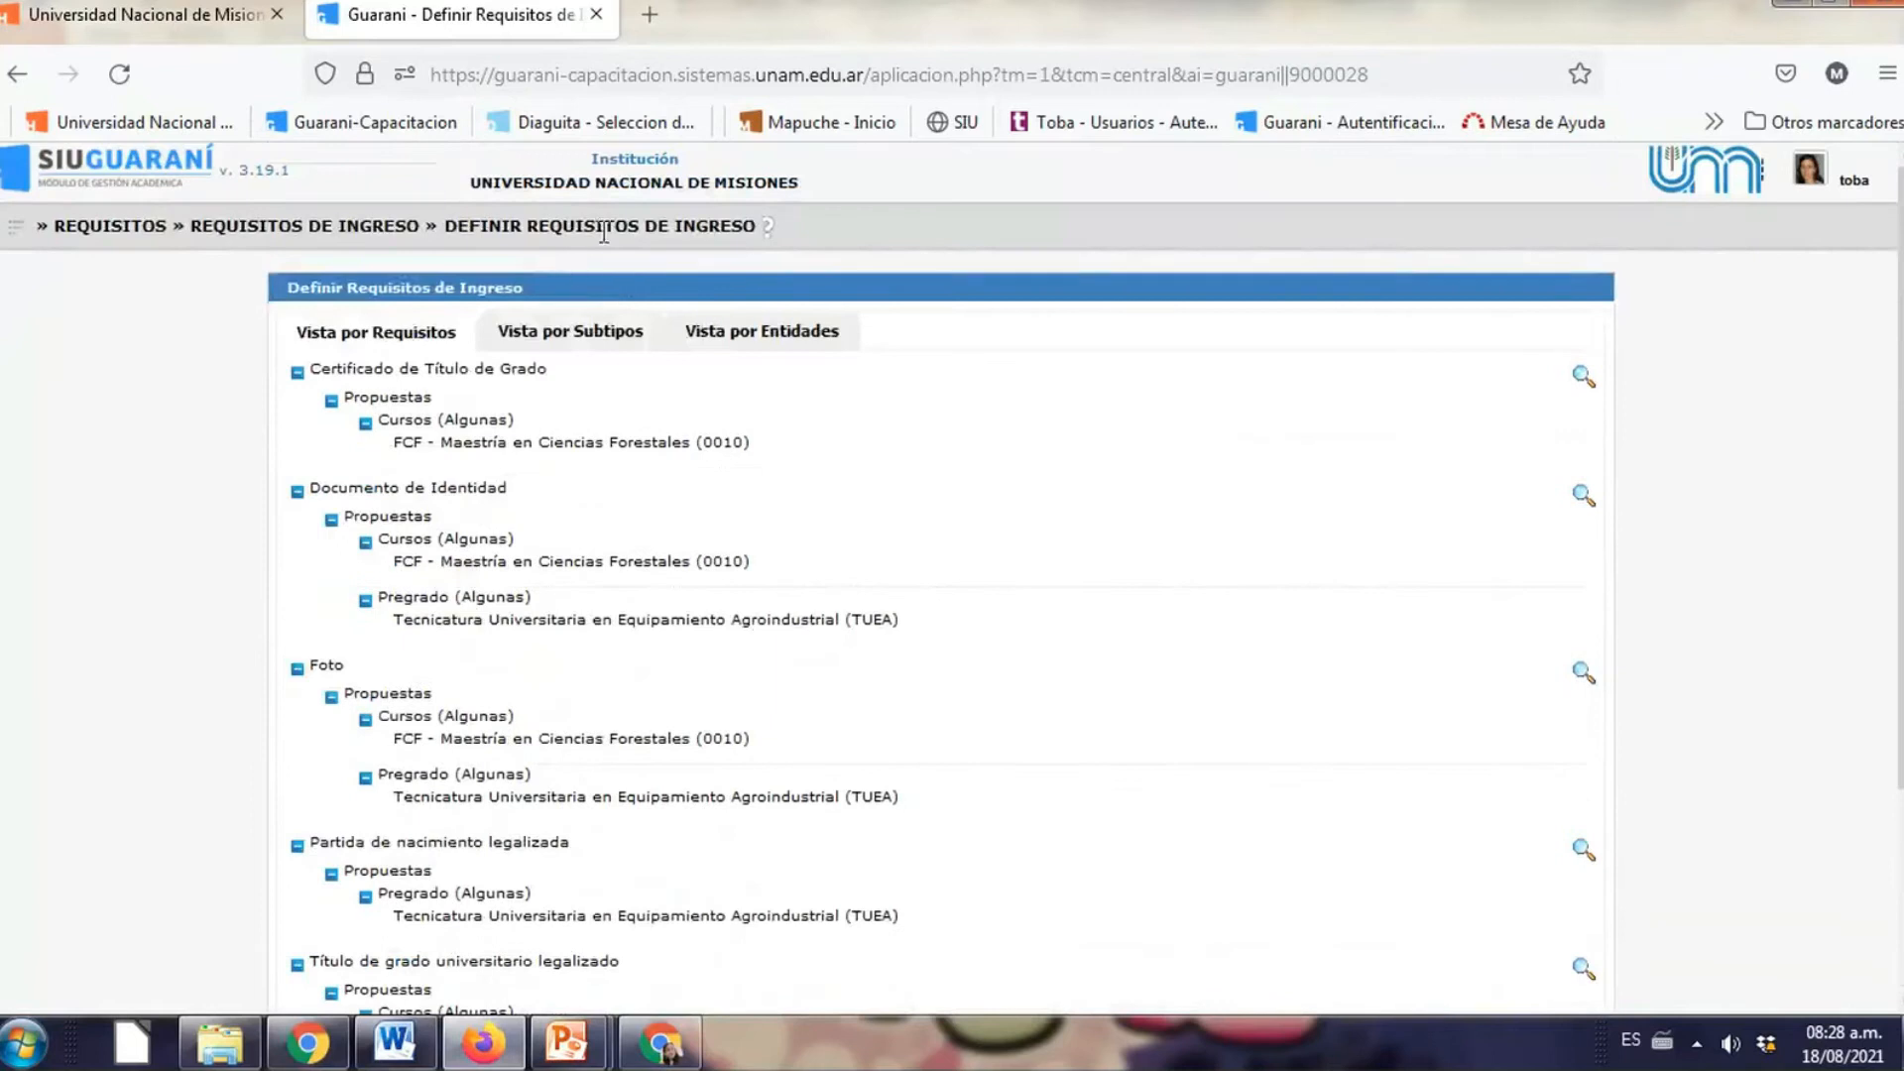
Examine the defined admission requirements grouped by requirement, by subtype and by entity
scroll(1066, 419, "down", 1)
scroll(1066, 419, "up", 1)
left_click(567, 337)
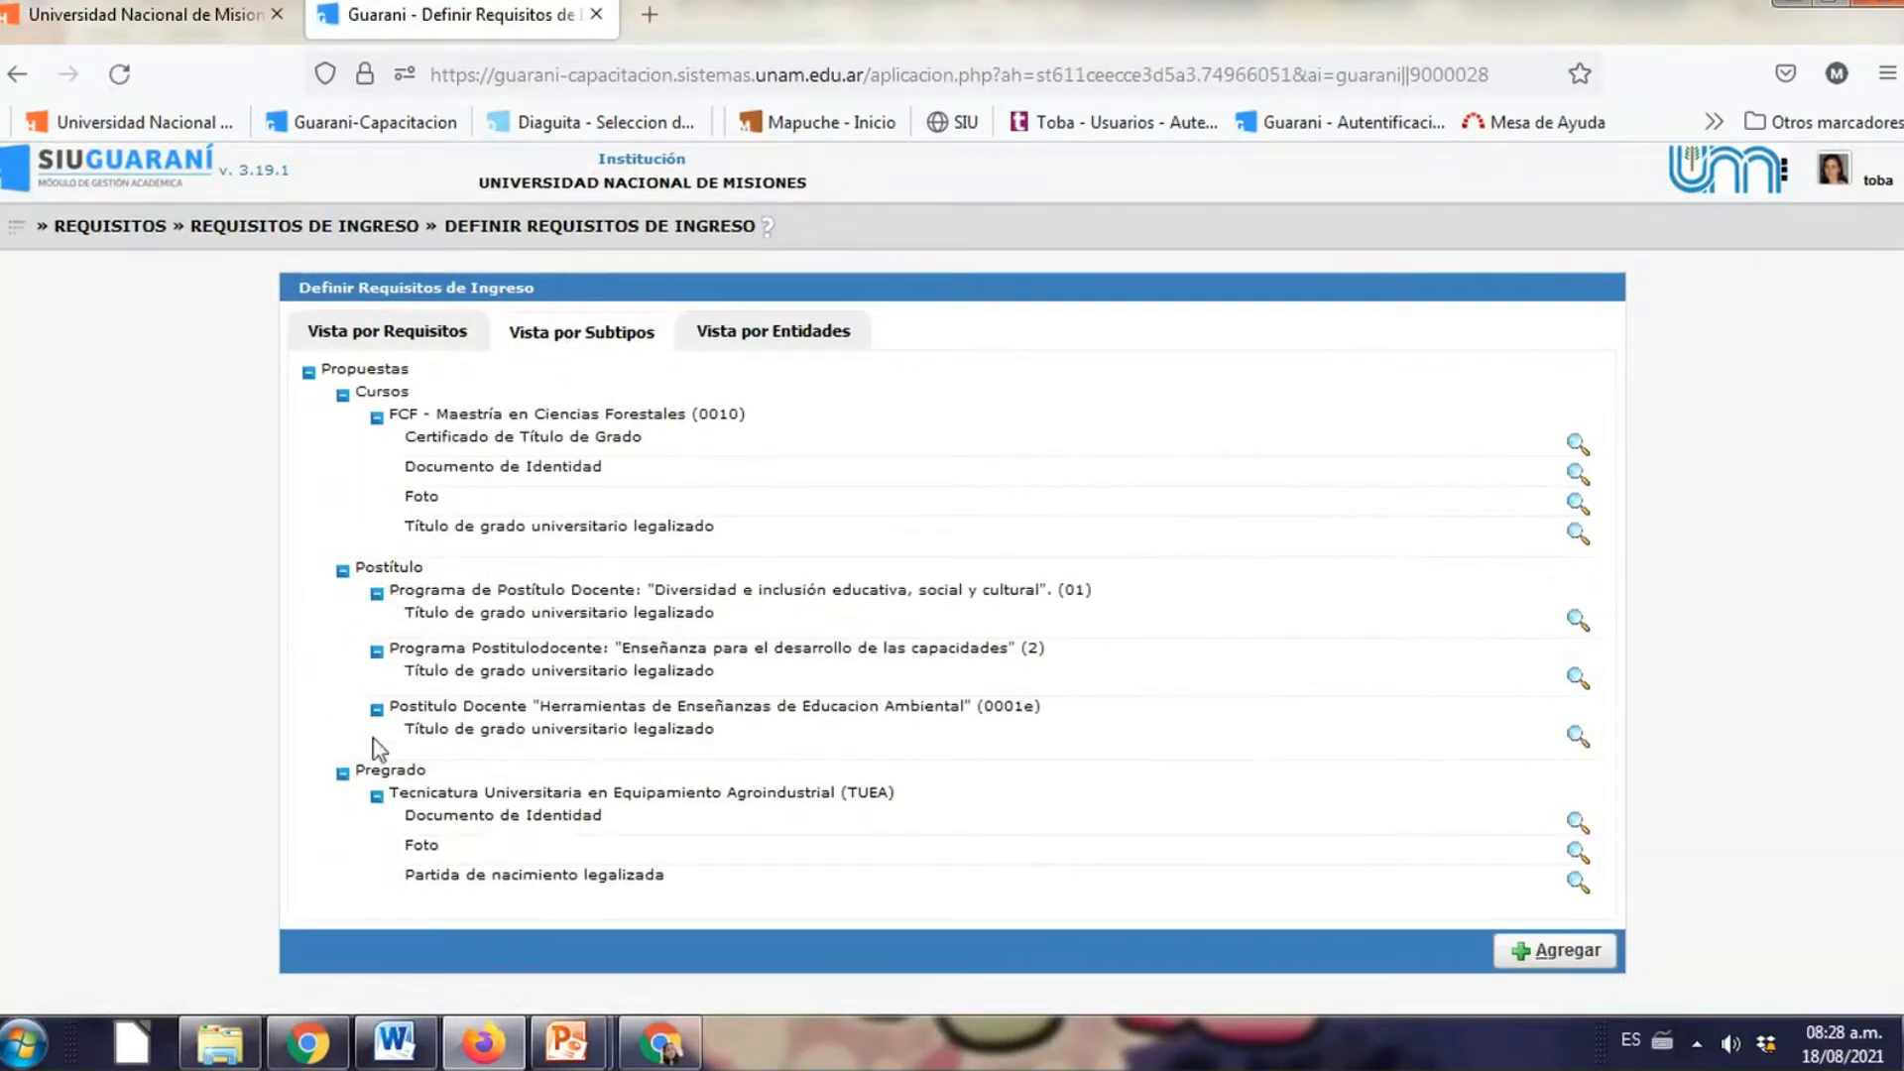
left_click(772, 331)
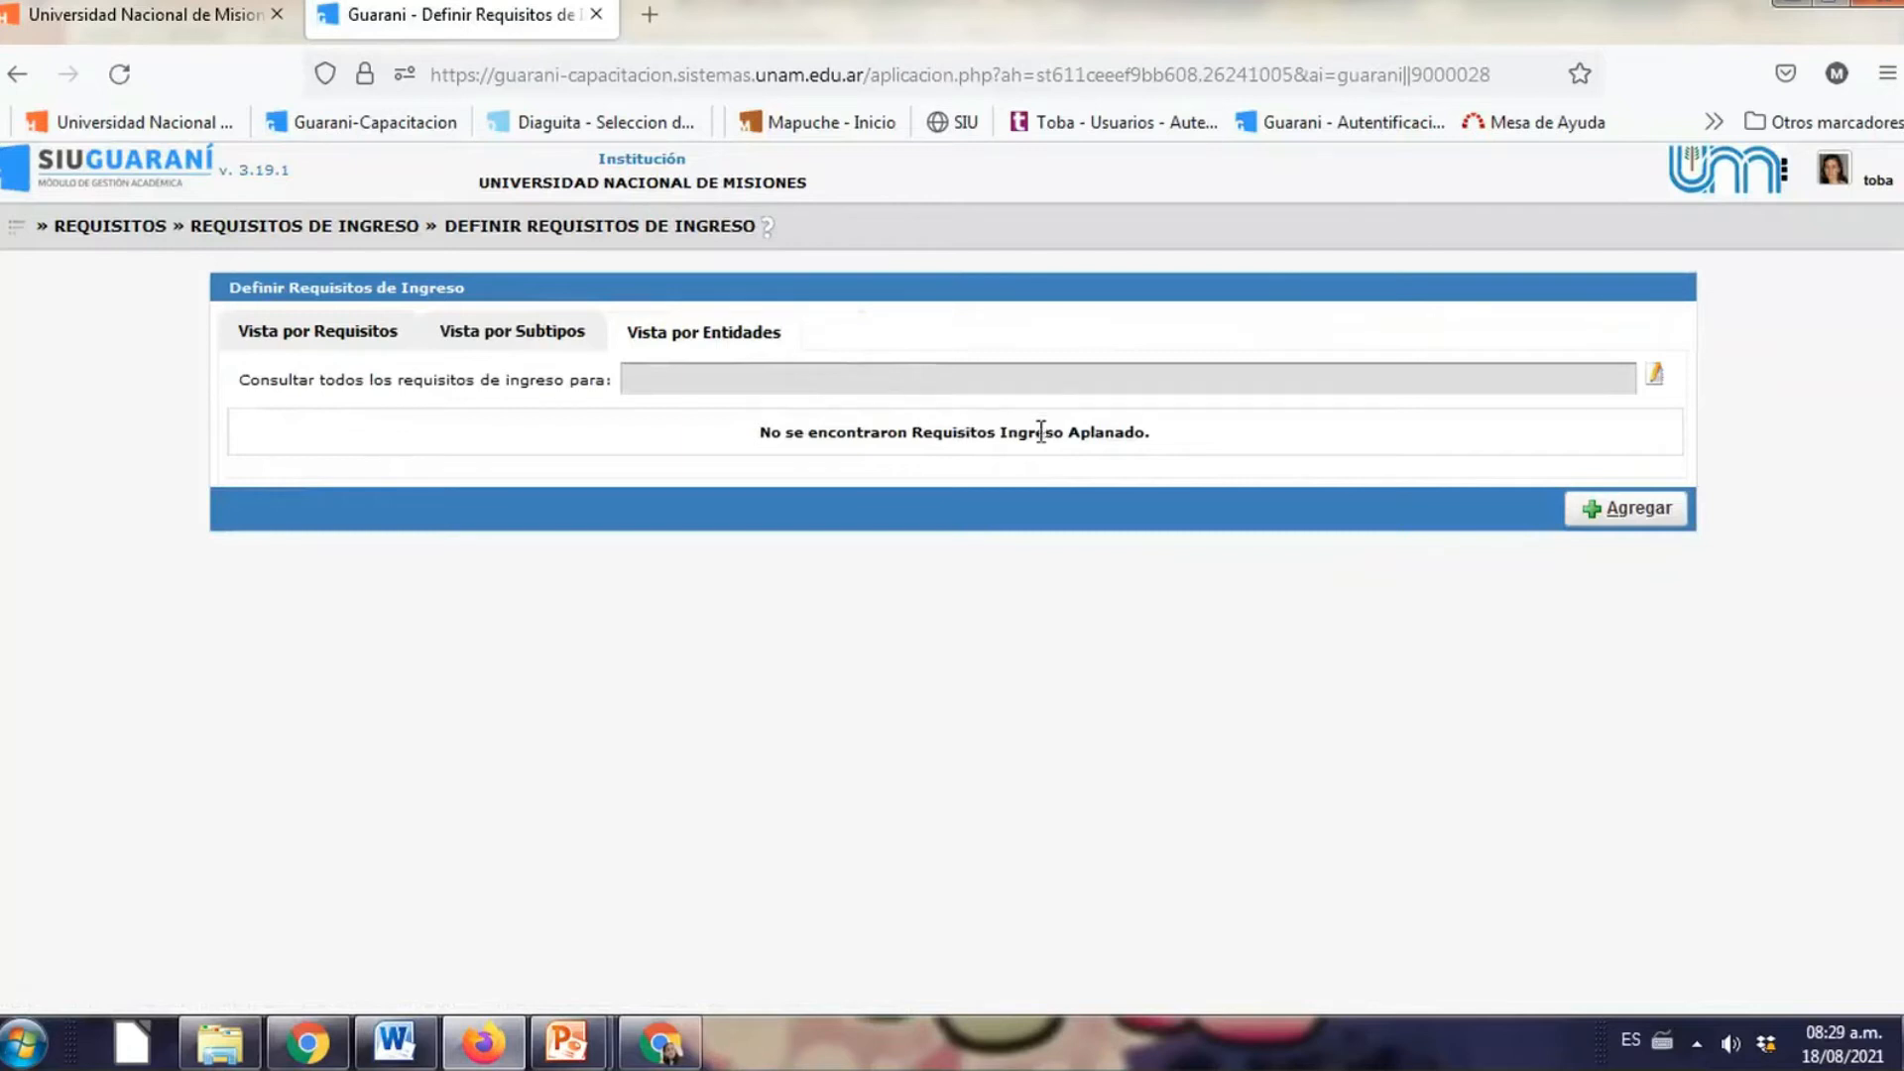
left_click(549, 337)
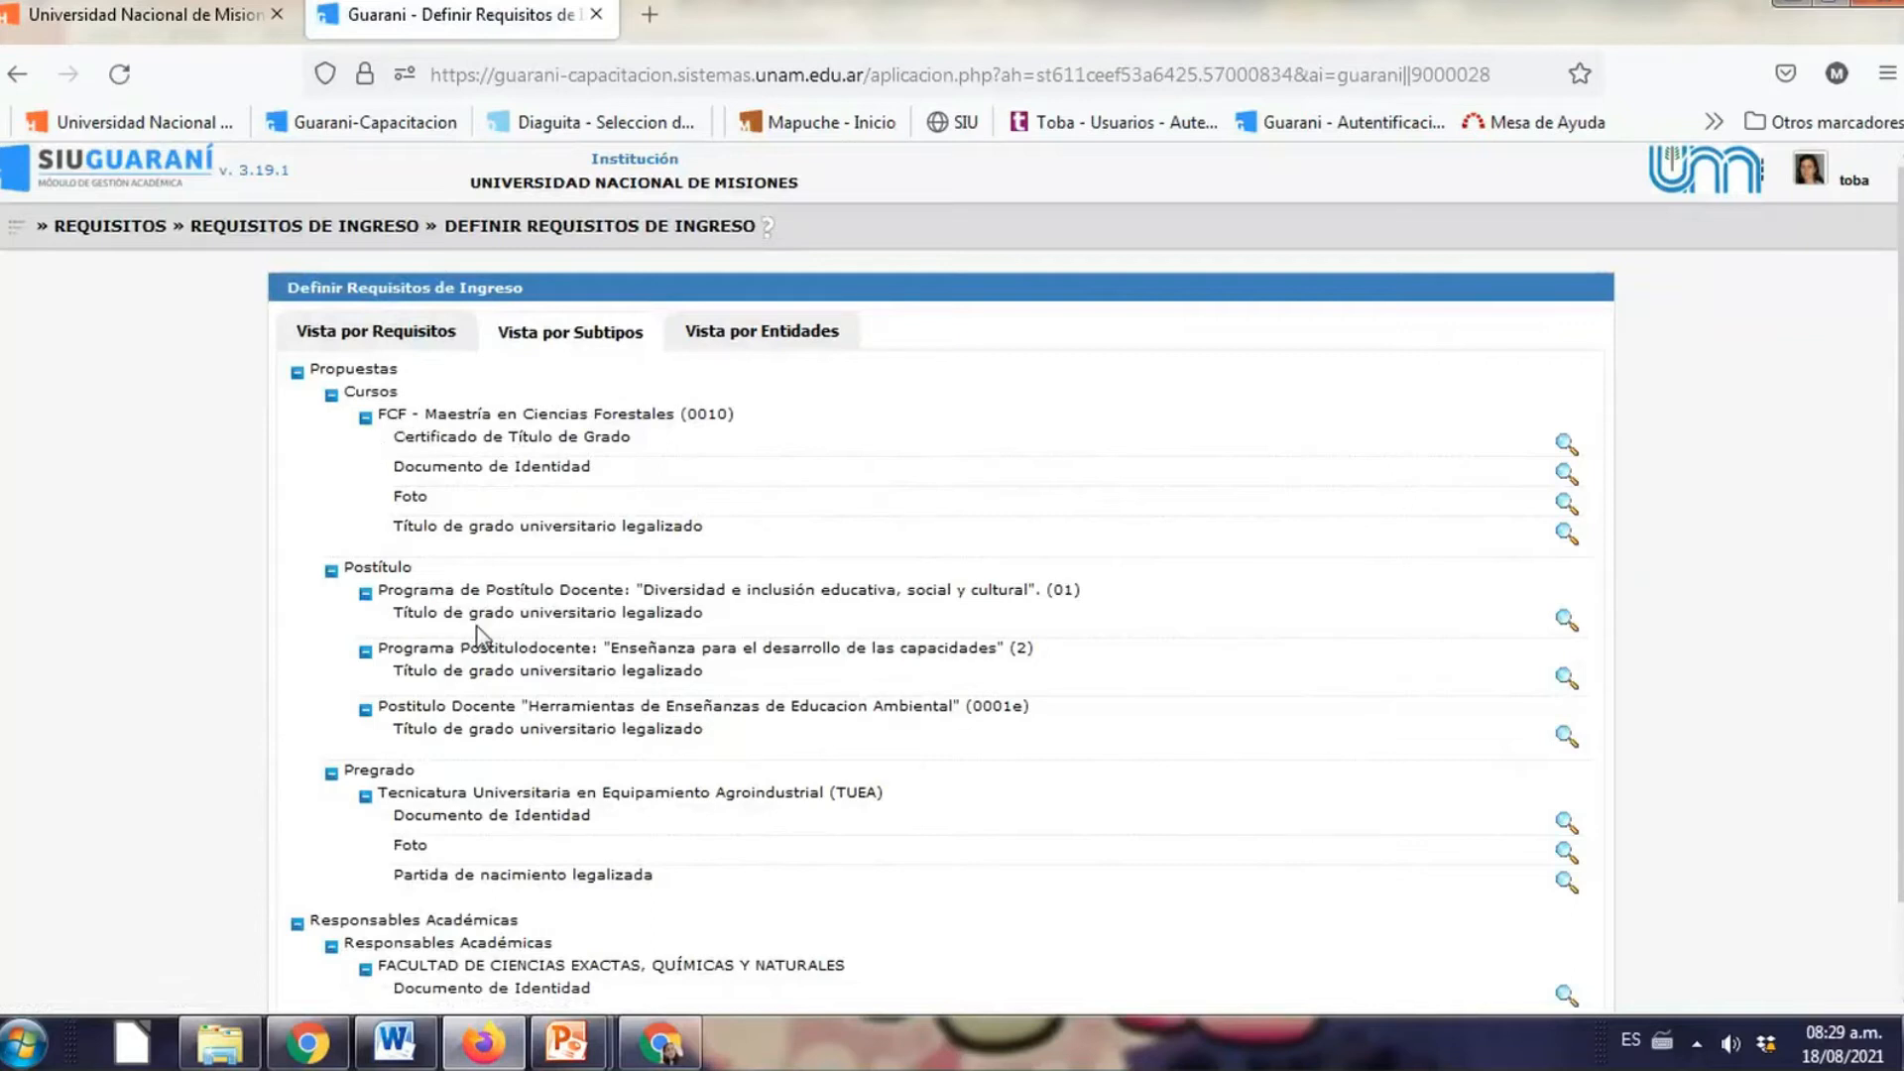
scroll(478, 635, "down", 2)
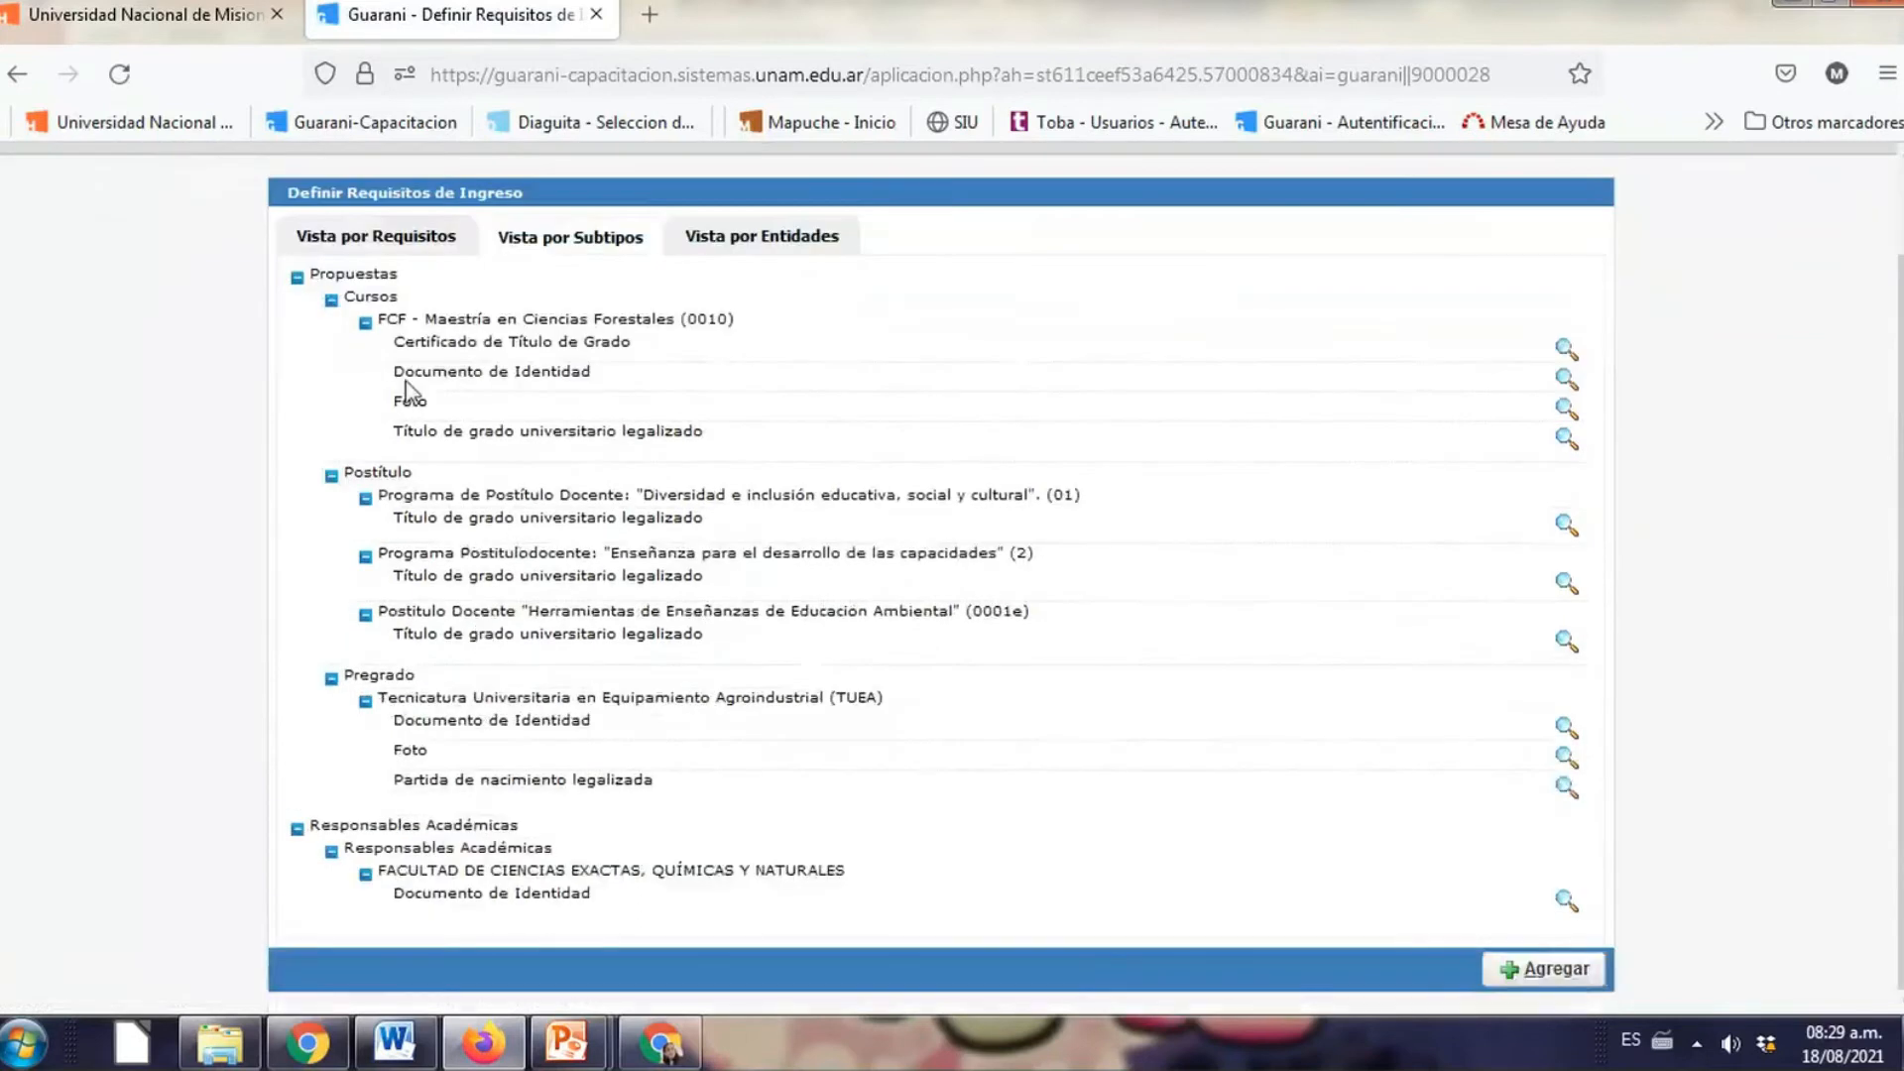
left_click(360, 238)
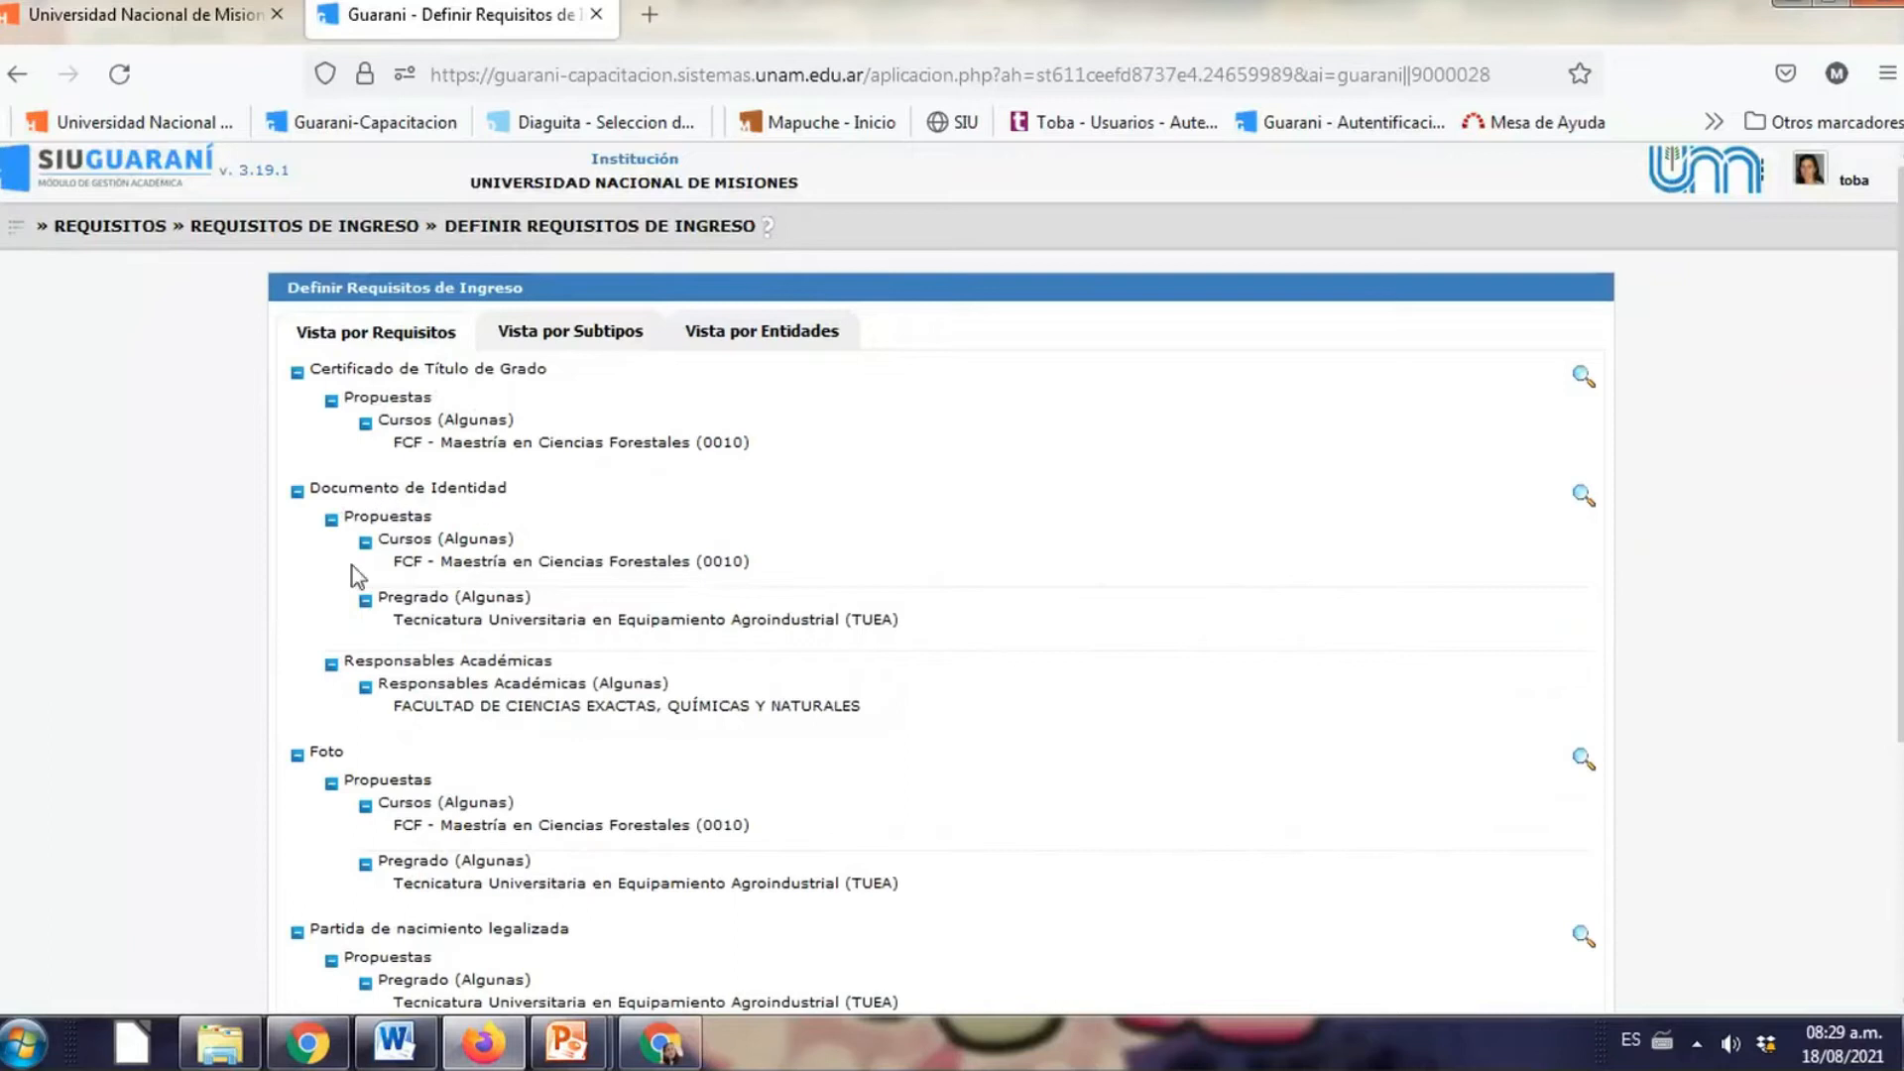
scroll(571, 942, "down", 3)
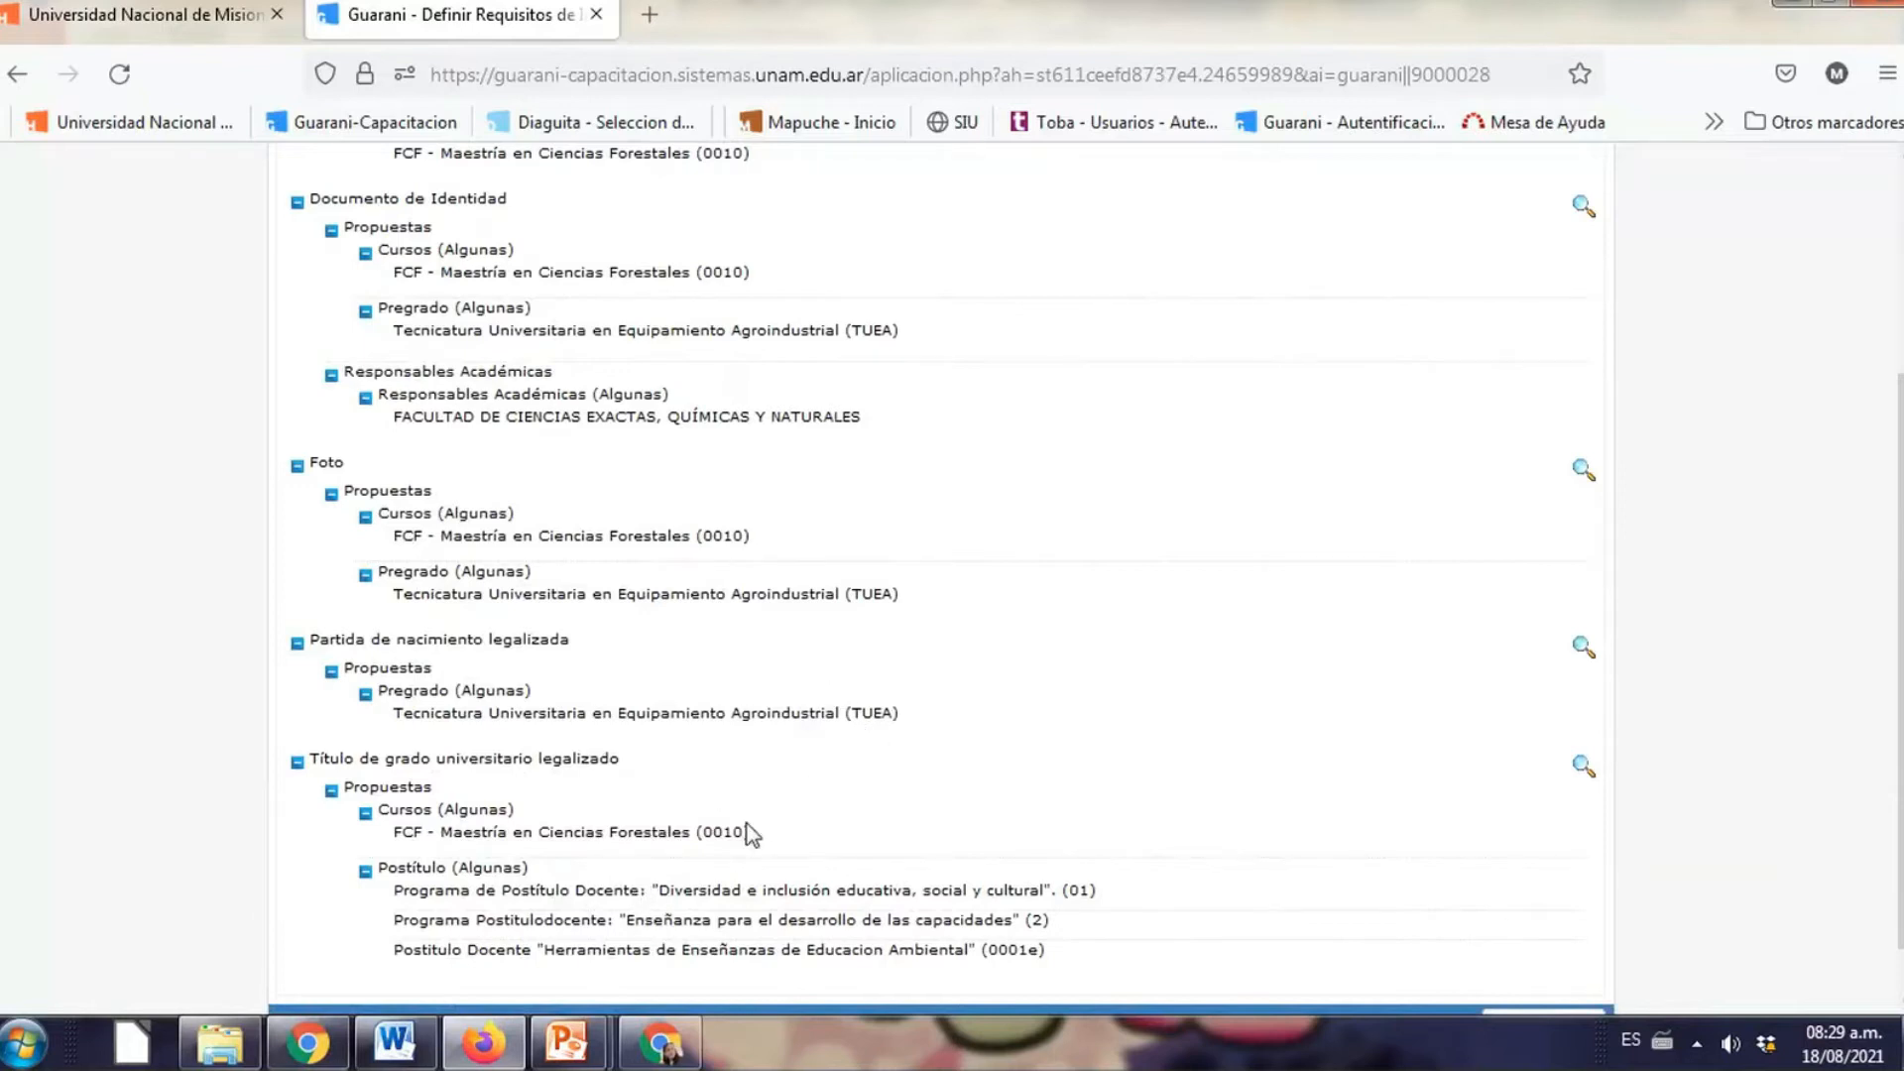
scroll(782, 679, "up", 2)
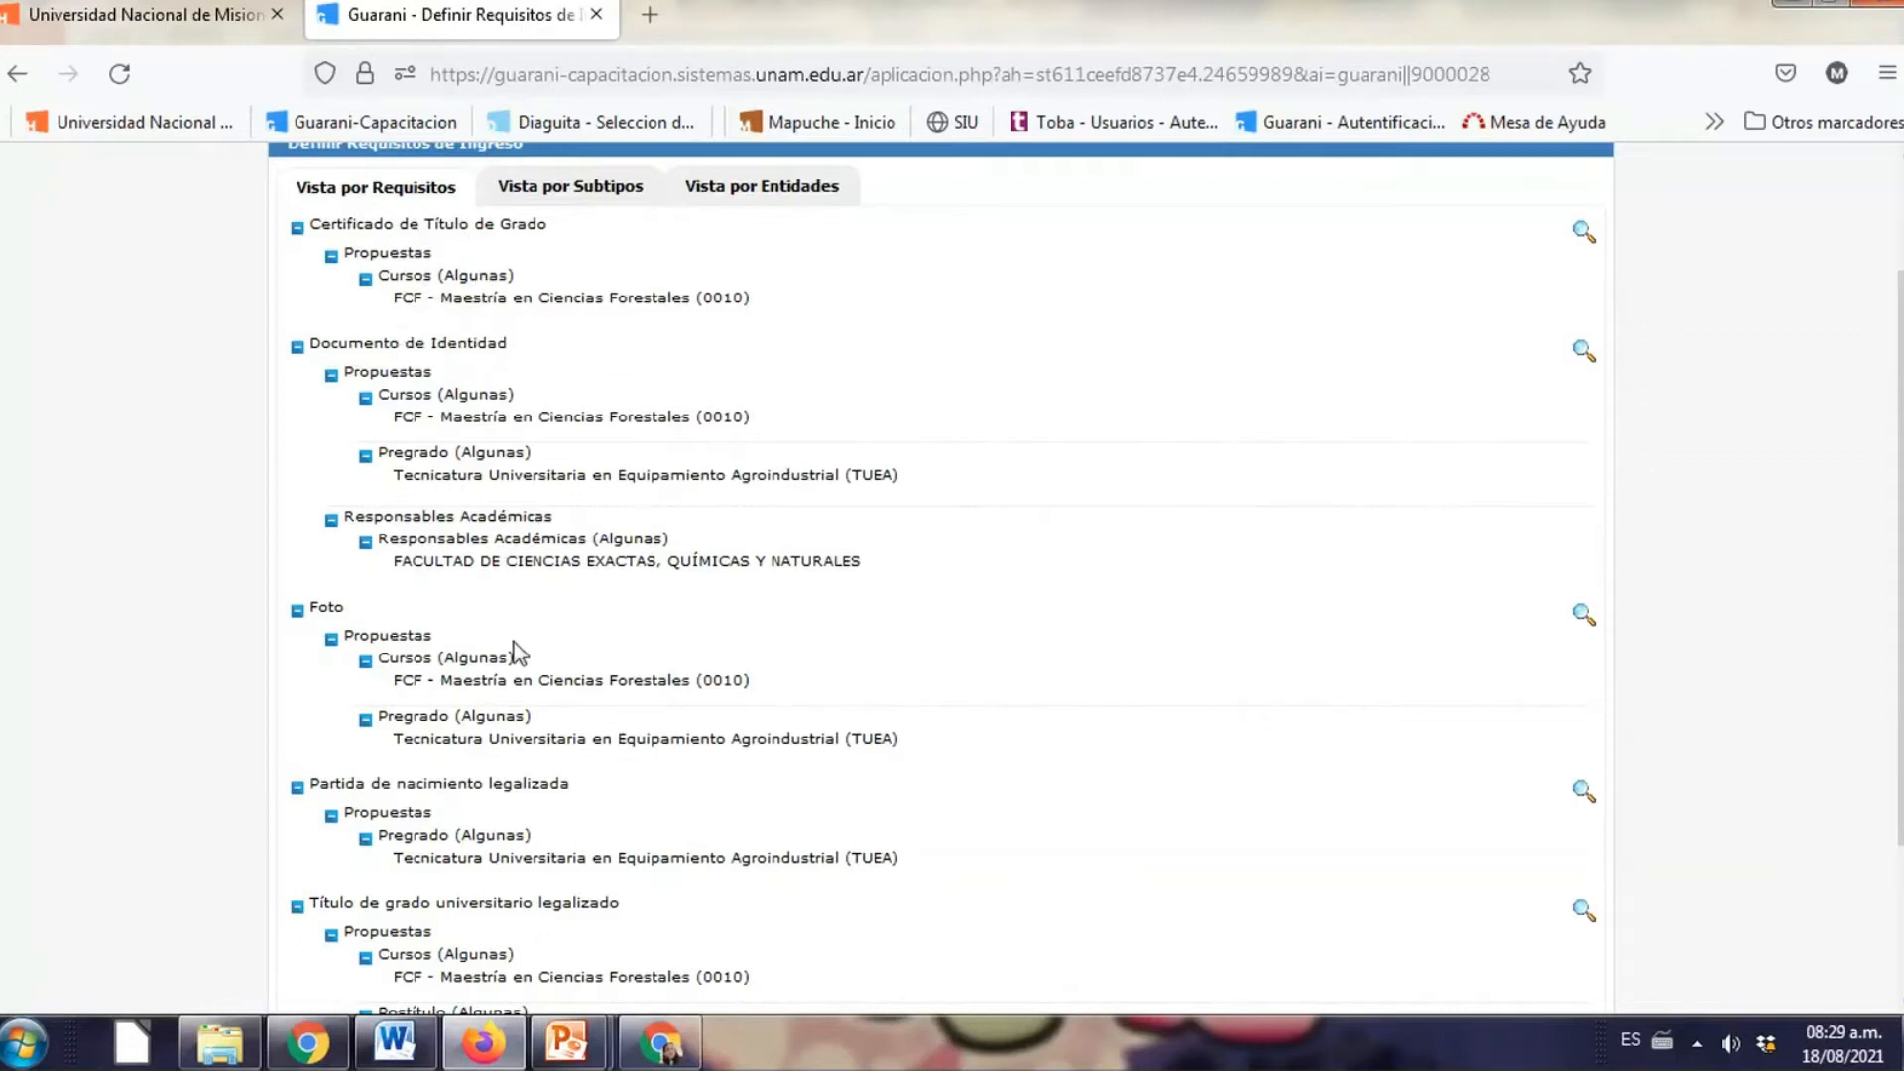
scroll(1190, 599, "down", 3)
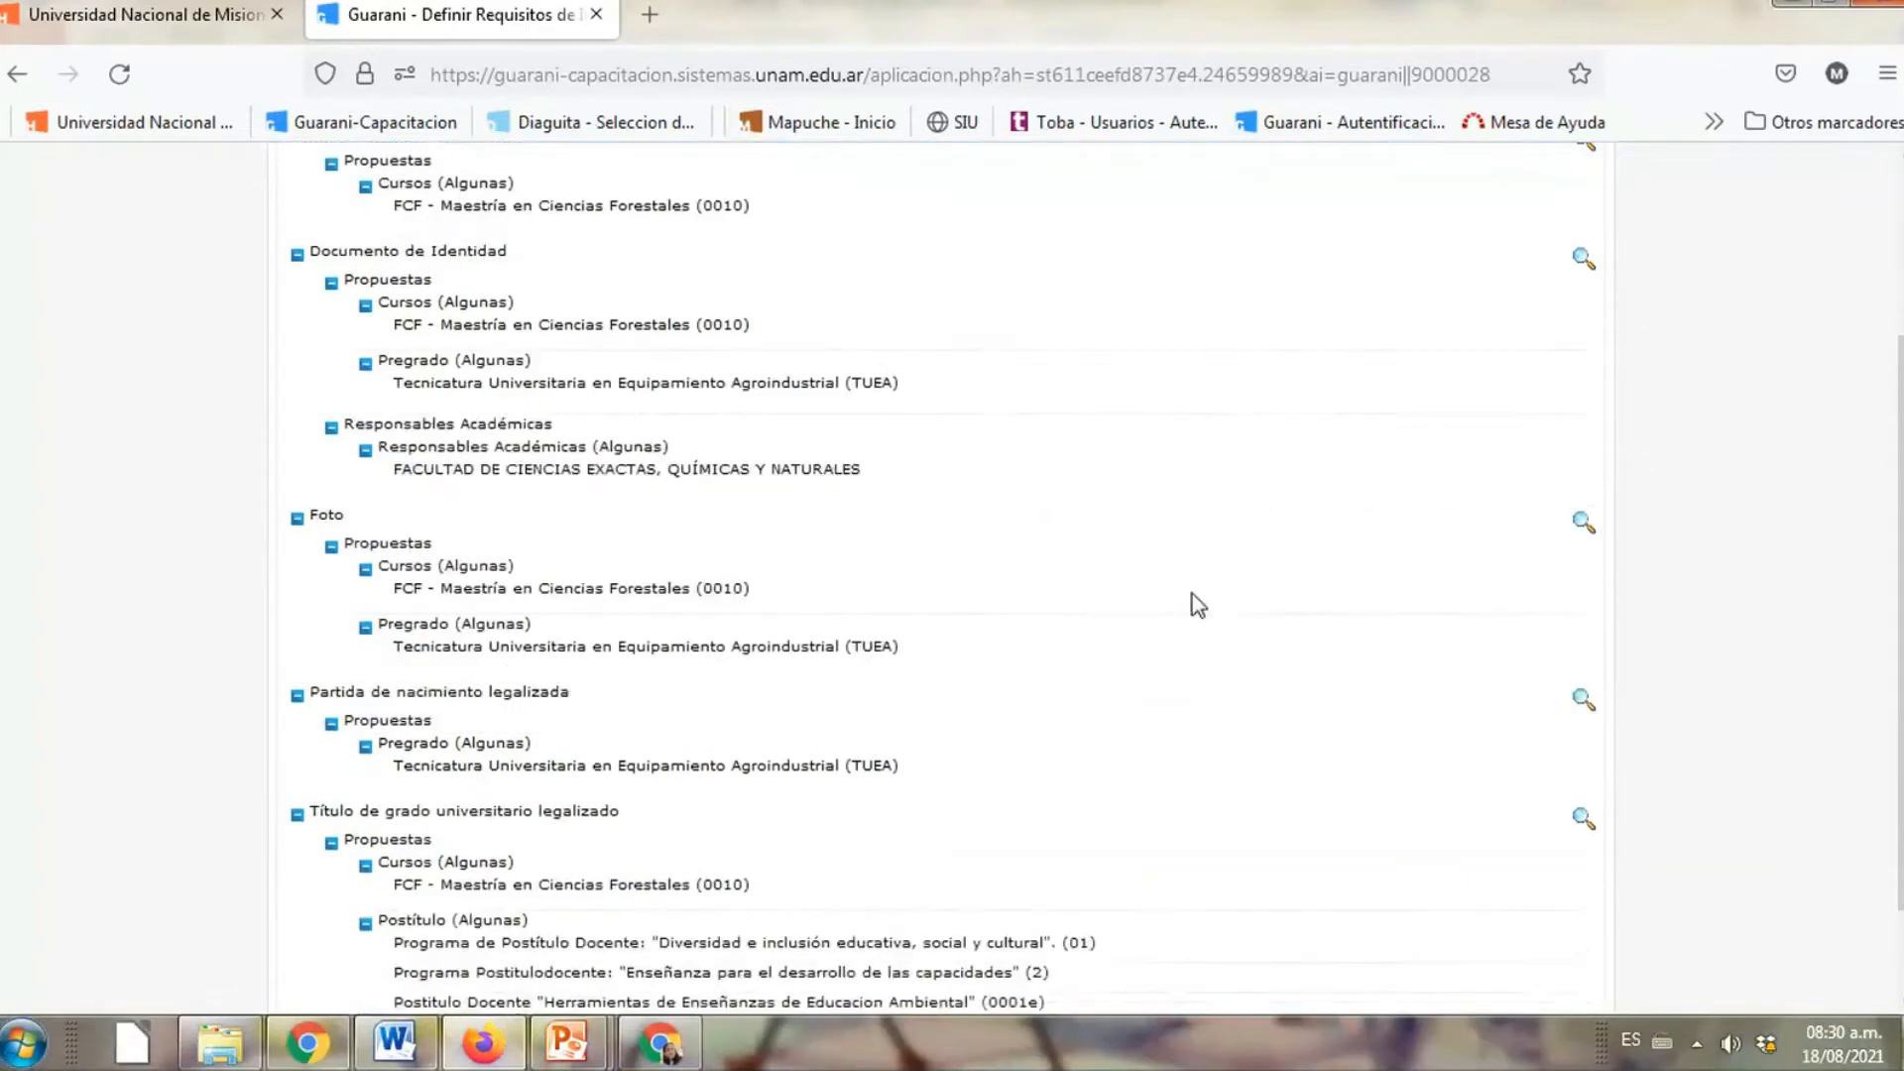
Add the requirement Certificado de Título Secundario as non-restrictive, with the level Algunas Propuestas
left_click(1564, 731)
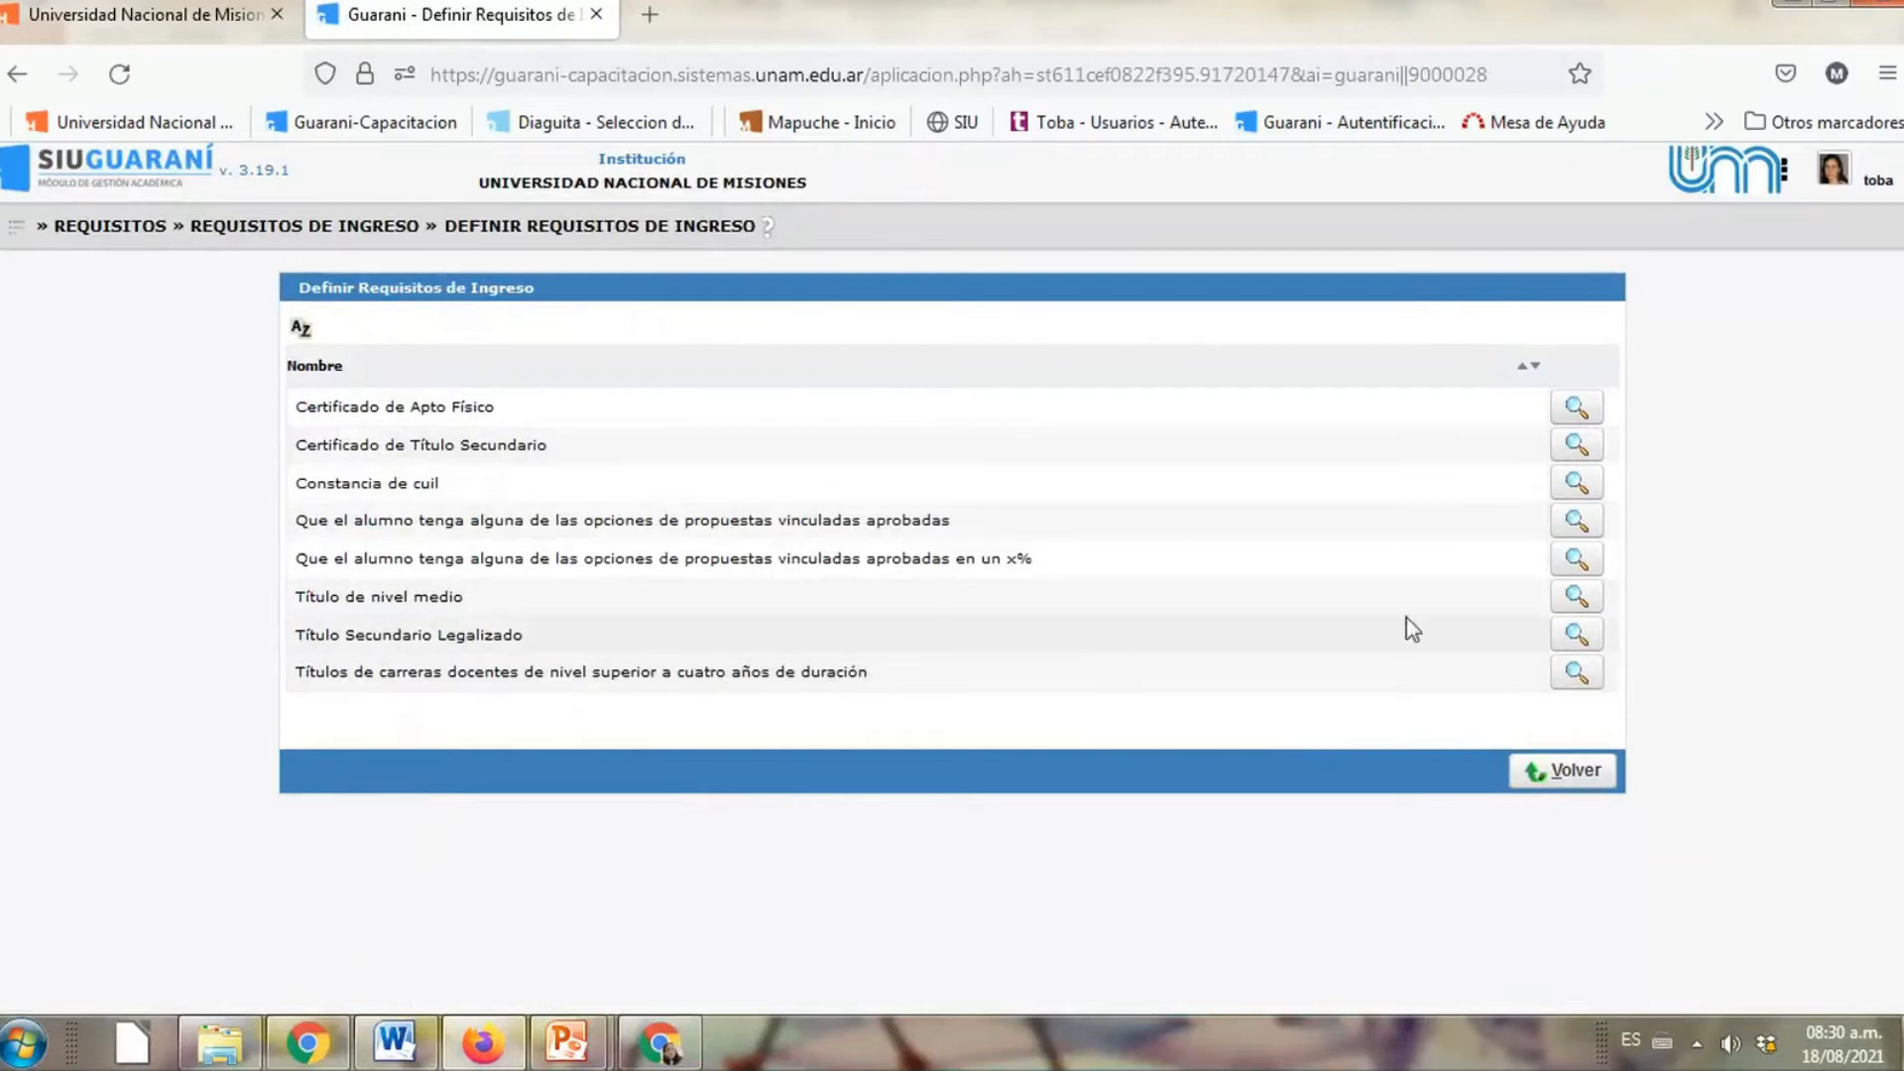
left_click(1578, 450)
left_click(455, 375)
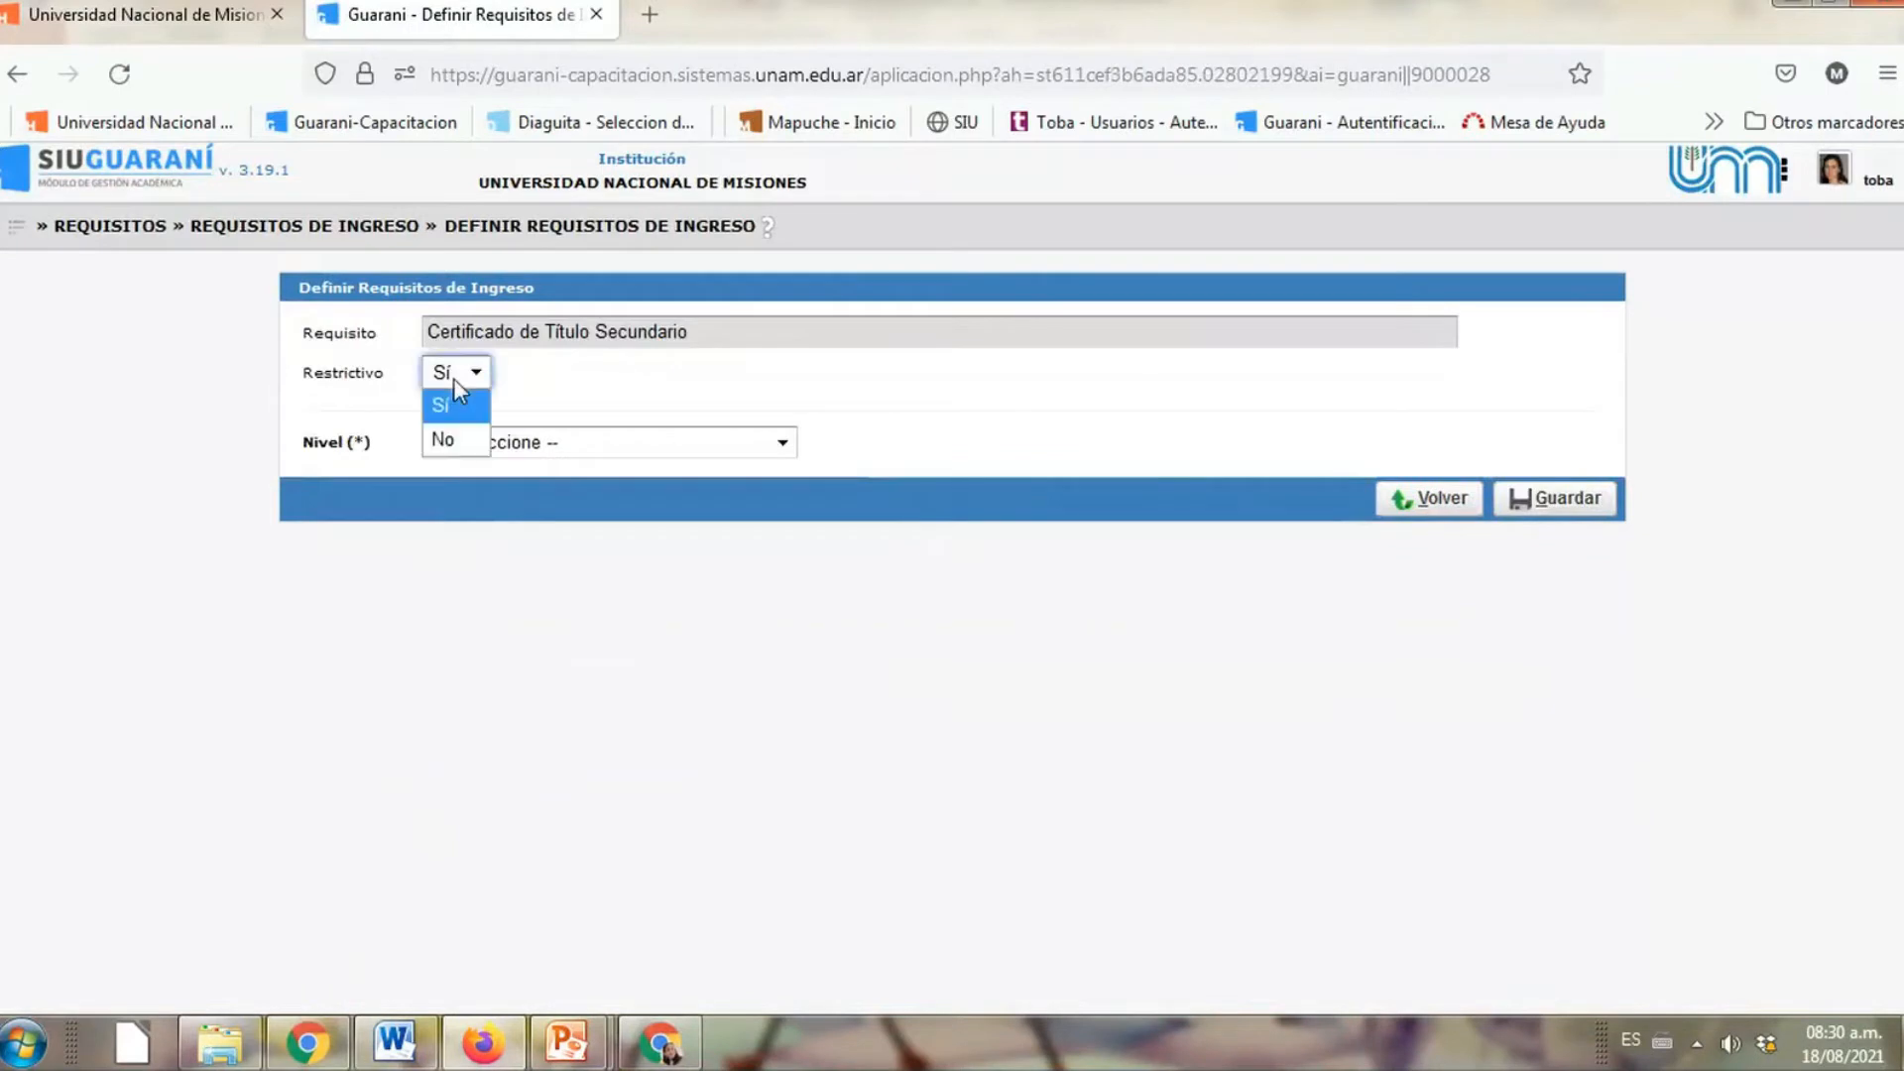
left_click(456, 442)
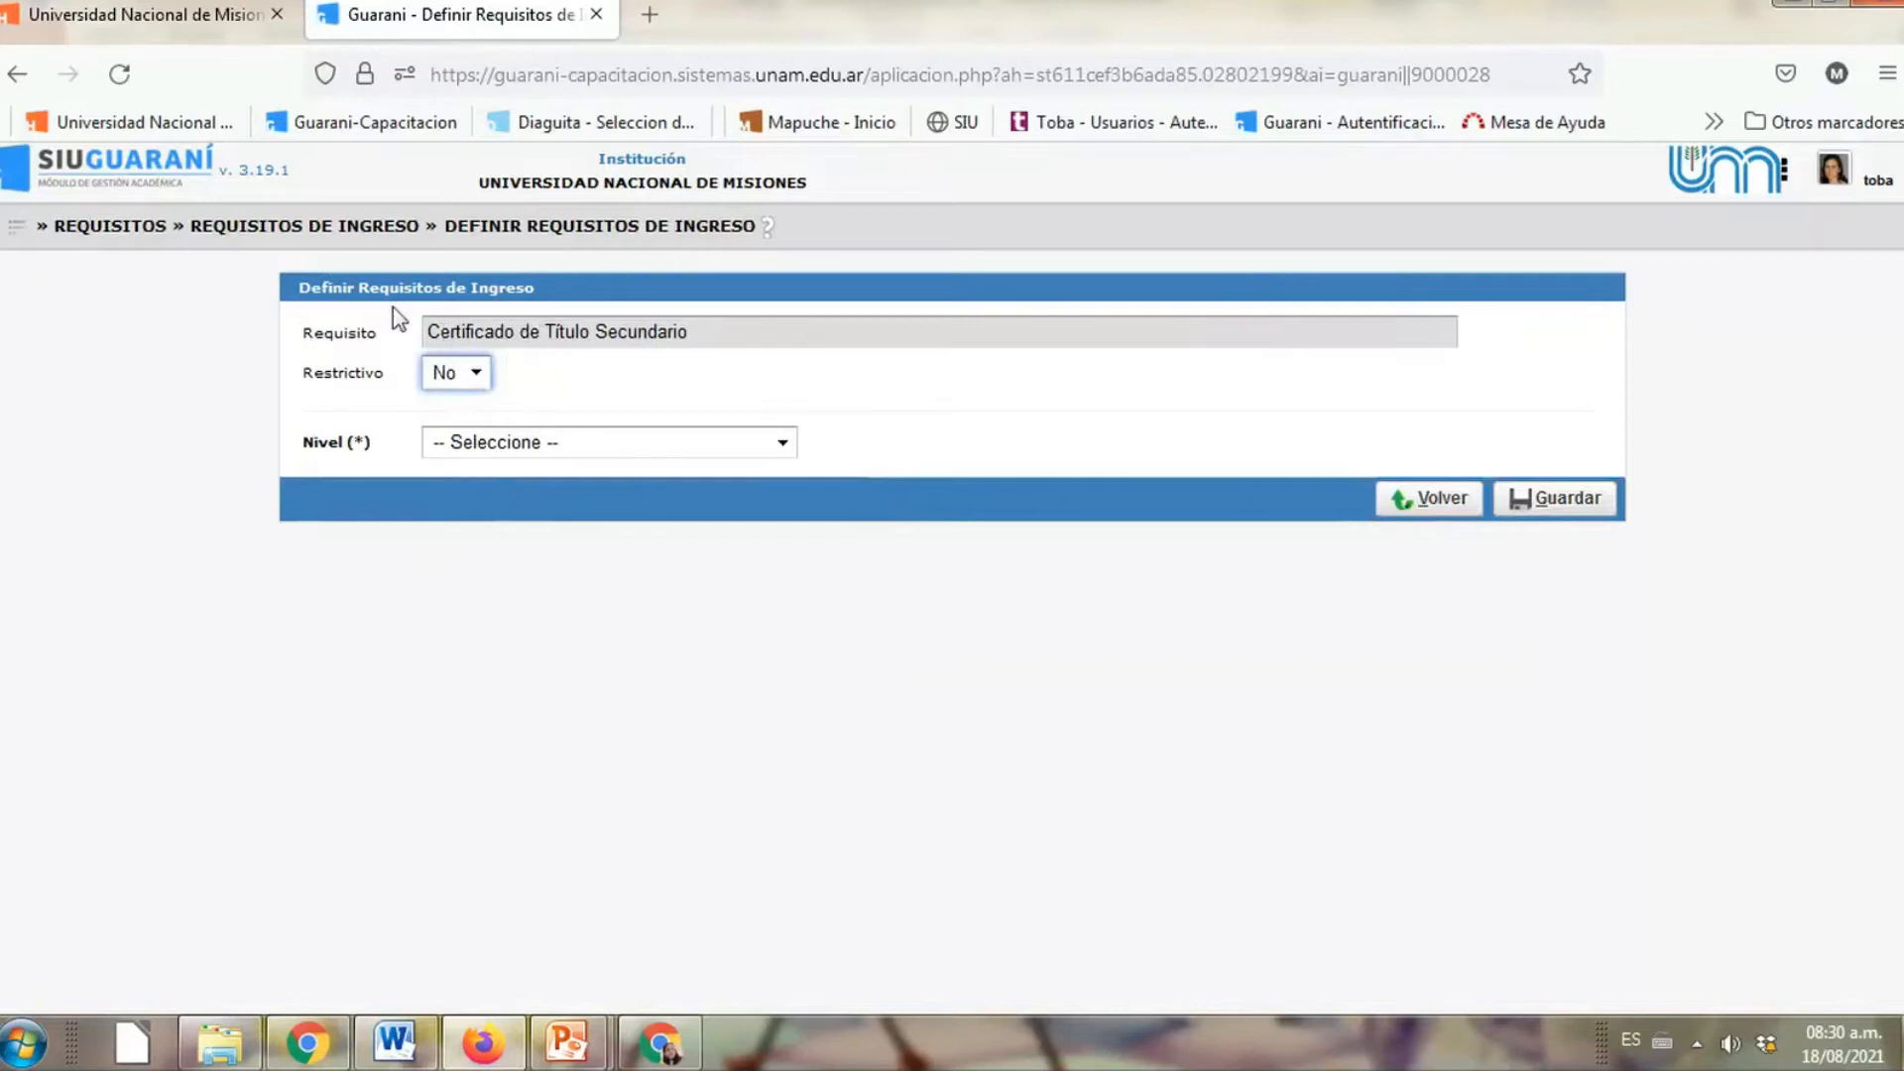
left_click(526, 397)
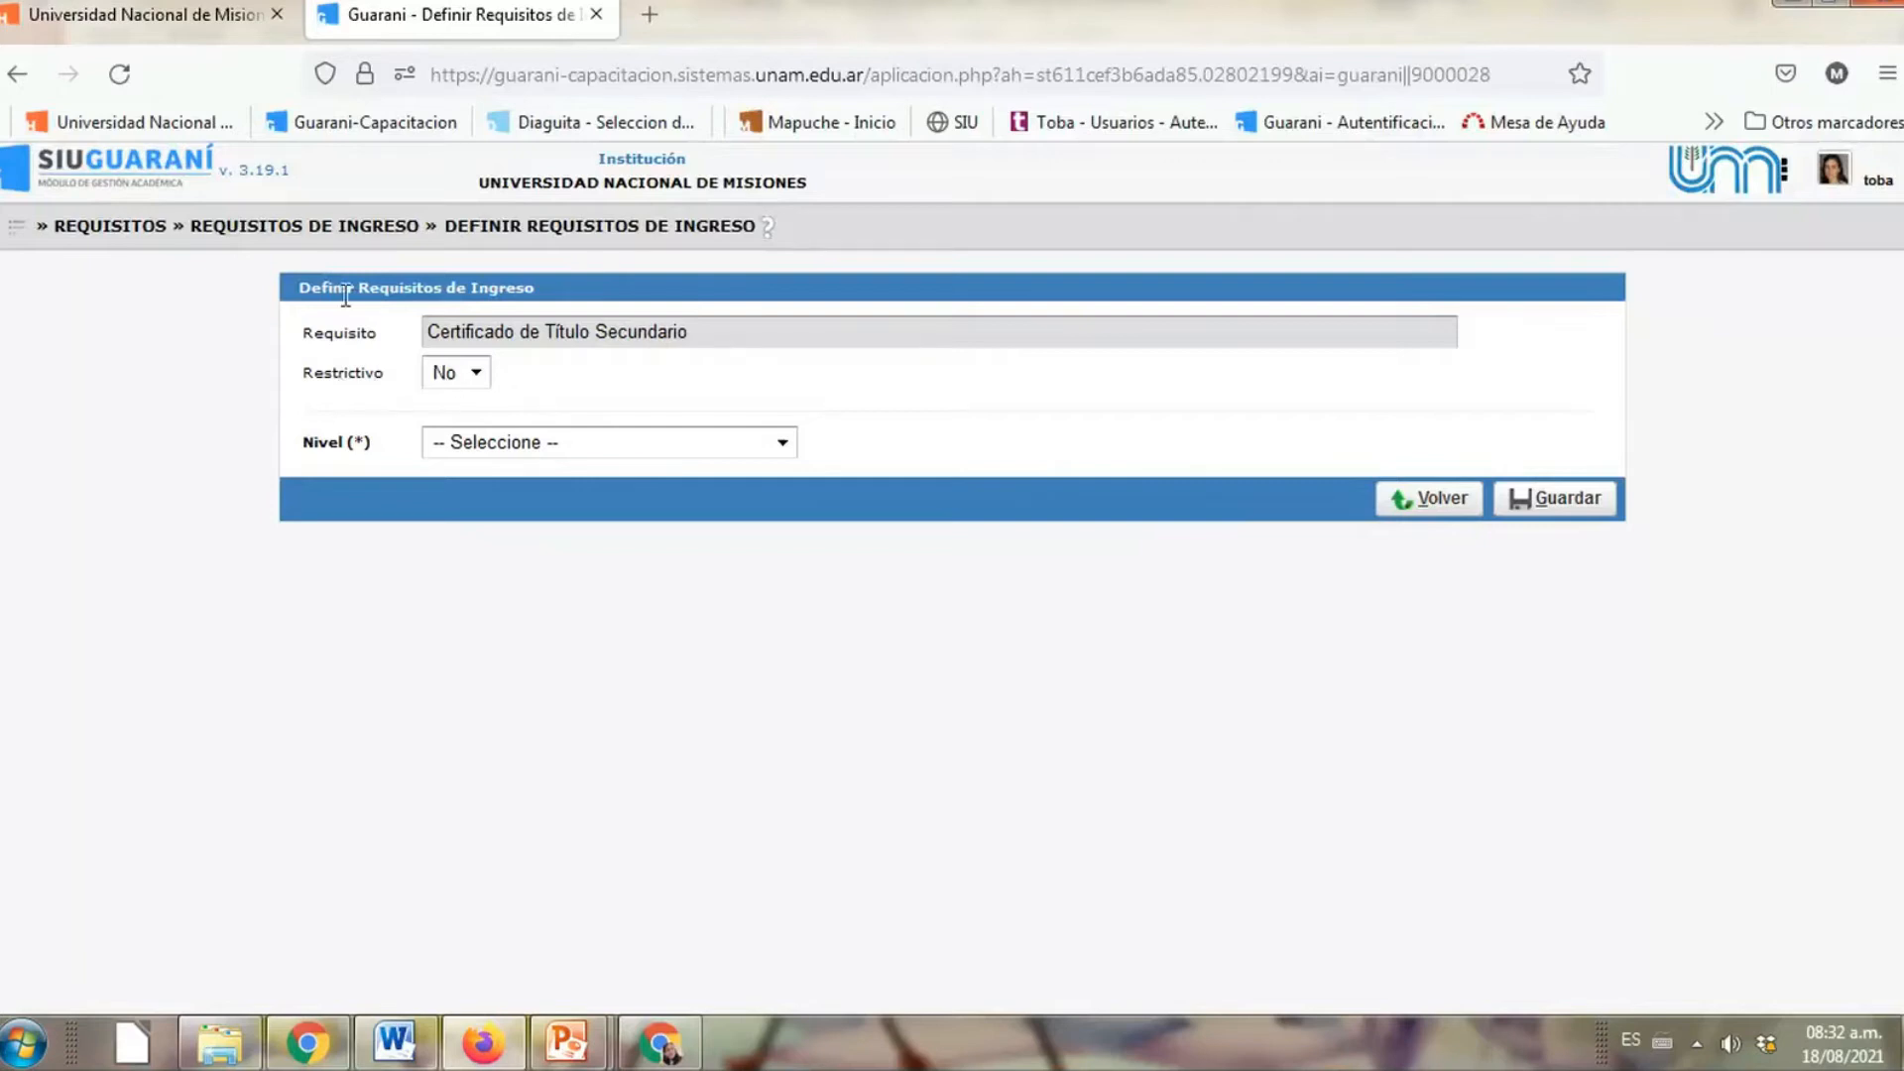
left_click(472, 455)
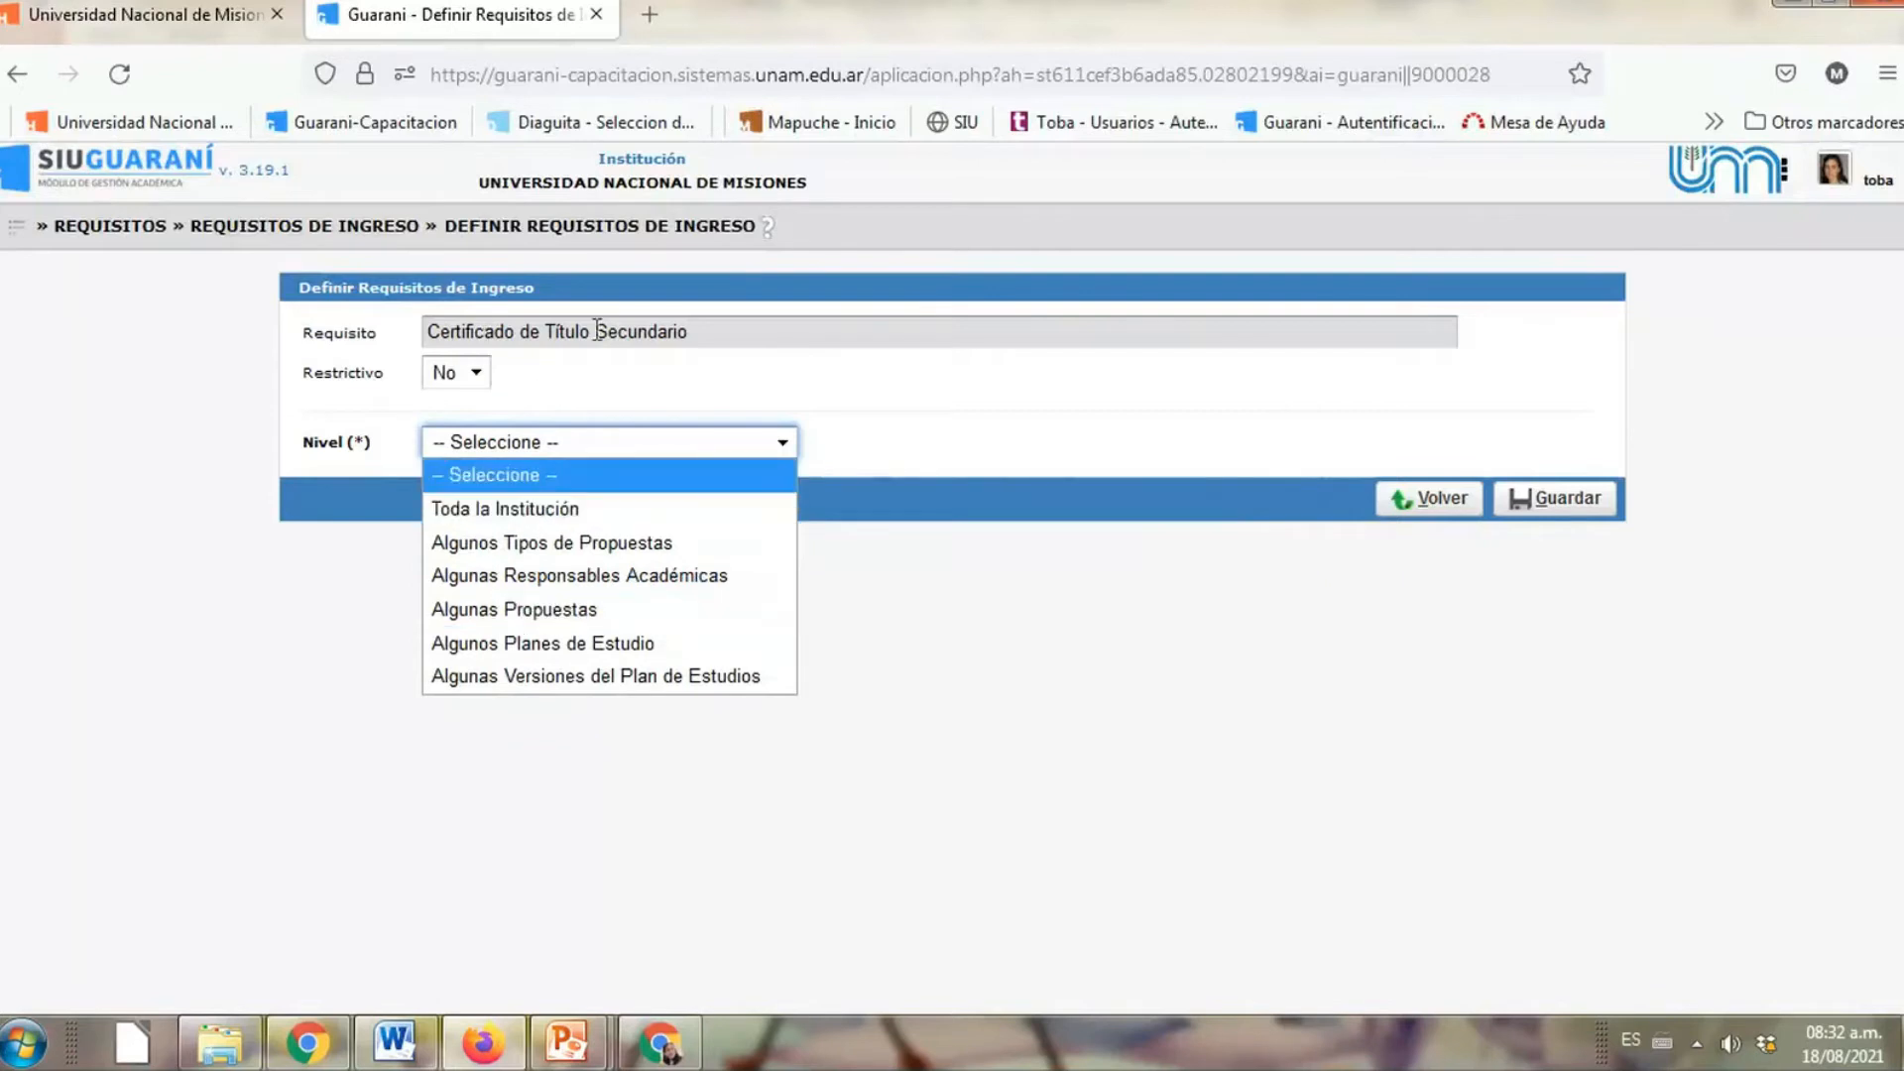
left_click(550, 610)
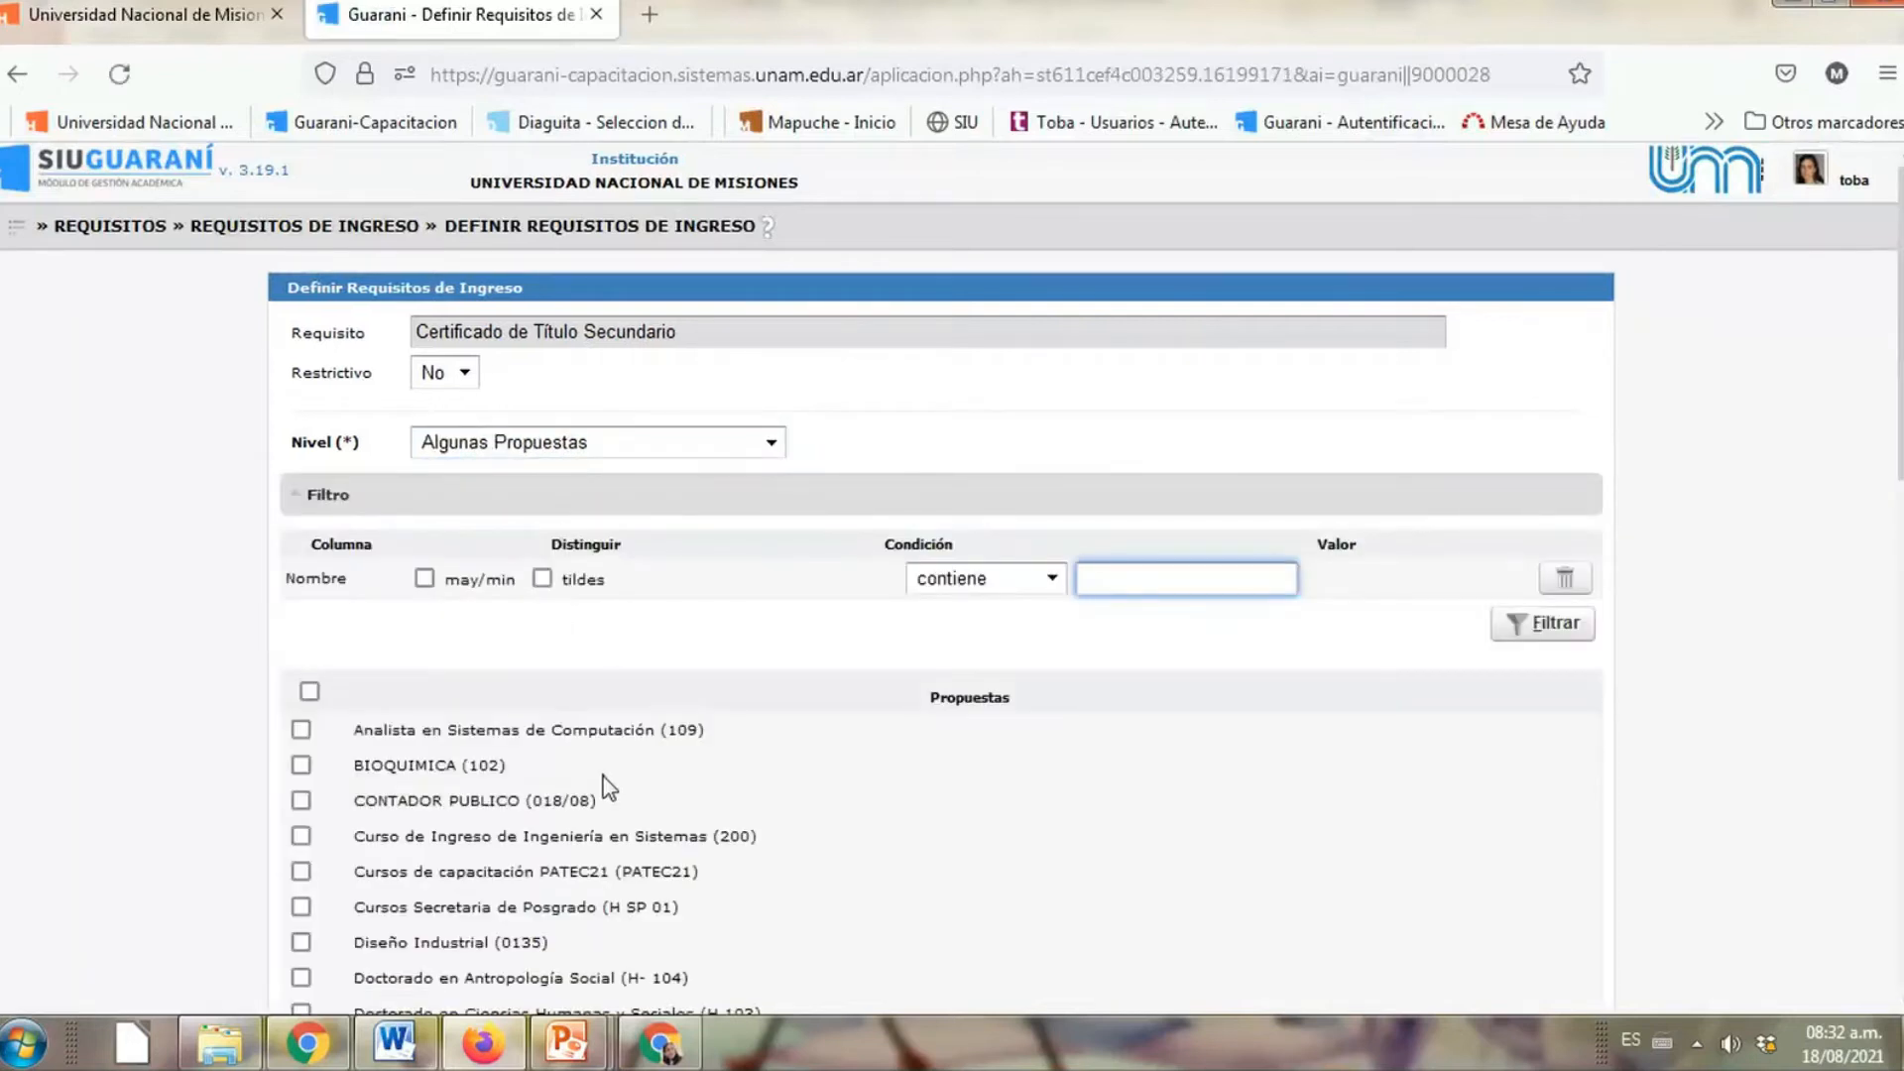
Select the seven FCF proposals, from Cursos de Escuela de Idiomas Regional Eldorado (002ext) through Maestría en Ciencias Forestales (0010)
scroll(570, 800, "down", 5)
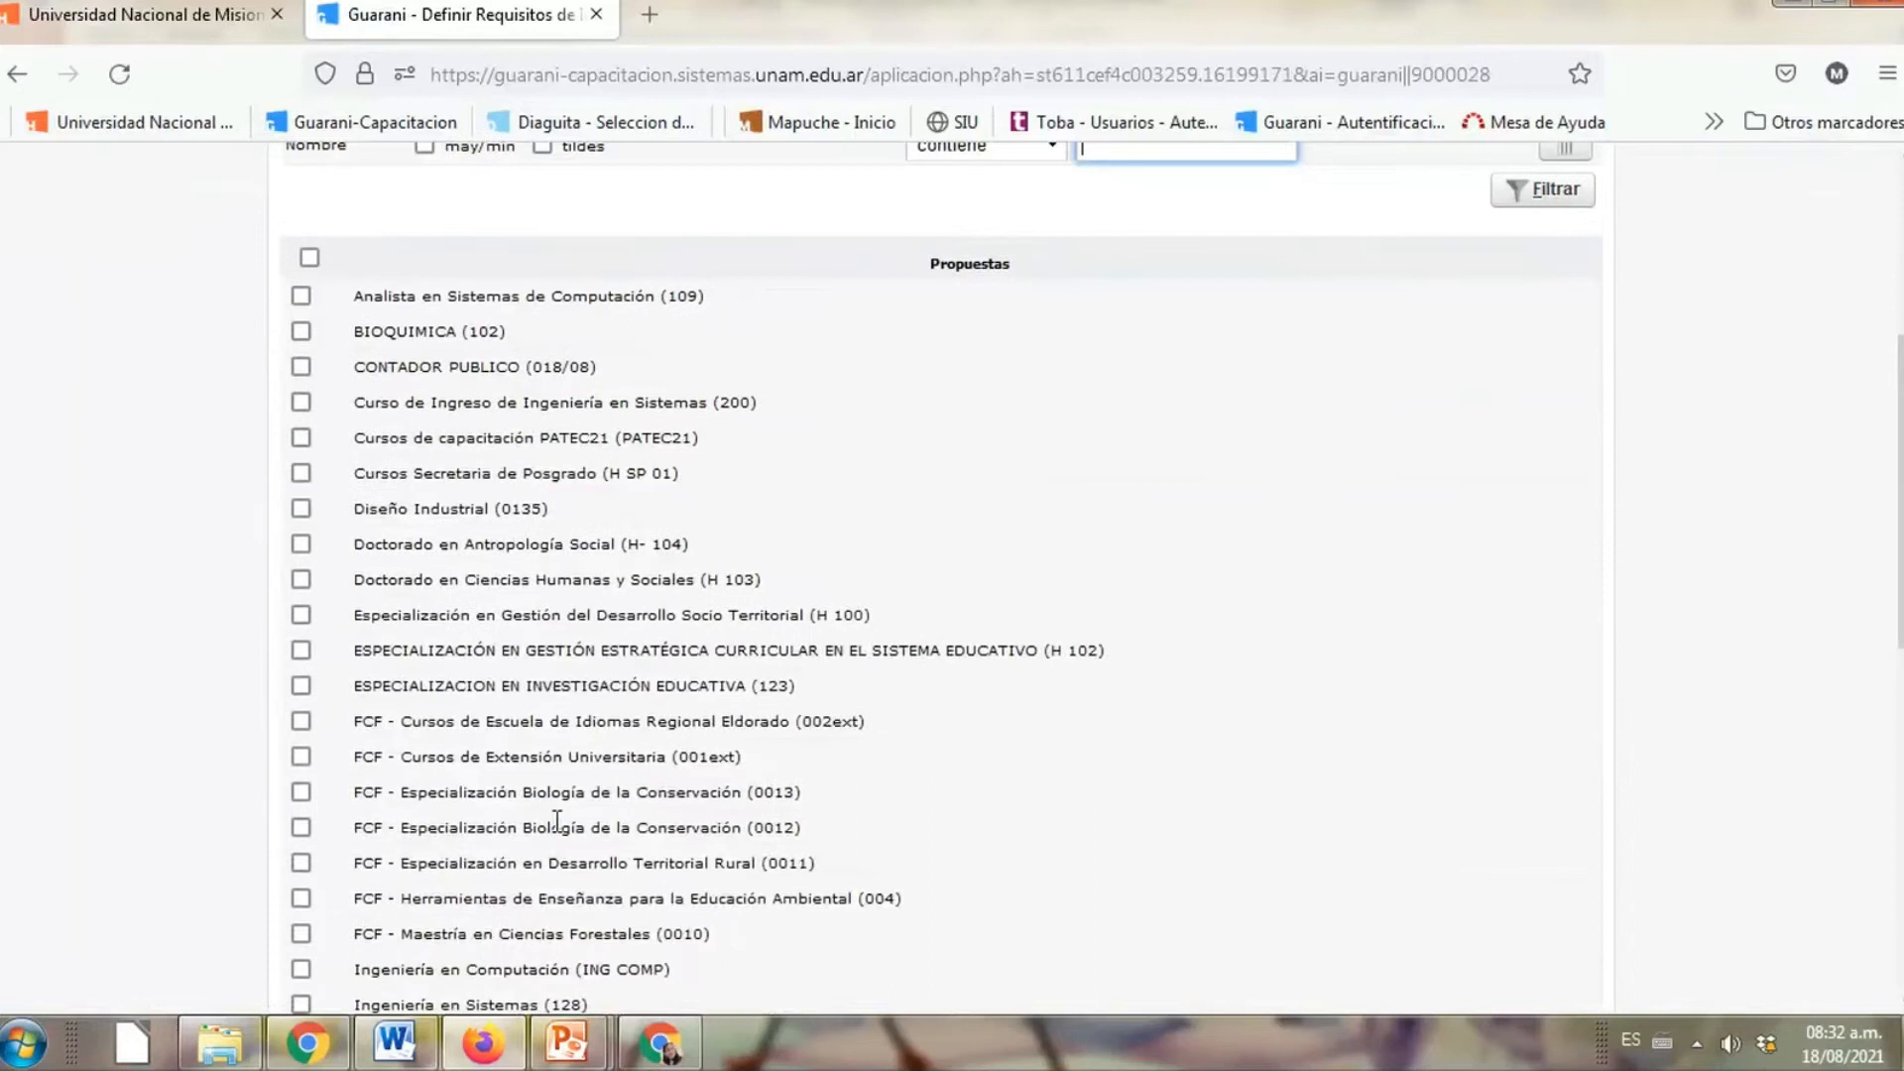
scroll(558, 823, "down", 3)
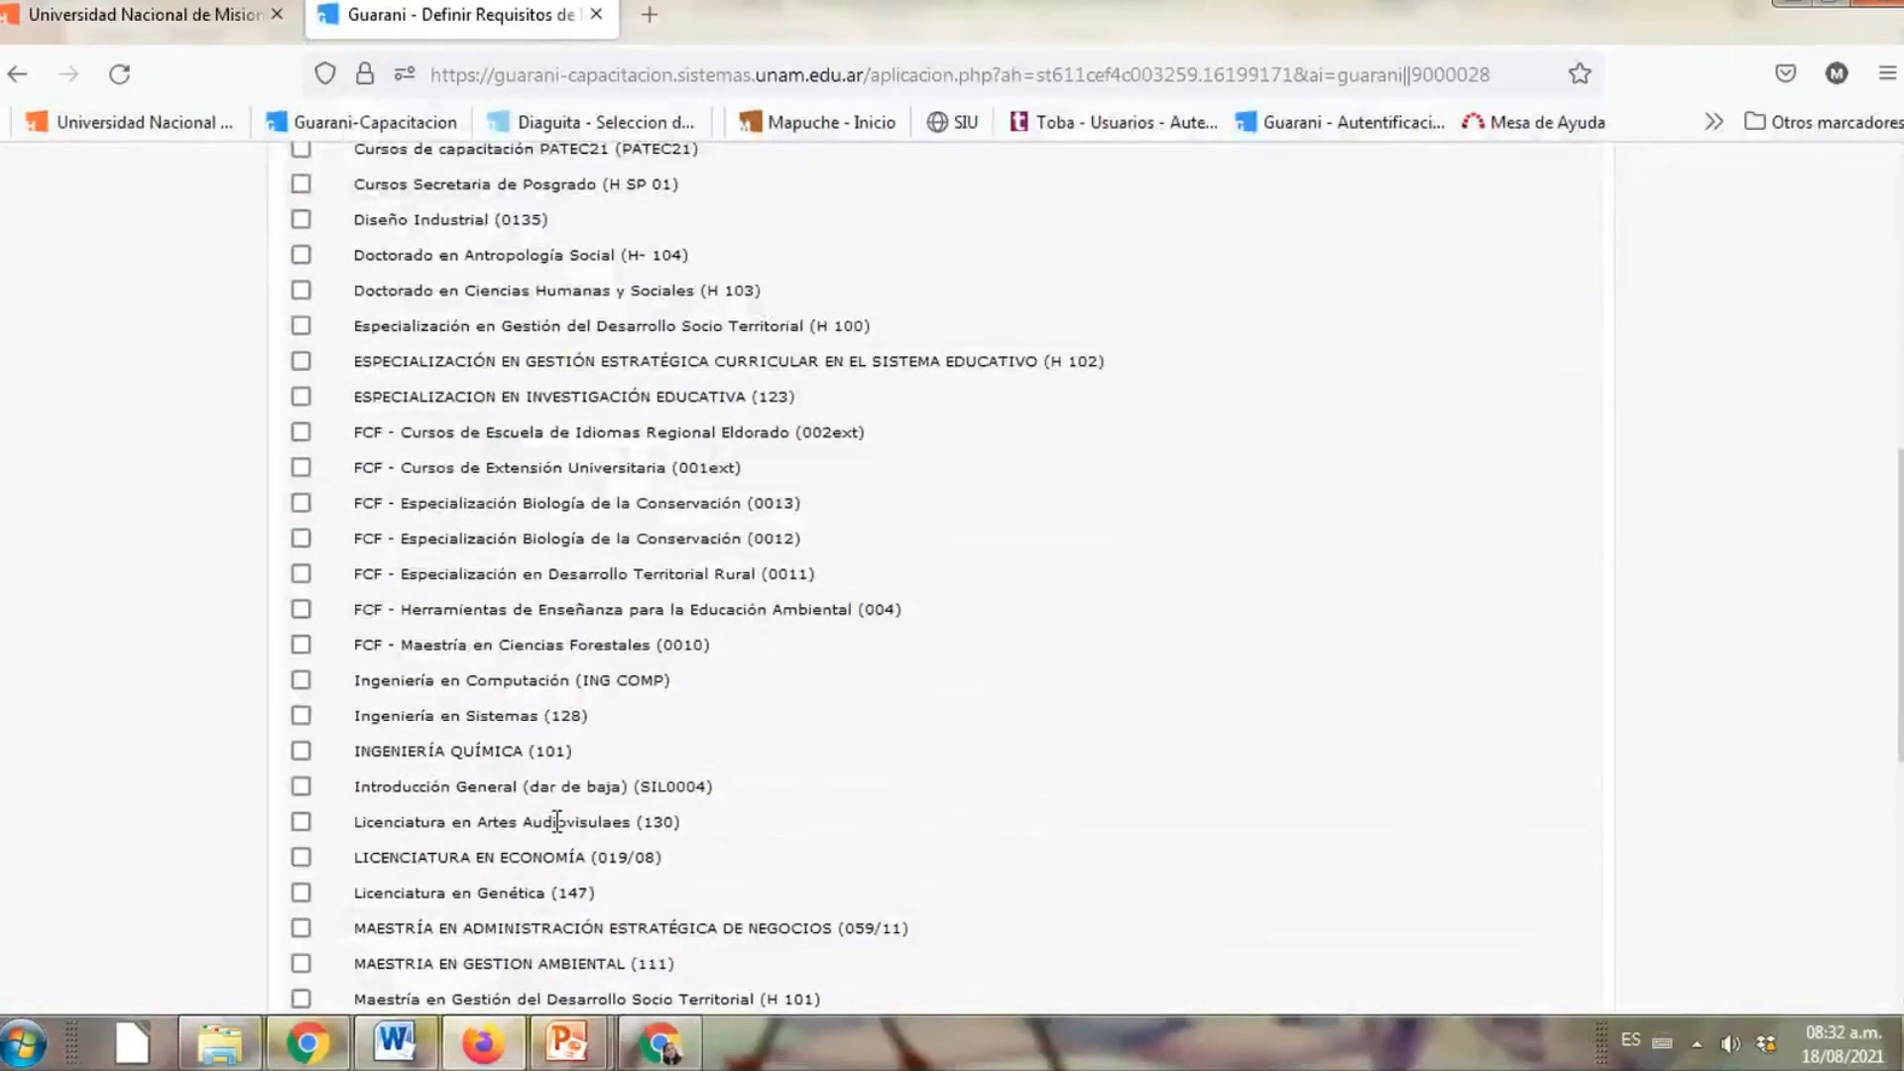
scroll(558, 823, "down", 2)
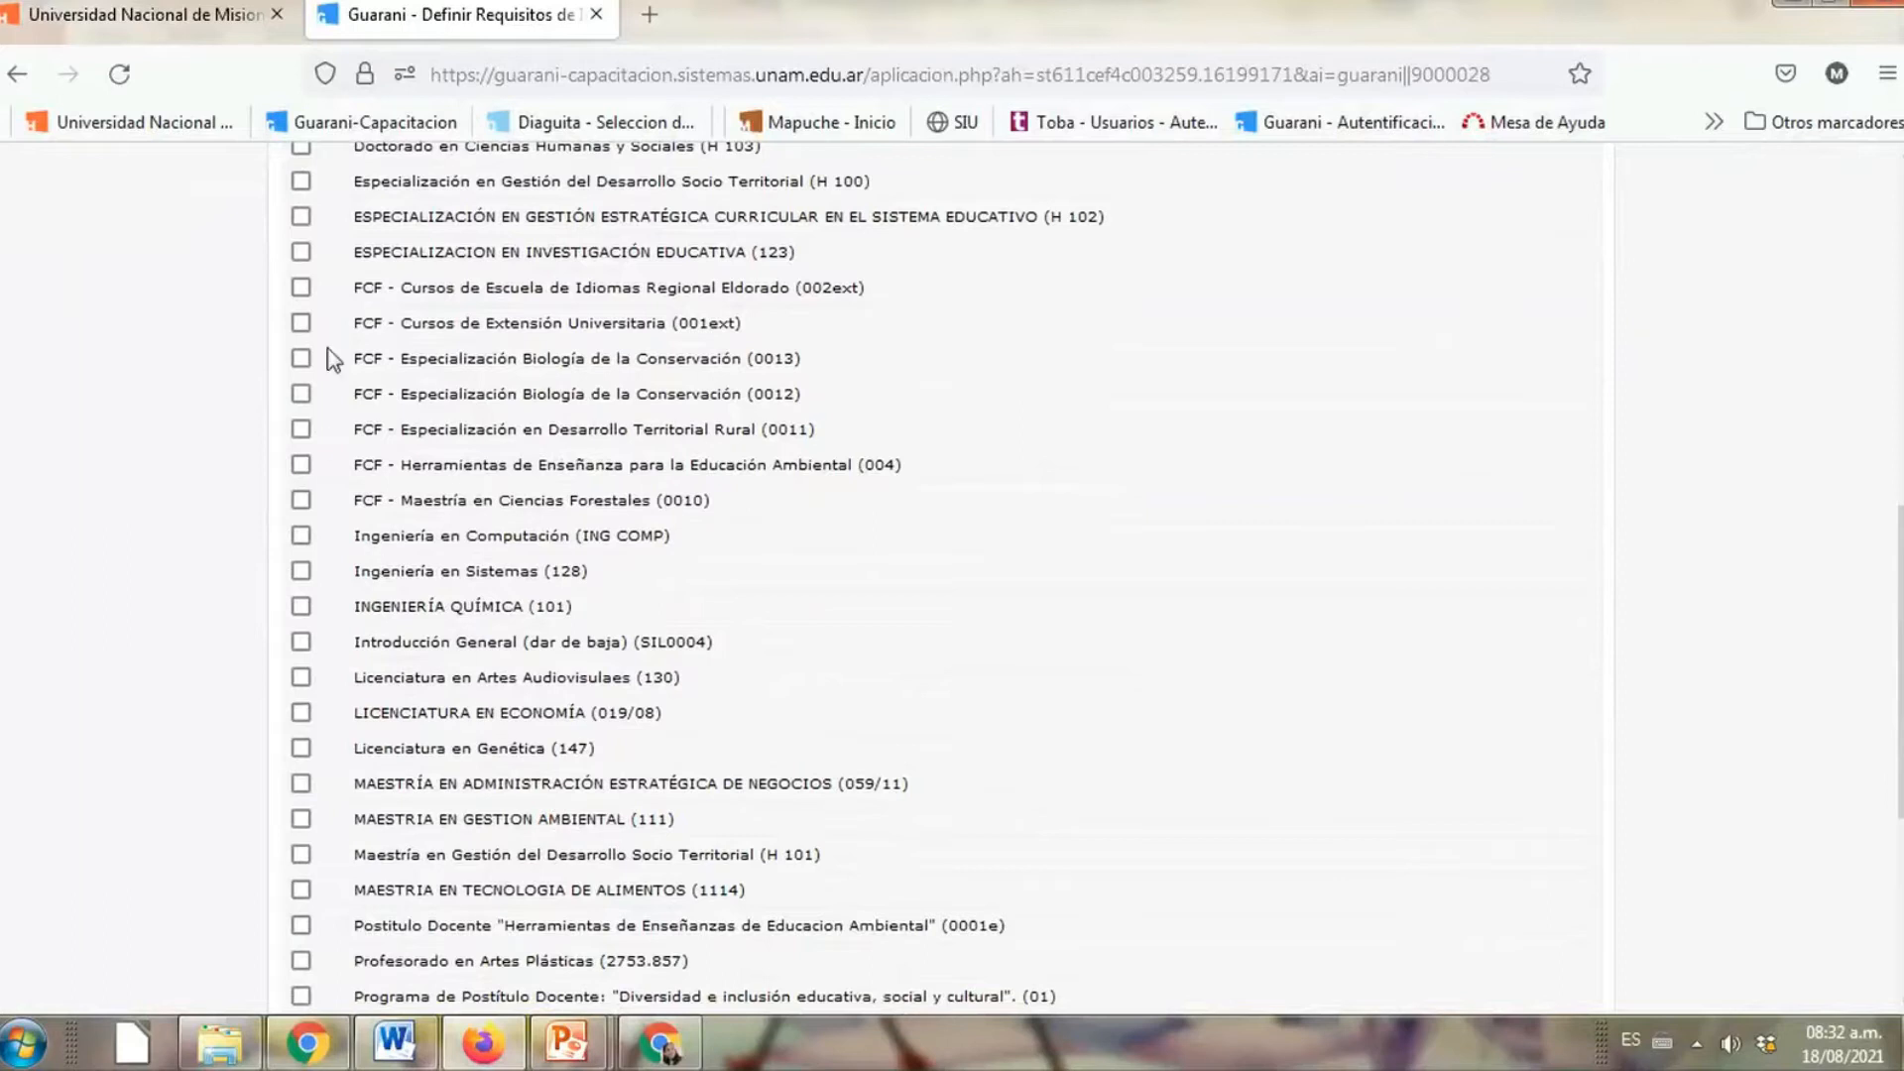
left_click(300, 287)
left_click(300, 323)
left_click(300, 358)
left_click(300, 394)
left_click(300, 428)
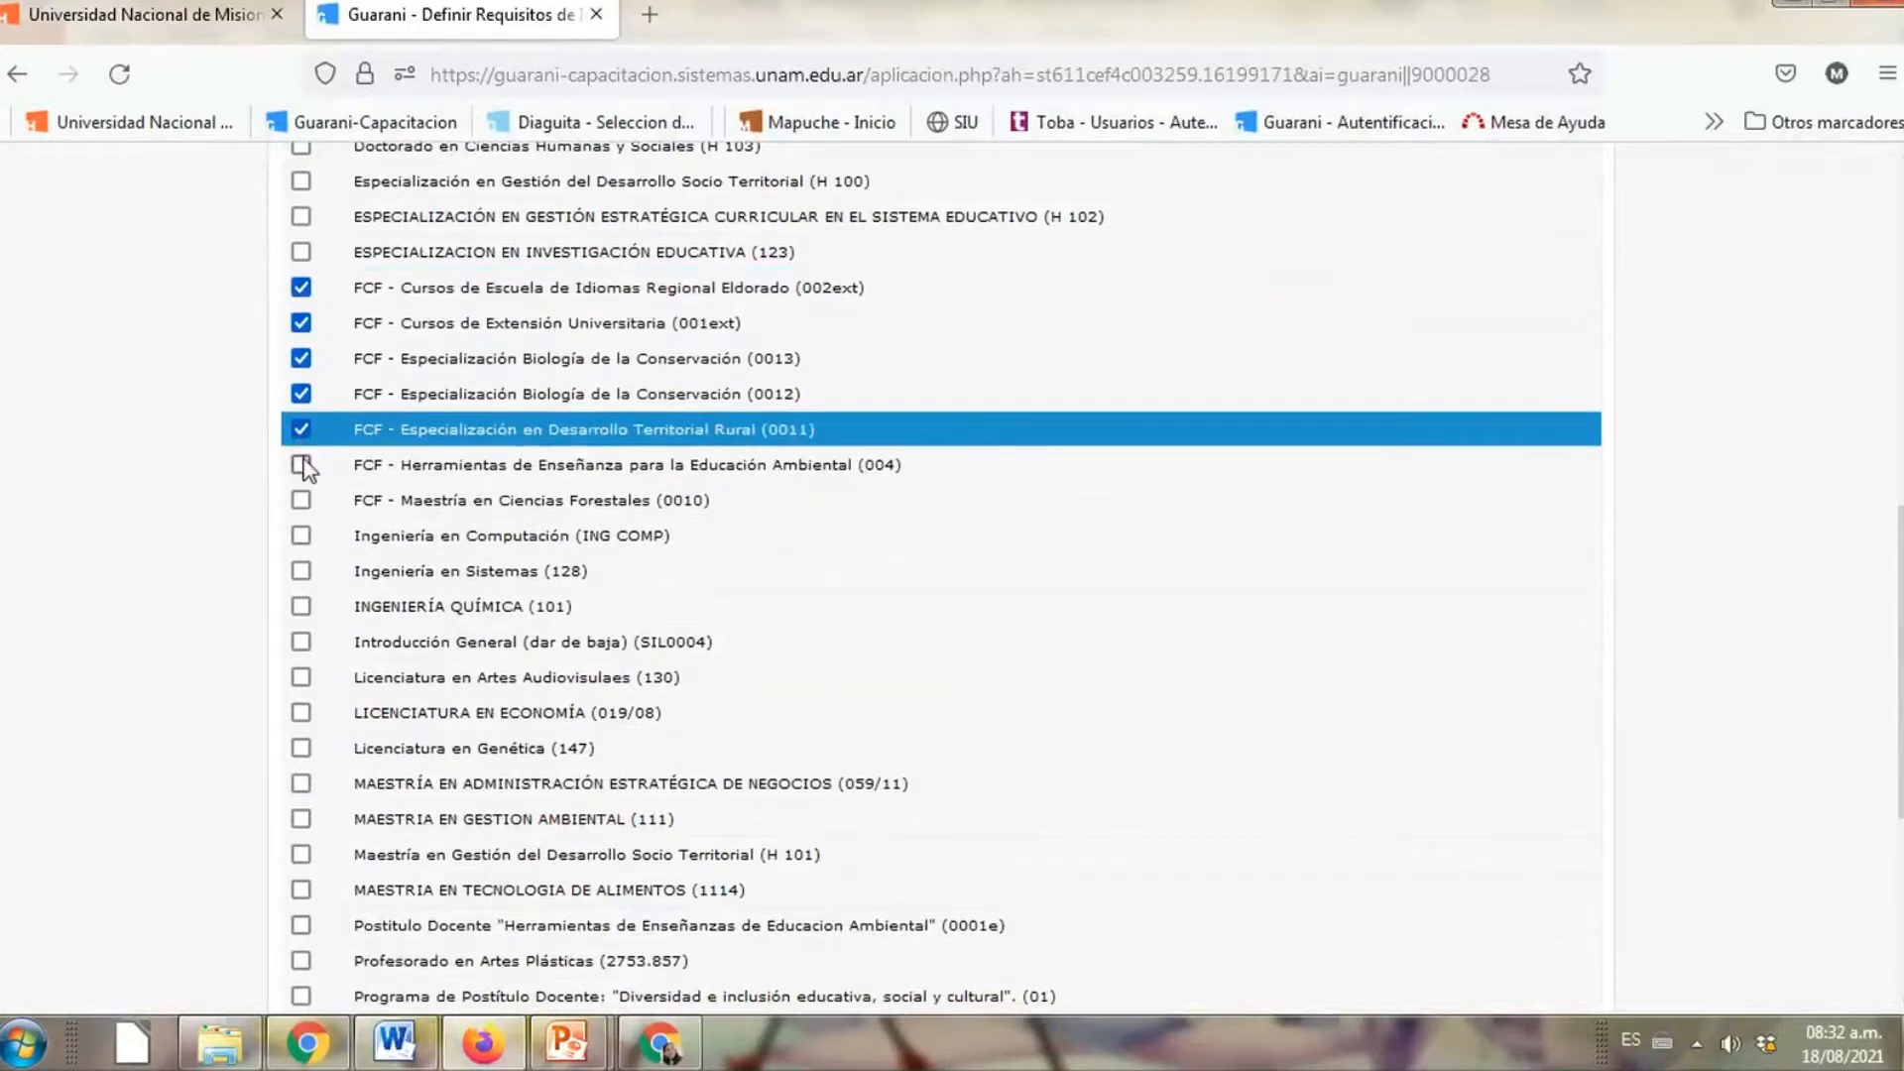
left_click(301, 464)
left_click(300, 500)
Select the proposals Emprendimientos Hoteleros (302), Emprendimientos Turísticos (301) and both Equipamiento Agroindustrial programmes (TUEA and 025)
scroll(387, 595, "down", 5)
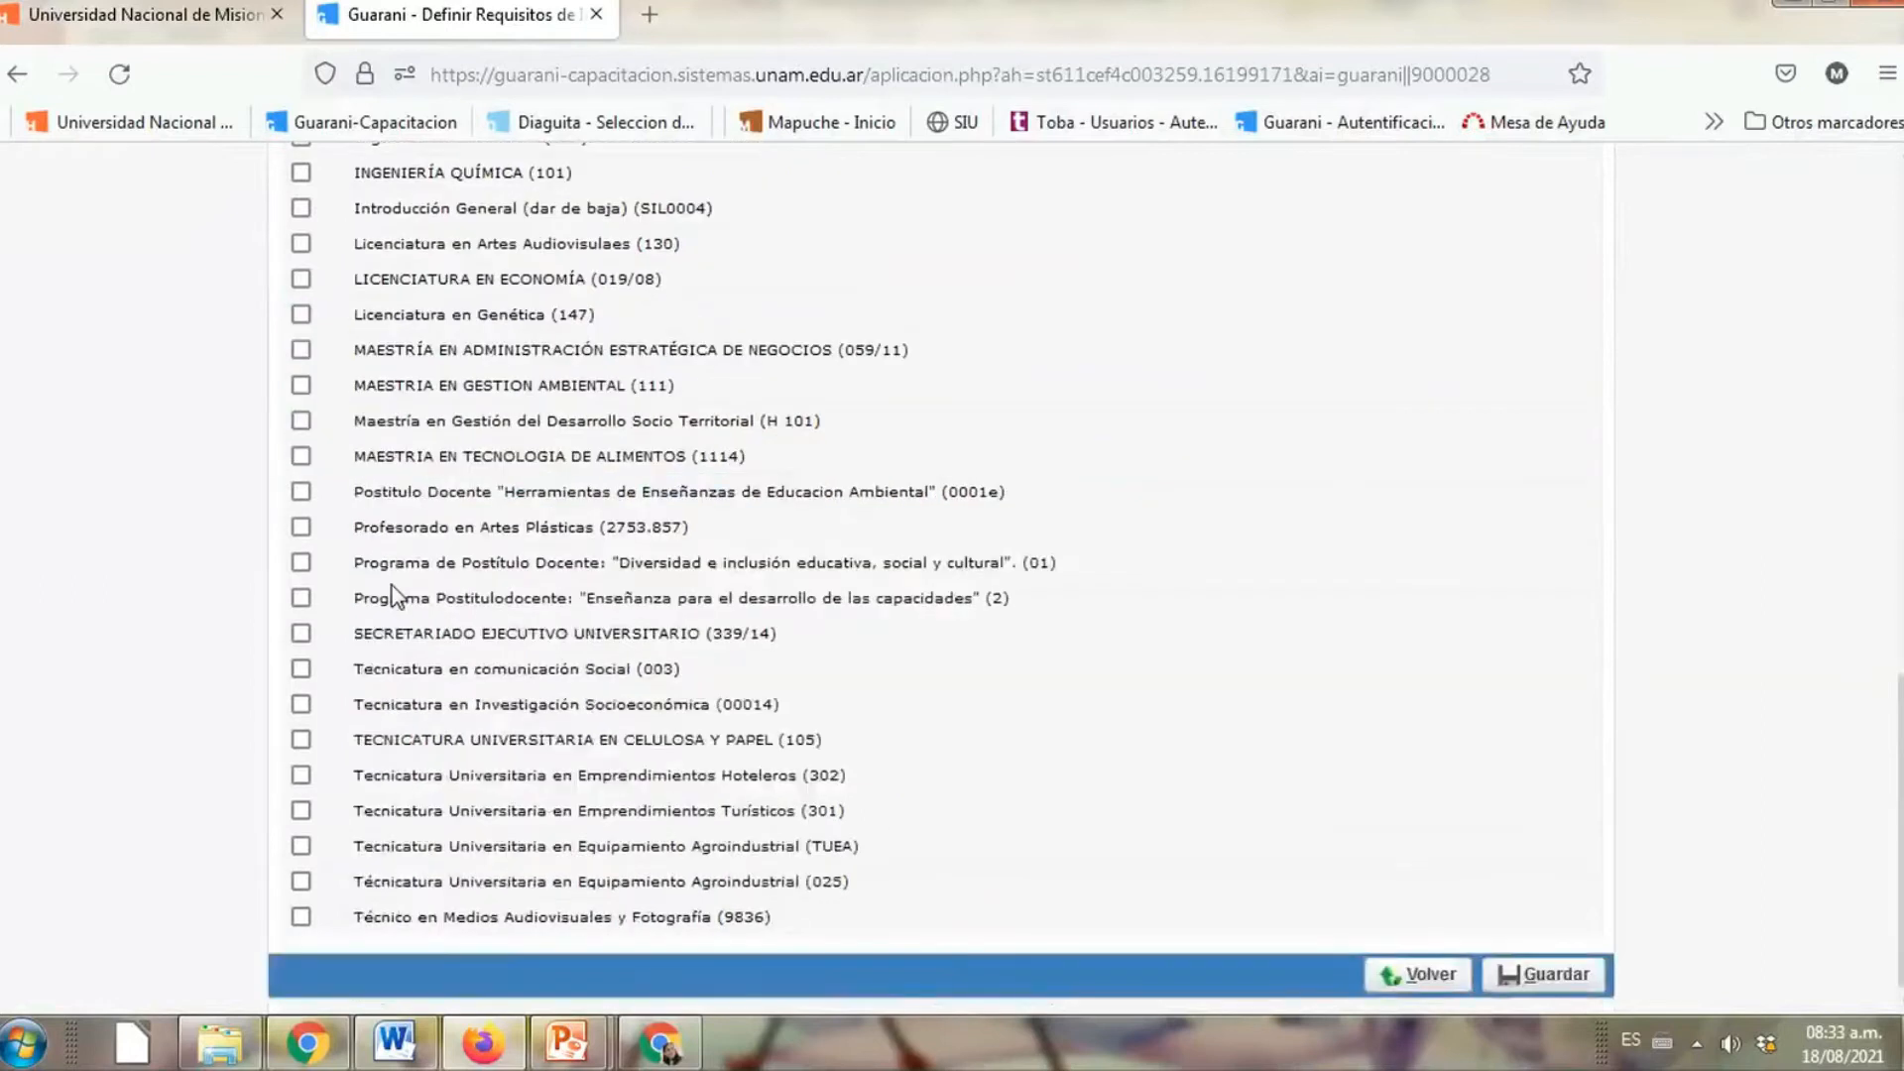
scroll(446, 654, "up", 5)
scroll(507, 635, "down", 5)
left_click(300, 775)
left_click(300, 846)
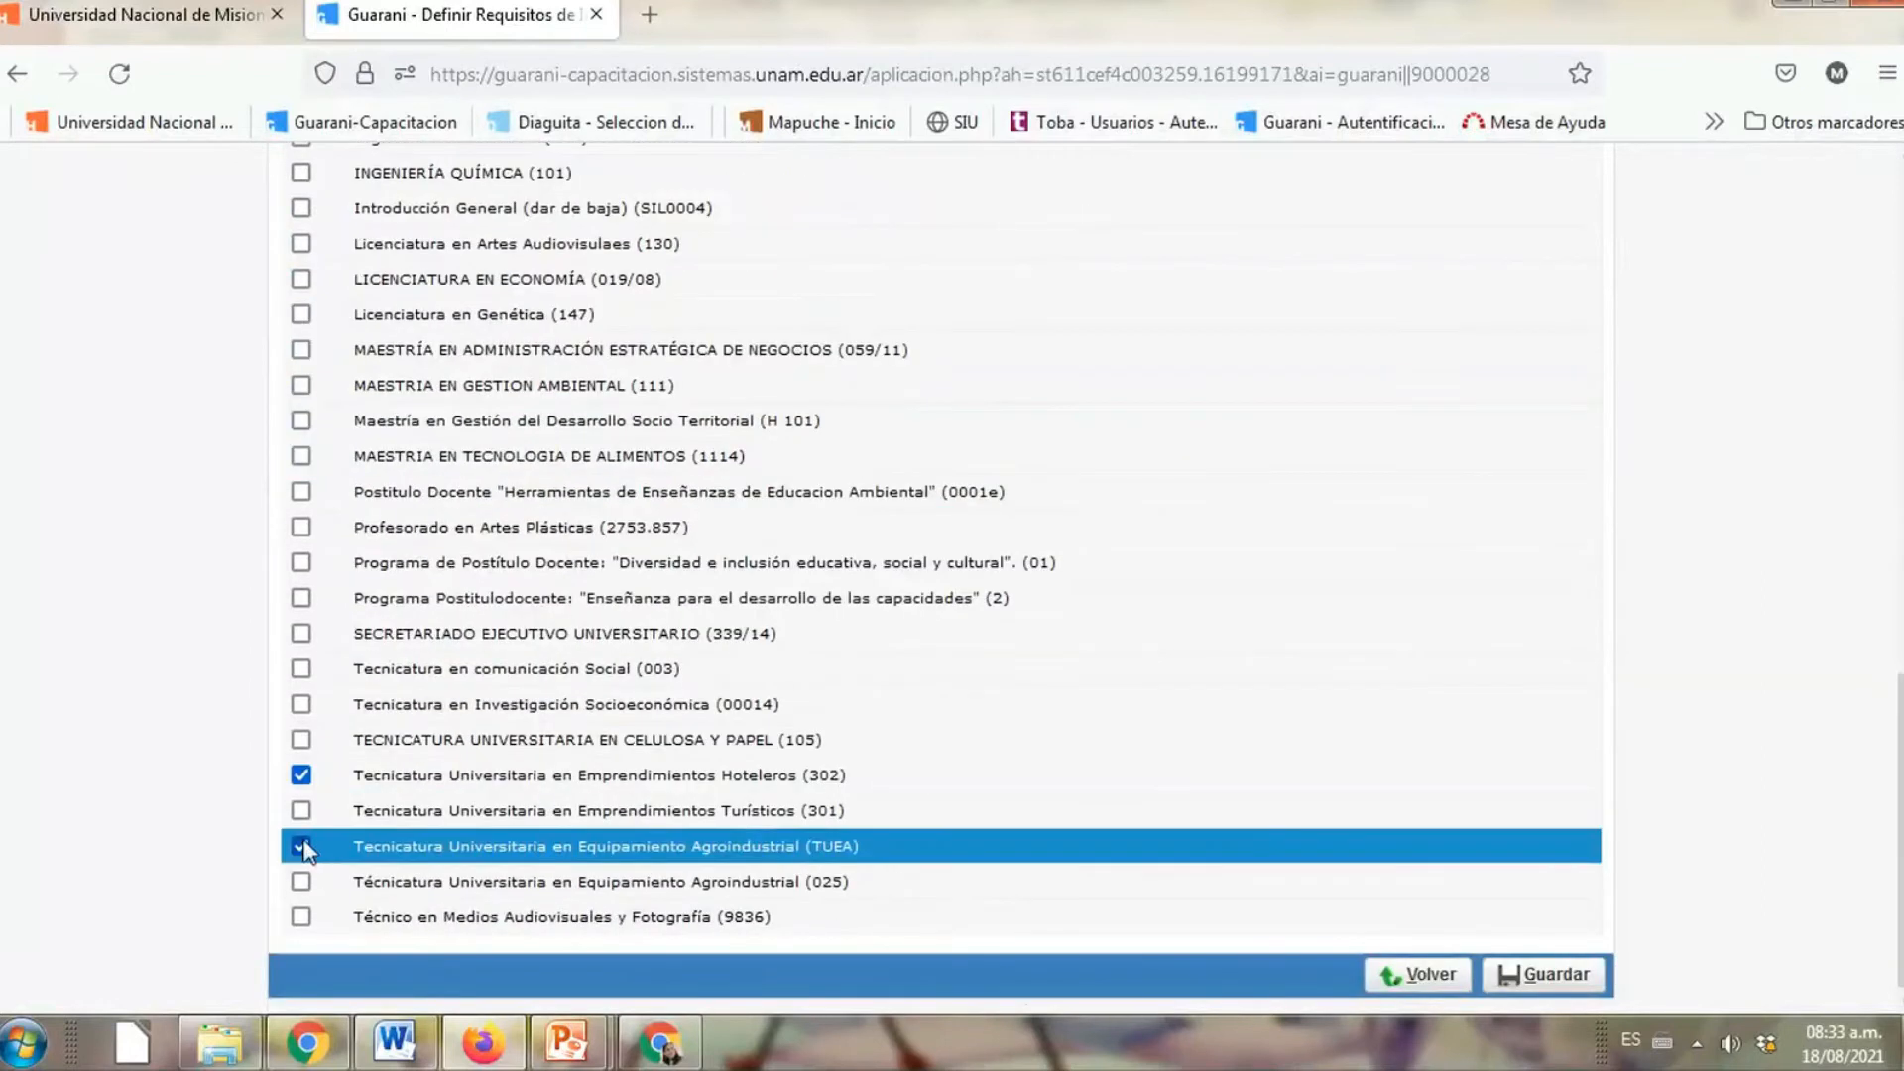
left_click(302, 811)
left_click(301, 880)
left_click(306, 905)
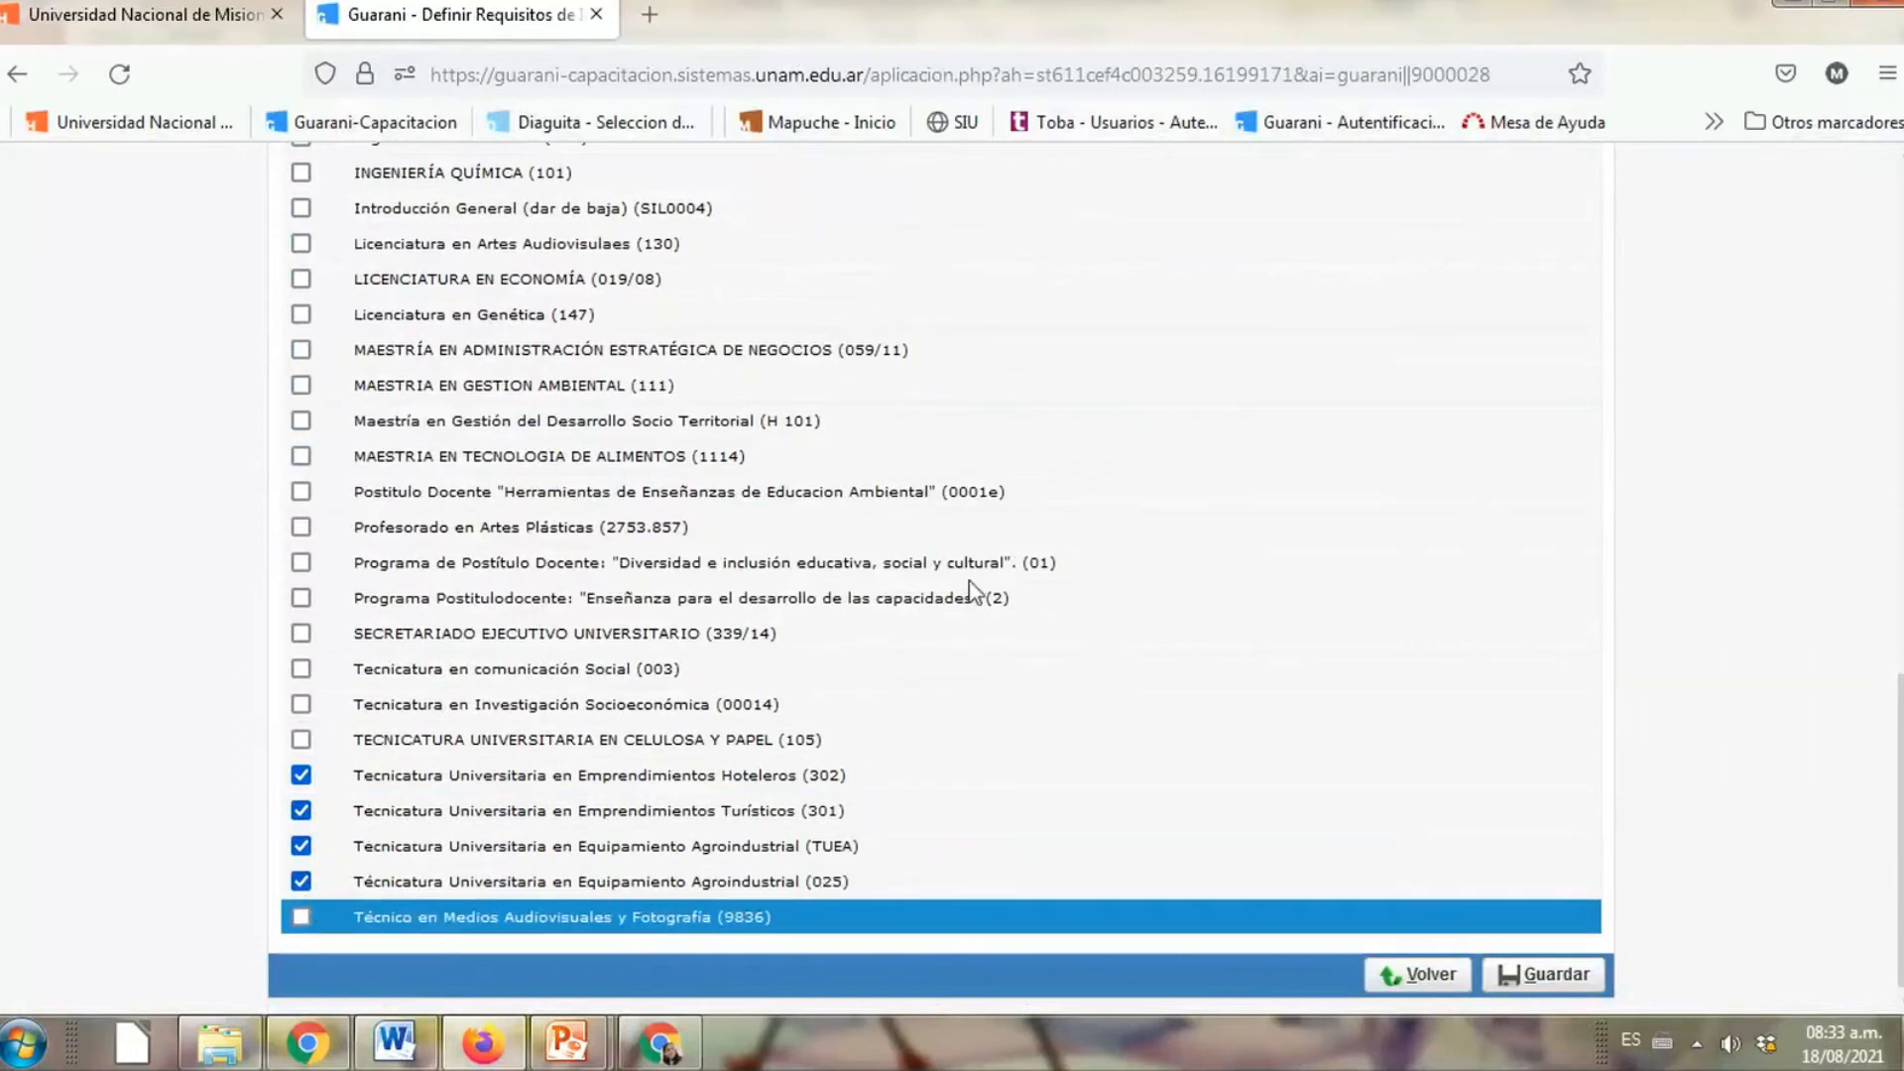
Review the selected proposals and save the Certificado de Título Secundario requirement
scroll(1076, 543, "up", 7)
scroll(1082, 533, "up", 3)
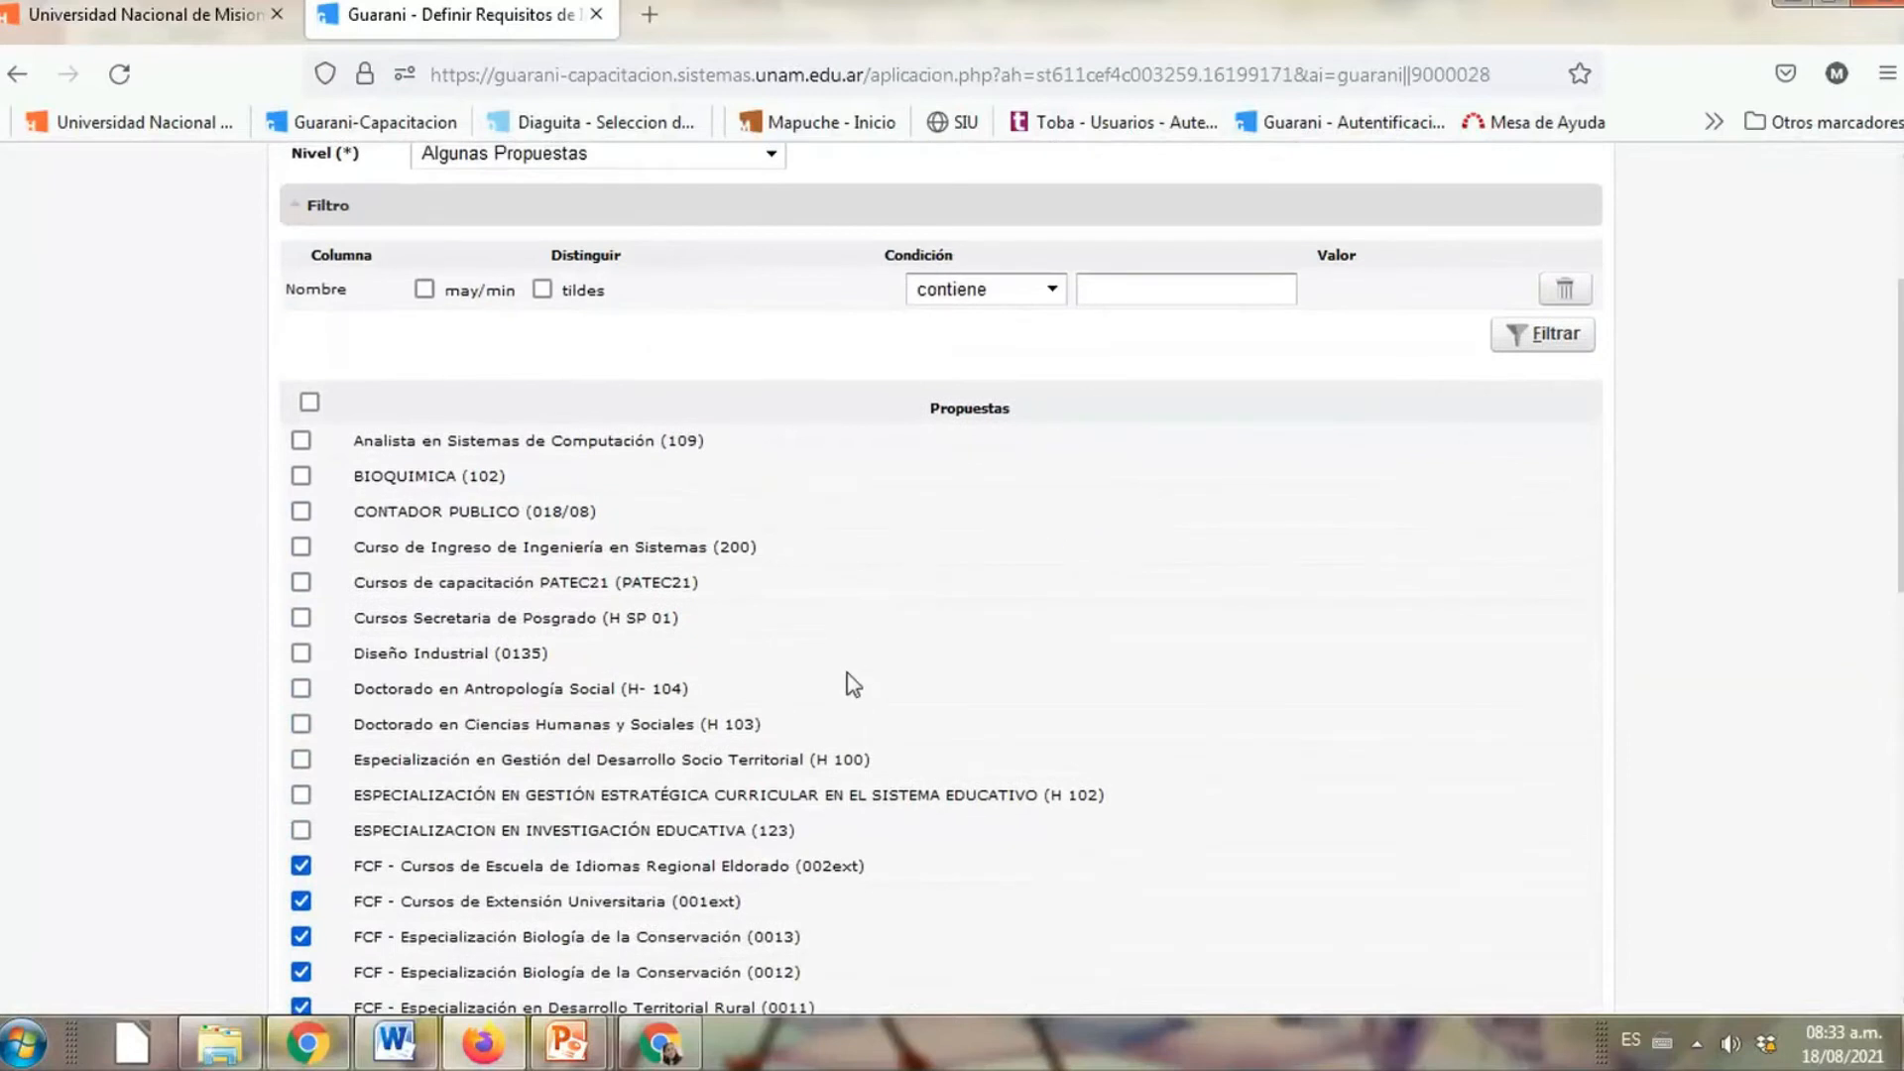
scroll(843, 687, "down", 2)
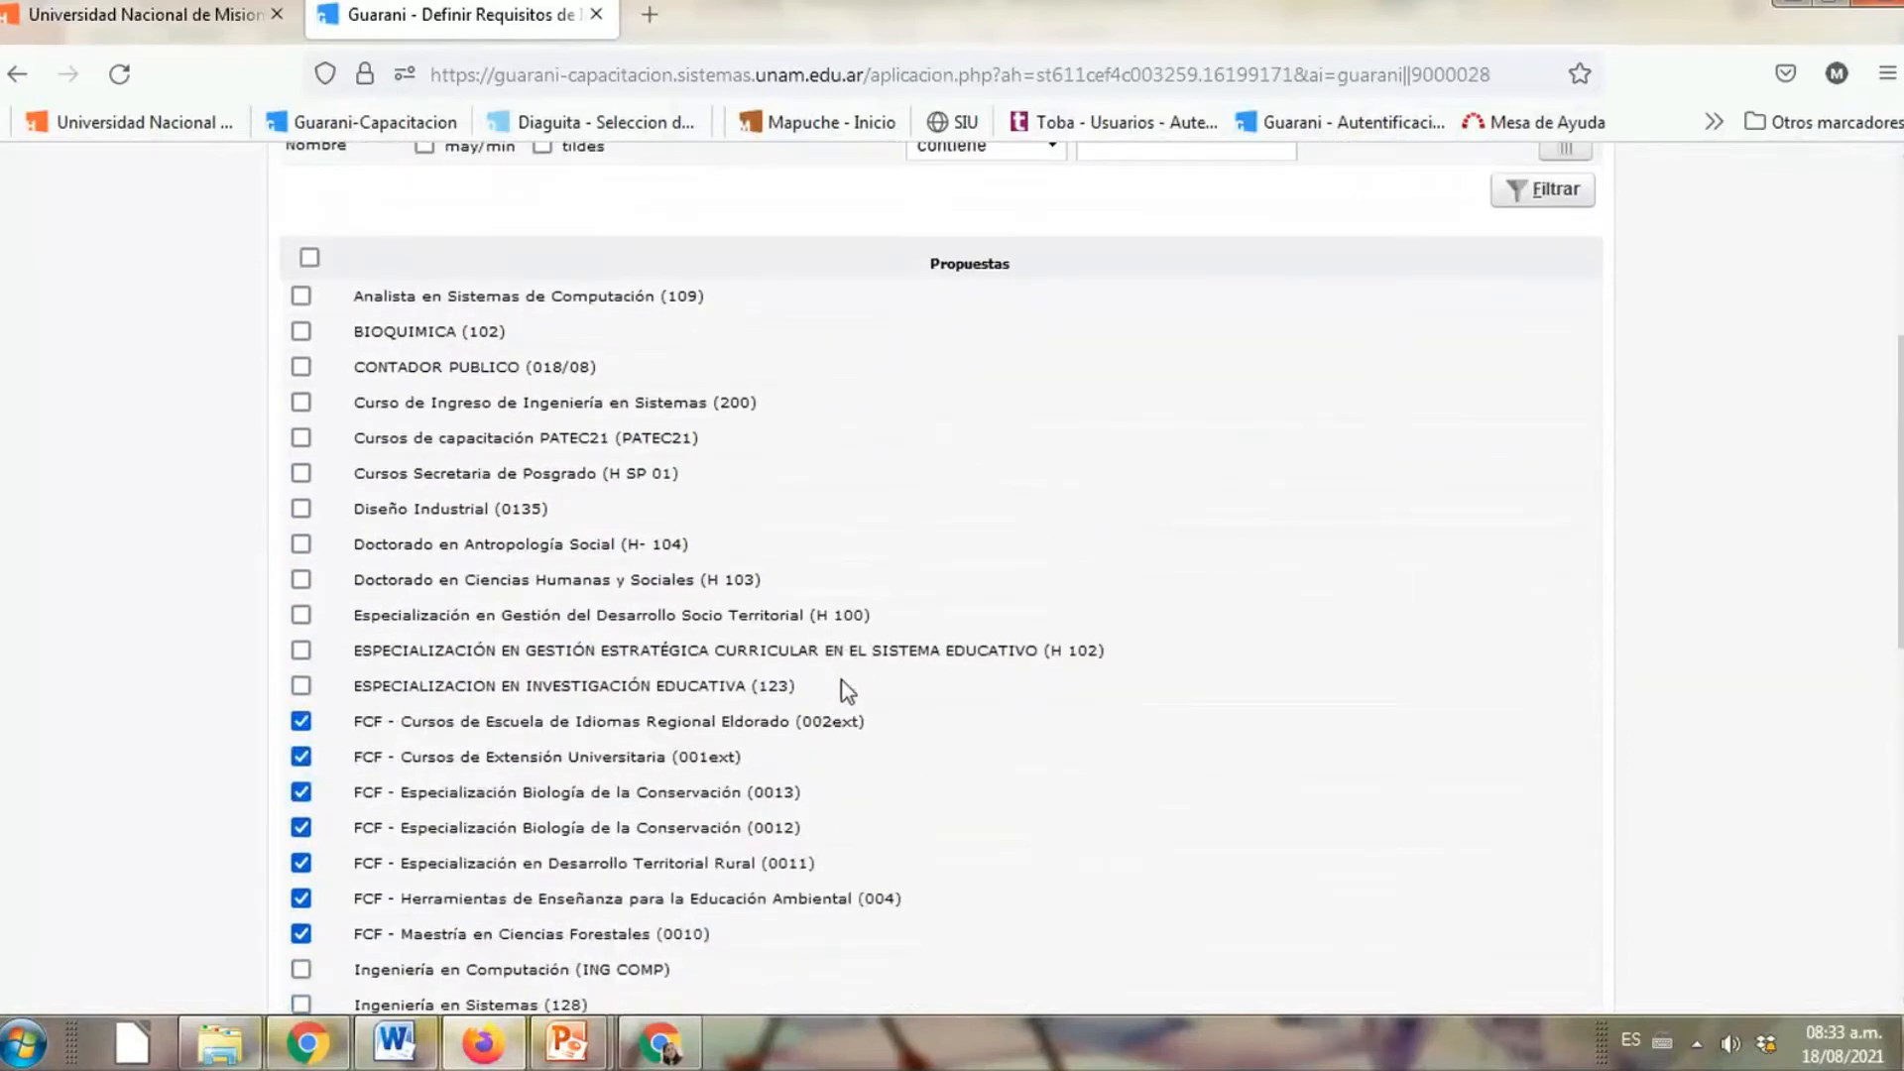
scroll(843, 687, "down", 2)
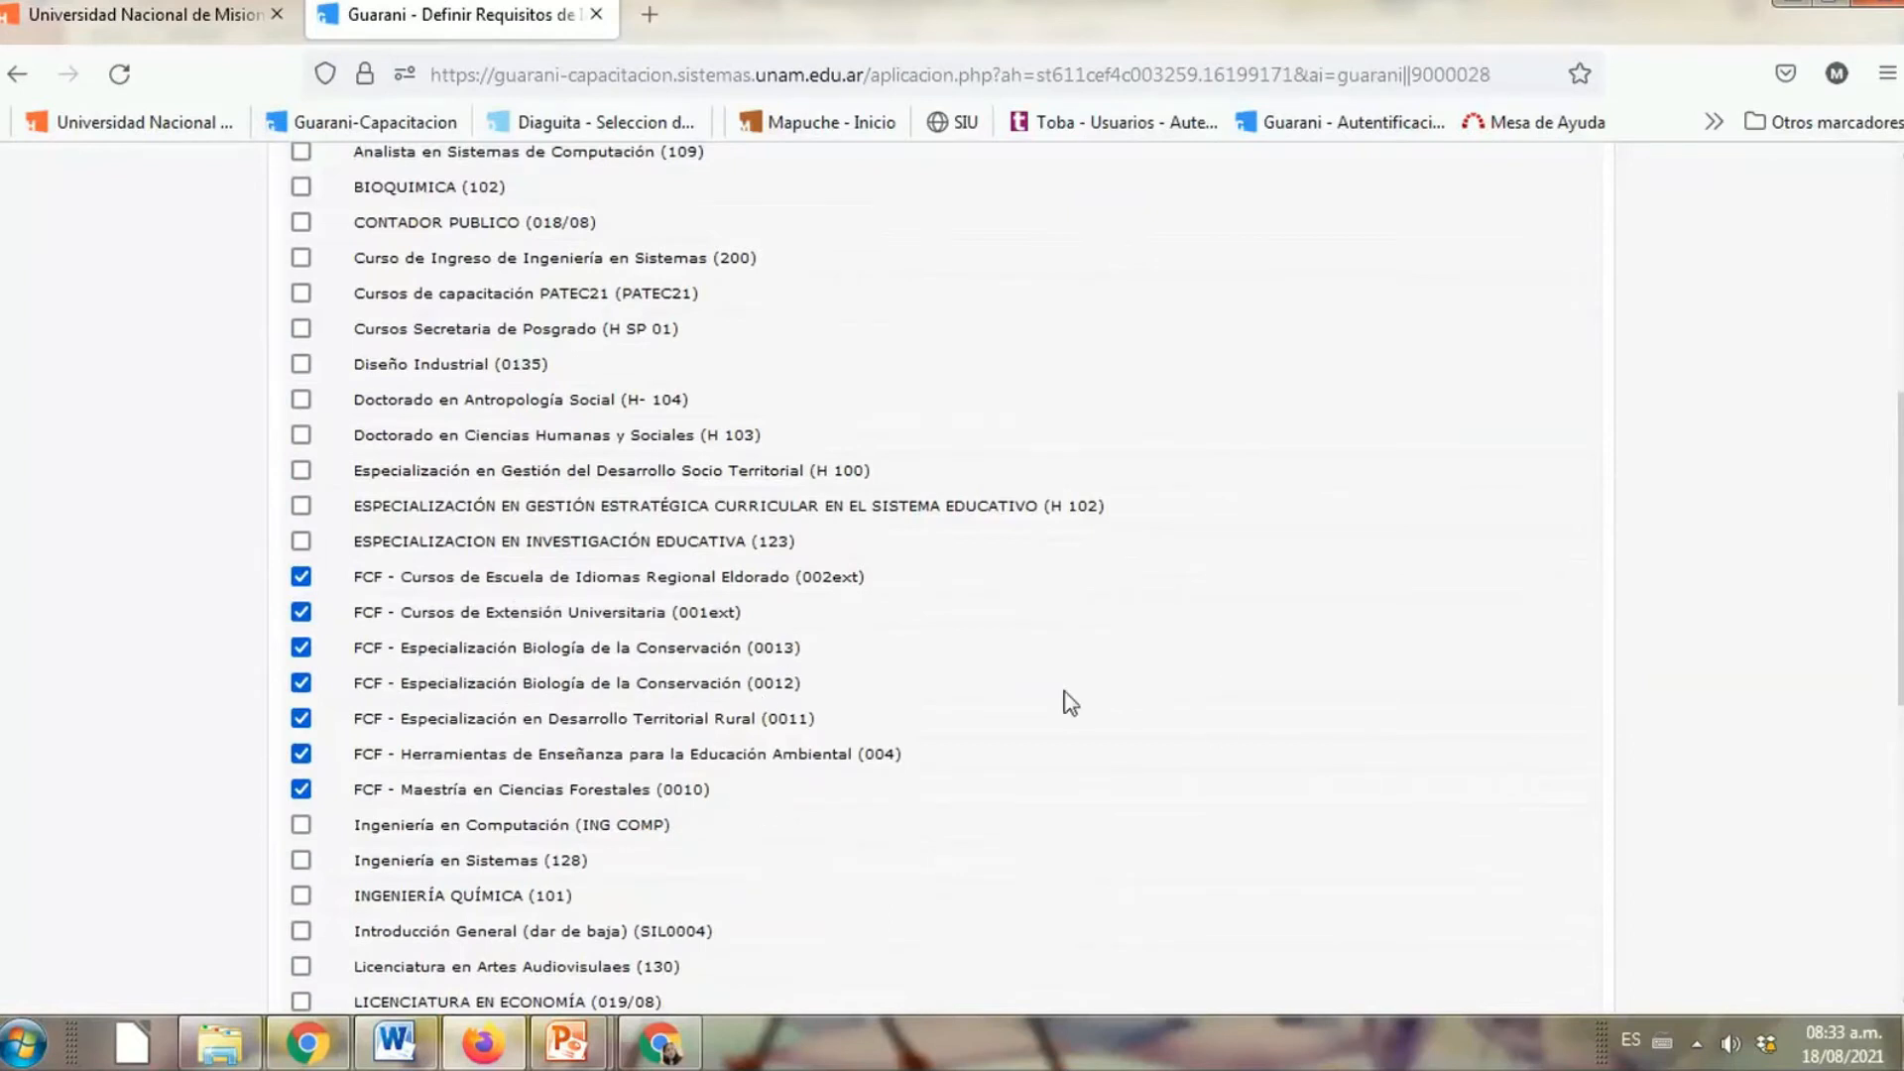
scroll(1070, 702, "down", 7)
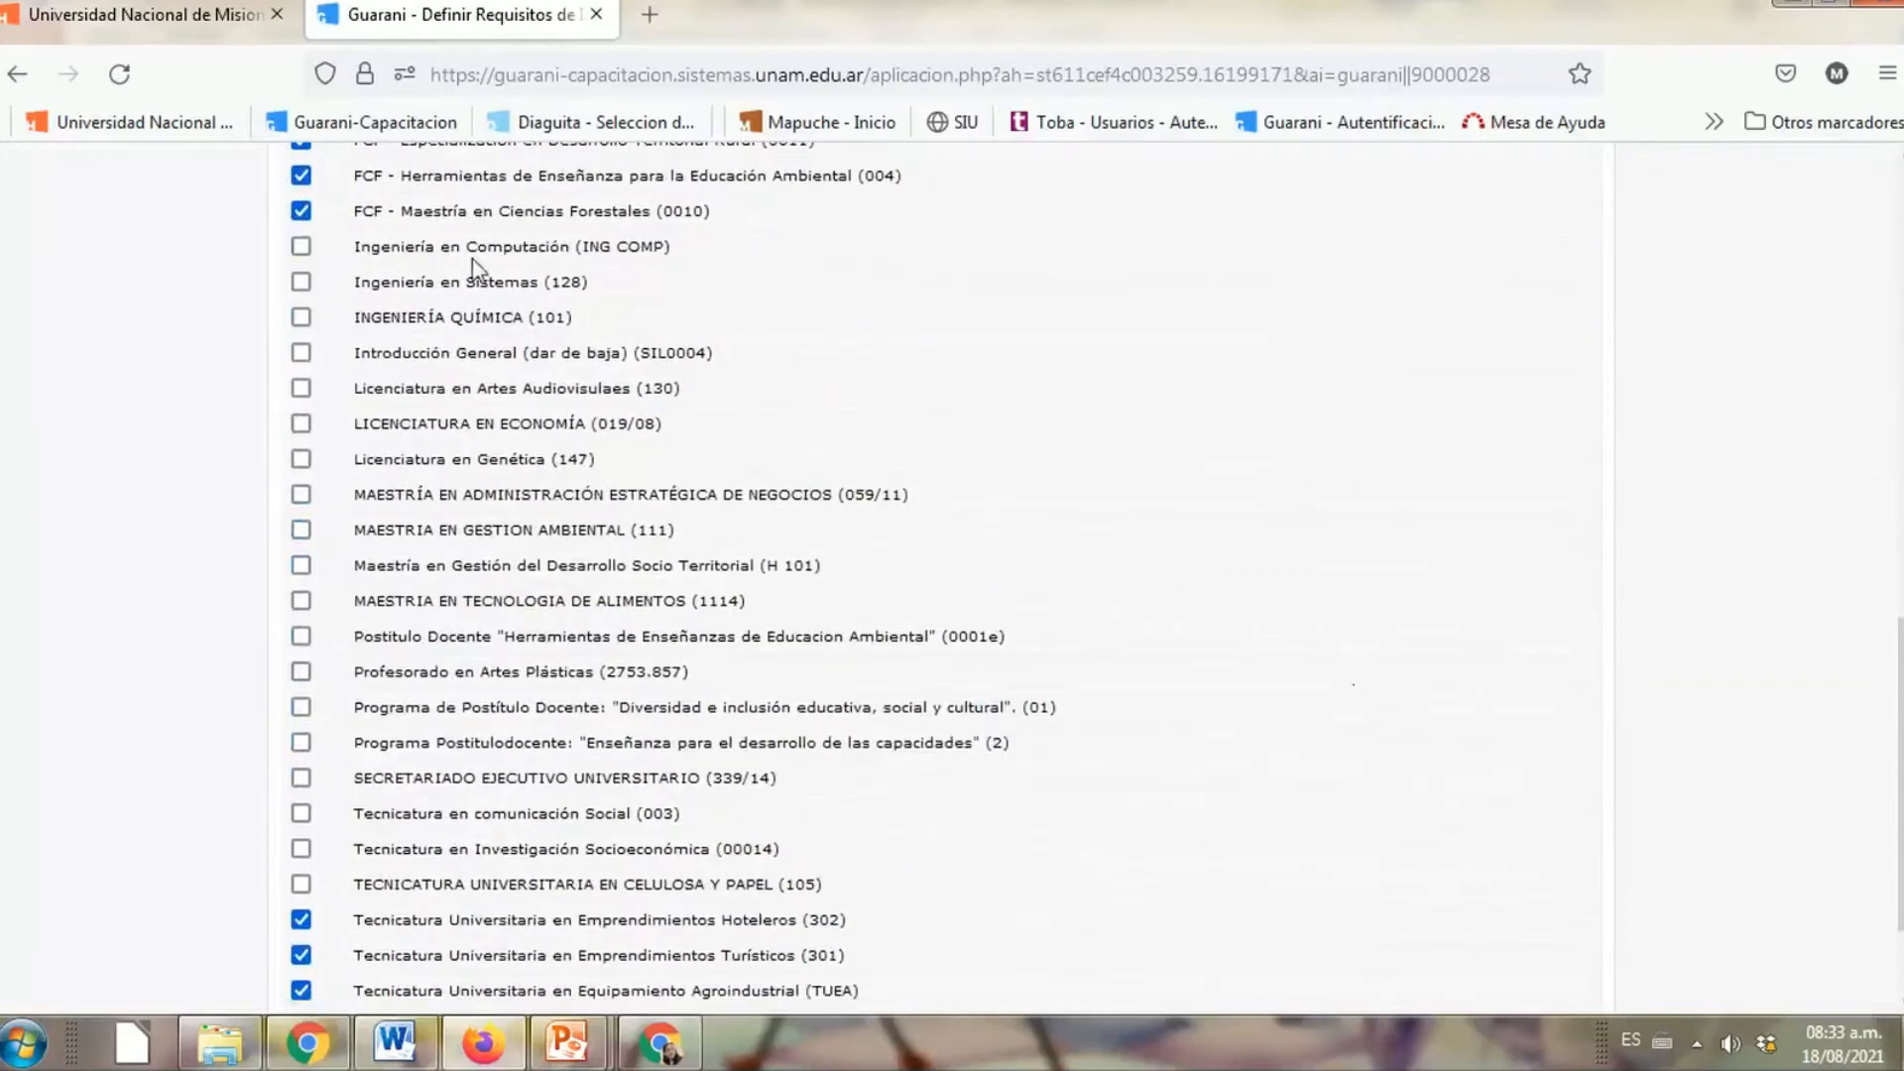
scroll(1424, 904, "down", 2)
left_click(1542, 970)
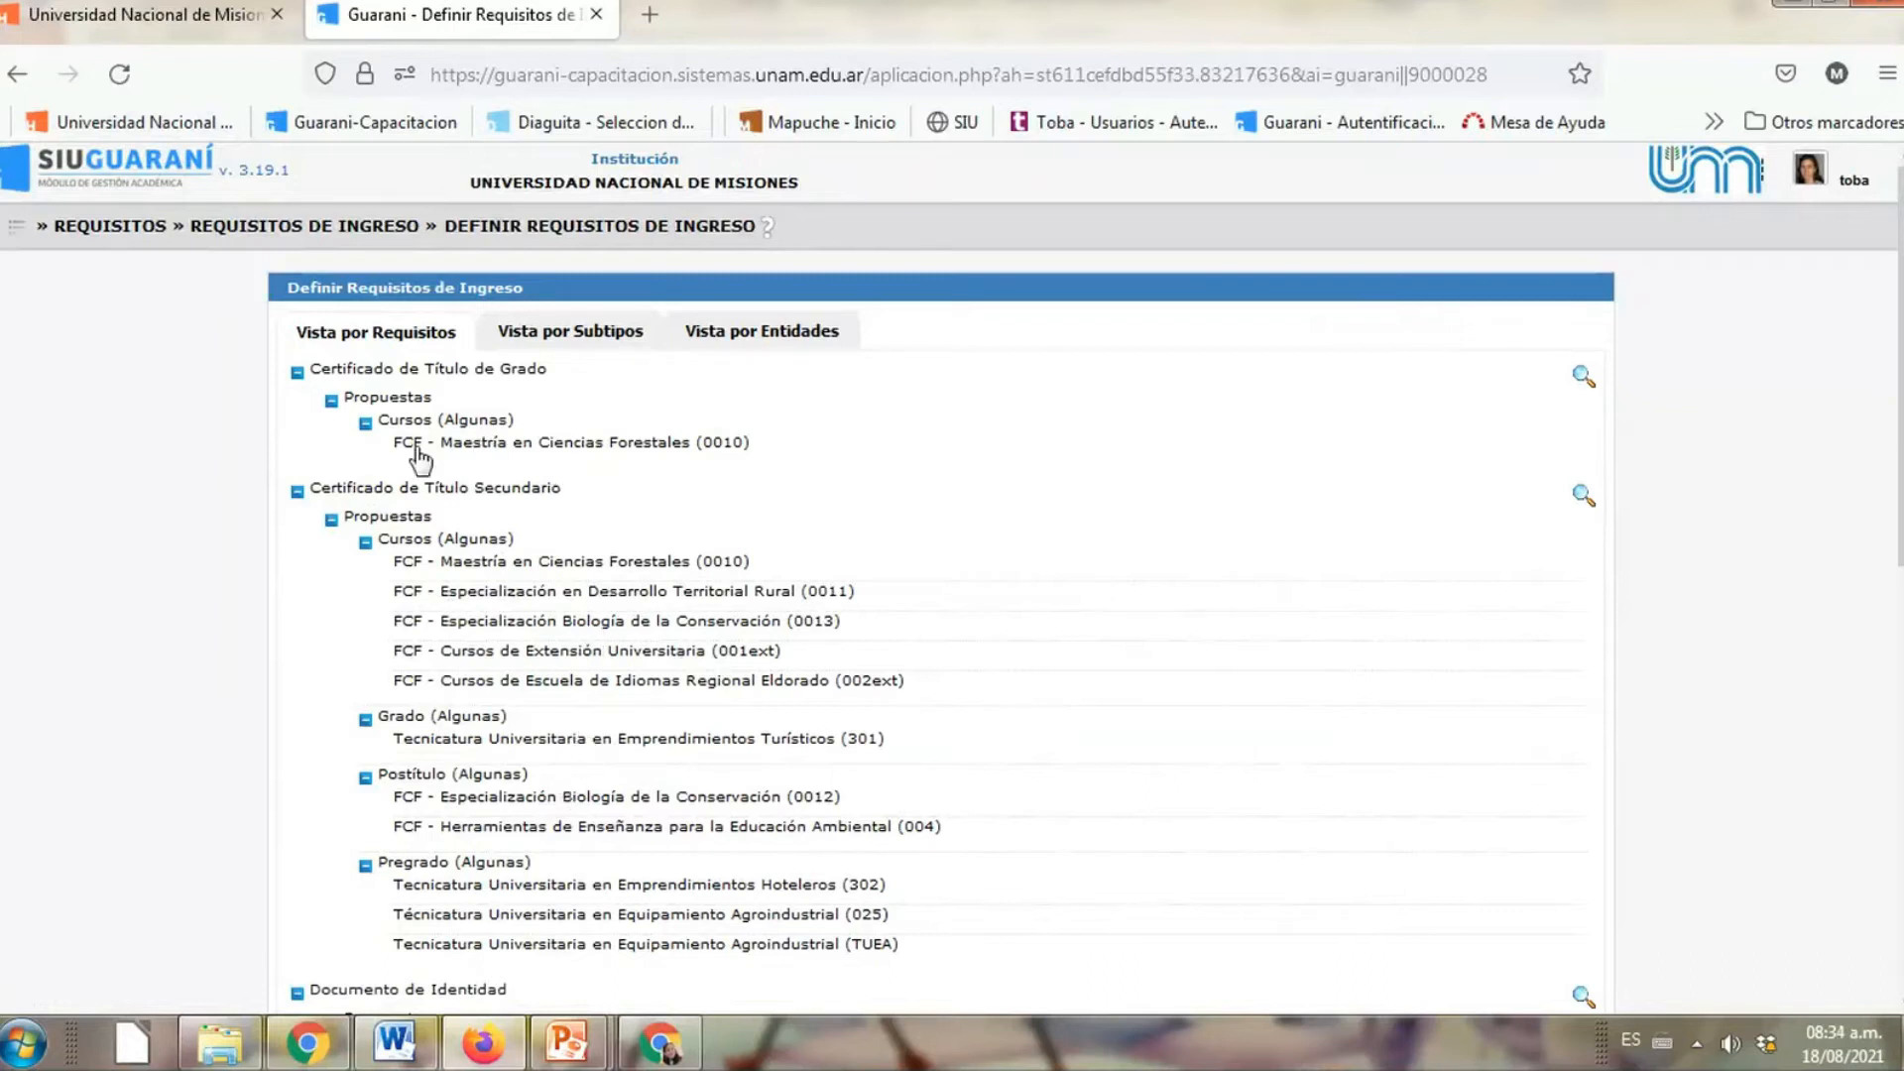
Examine the level options and assigned proposals of the Certificado de Título de Grado requirement, and return to the requirements list without saving
scroll(779, 629, "down", 3)
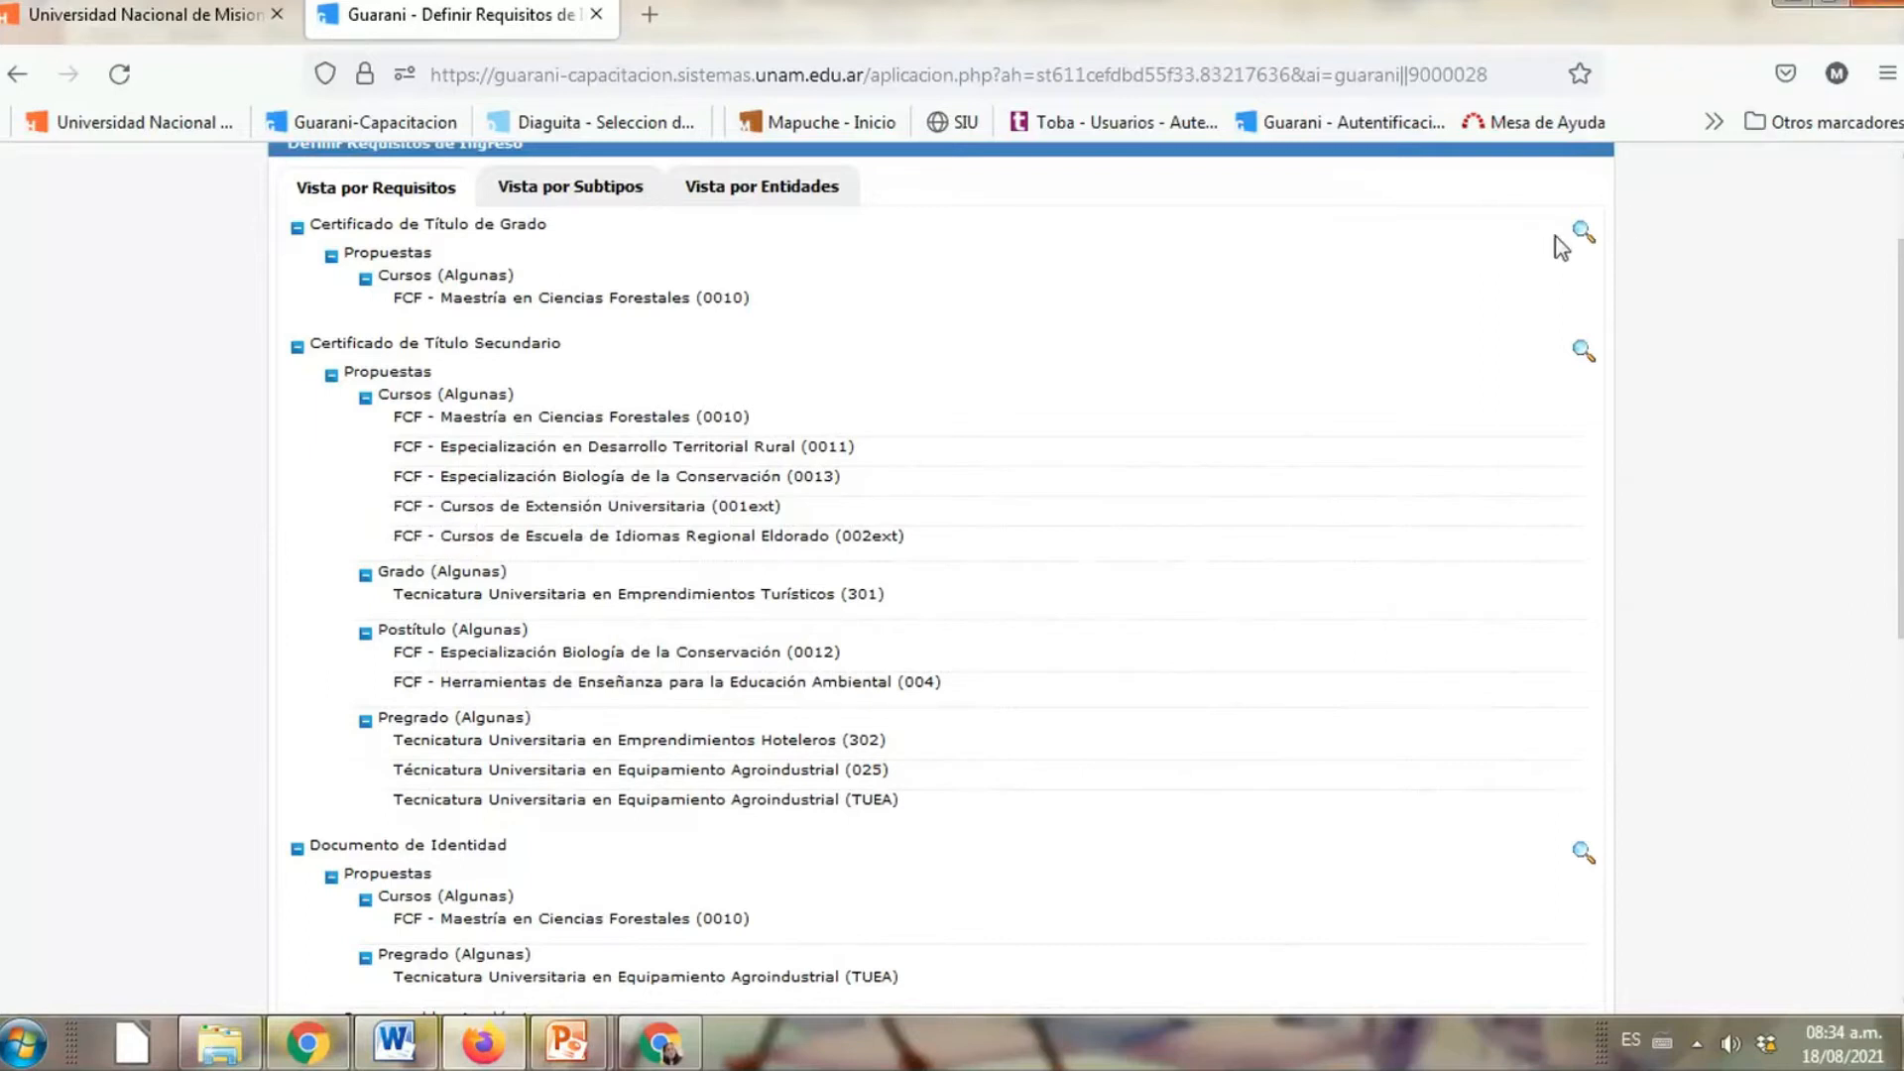
left_click(1584, 235)
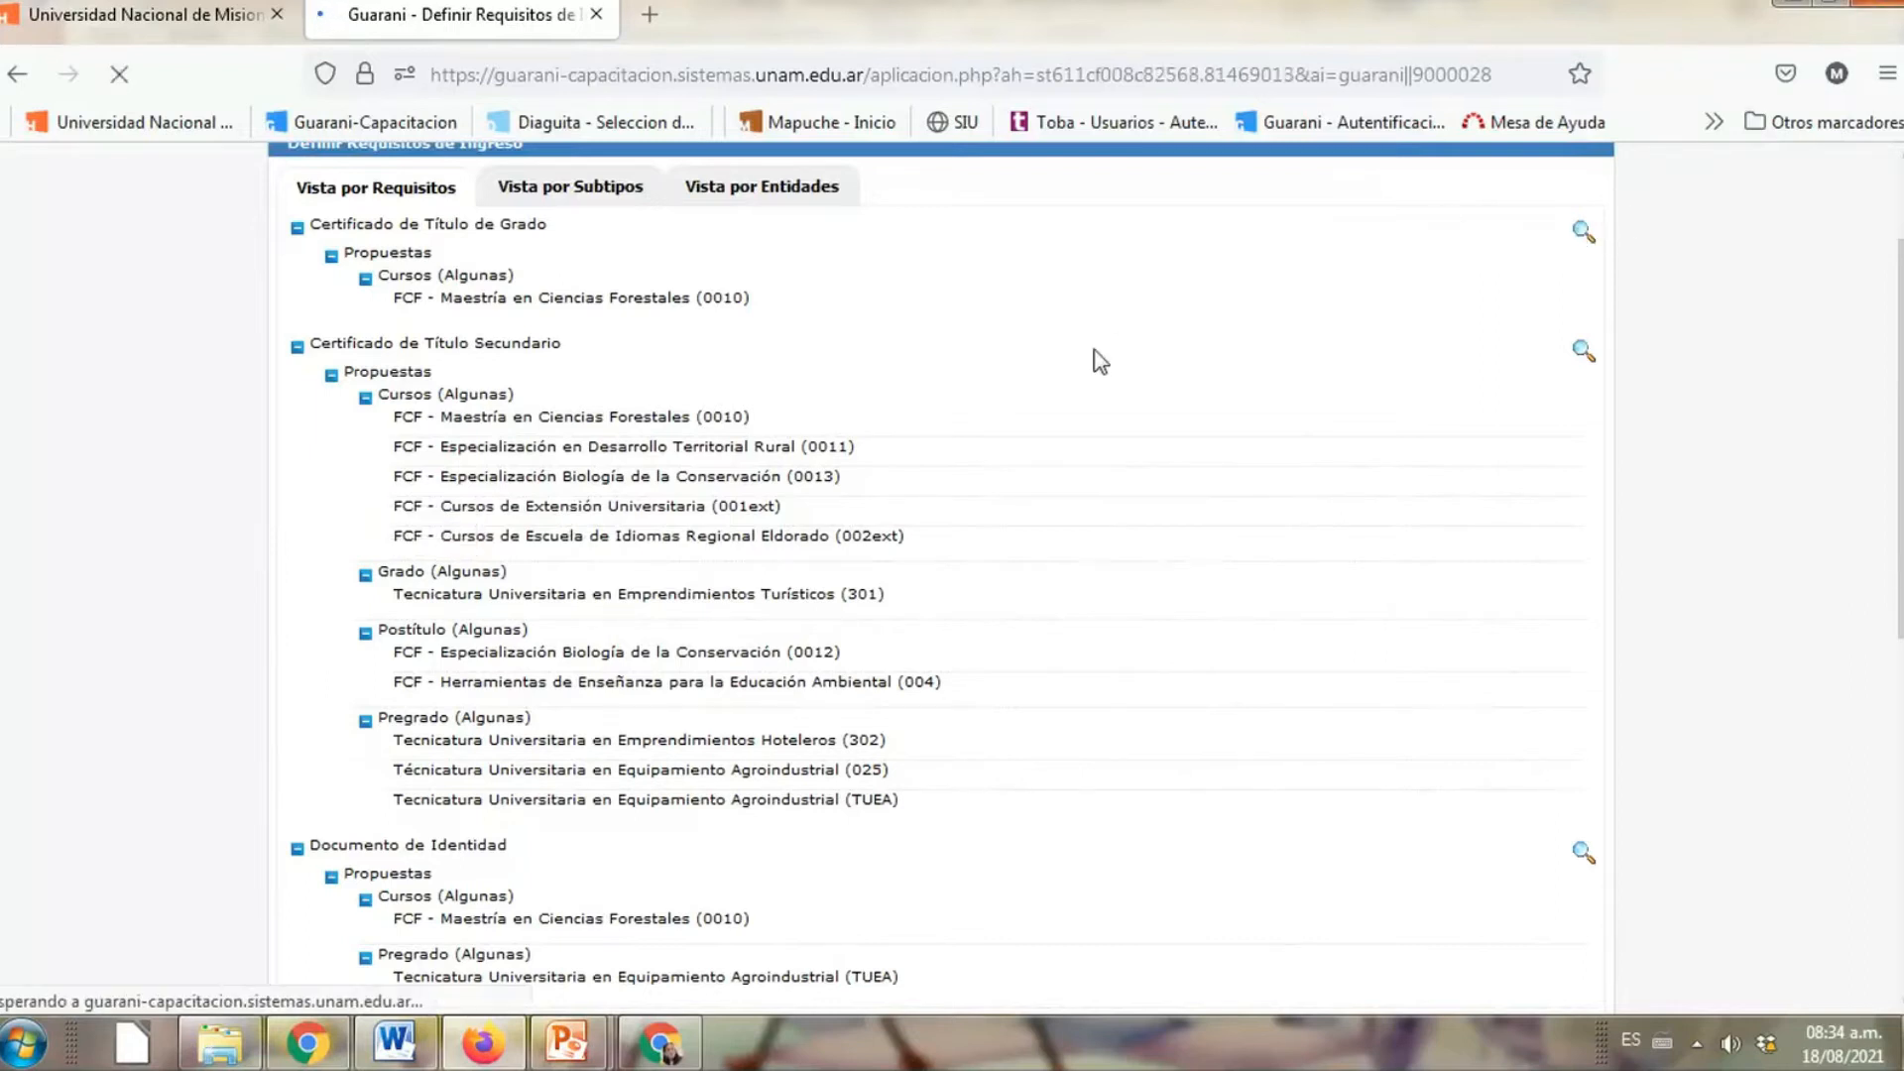
left_click(587, 445)
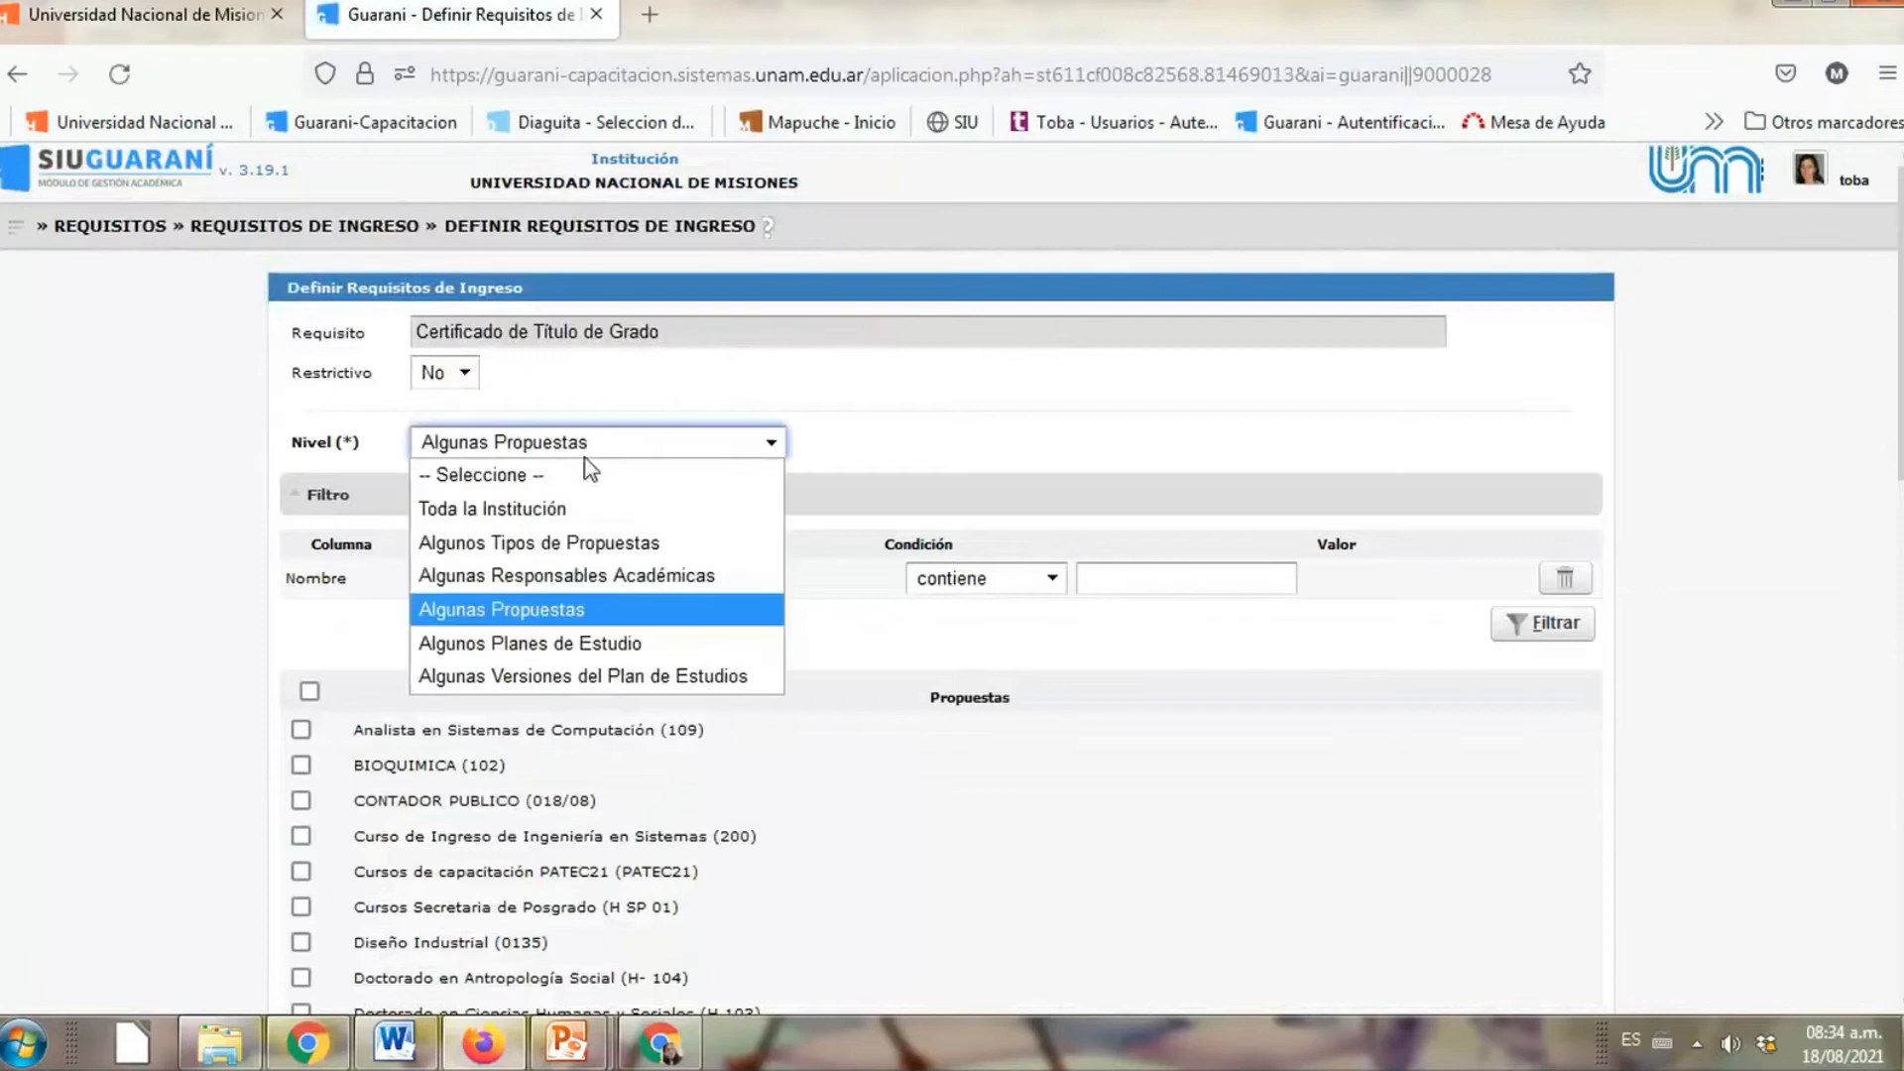
left_click(1607, 393)
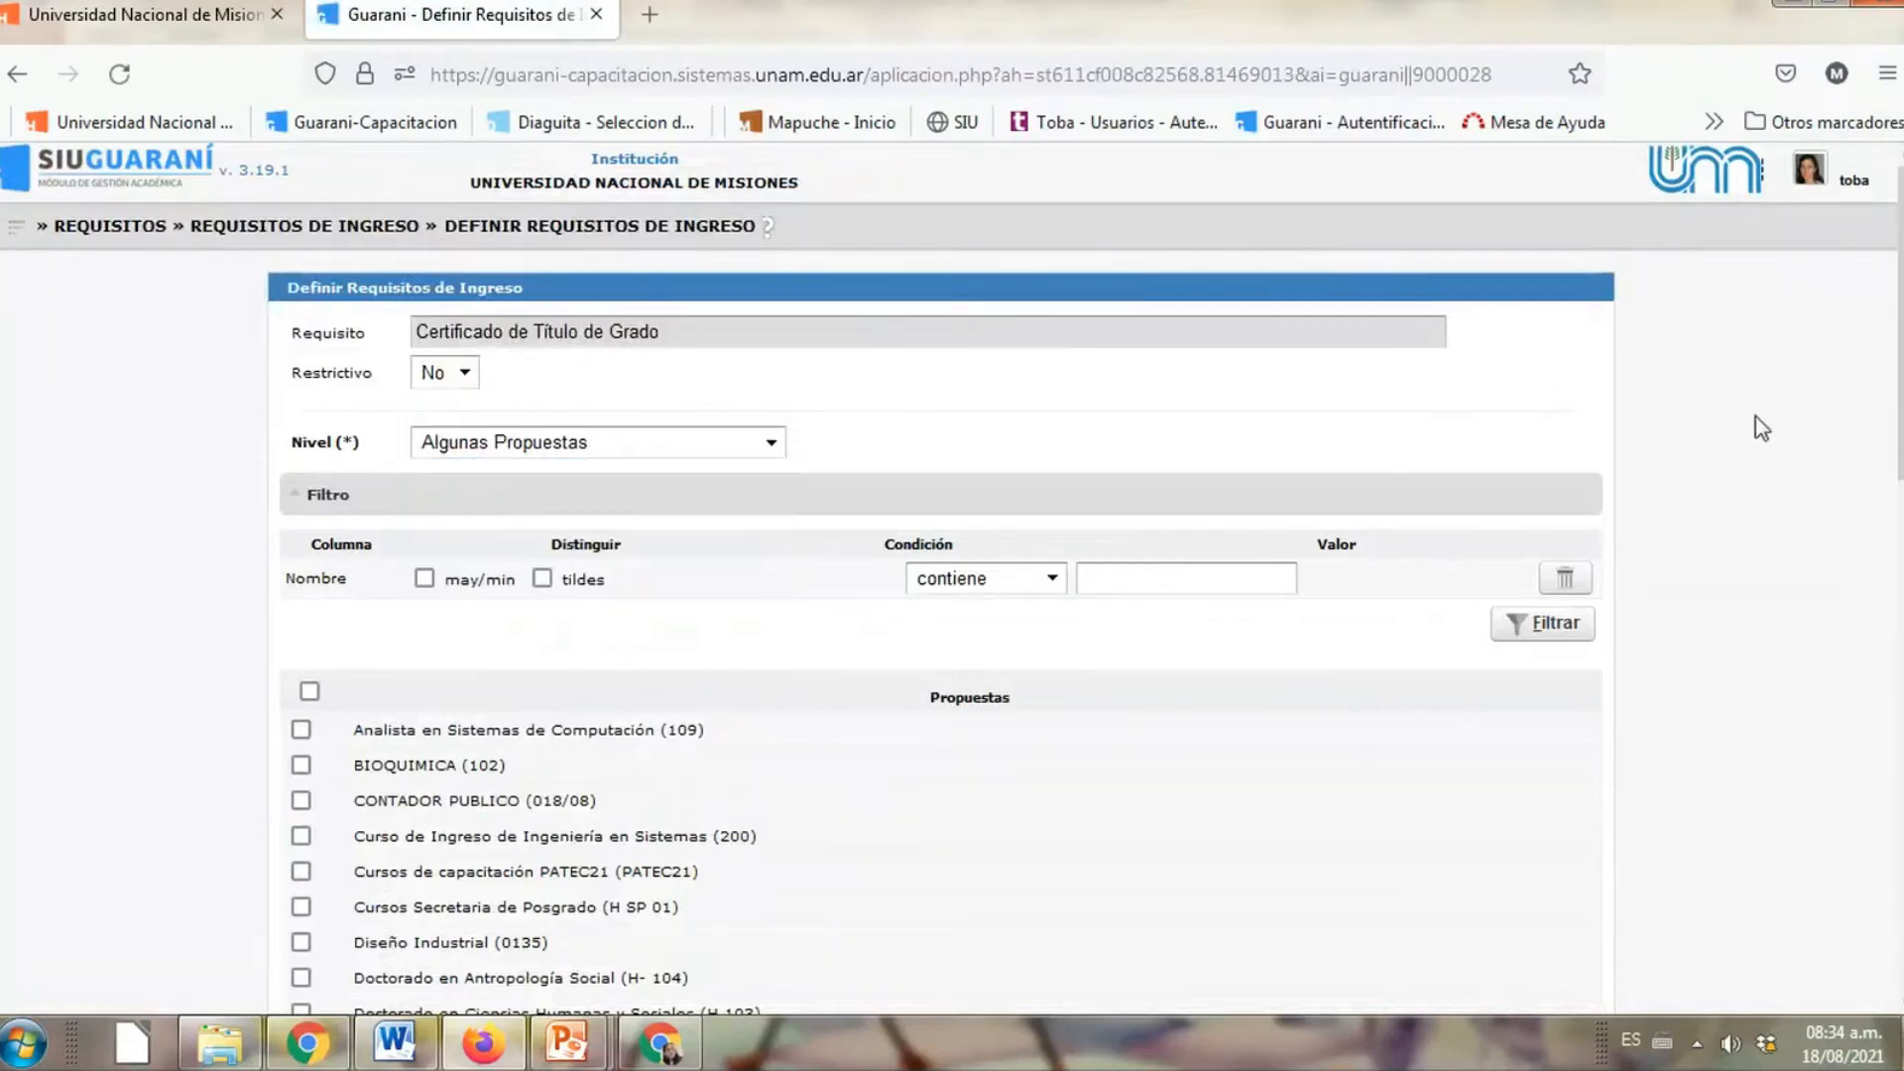
left_click_drag(1902, 361, 1894, 749)
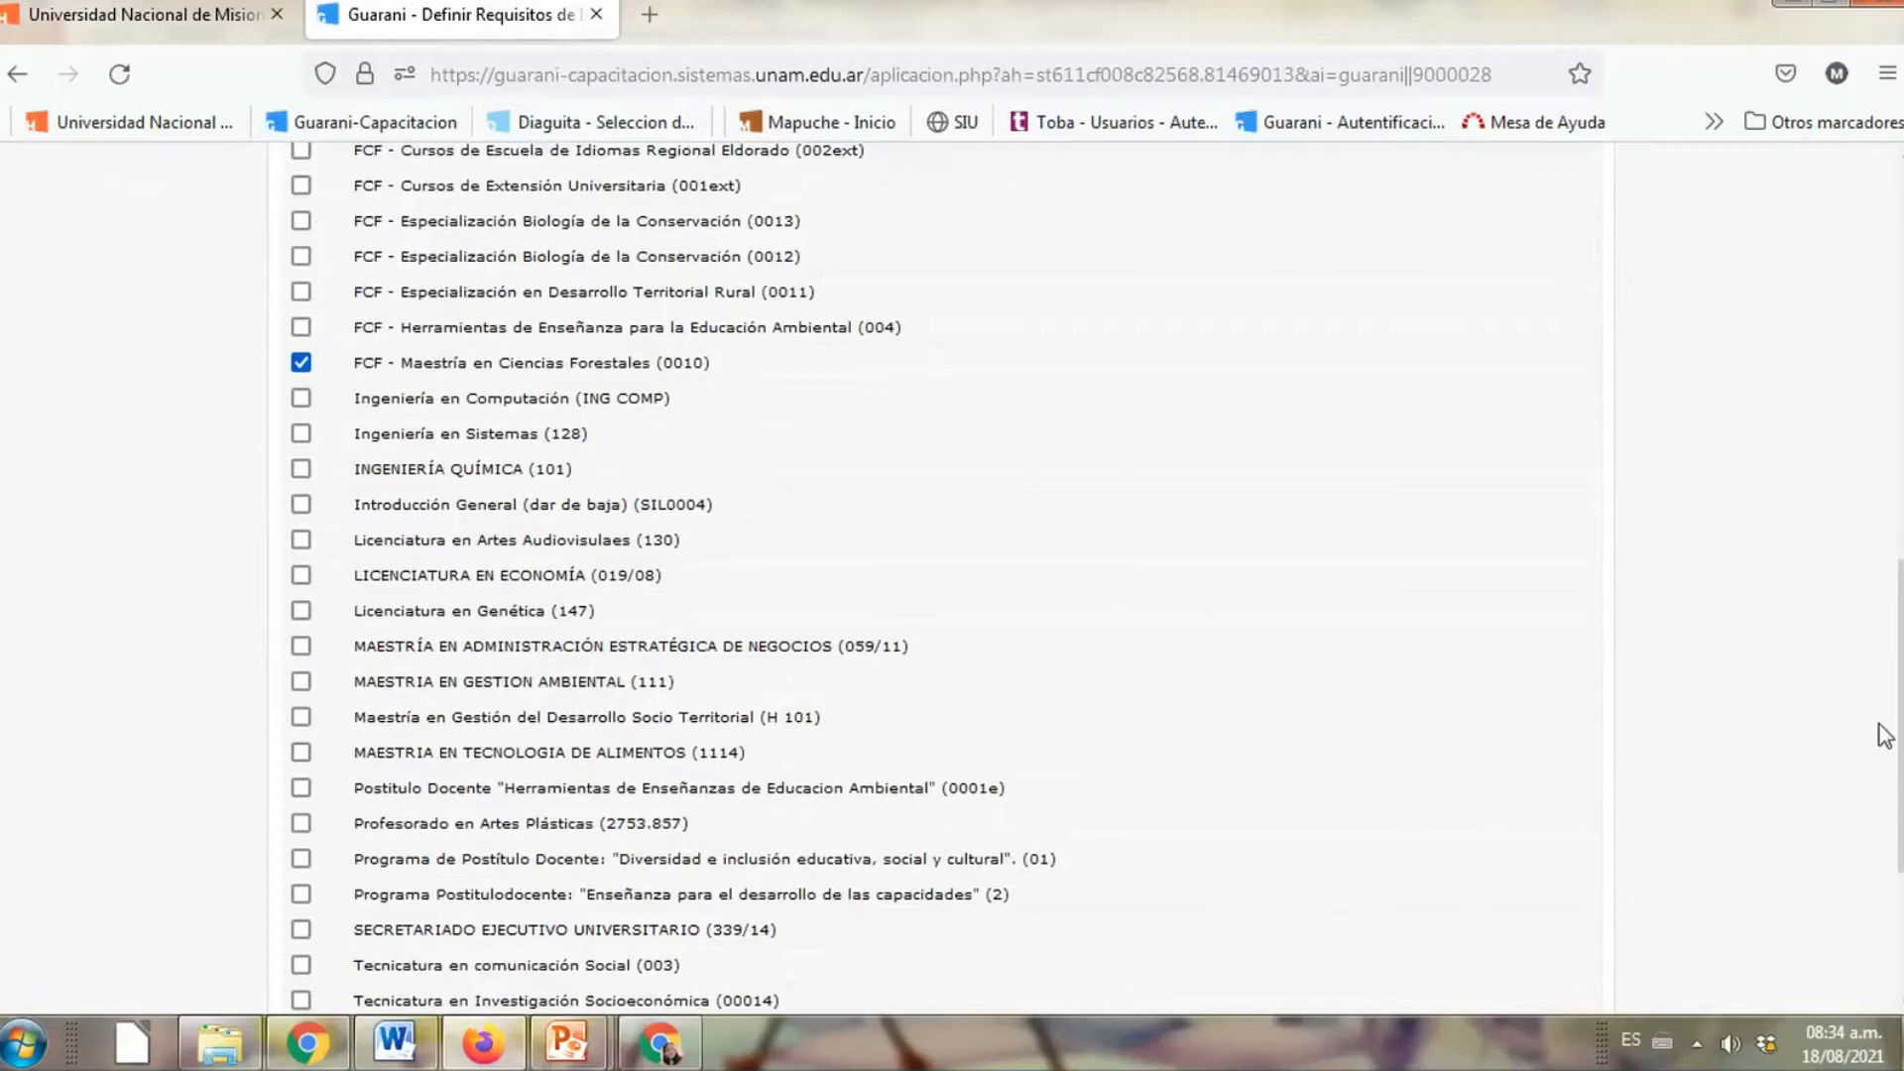
scroll(1818, 450, "up", 3)
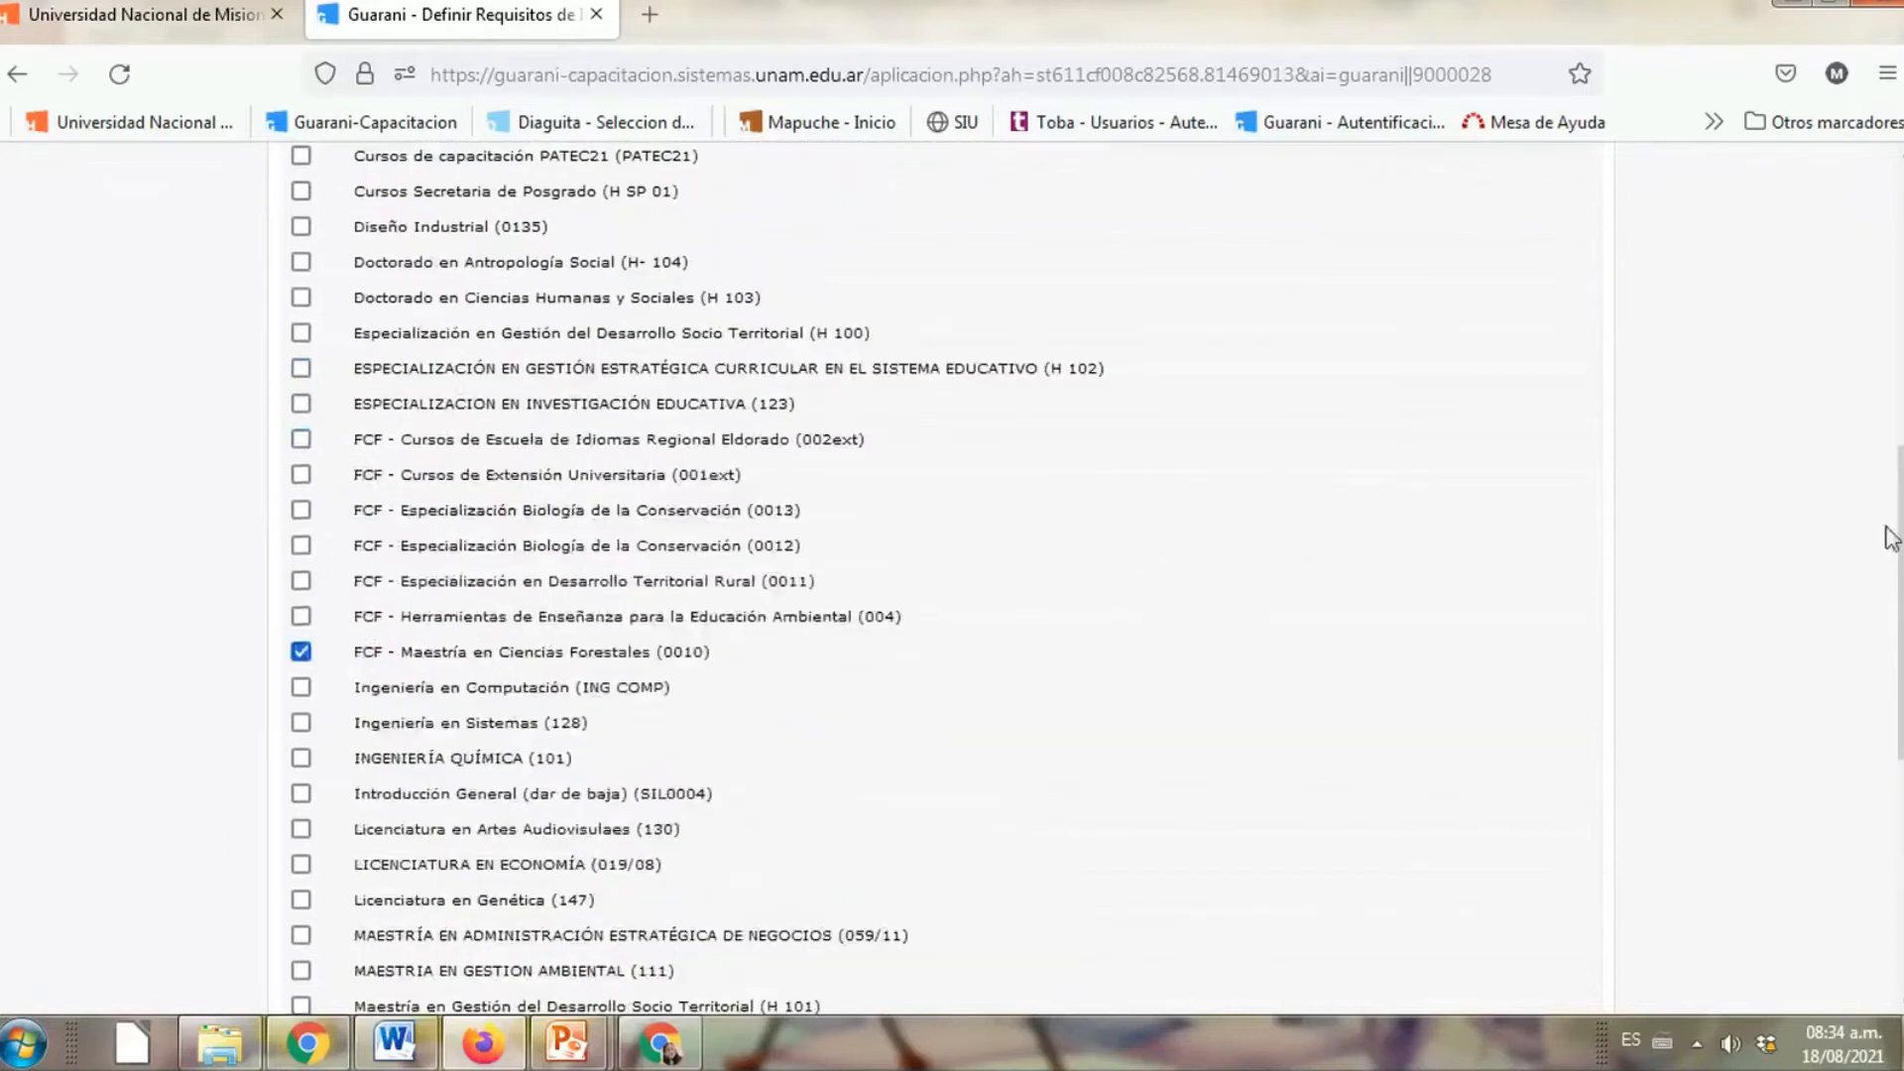
scroll(1891, 536, "up", 6)
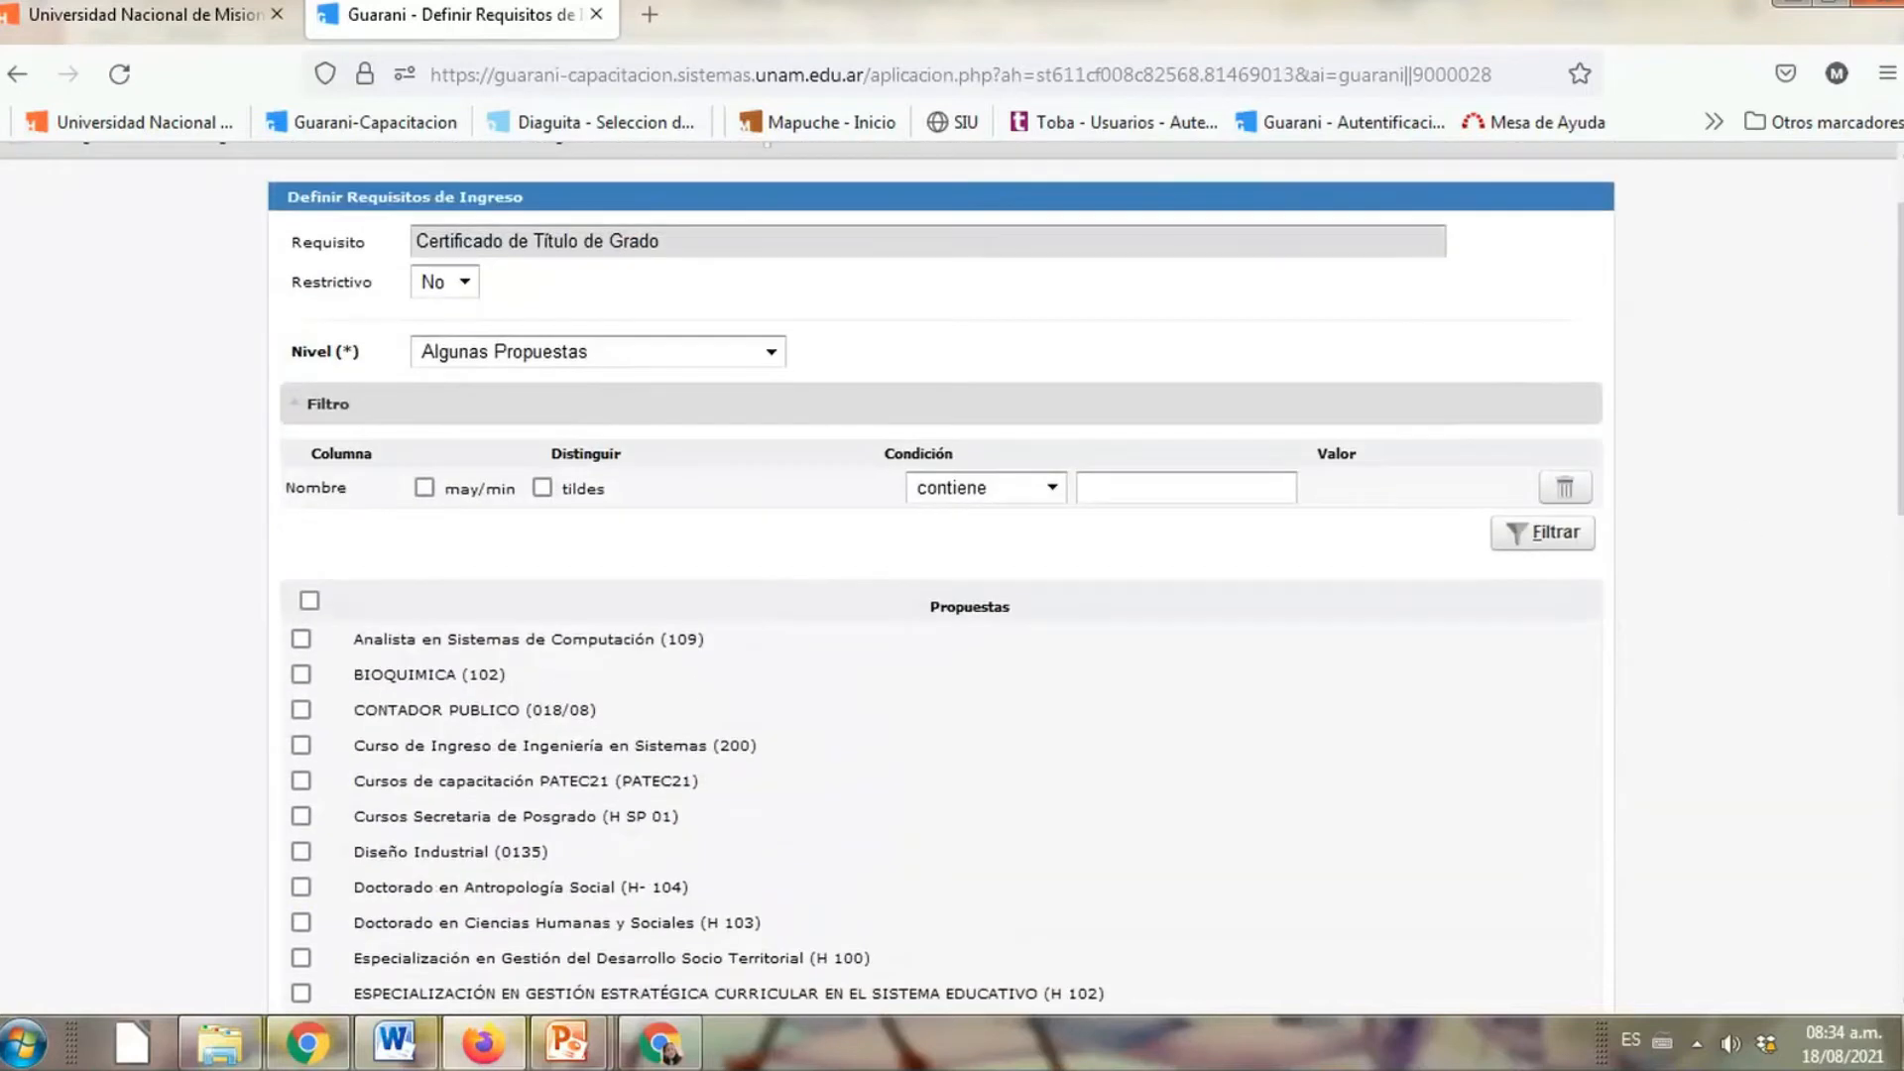
scroll(952, 575, "down", 10)
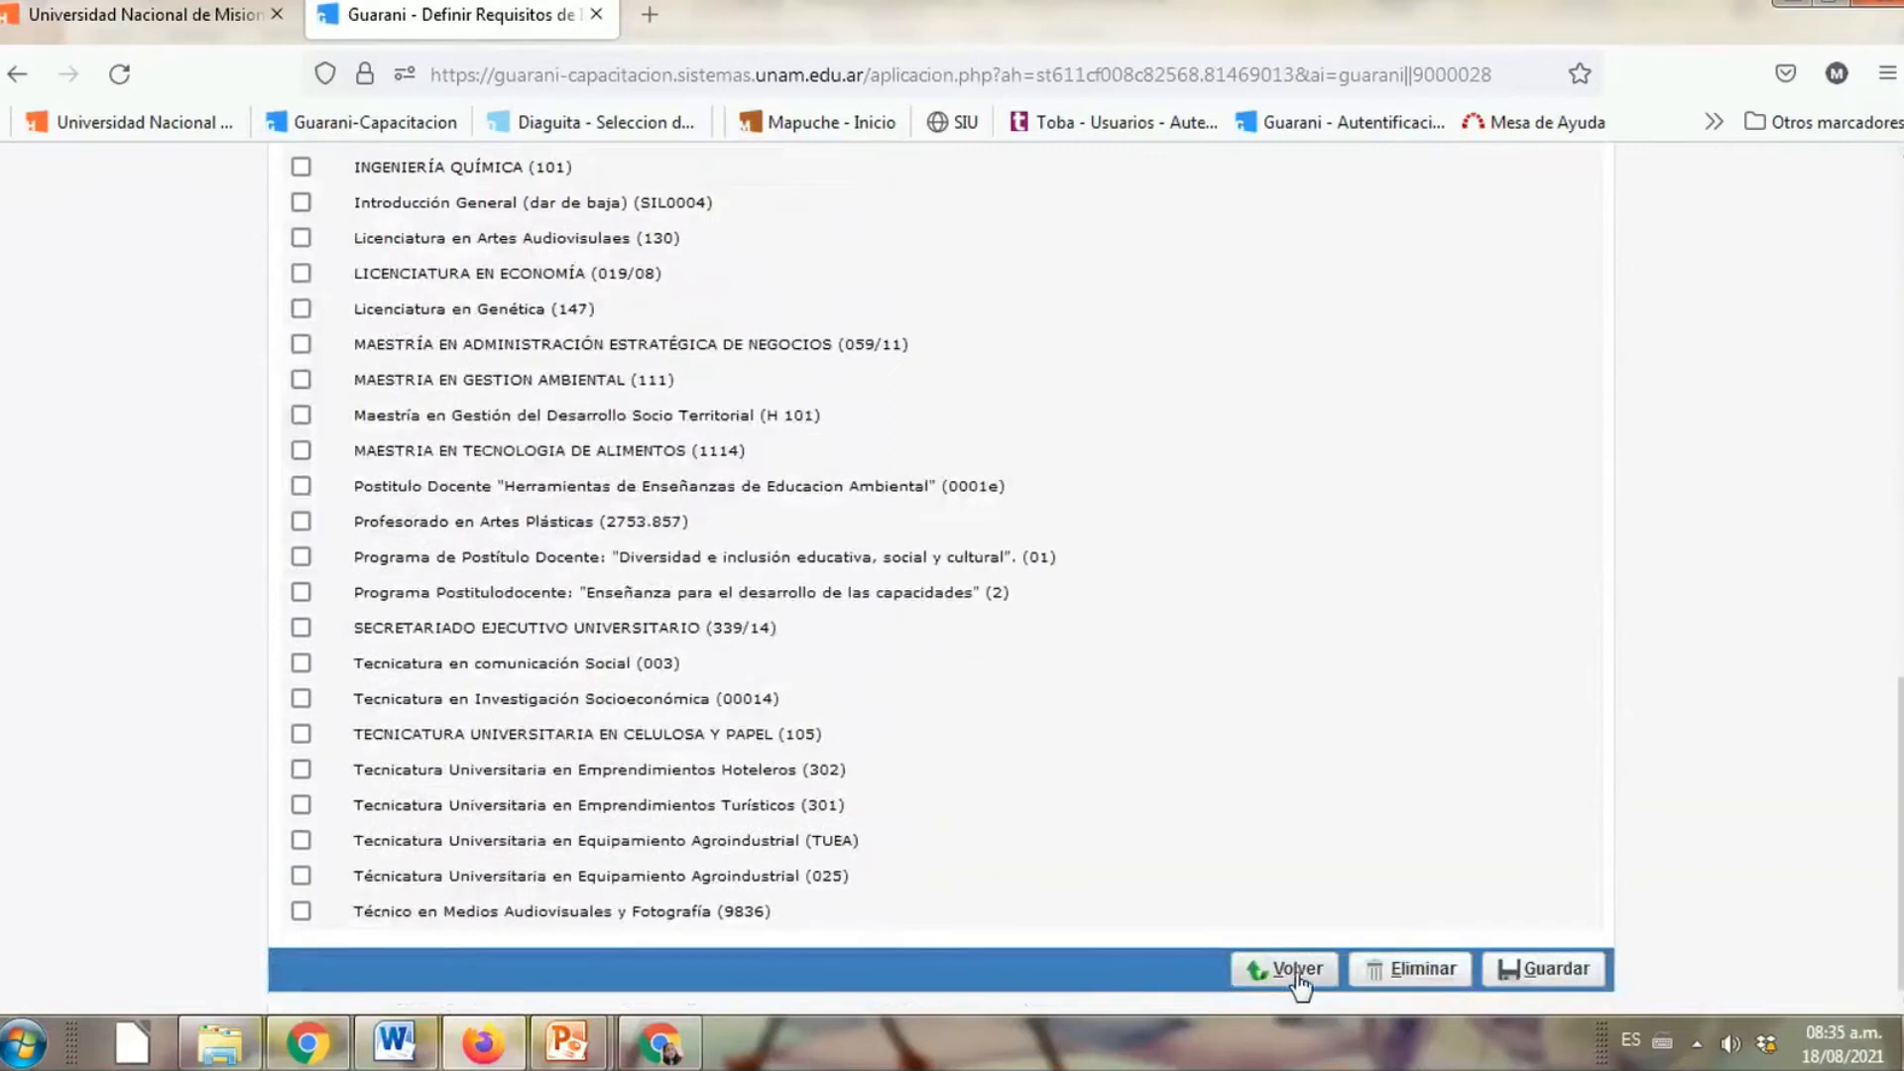
left_click(1297, 970)
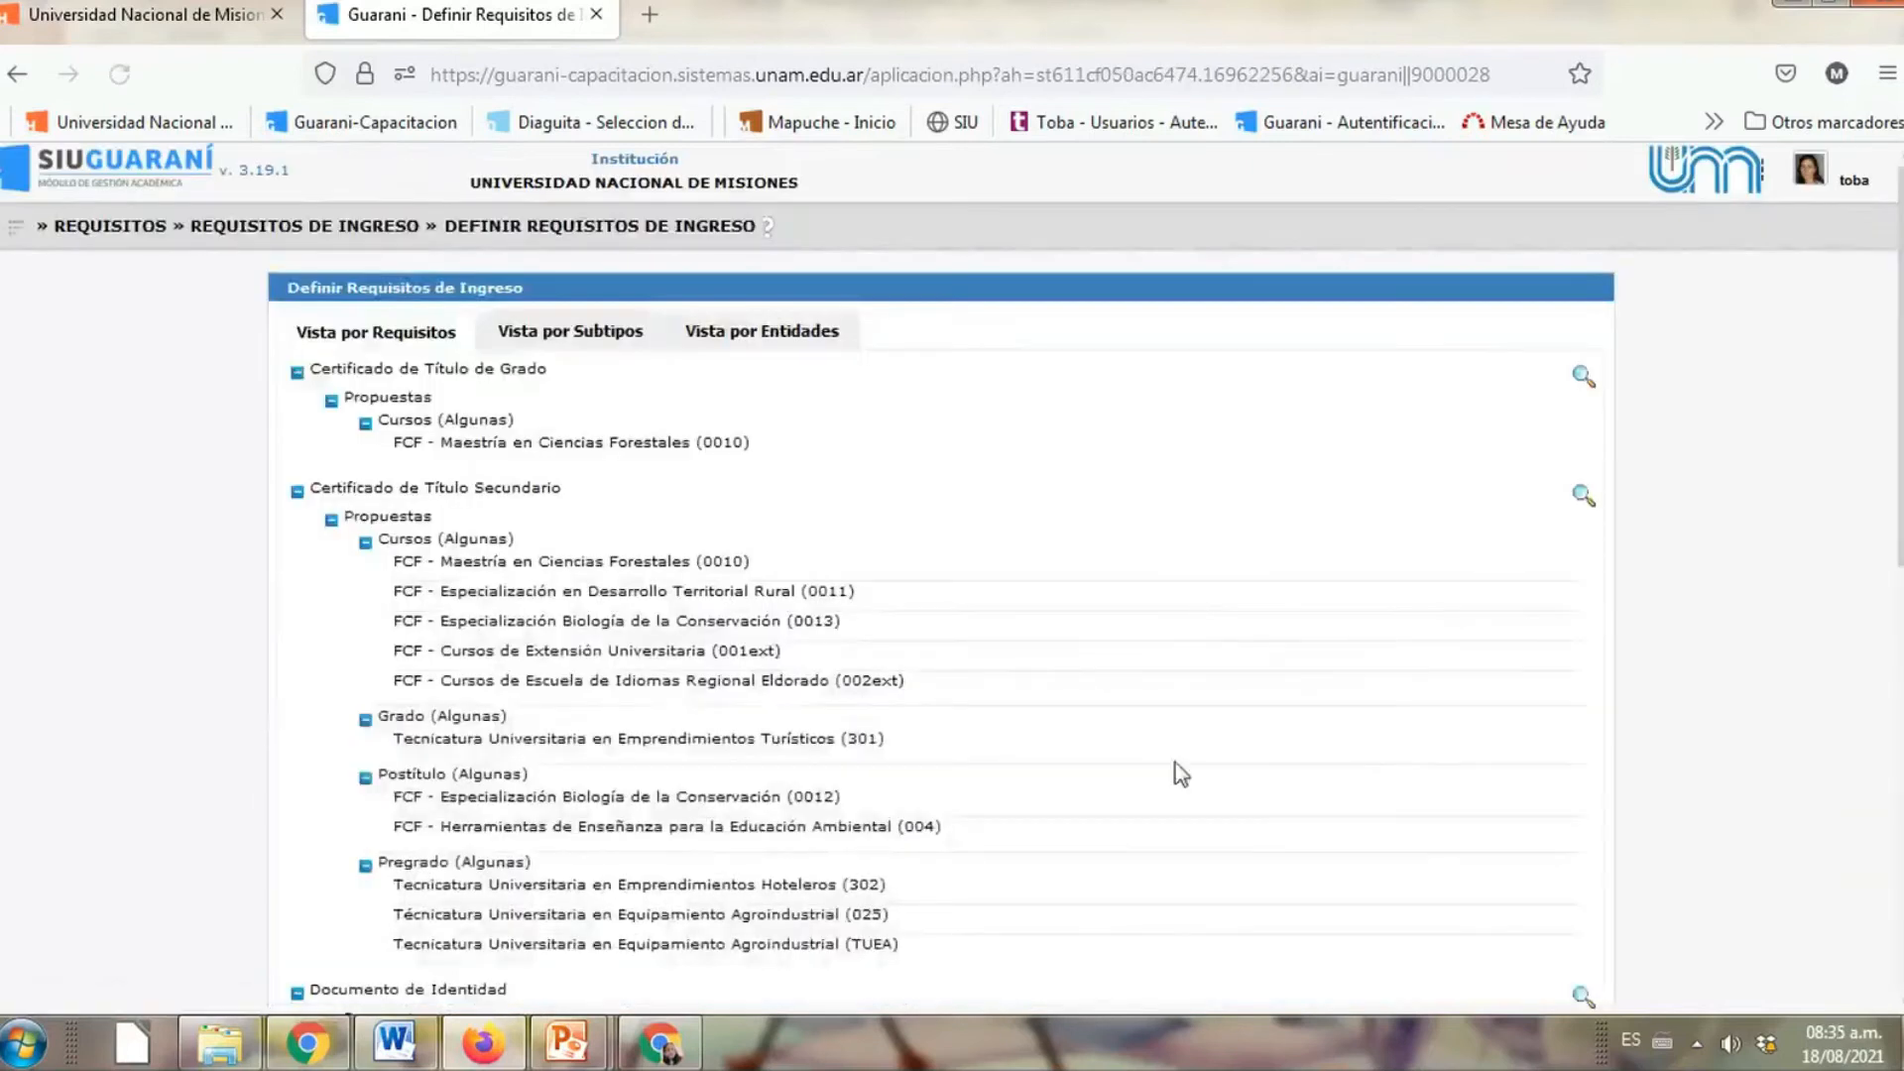
Review the assigned requirements, delete the Certificado de Título Secundario admission requirement definition and confirm its removal
scroll(1039, 590, "down", 2)
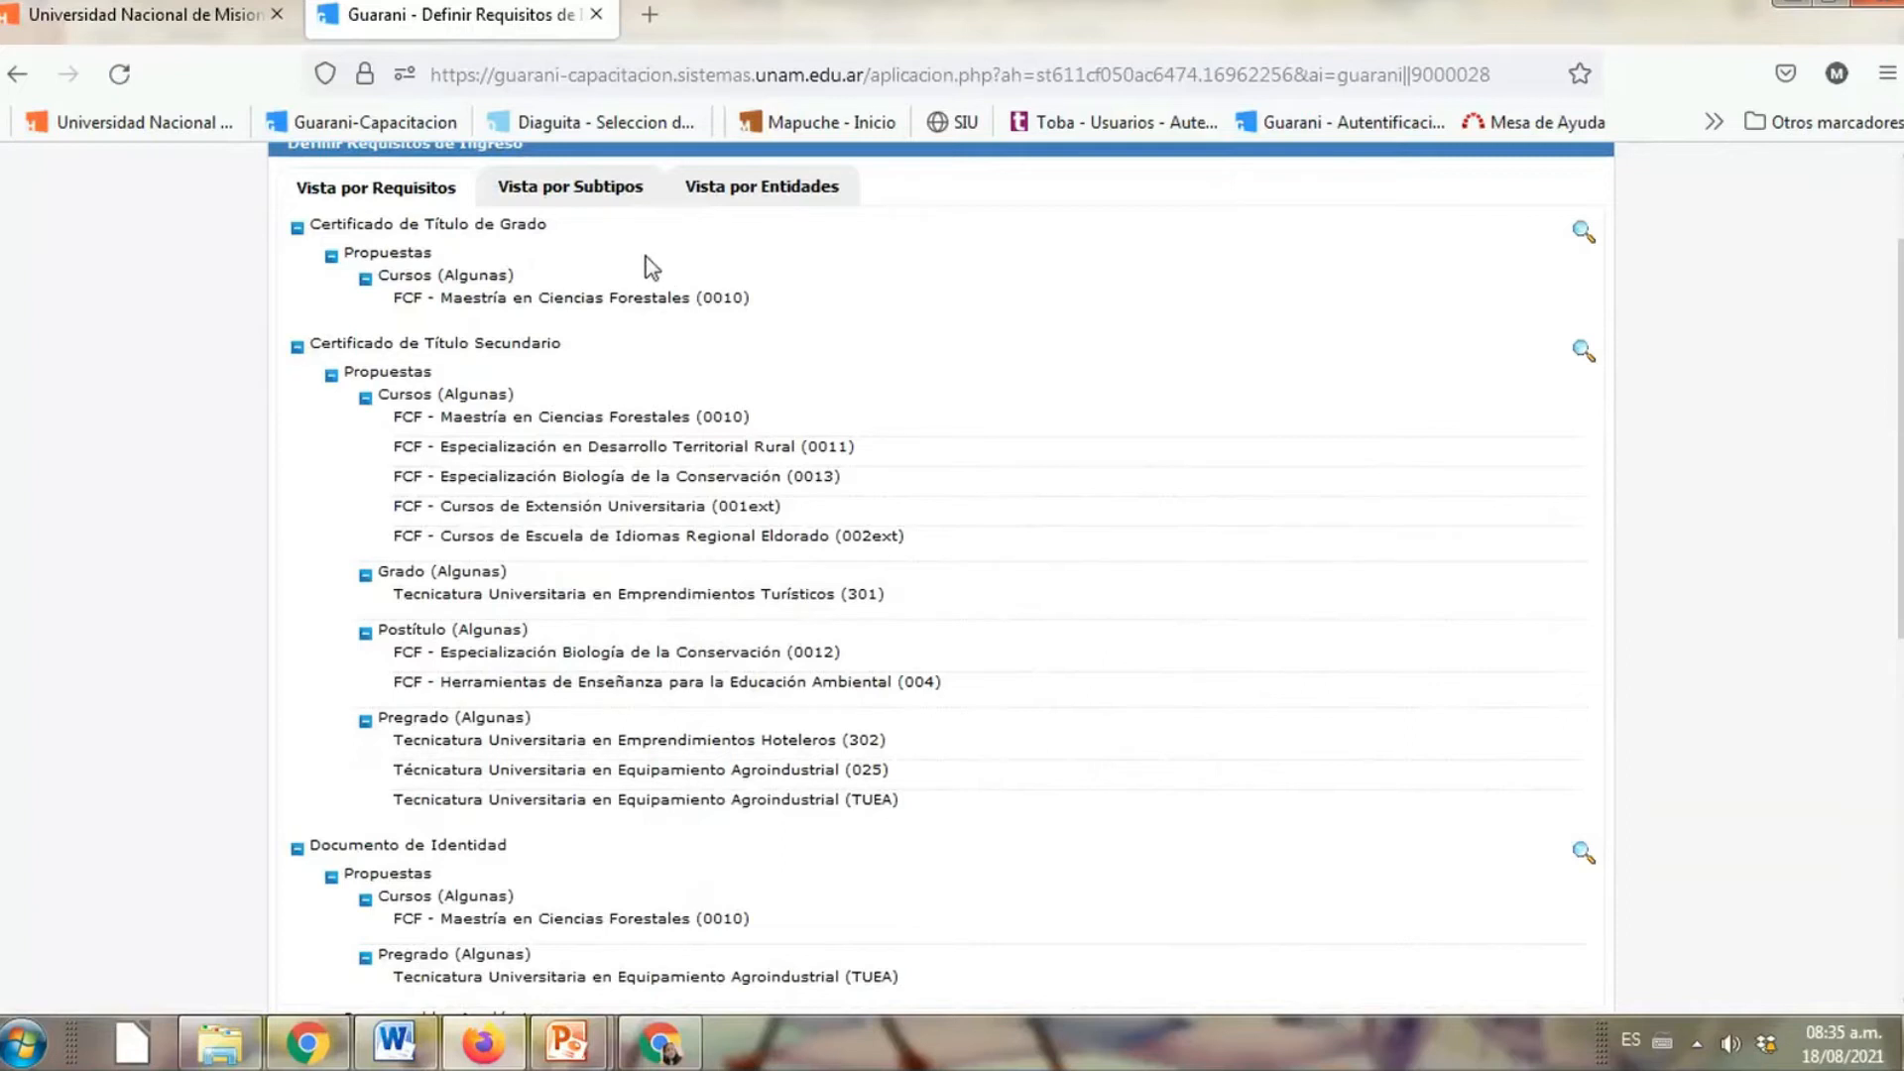
scroll(625, 268, "down", 2)
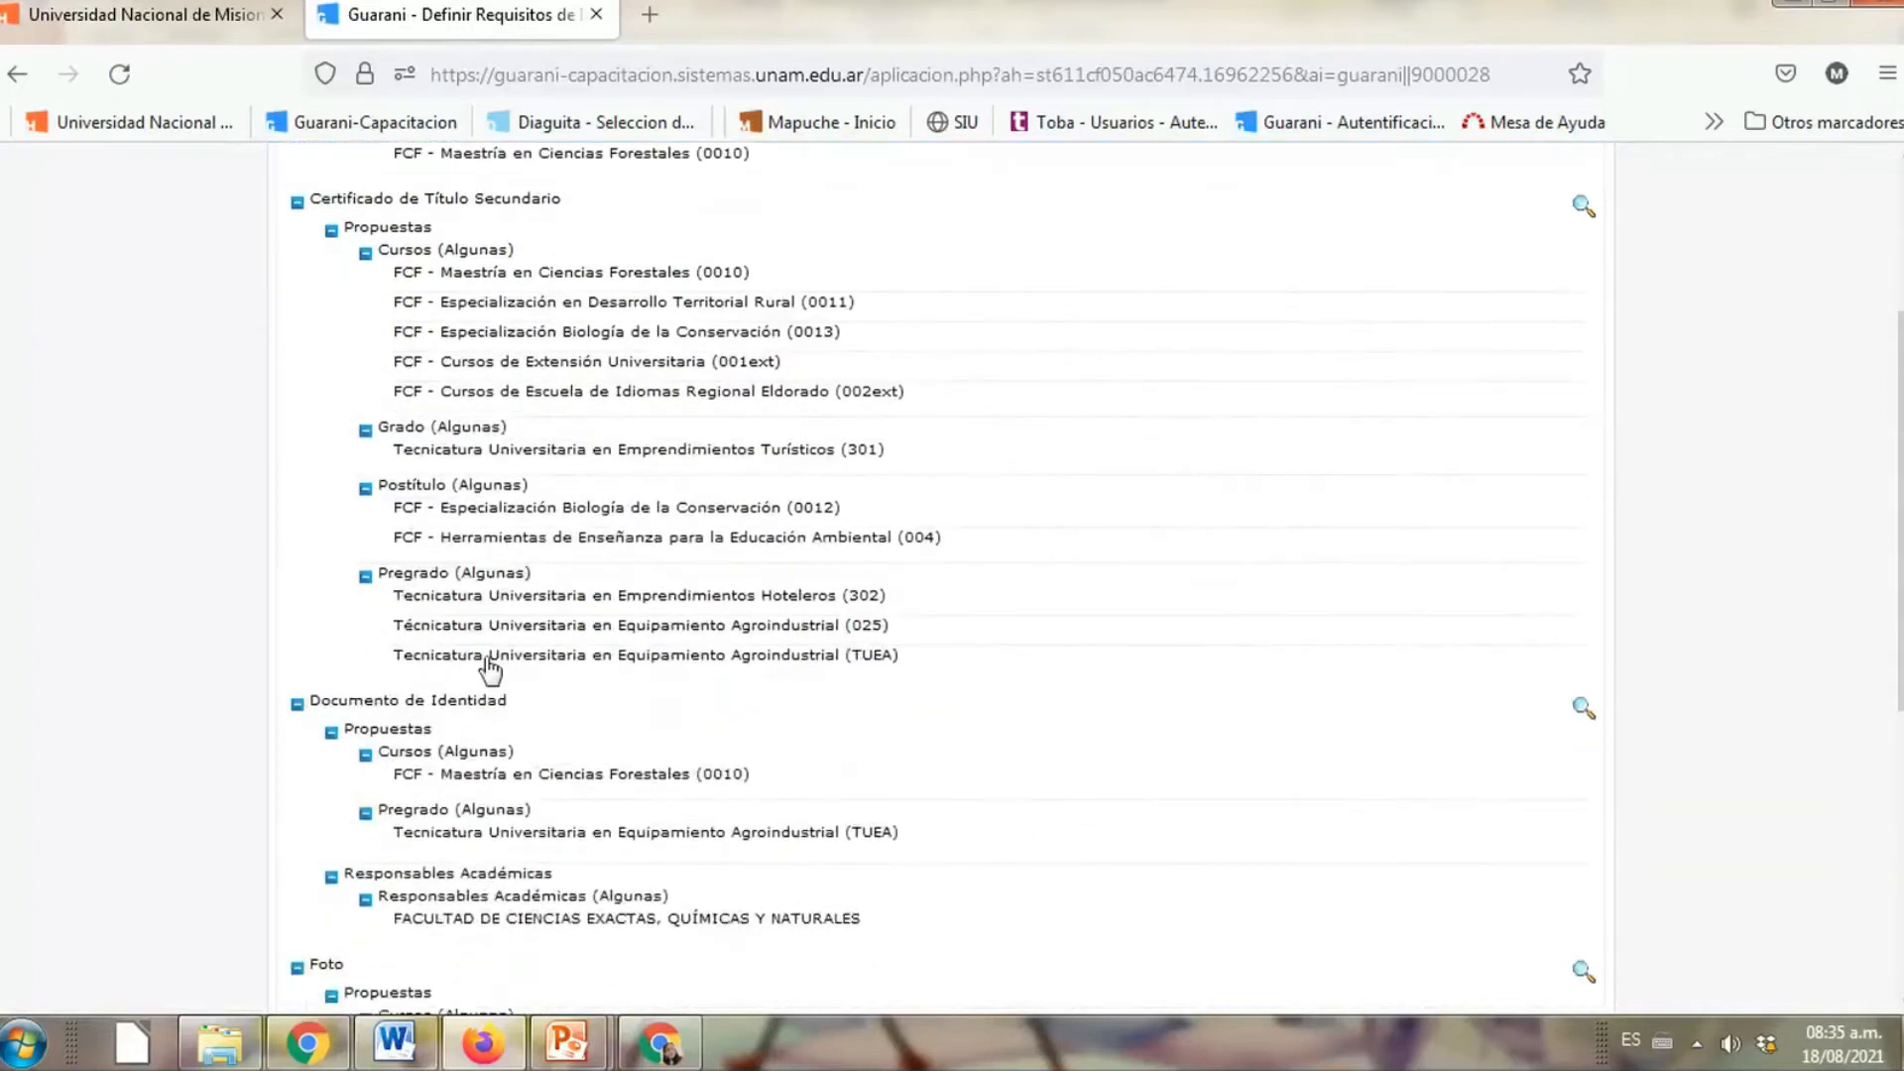
scroll(352, 483, "up", 4)
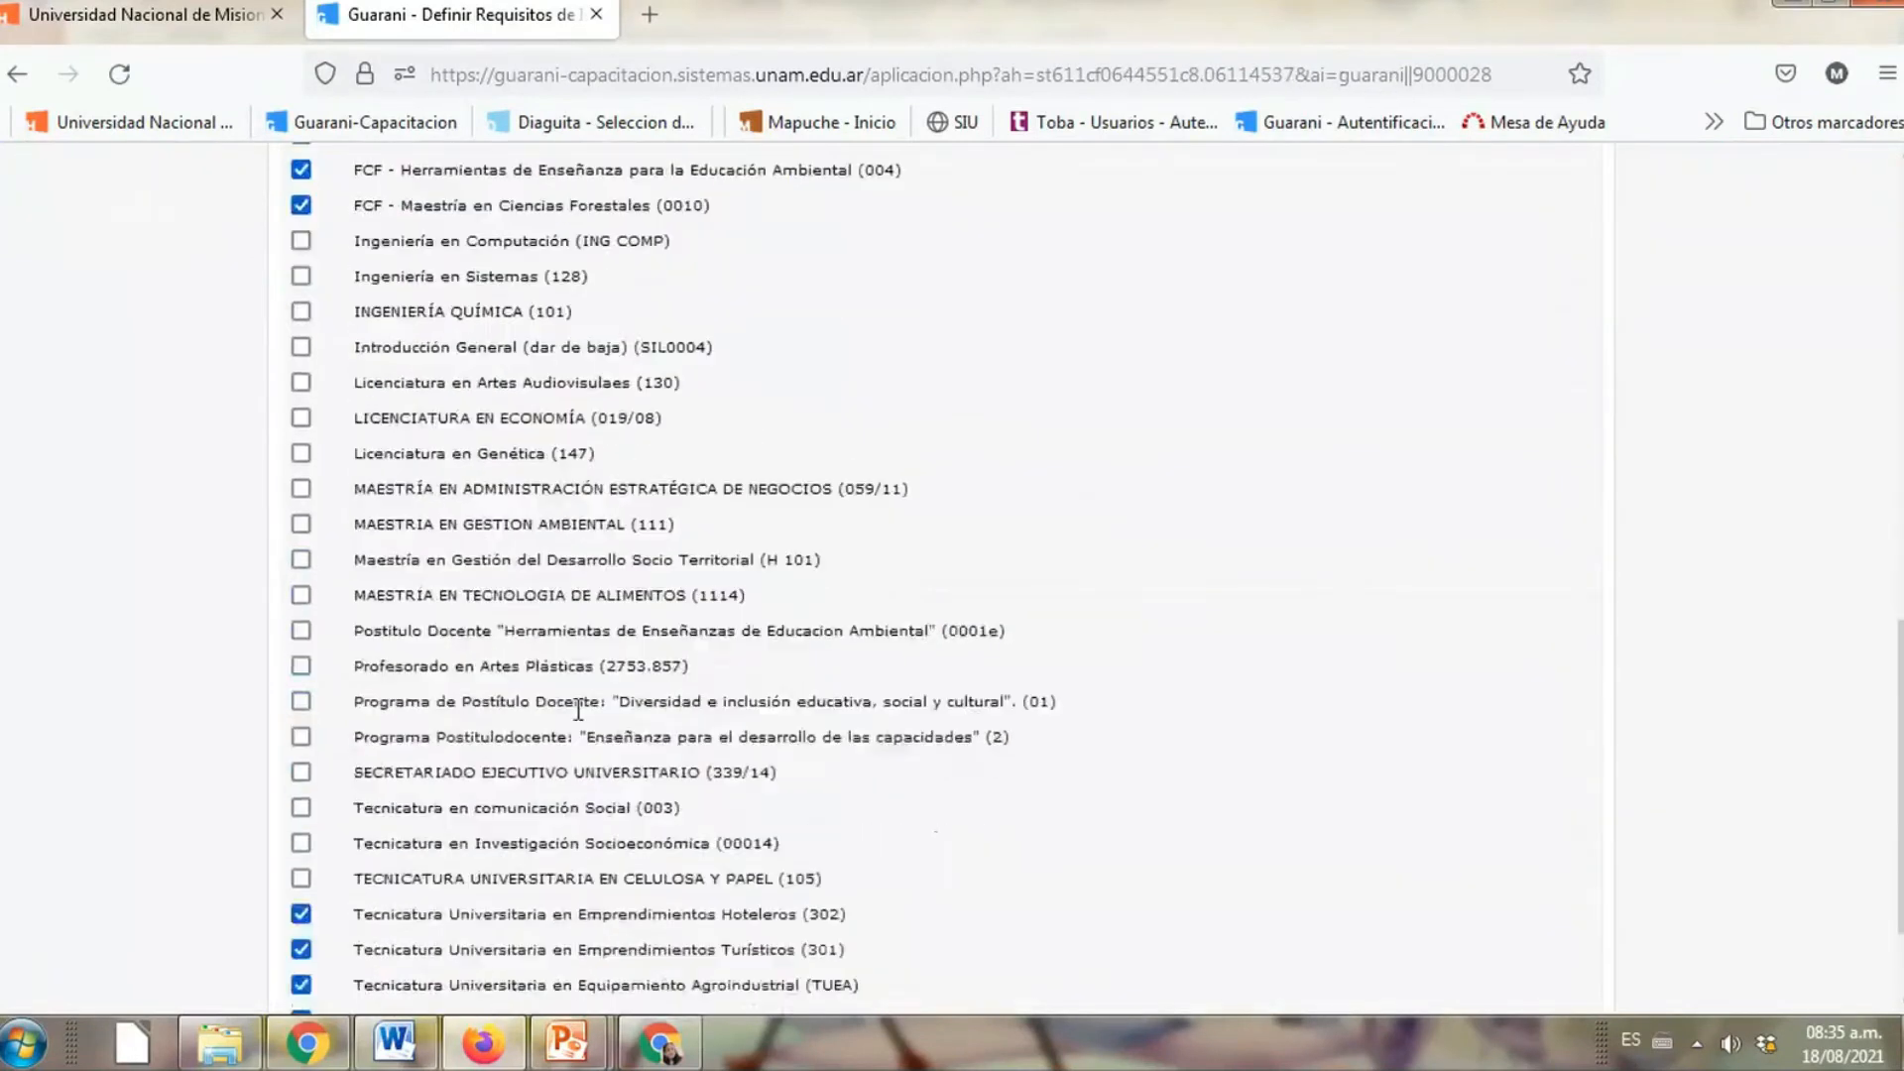
scroll(625, 714, "down", 2)
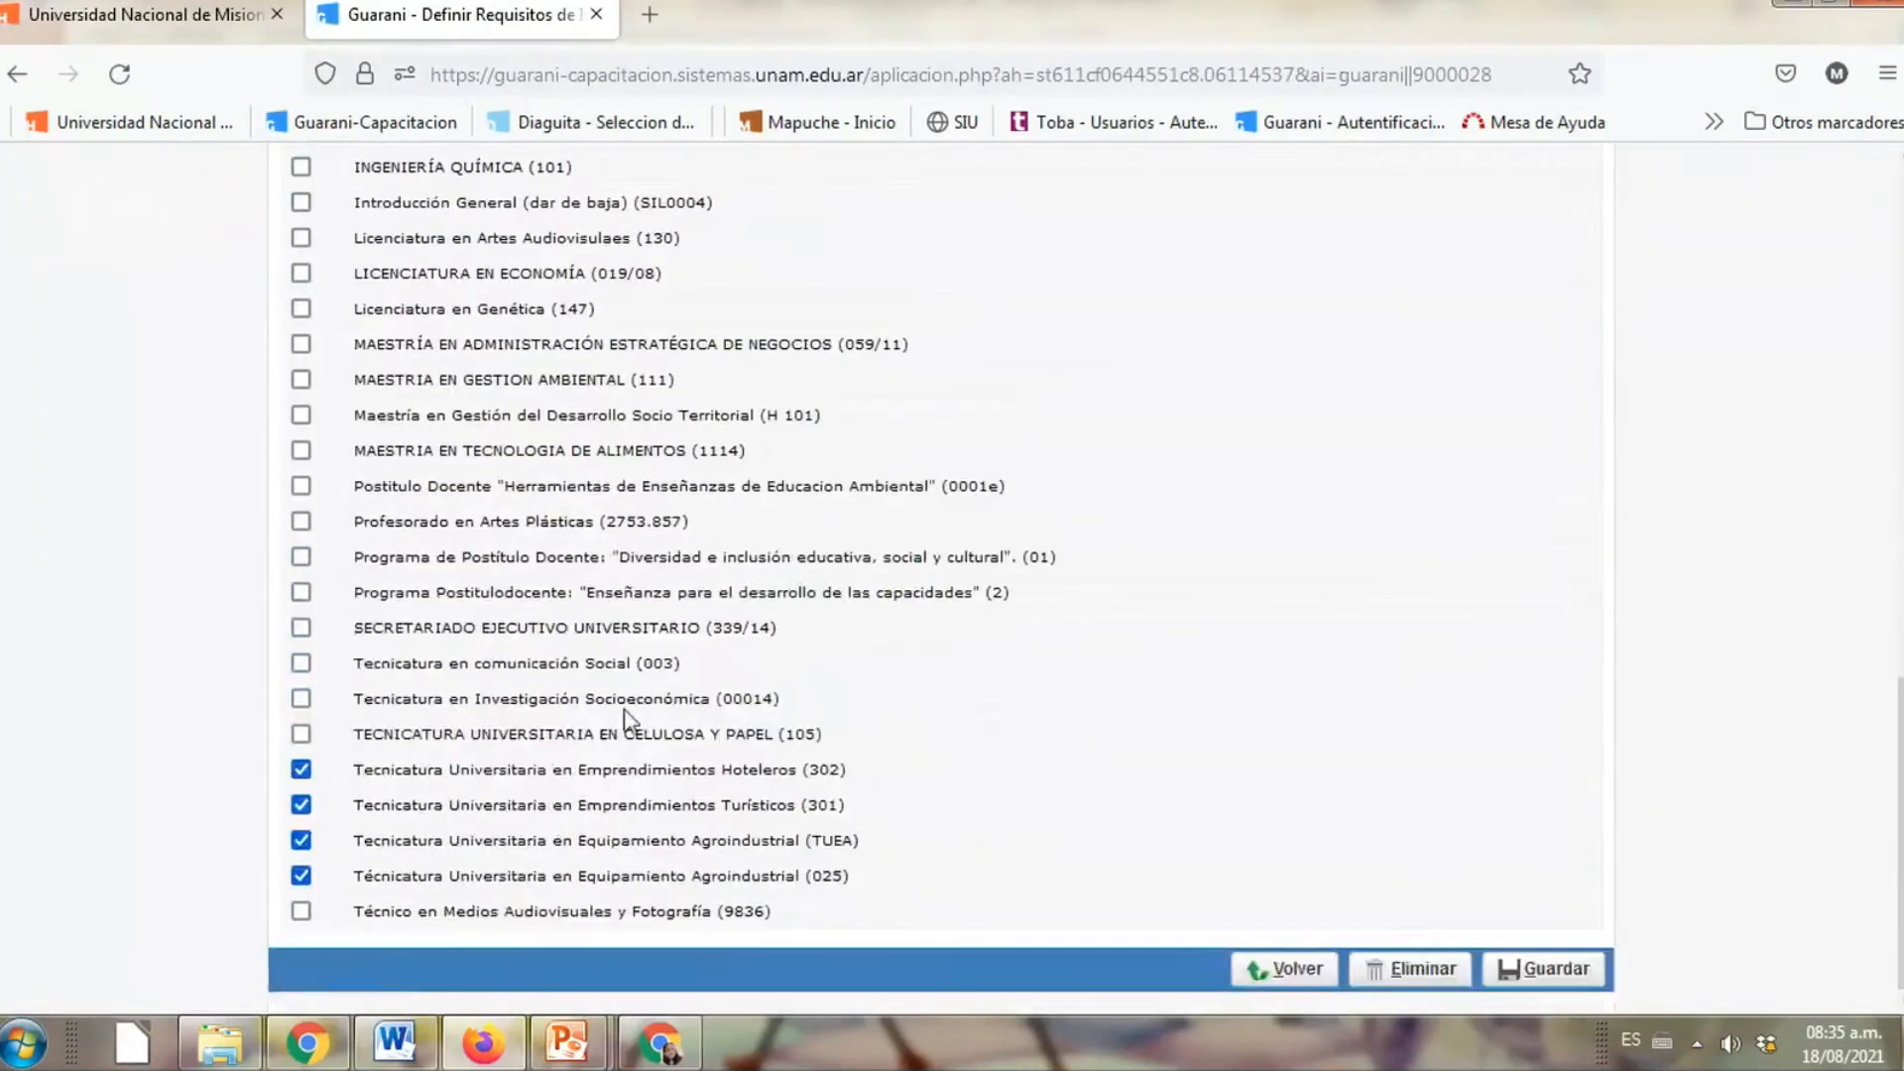
left_click(1440, 967)
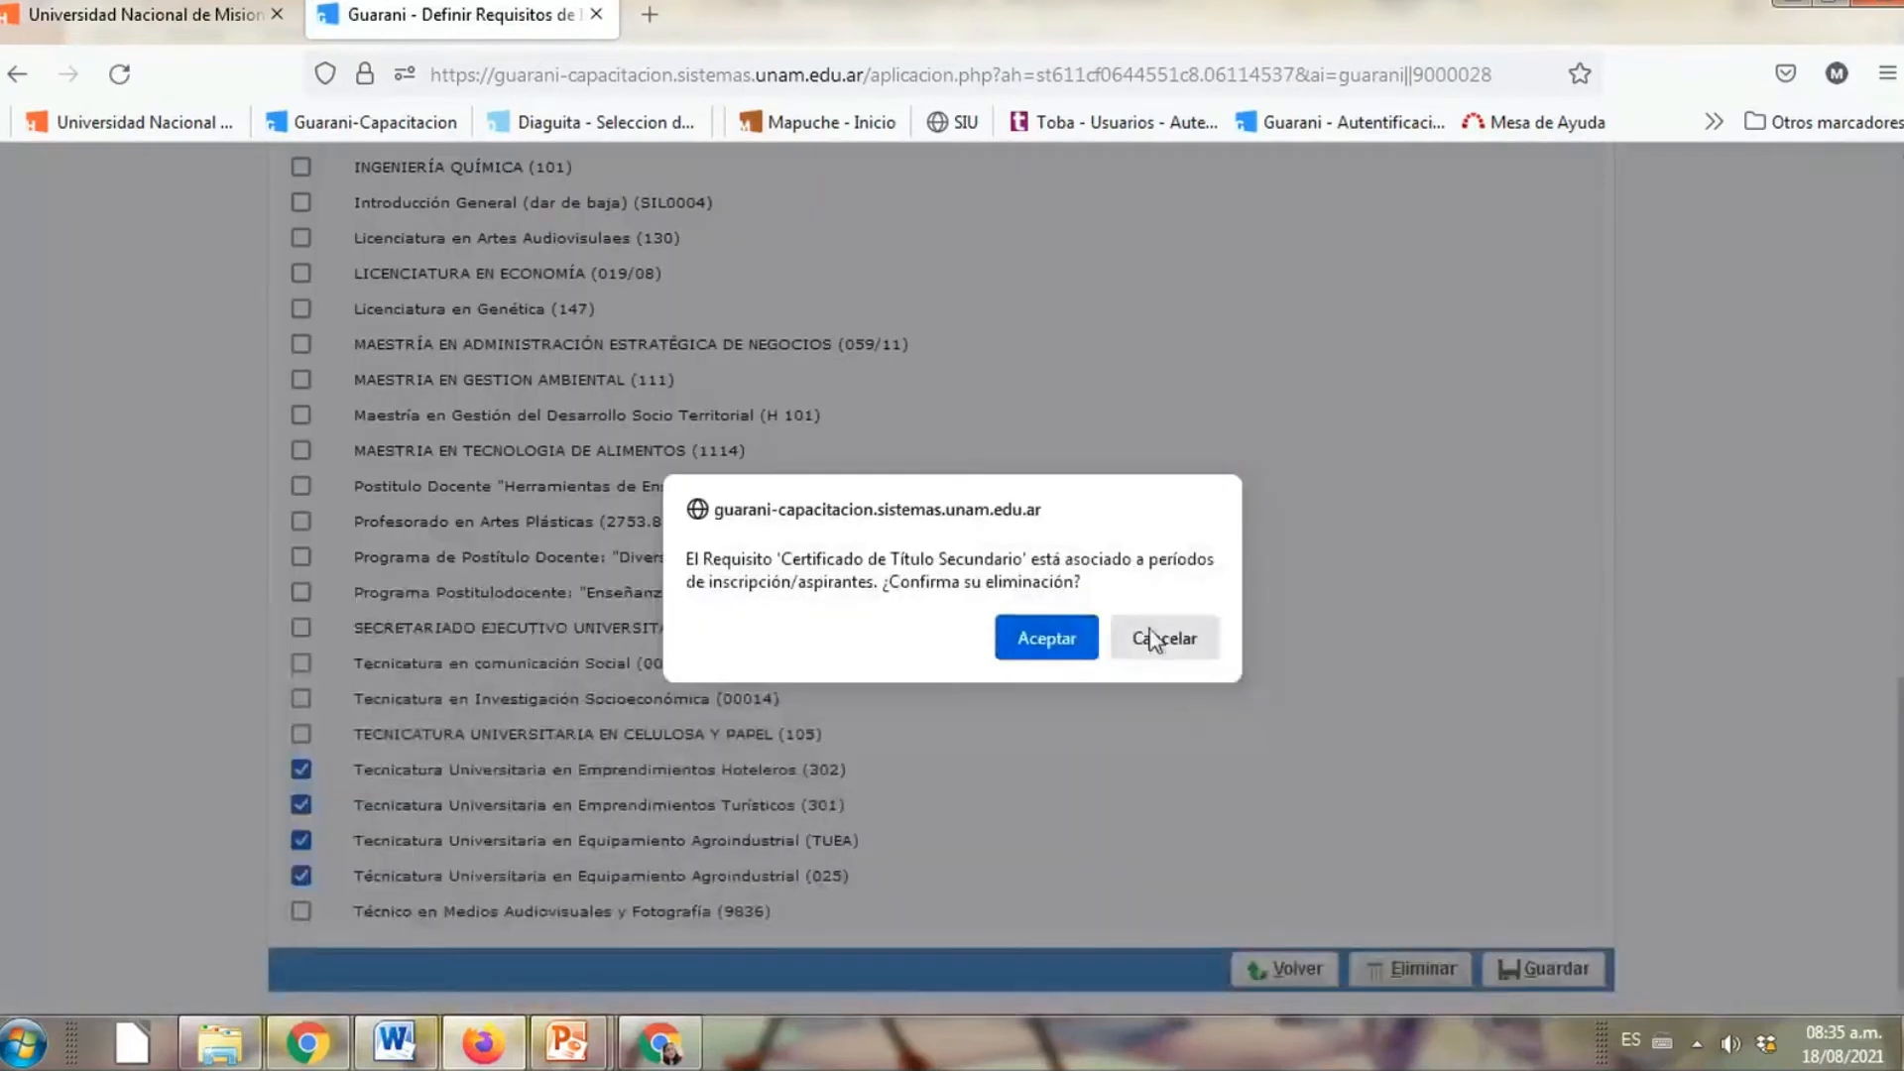
left_click(1046, 637)
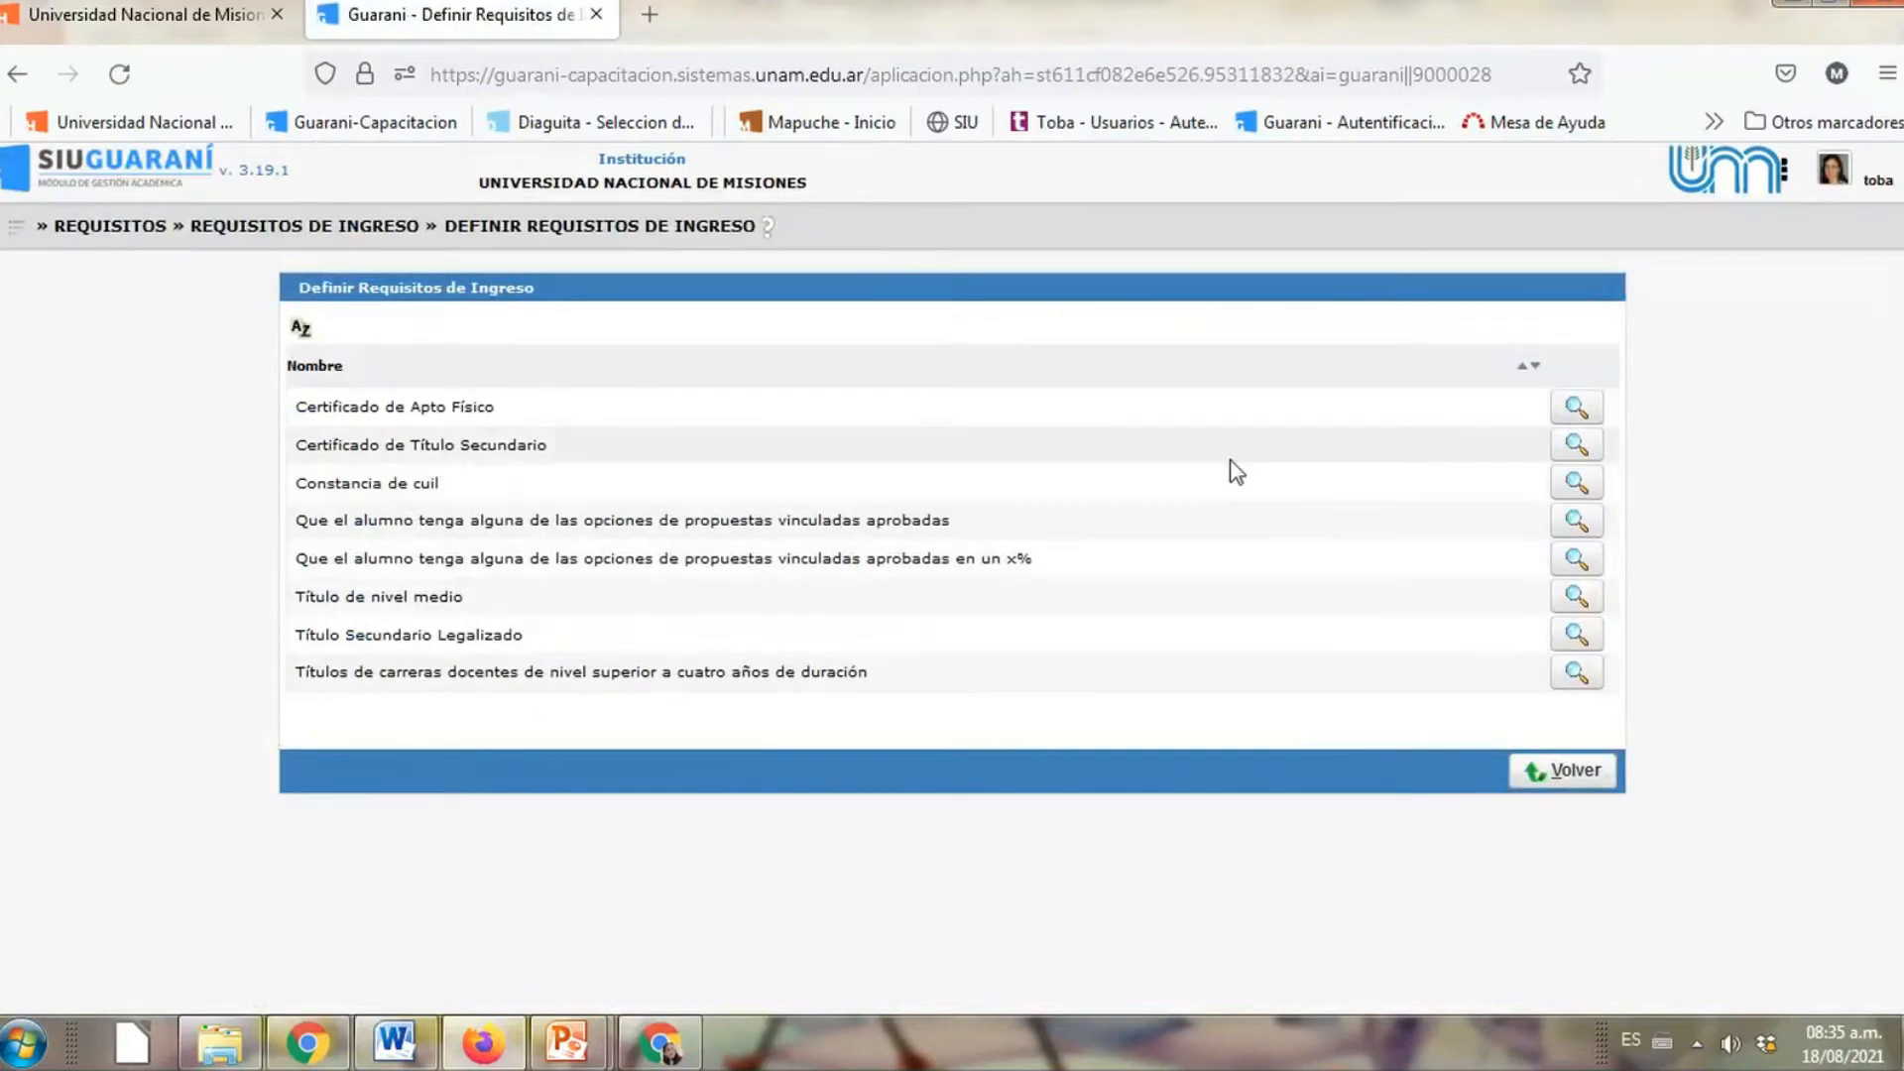
Start a new Certificado de Título Secundario requirement definition with its level set to Algunas Propuestas
left_click(1577, 445)
left_click(605, 442)
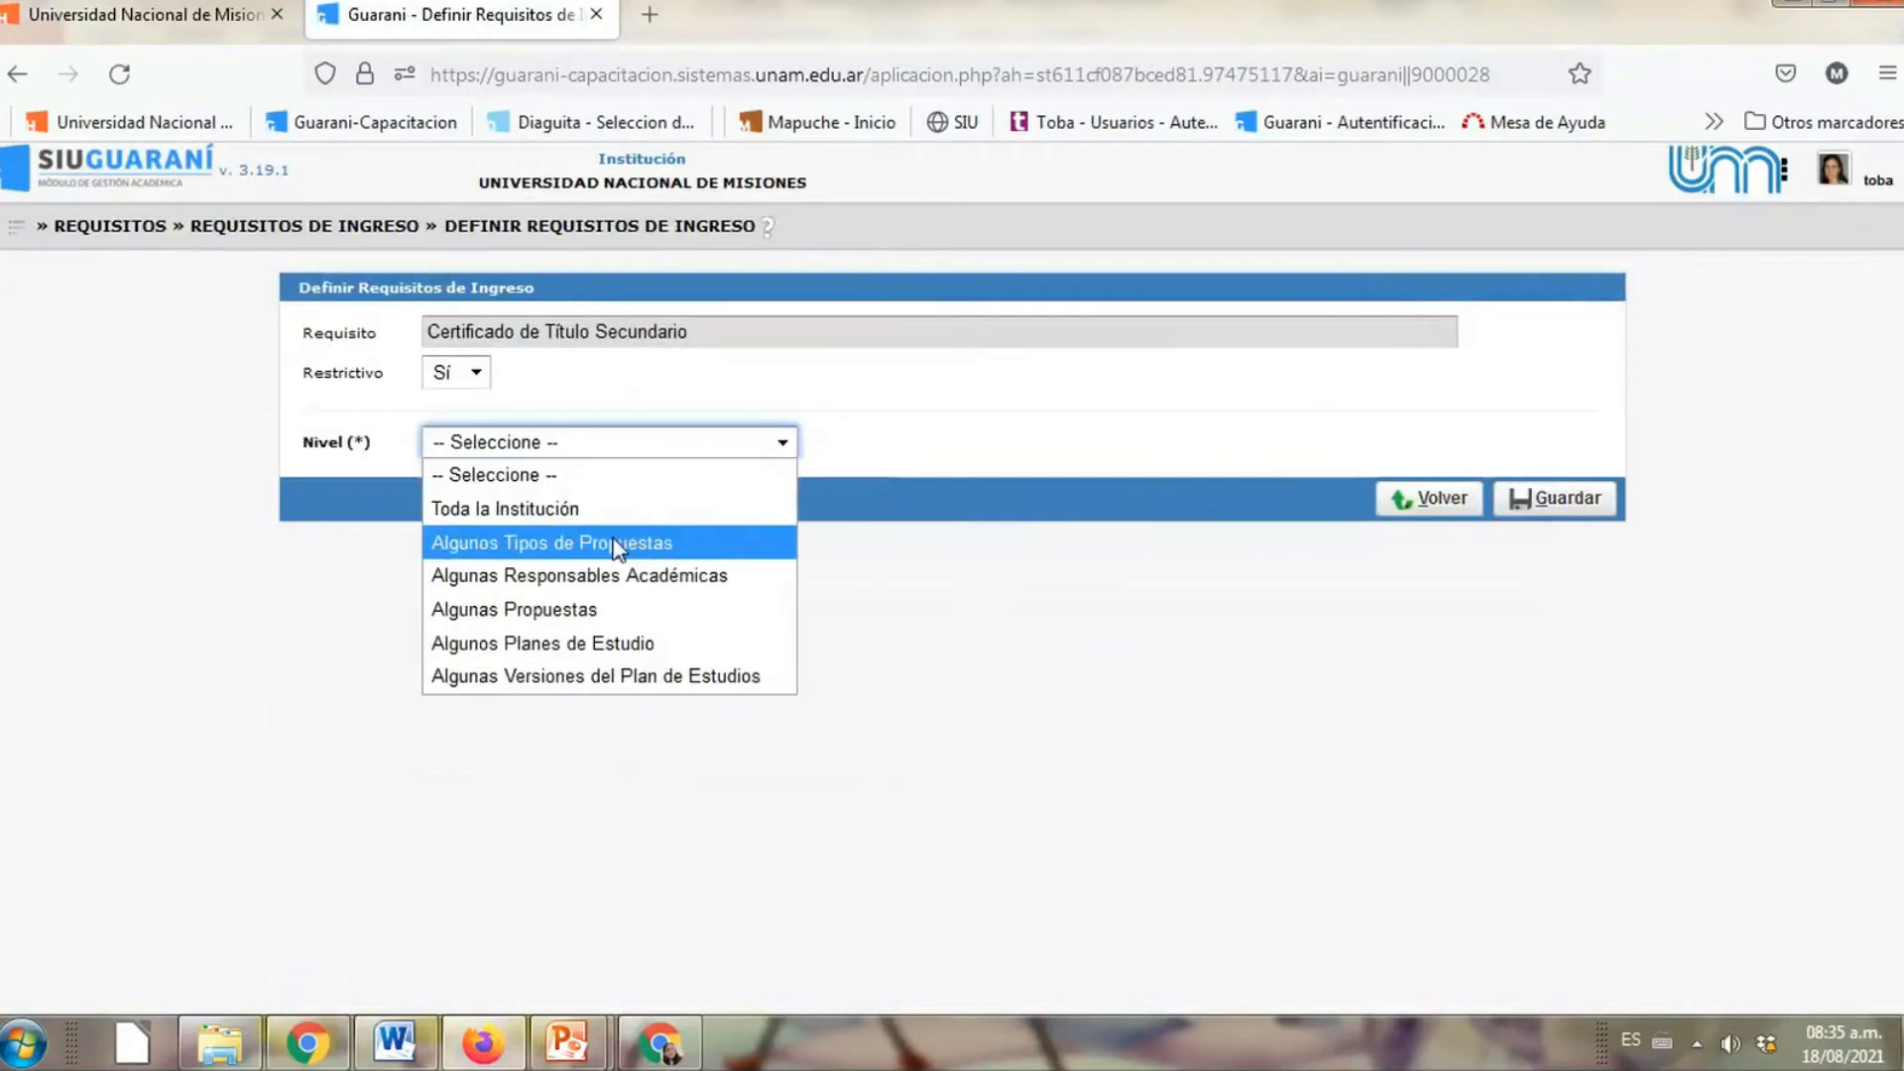
left_click(619, 609)
Select the proposals Emprendimientos Hoteleros (302), Emprendimientos Turísticos (301) and both Equipamiento Agroindustrial programmes (TUEA and 025)
scroll(525, 569, "down", 2)
scroll(524, 574, "down", 10)
left_click(302, 882)
left_click(301, 846)
left_click(301, 811)
left_click(301, 774)
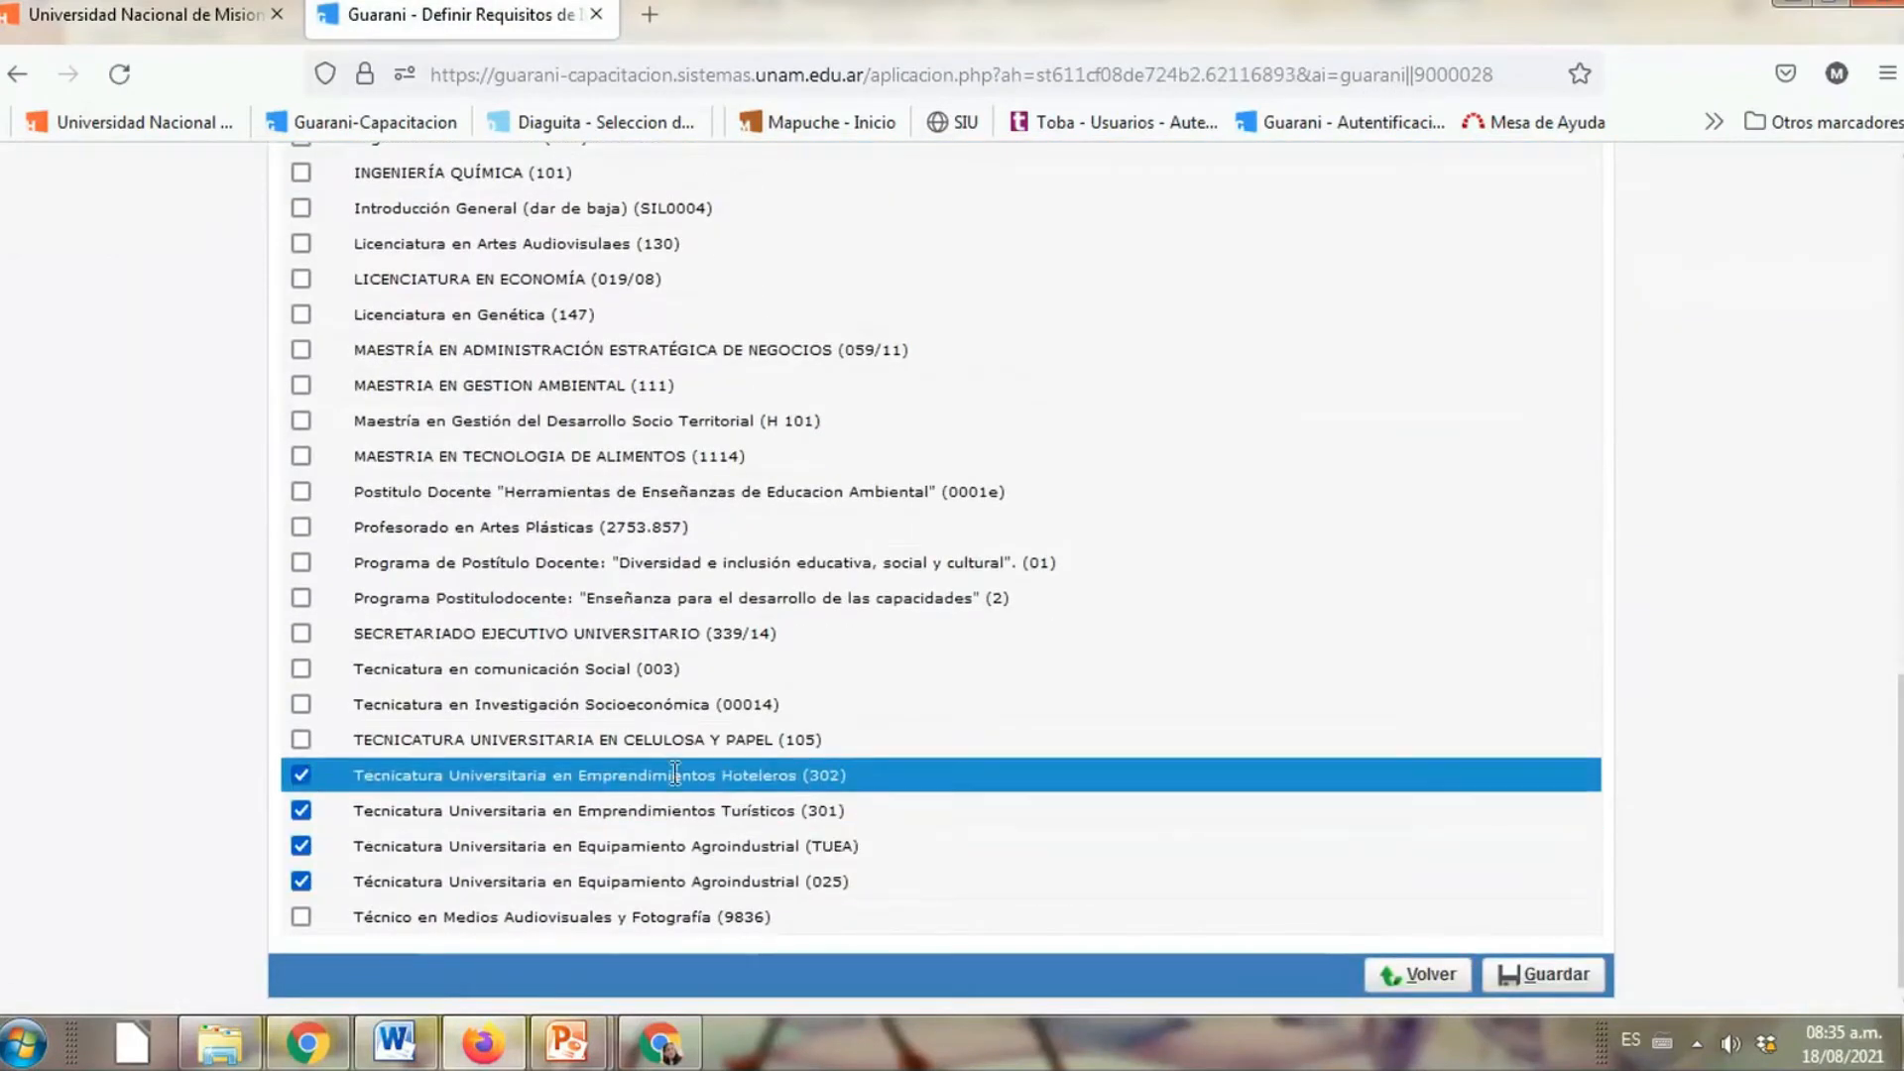
Select the six FCF proposals from Cursos de Escuela de Idiomas Regional Eldorado (002ext) through Herramientas de Enseñanza para la Educación Ambiental (004)
scroll(676, 774, "up", 5)
left_click(301, 609)
left_click(302, 574)
left_click(301, 538)
left_click(301, 503)
left_click(302, 467)
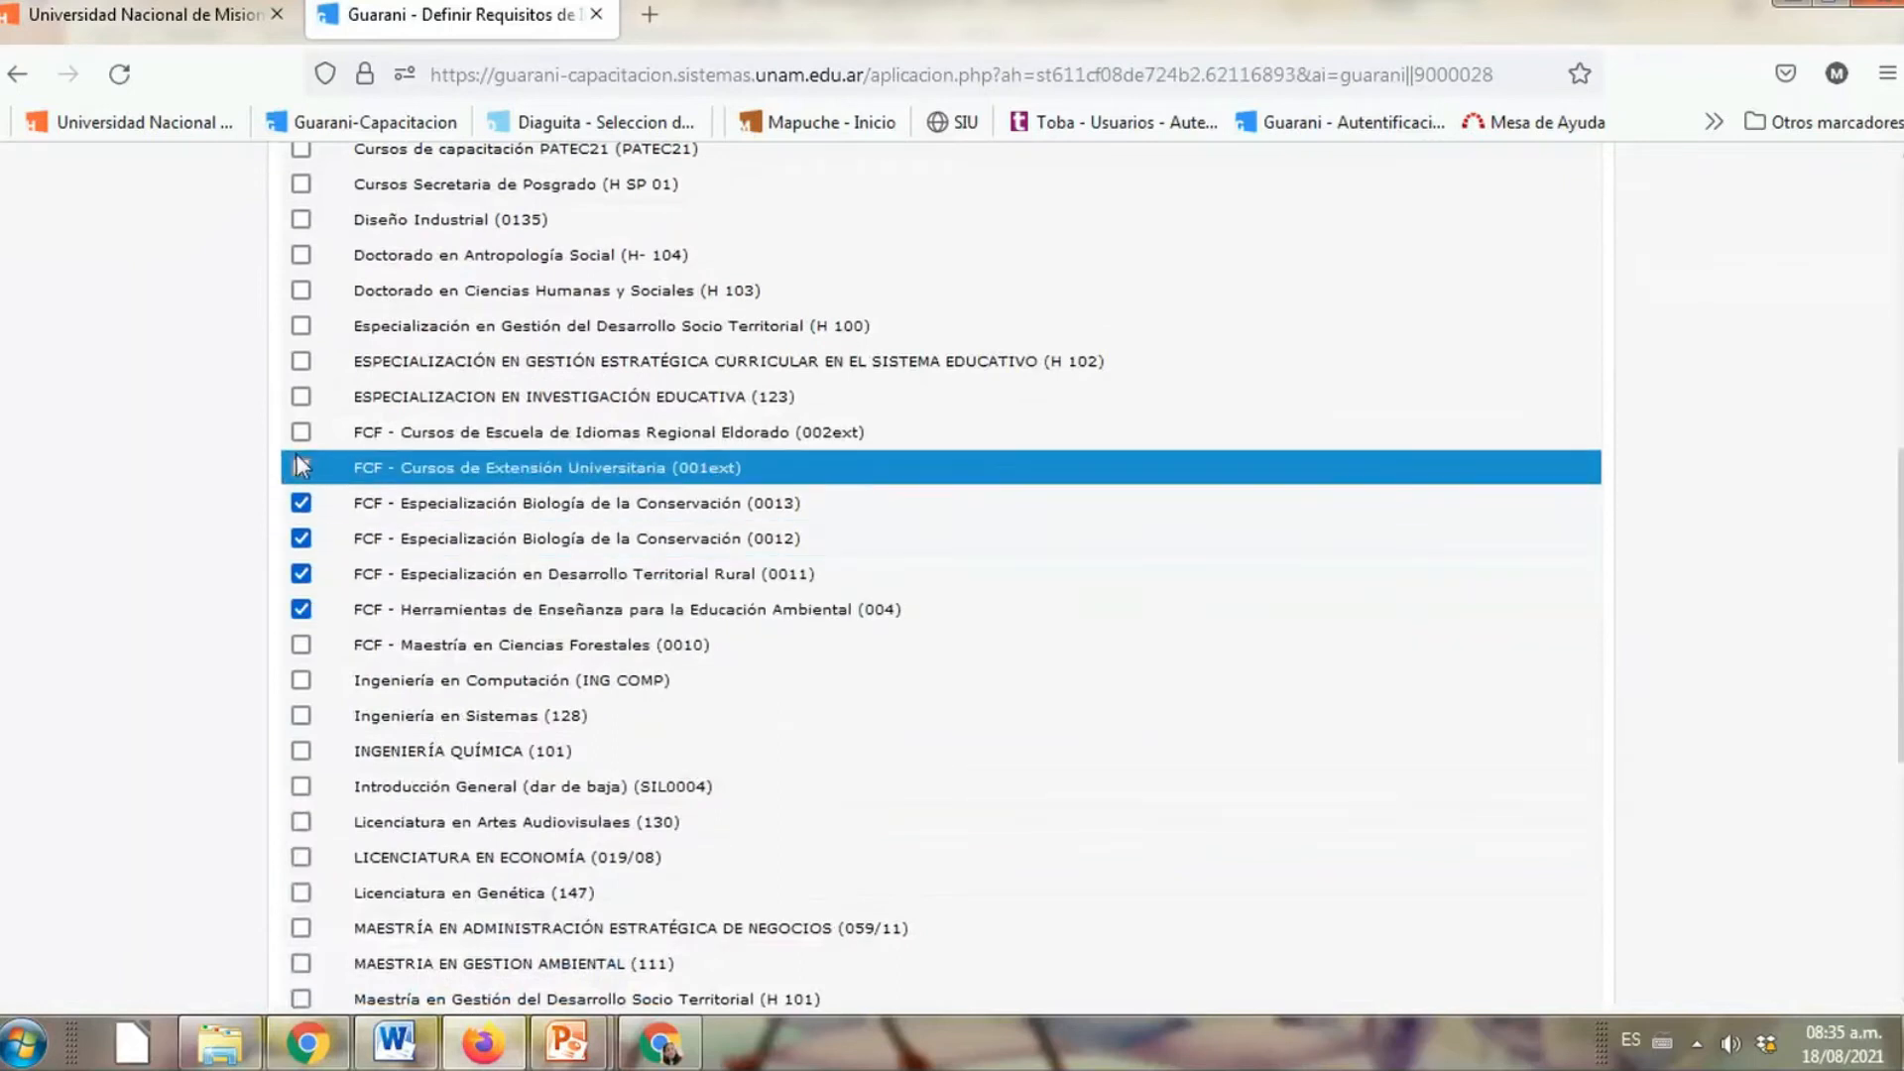
left_click(300, 434)
left_click_drag(301, 437, 300, 464)
left_click(300, 468)
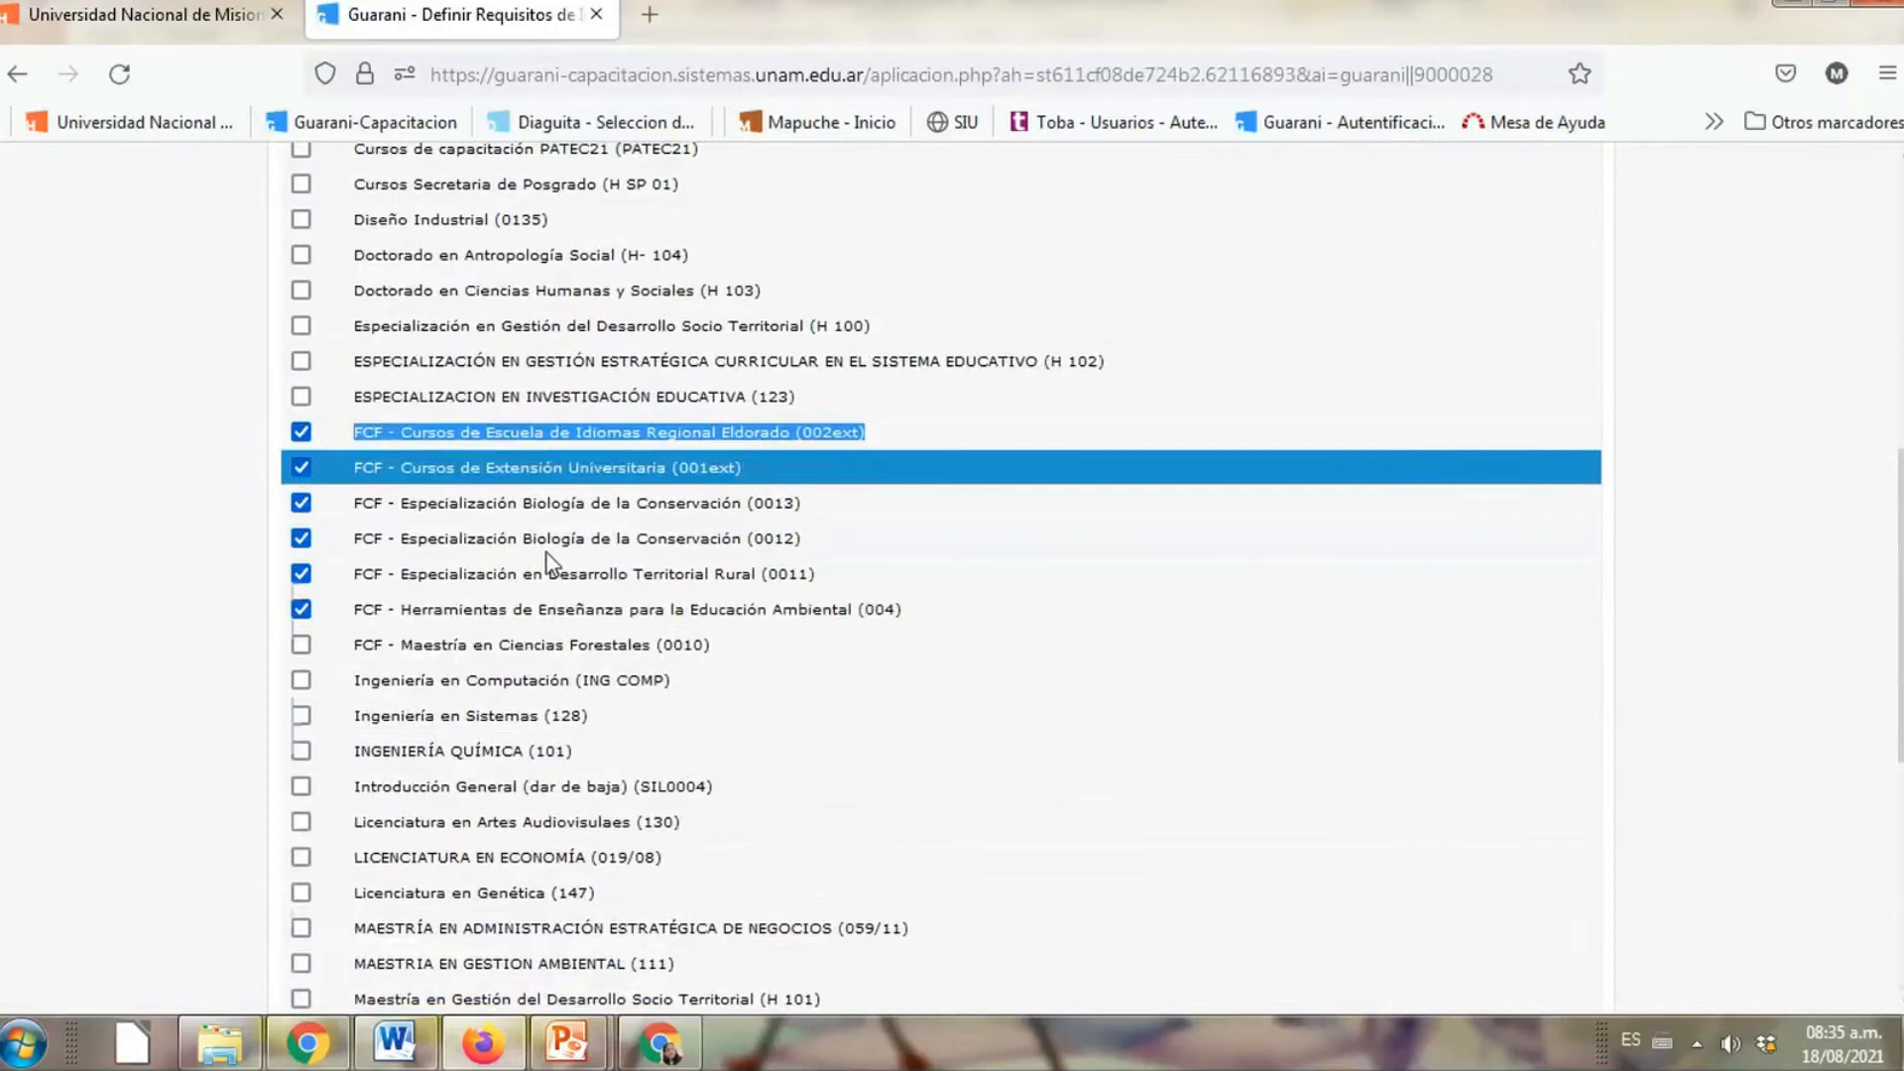
Save the Certificado de Título Secundario requirement with the selected proposals and dismiss the save notice
scroll(547, 562, "down", 5)
left_click(1567, 977)
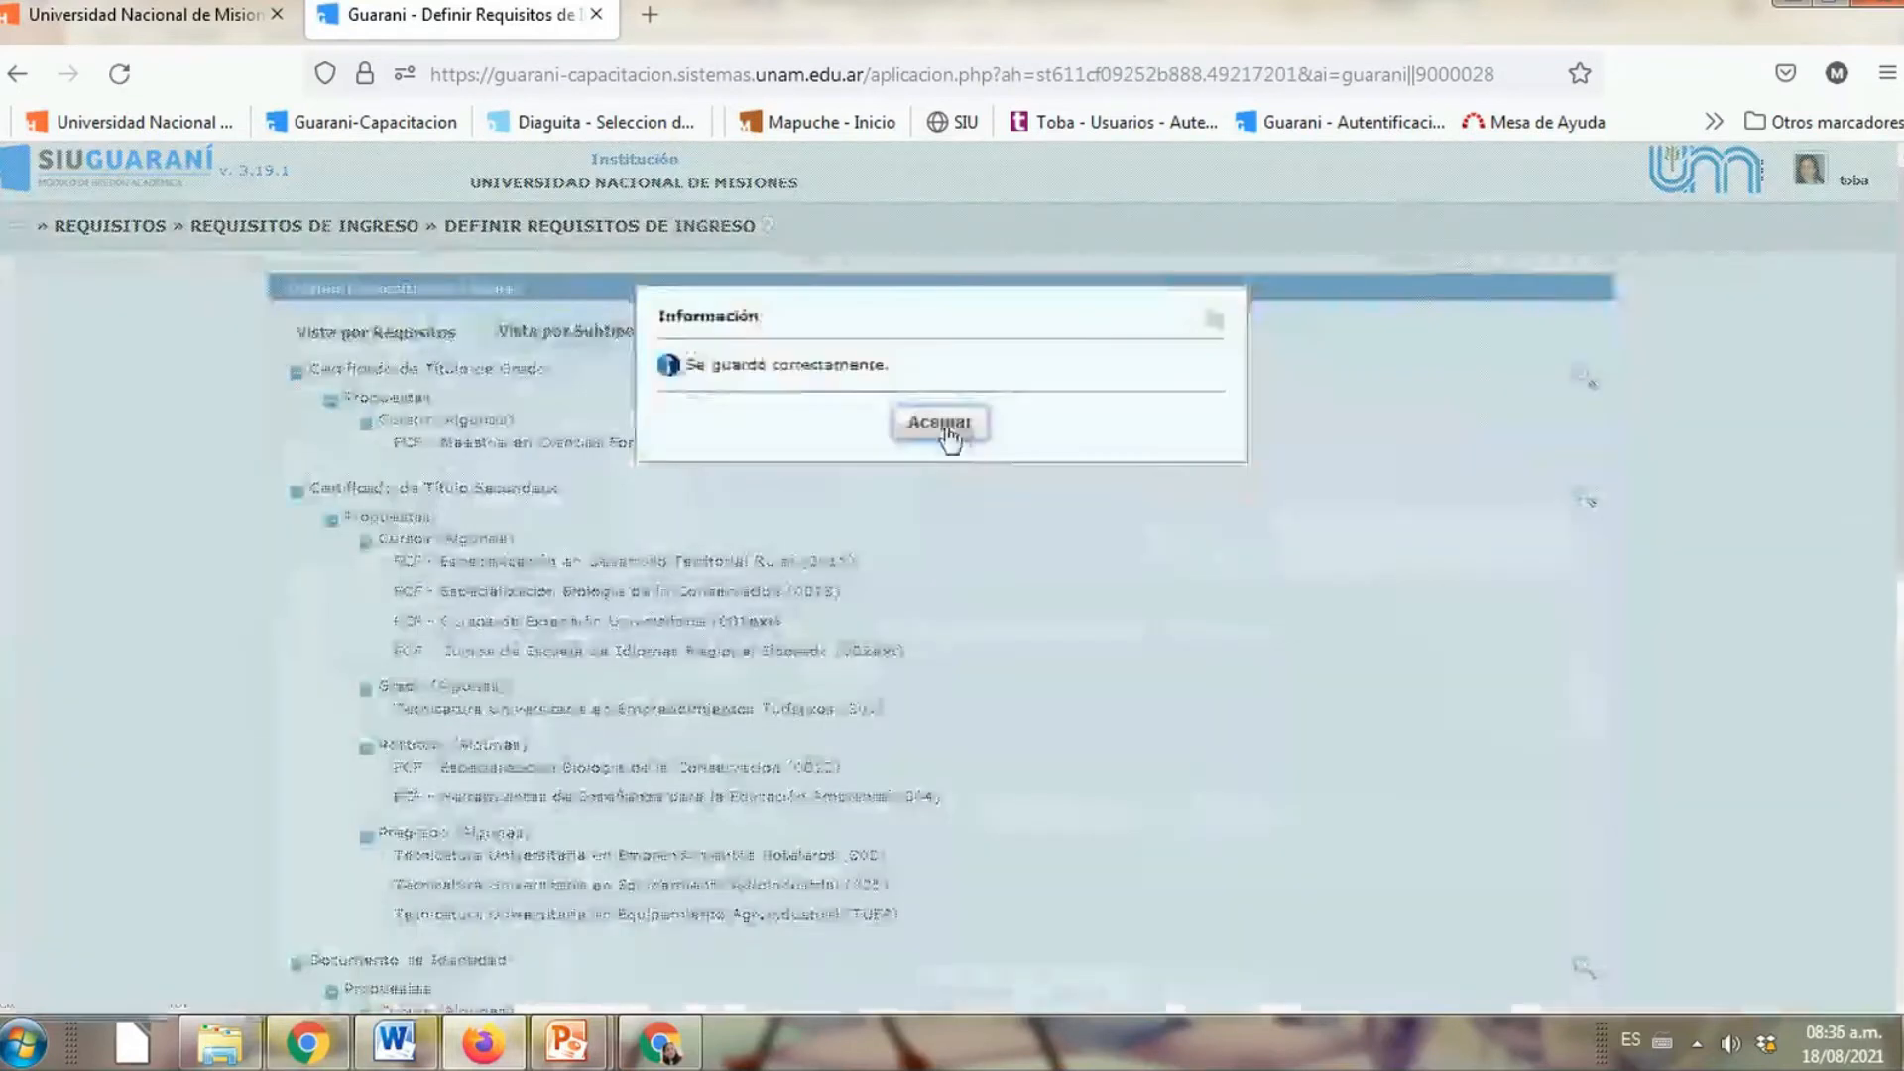
left_click(947, 426)
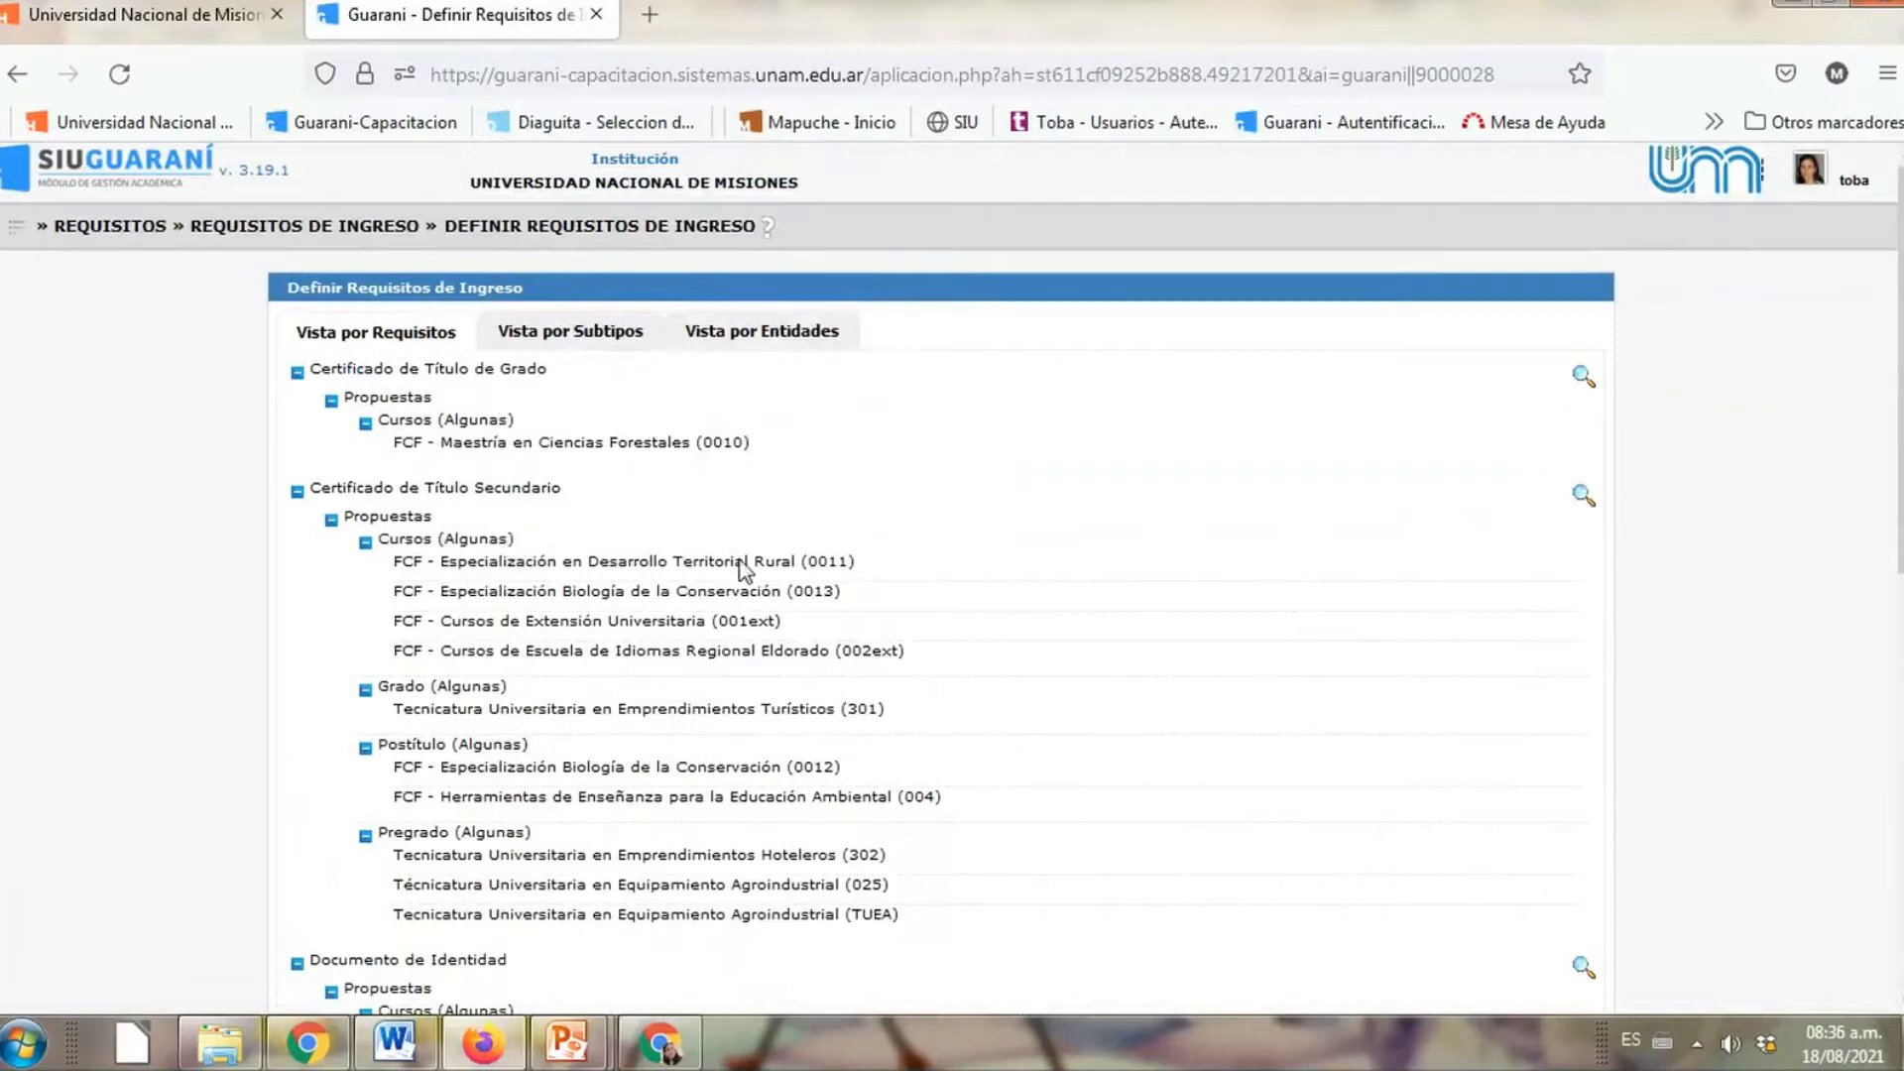
Go to Administrar Requisitos, look through the requirements list and open Certificado de Título Secundario for editing
left_click(16, 226)
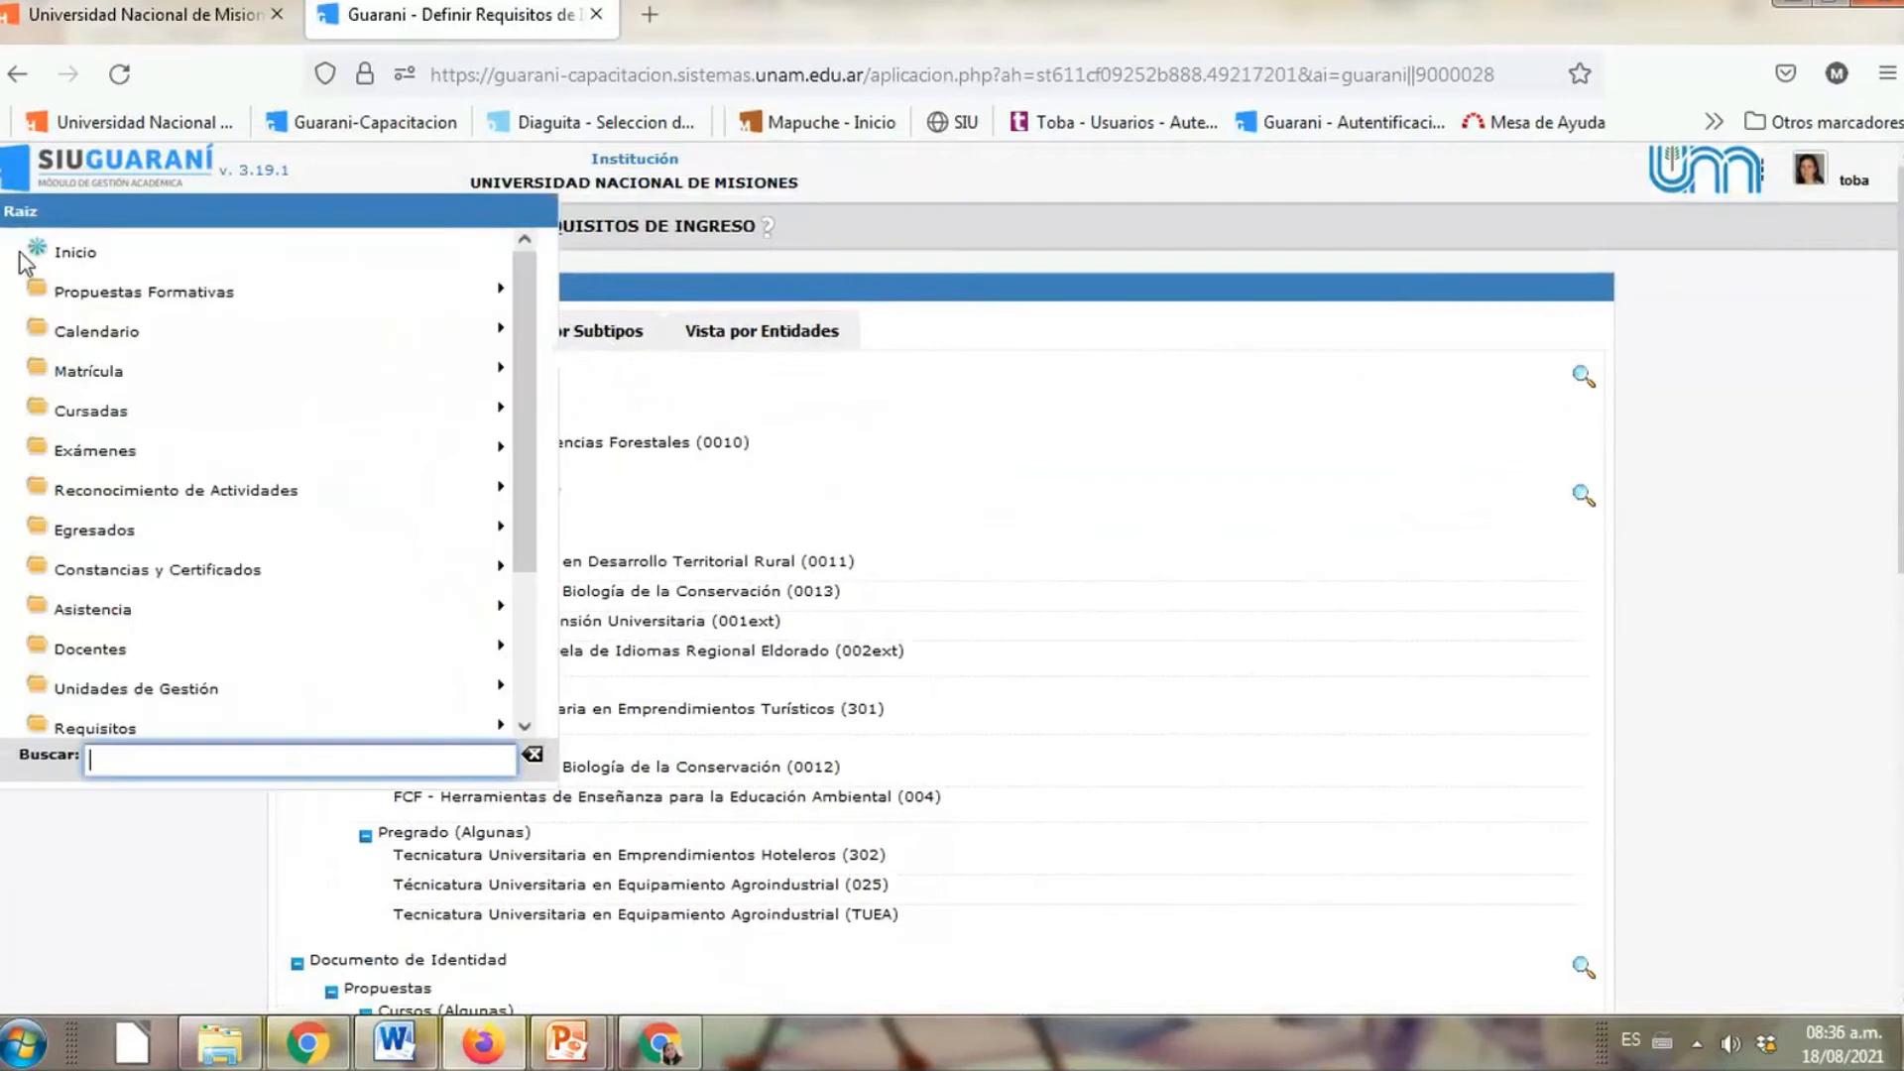
left_click(119, 727)
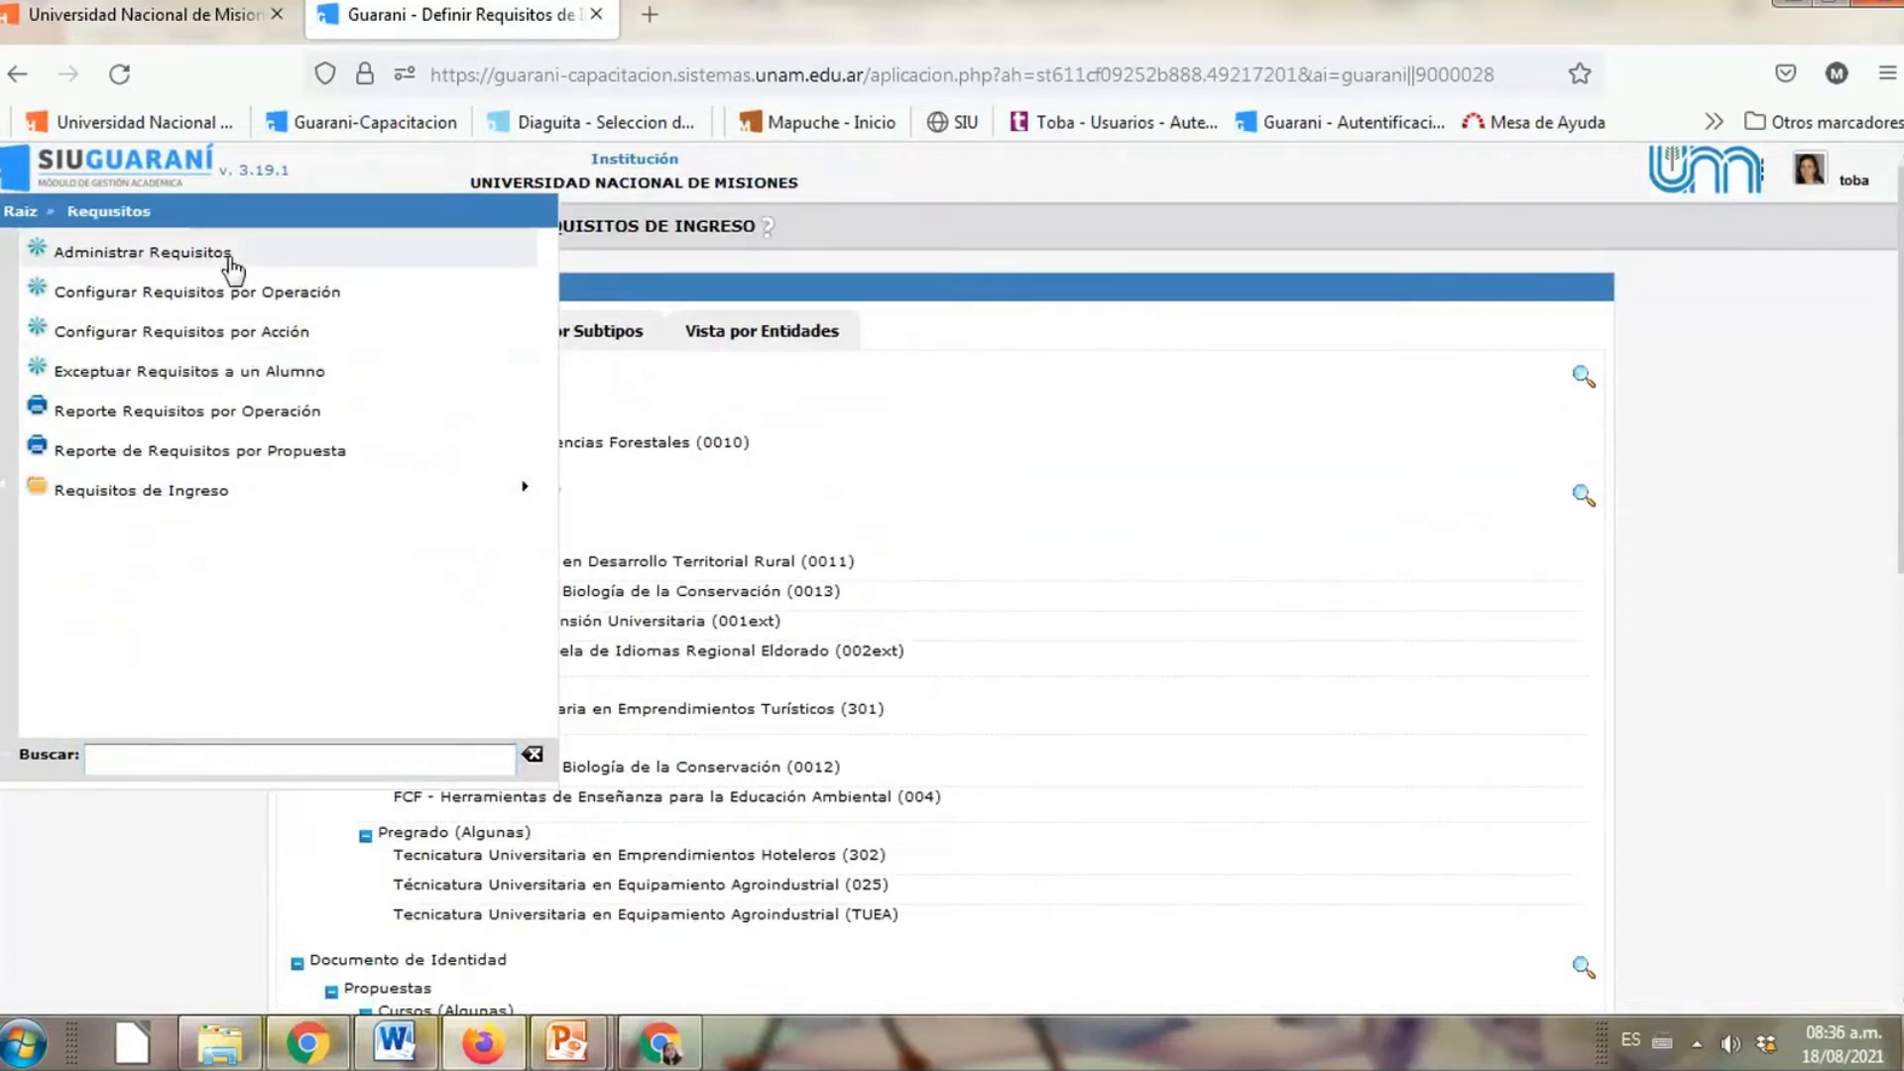
left_click(231, 263)
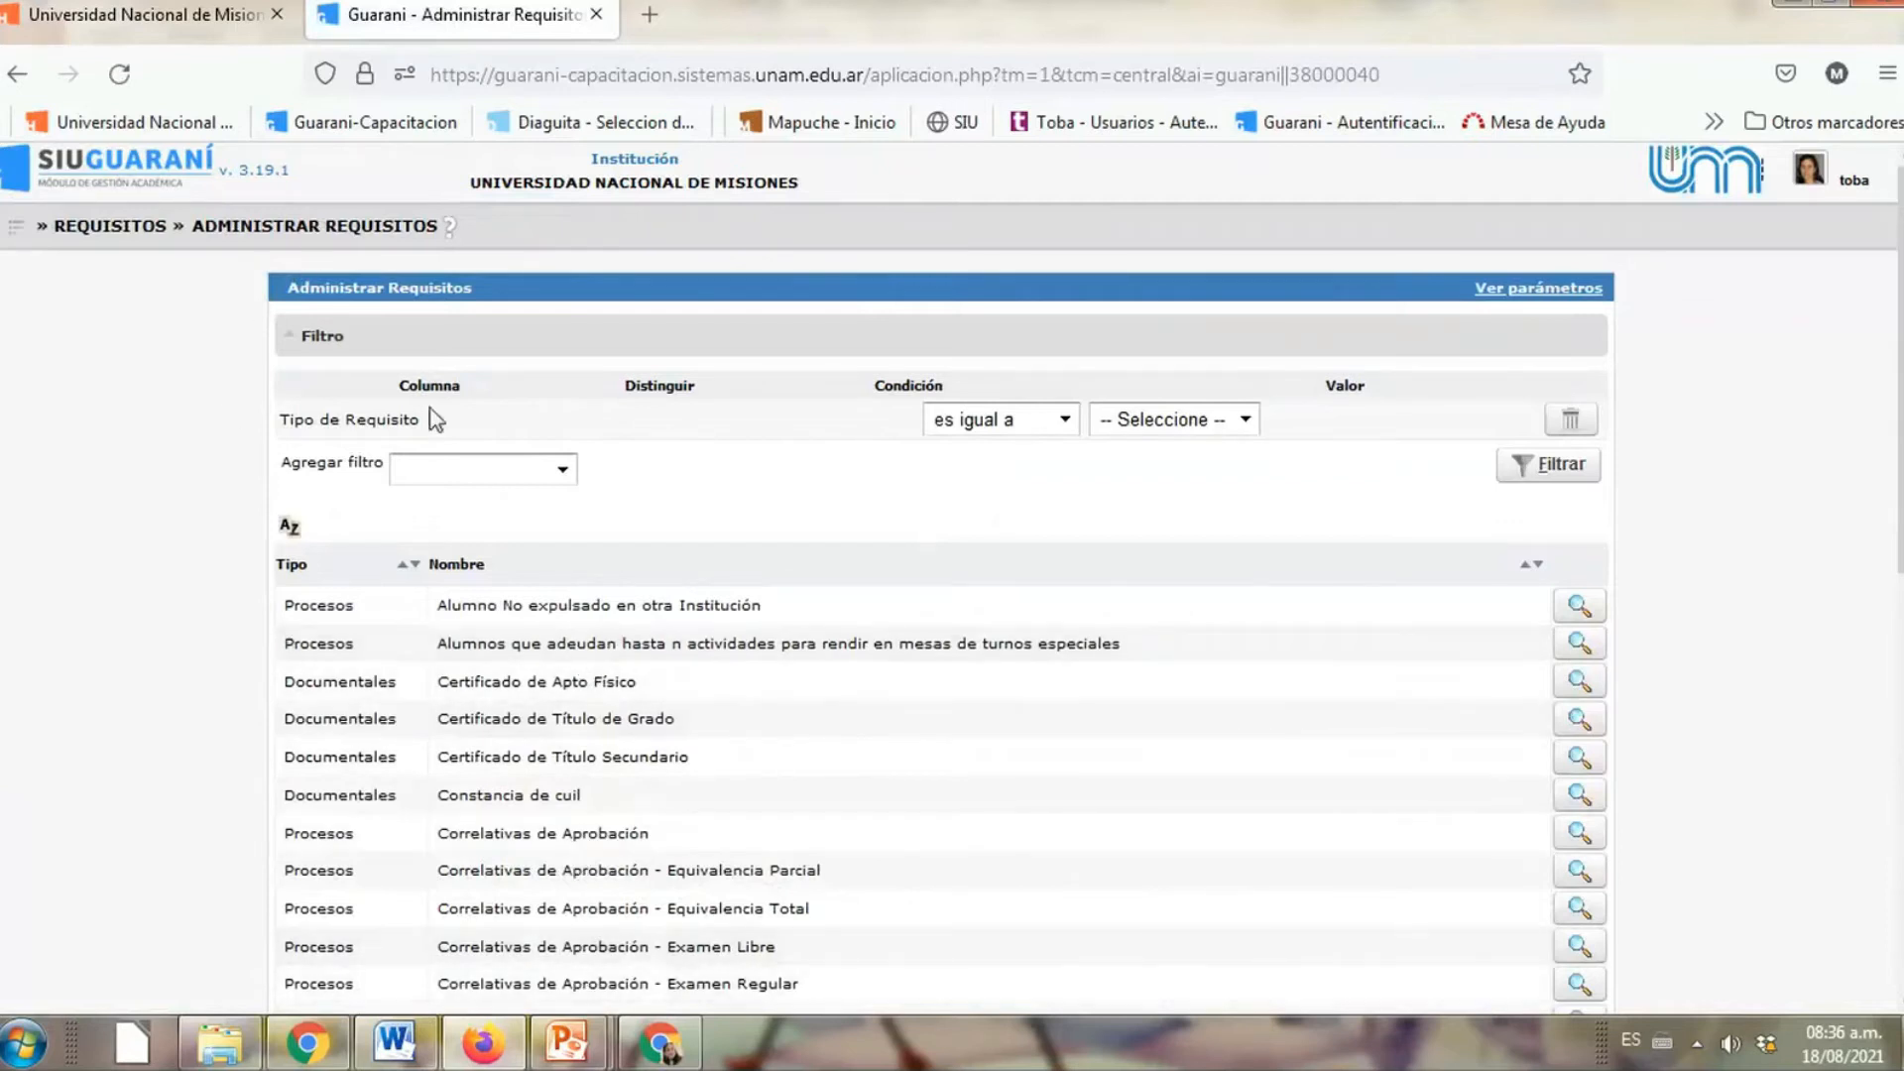
scroll(651, 725, "down", 8)
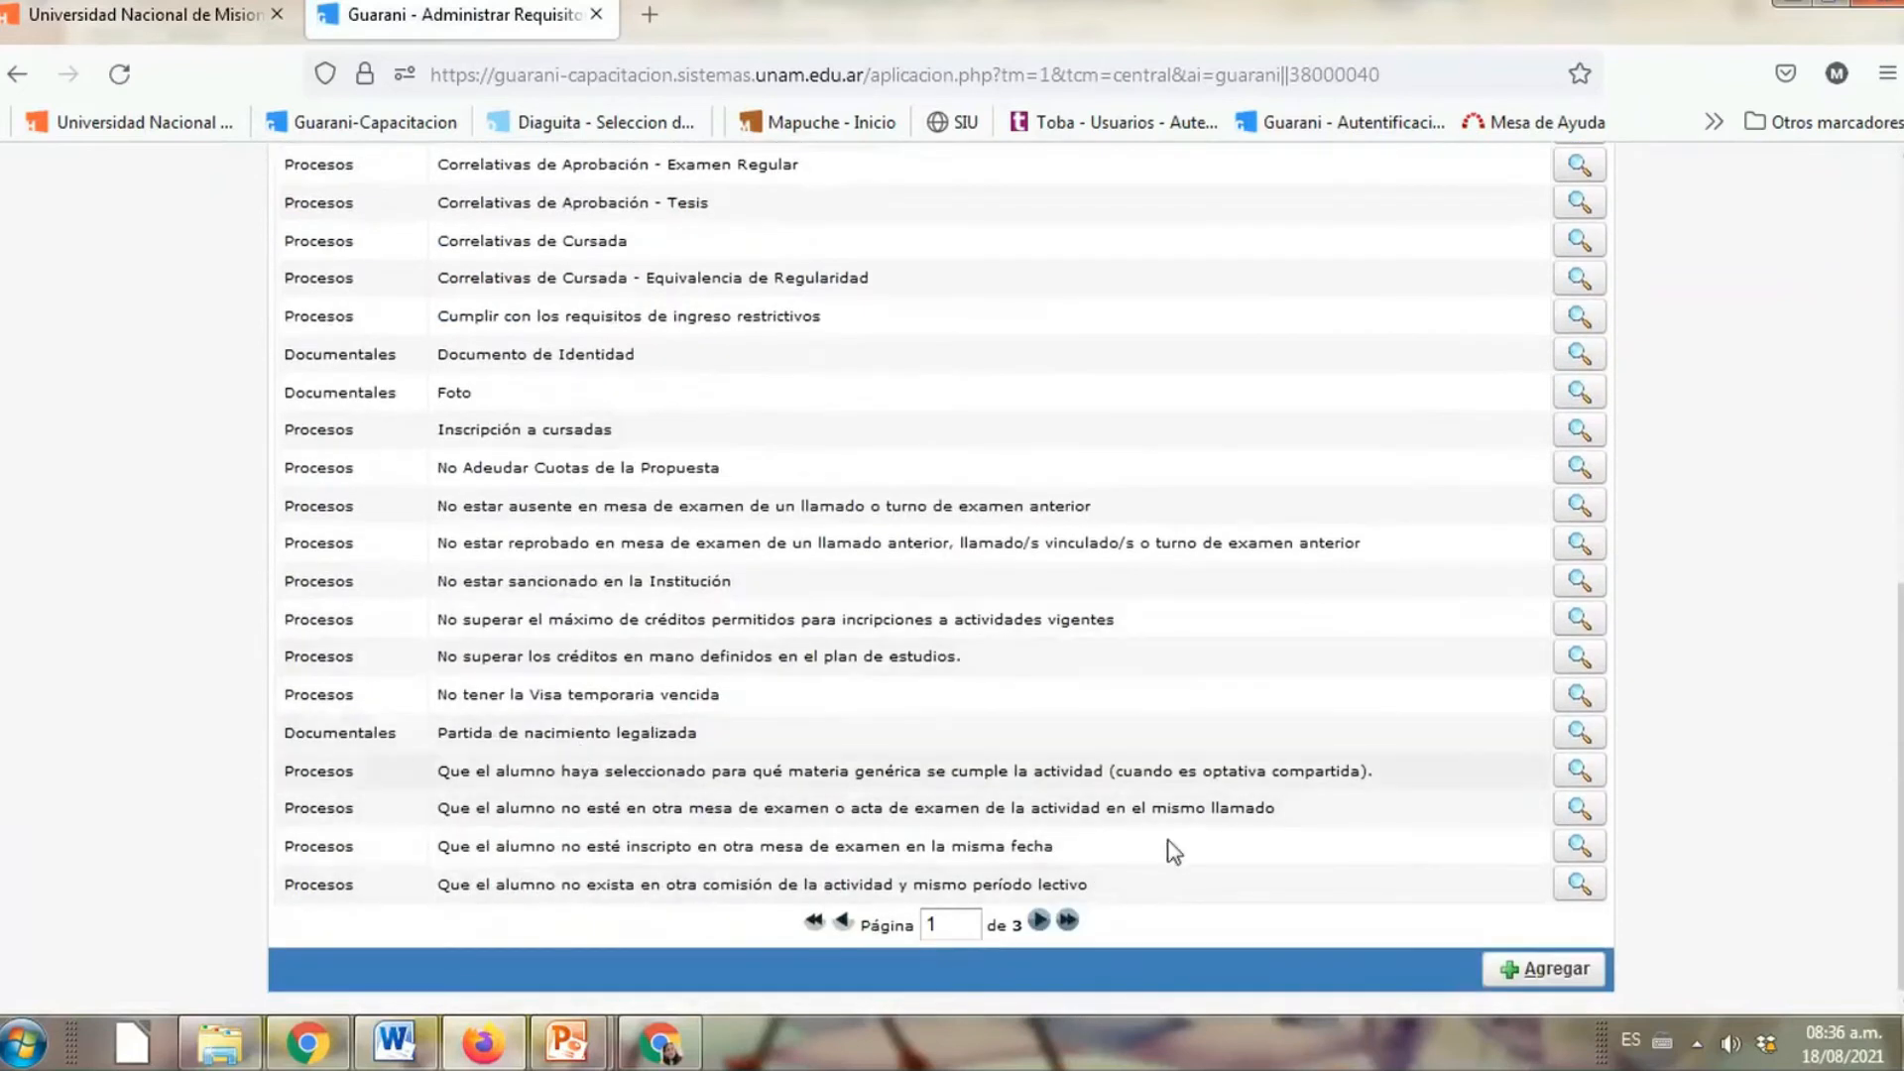
scroll(1079, 794, "up", 3)
scroll(1080, 793, "up", 5)
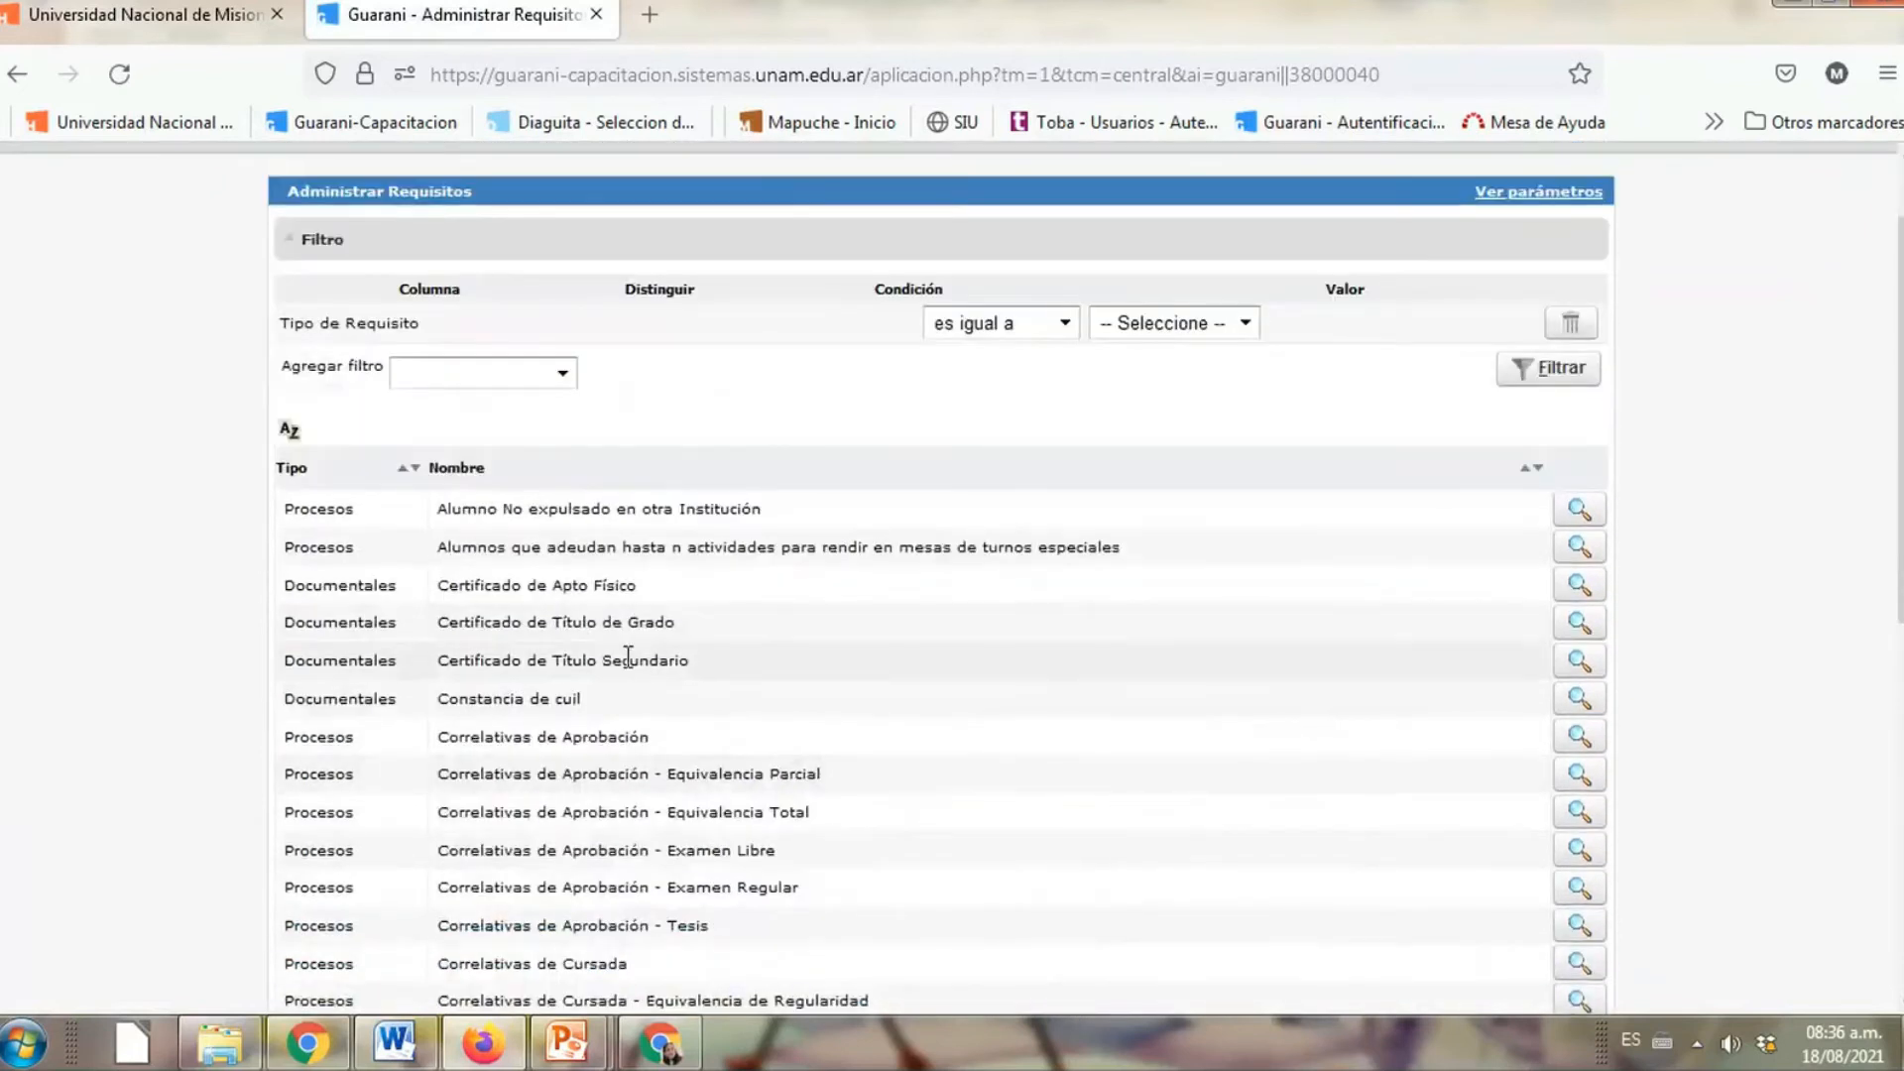
left_click(1578, 662)
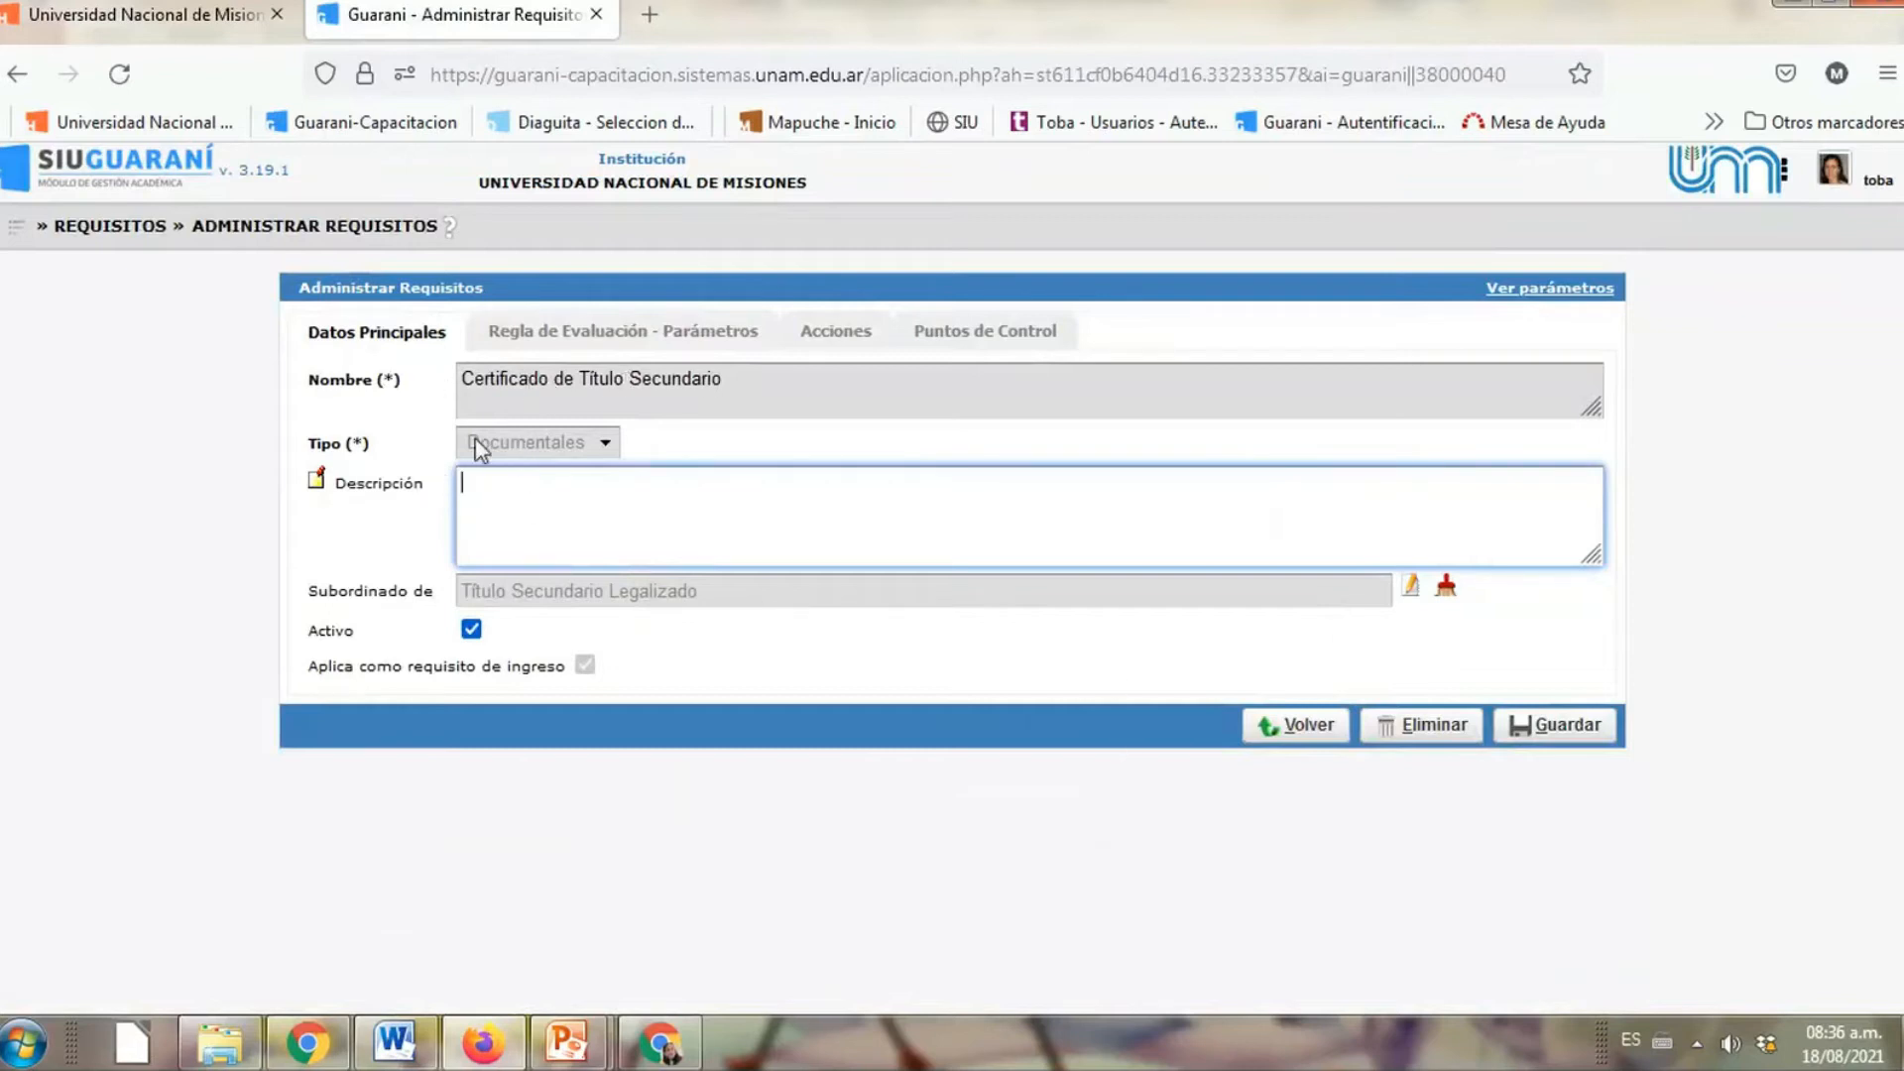
Copy the requirement's name, Certificado de Título Secundario, into its description
left_click_drag(741, 377, 344, 375)
key("ctrl+c")
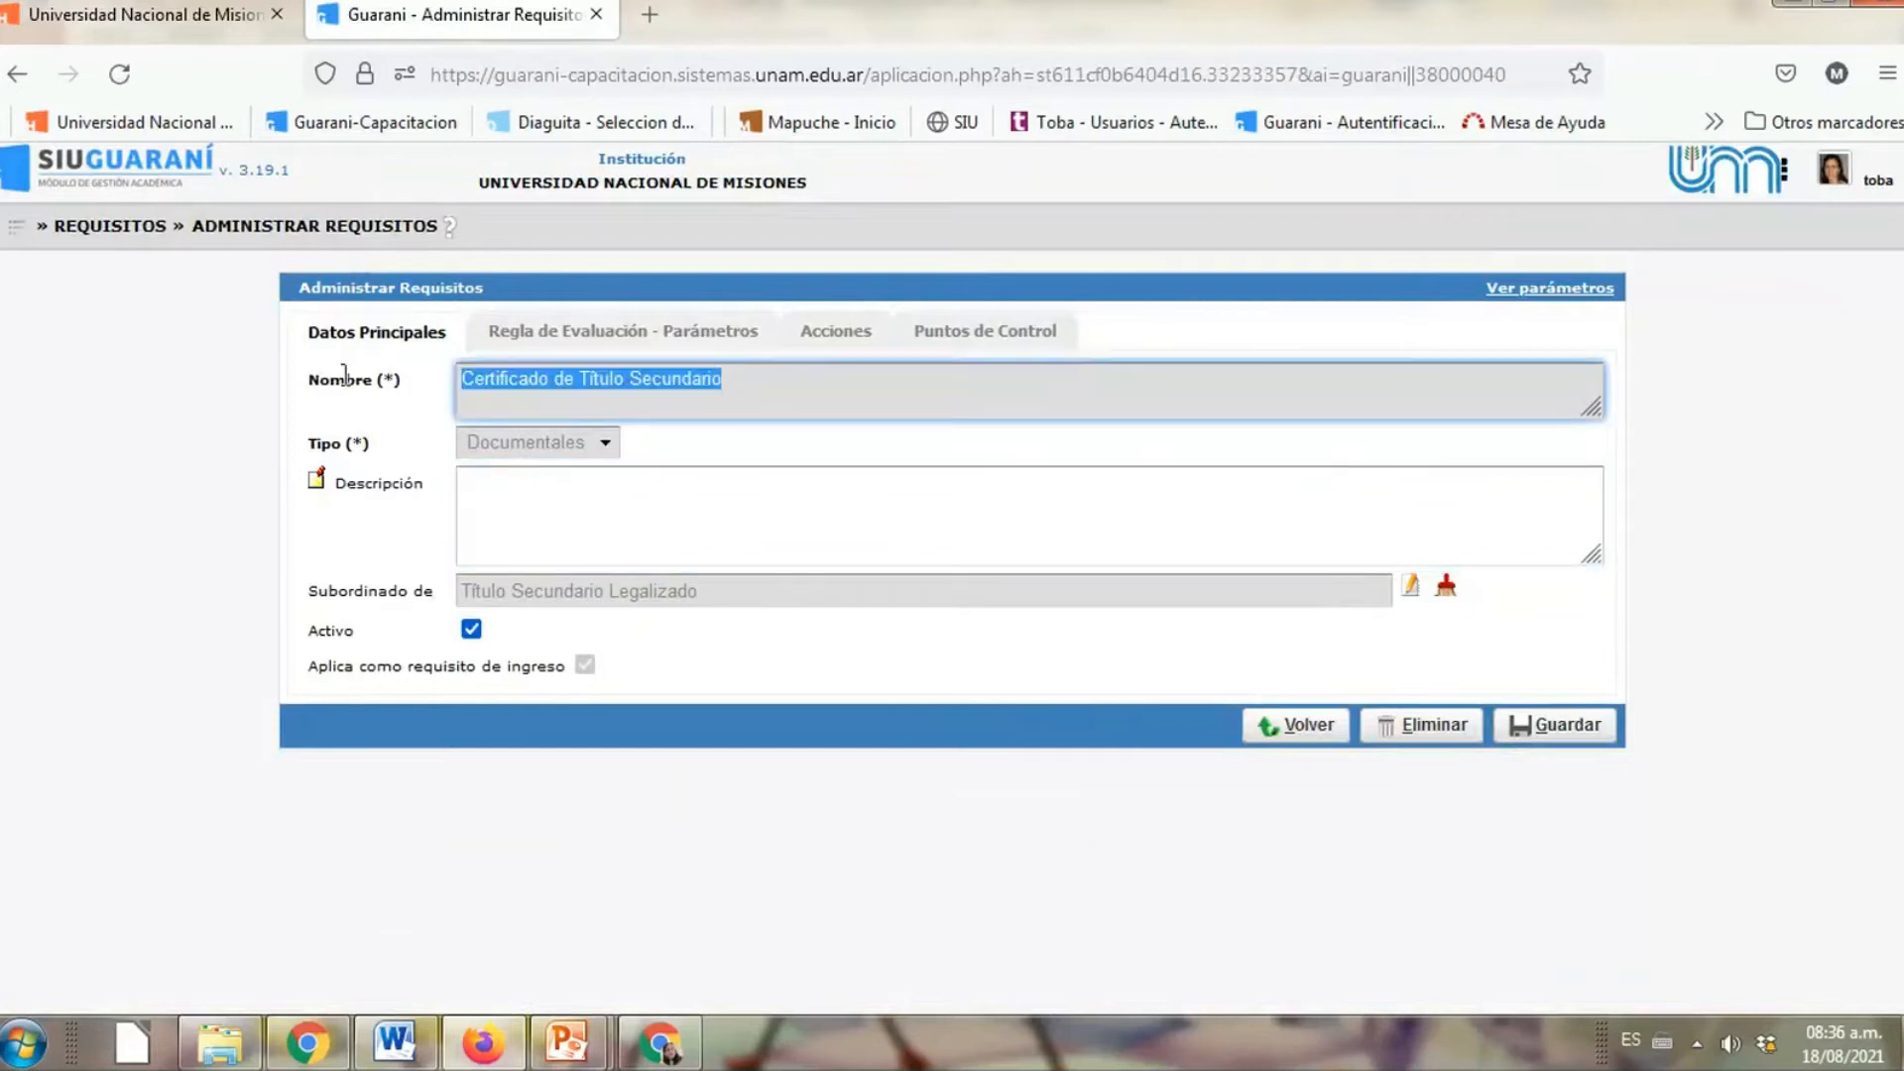
left_click(523, 473)
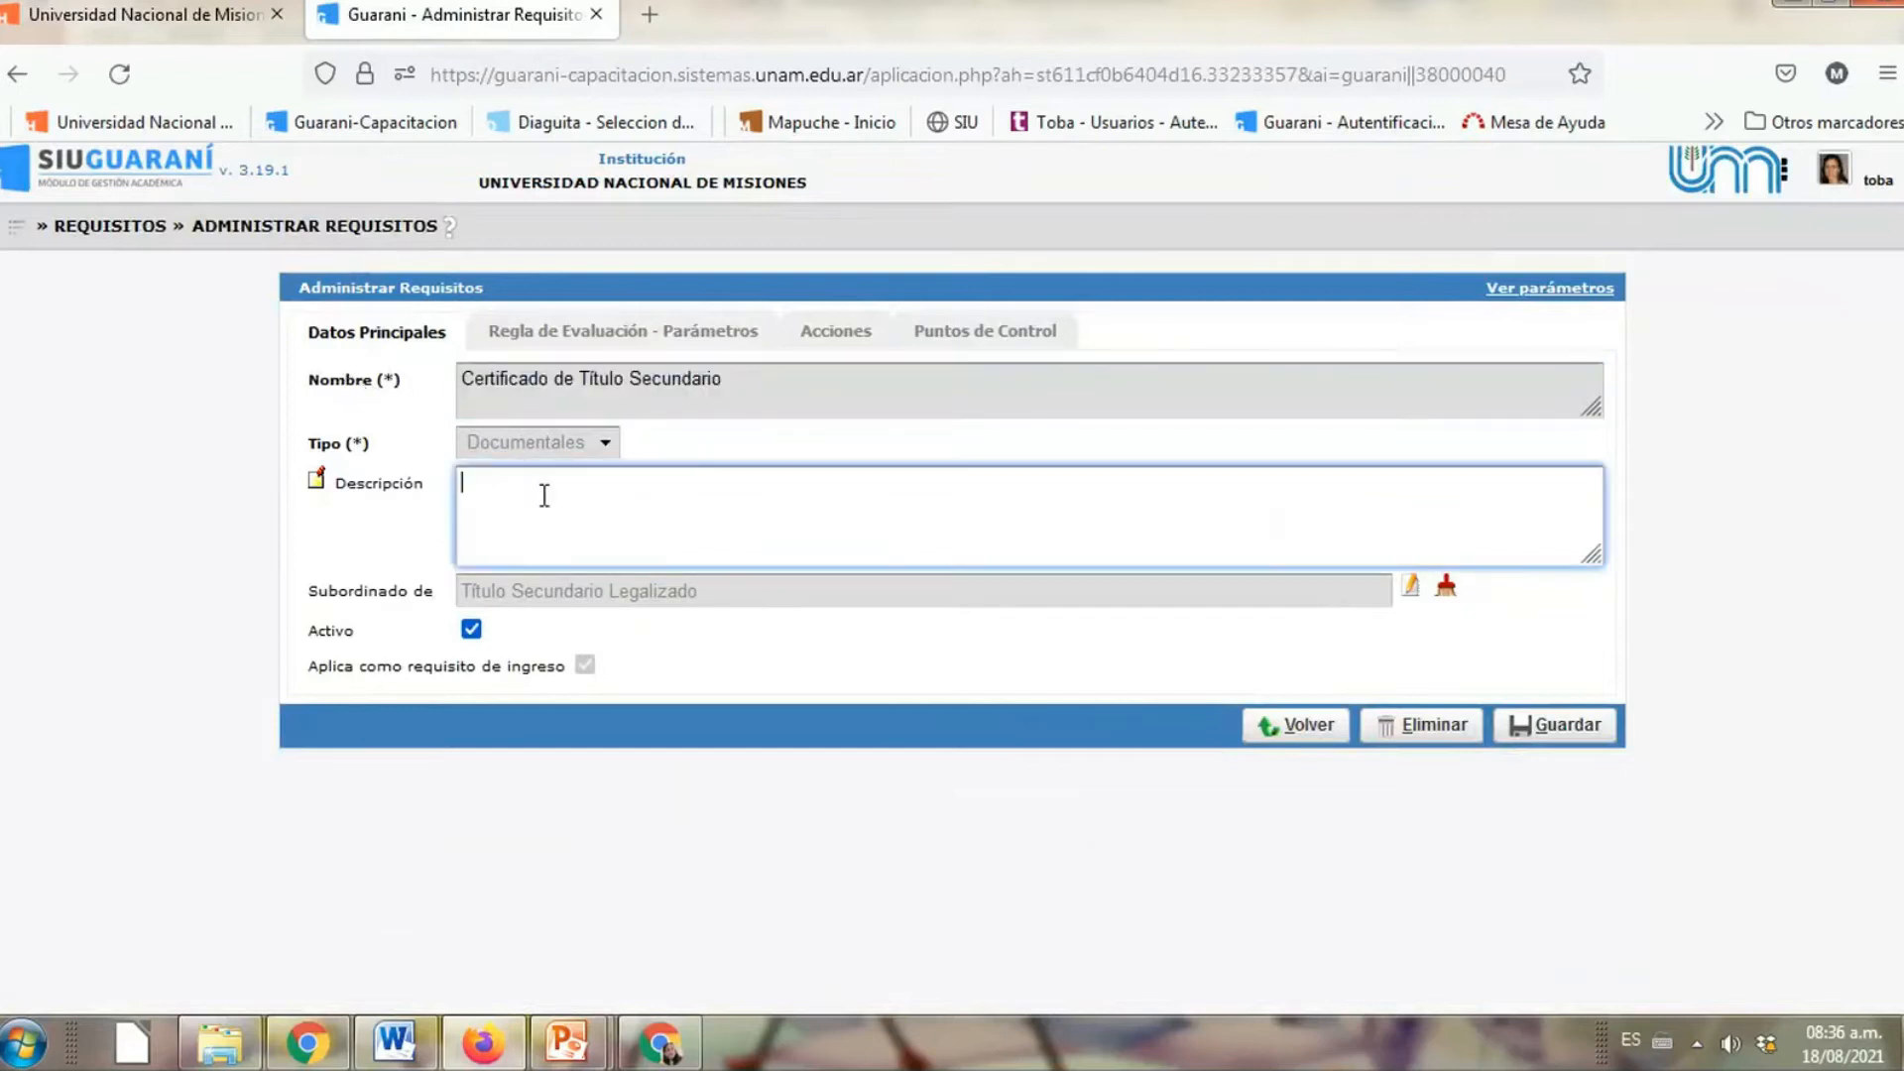
key("ctrl+v")
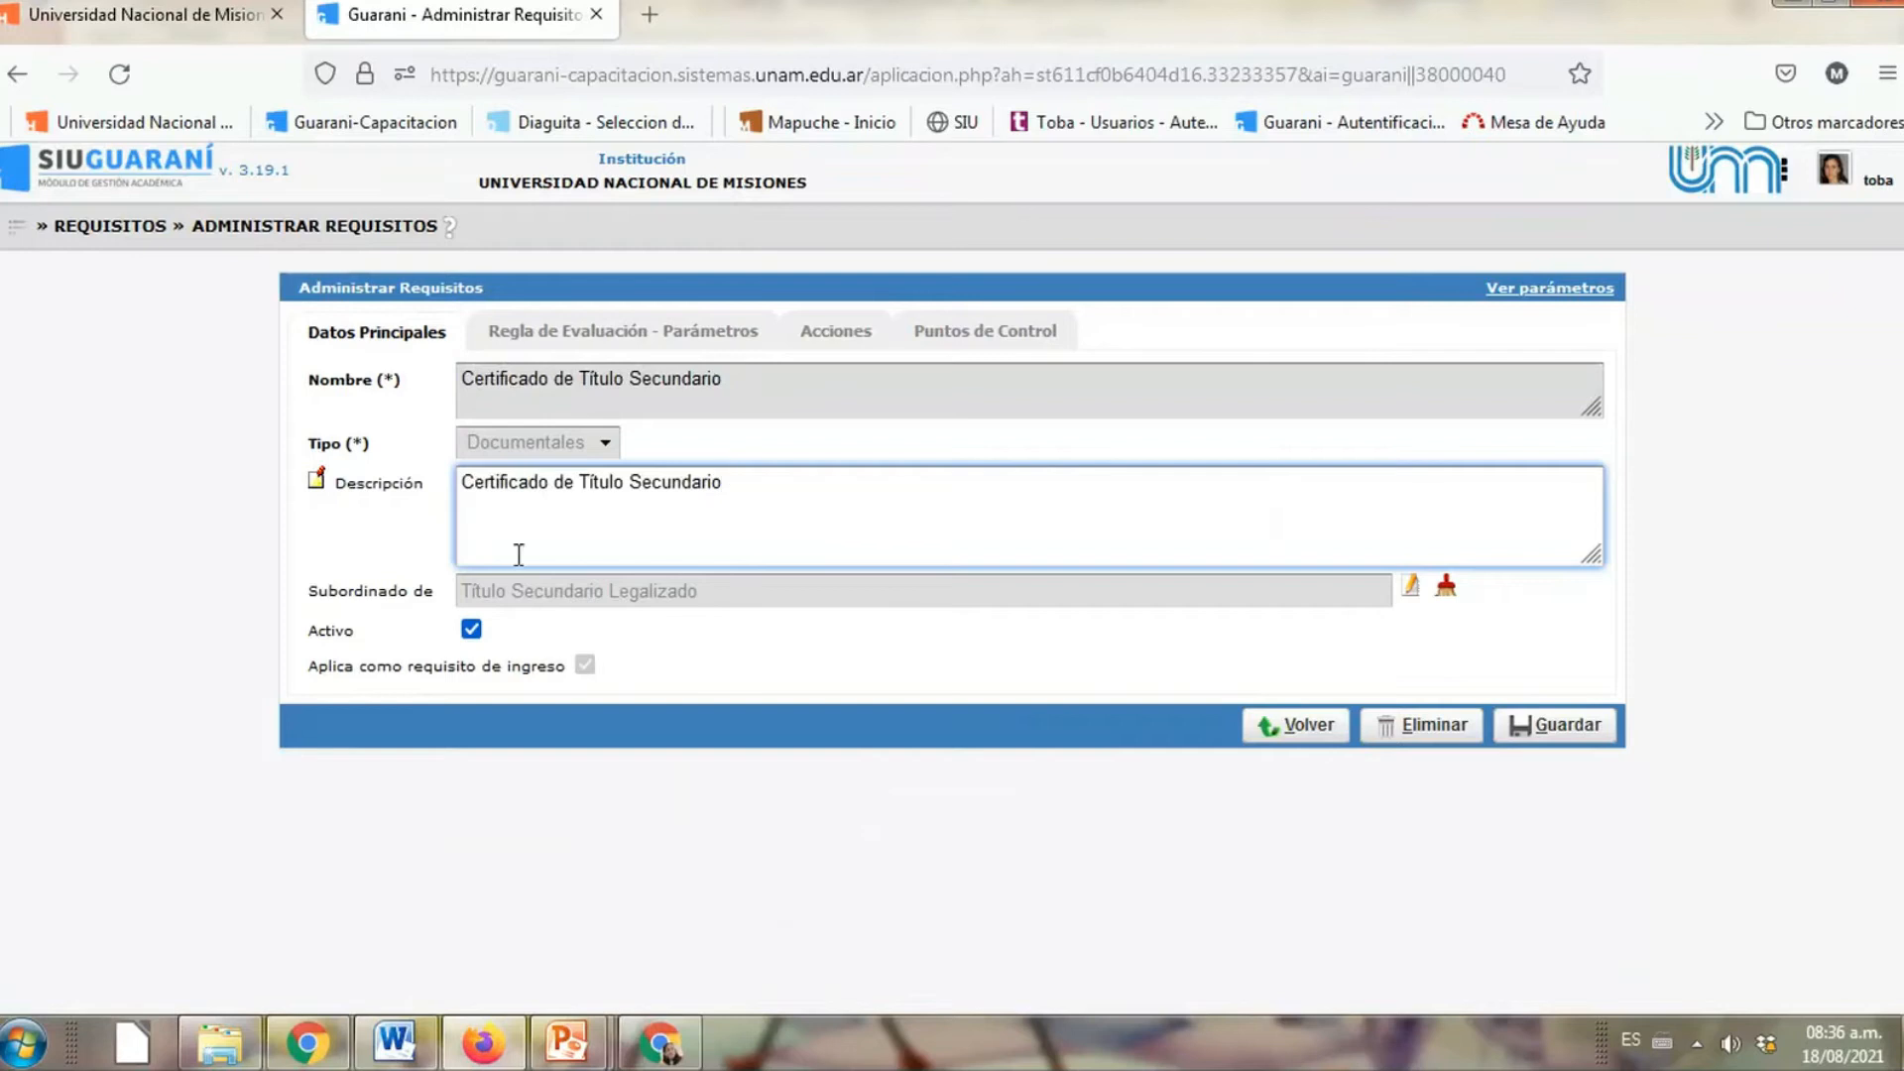
Choose Título Secundario Legalizado as the general requirement this one is subordinate to, and save the changes
left_click(1413, 589)
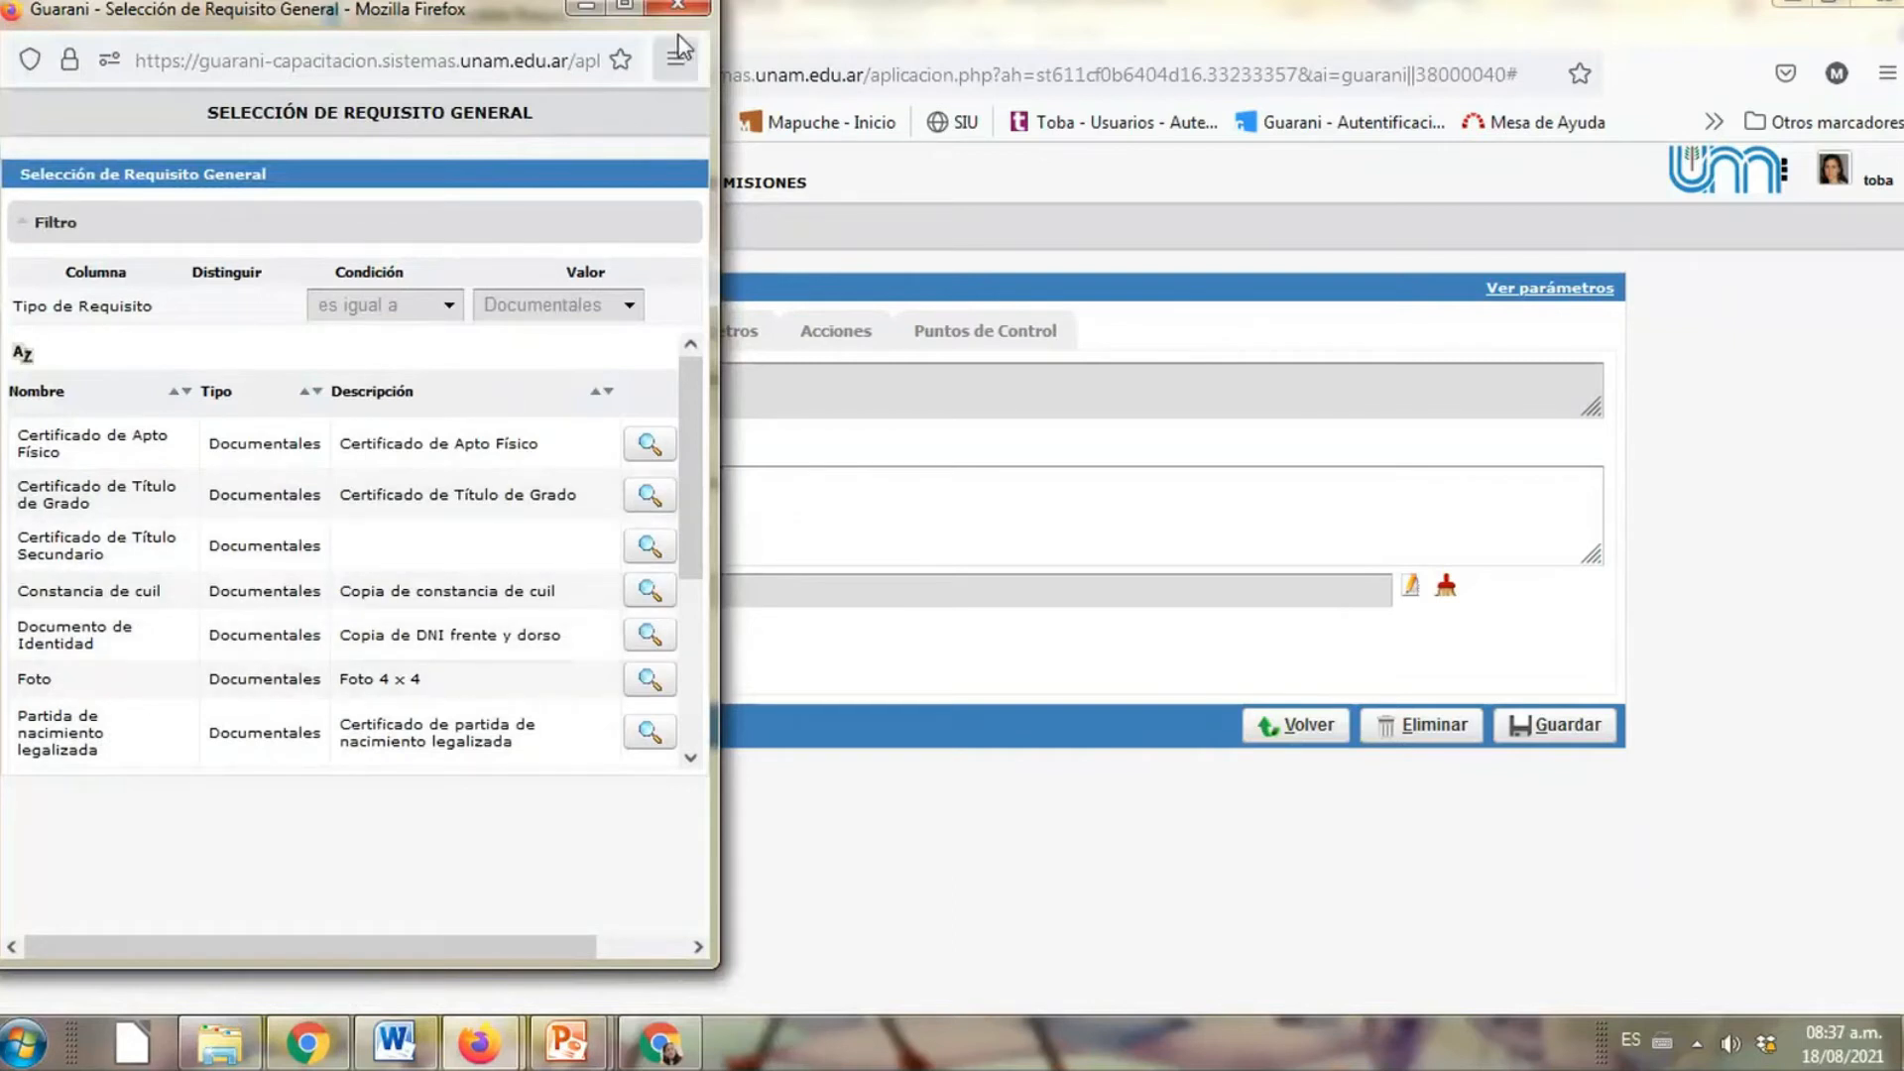
left_click_drag(687, 387, 689, 608)
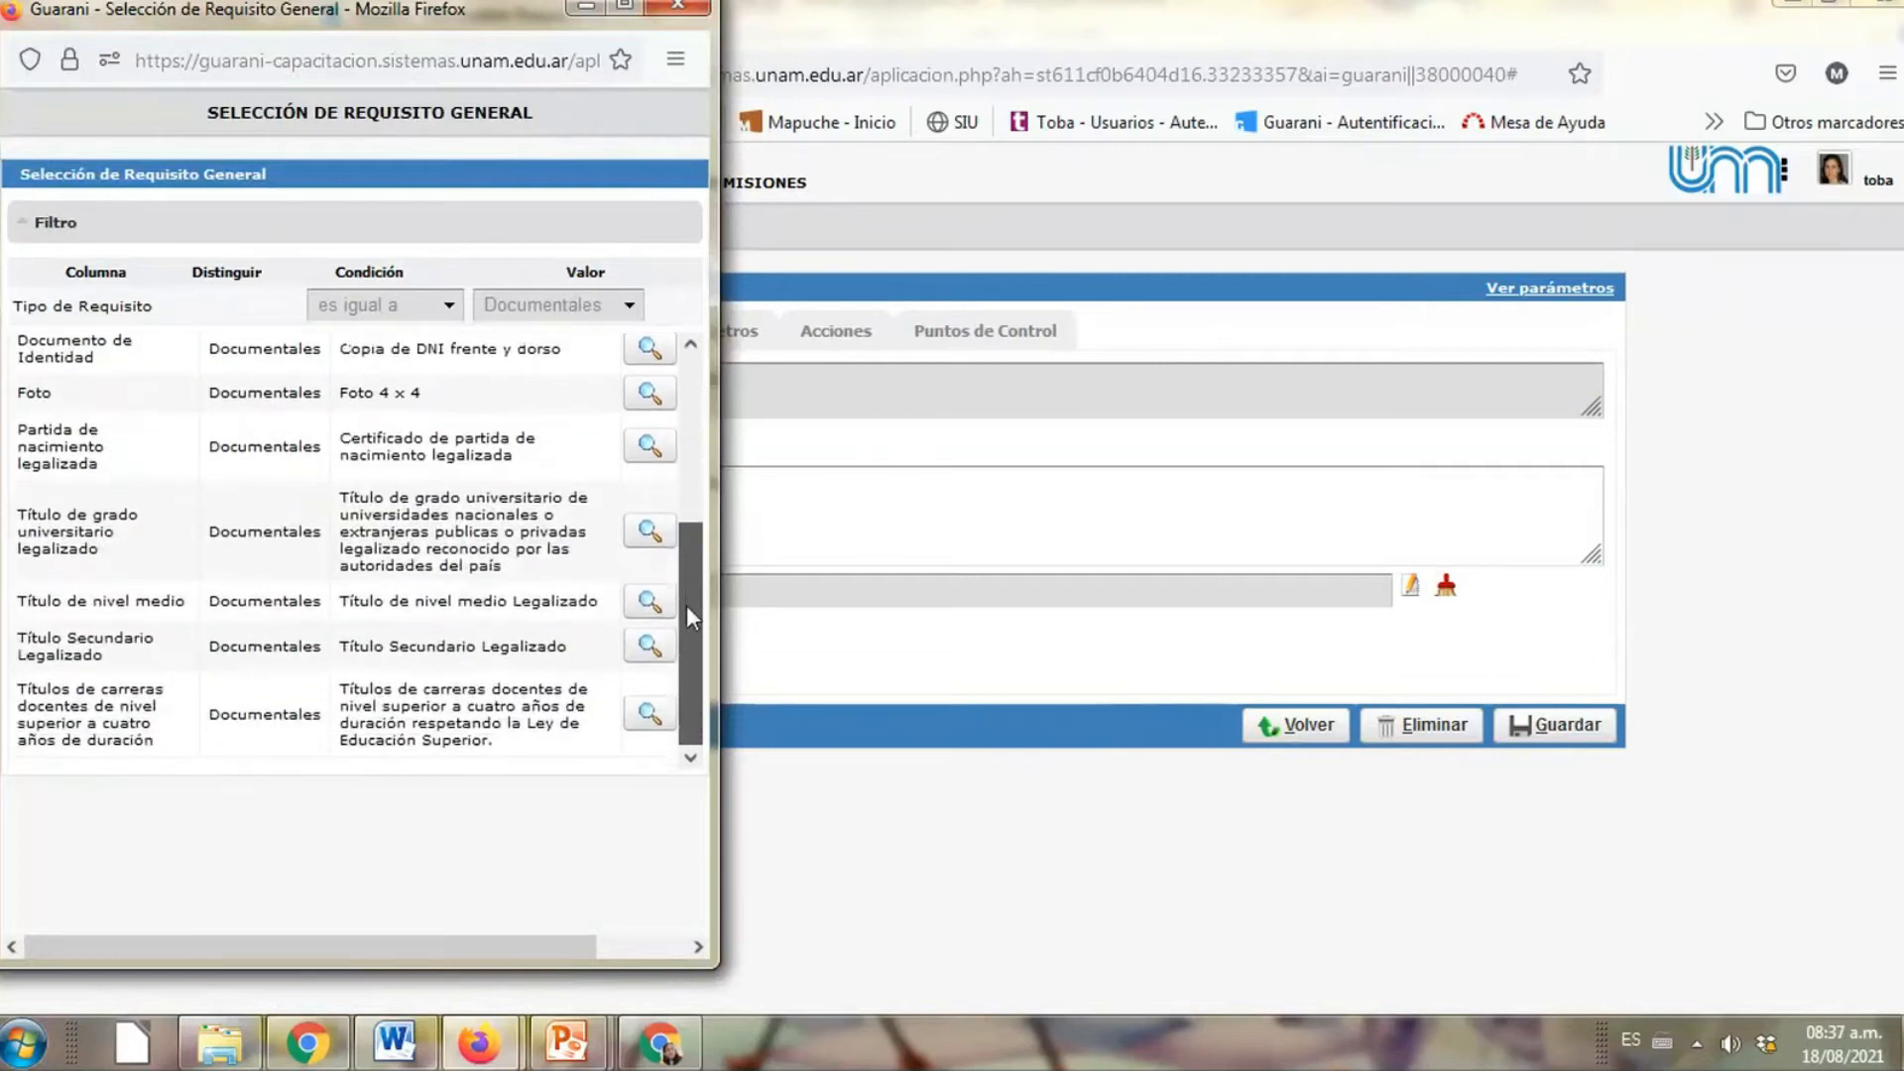
left_click(650, 649)
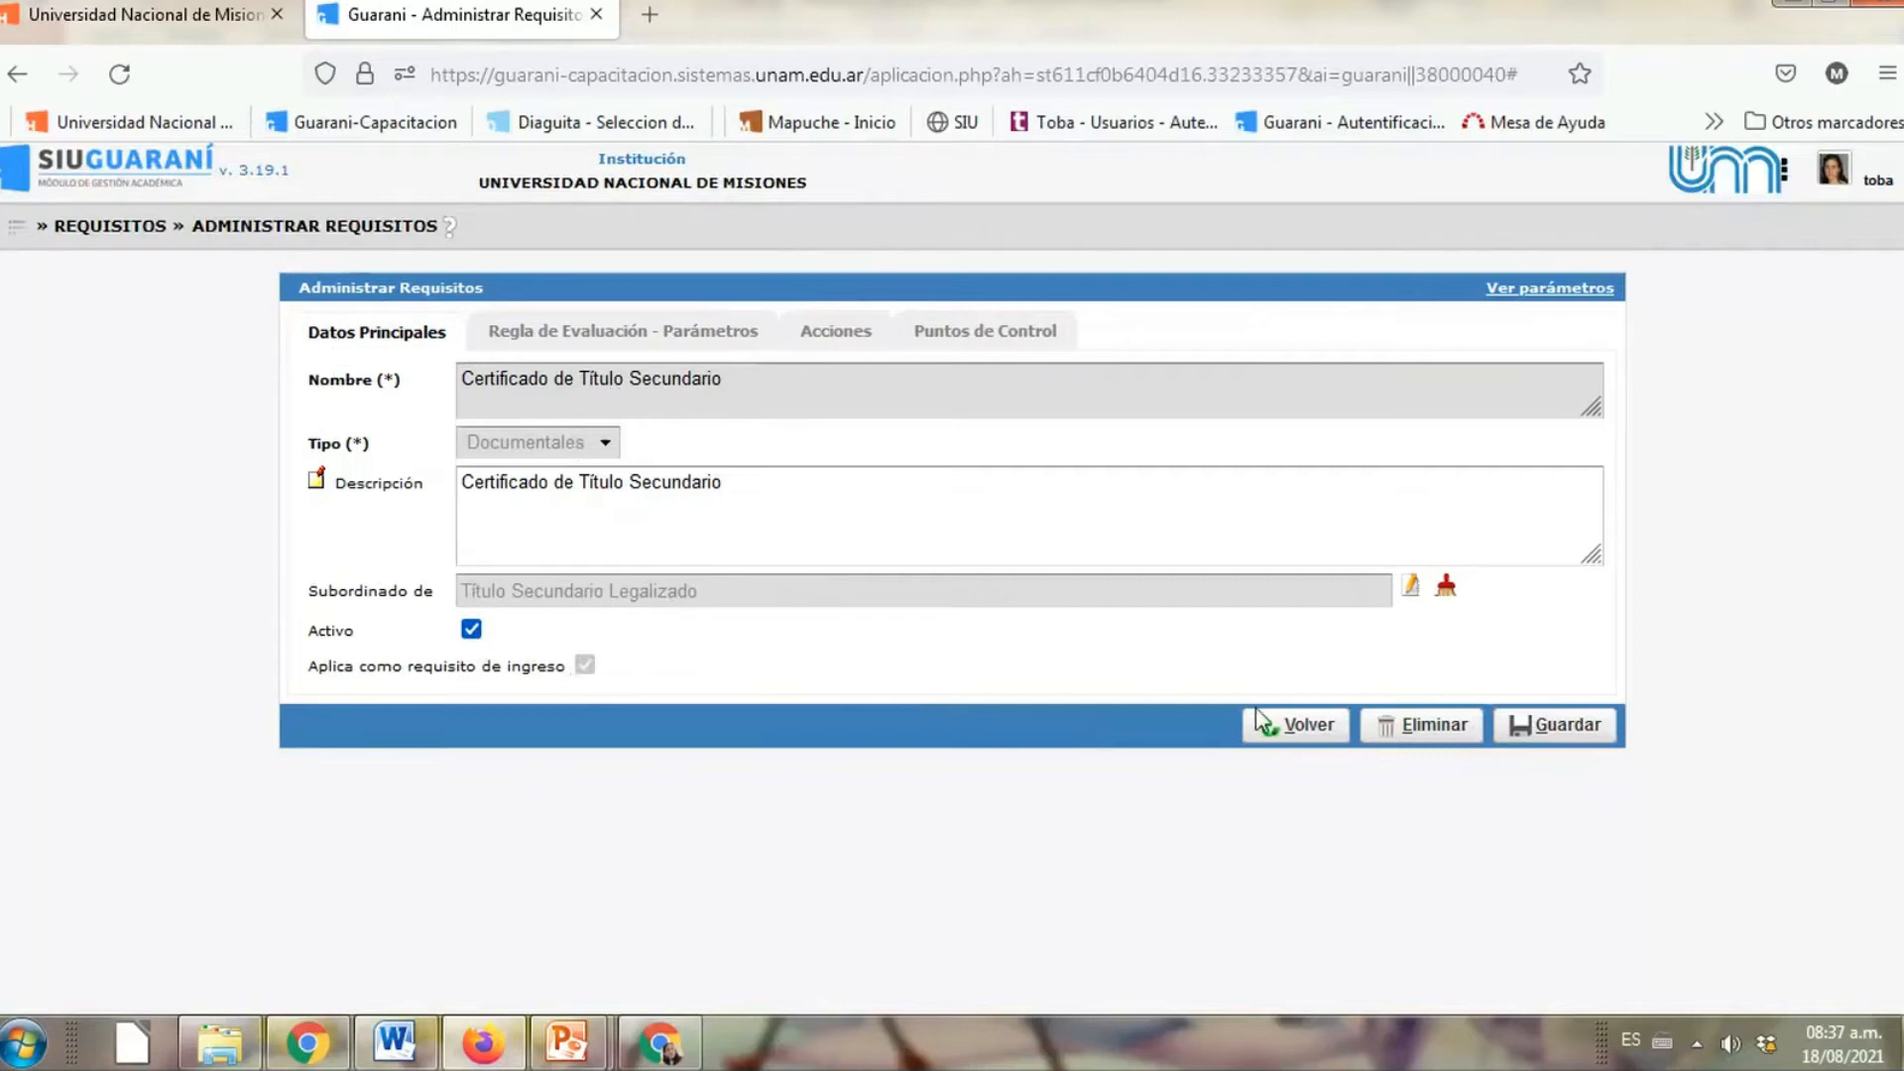
left_click(1599, 739)
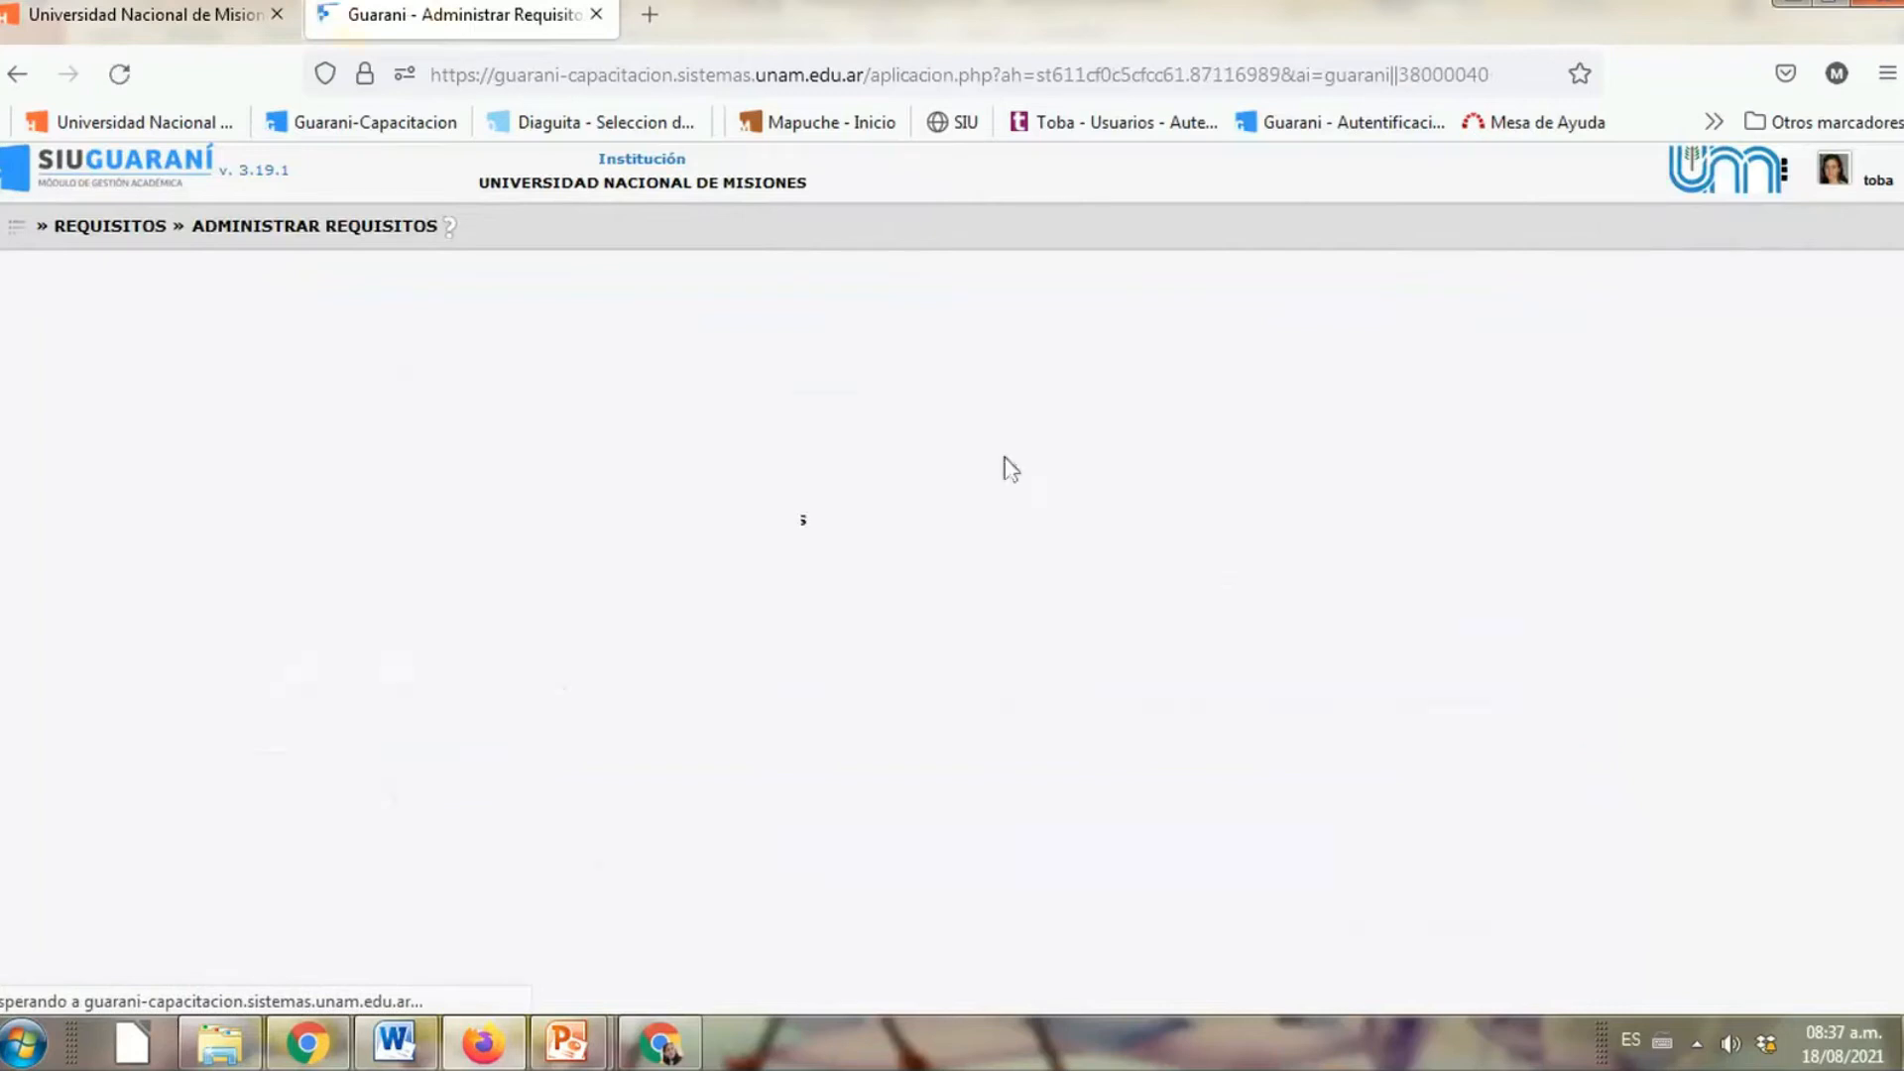
Start adding a new requirement and set its type to Documentales
scroll(1830, 765, "down", 9)
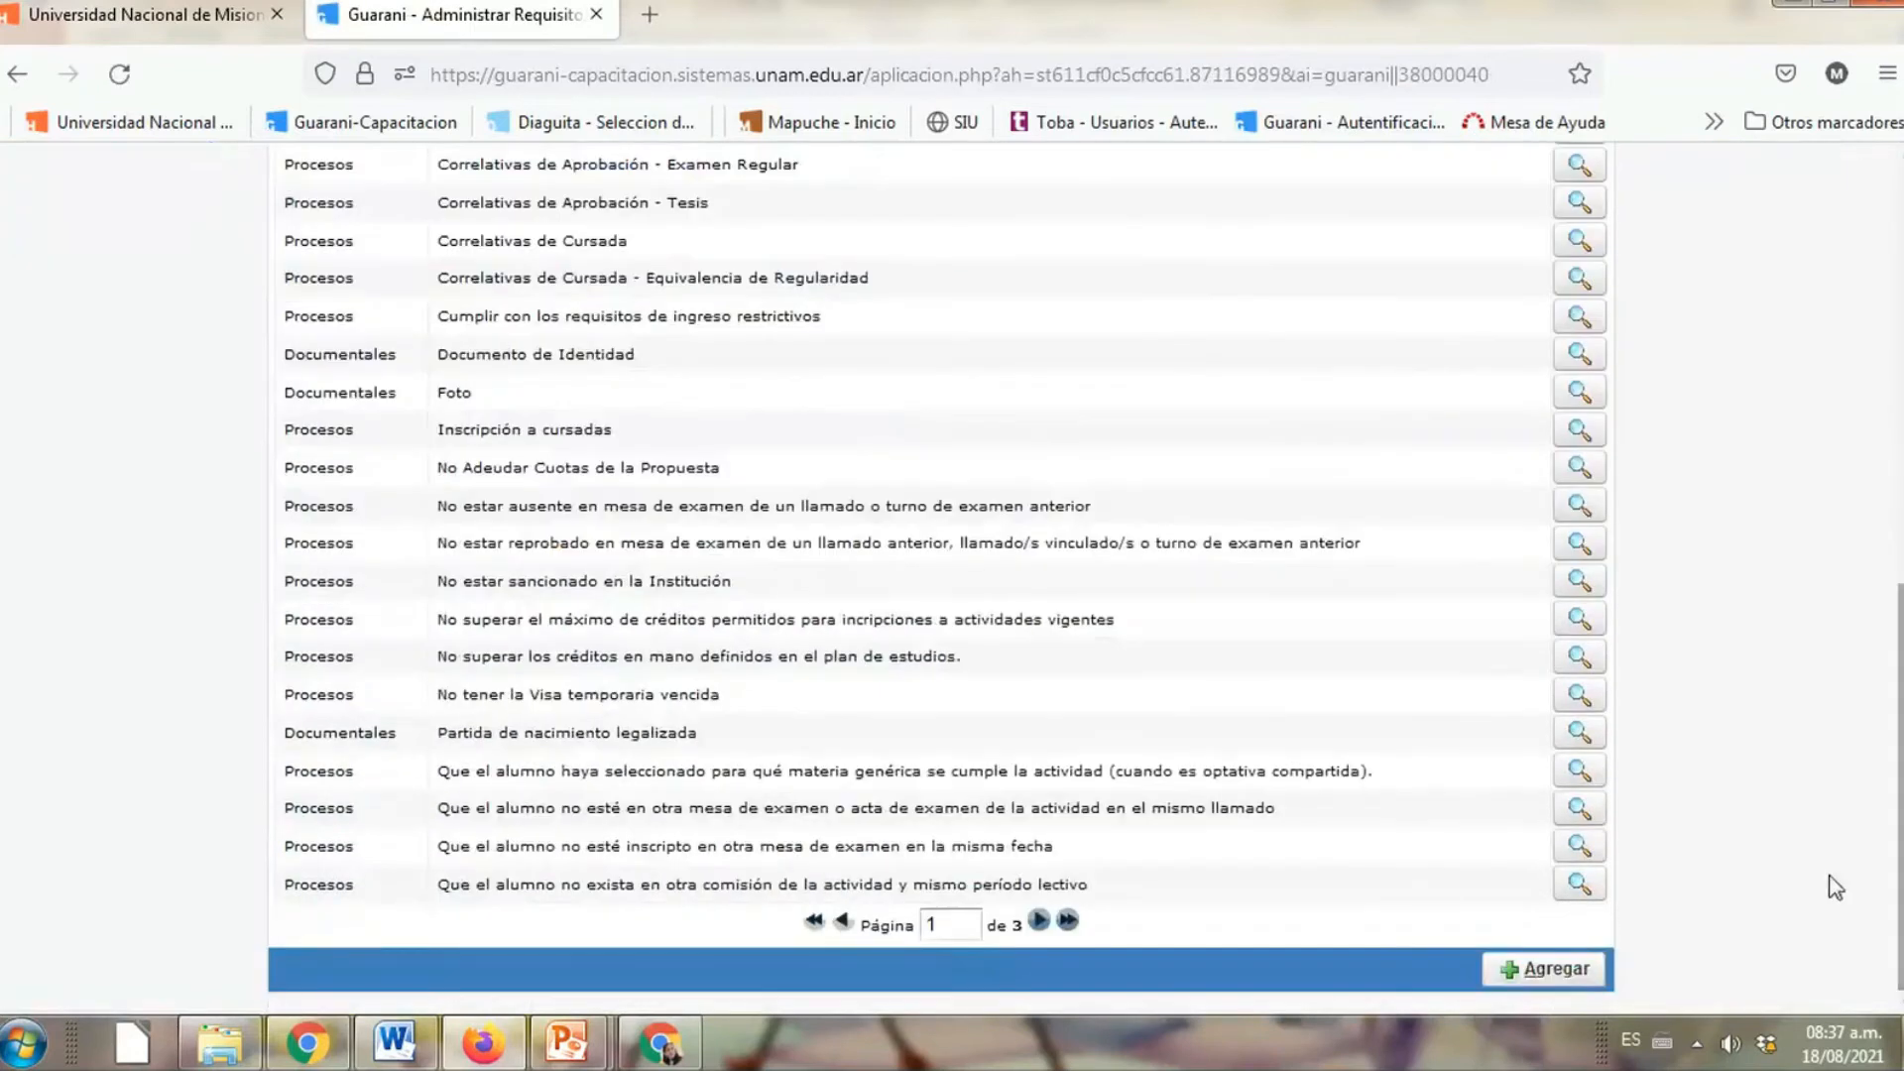
left_click(1557, 967)
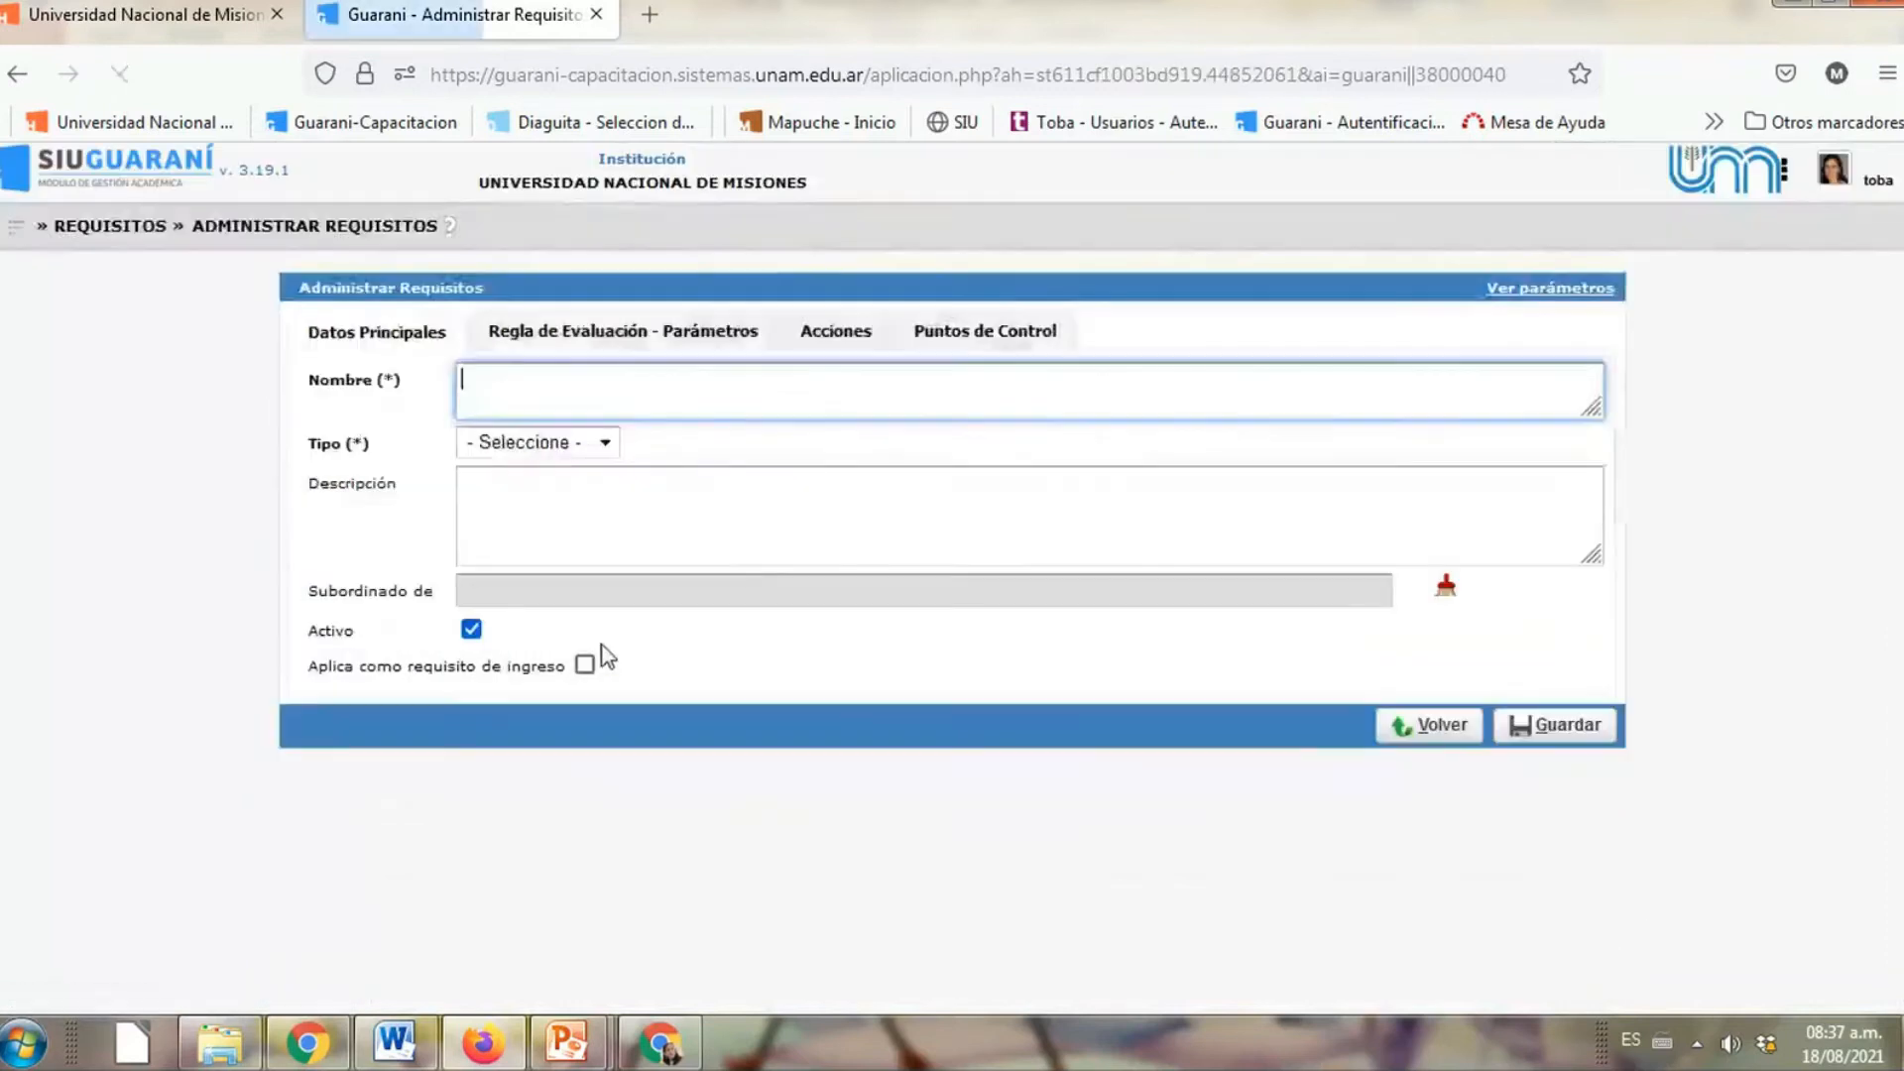
left_click(499, 448)
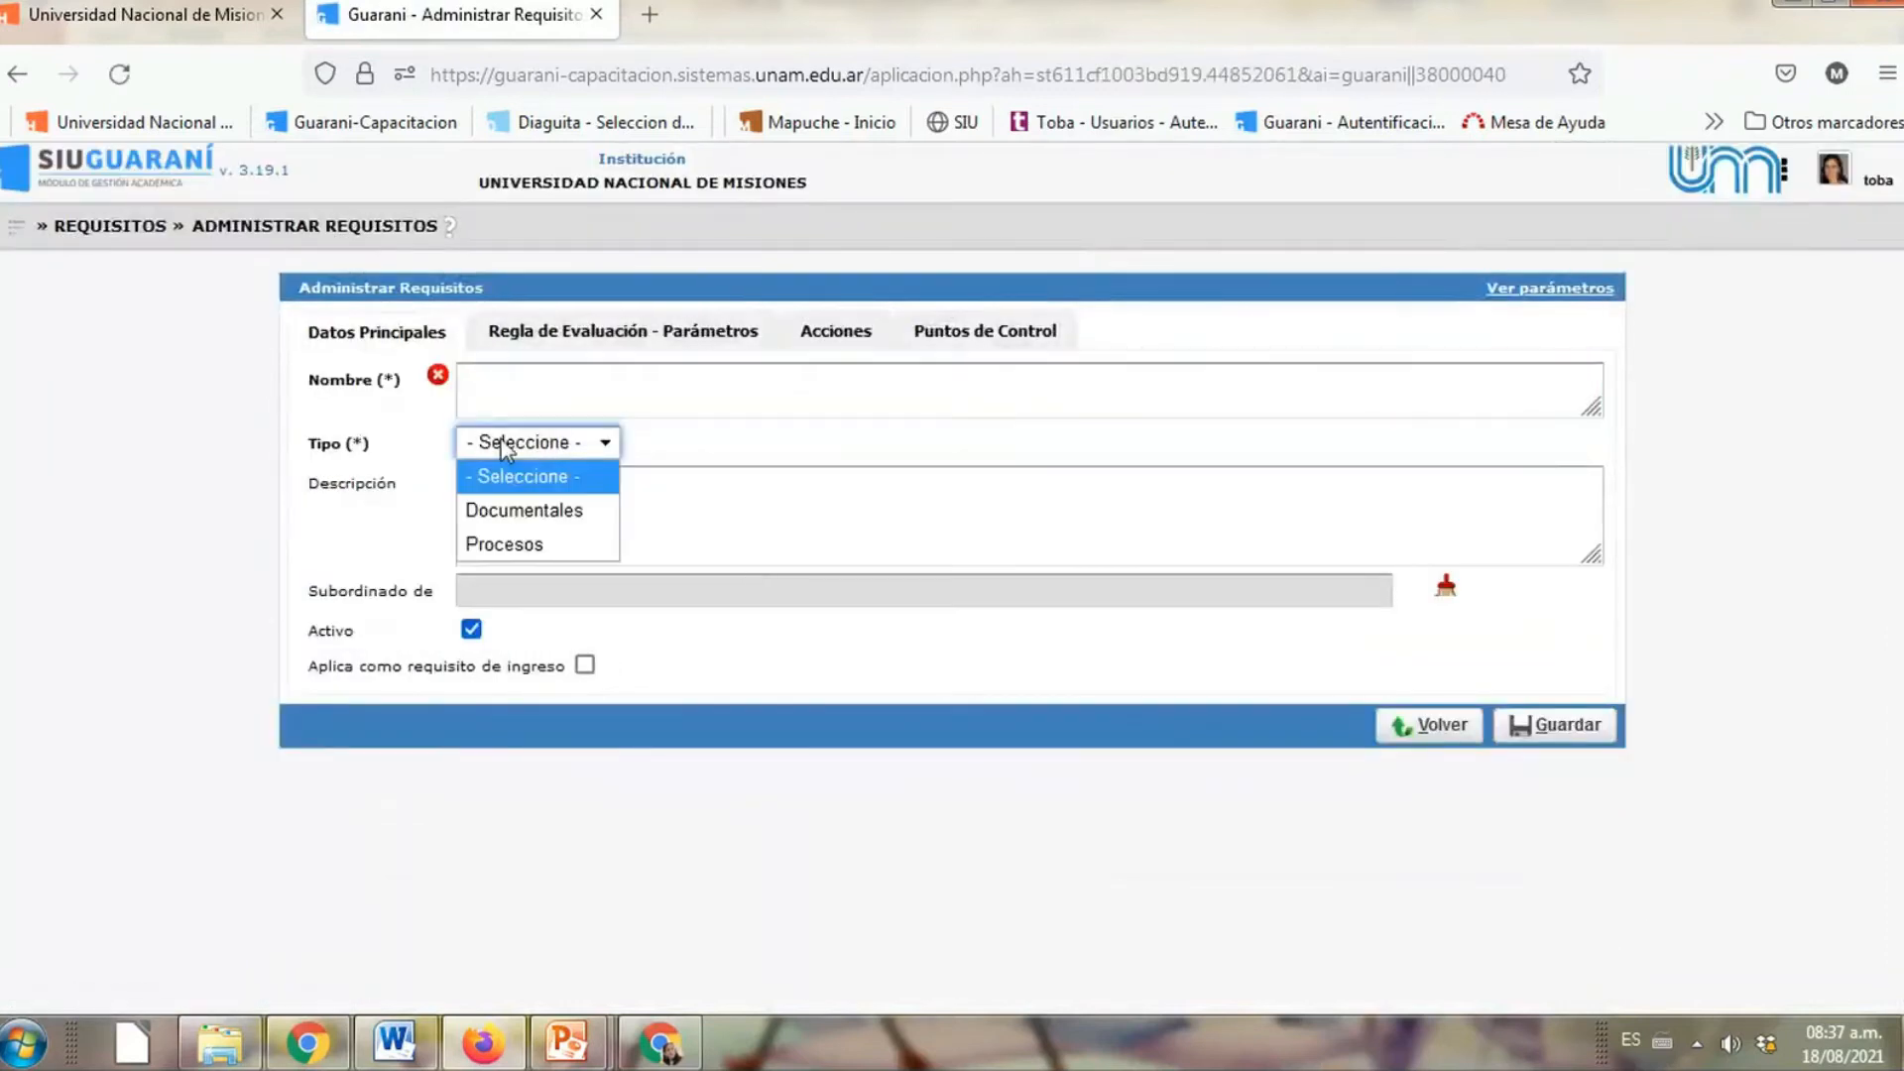
left_click(520, 520)
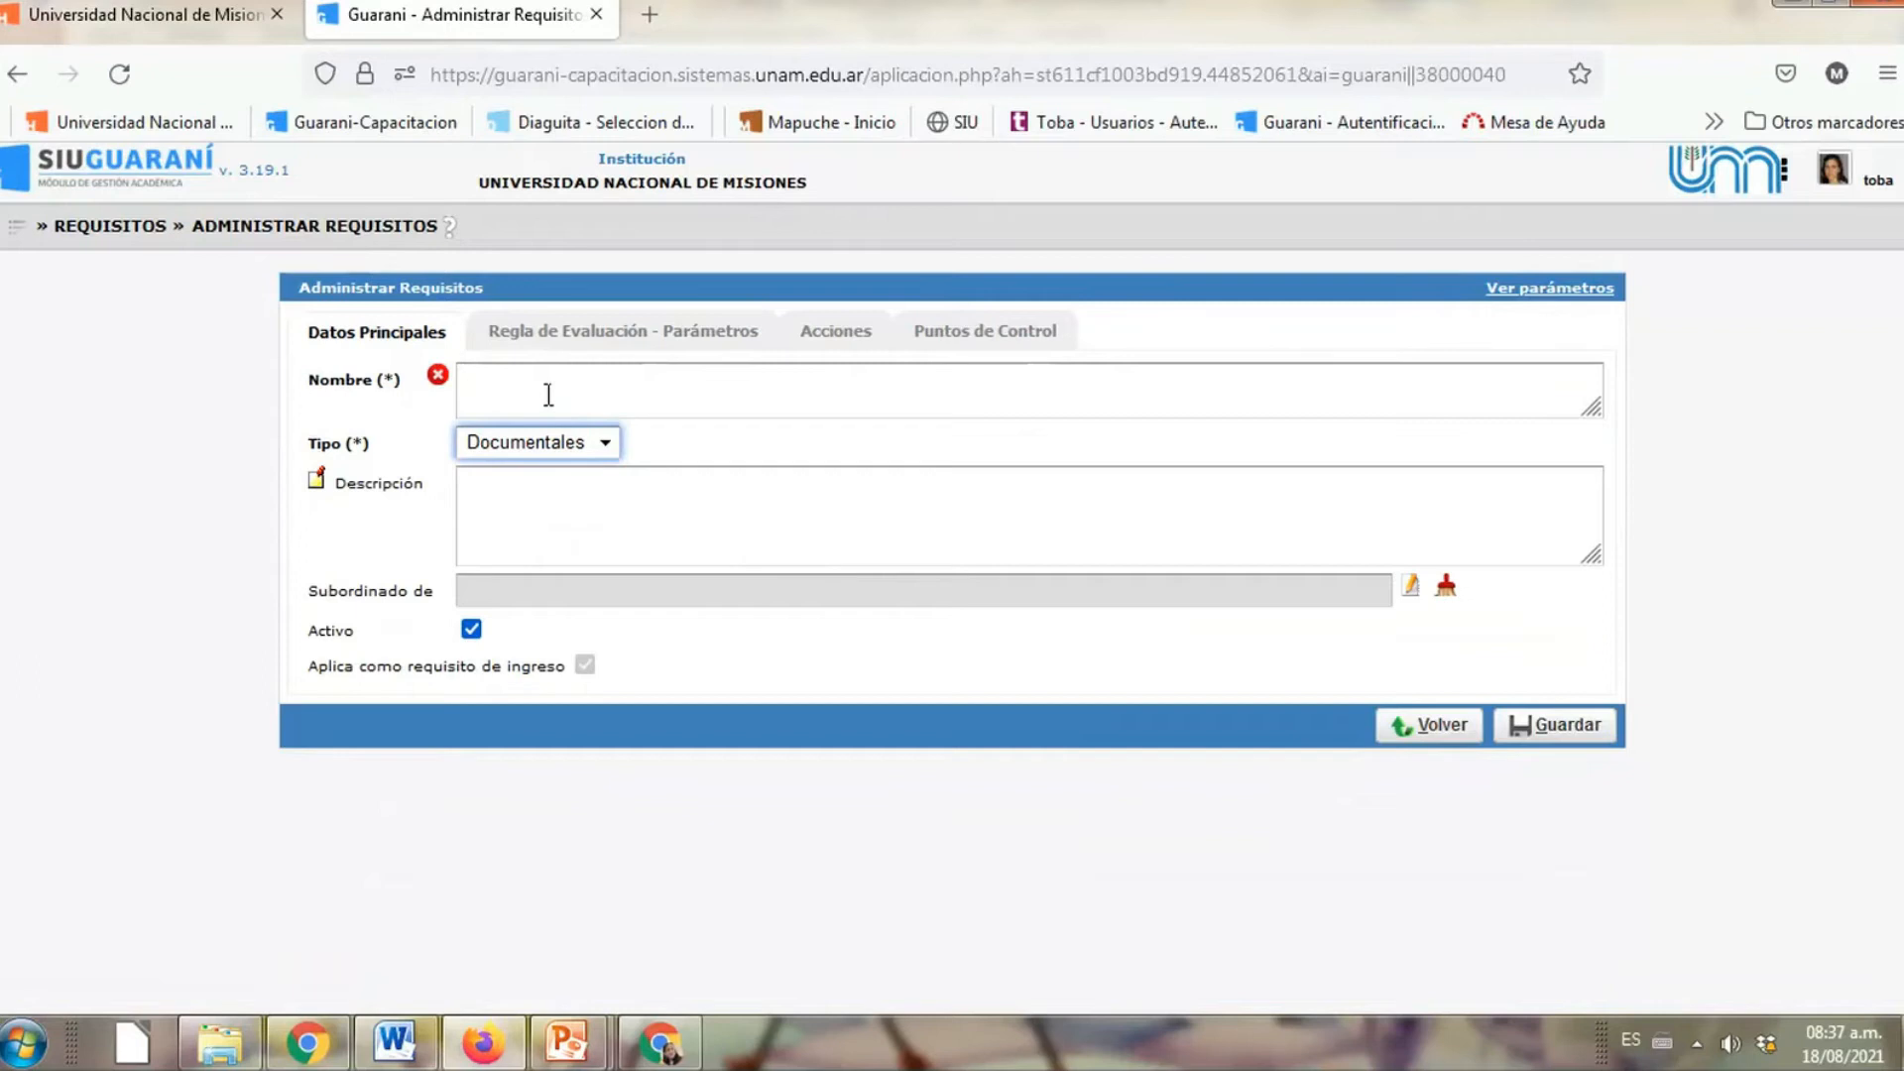
left_click(615, 663)
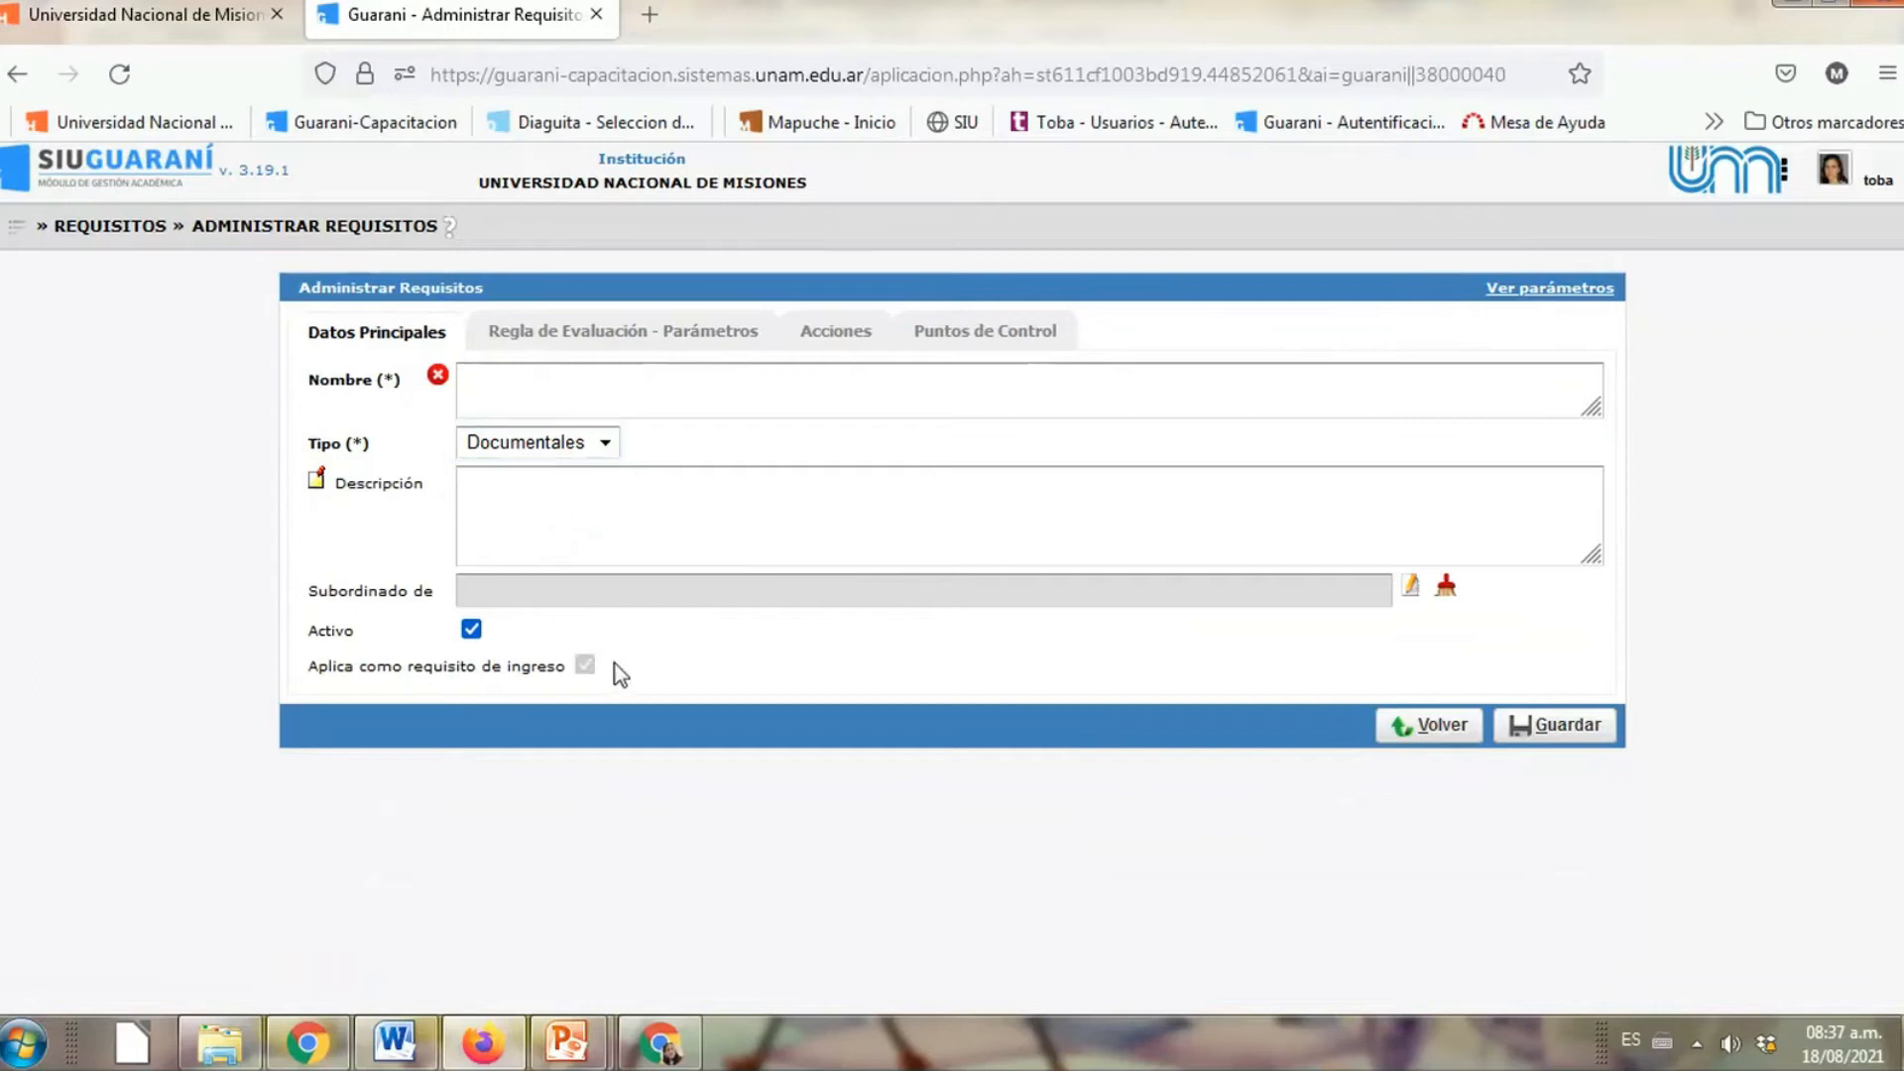
left_click(541, 481)
left_click(540, 411)
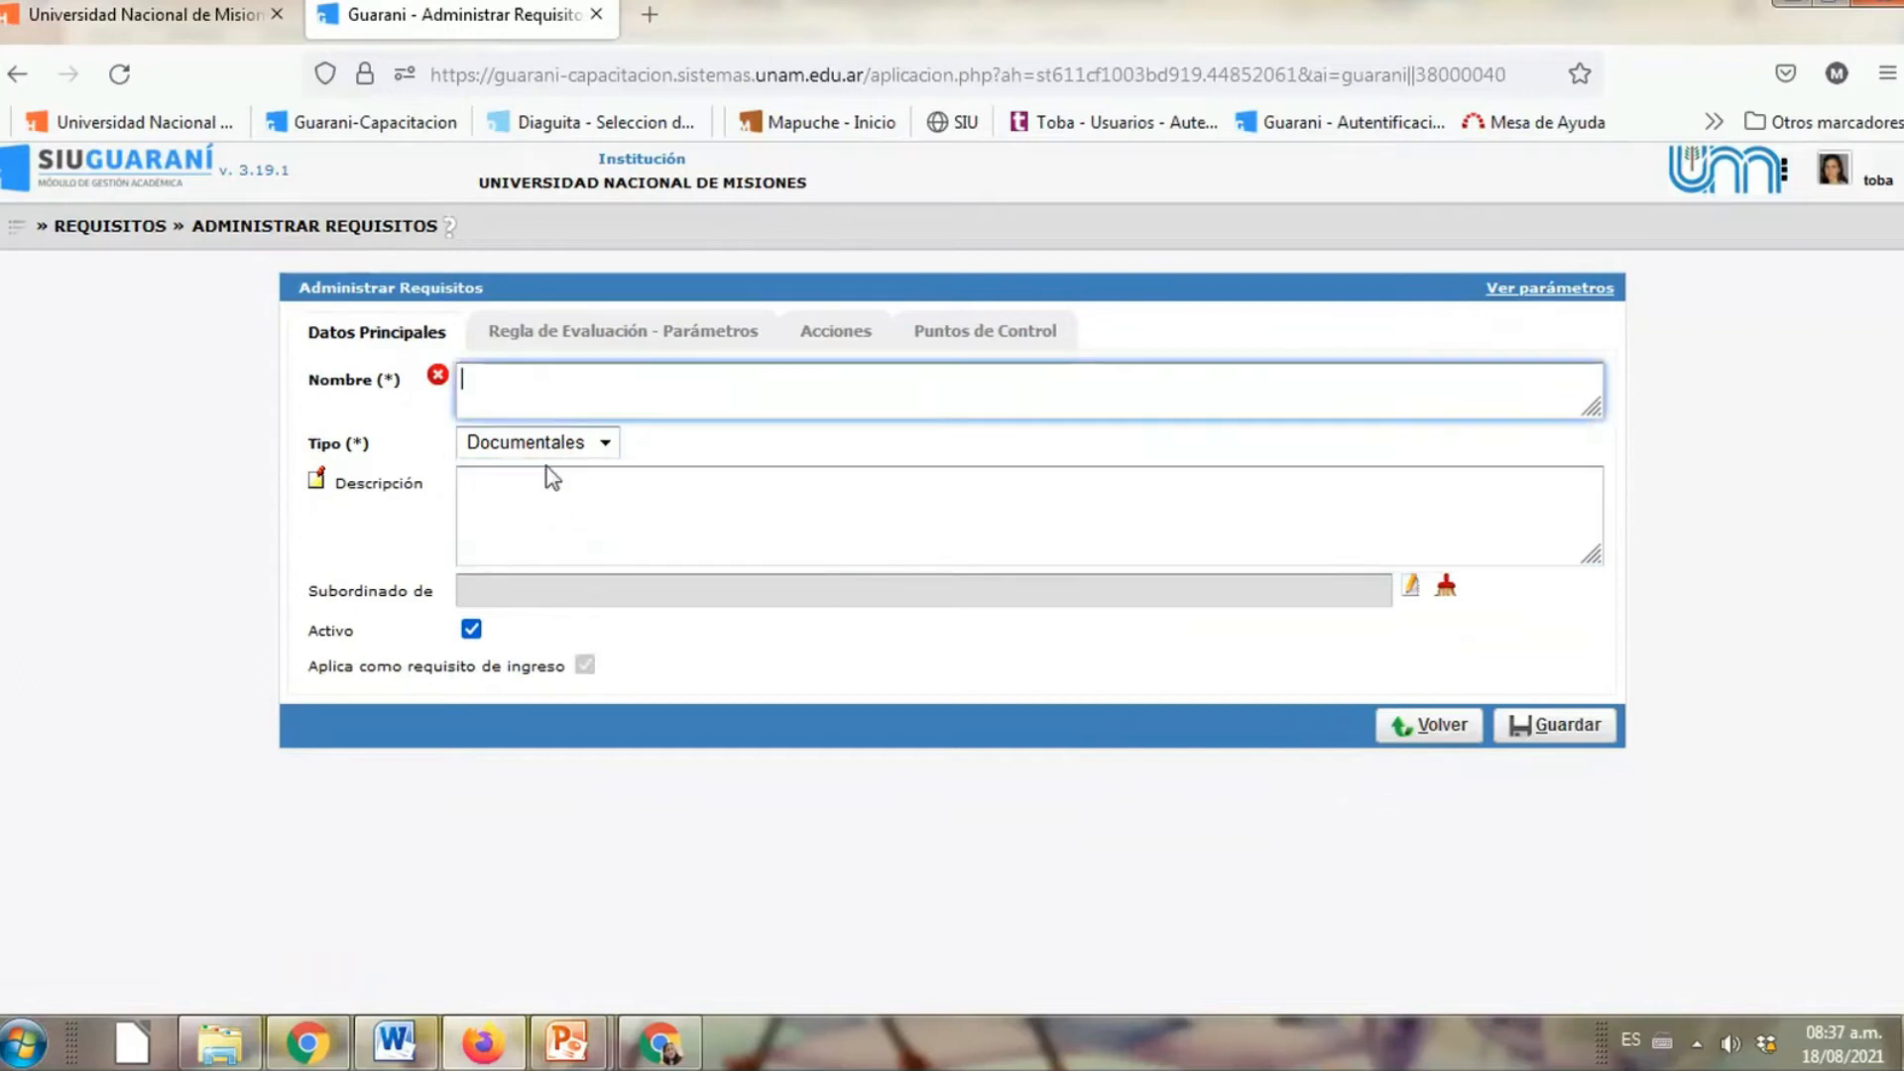
left_click(541, 663)
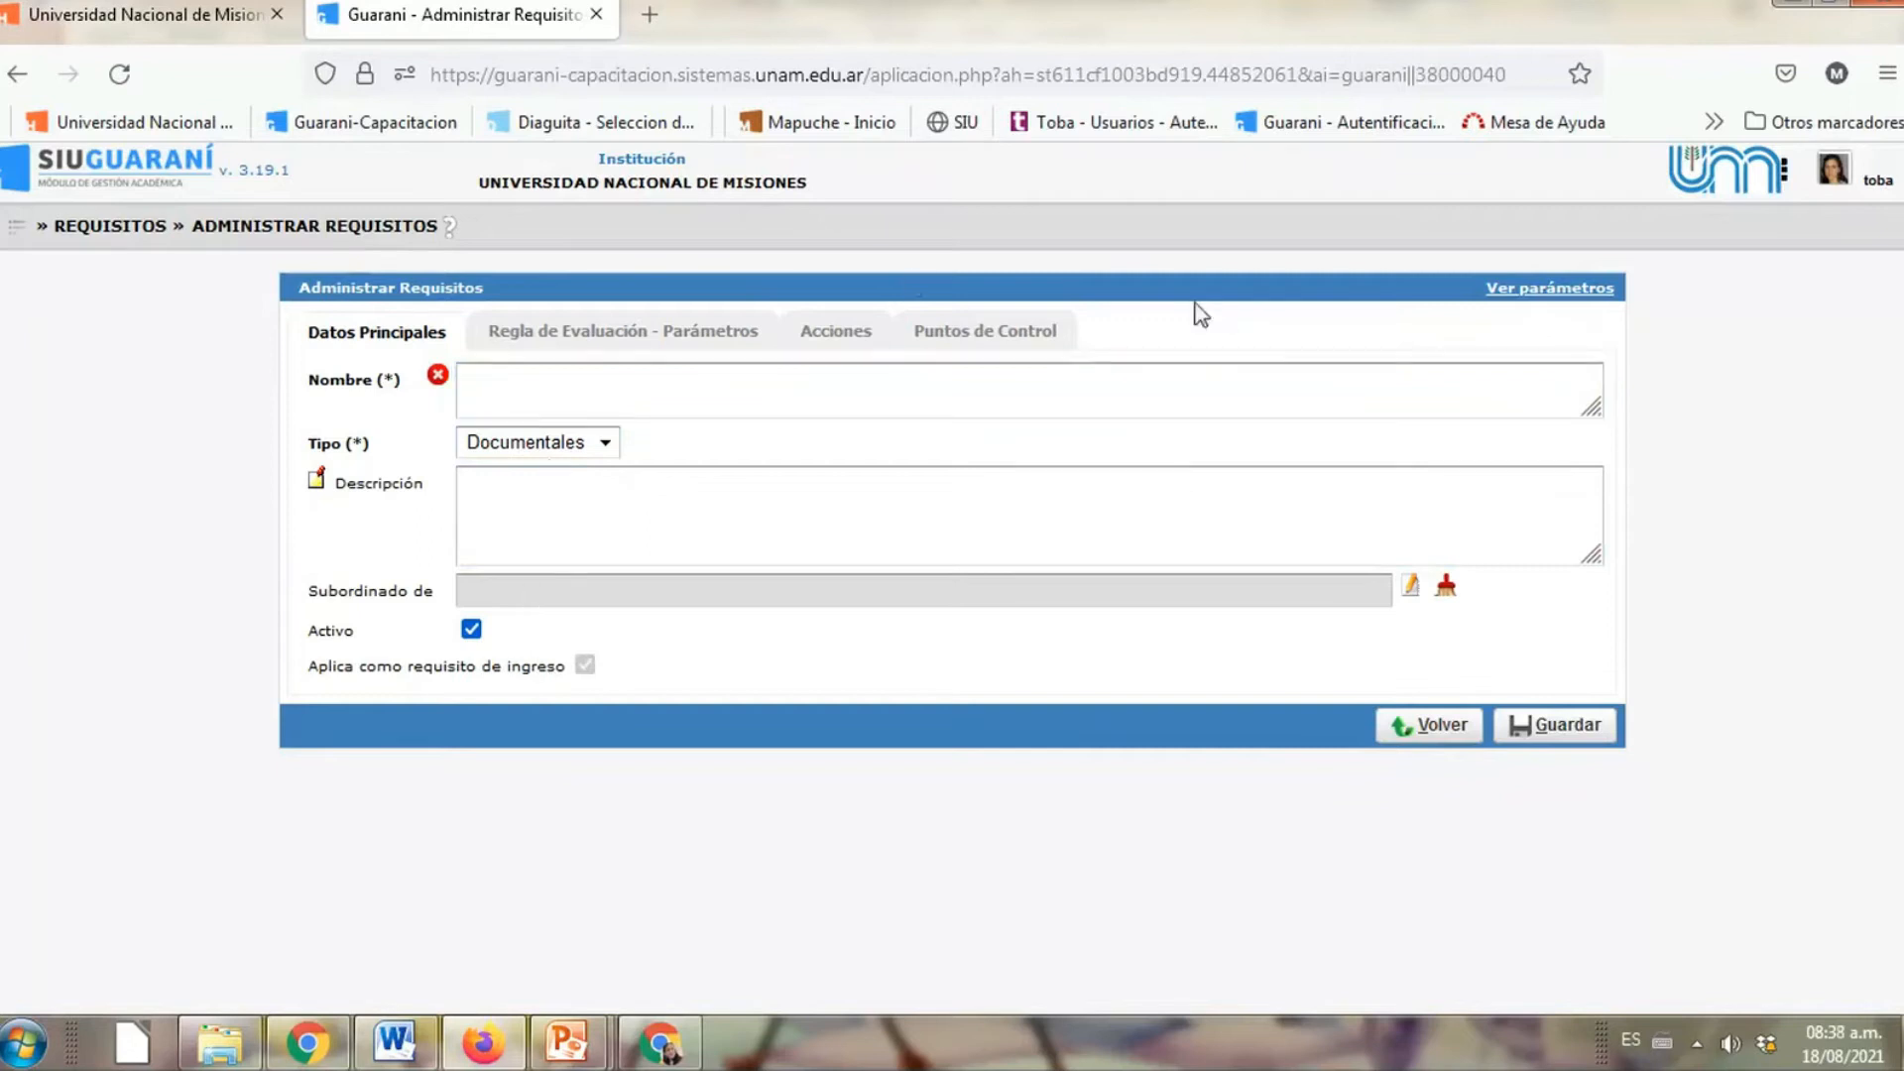
Name the new requirement "Constancia titulo universitario en trámite"
left_click(575, 407)
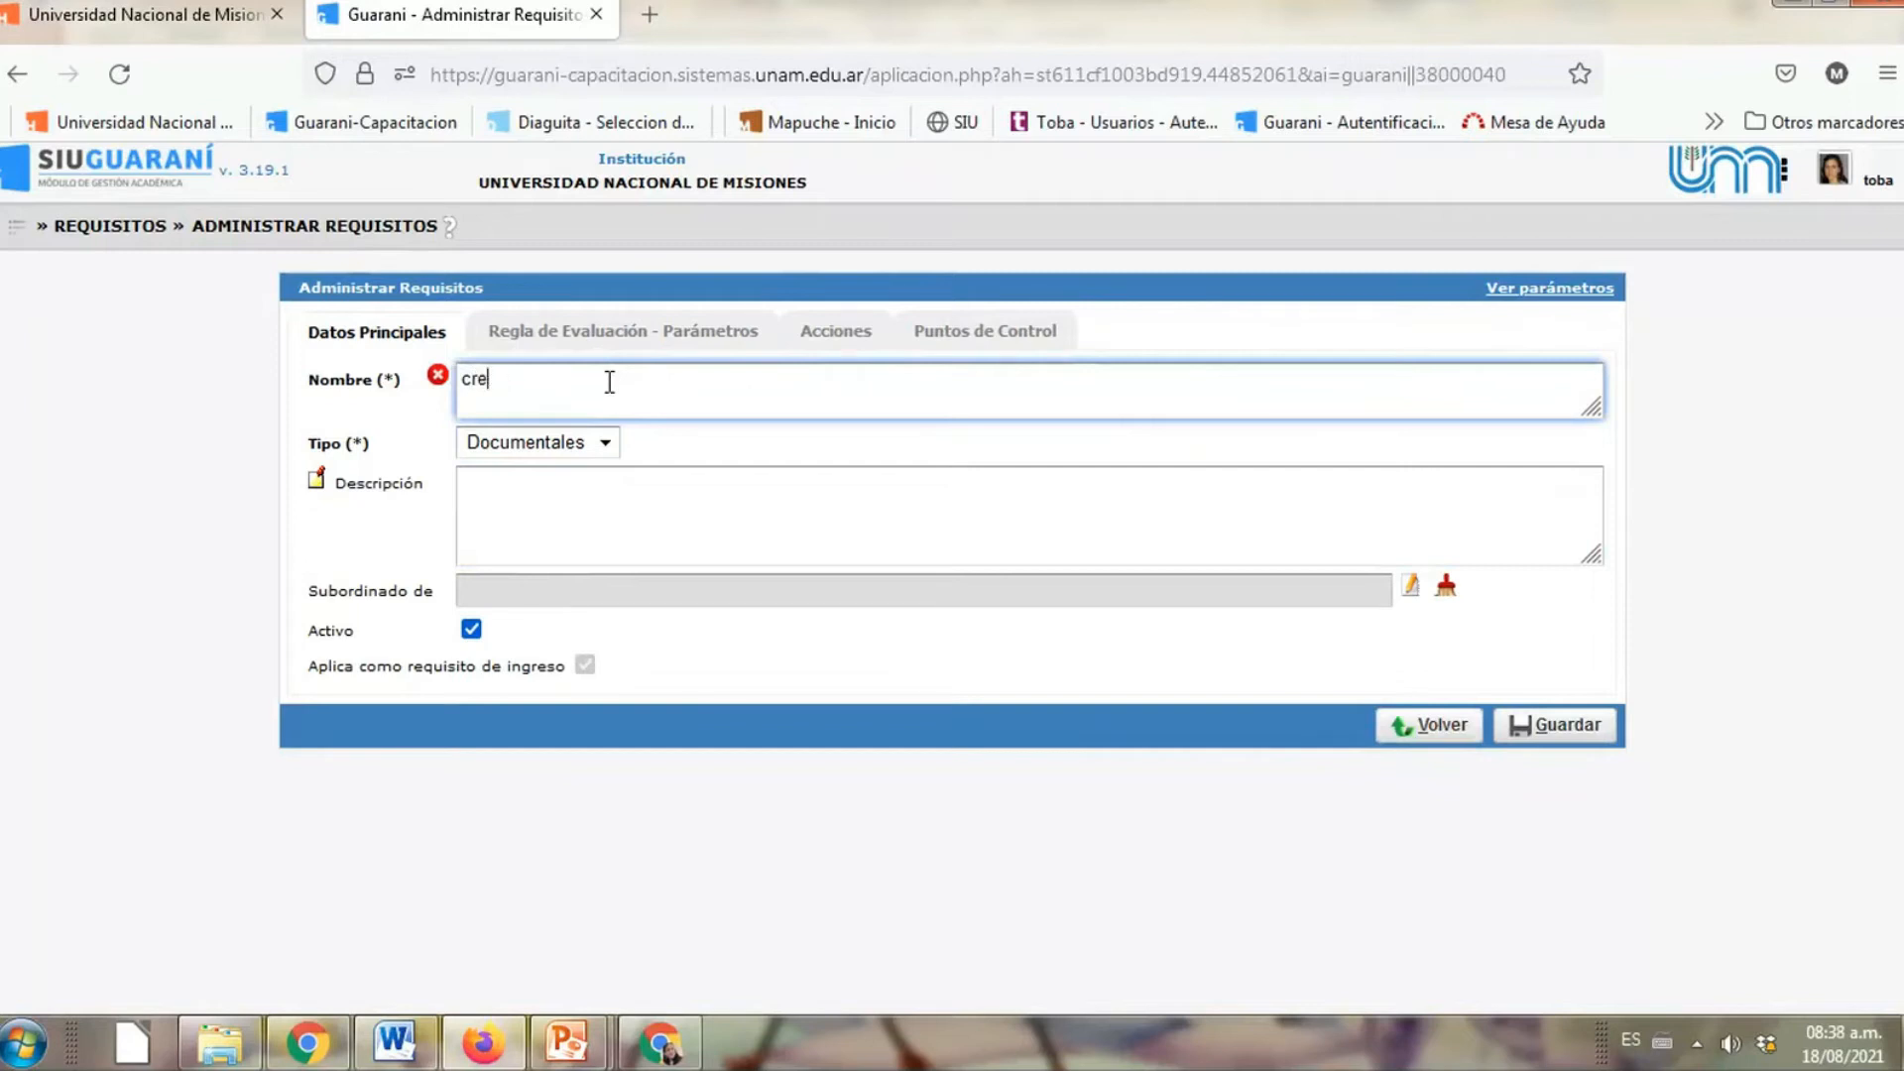
type("cosntancia de a")
key("BackSpace")
type("c")
key("BackSpace")
key("BackSpace")
key("ctrl+a")
type("C")
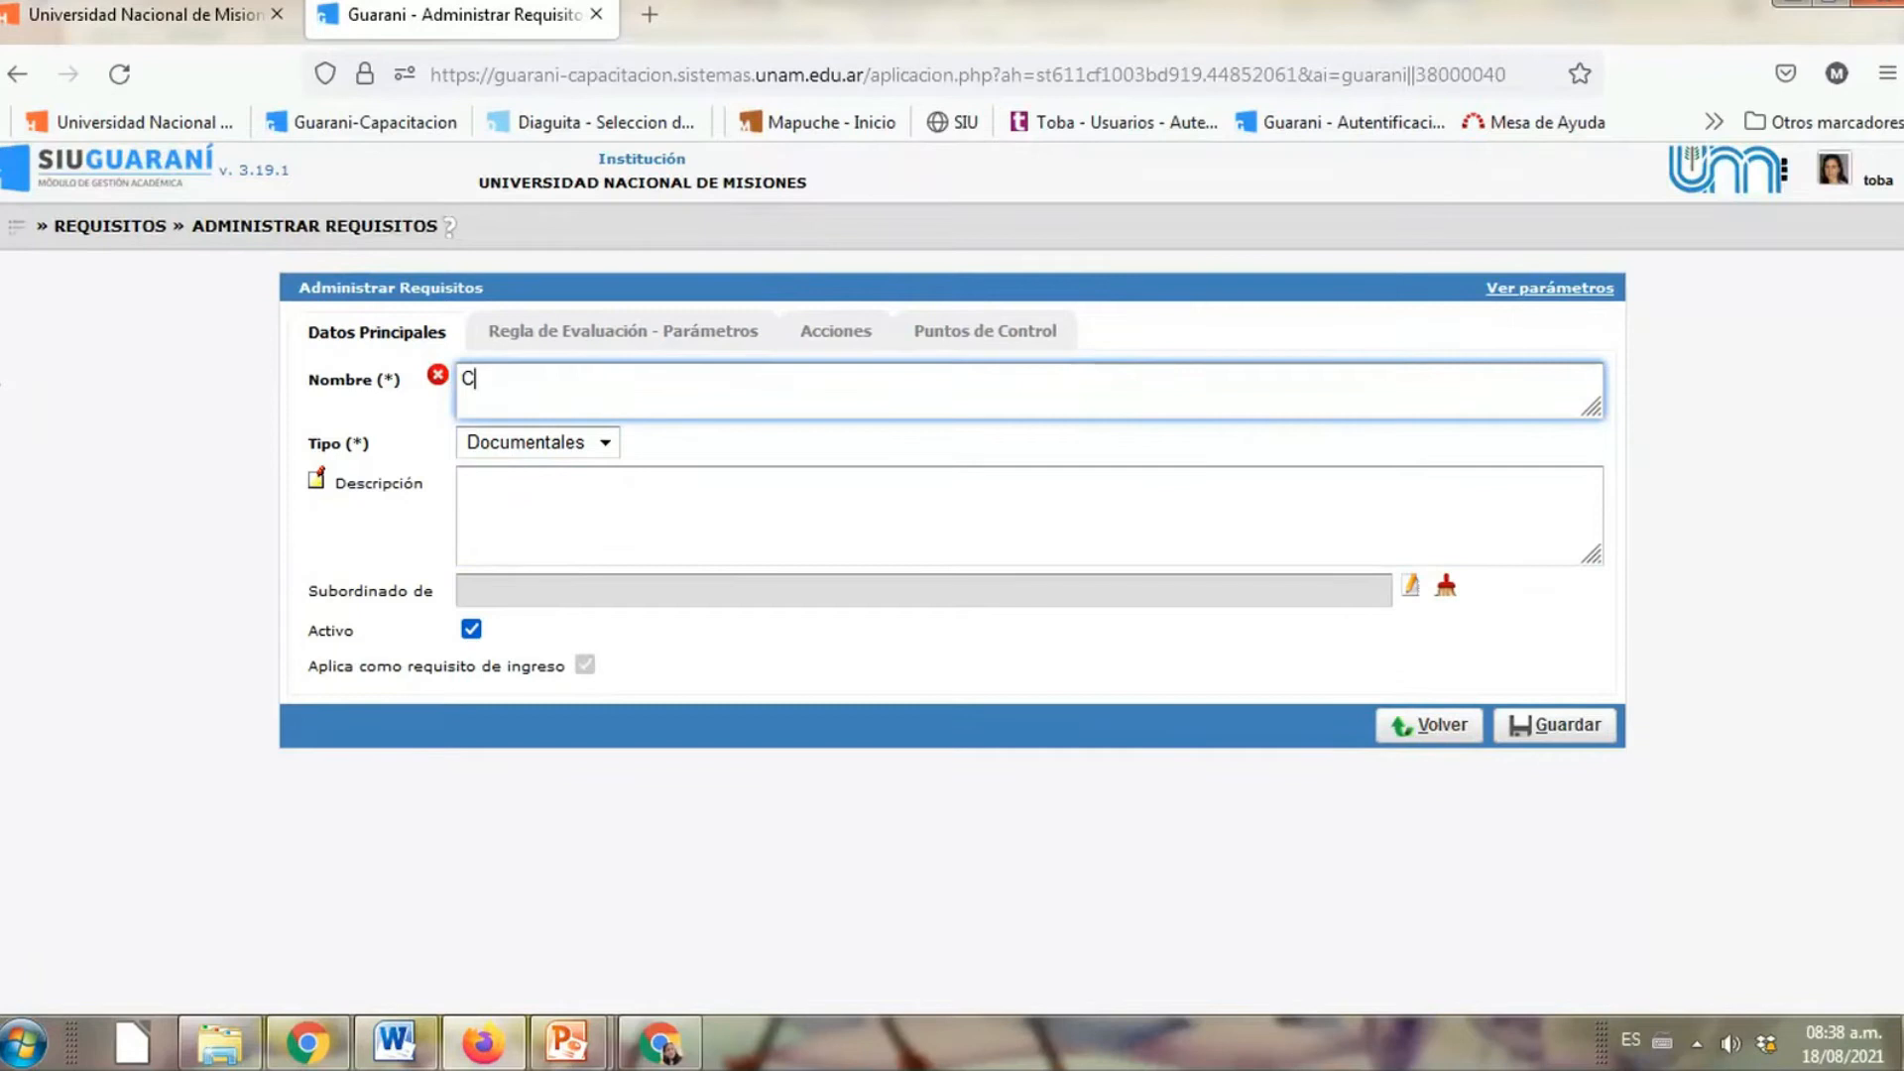
type("onstancia titulo universita")
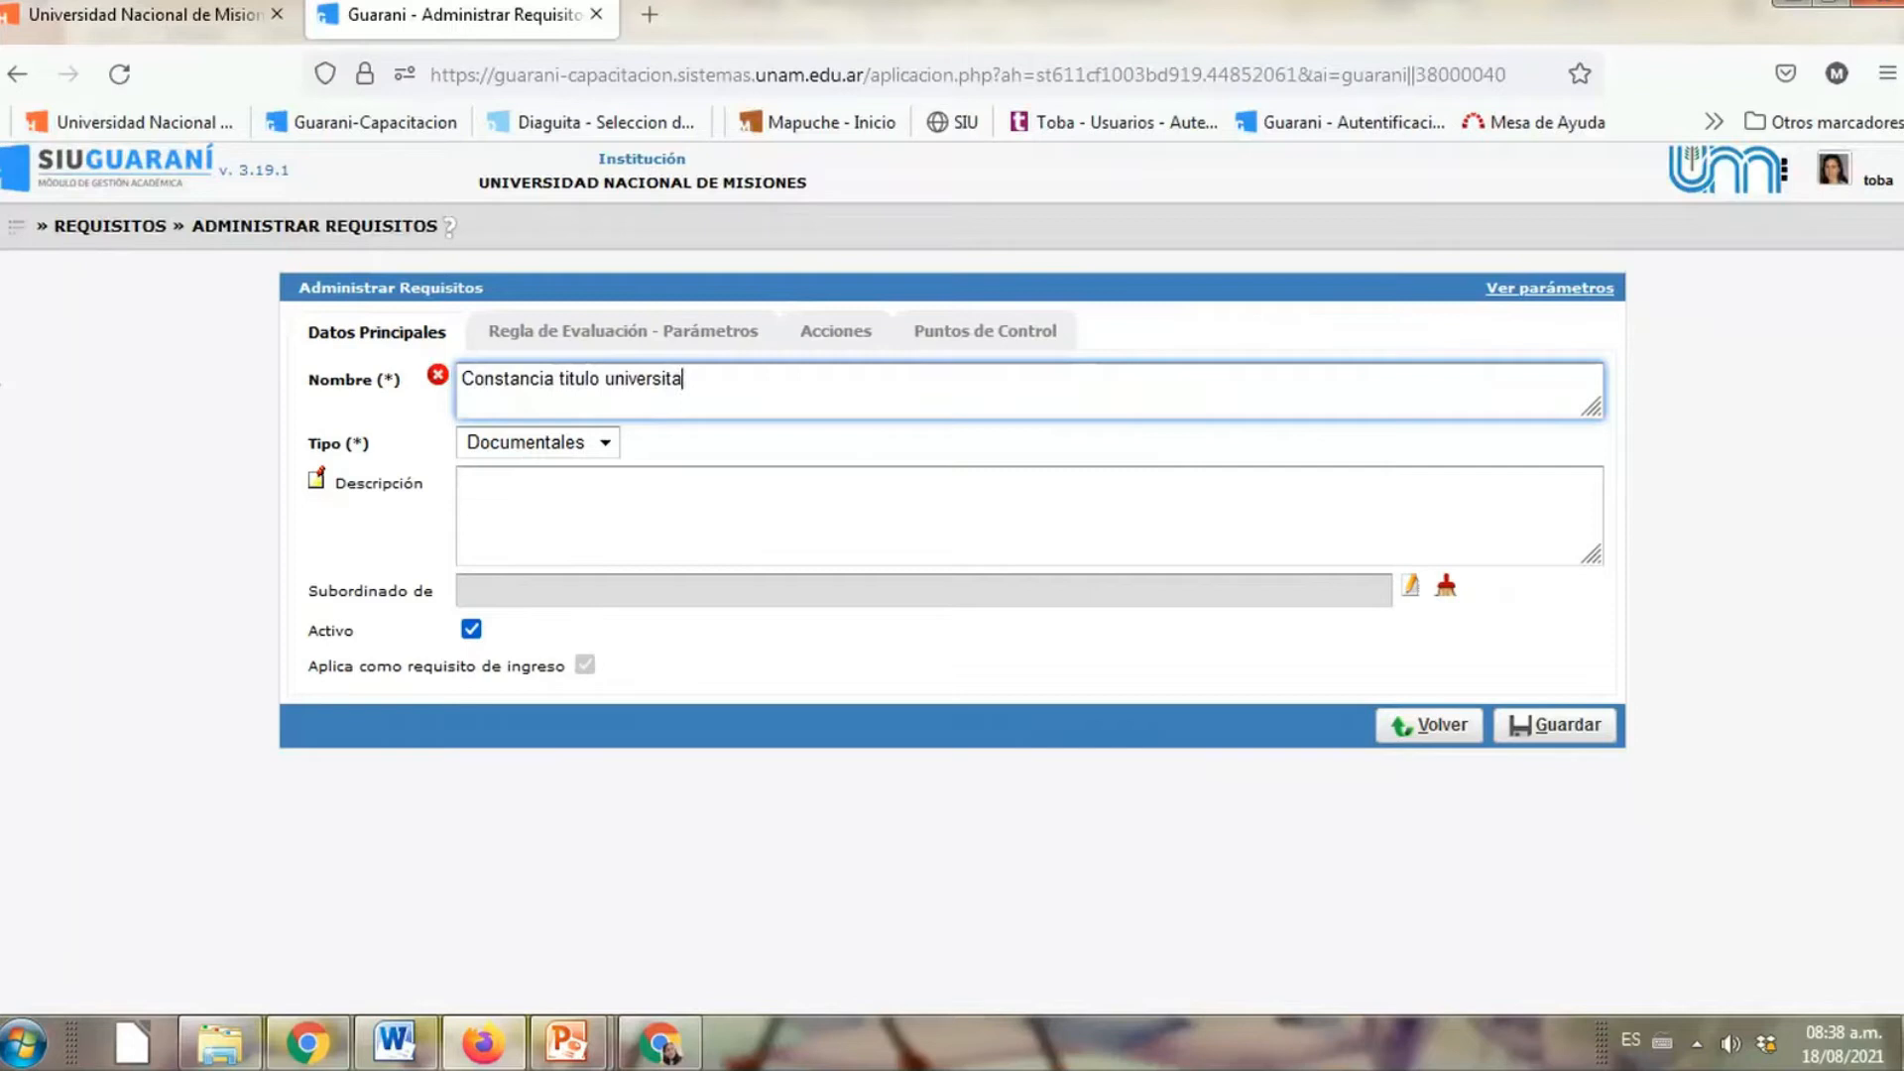
type("en")
Copy the new requirement's name, Constancia titulo universitario en trámite, into its description
left_click_drag(863, 383, 192, 370)
key("ctrl+c")
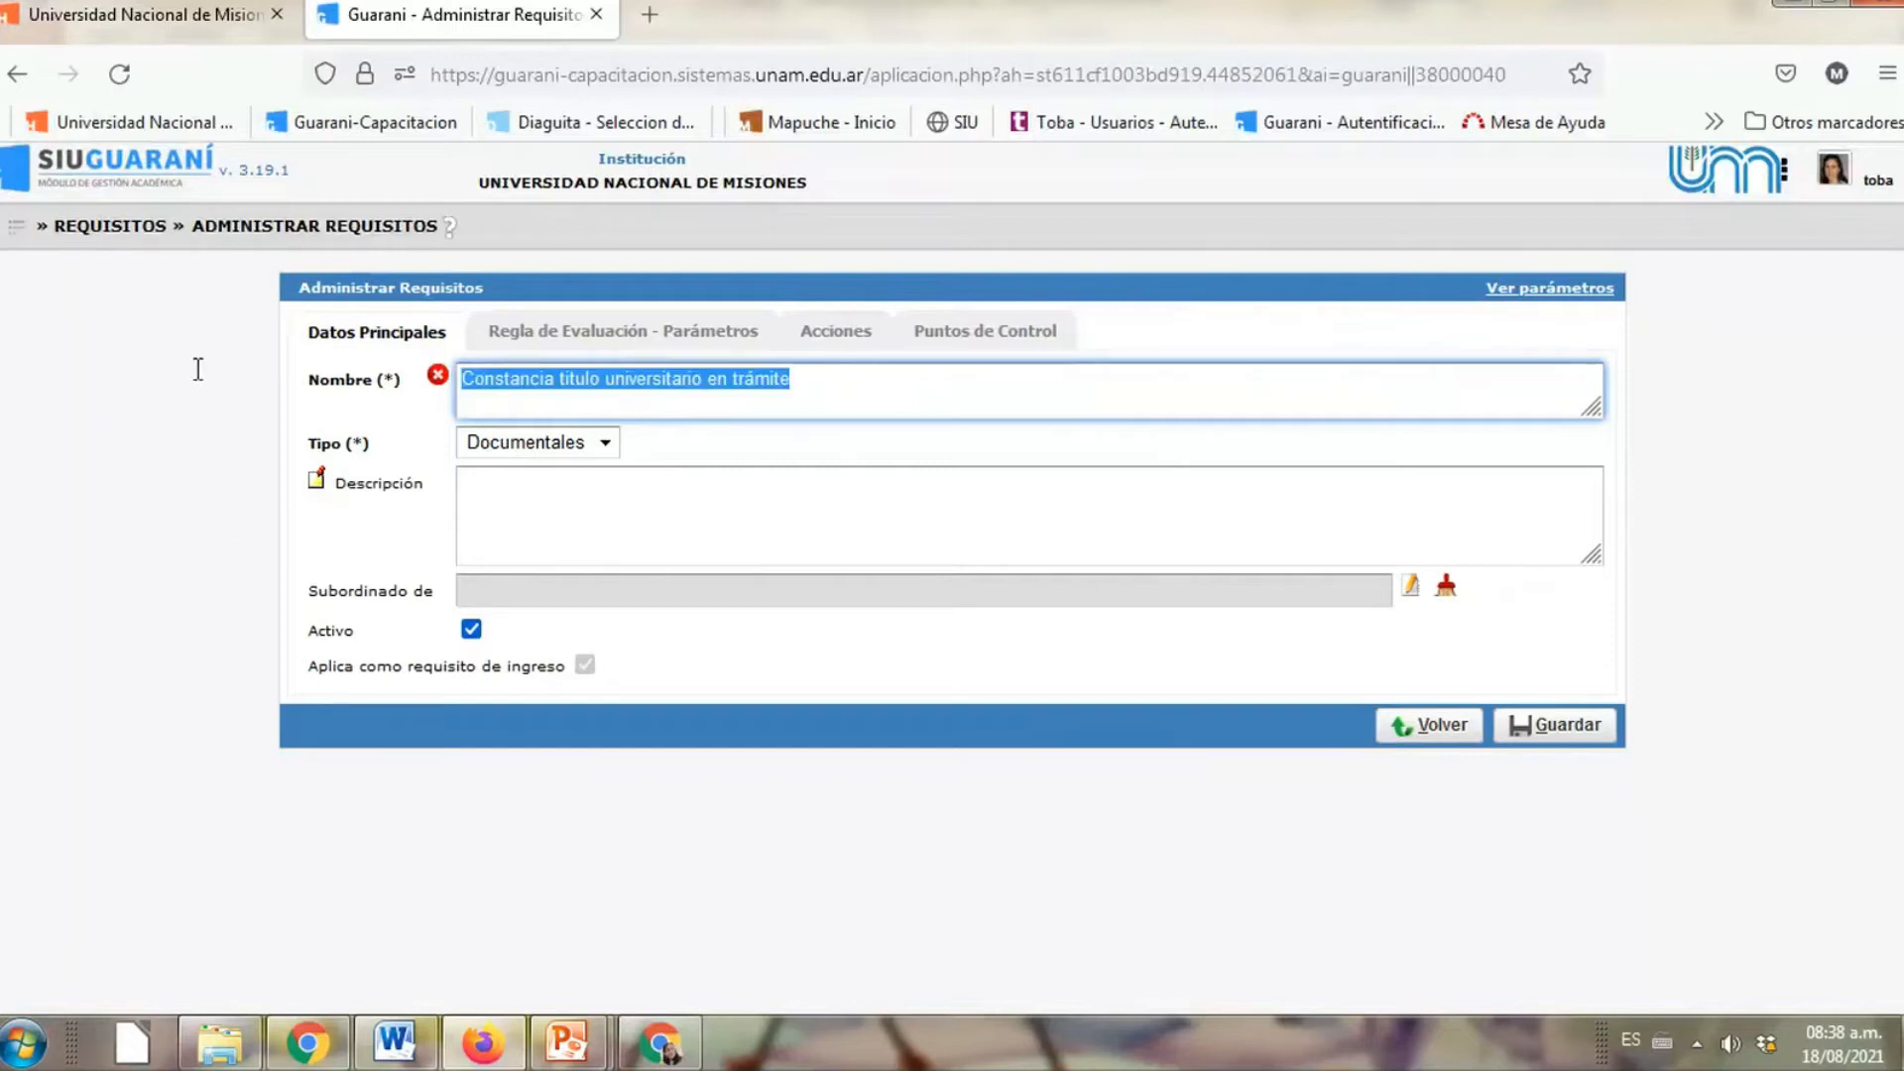
left_click(552, 529)
key("ctrl+v")
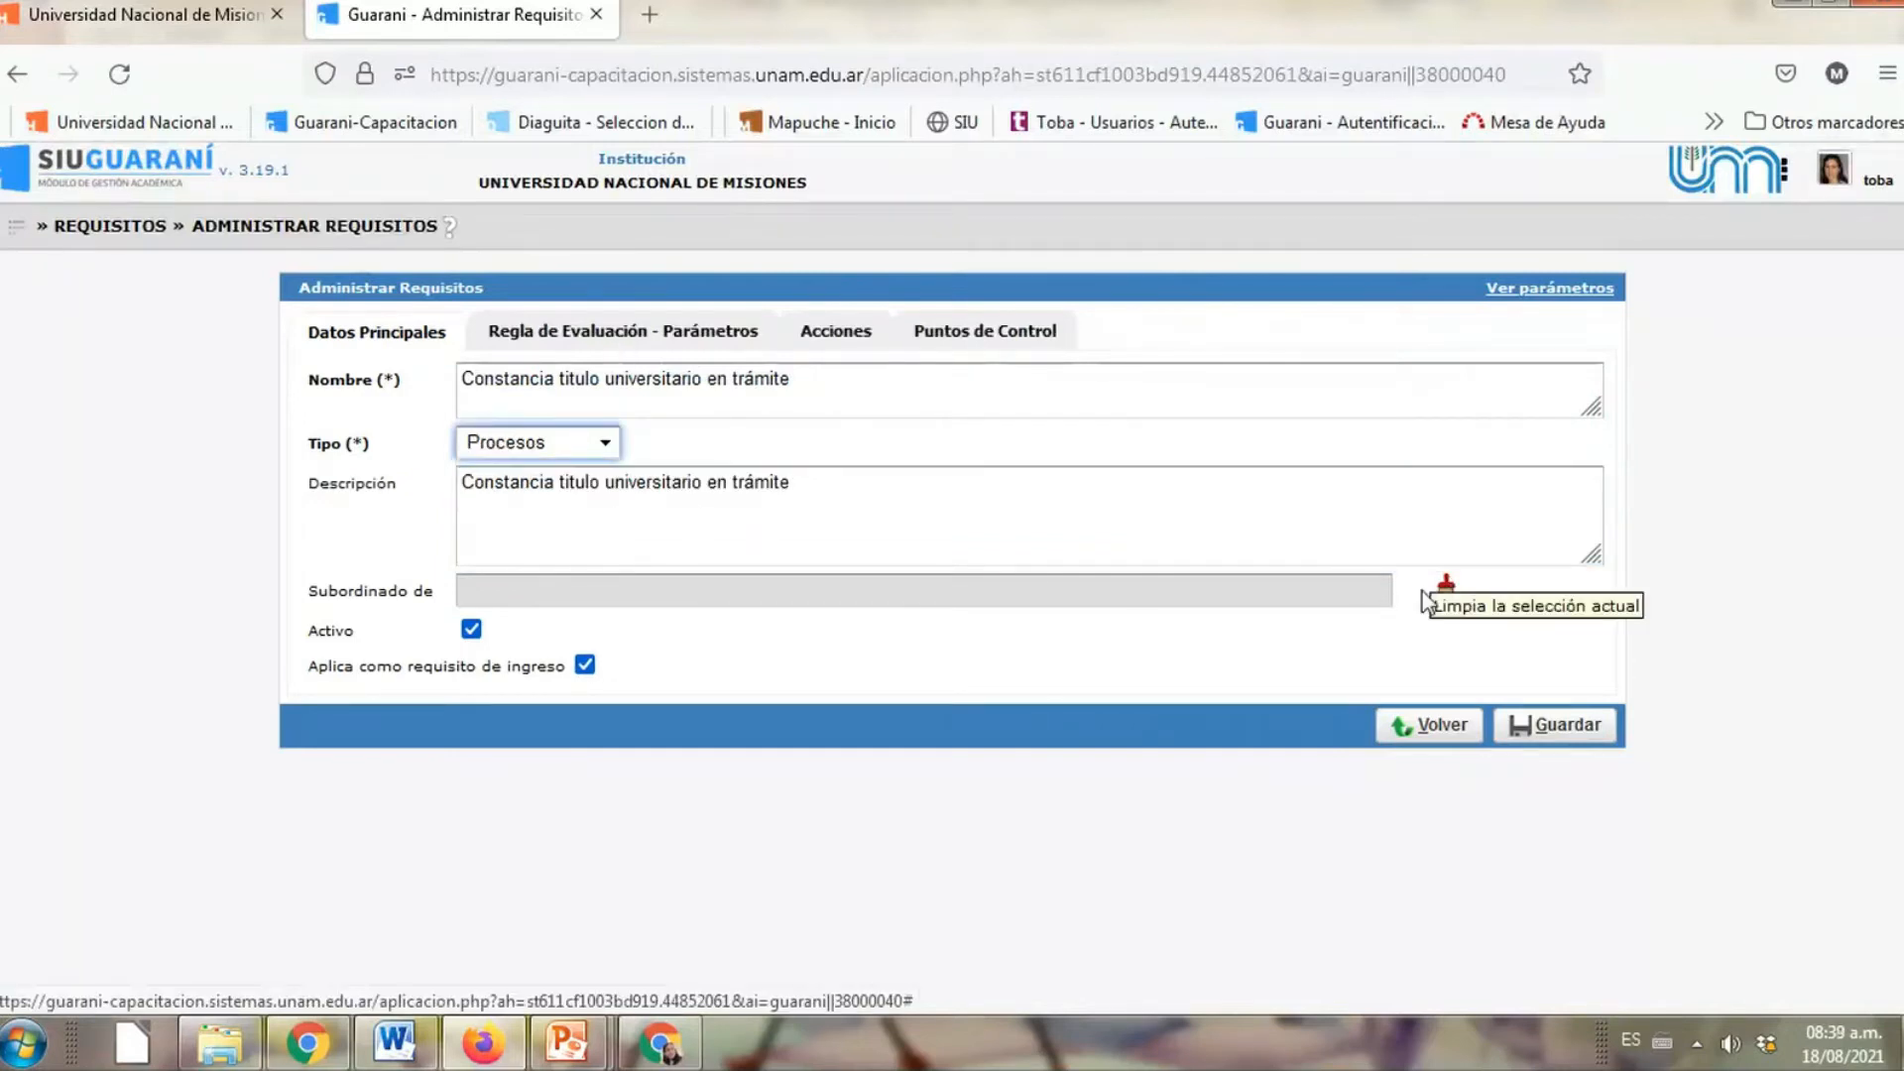
Set the requirement's type back to Documentales and choose Título de grado universitario legalizado as the general requirement it is subordinate to
left_click(540, 448)
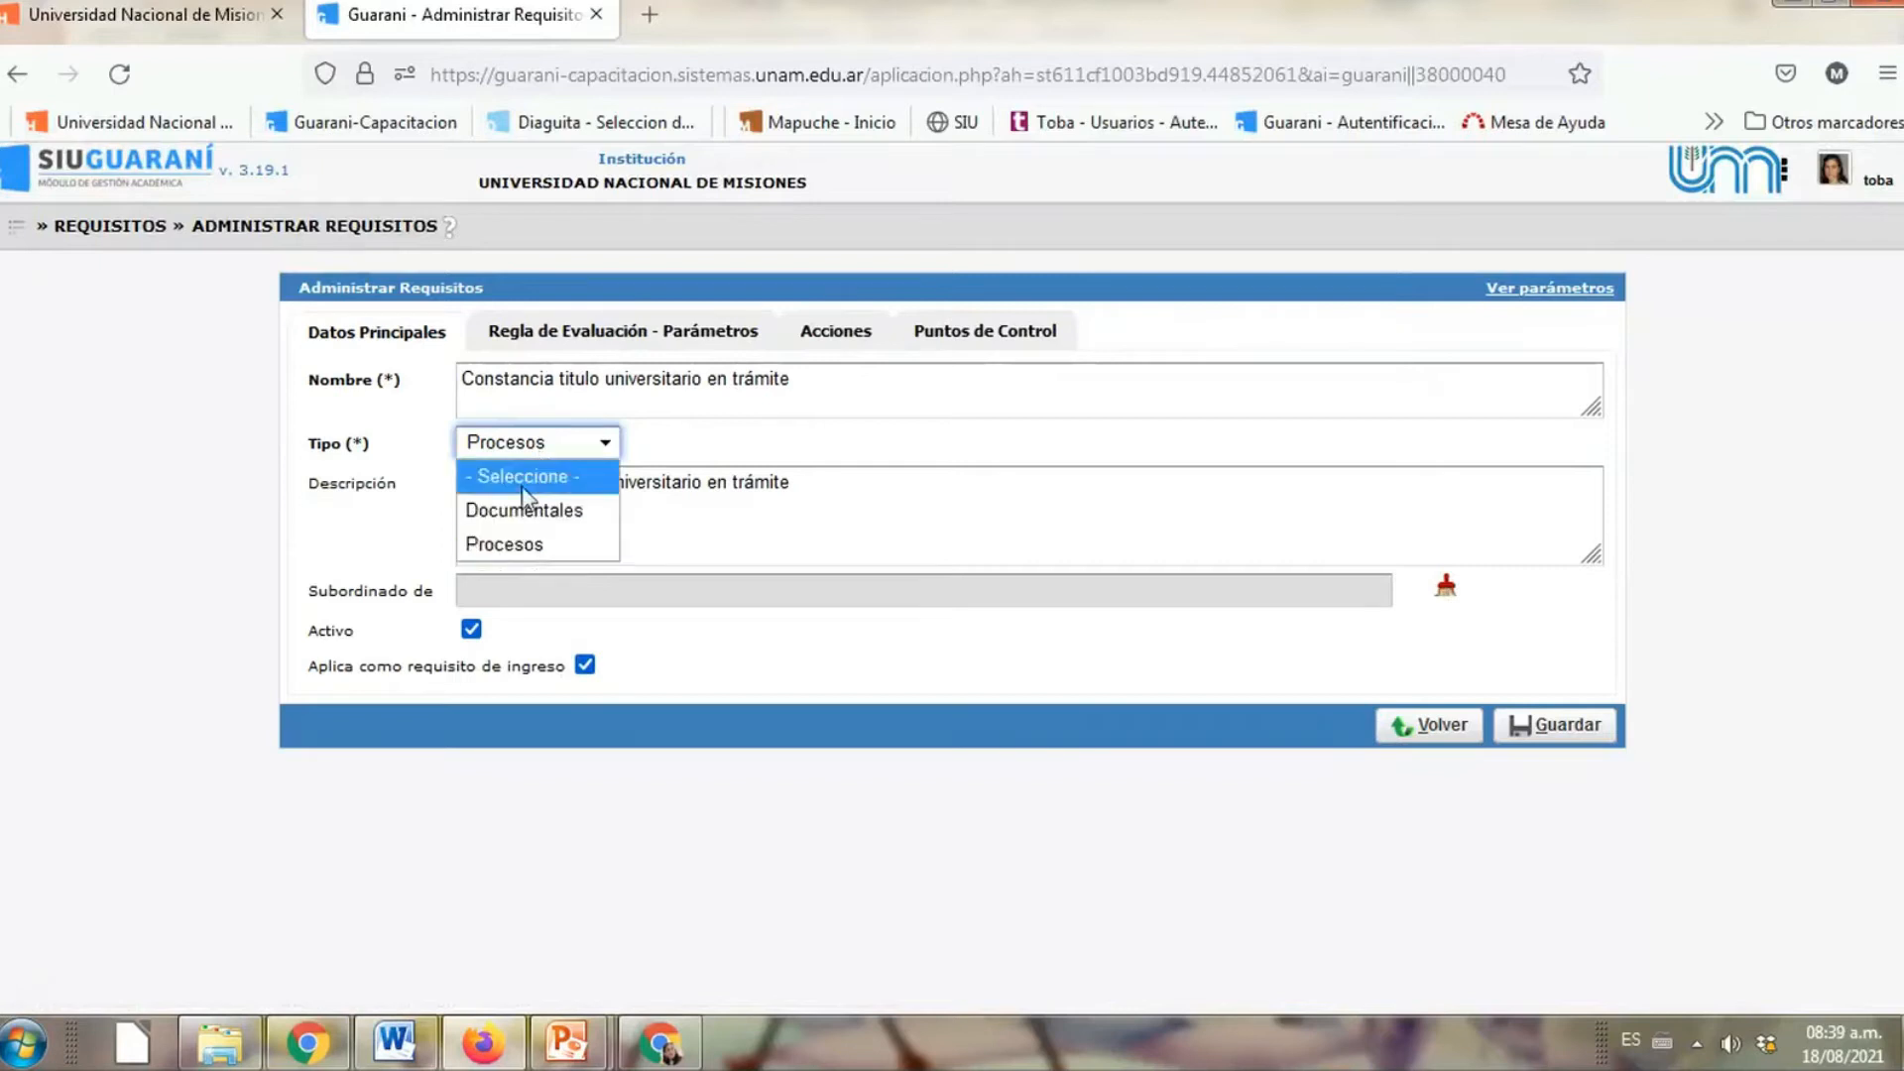
left_click(515, 509)
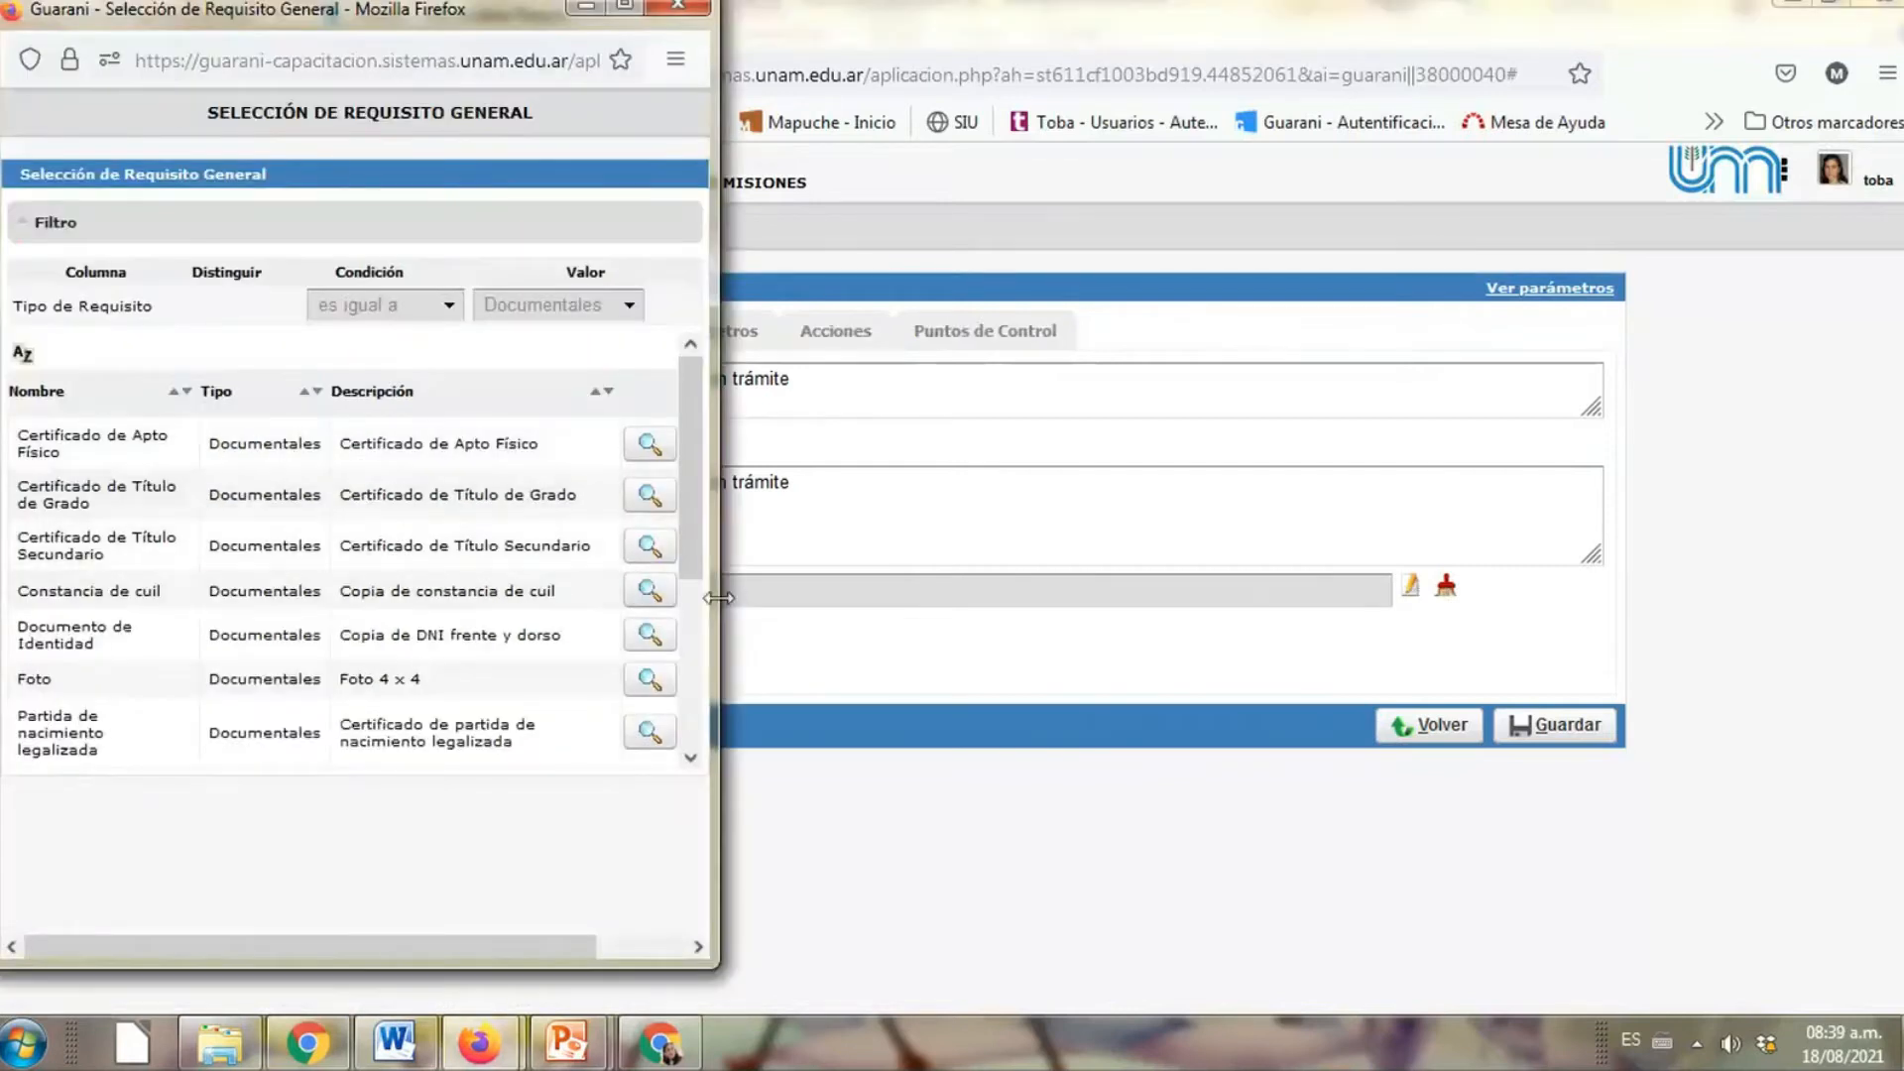
scroll(320, 519, "down", 3)
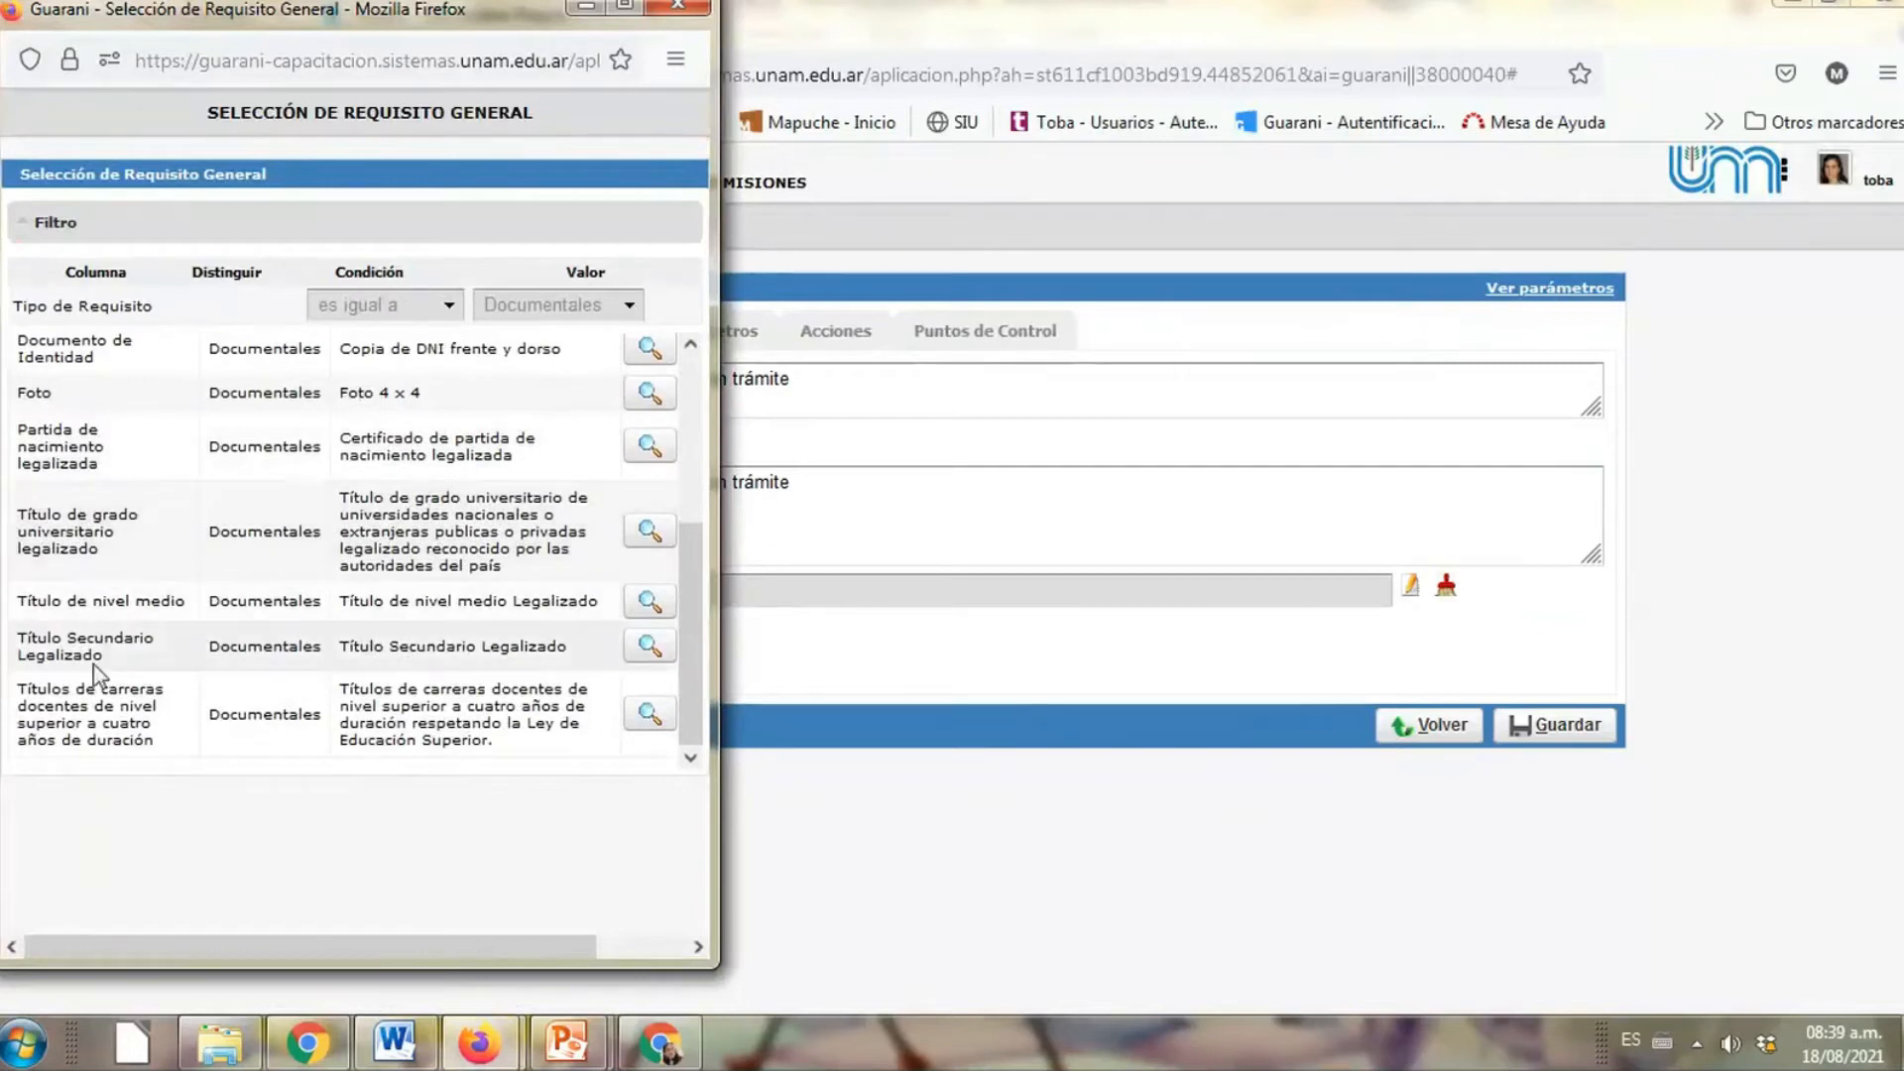
left_click(649, 531)
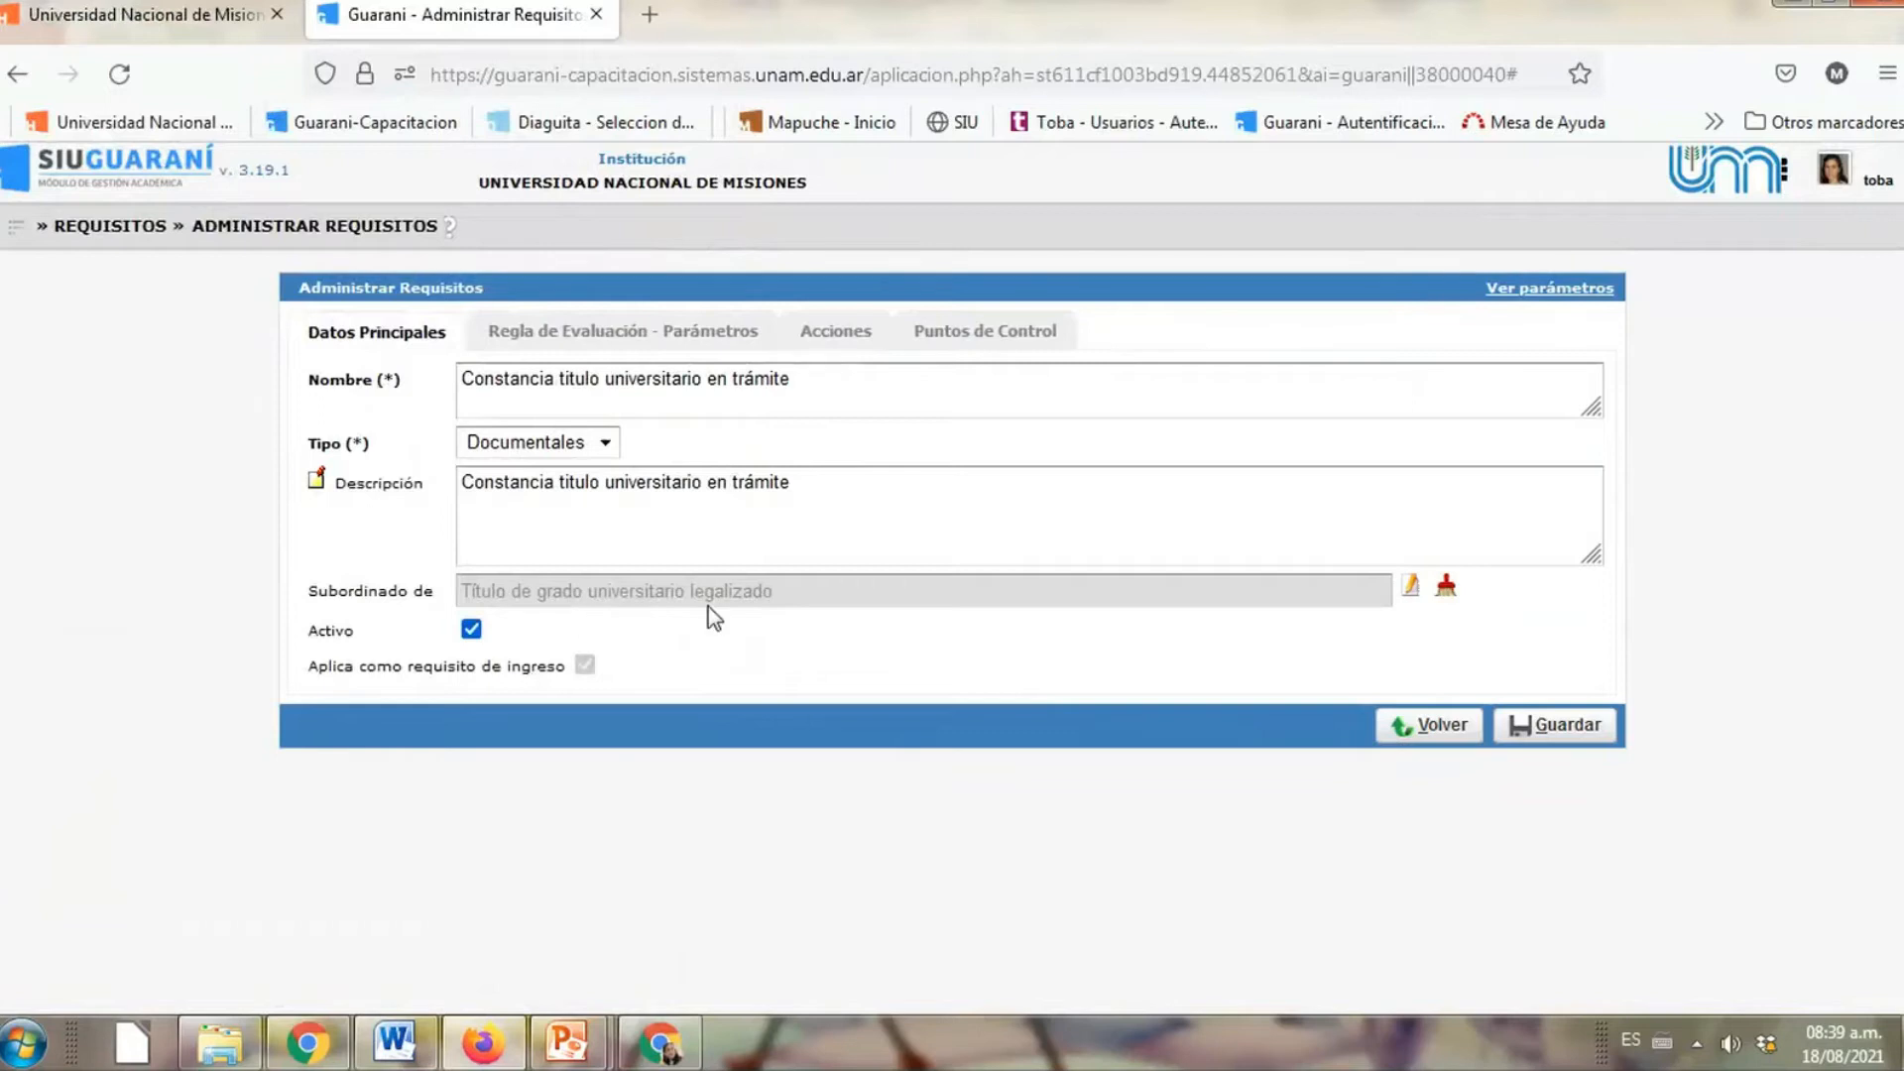
Insert "de grado" before "en trámite" in both the requirement's name and its description, and save the new requirement
left_click(700, 378)
left_click(702, 378)
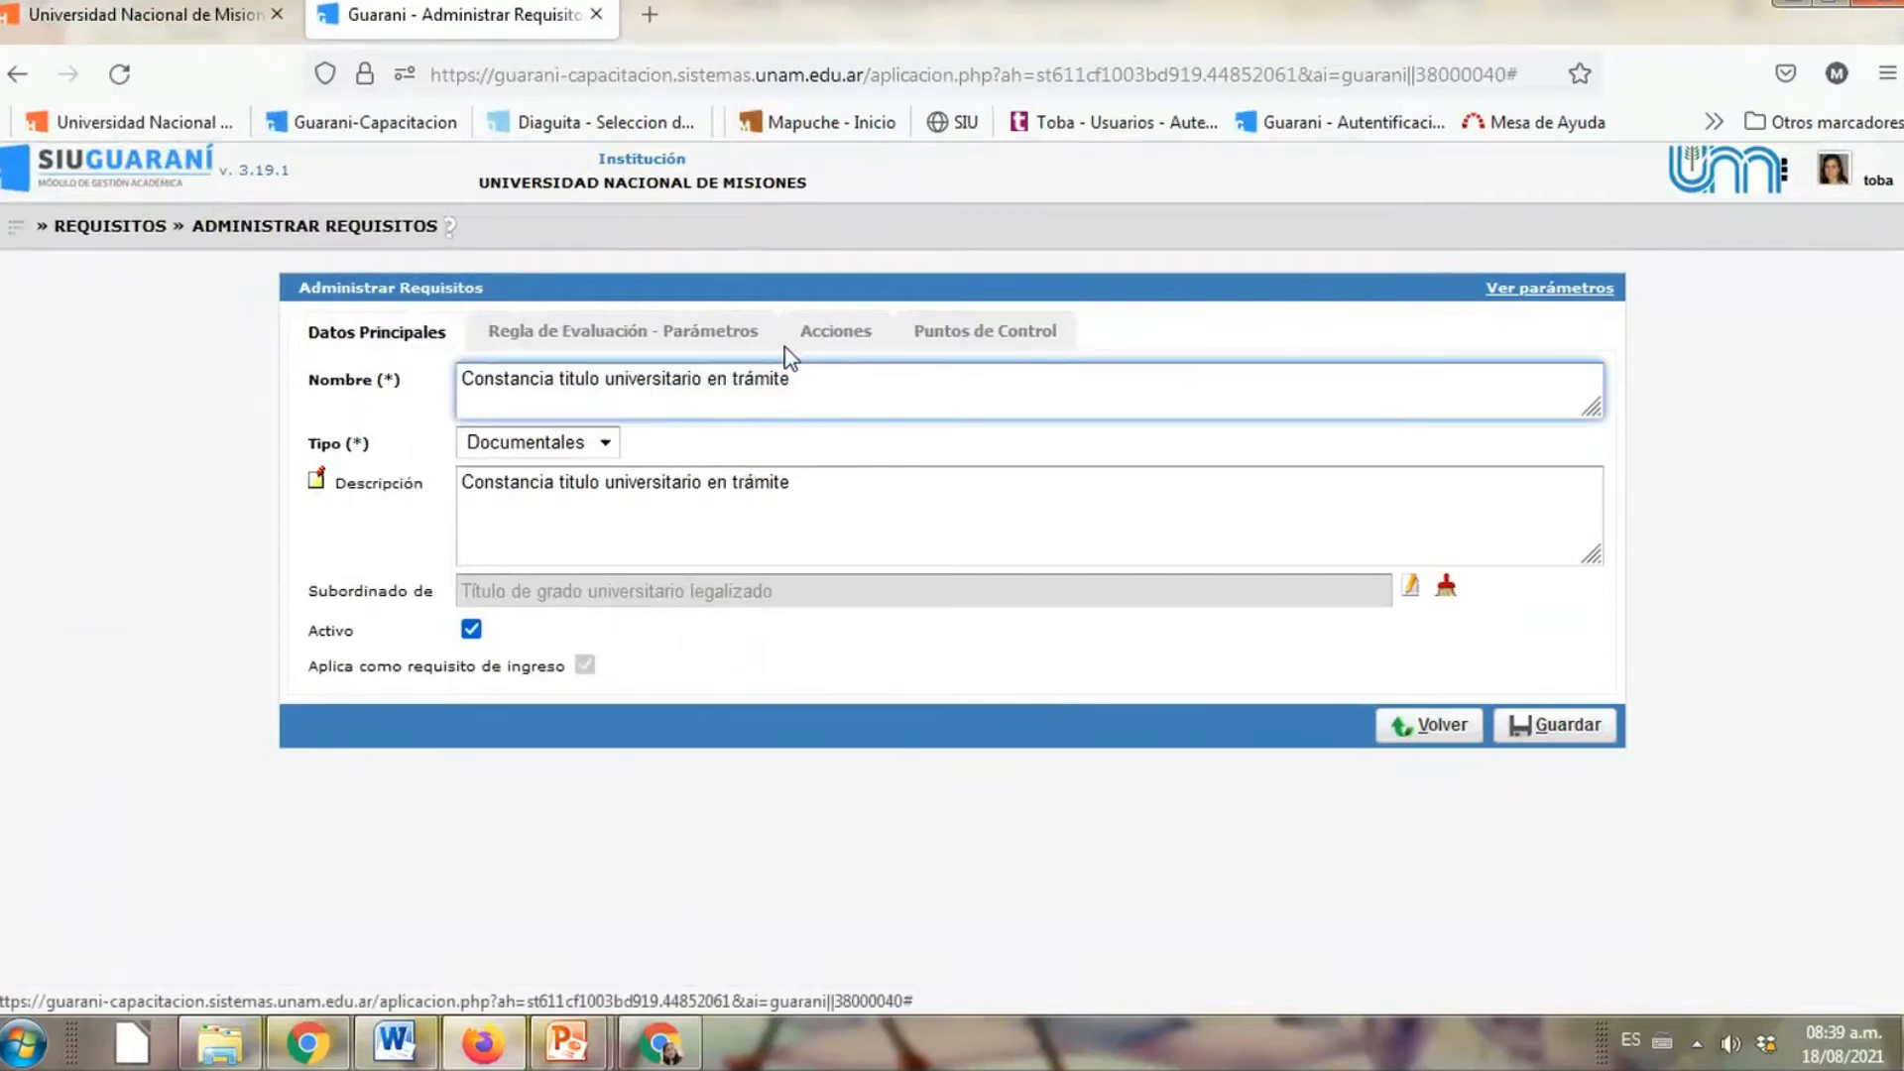
type("de grado")
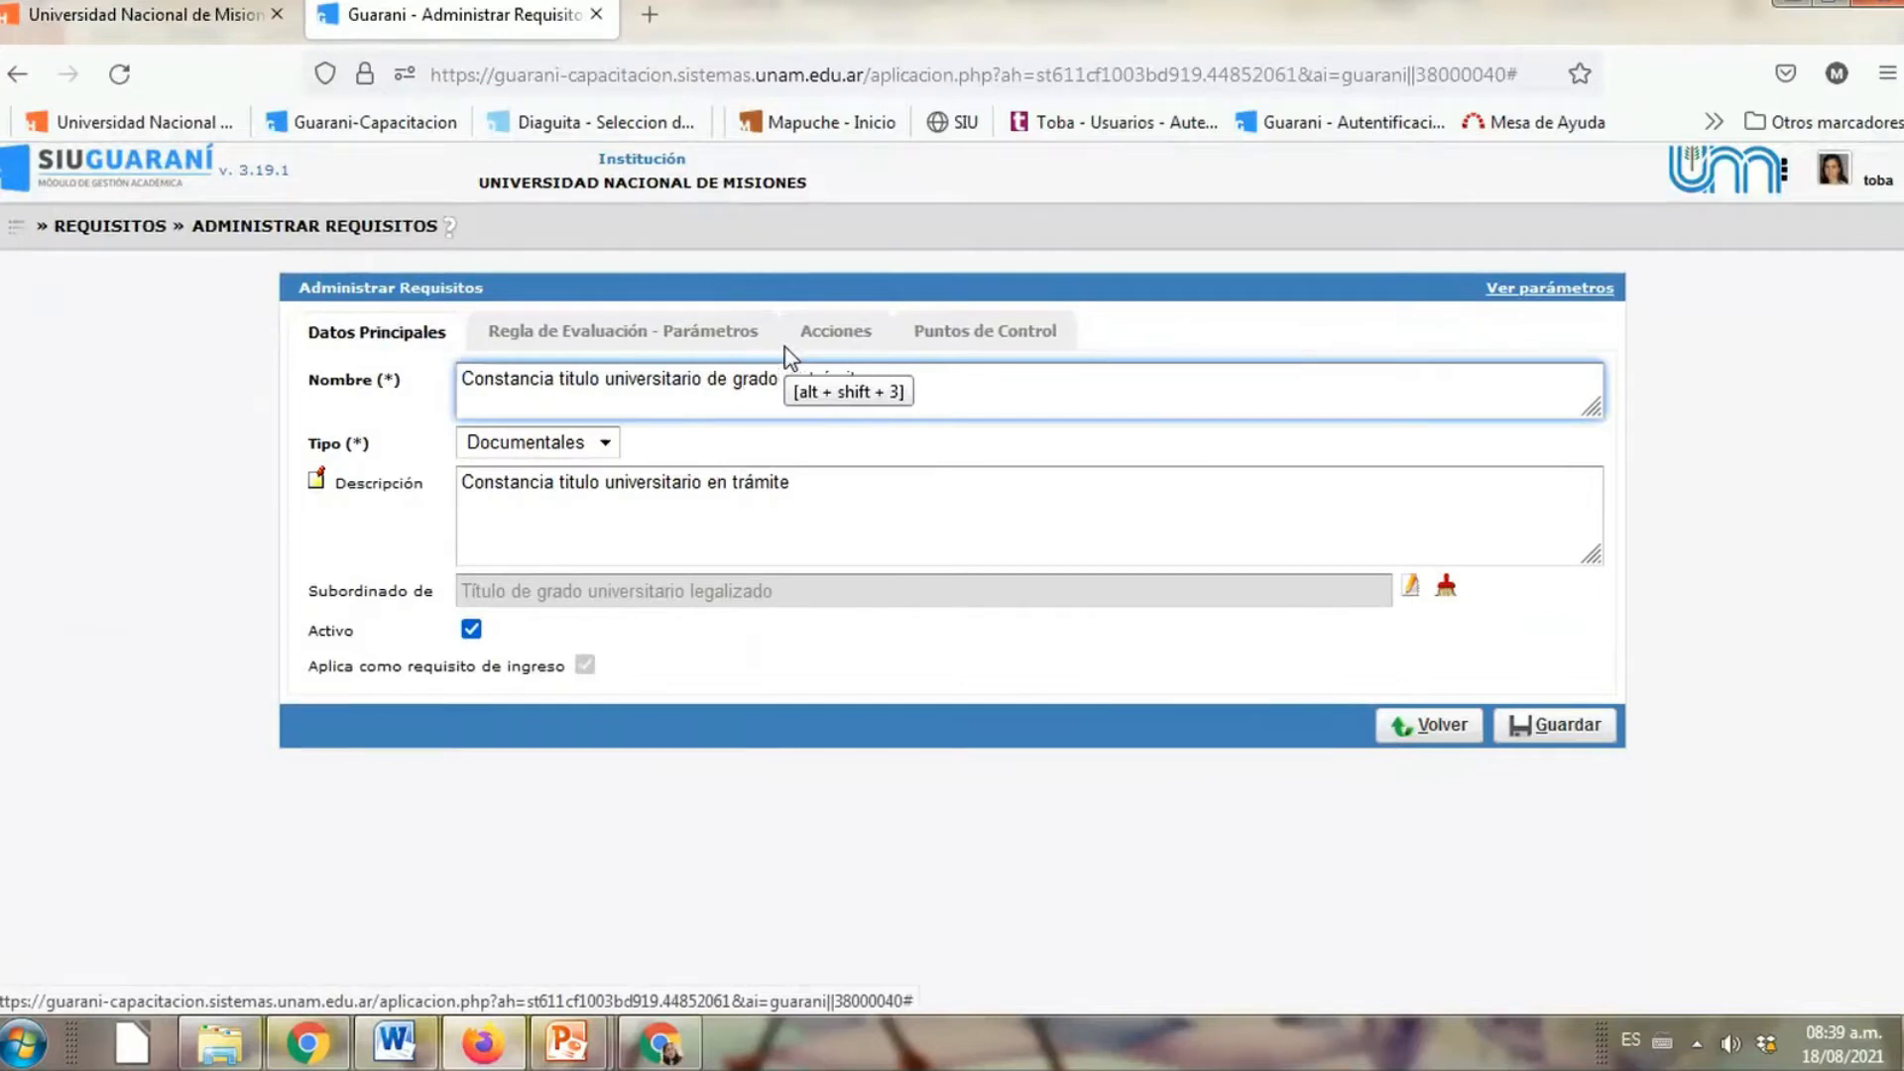
left_click(713, 484)
type("de grad")
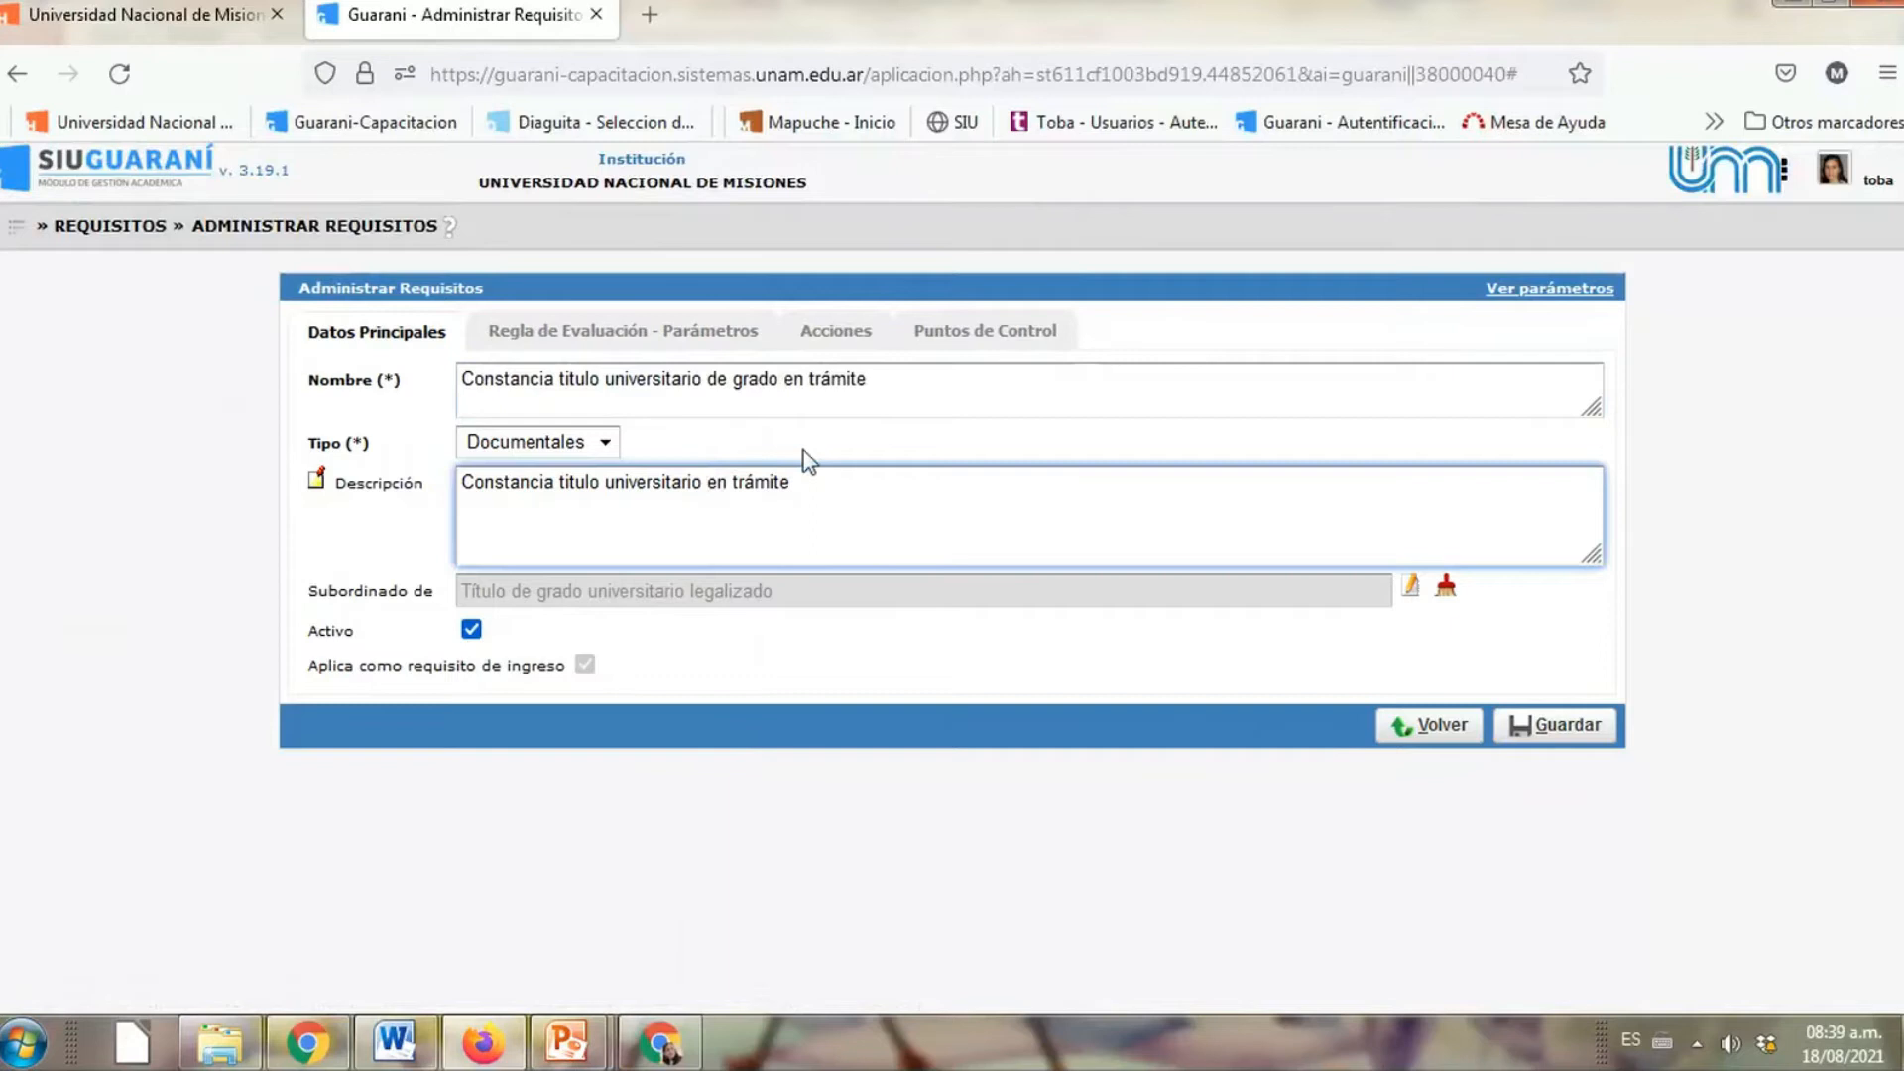
type("o")
left_click(632, 331)
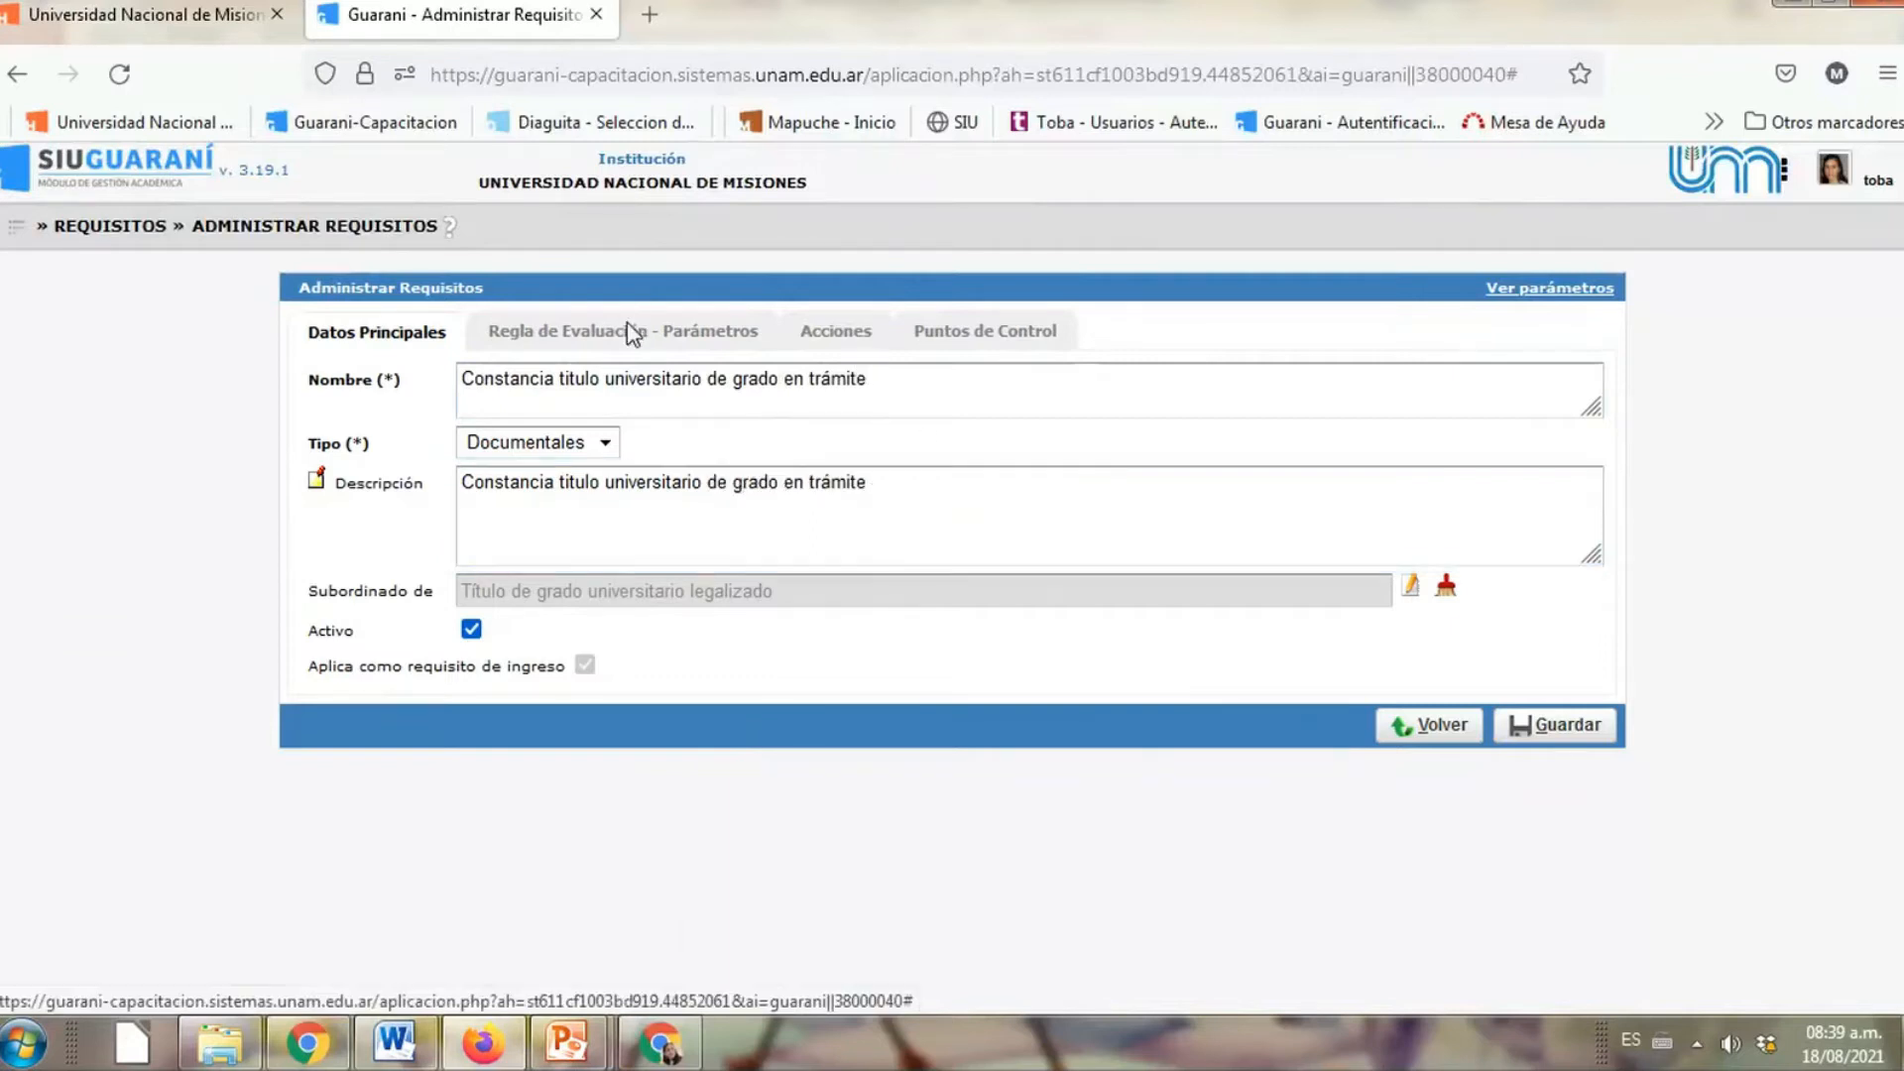
left_click(1569, 727)
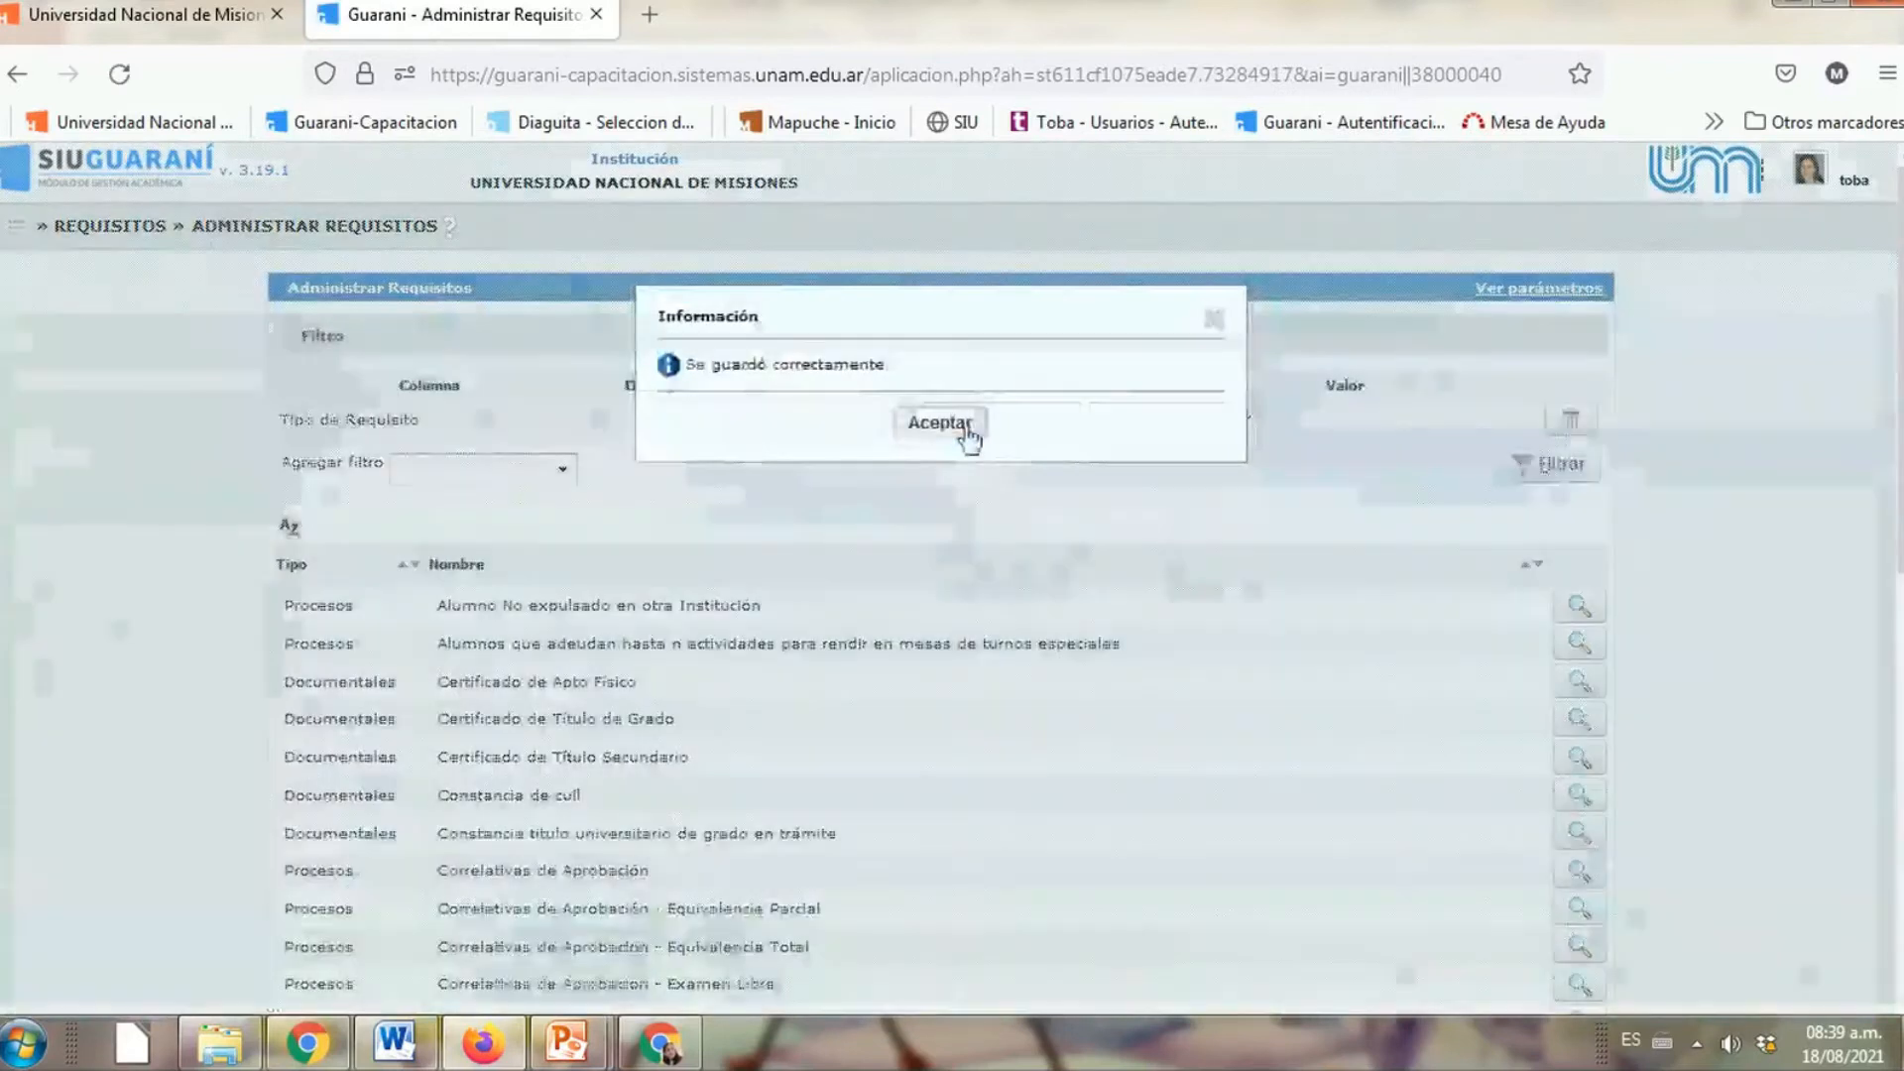
left_click(967, 430)
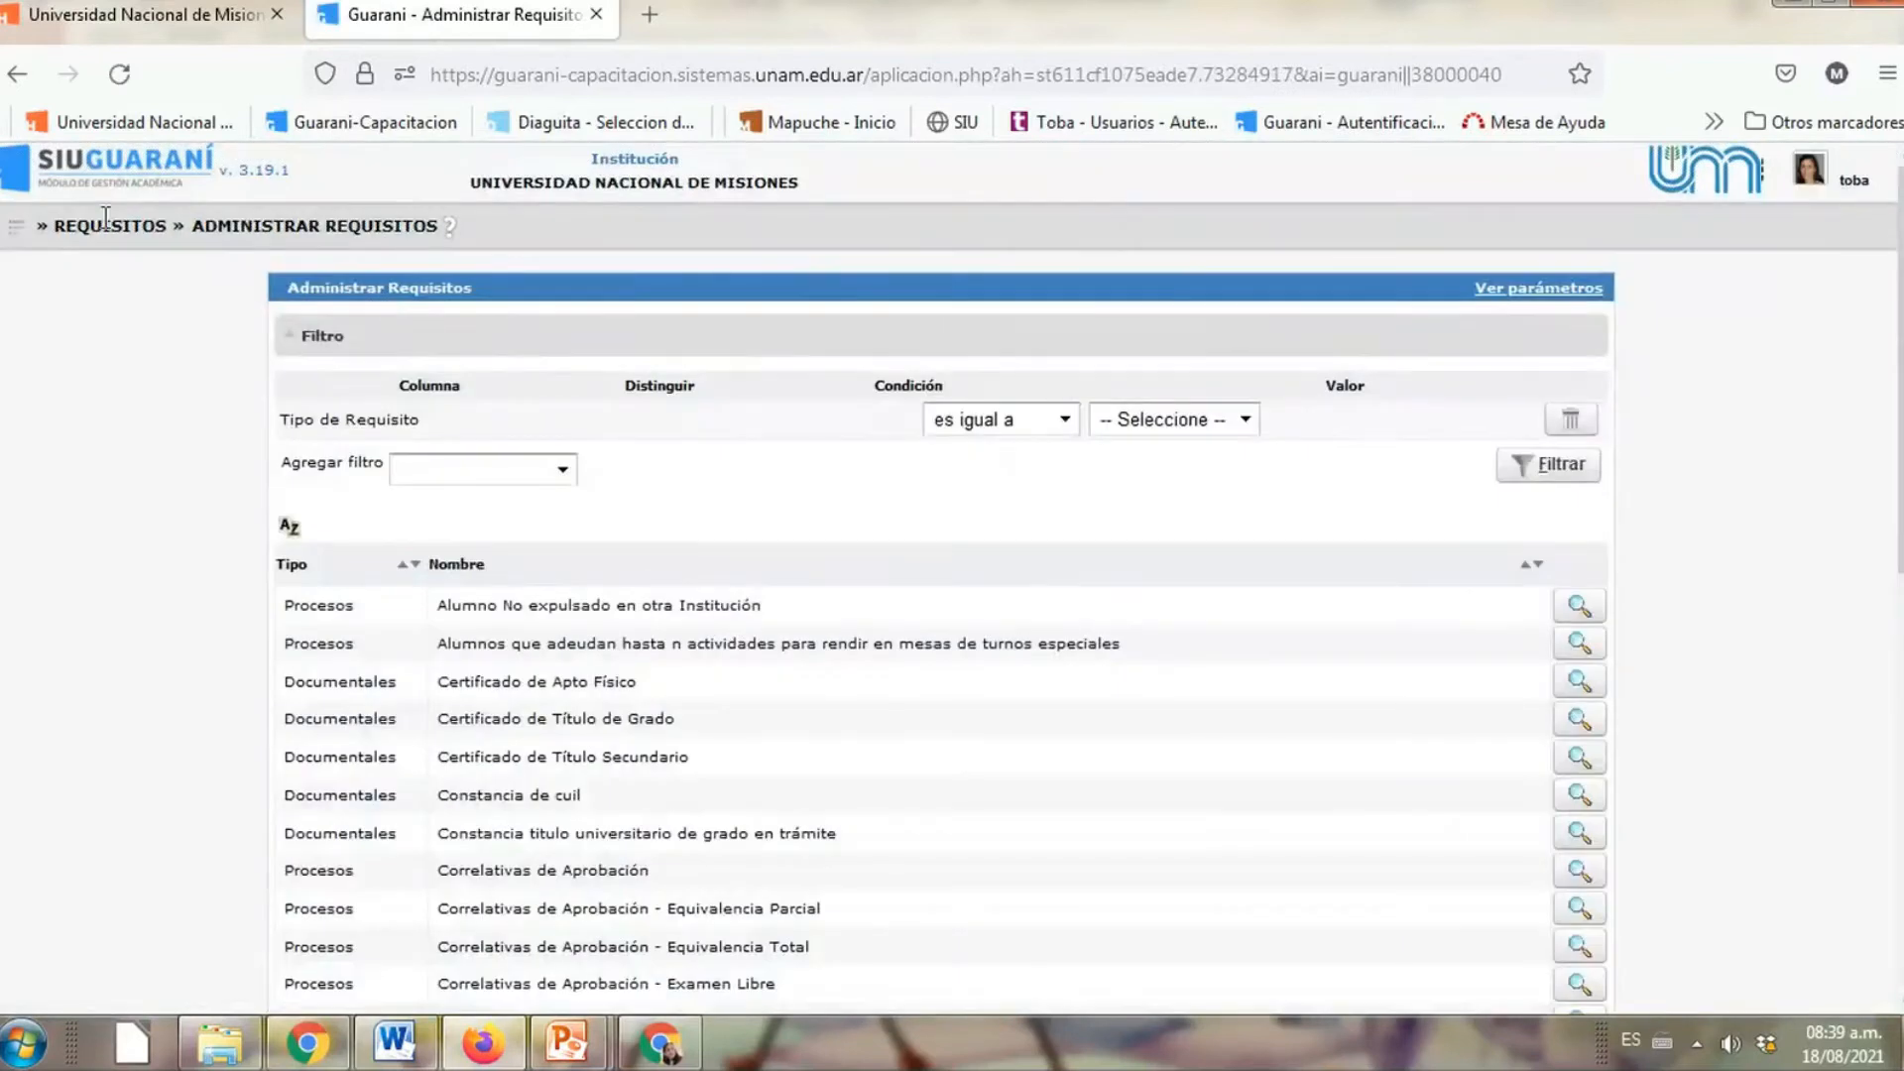
Go to Definir Requisitos de Ingreso and look through the proposals assigned to each admission requirement
left_click(15, 238)
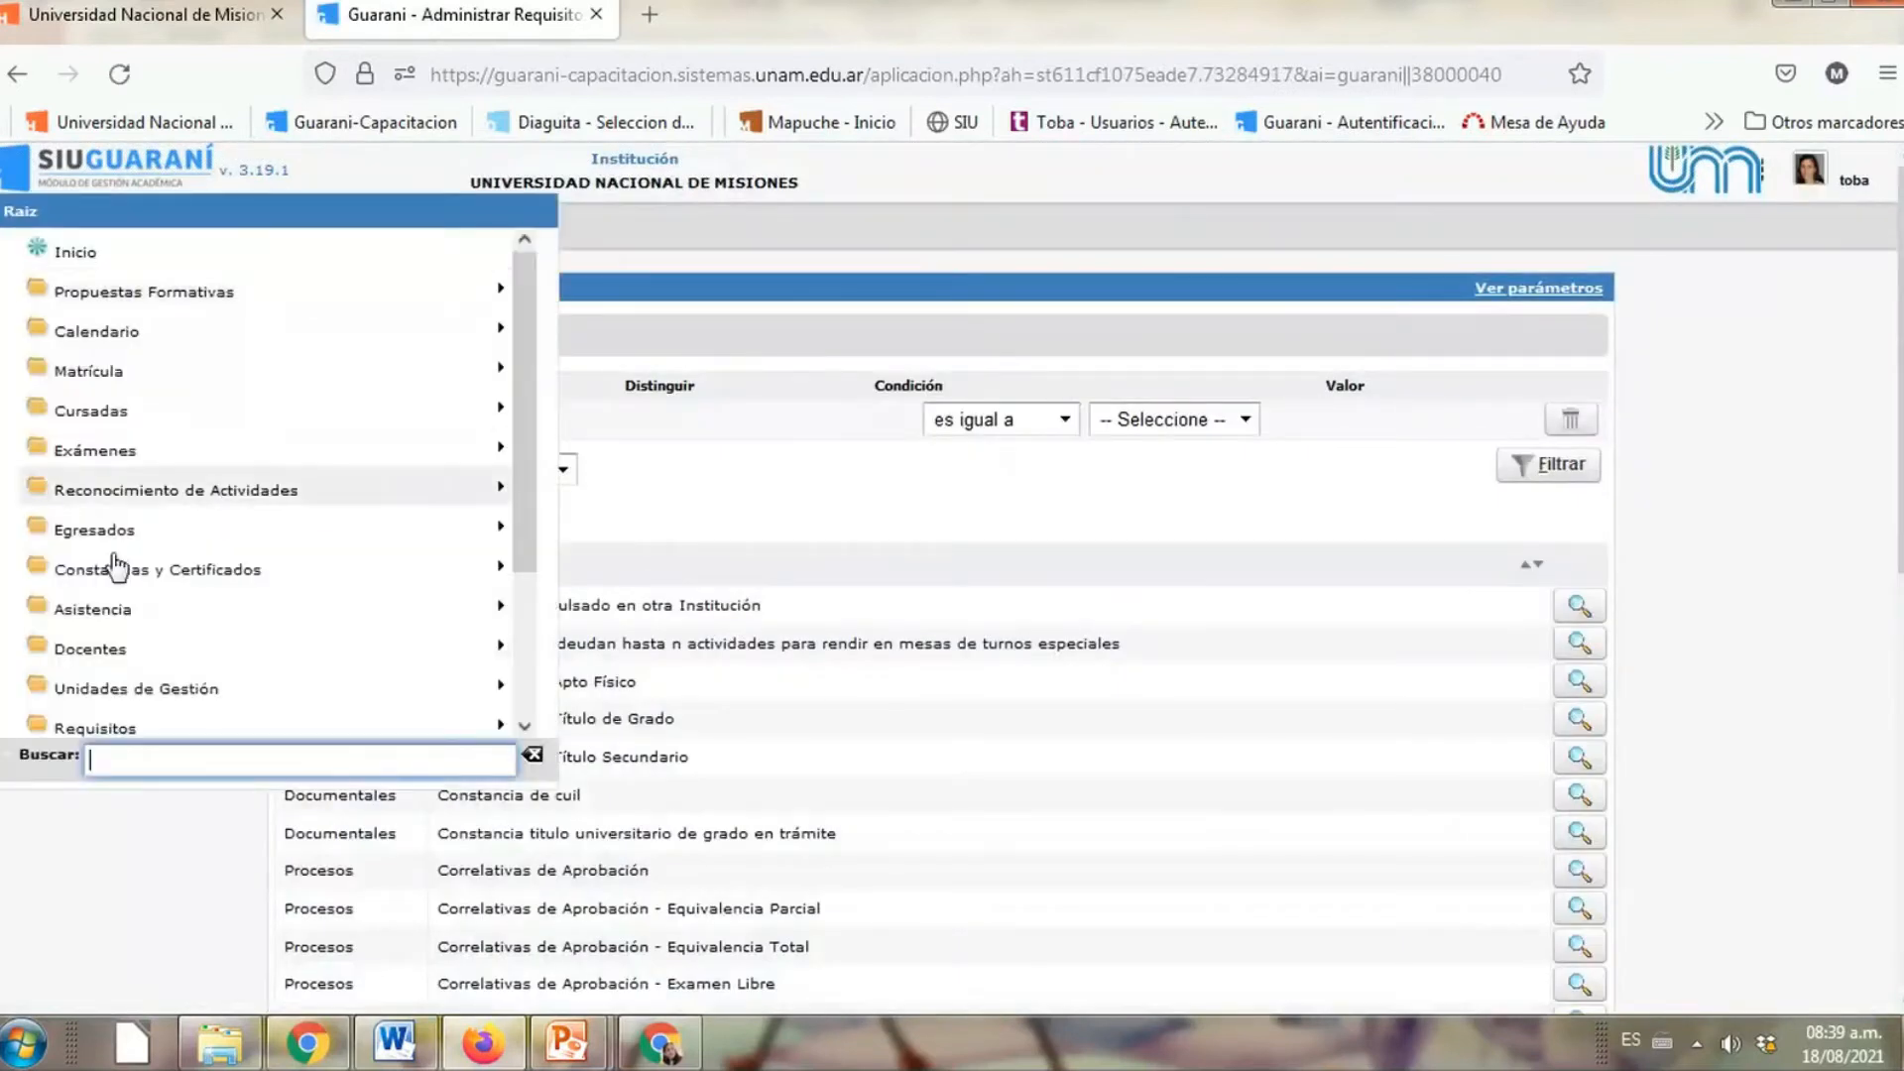
left_click(131, 729)
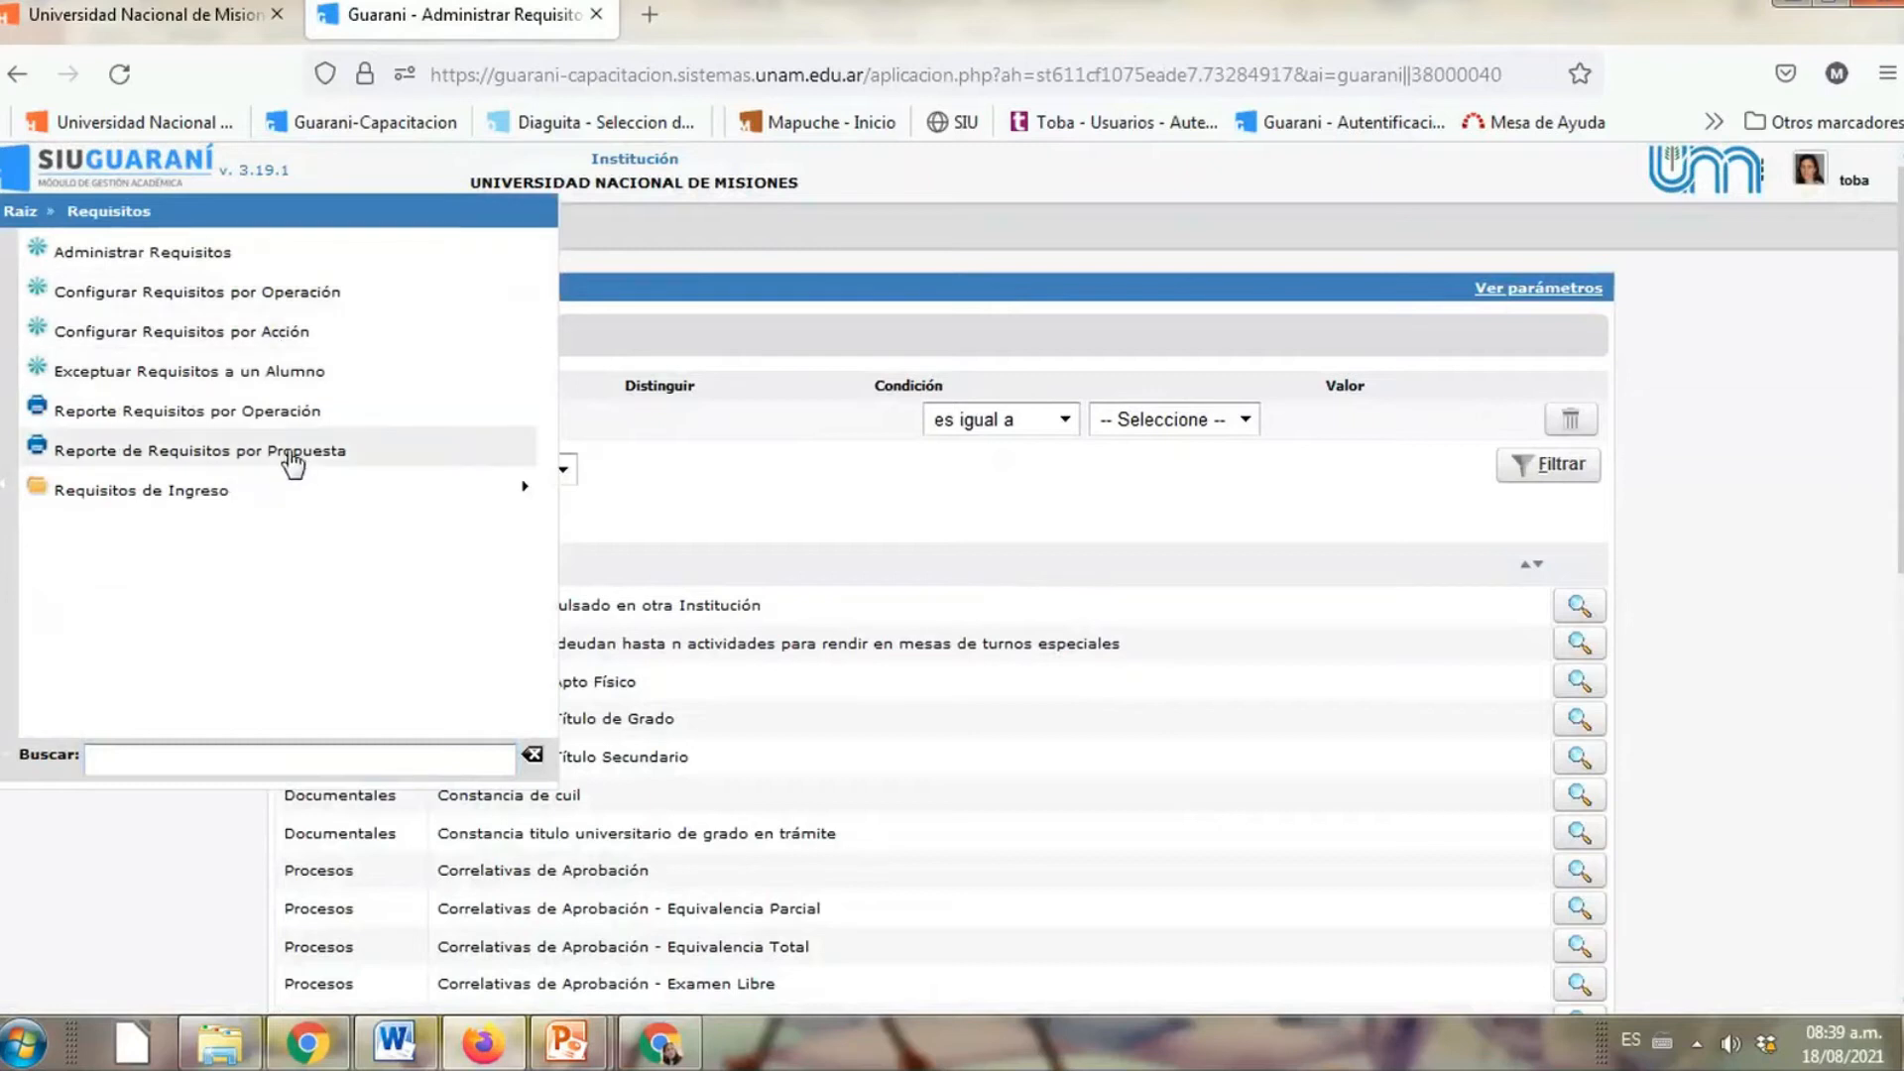
left_click(286, 487)
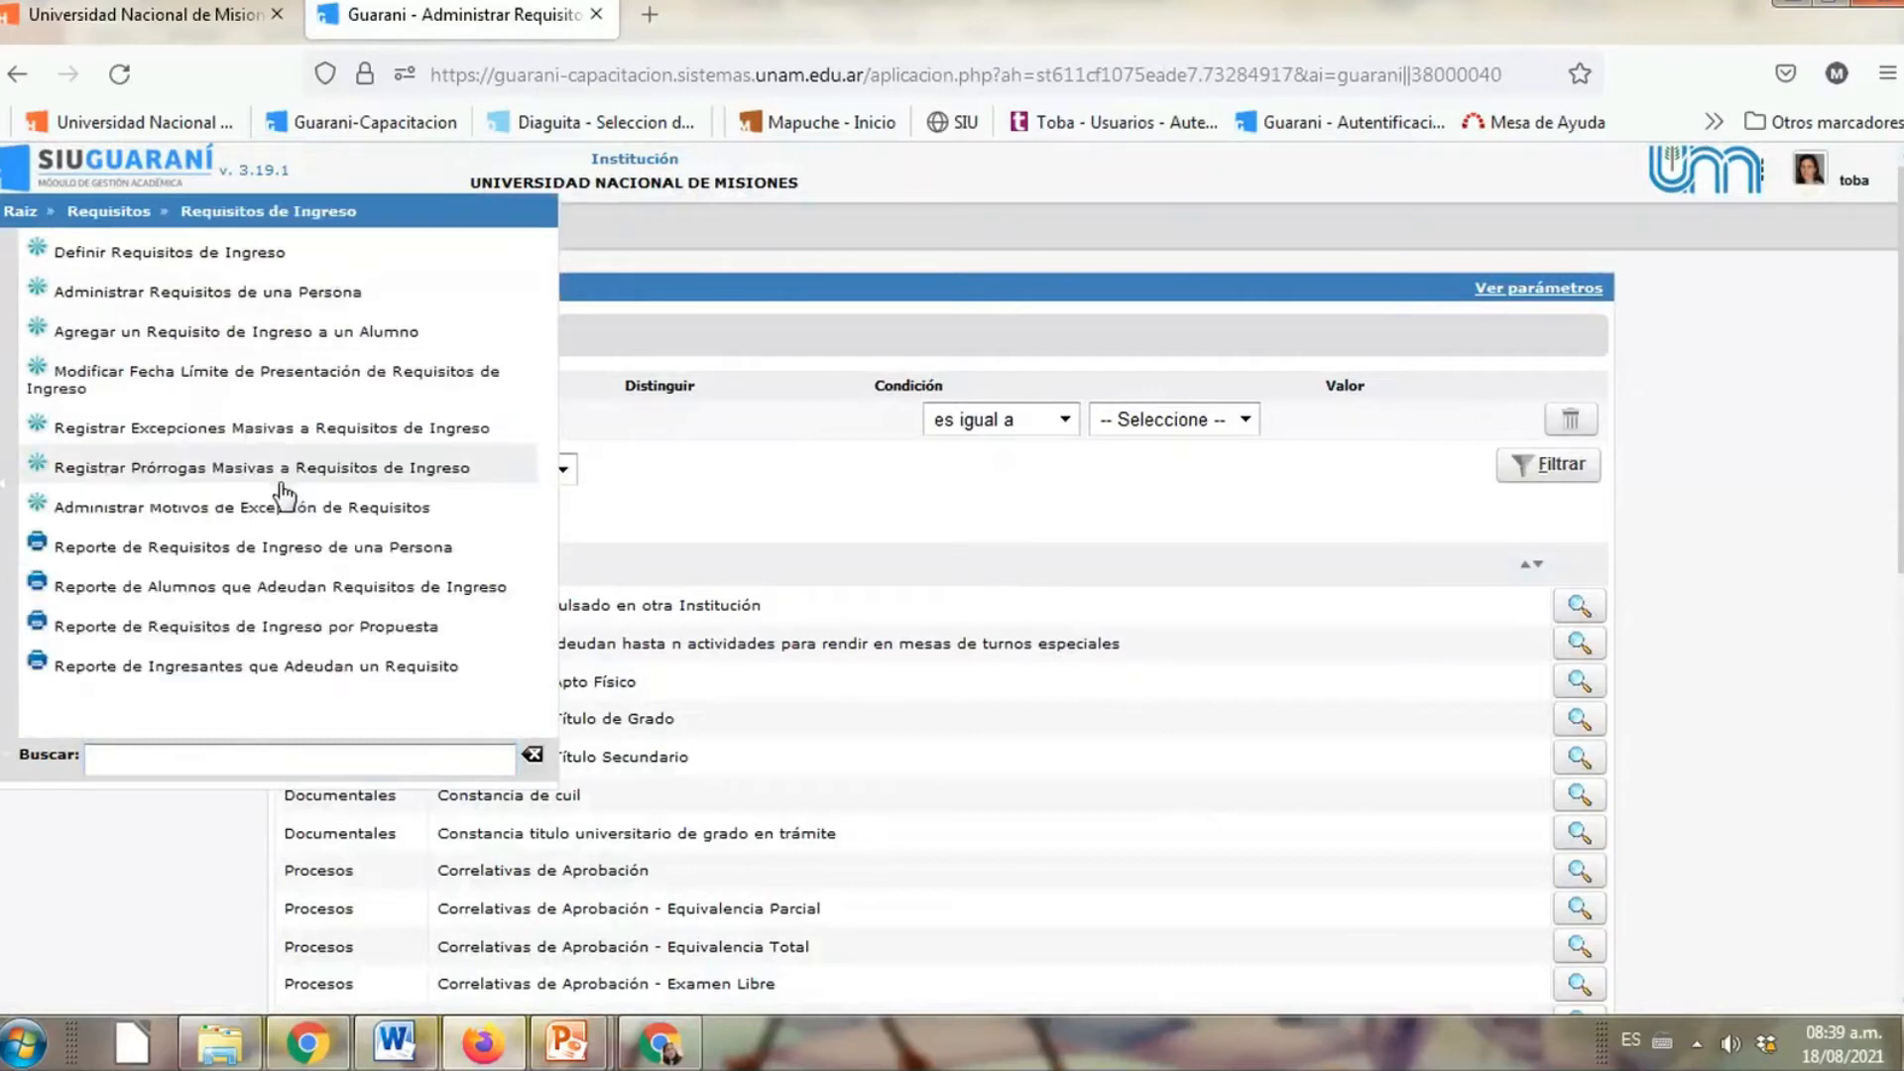
left_click(227, 260)
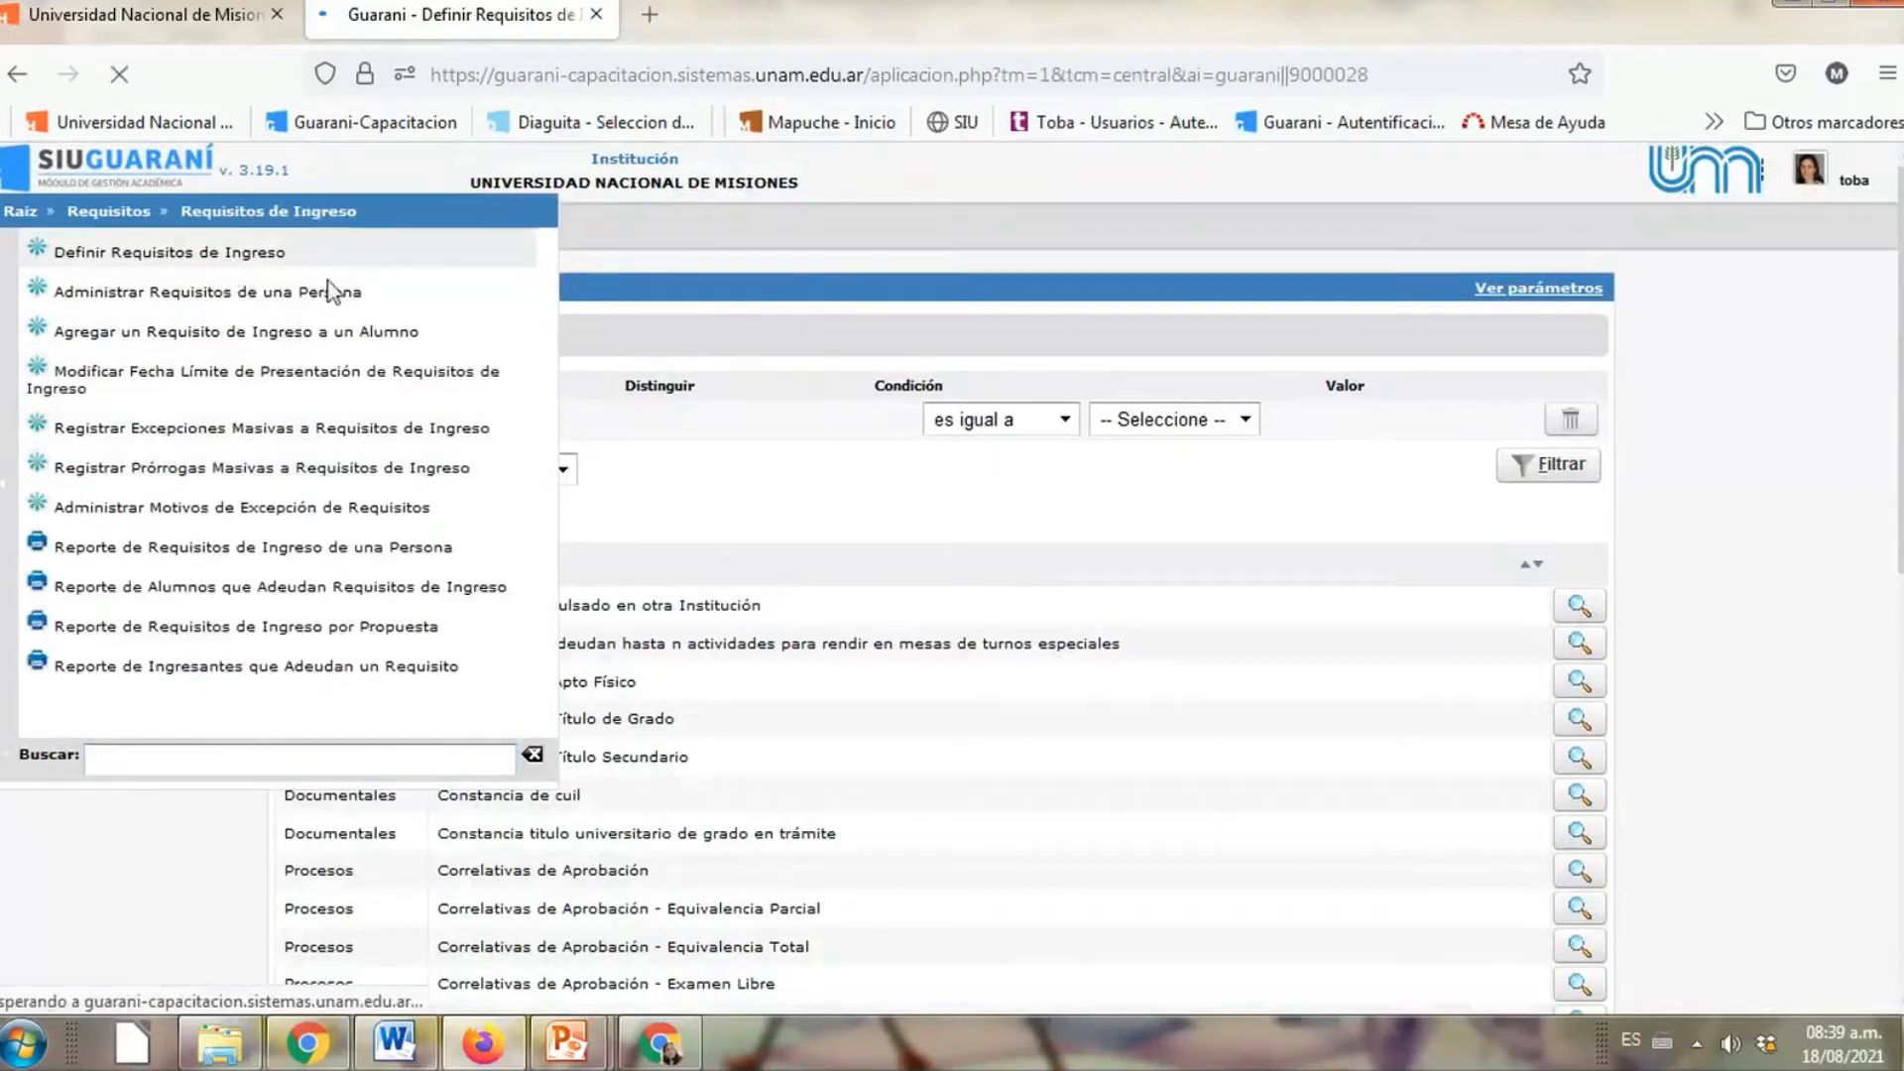
scroll(650, 610, "down", 3)
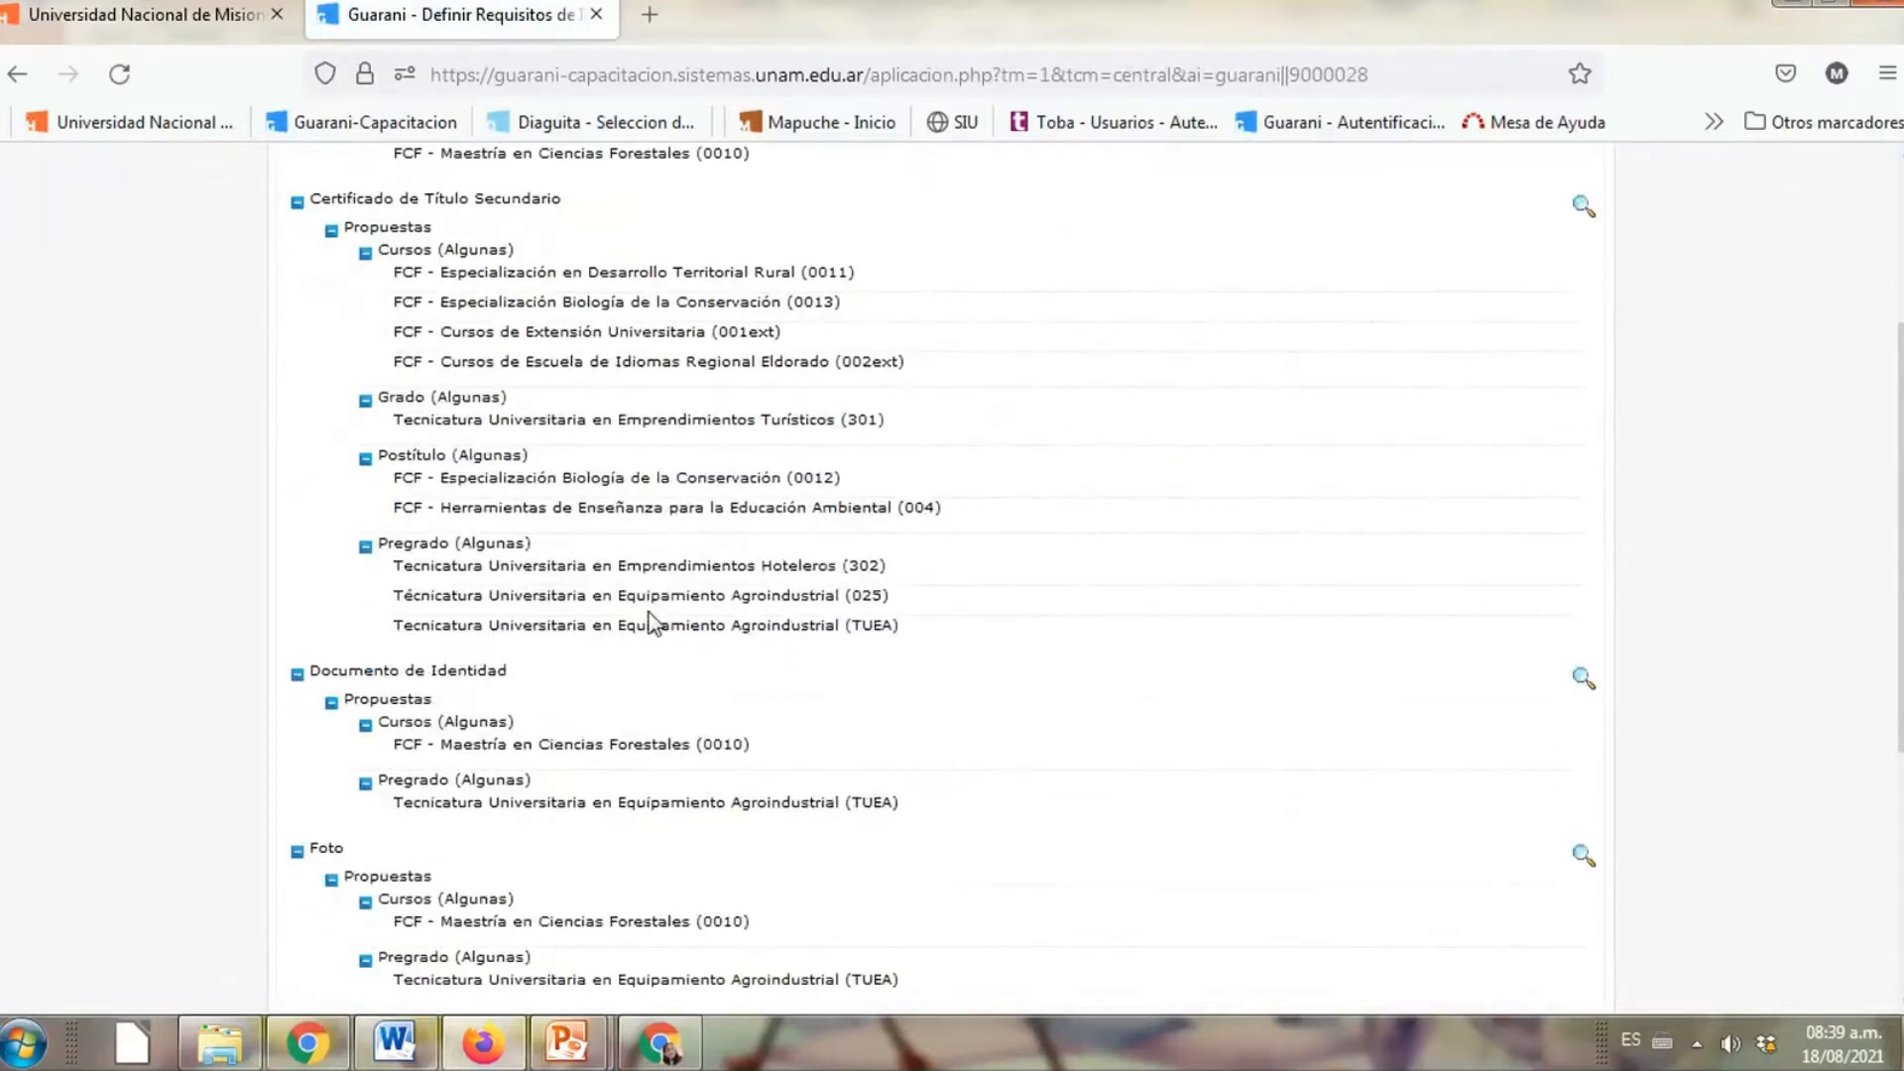
scroll(649, 620, "down", 5)
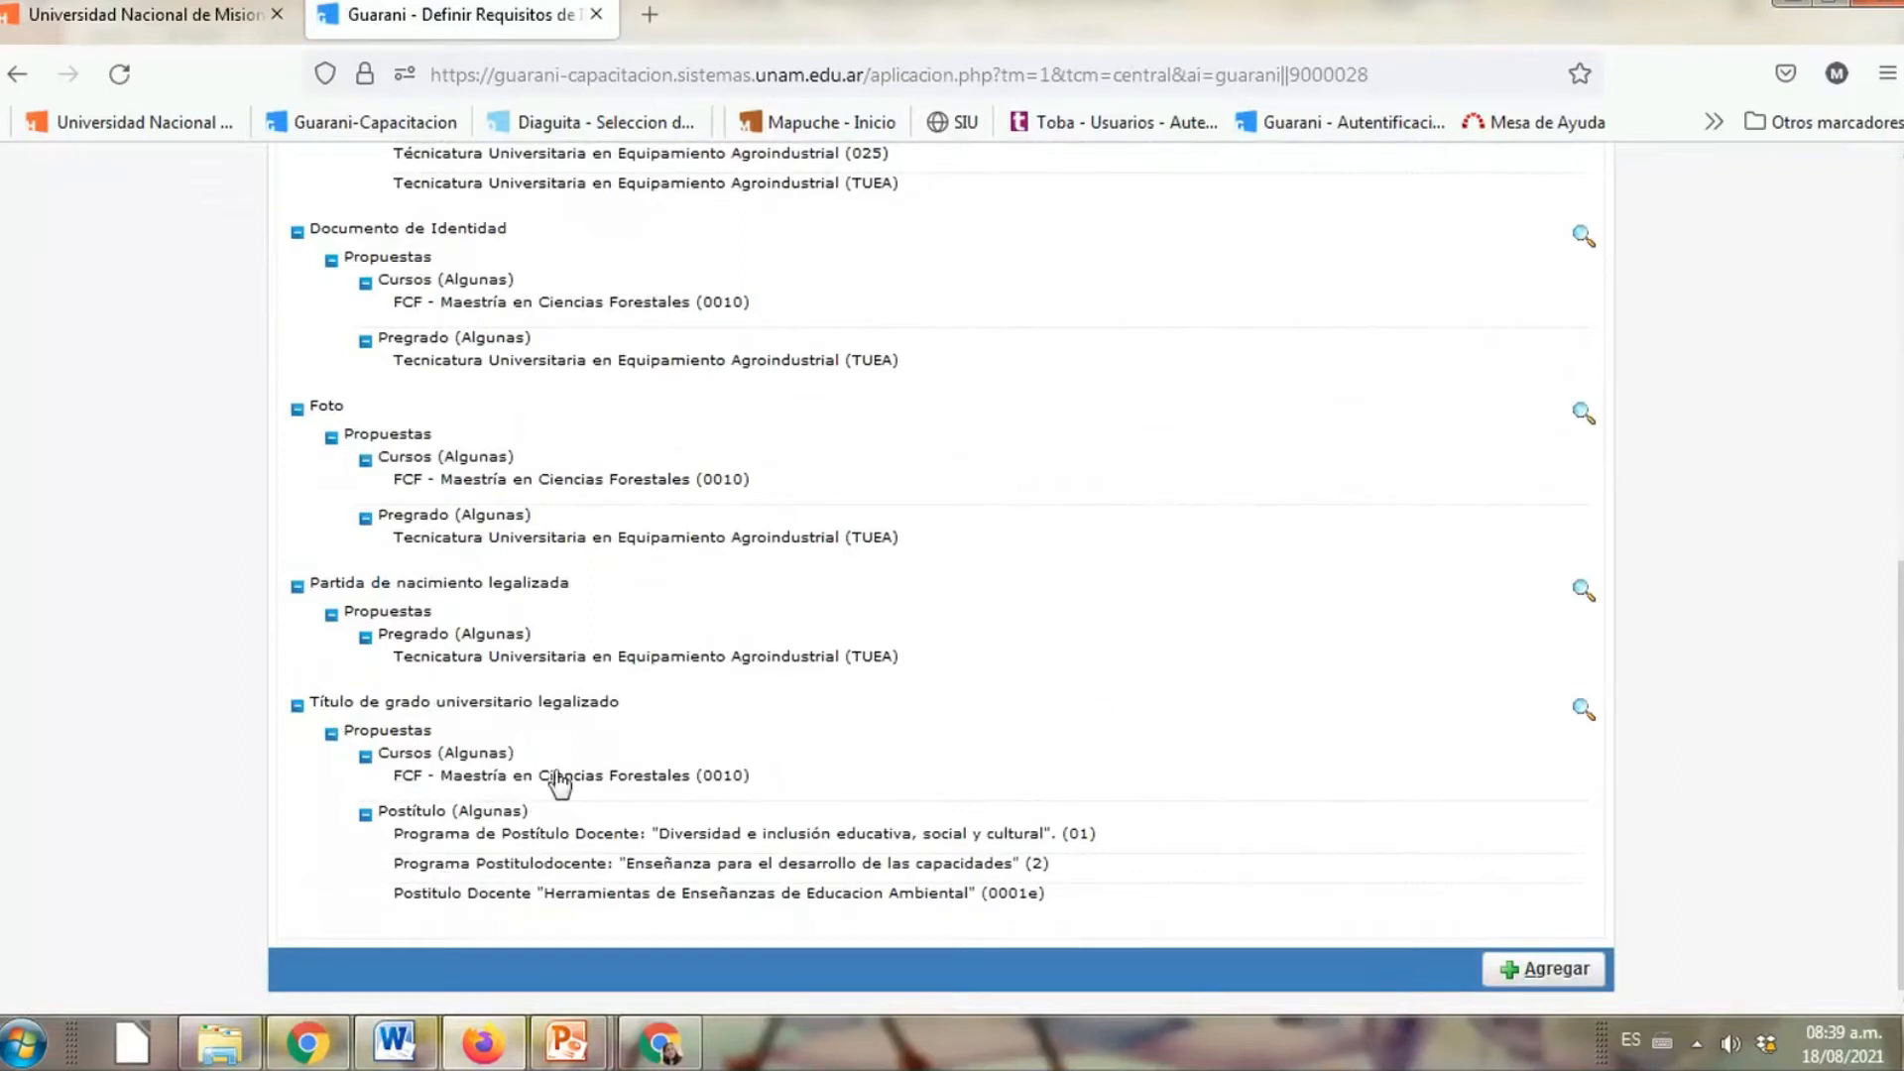
scroll(692, 706, "up", 8)
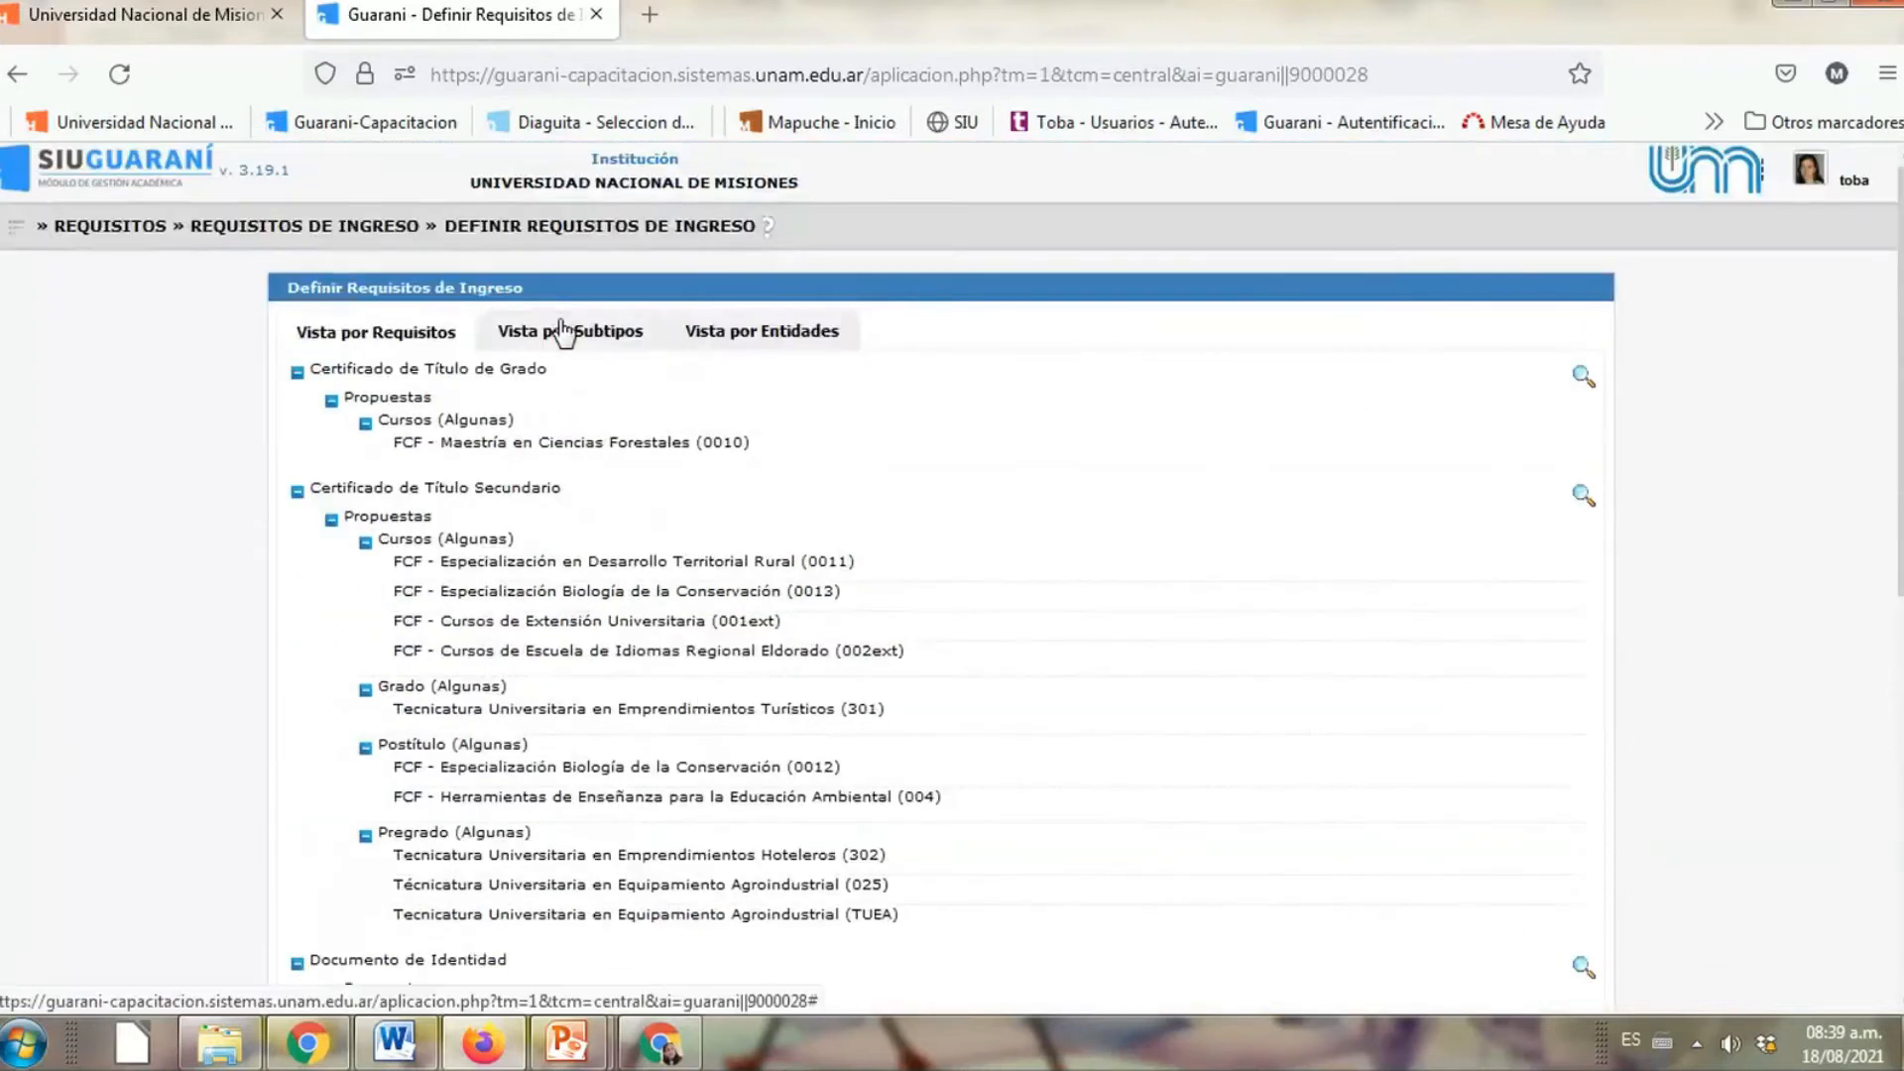
Show the admission requirements by subtype and examine which ones each course, undergraduate, postítulo and pregrado proposal demands
left_click(558, 335)
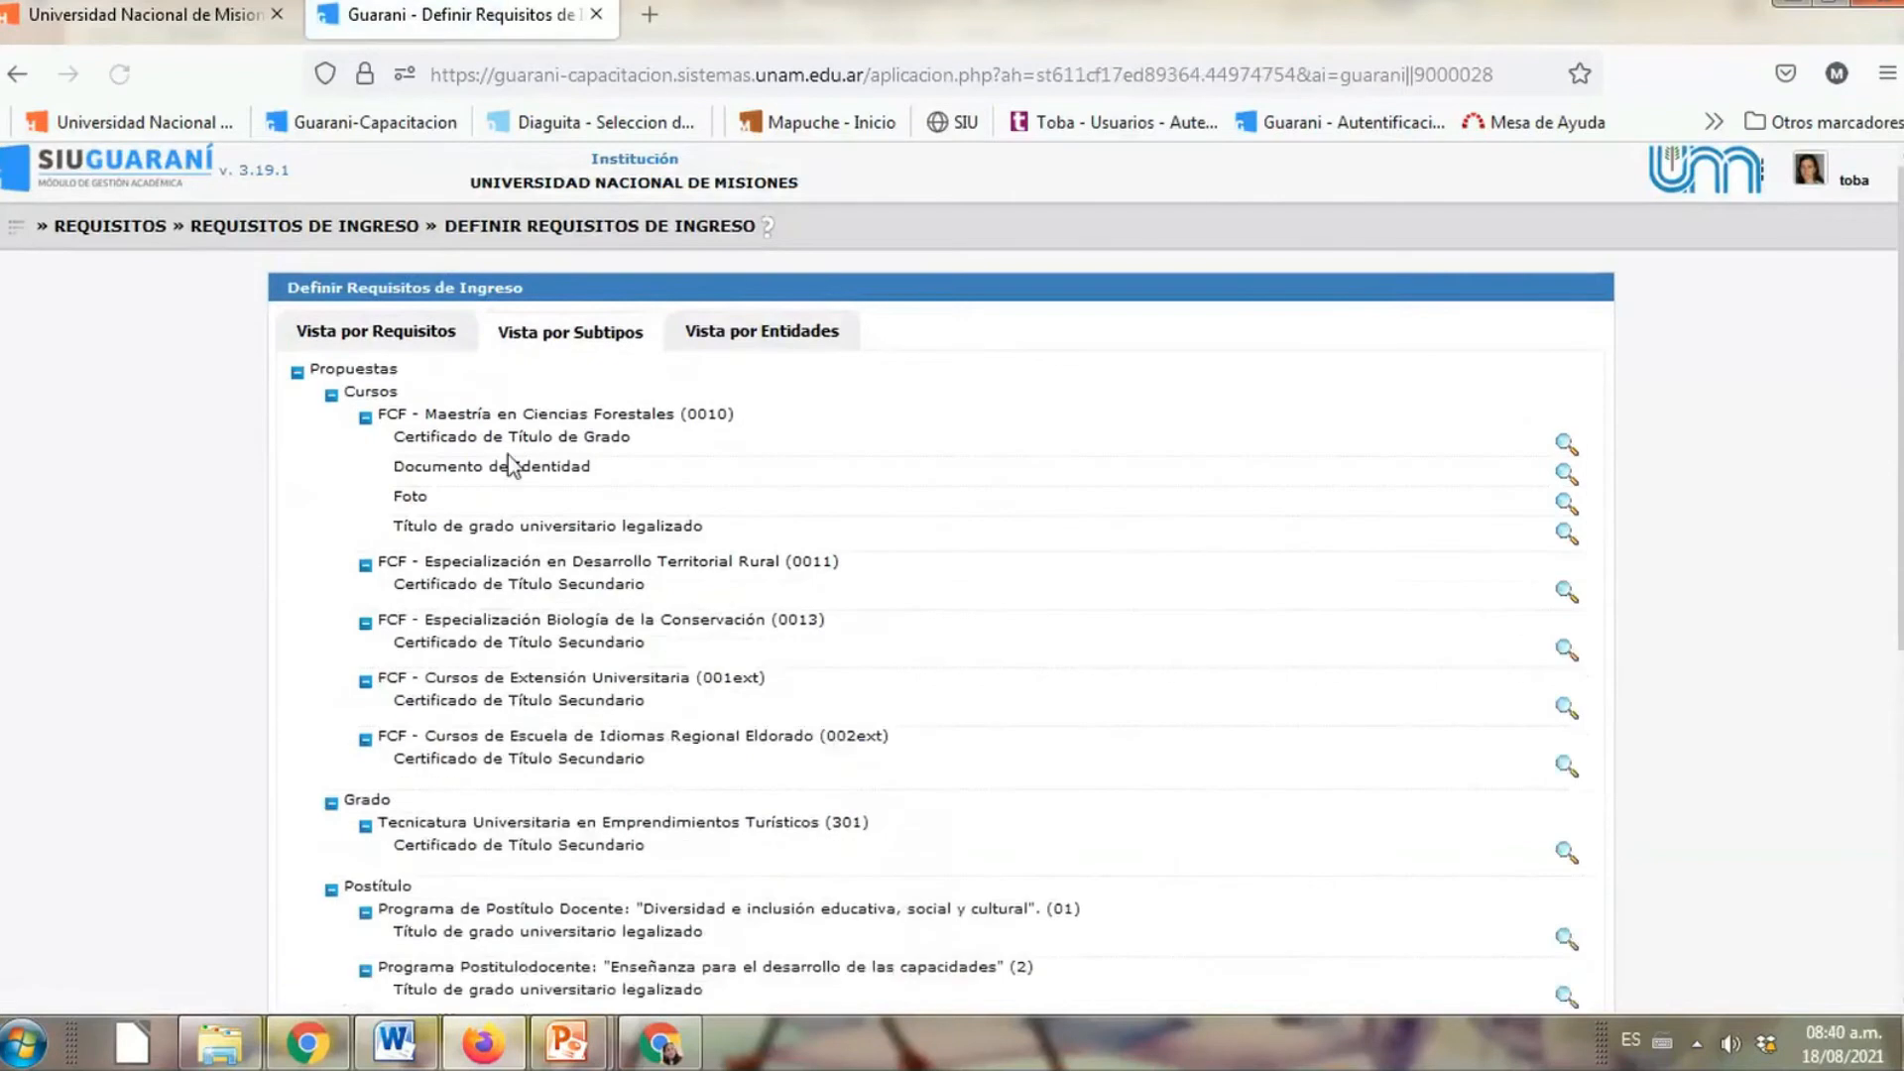
scroll(516, 520, "down", 6)
scroll(517, 521, "up", 6)
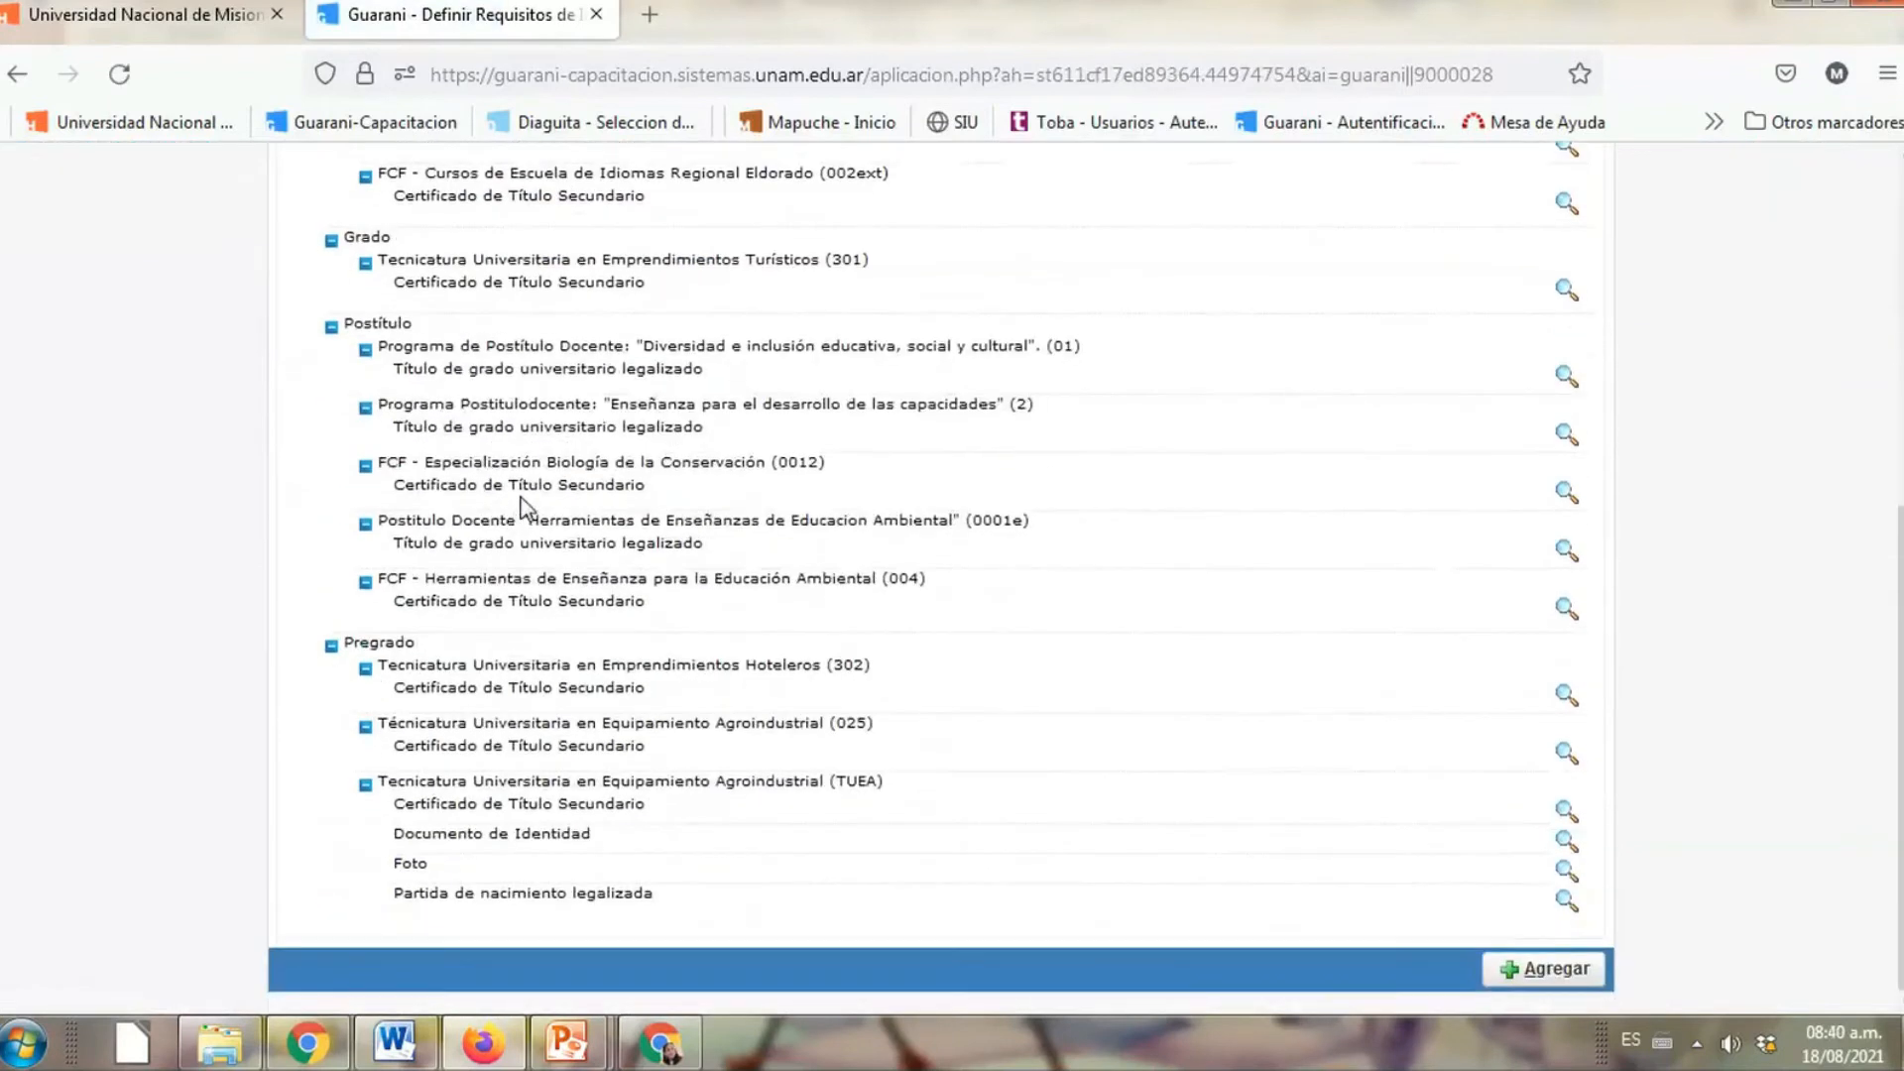
scroll(479, 486, "down", 6)
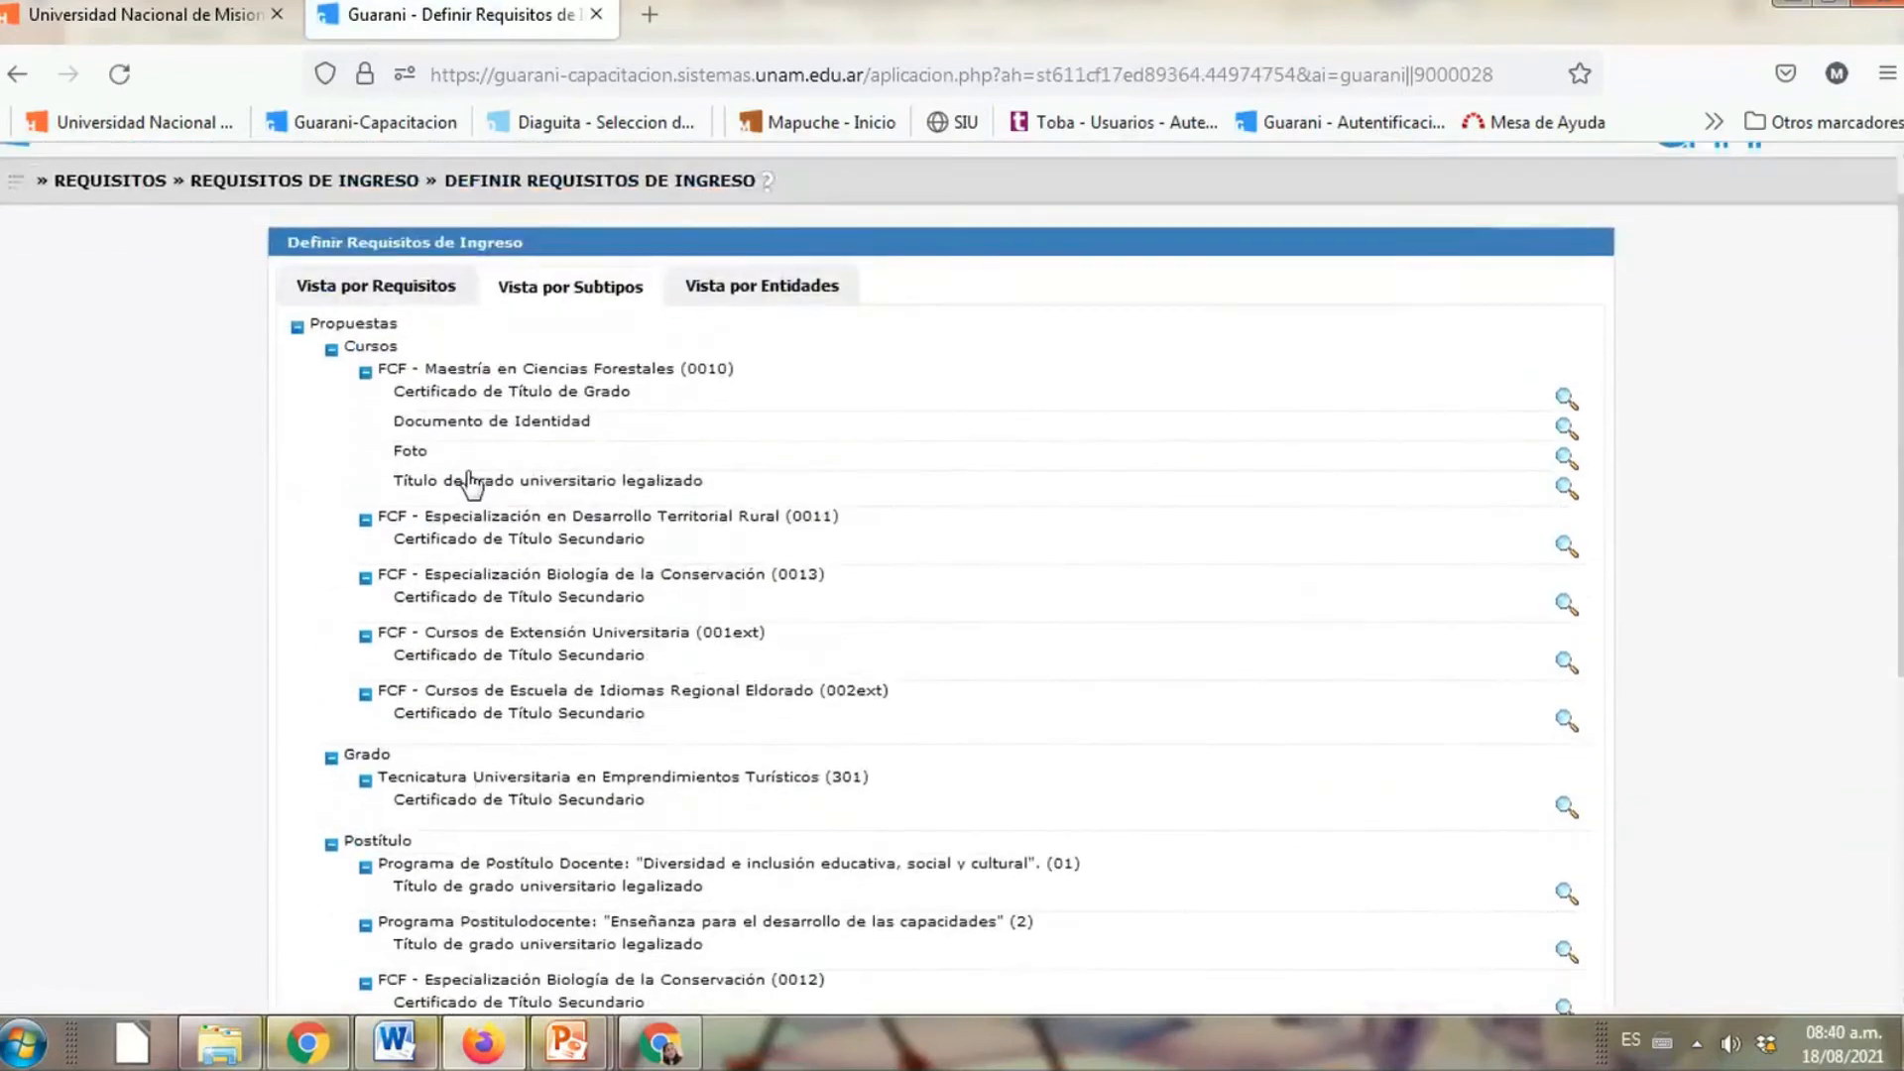
scroll(1062, 591, "up", 6)
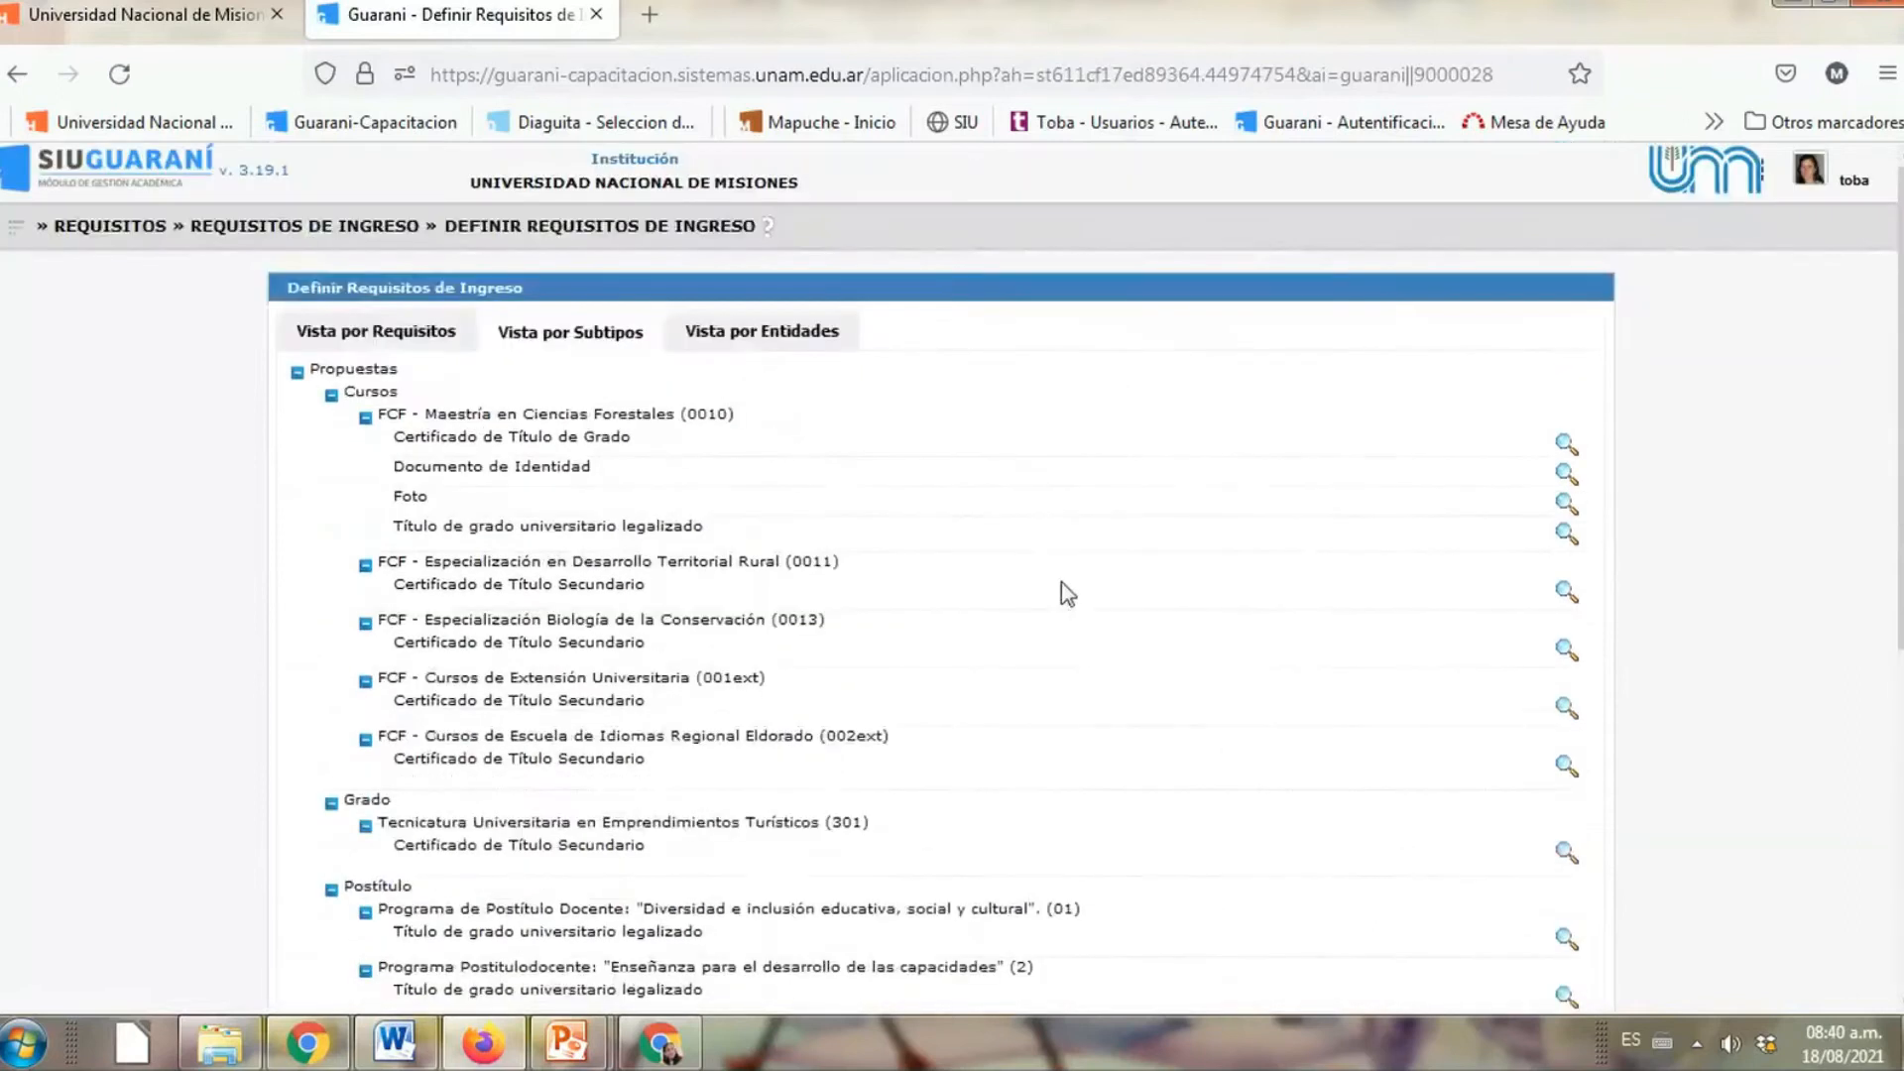
scroll(659, 468, "down", 4)
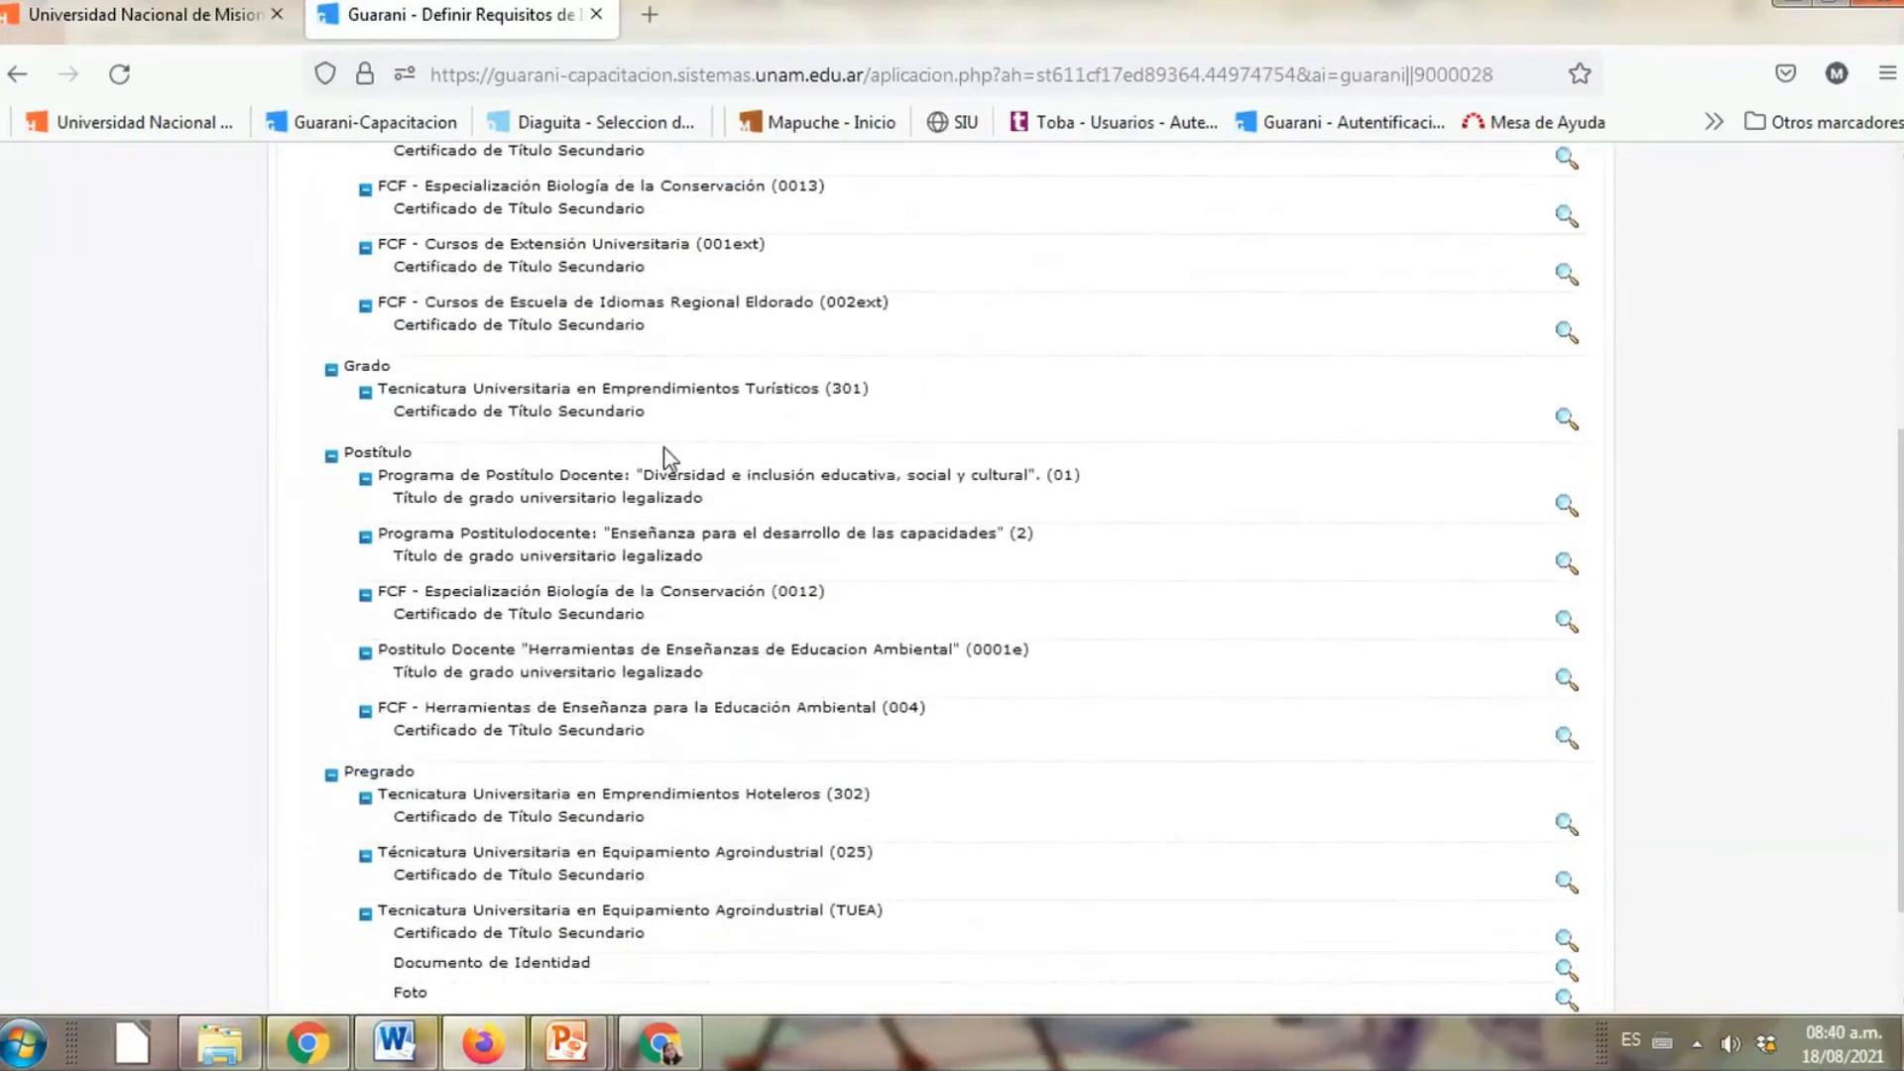
scroll(670, 455, "up", 3)
scroll(670, 459, "up", 2)
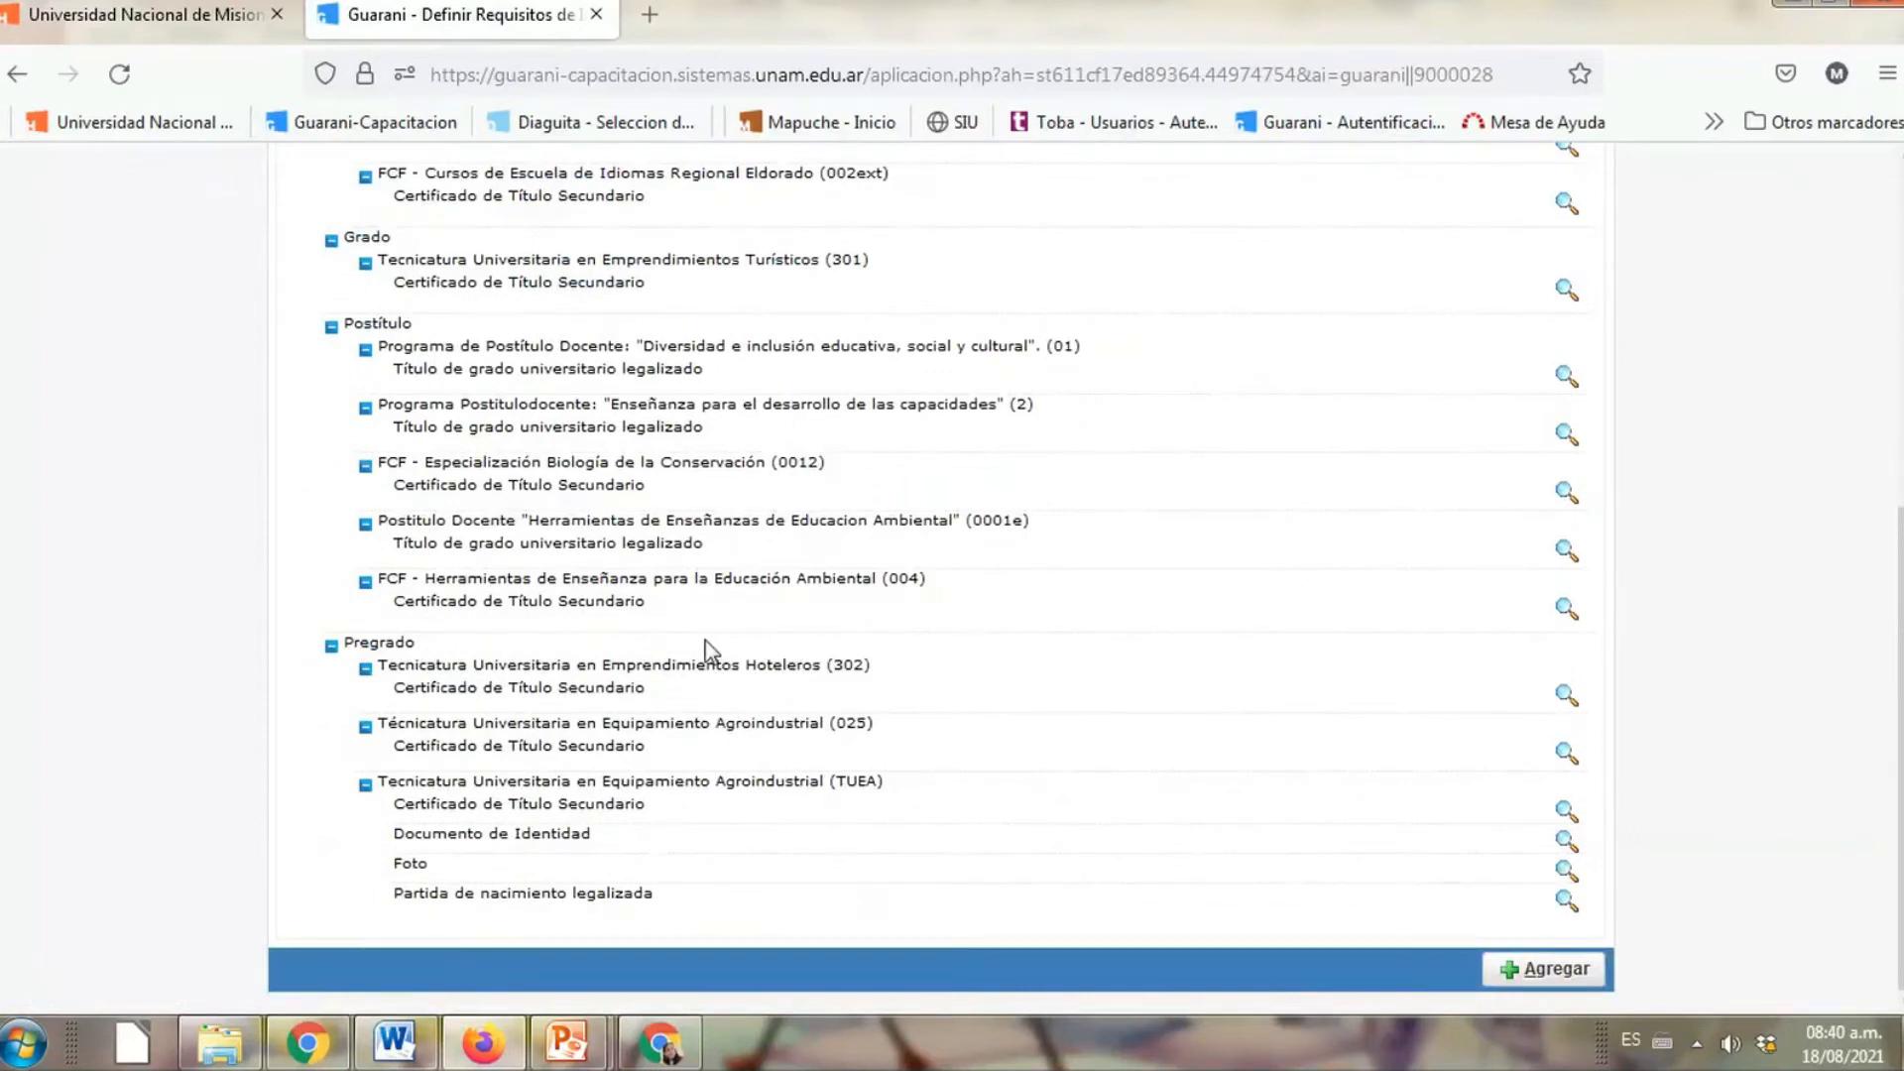
scroll(578, 596, "up", 6)
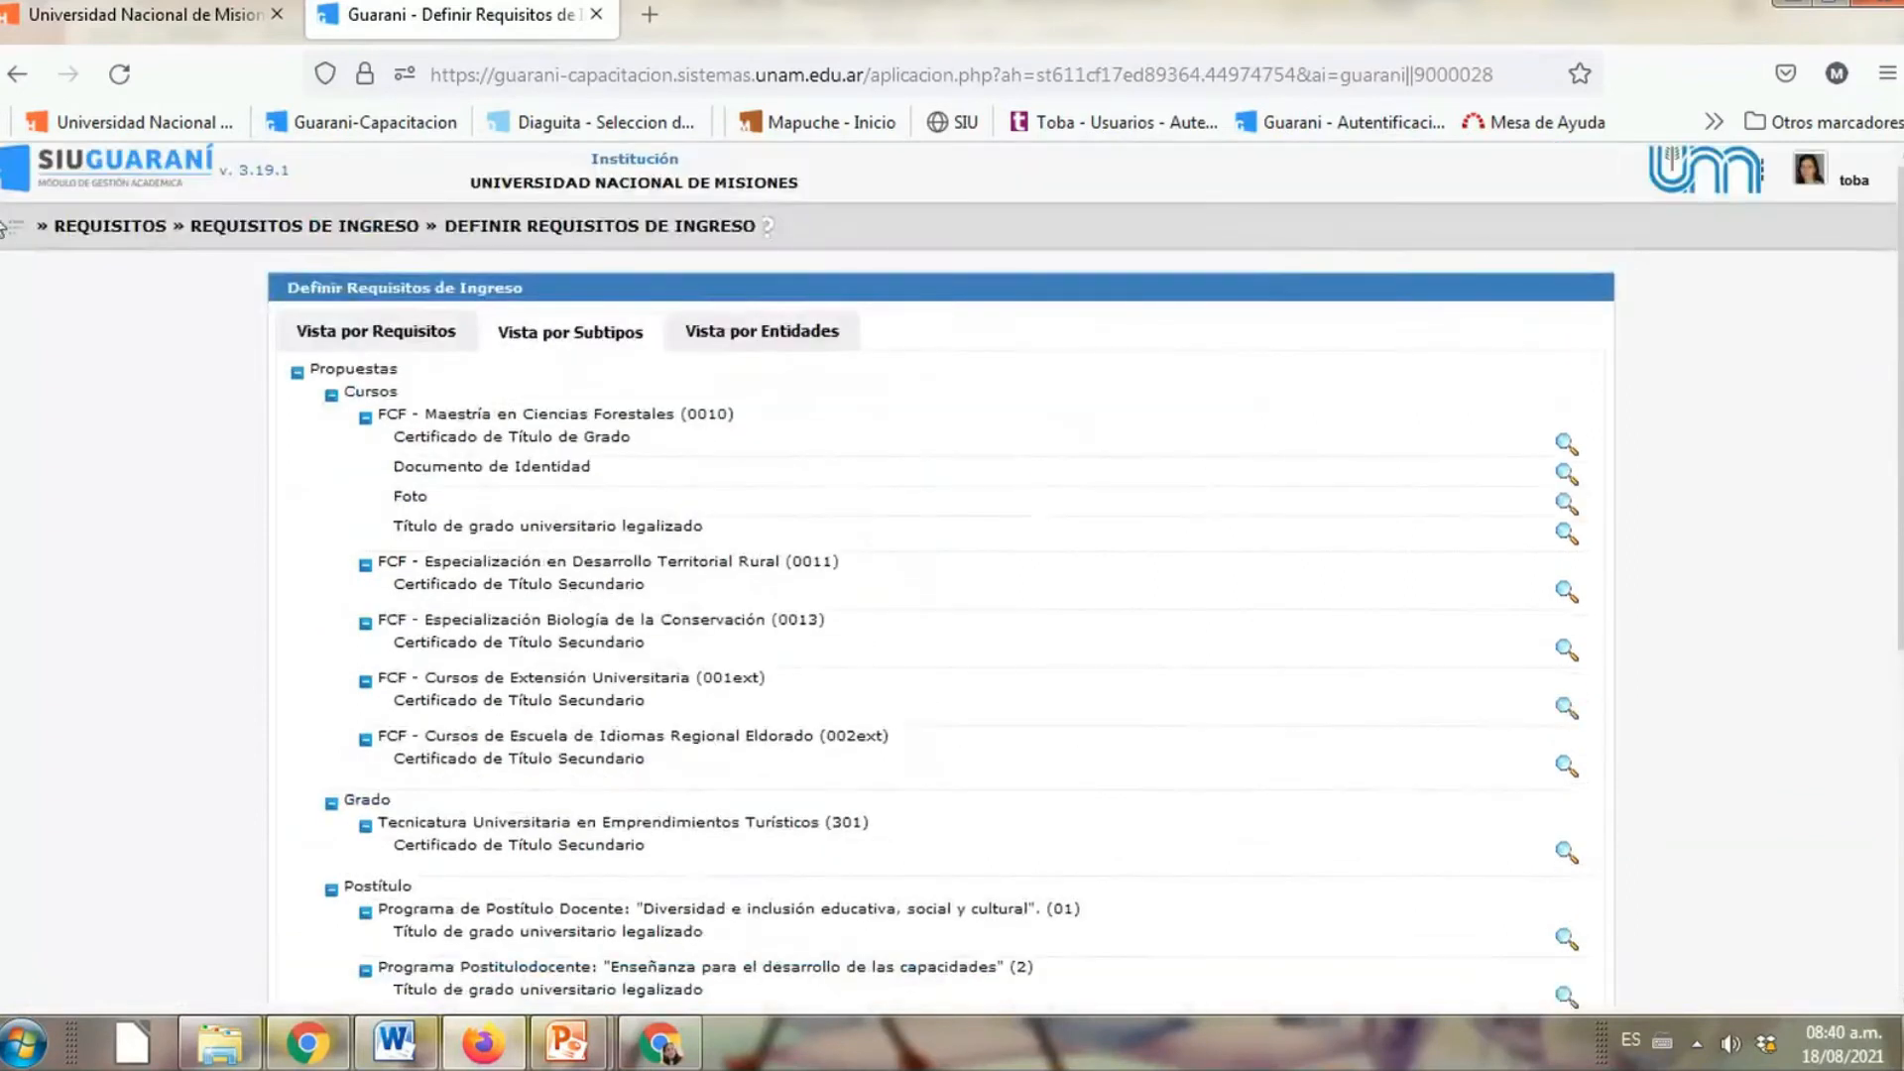
left_click(10, 226)
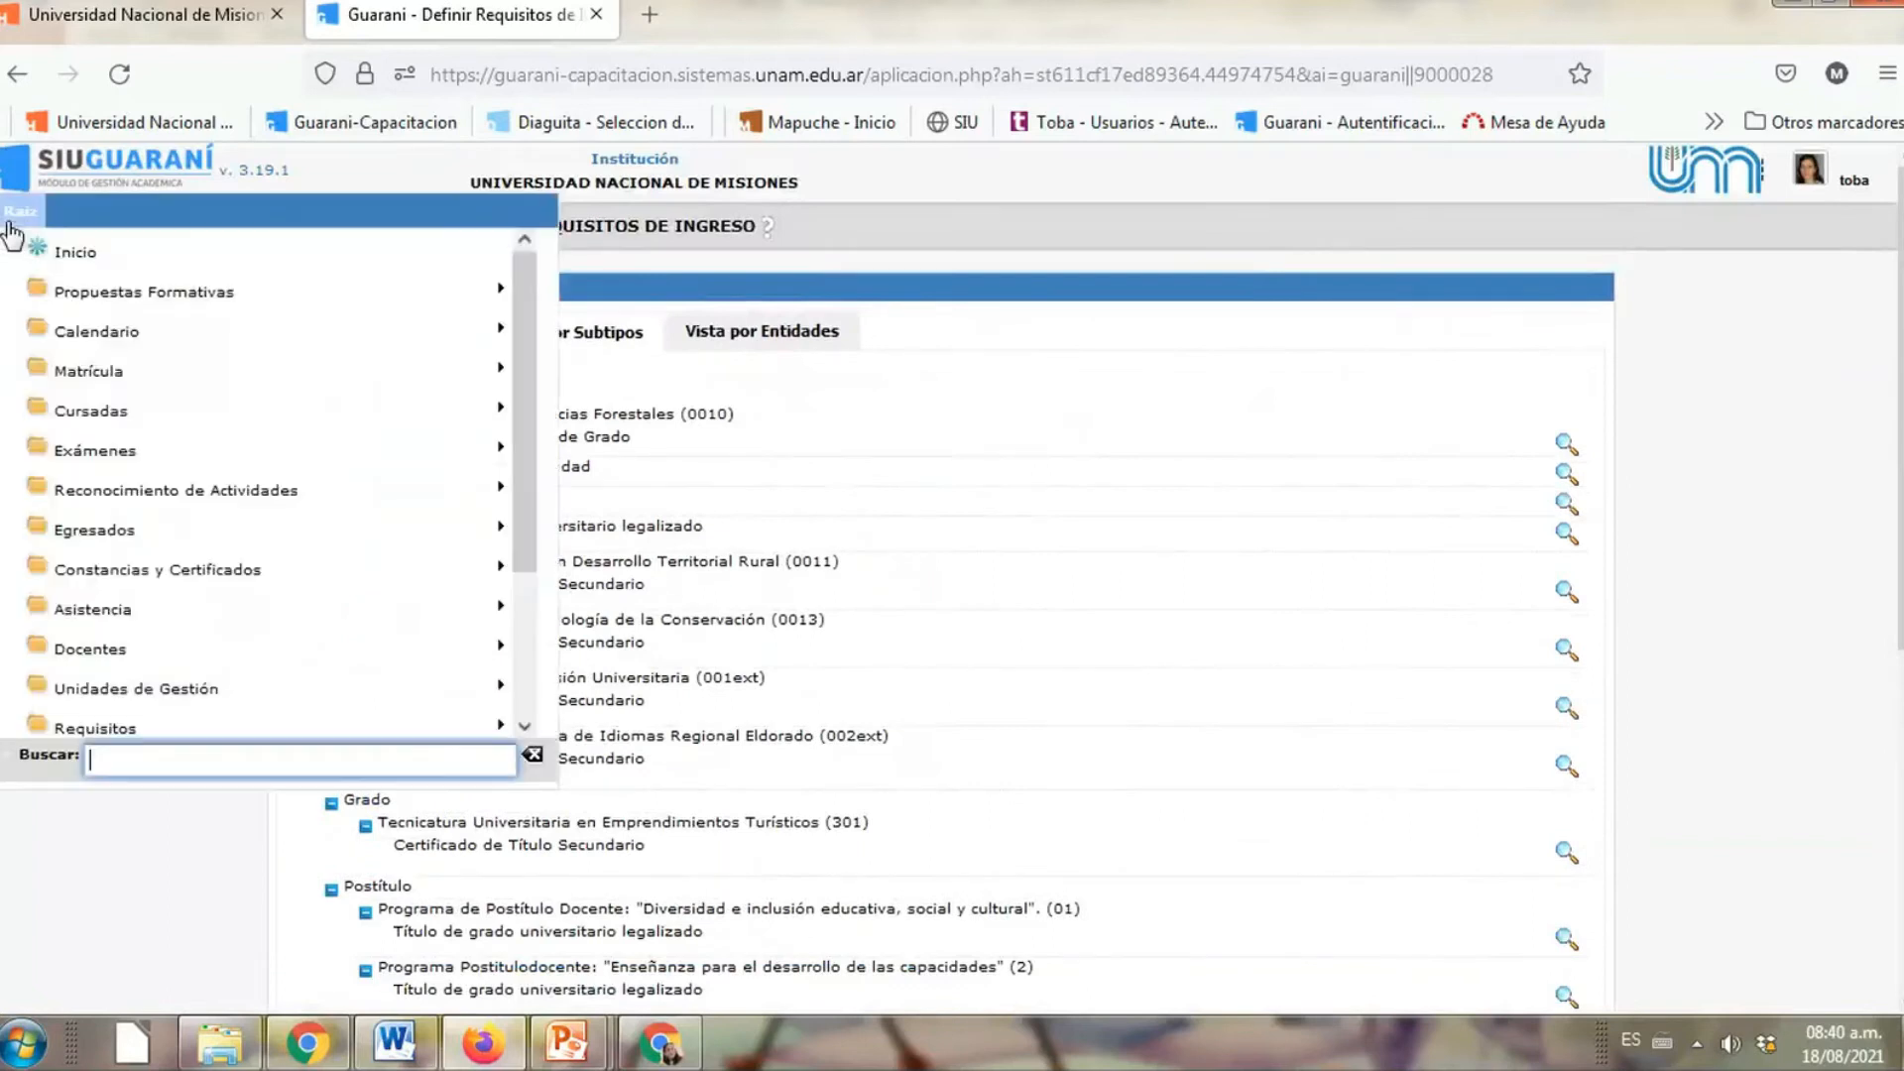
left_click(203, 875)
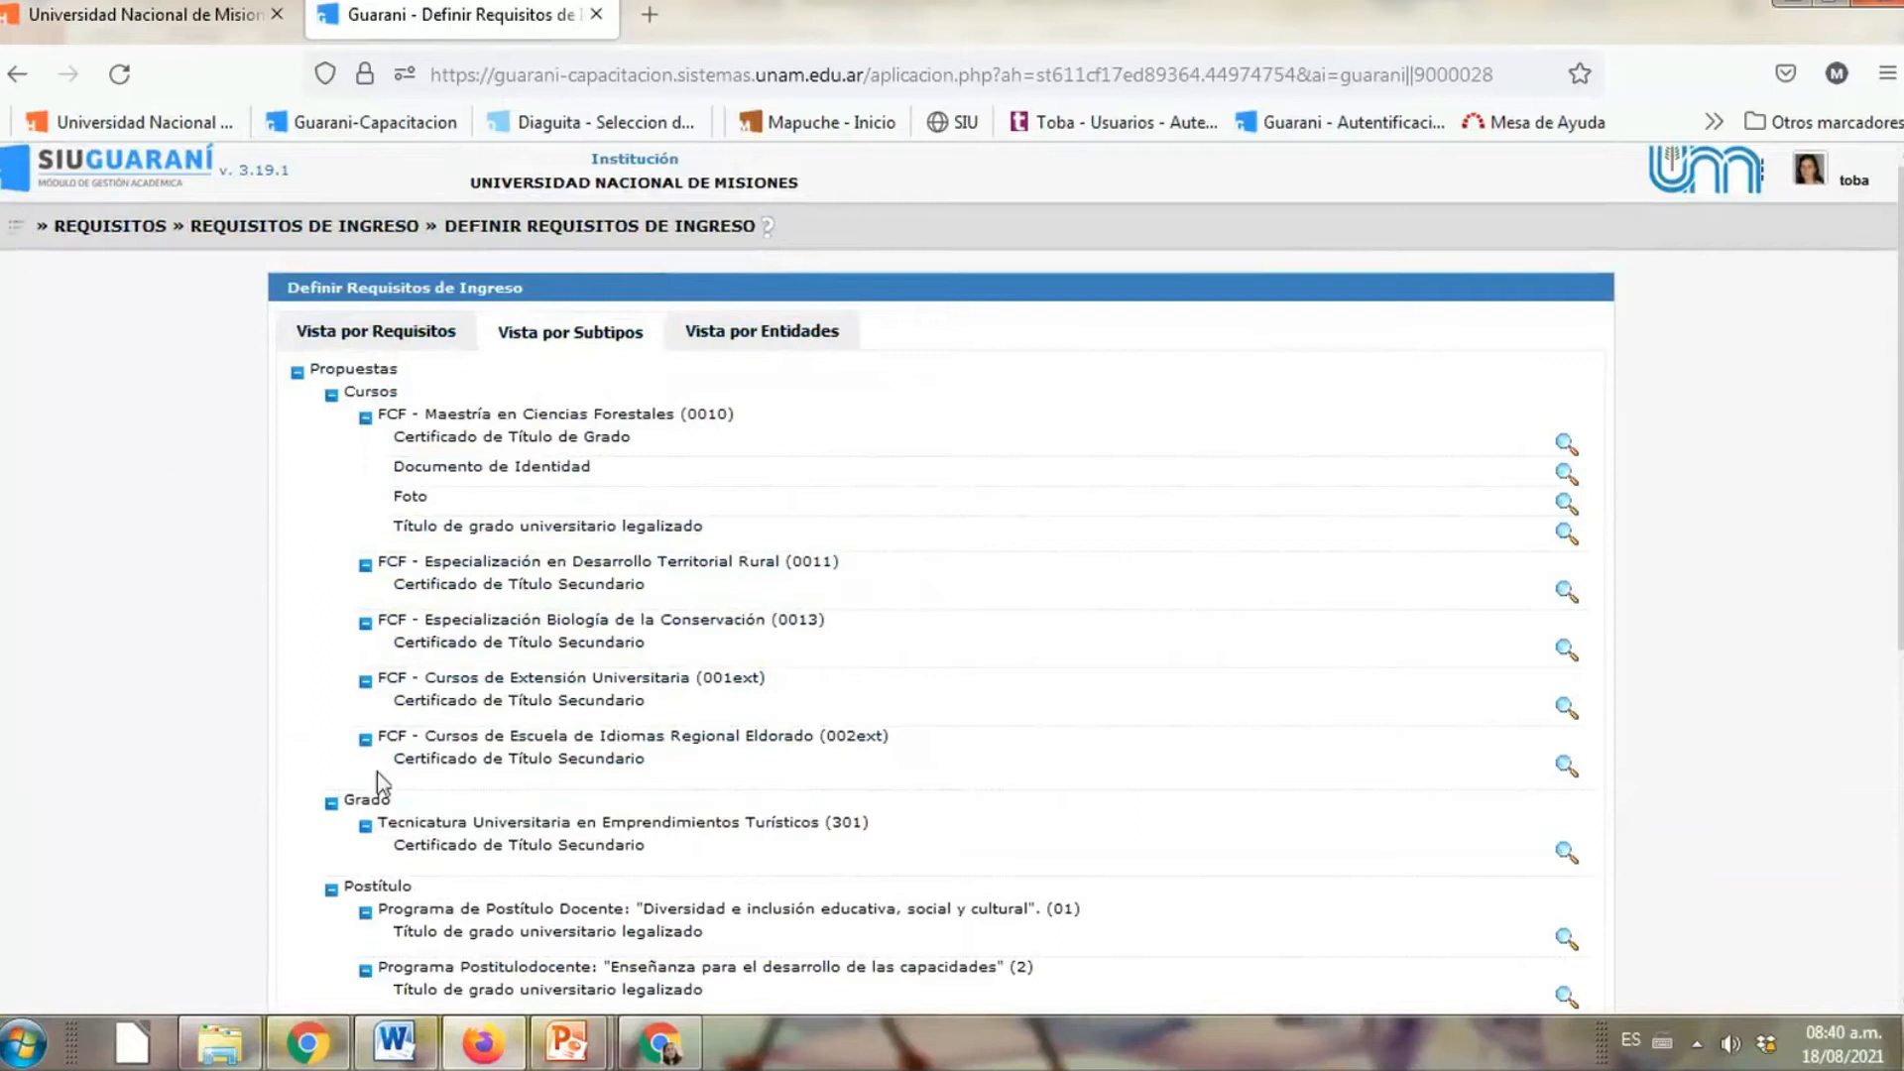
Switch to the PowerPoint presentation 08_11 - Requisitos Documentales y de Proceso and view the slide explaining what a requirement is
mouse_move(573, 1057)
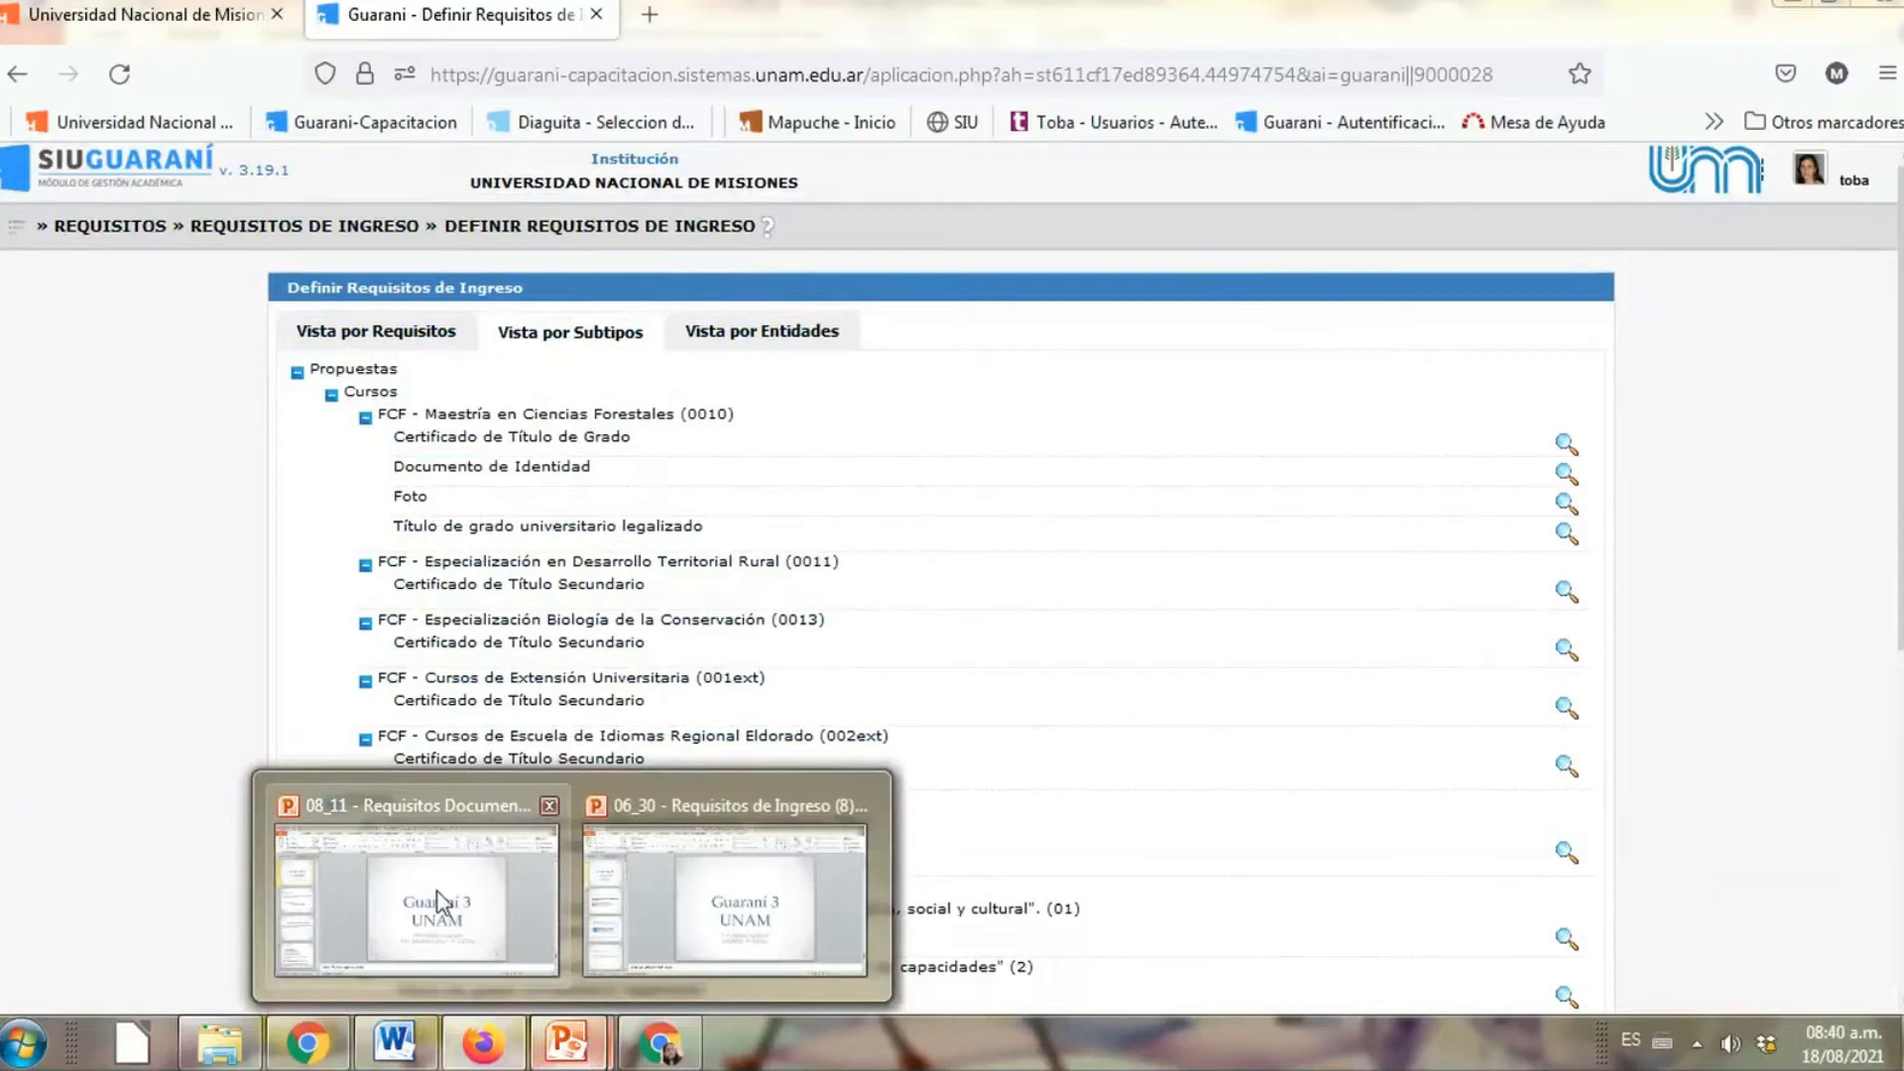
mouse_move(437, 903)
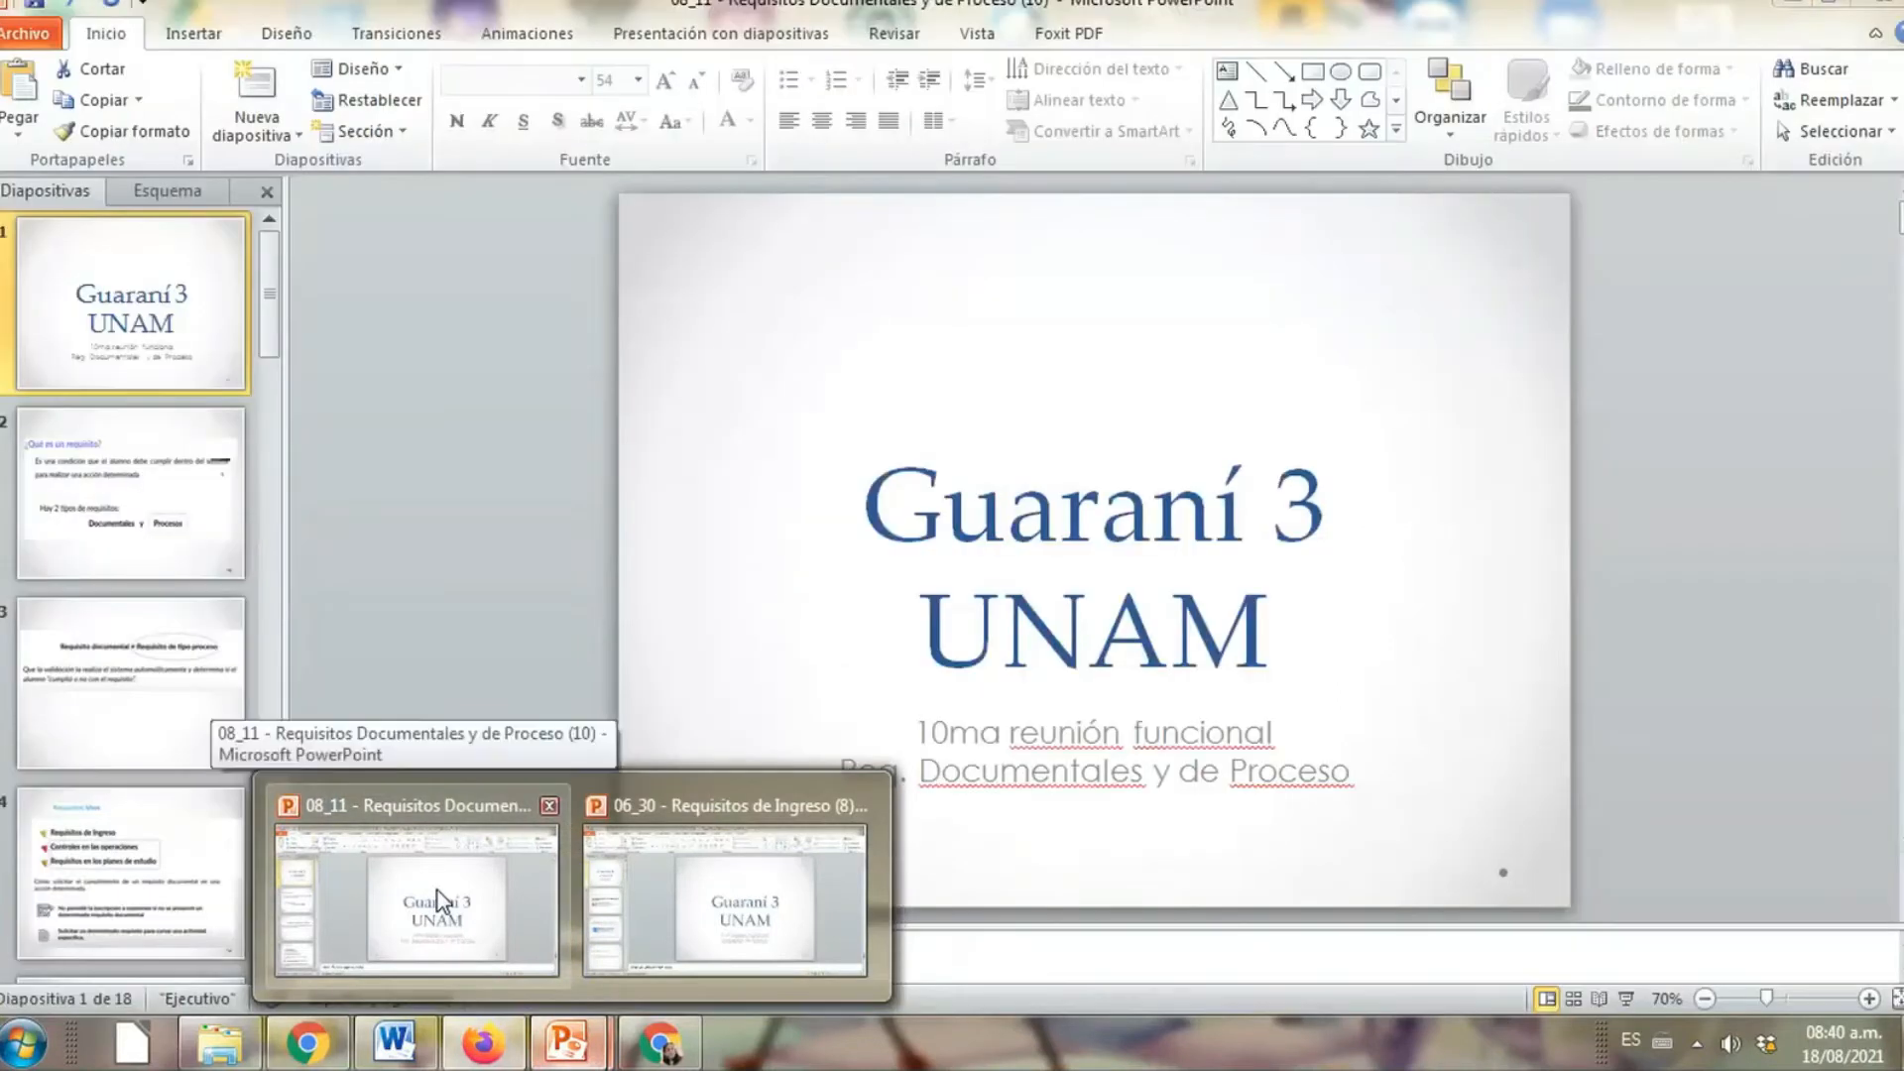
left_click(438, 900)
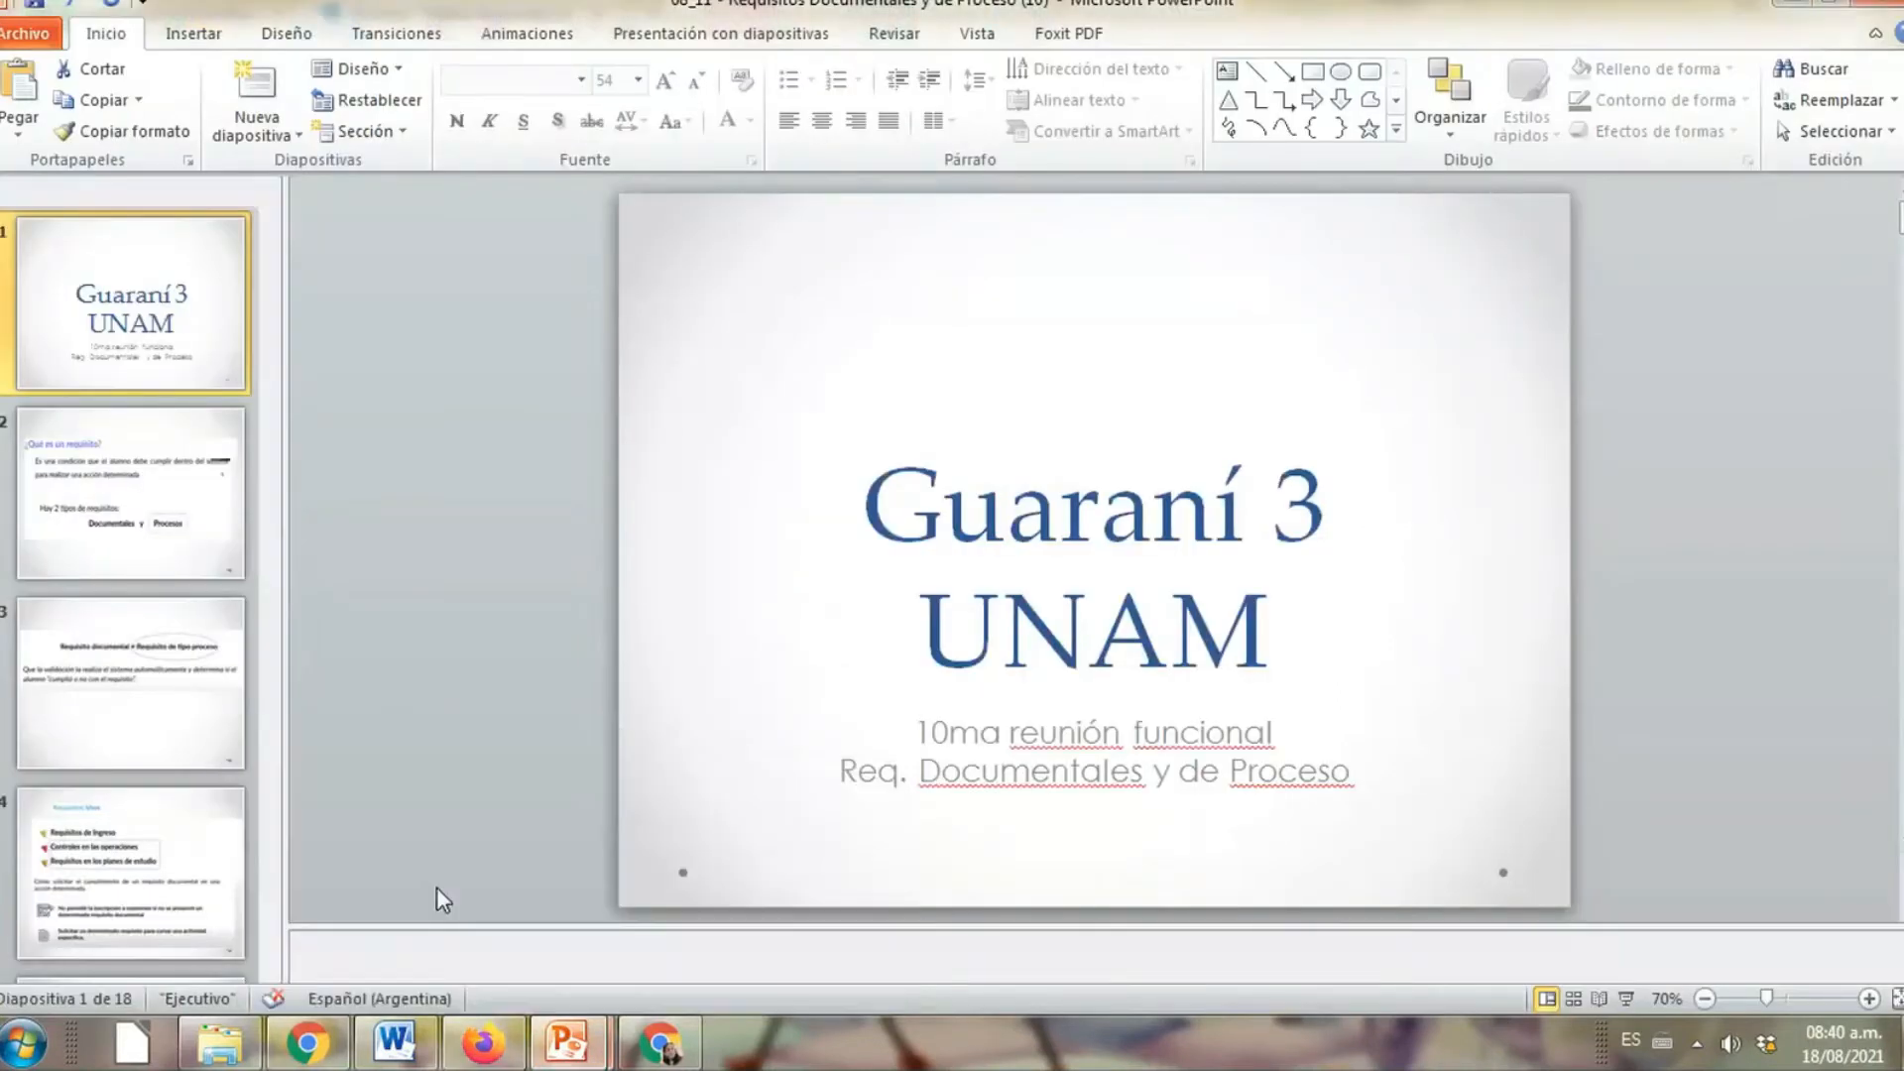
left_click(150, 560)
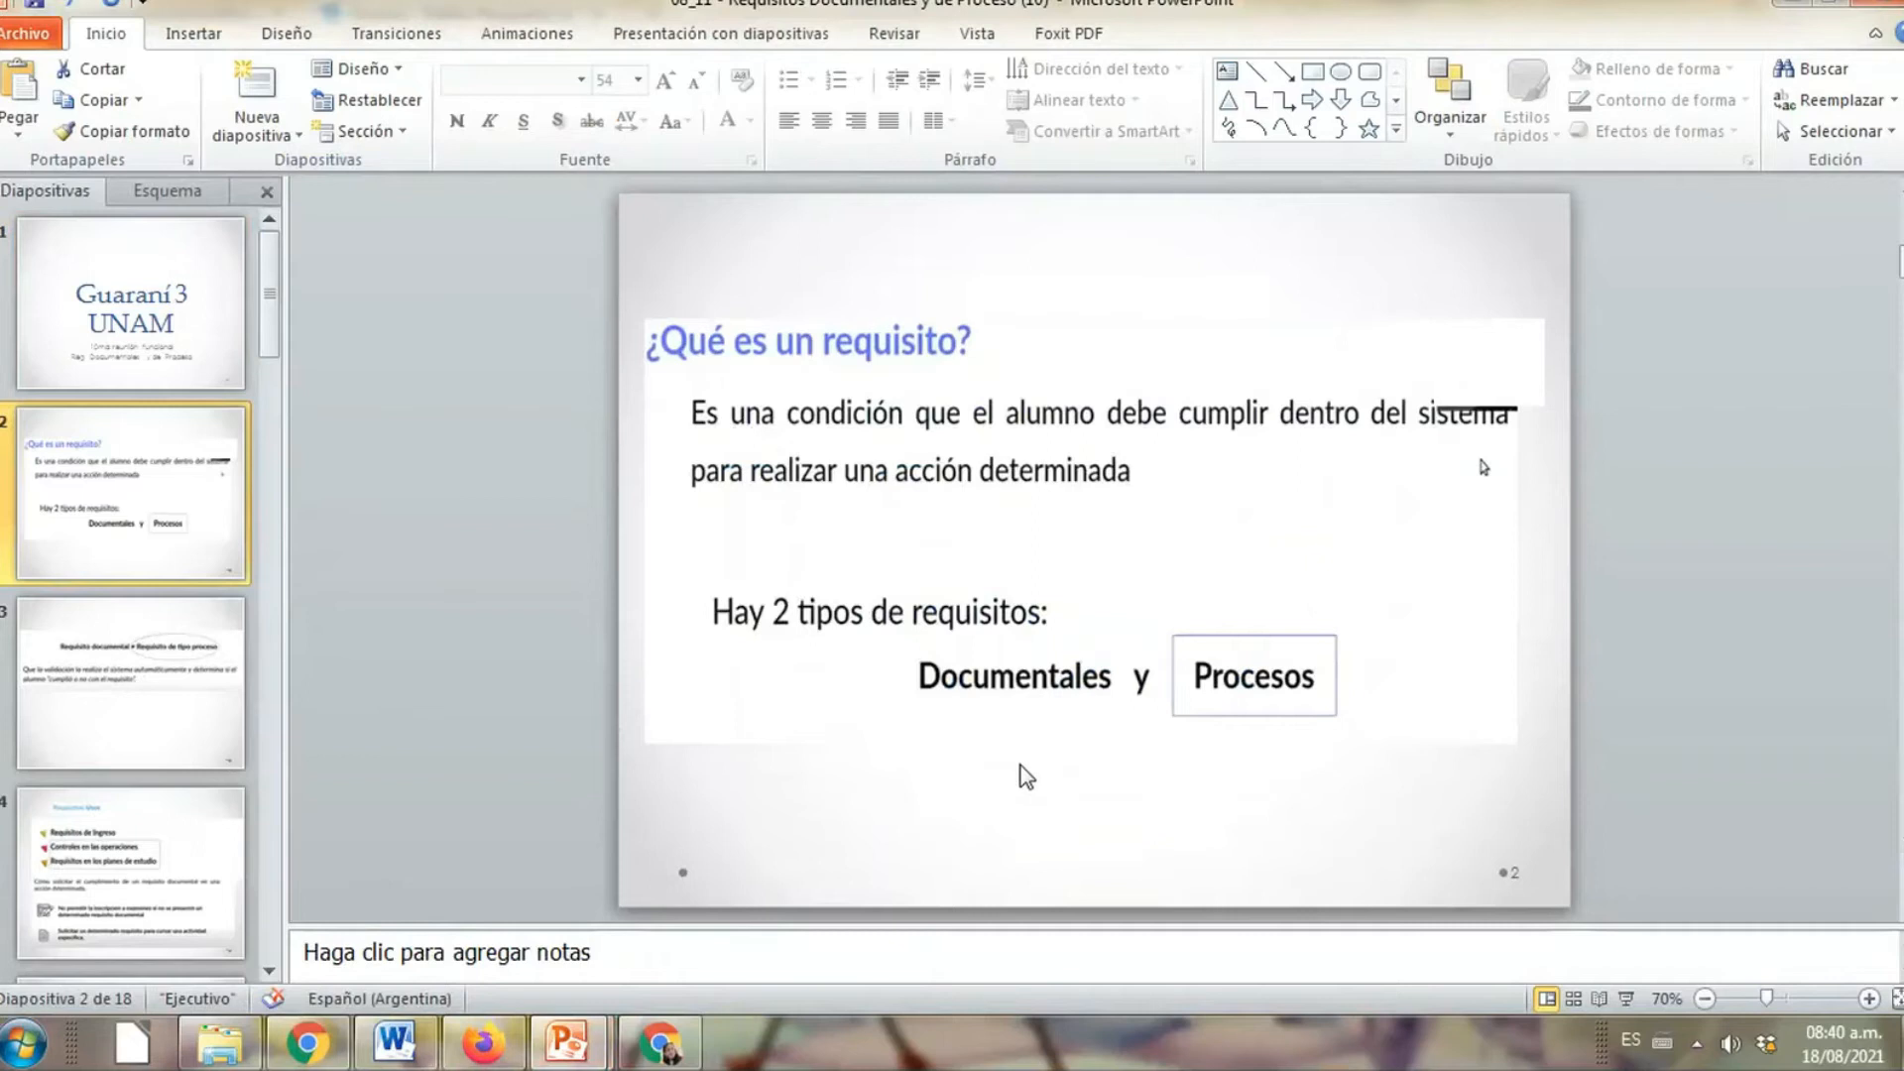
Present the slide explaining what a requirement is as a full-screen slide show
left_click(1626, 1000)
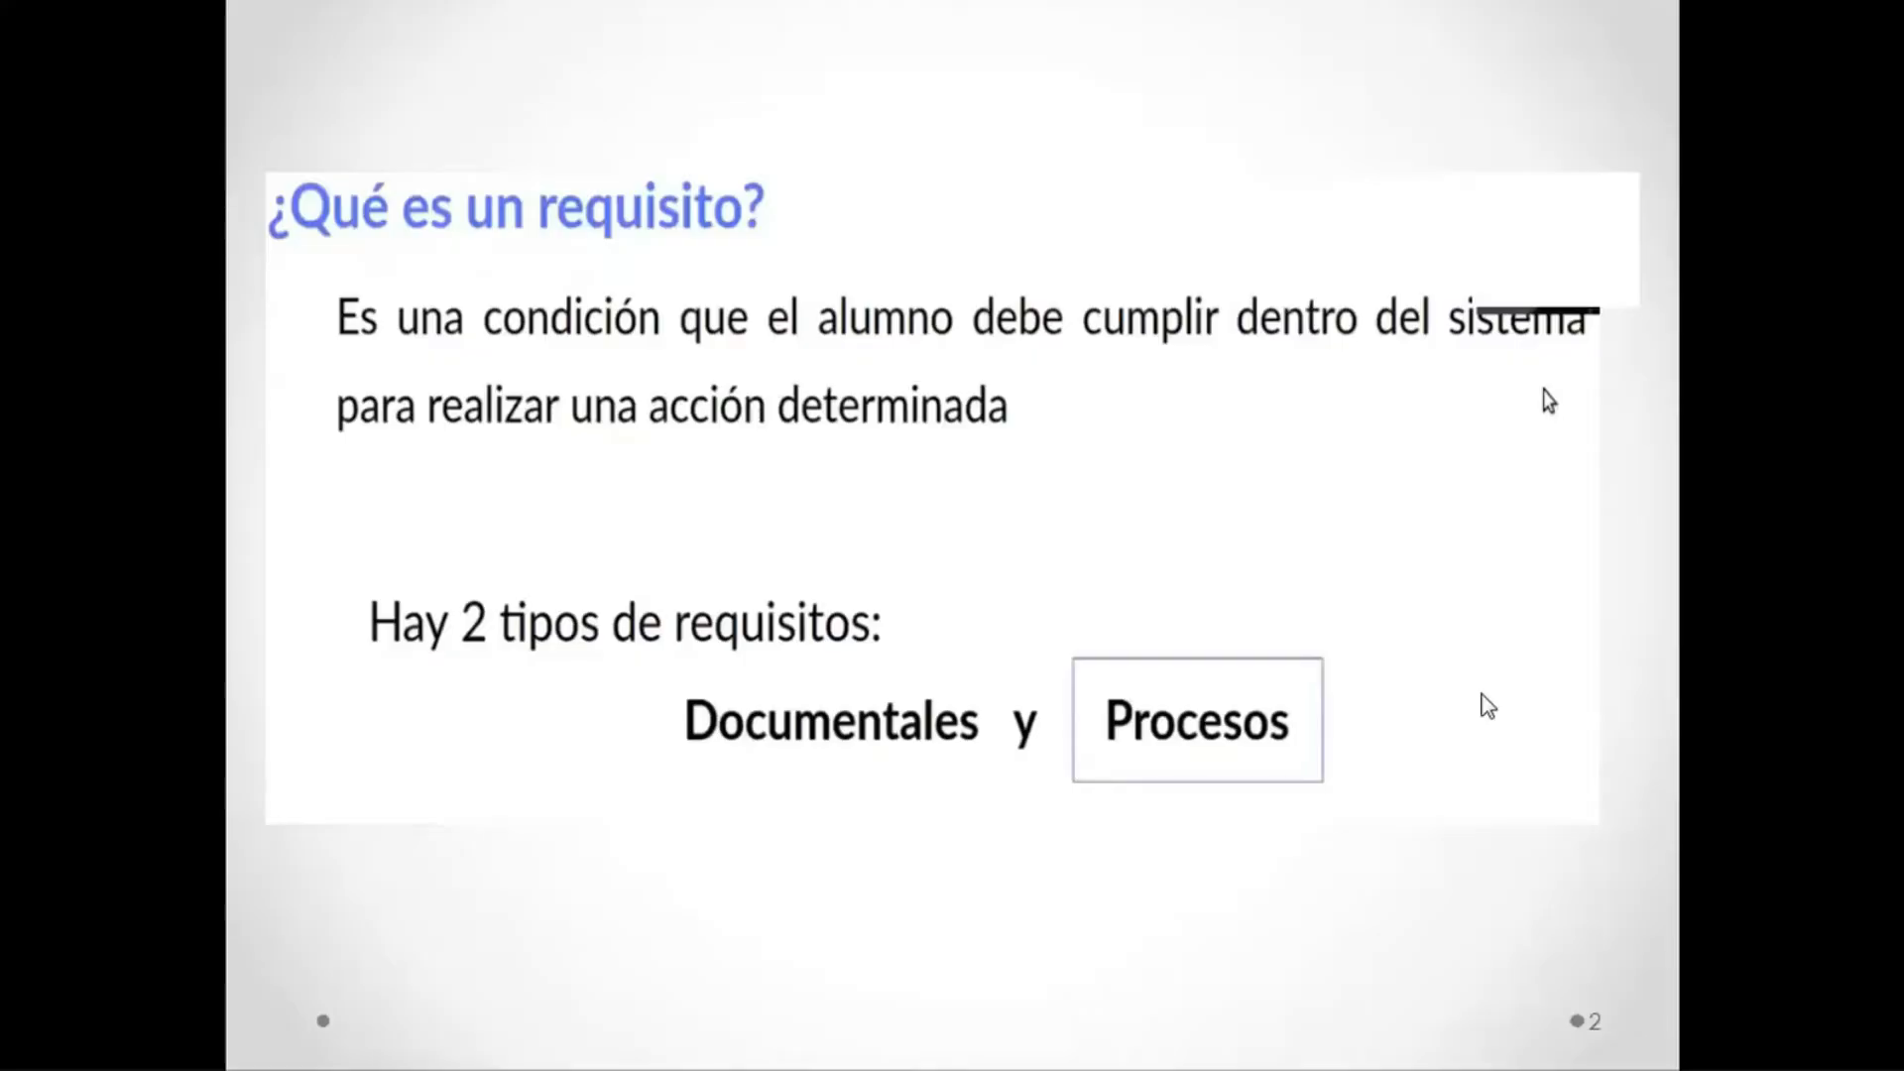
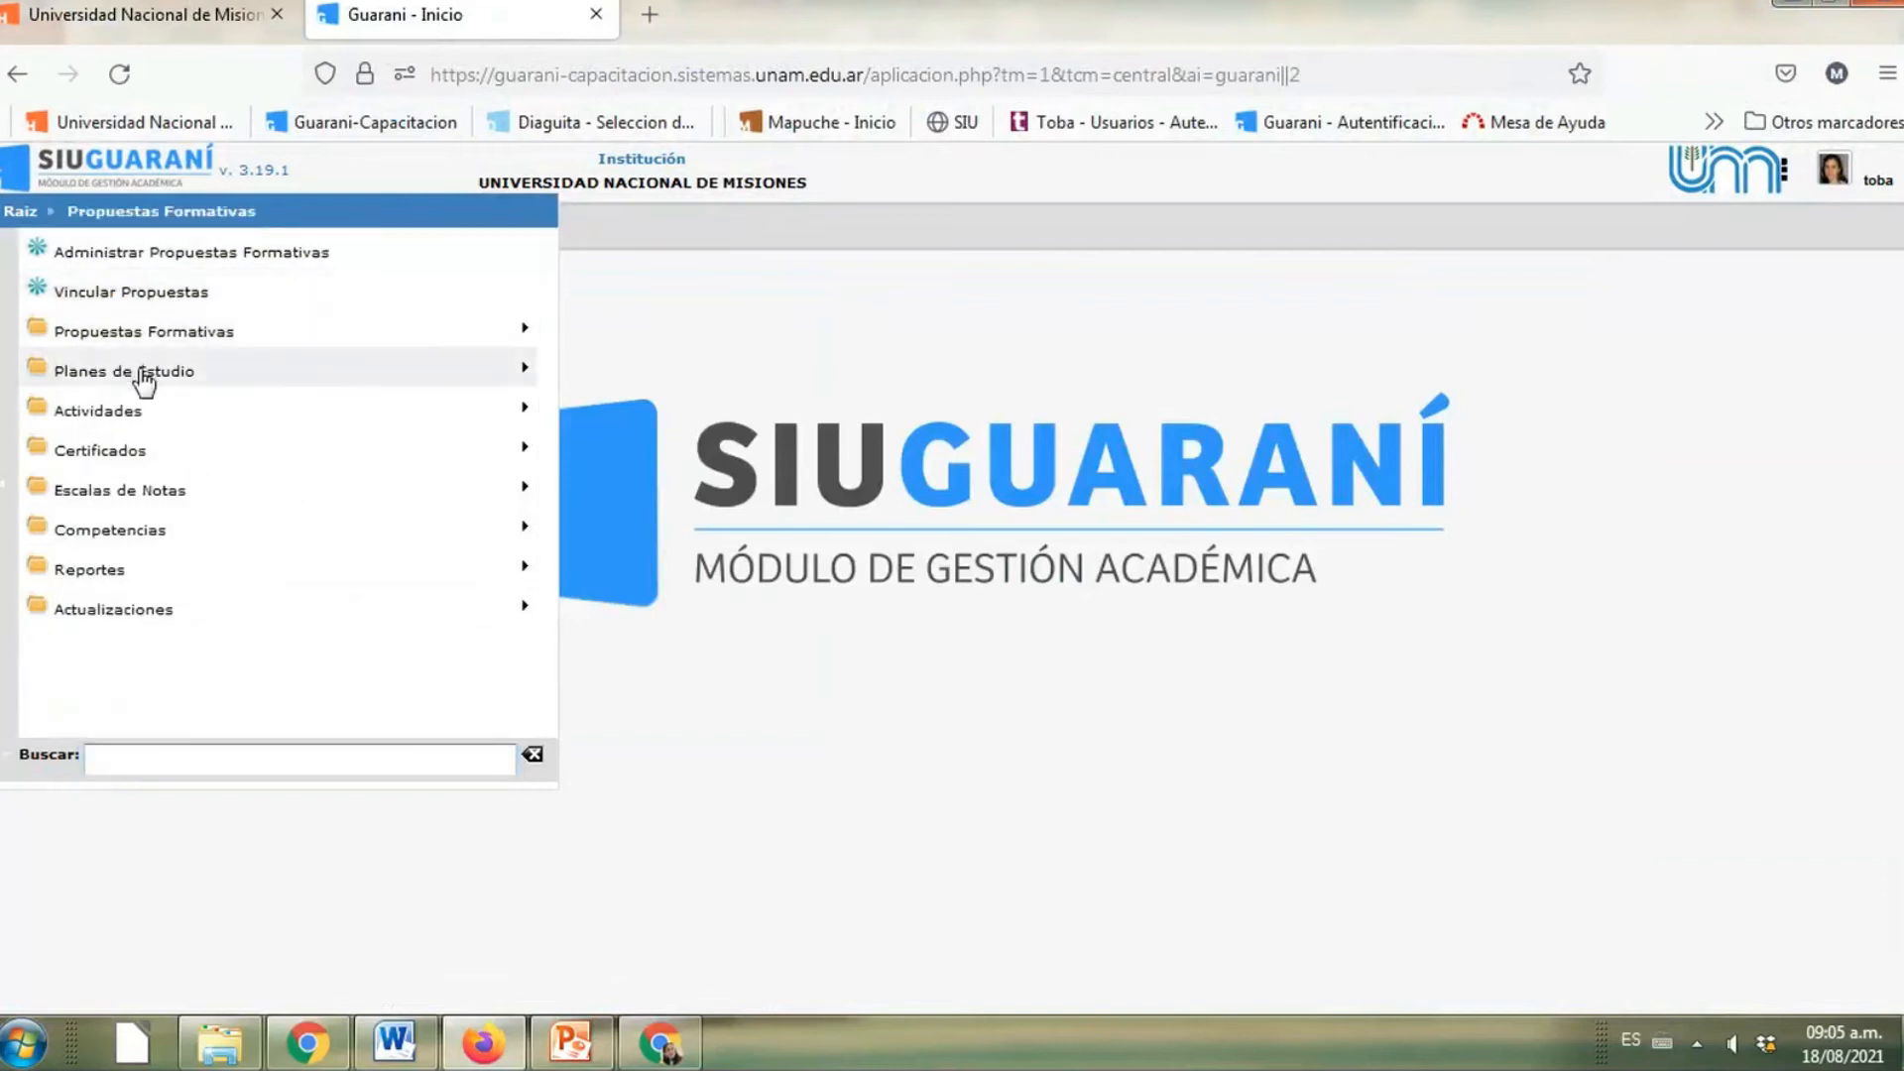
In Administrar Planes de Estudio, open version C I 1 of the Plan Curso de Ingreso- IS2019 and show its structure in edit mode
left_click(145, 373)
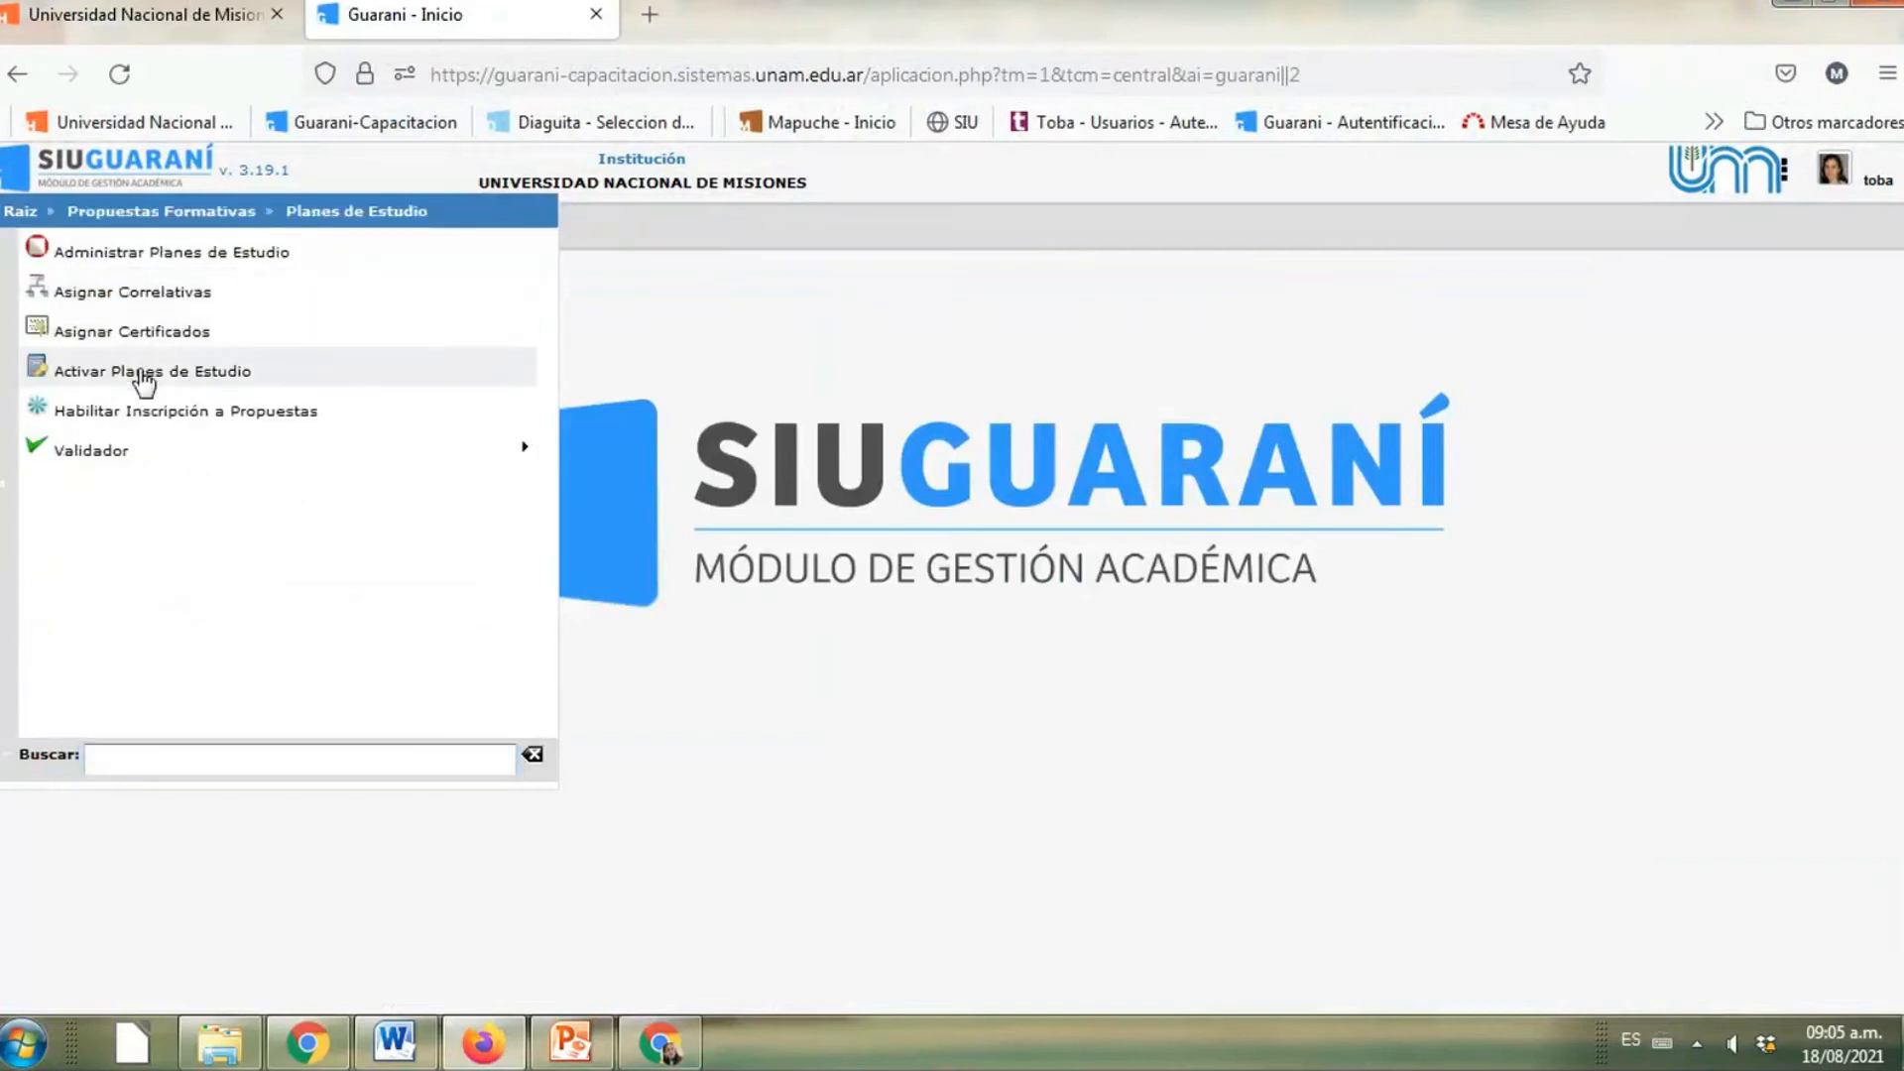
left_click(165, 264)
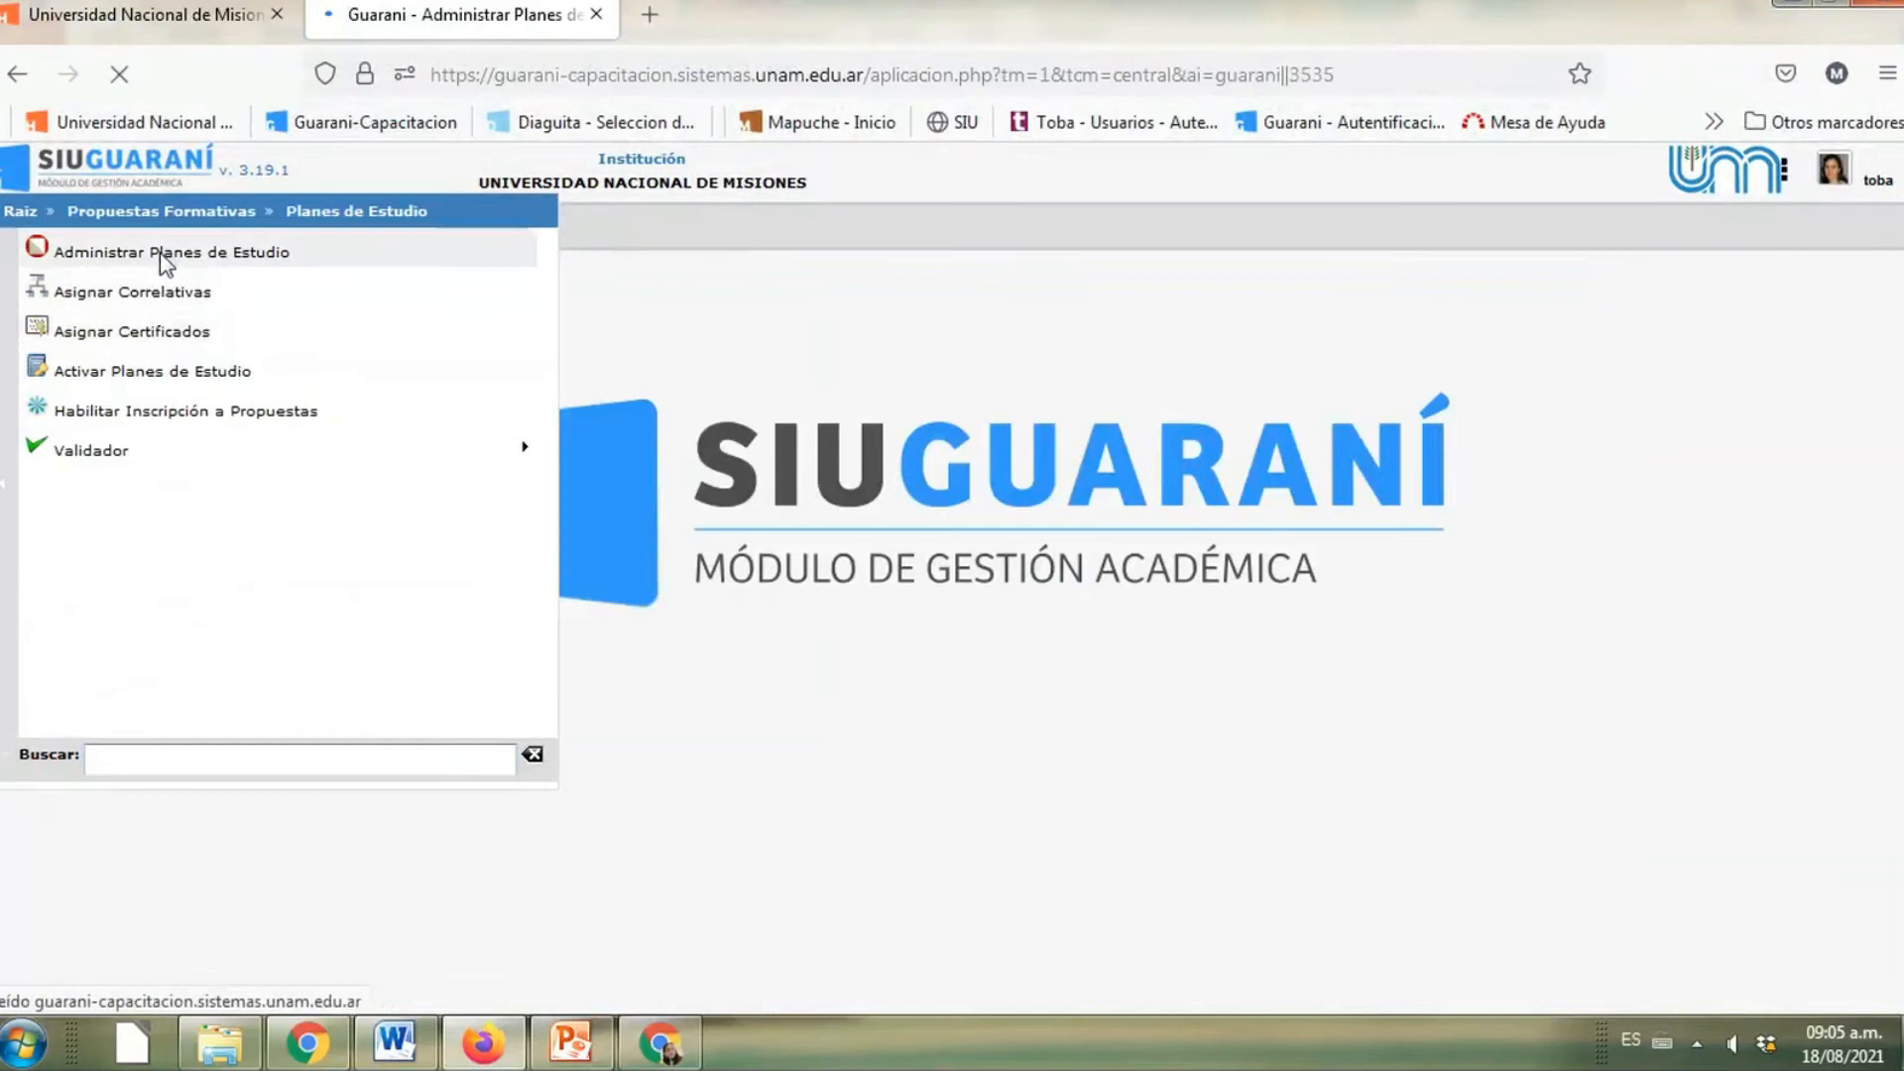
scroll(1488, 615, "down", 3)
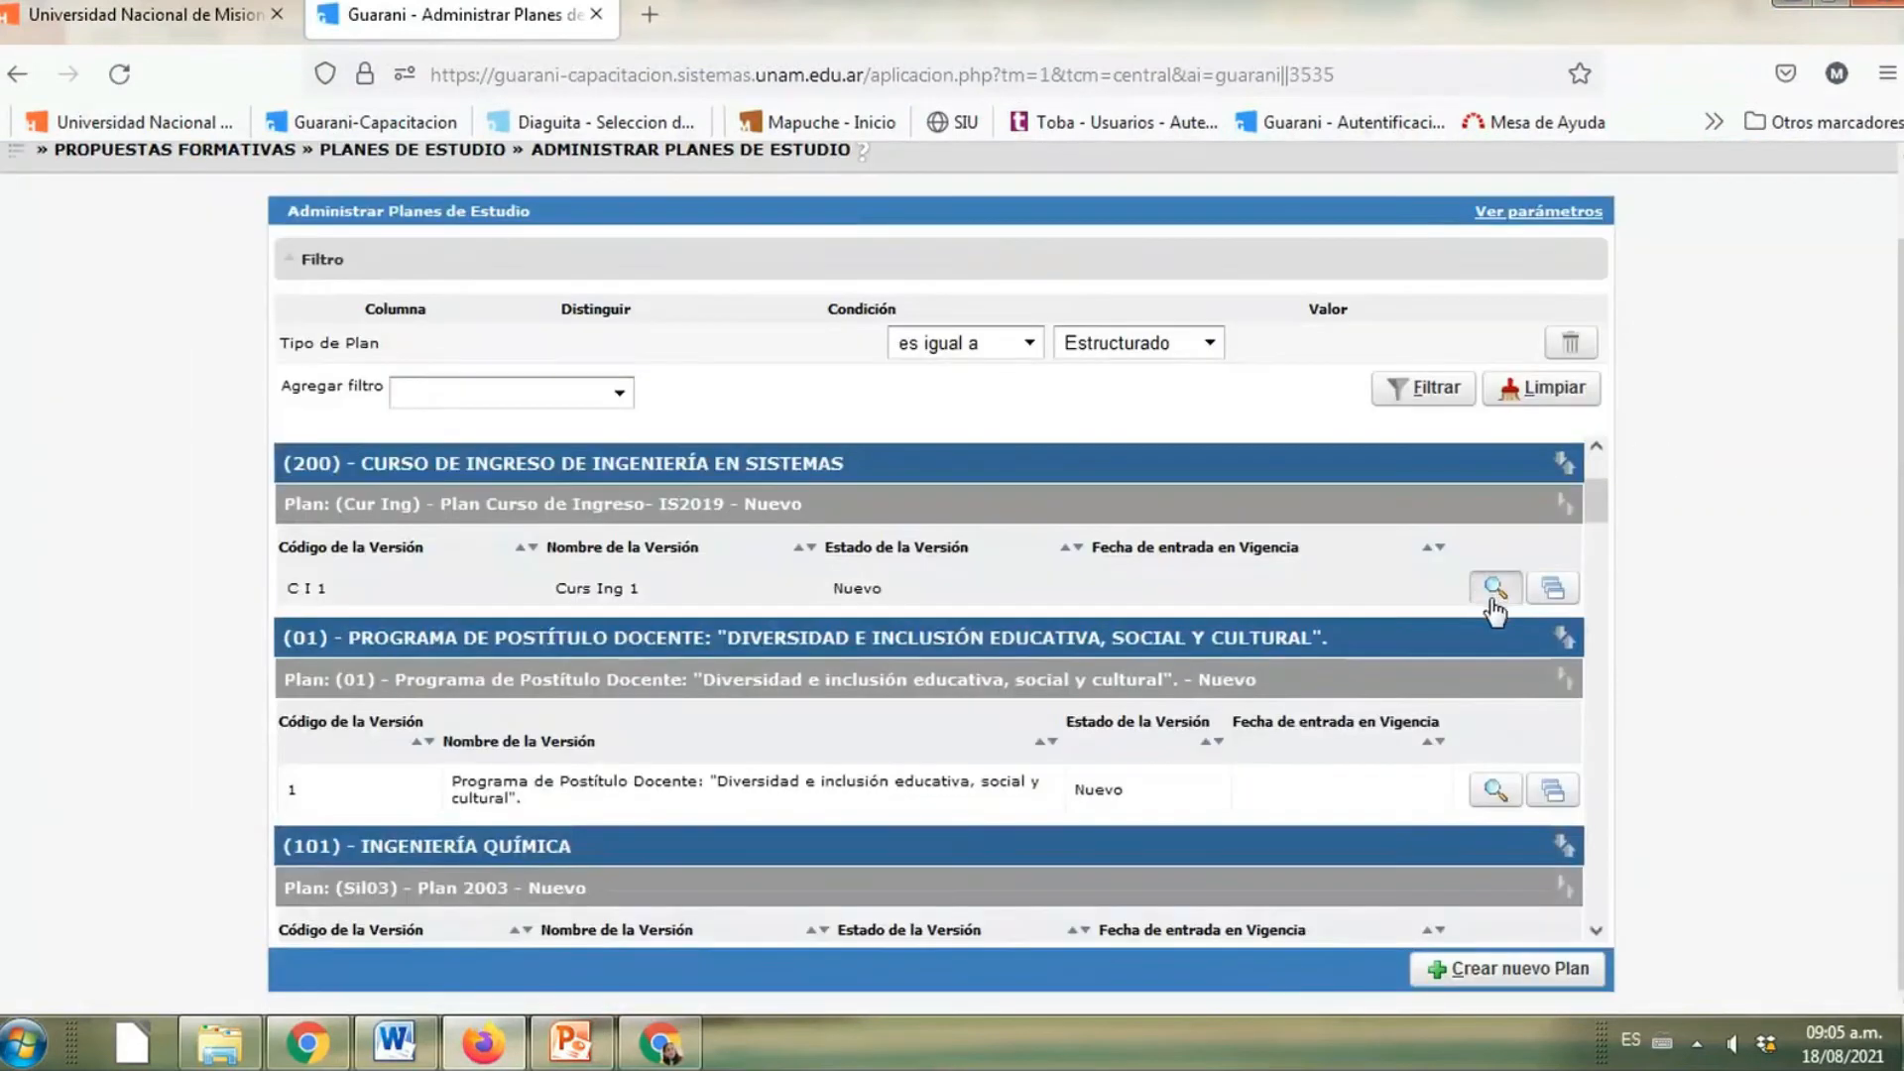
left_click(1496, 588)
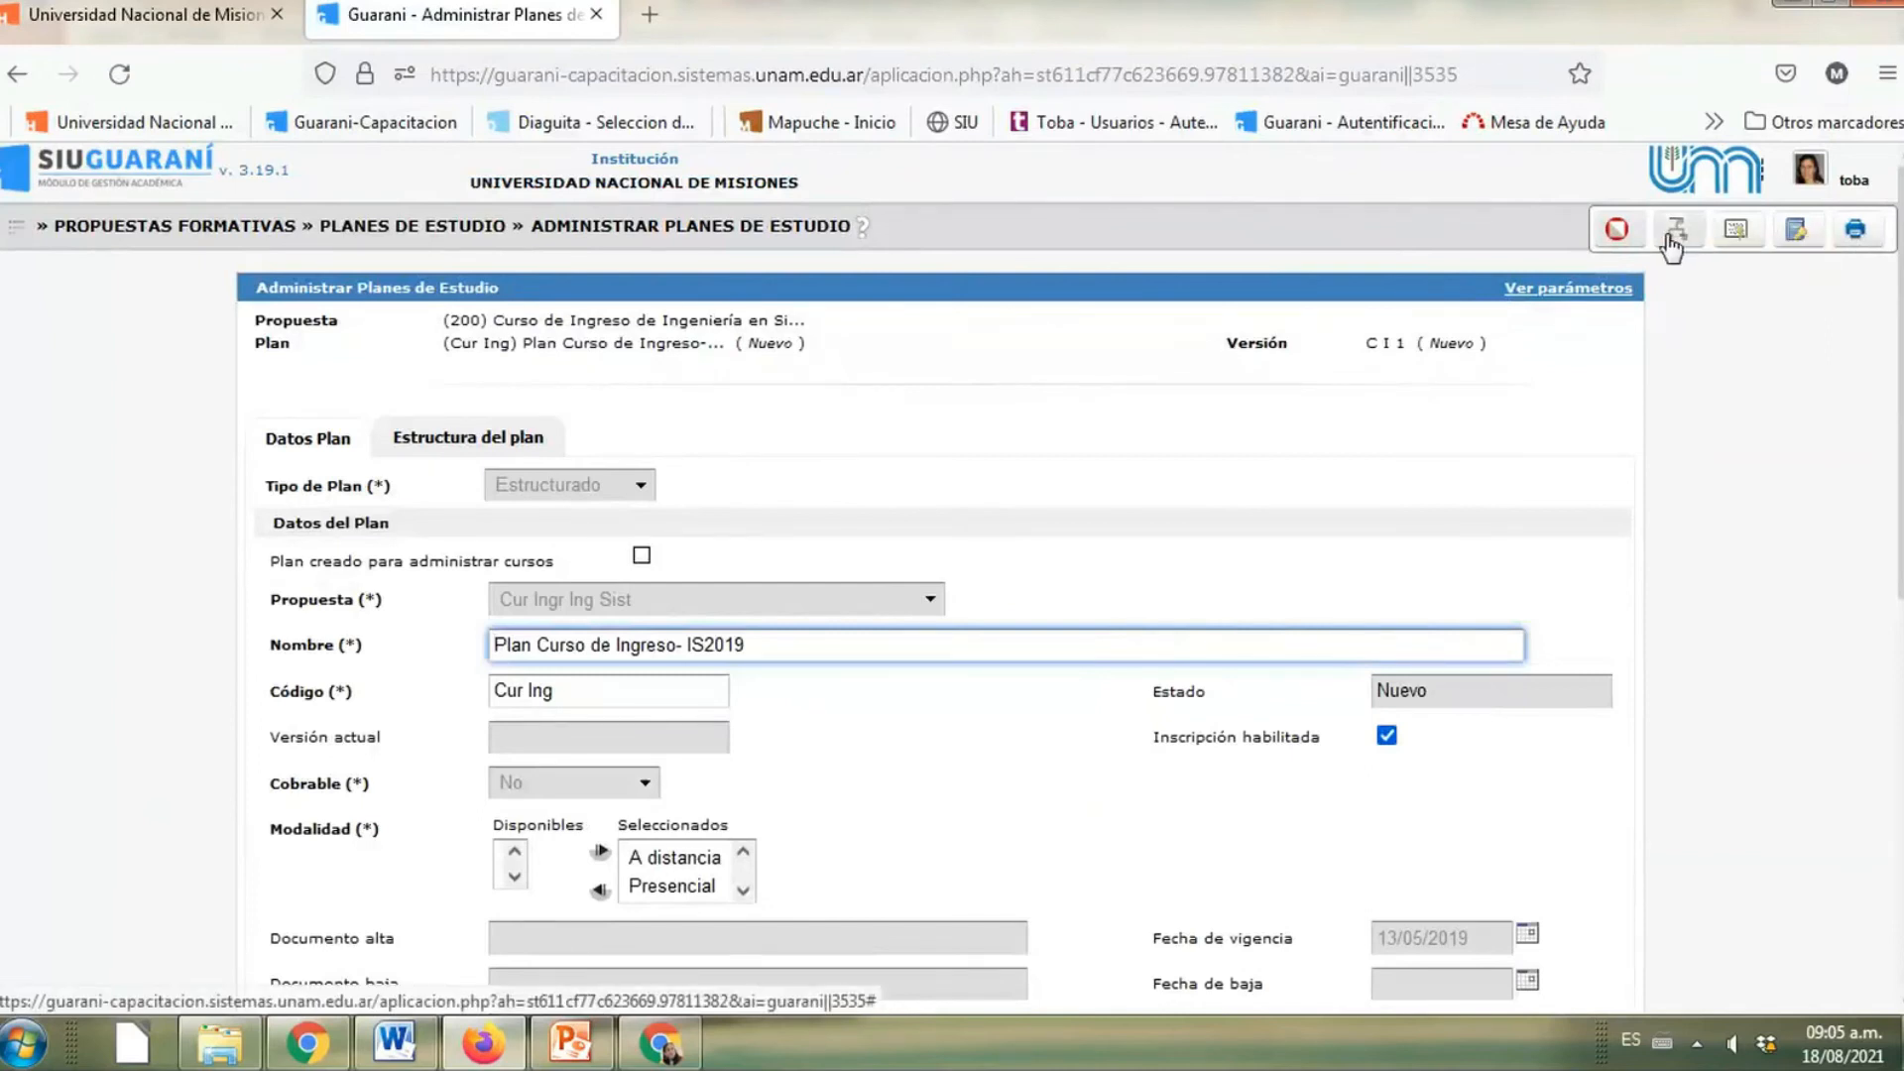
left_click(1674, 238)
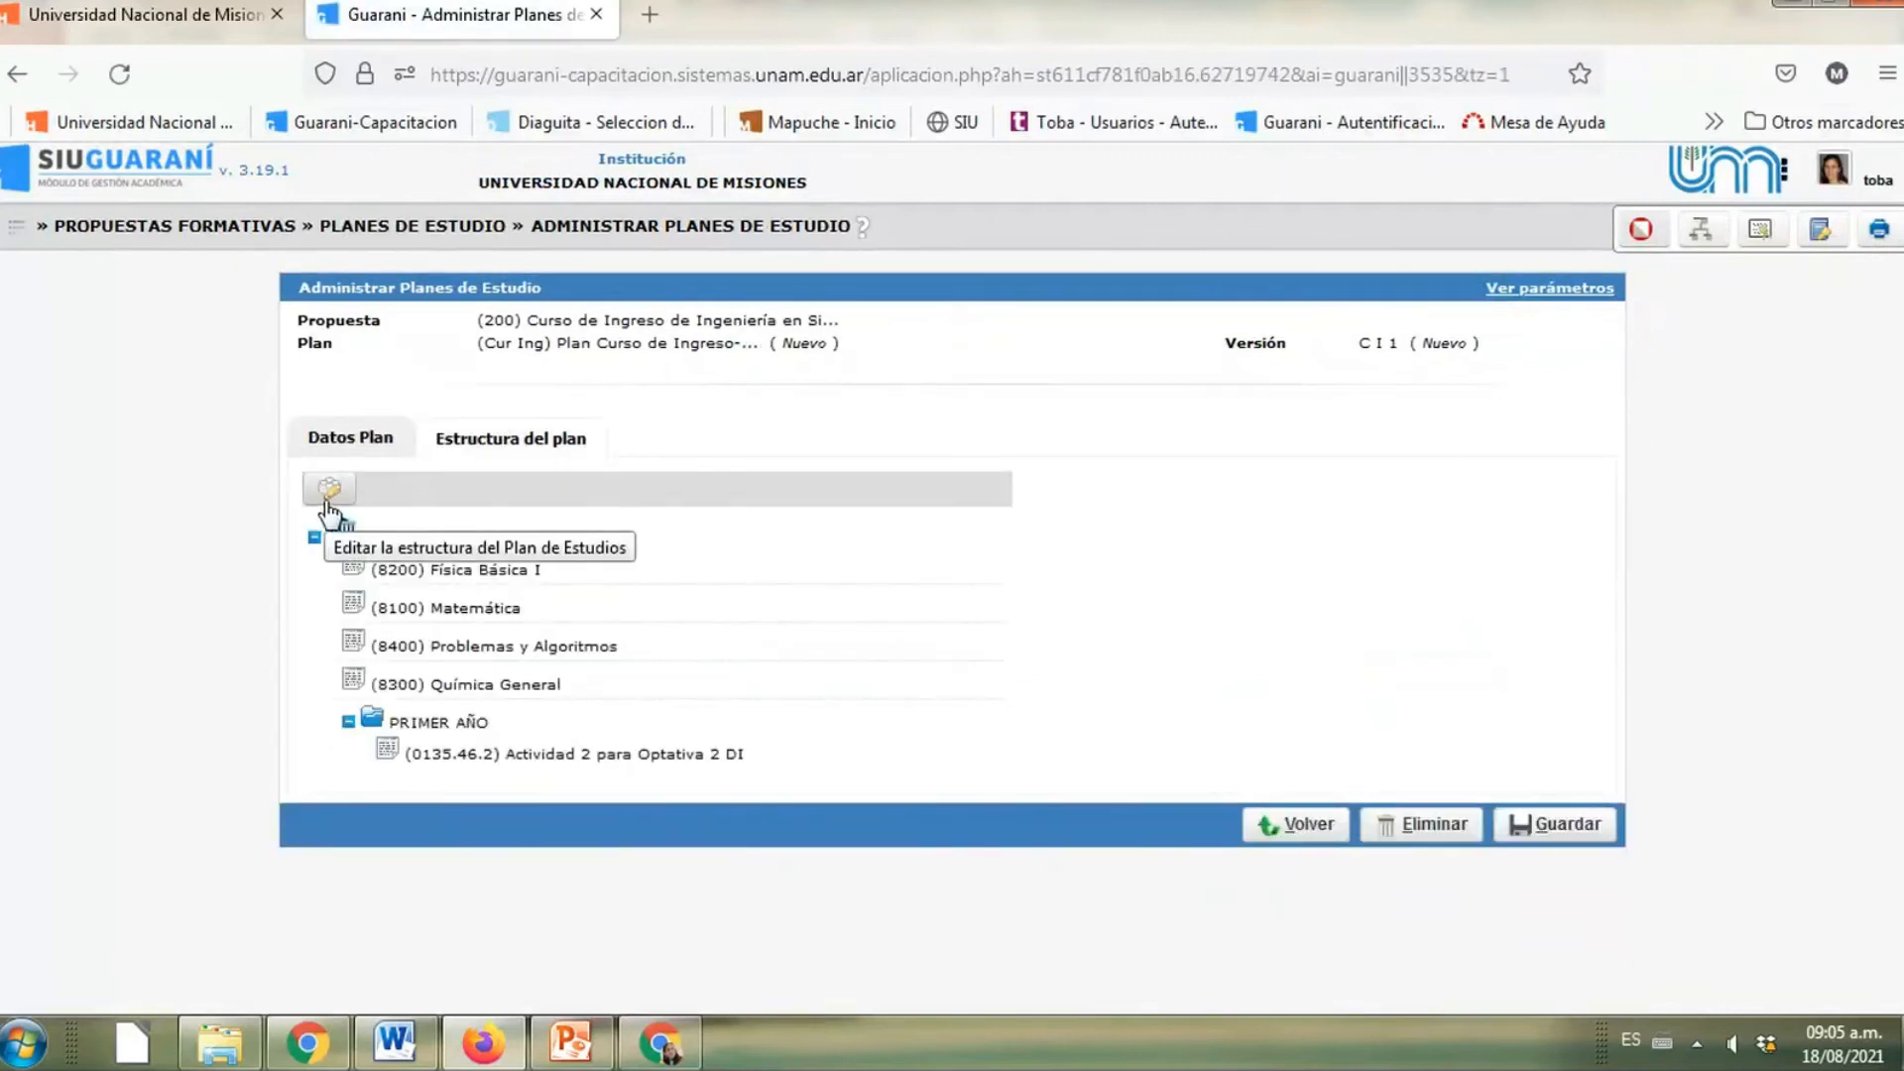
left_click(326, 492)
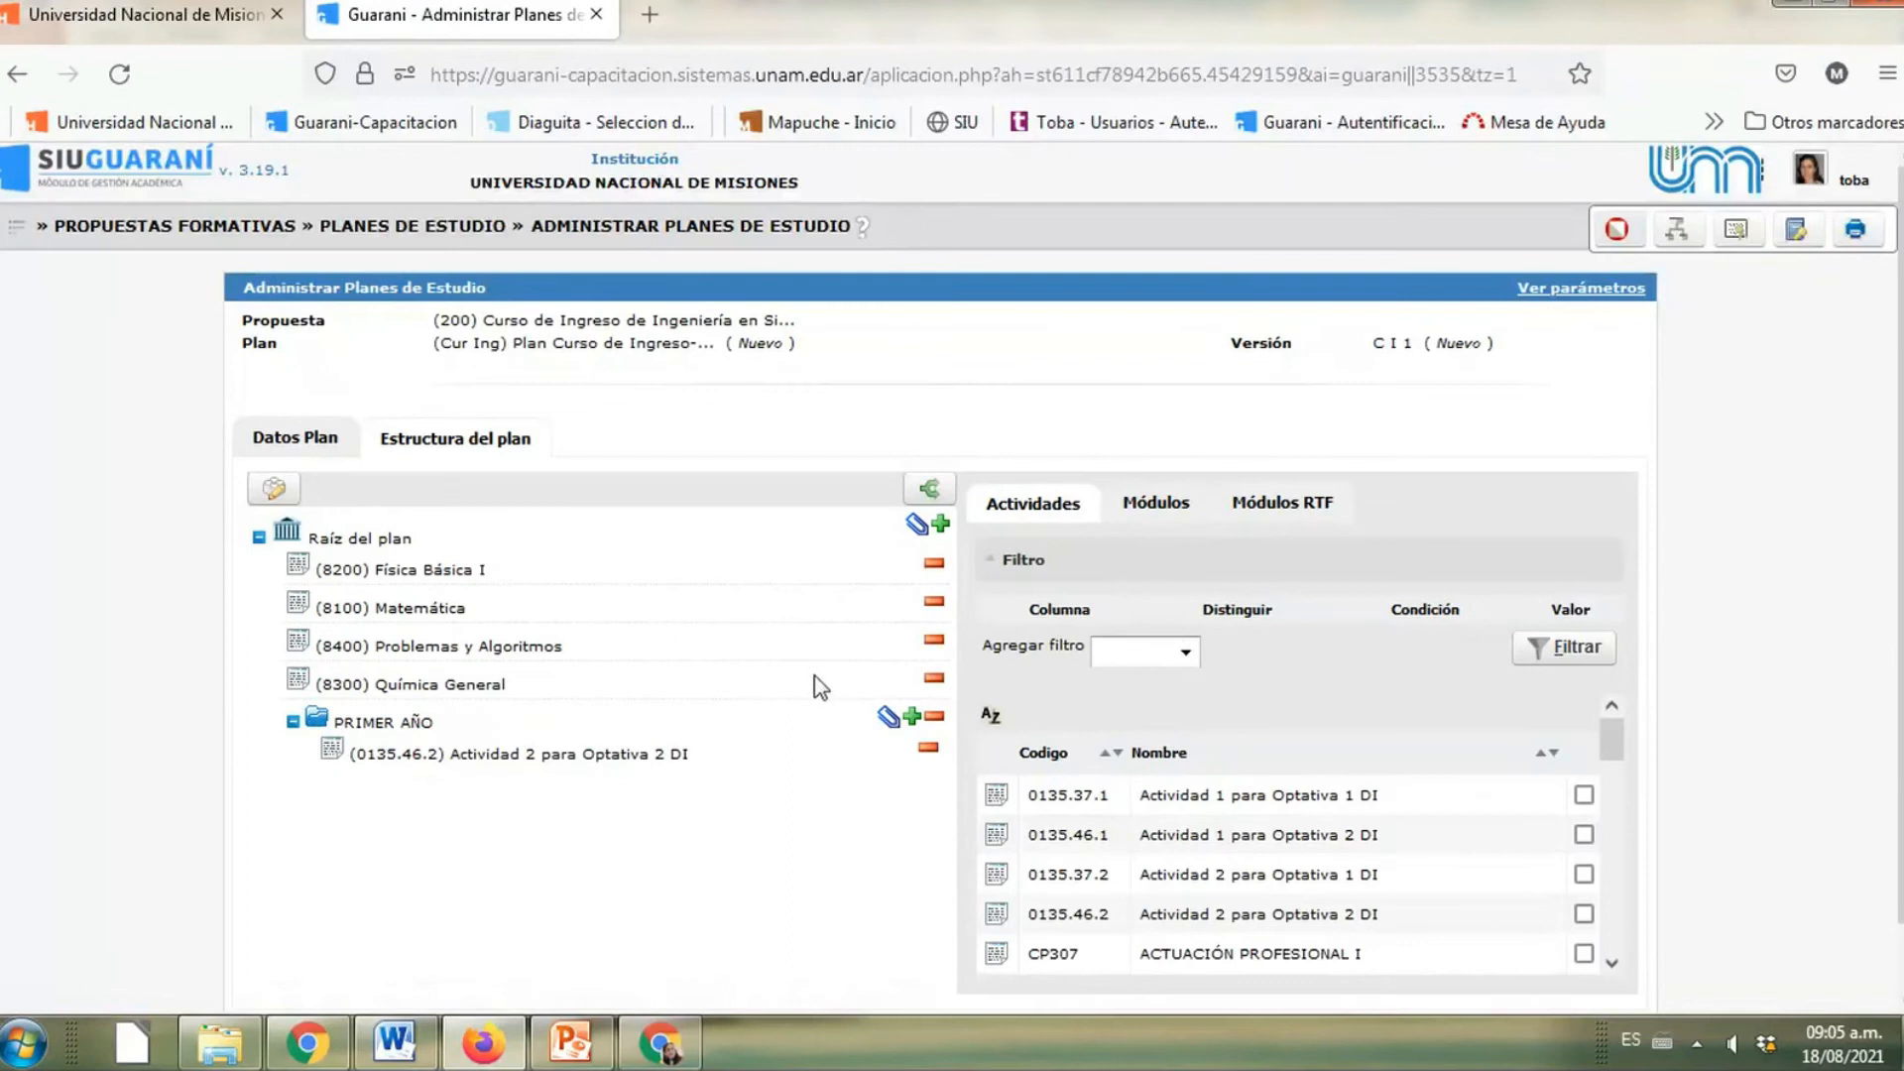
Go to Asignar Correlativas for this plan, list the activities in the Cuadro view, and examine Física Básica I's prerequisites for taking and passing it
left_click(1694, 234)
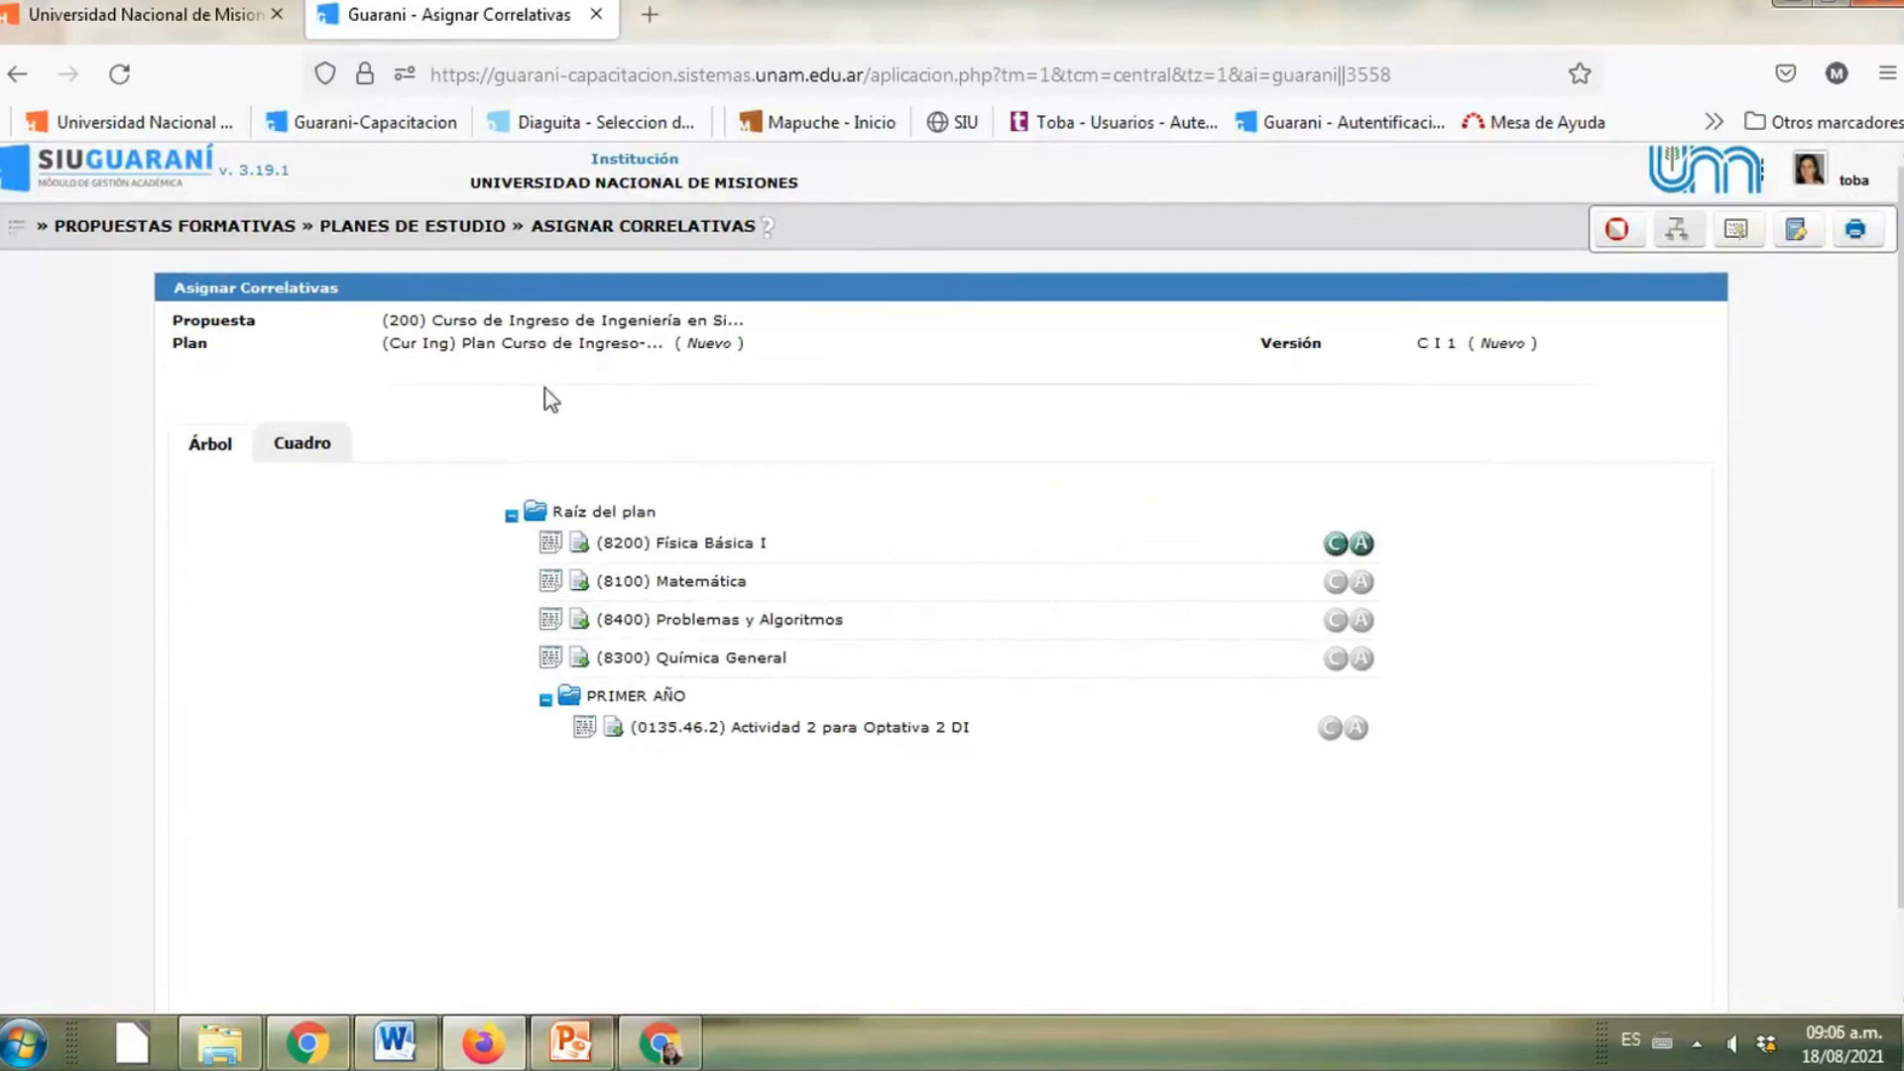
left_click(302, 444)
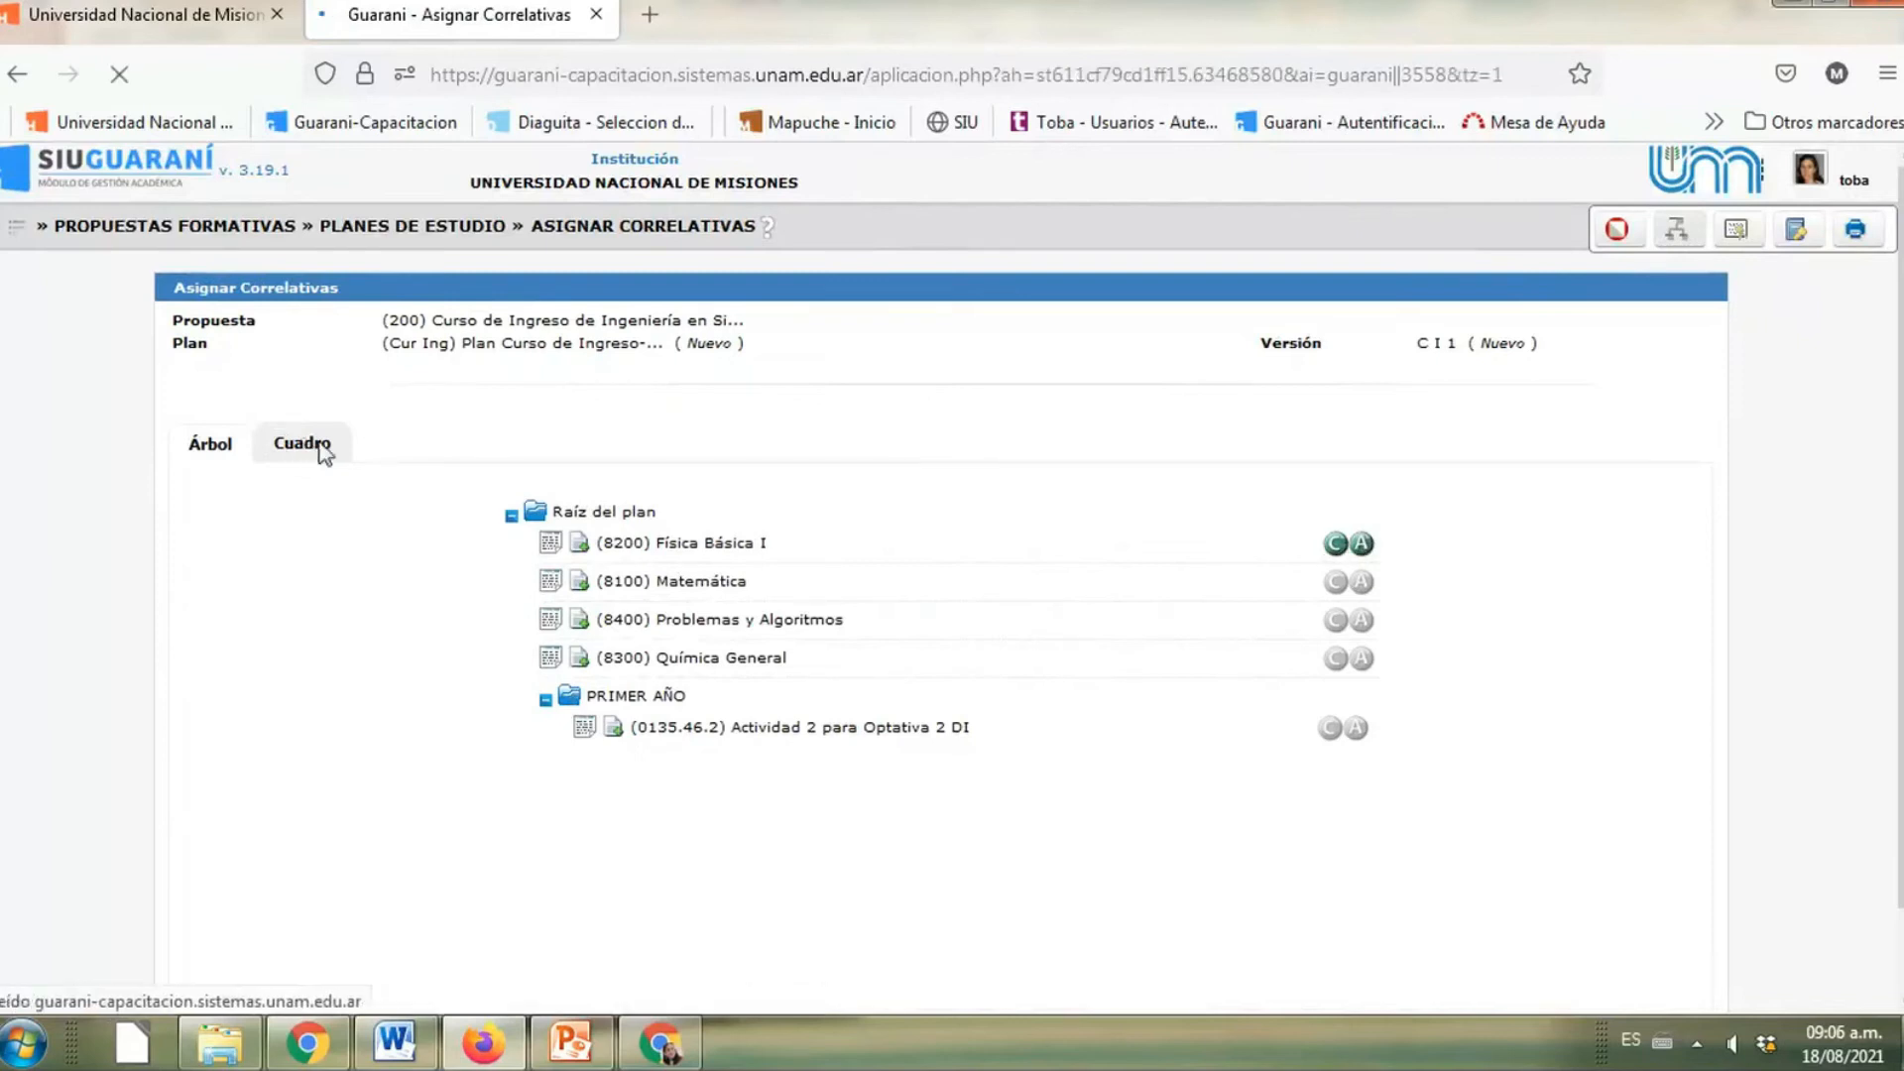
scroll(859, 739, "down", 3)
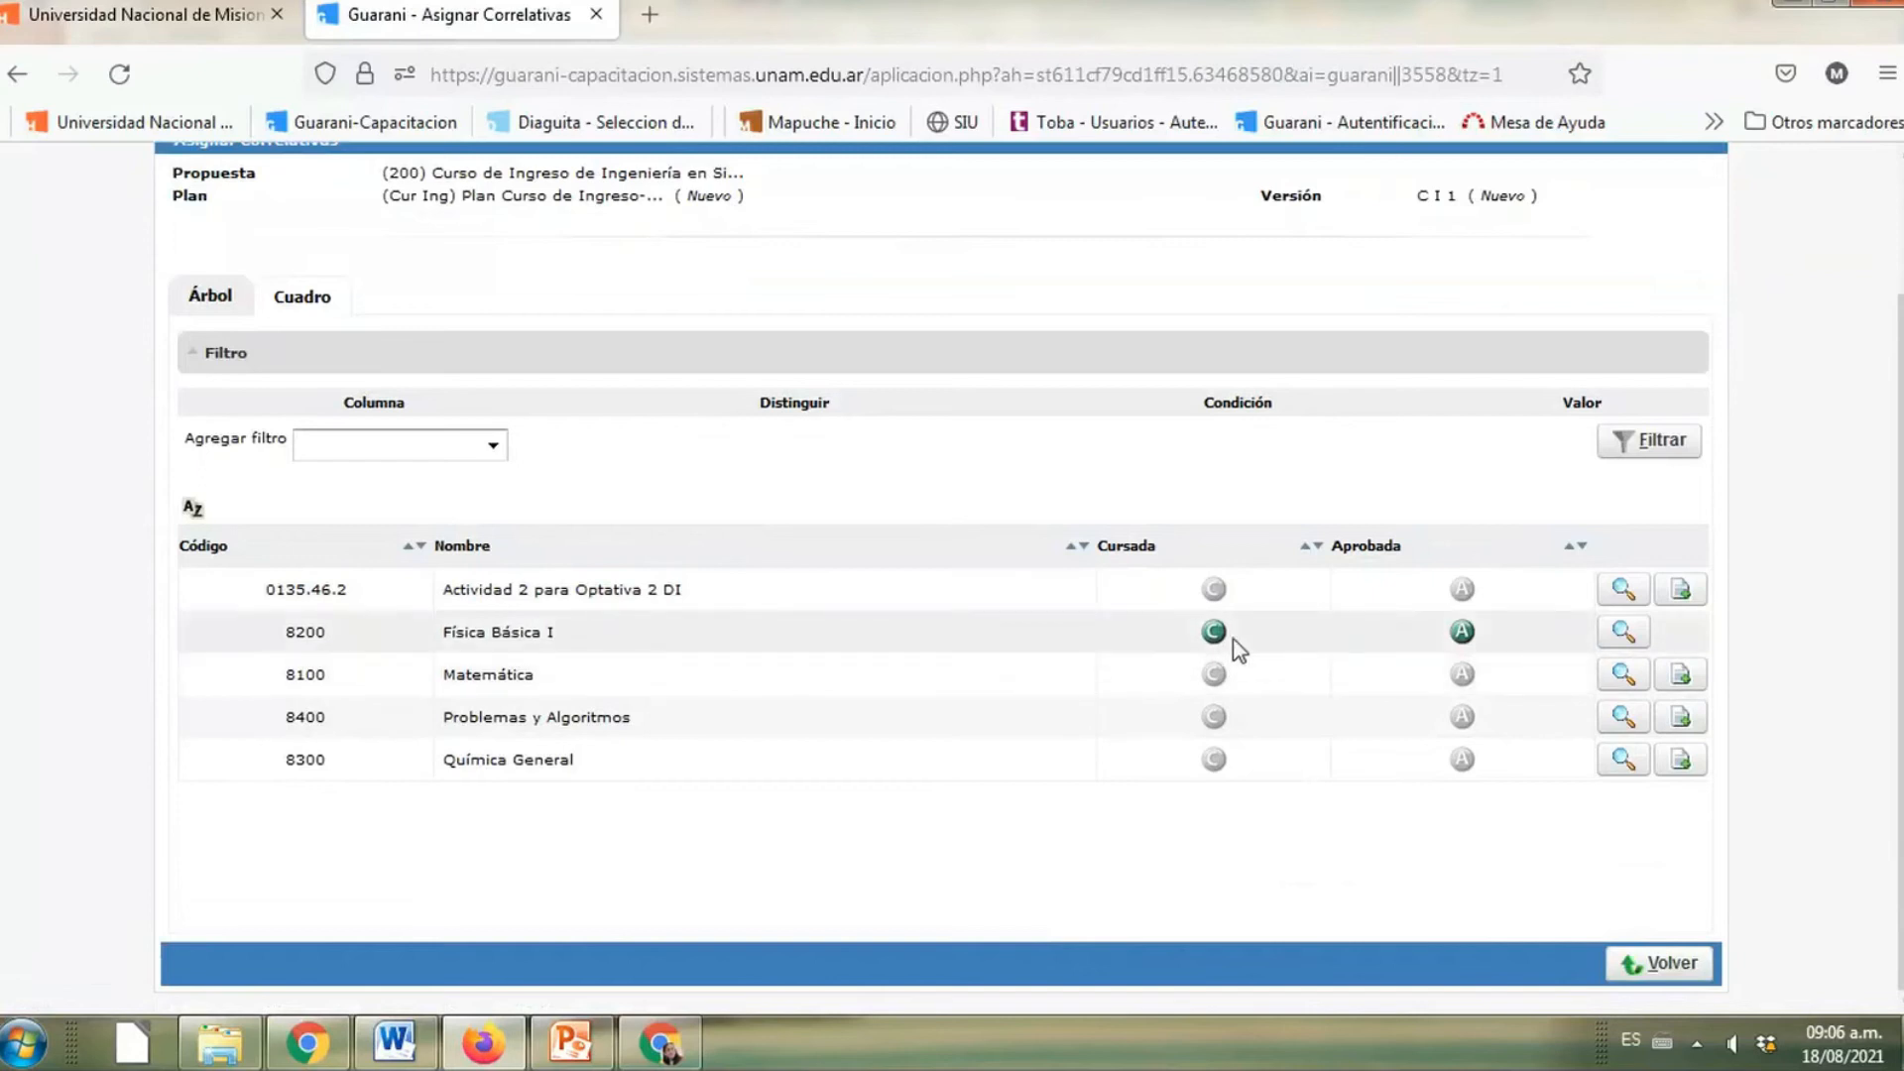
left_click(1620, 633)
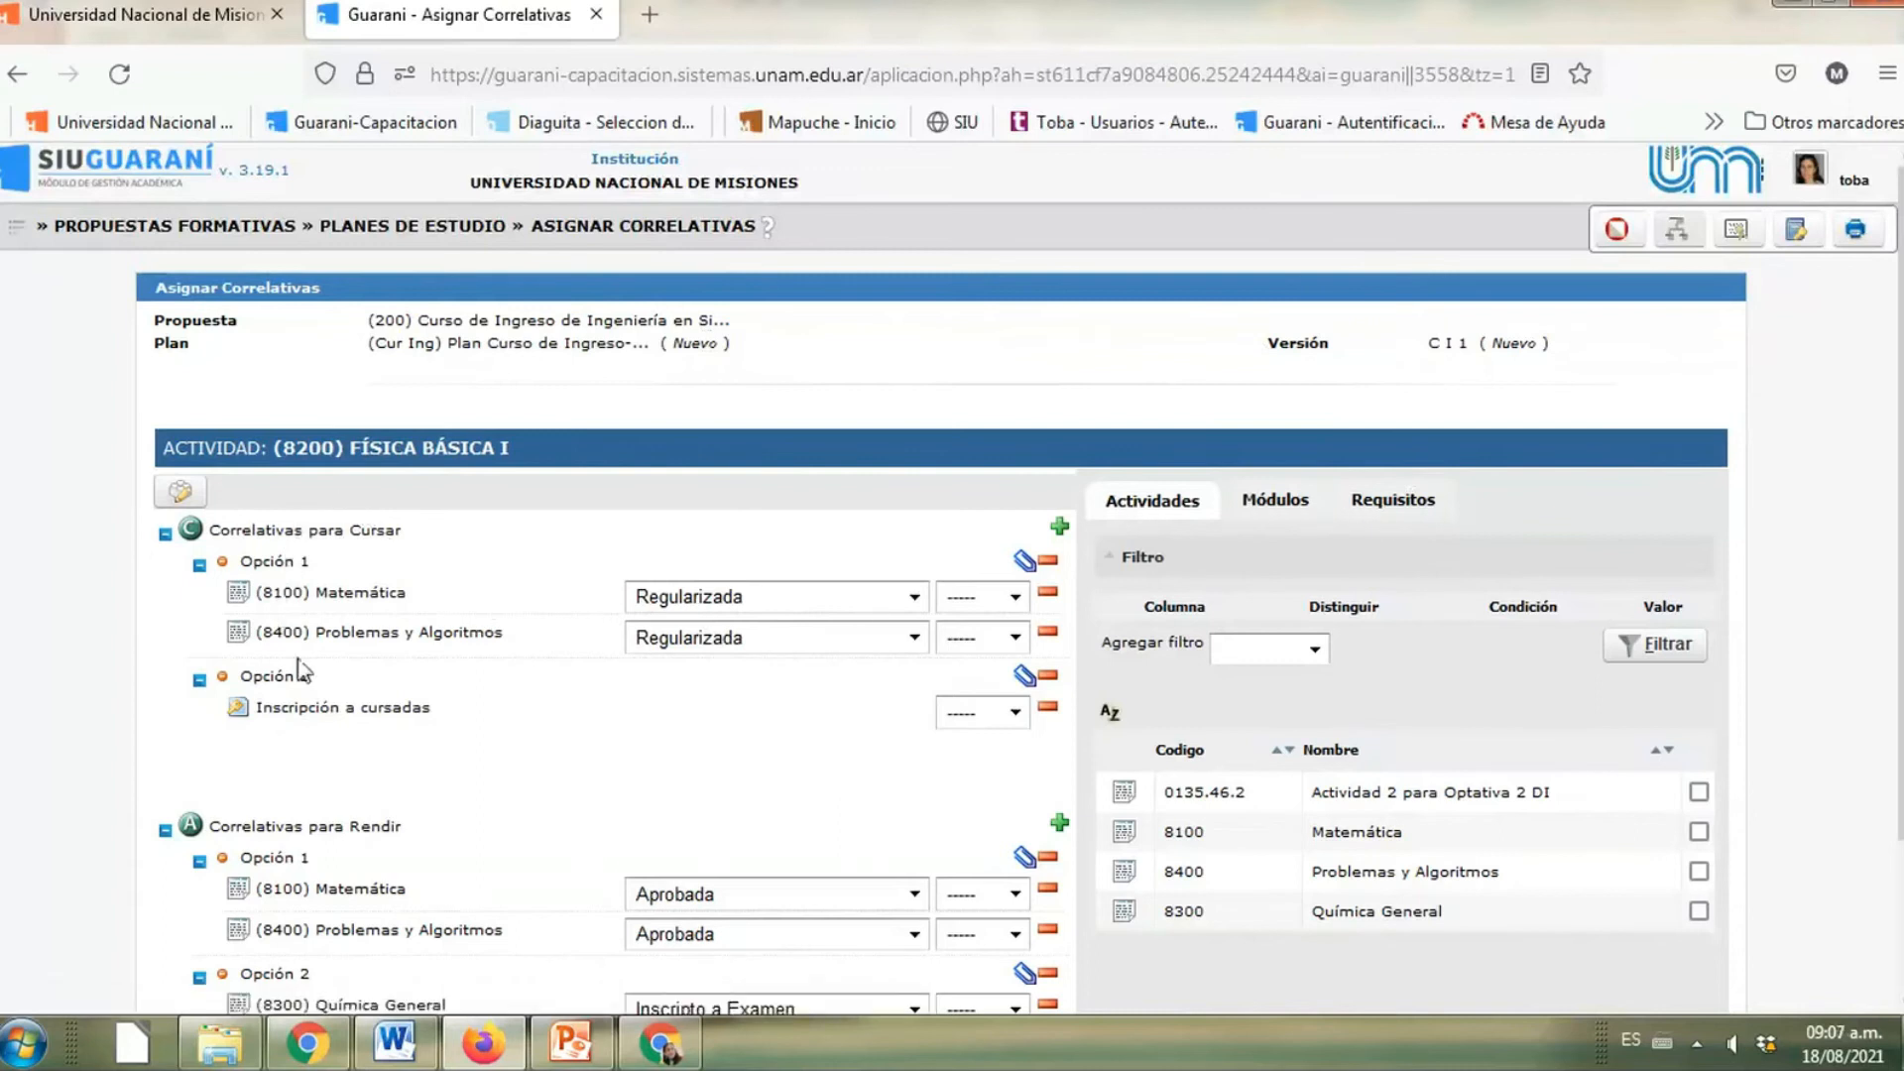
scroll(570, 680, "down", 1)
scroll(571, 679, "down", 3)
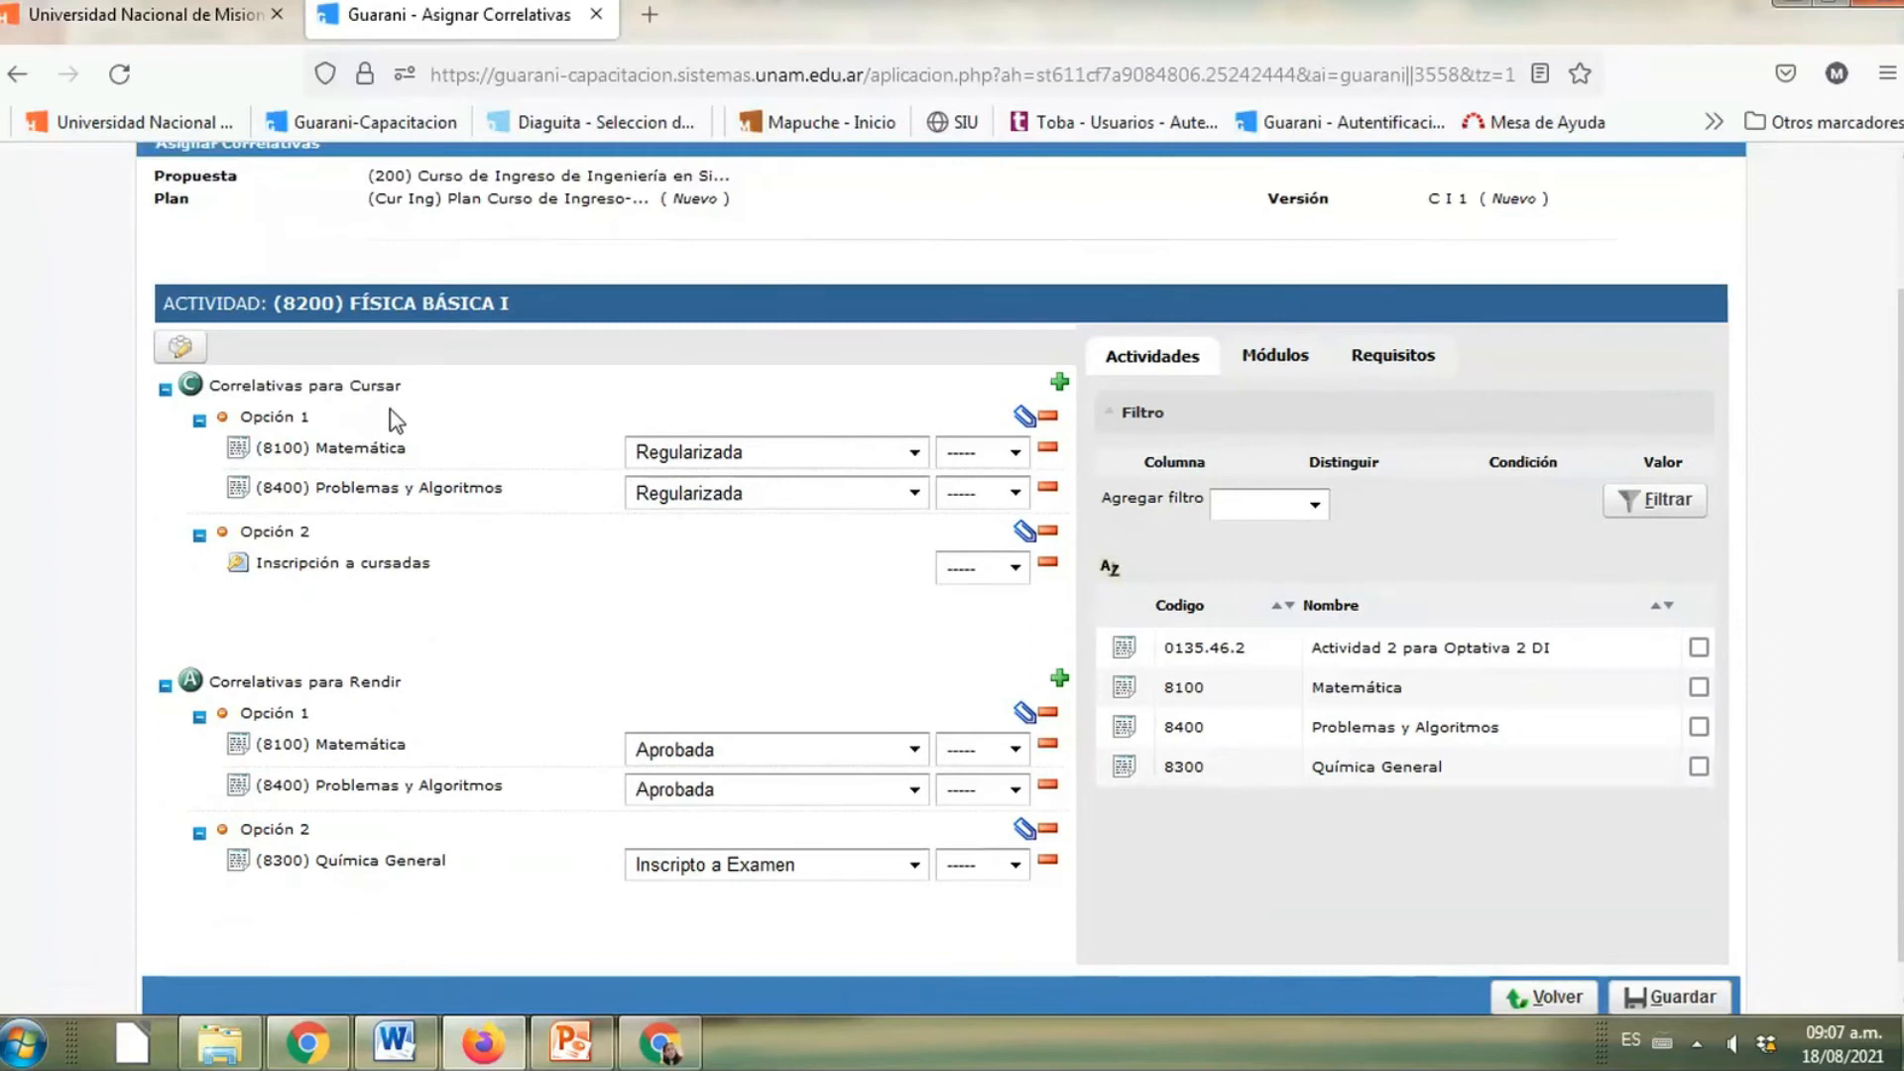
scroll(394, 421, "up", 3)
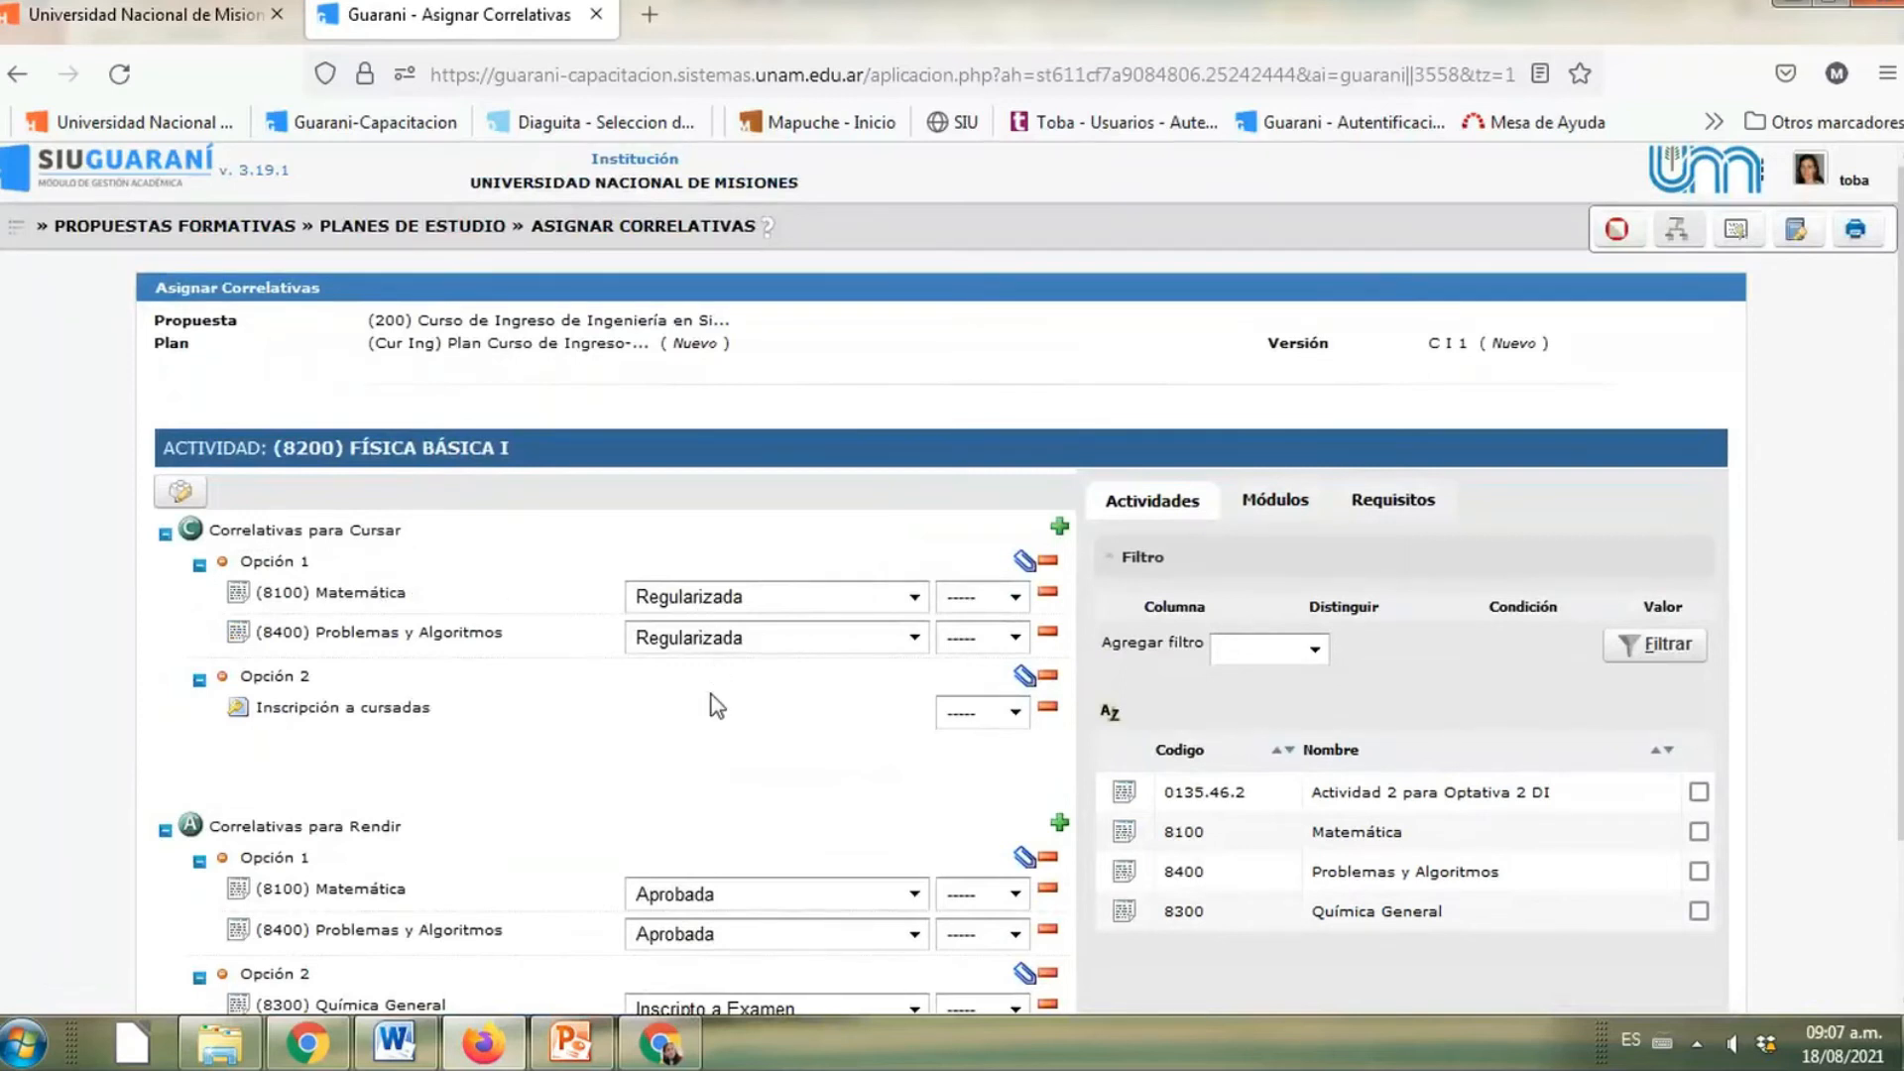
Add the requirement "Tener n% materias aprobadas de m año" to Opción 1 of Física Básica I's Correlativas para Cursar
left_click(1276, 502)
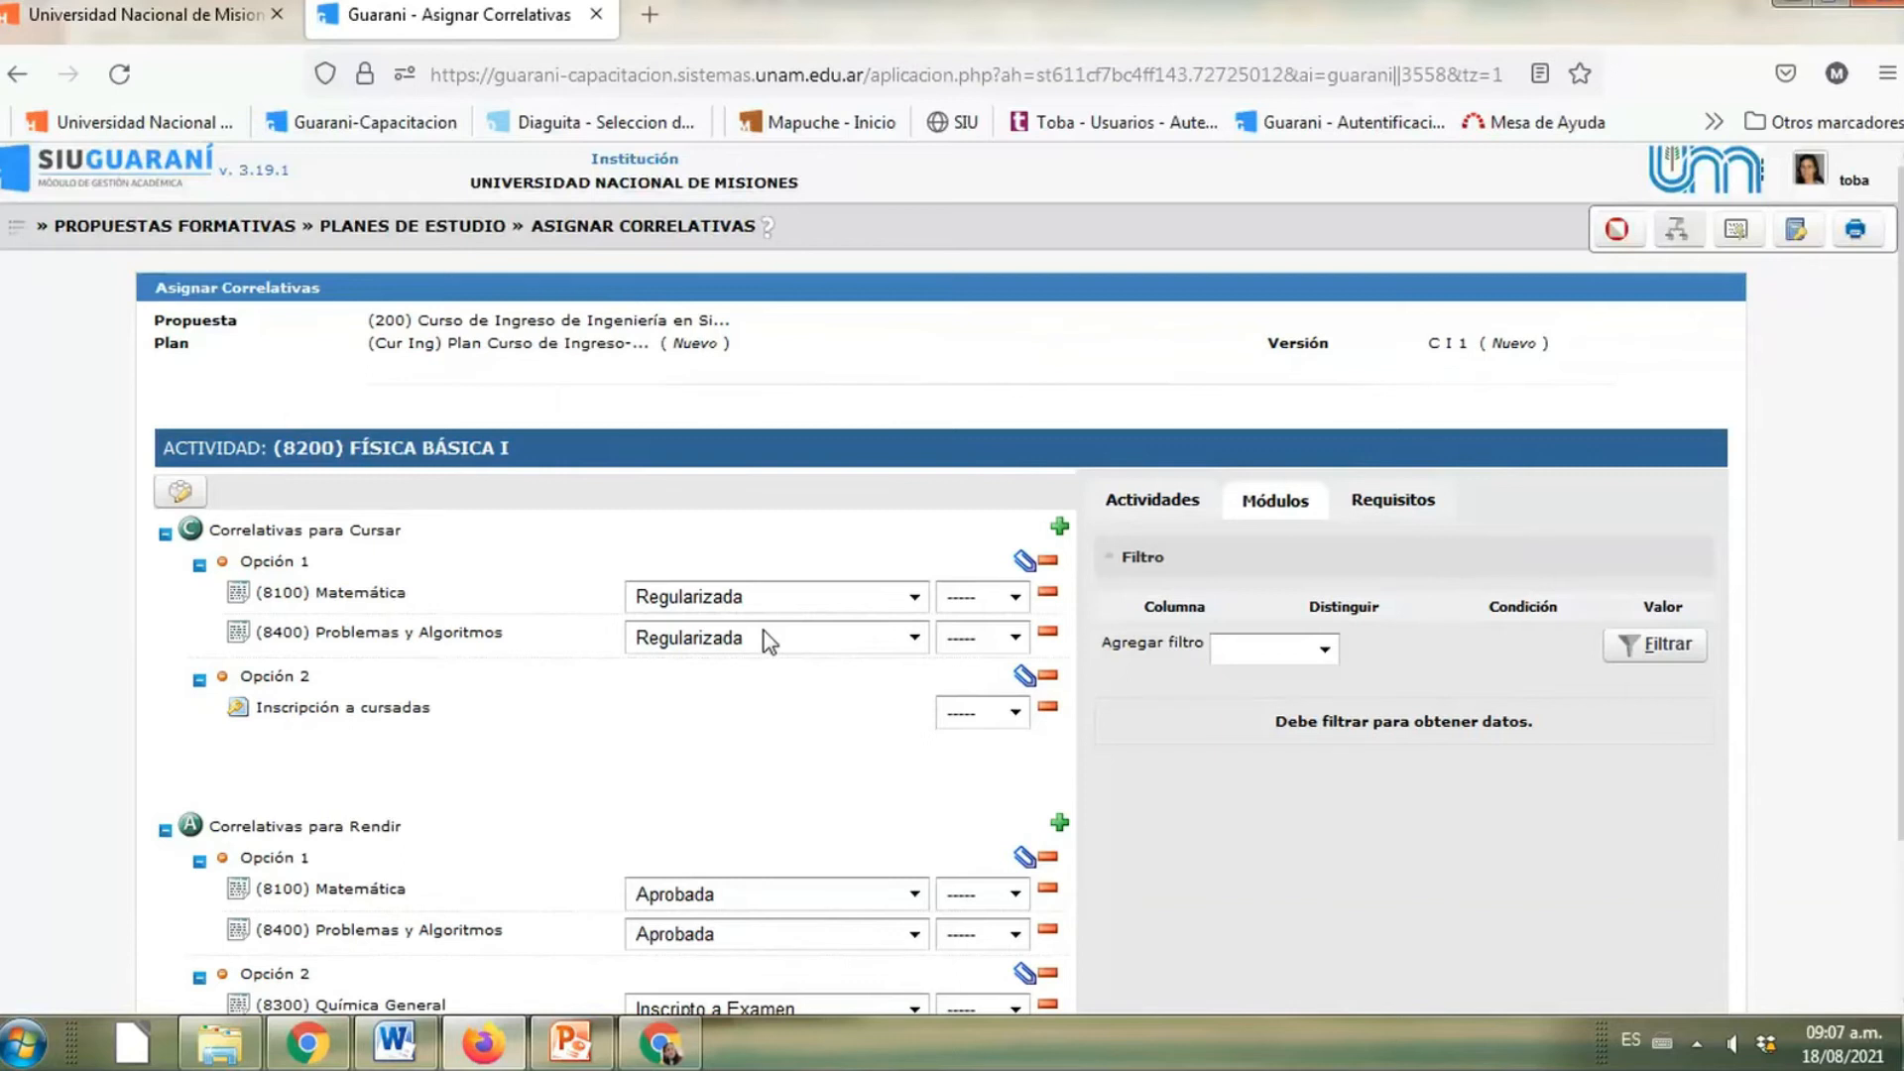
left_click(1393, 500)
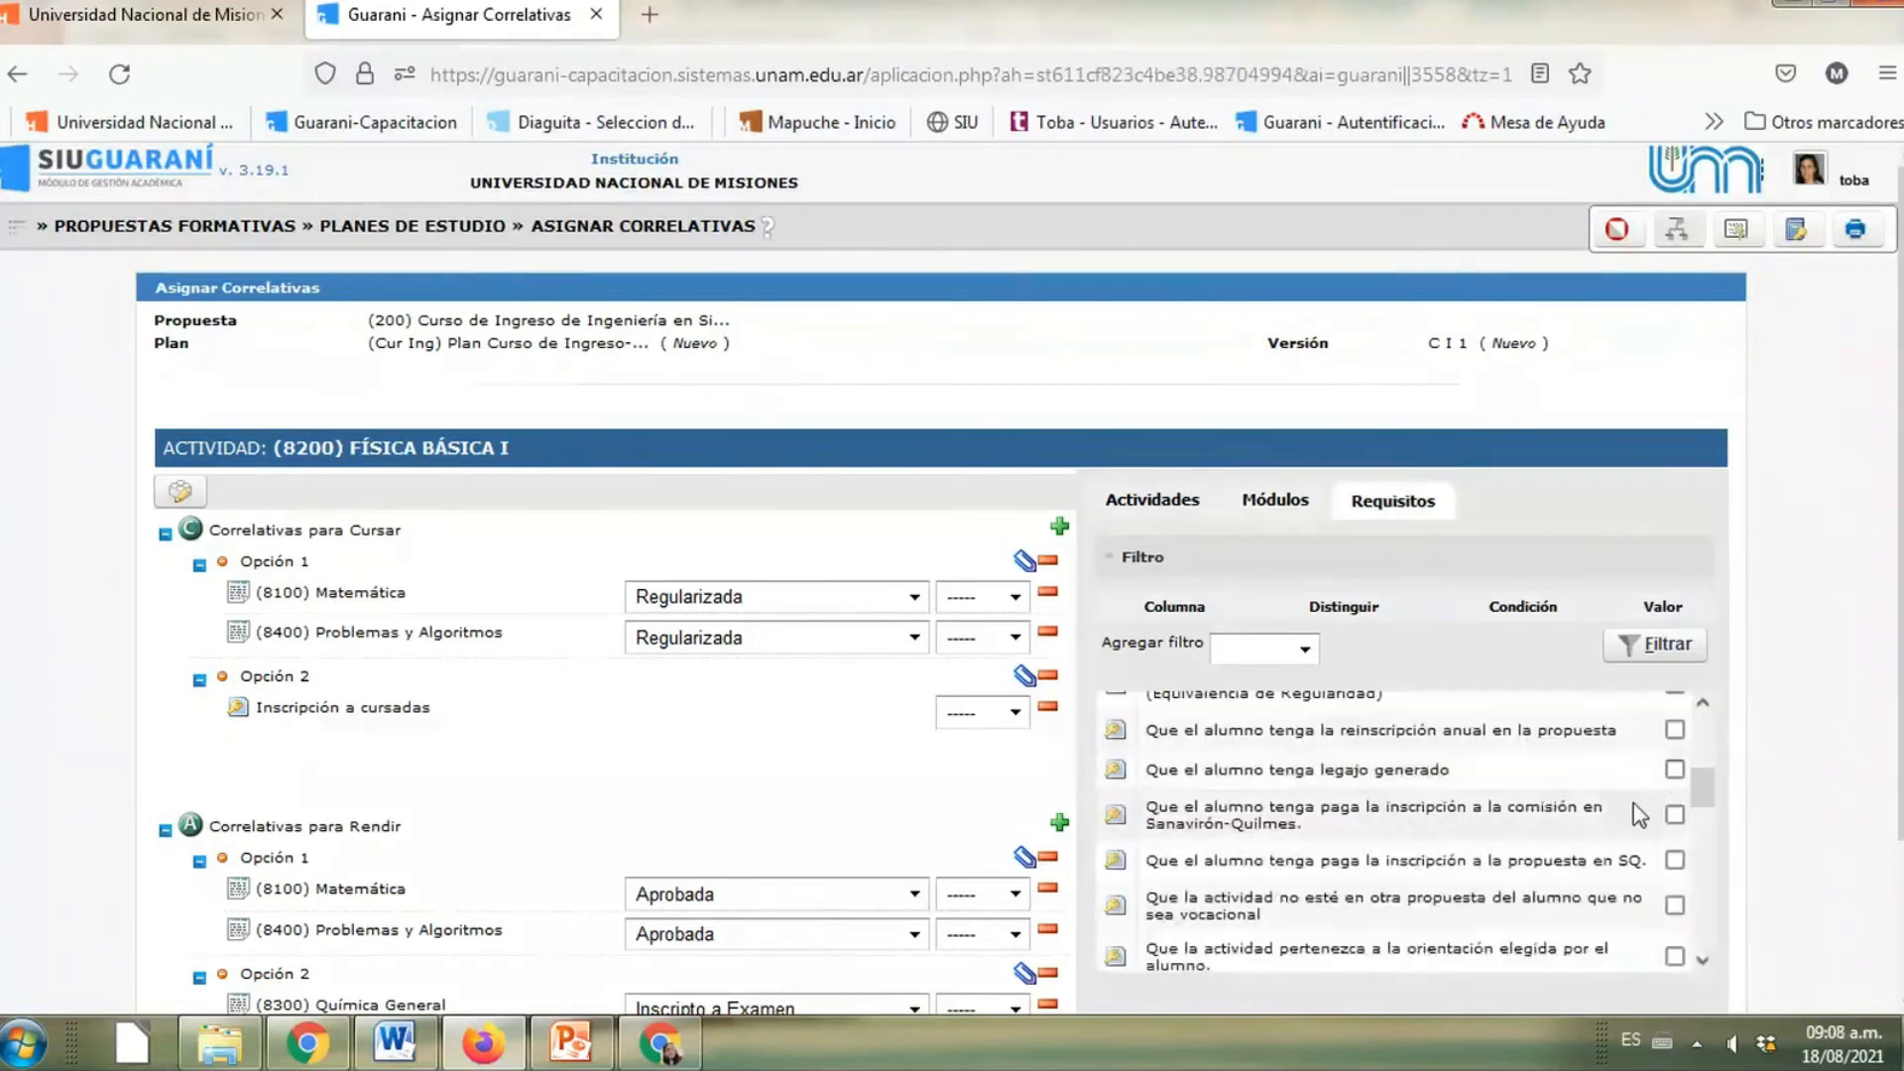
scroll(1633, 803, "down", 3)
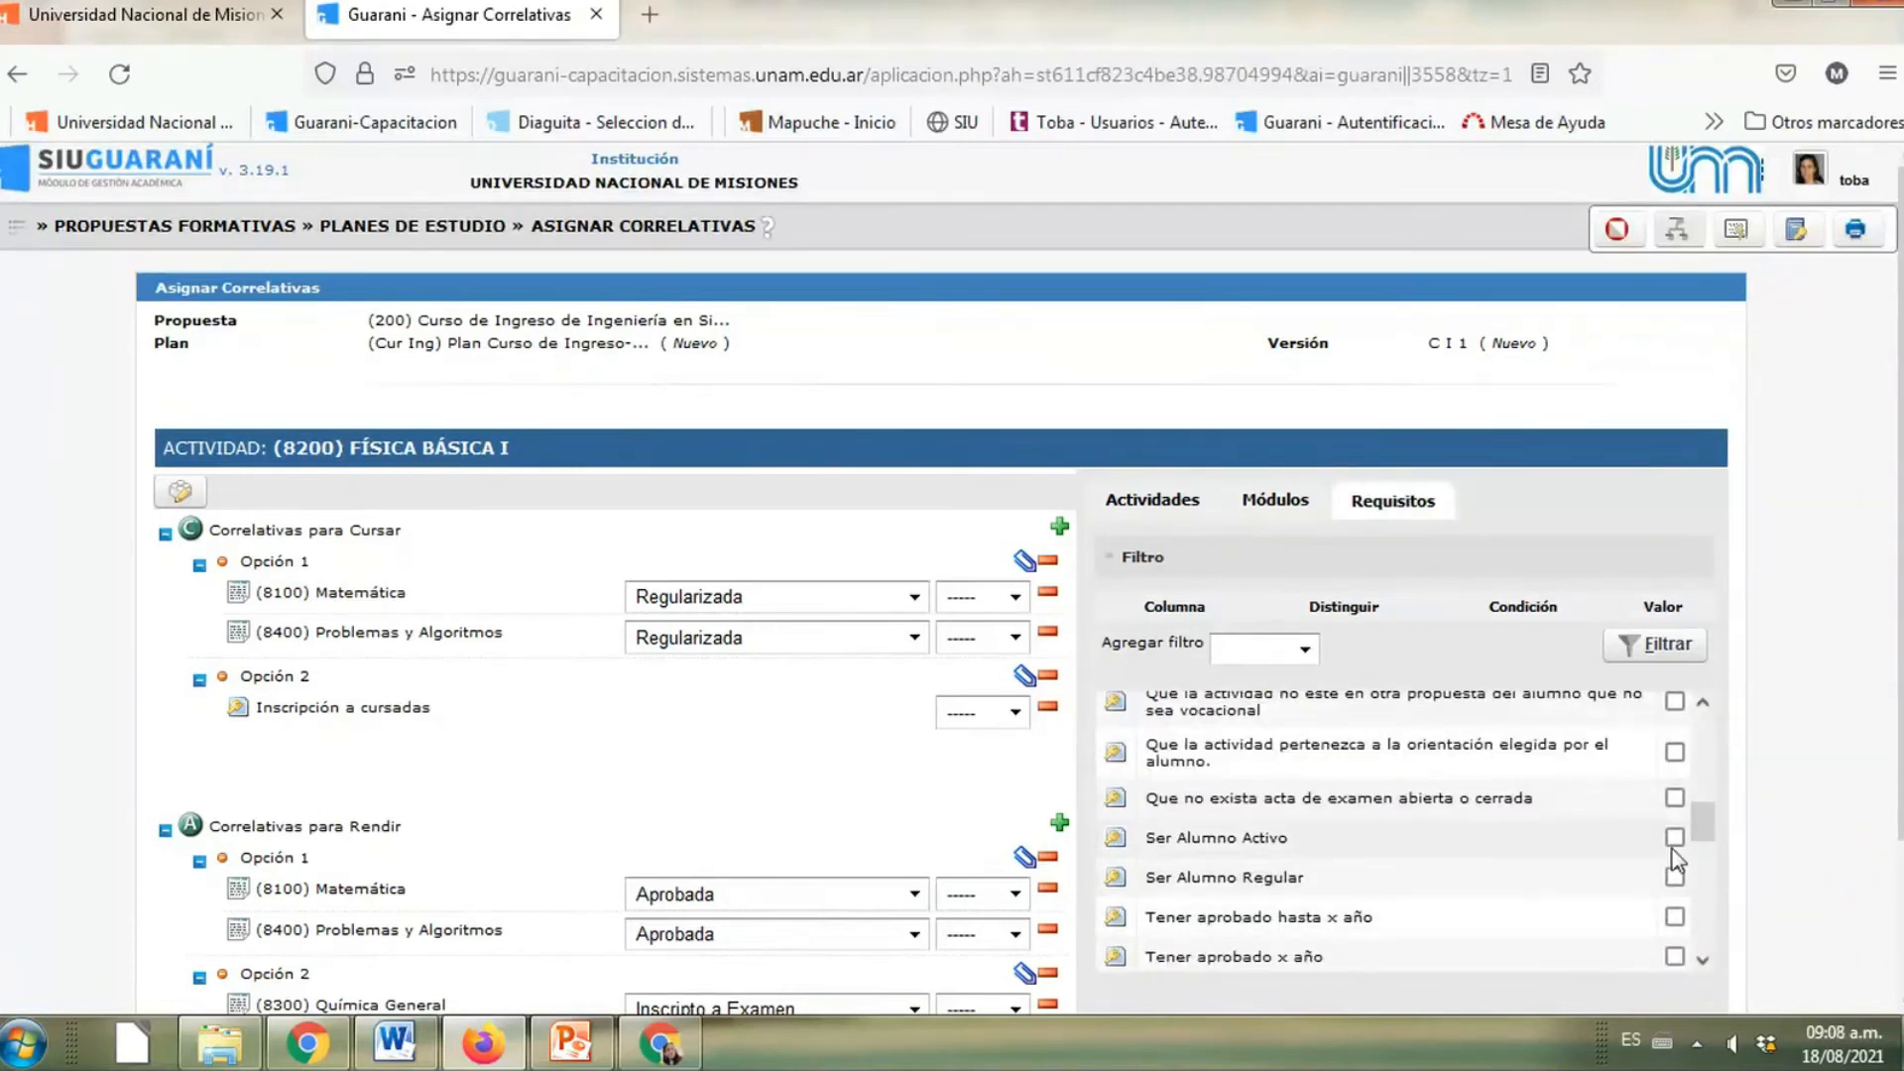
scroll(1577, 892, "down", 3)
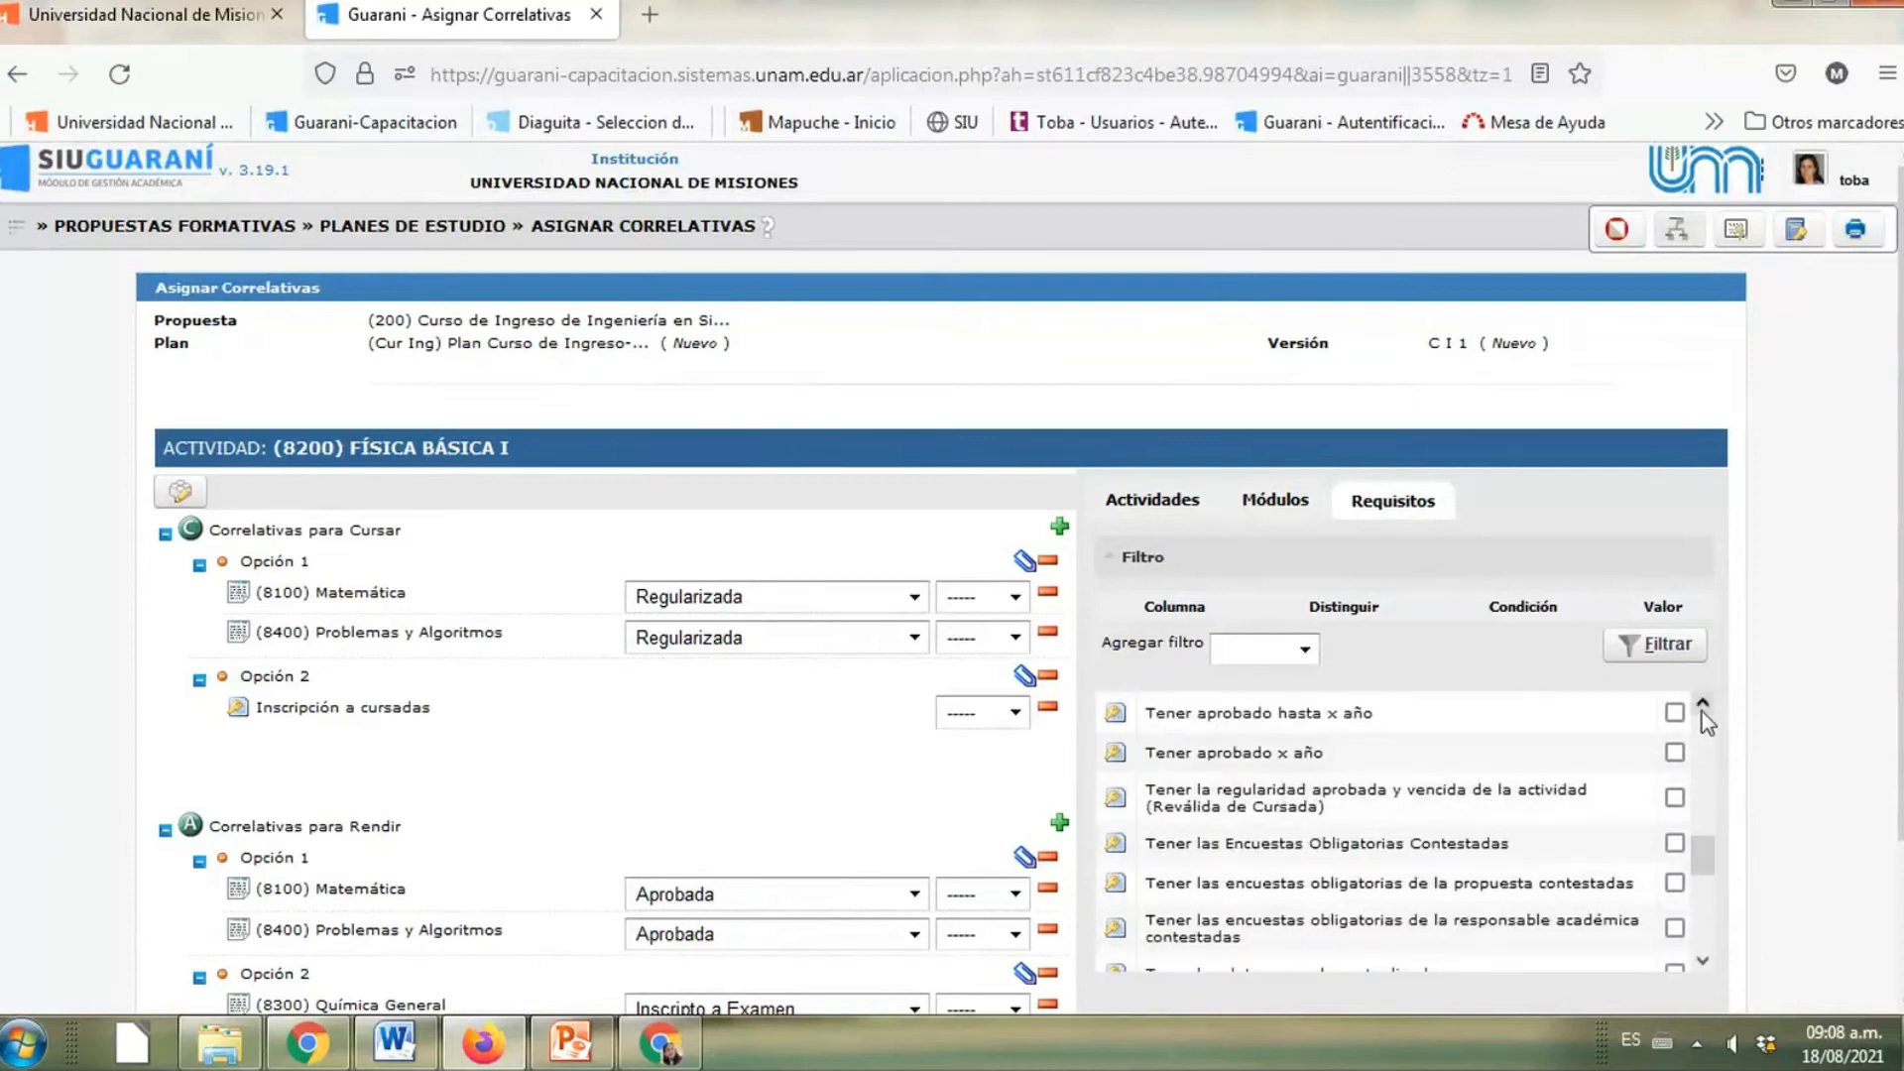
scroll(1687, 763, "down", 3)
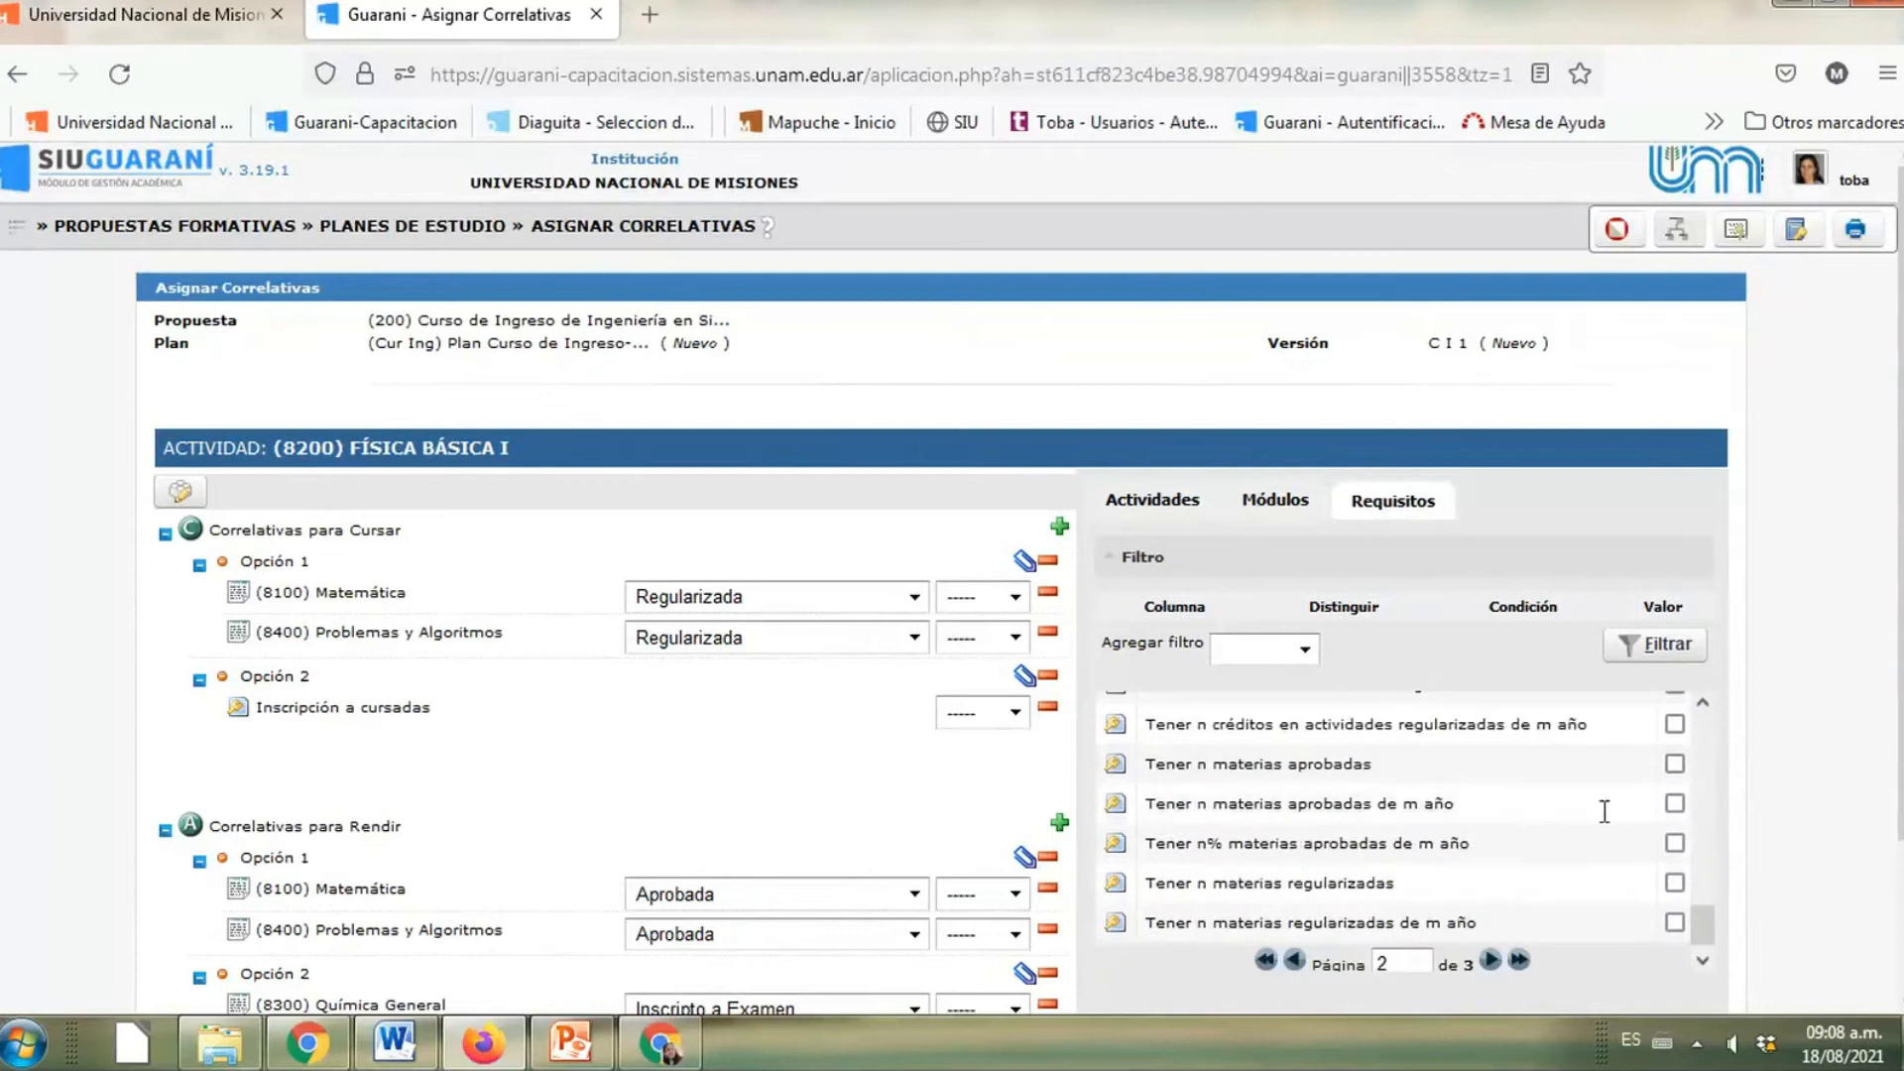
left_click(1675, 845)
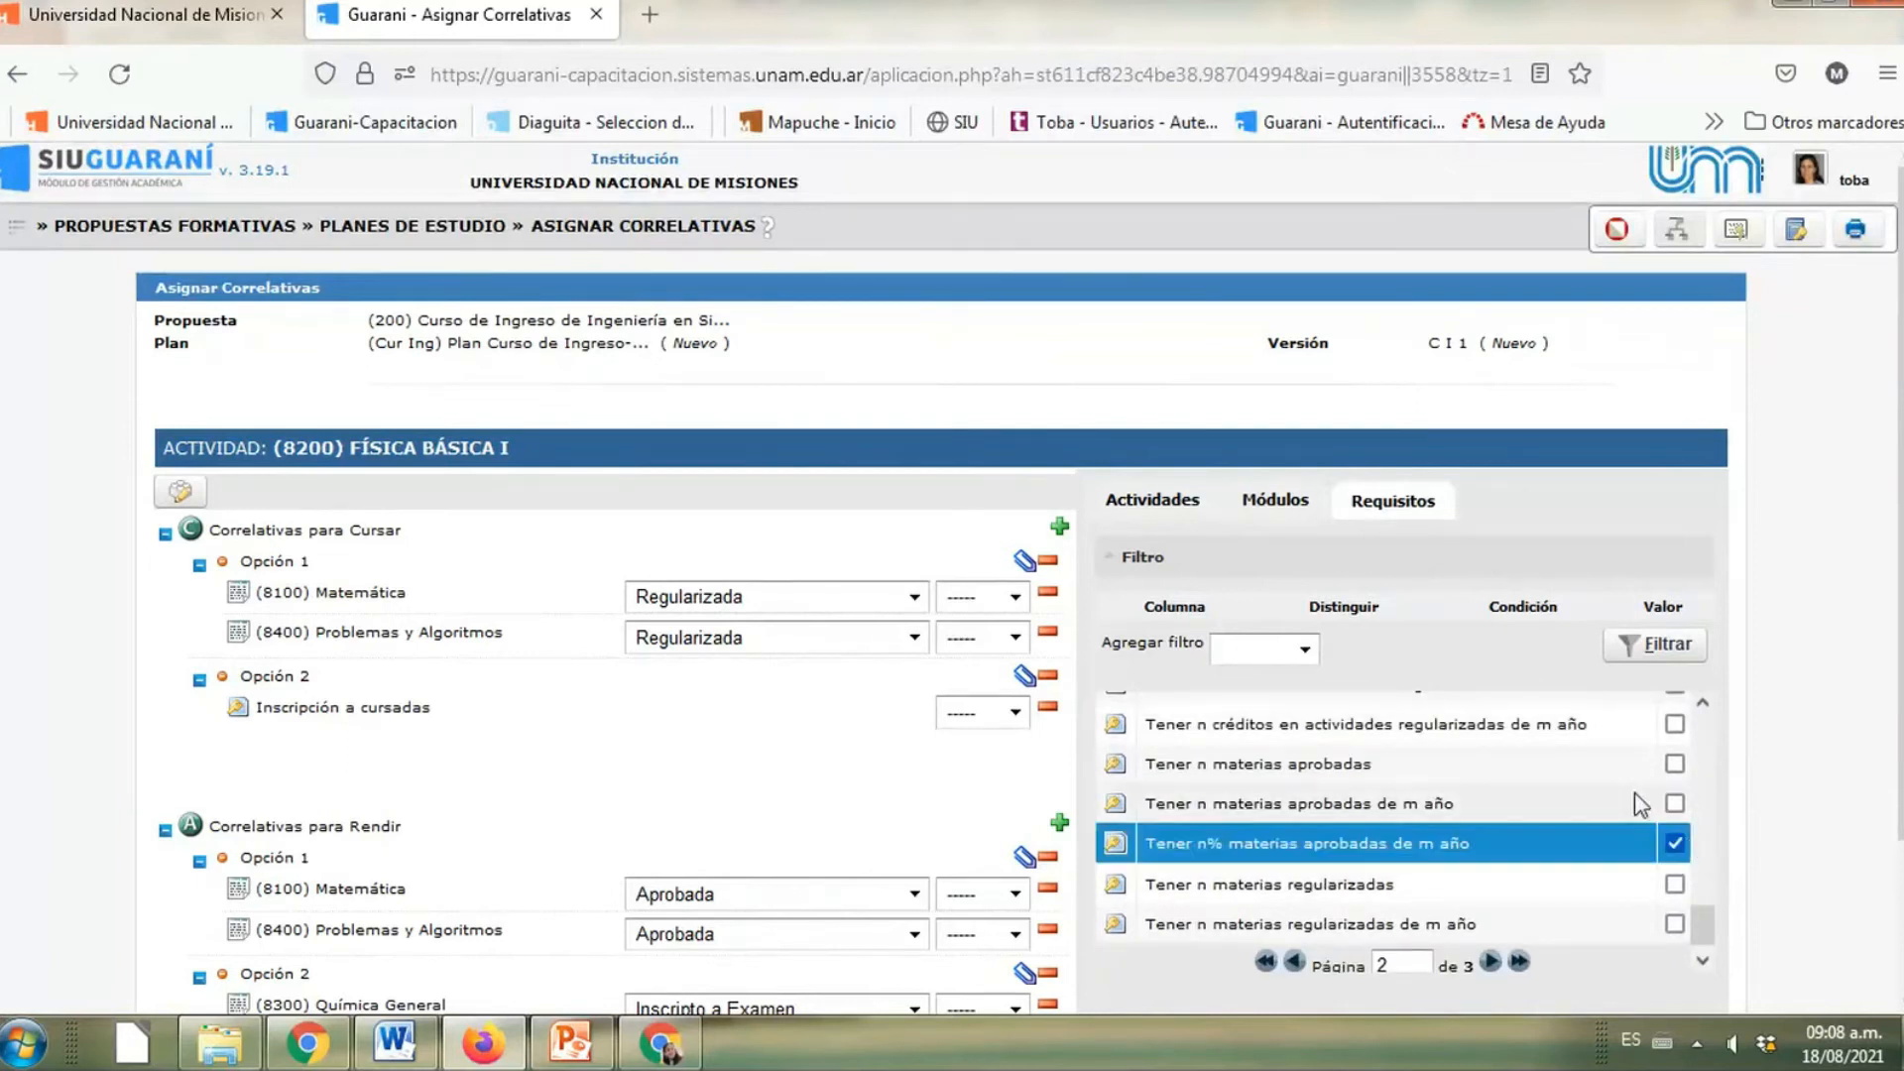
left_click(1024, 563)
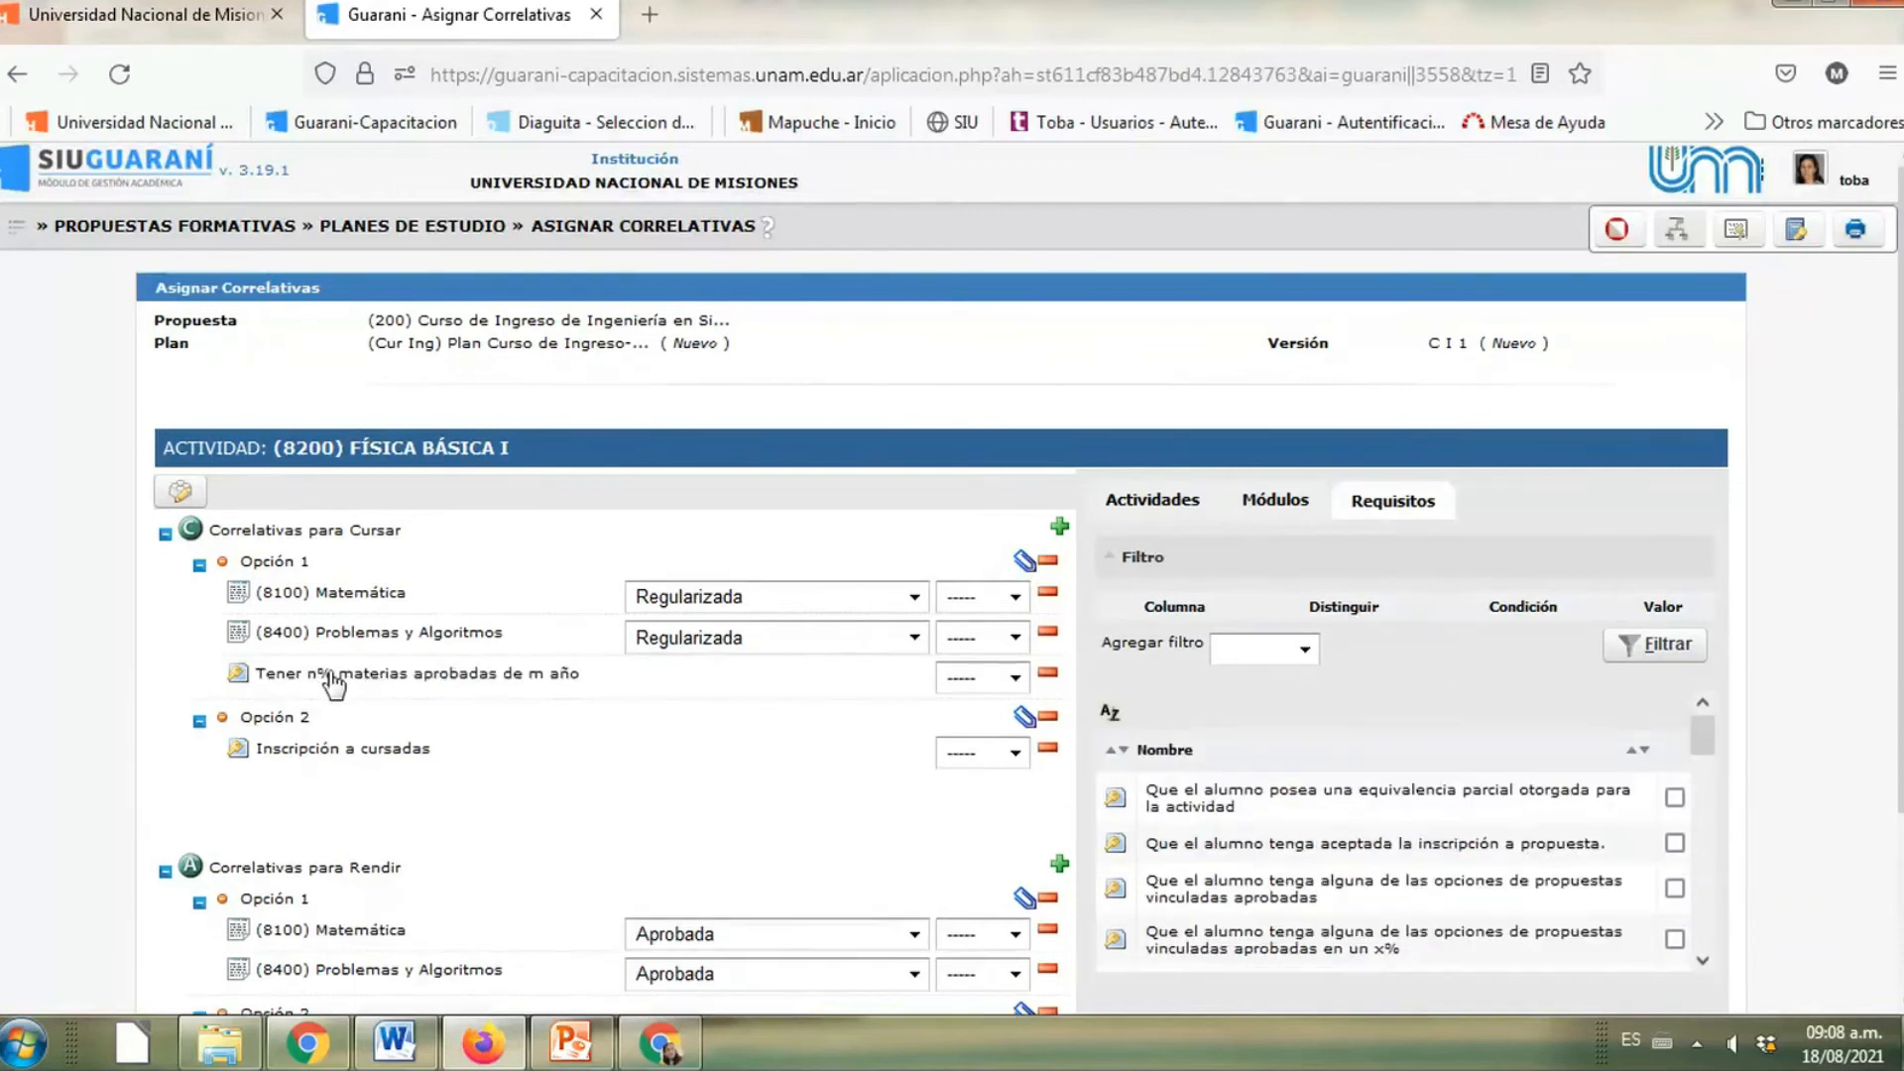
Delete the requirement "Tener n% materias aprobadas de m año" from Opción 1 of the Correlativas para Cursar
left_click(1012, 680)
scroll(1382, 754, "down", 3)
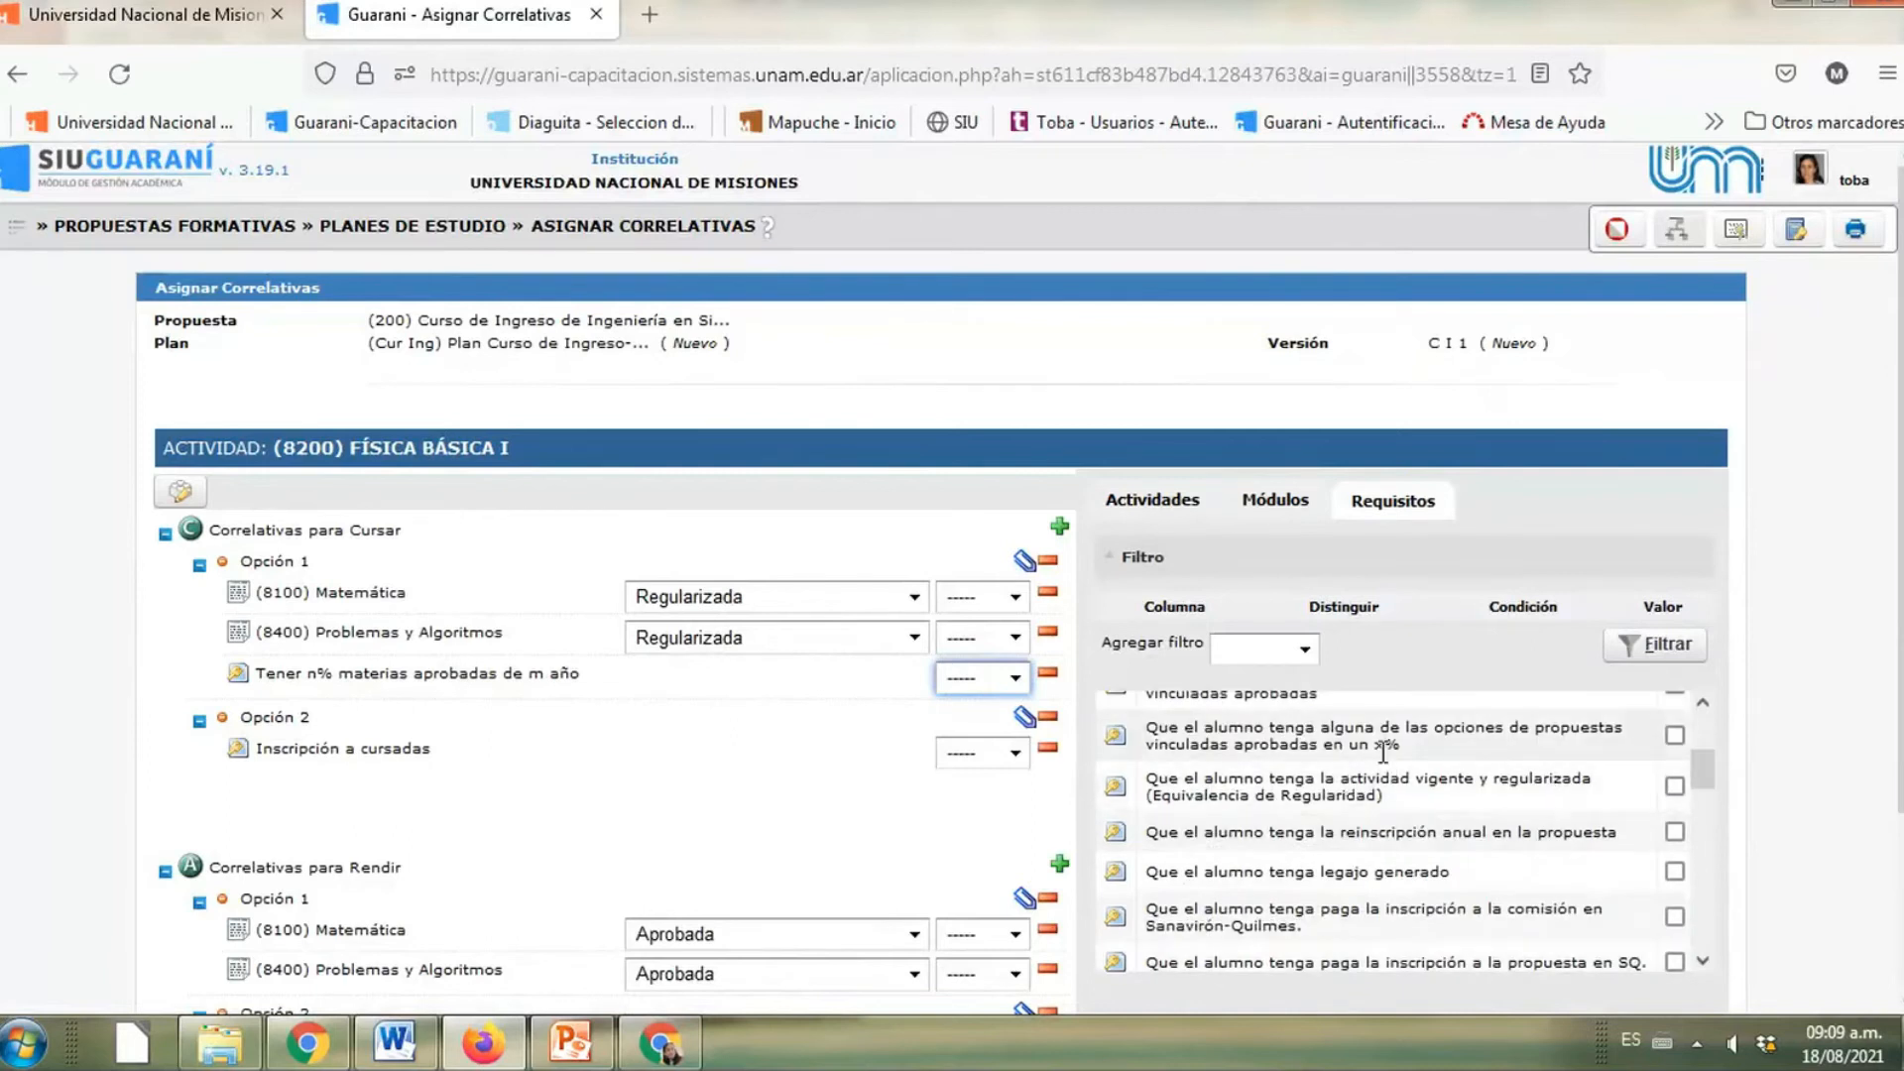
left_click(1047, 672)
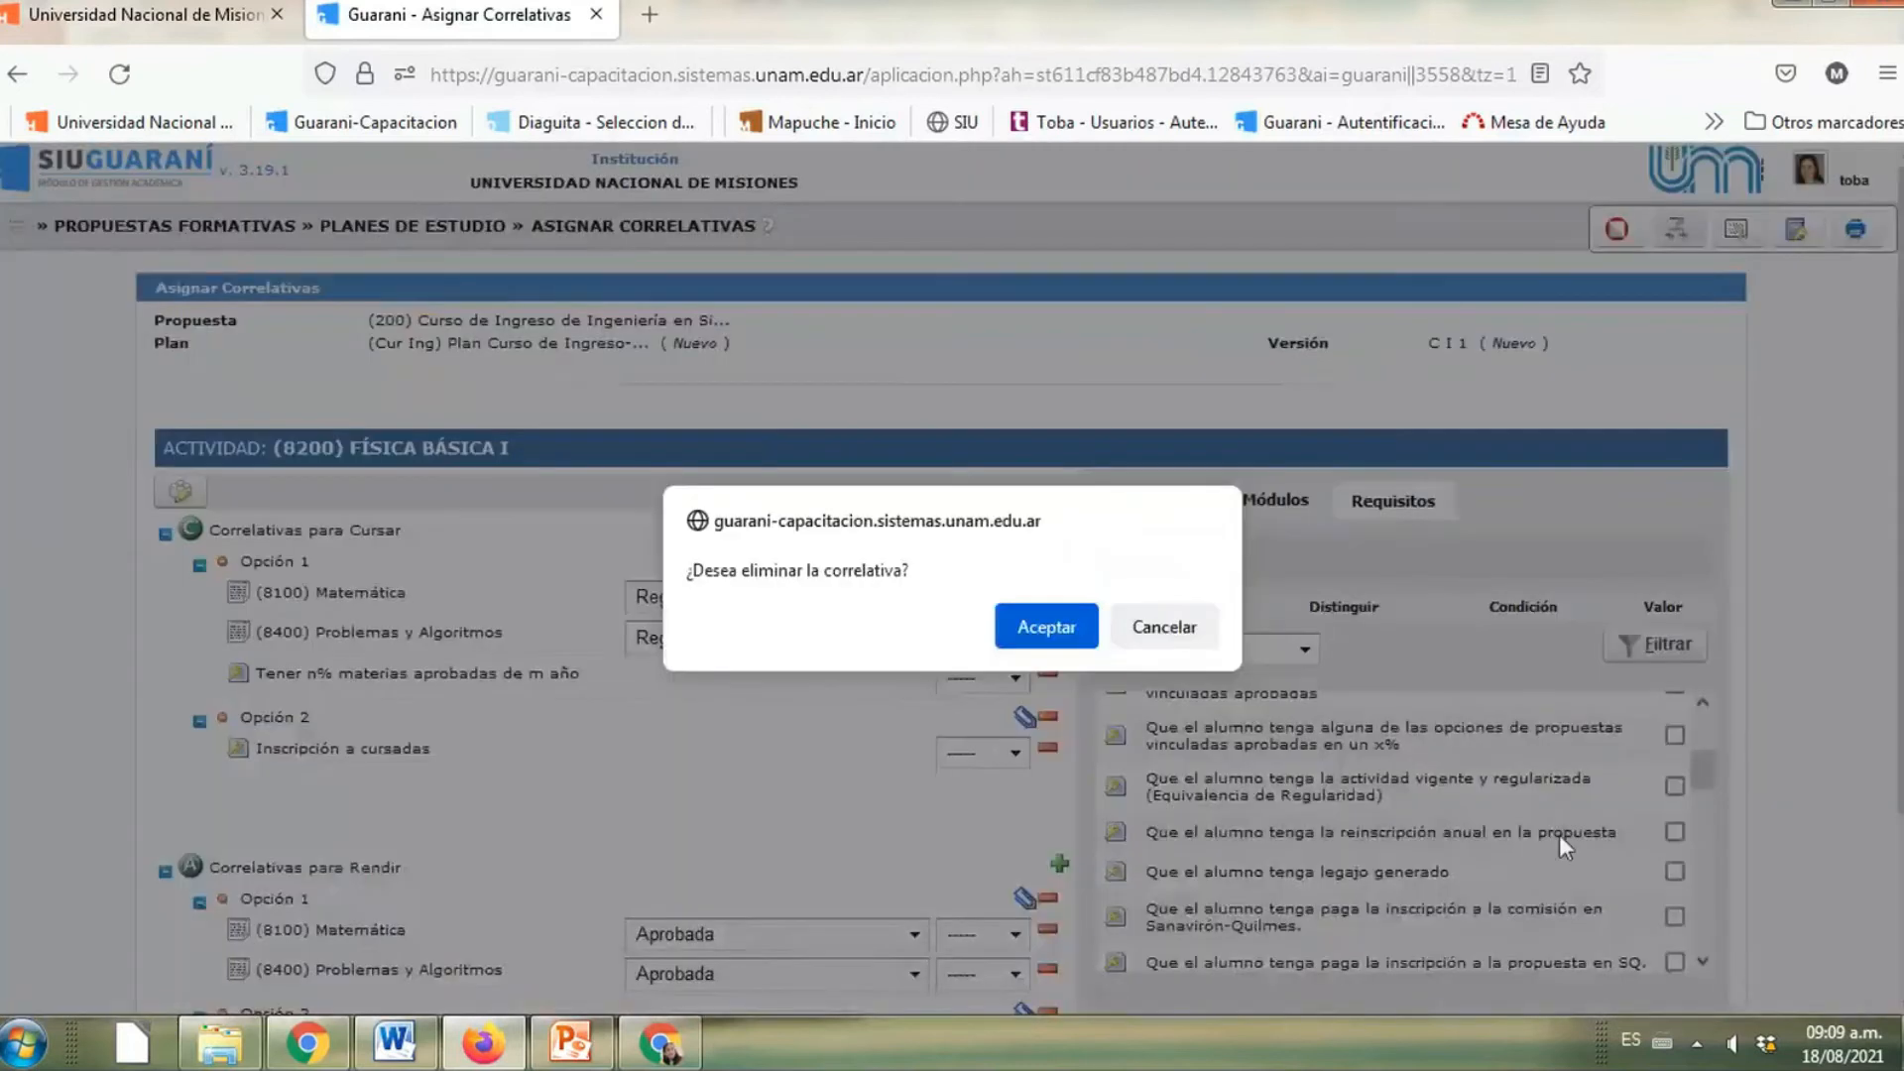
left_click(1017, 625)
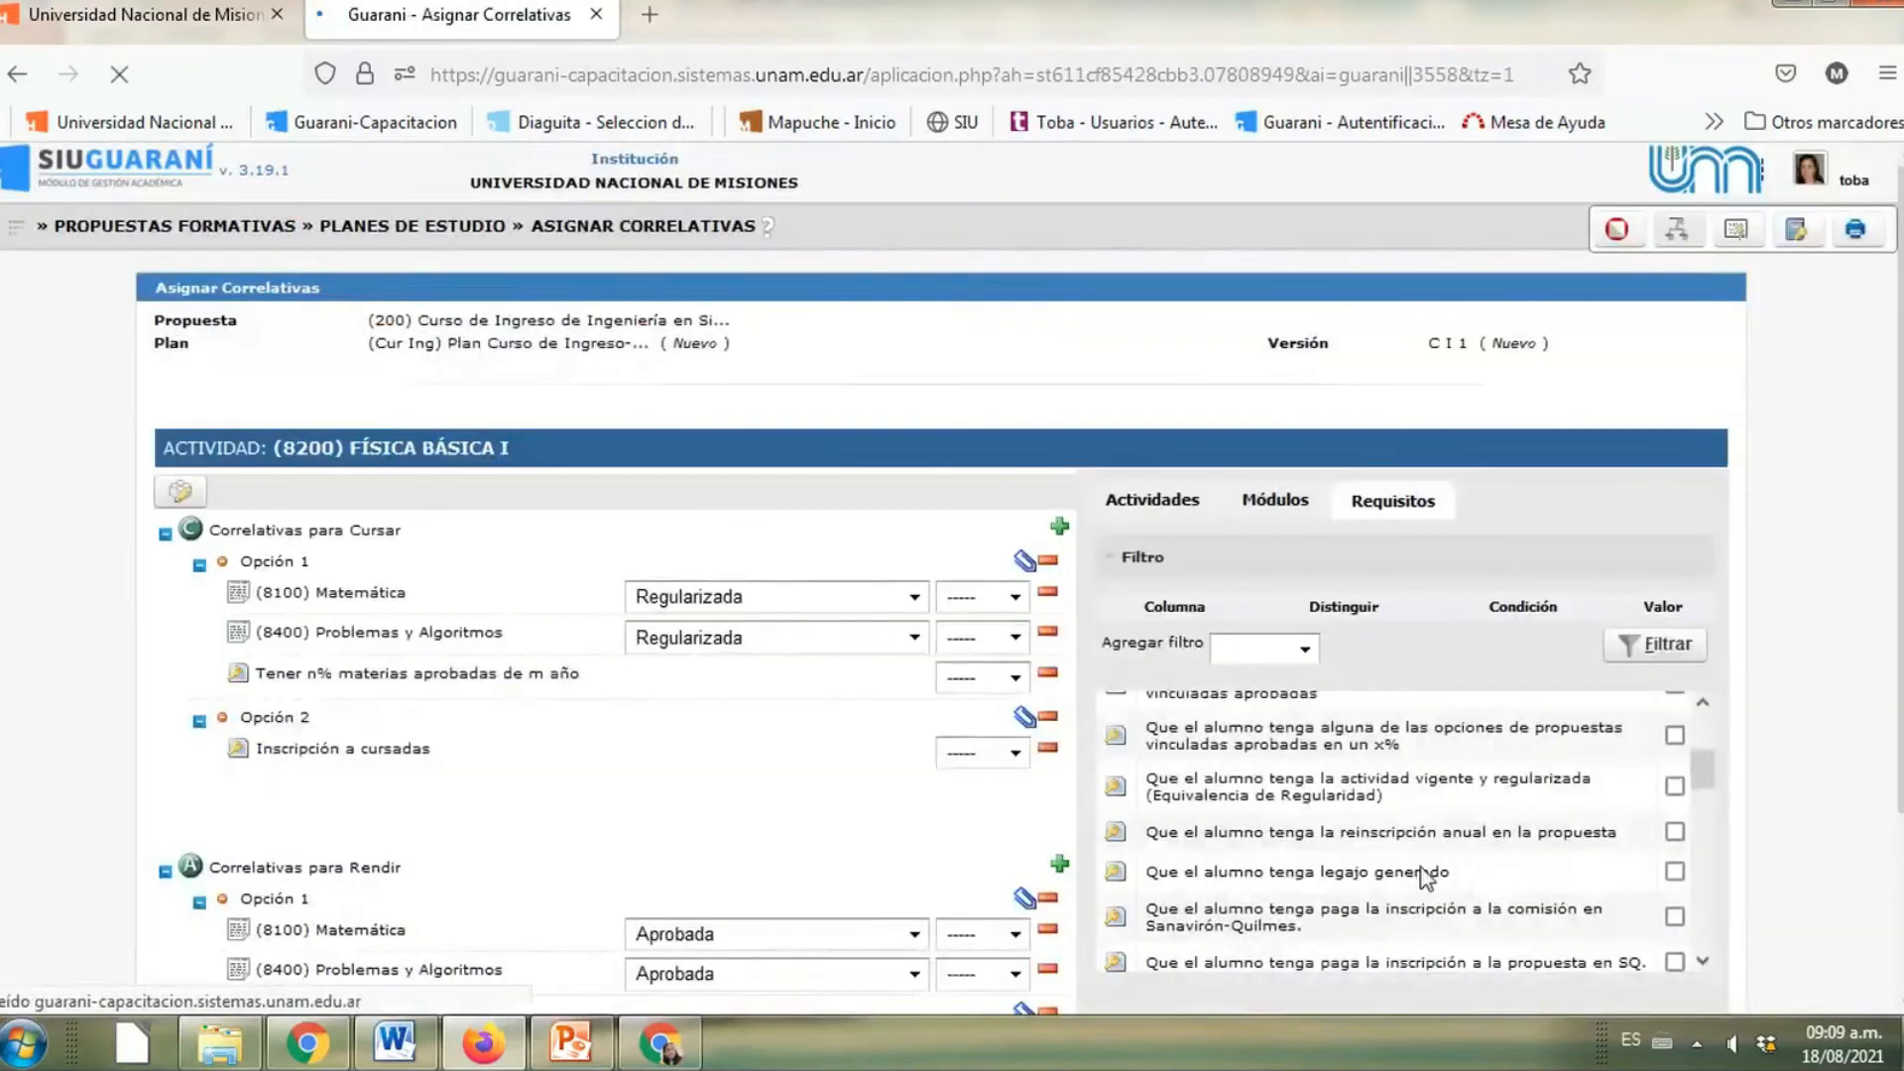
Select the requirement "Que el alumno tenga la reinscripción anual en la propuesta" and try to save Física Básica I's prerequisites
scroll(1471, 877, "down", 2)
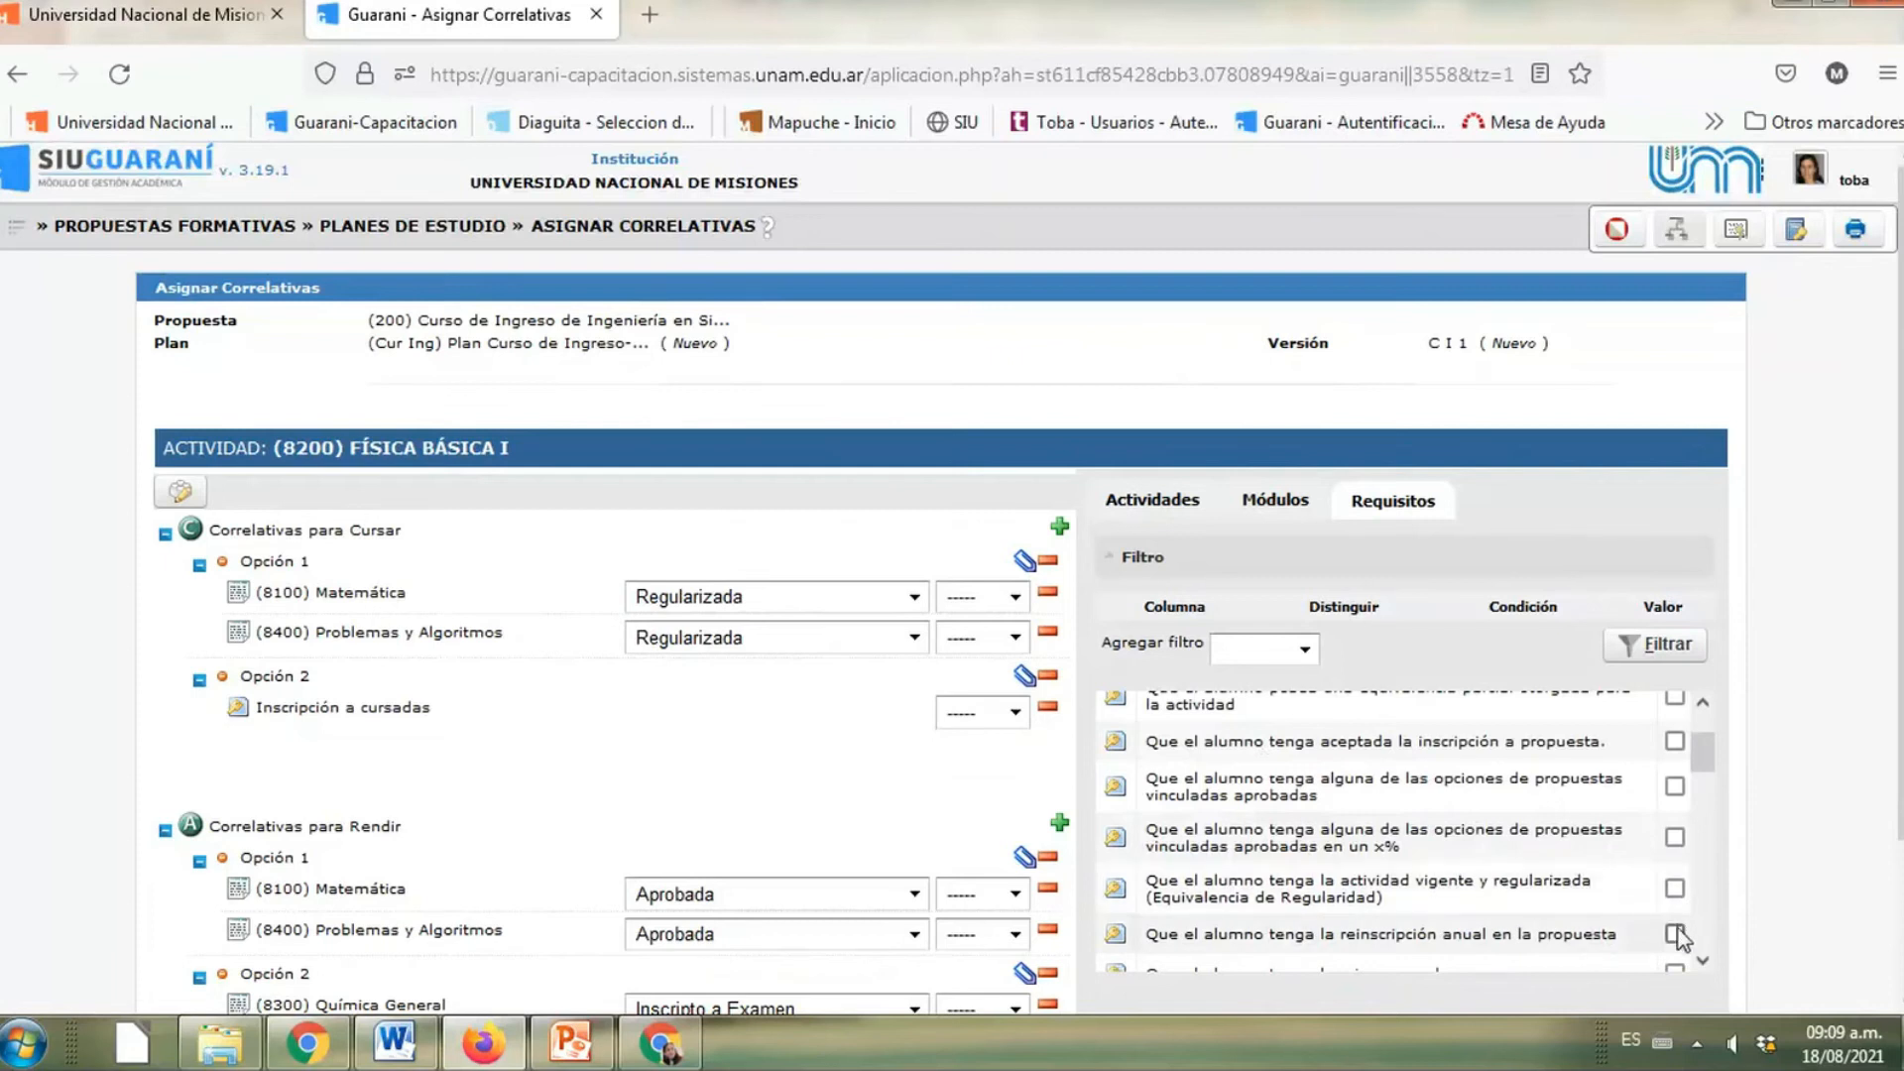
scroll(711, 751, "down", 2)
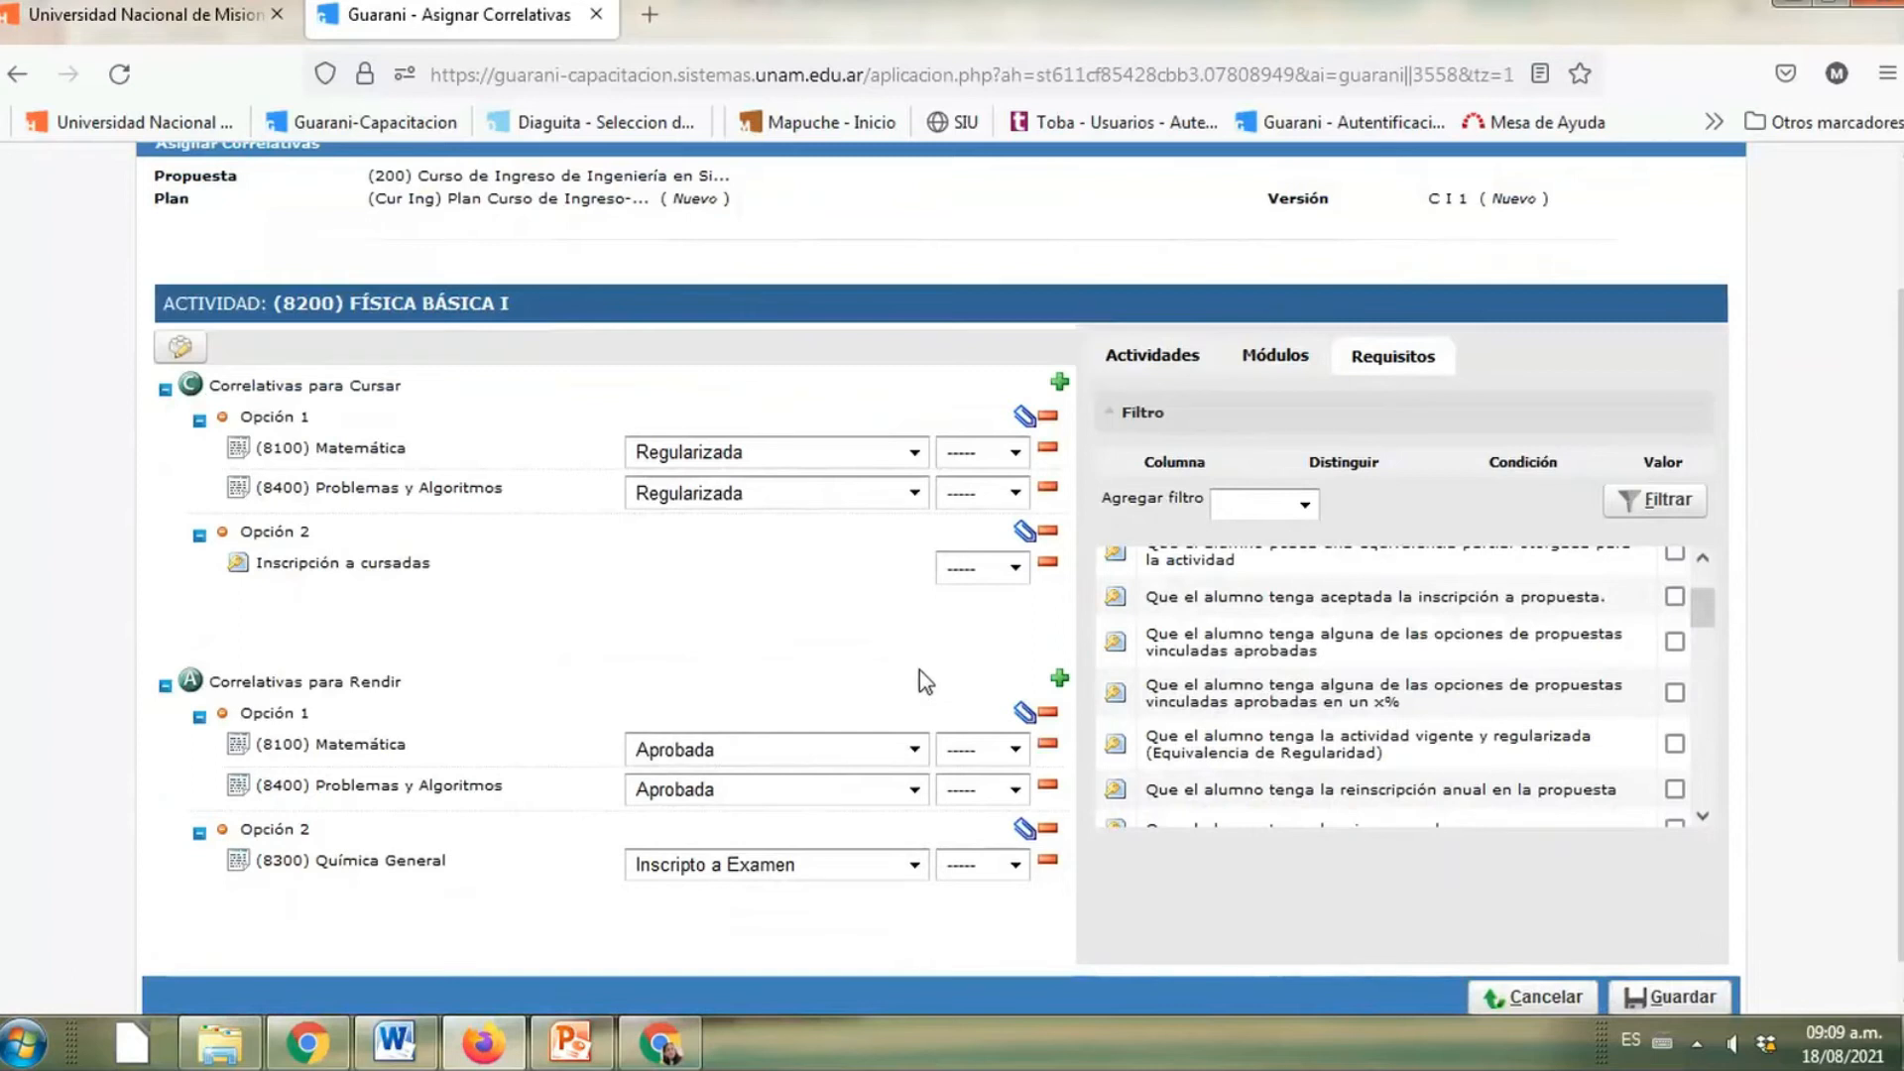
left_click(1675, 790)
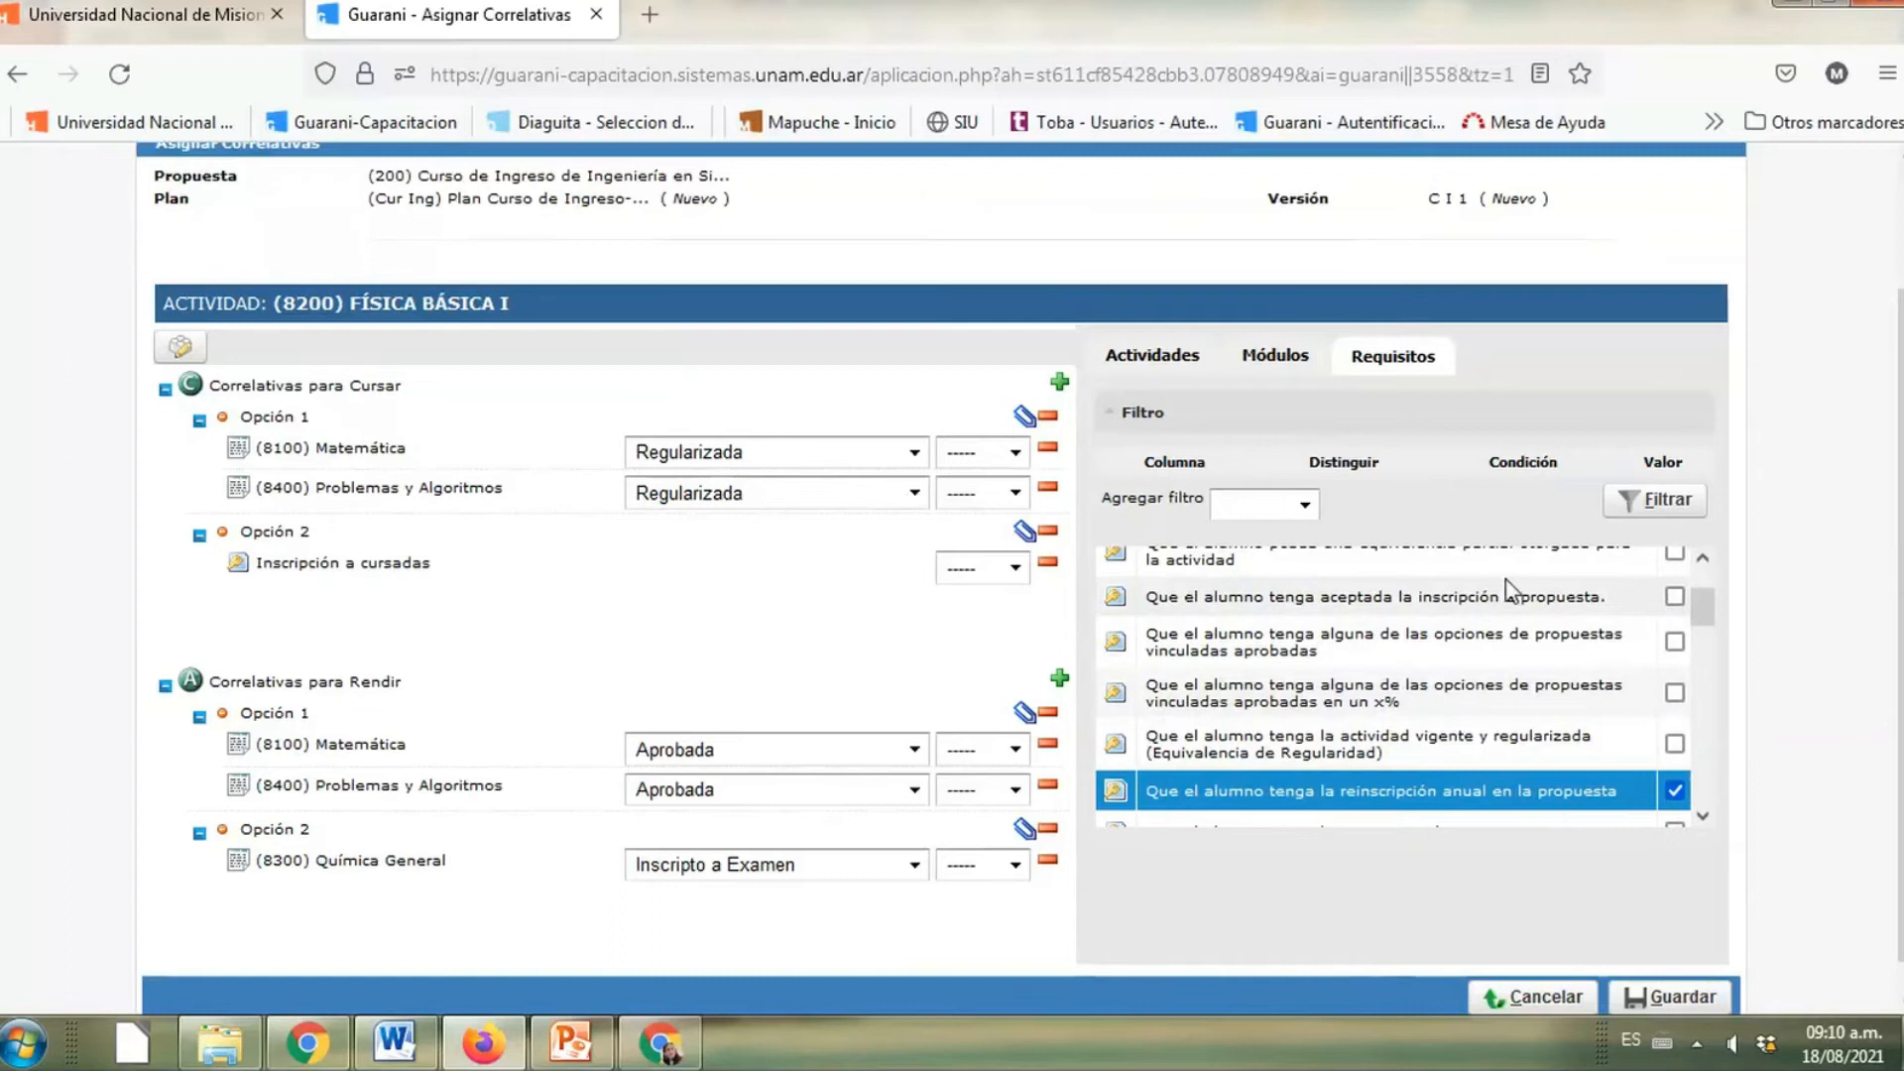
scroll(1533, 639, "up", 2)
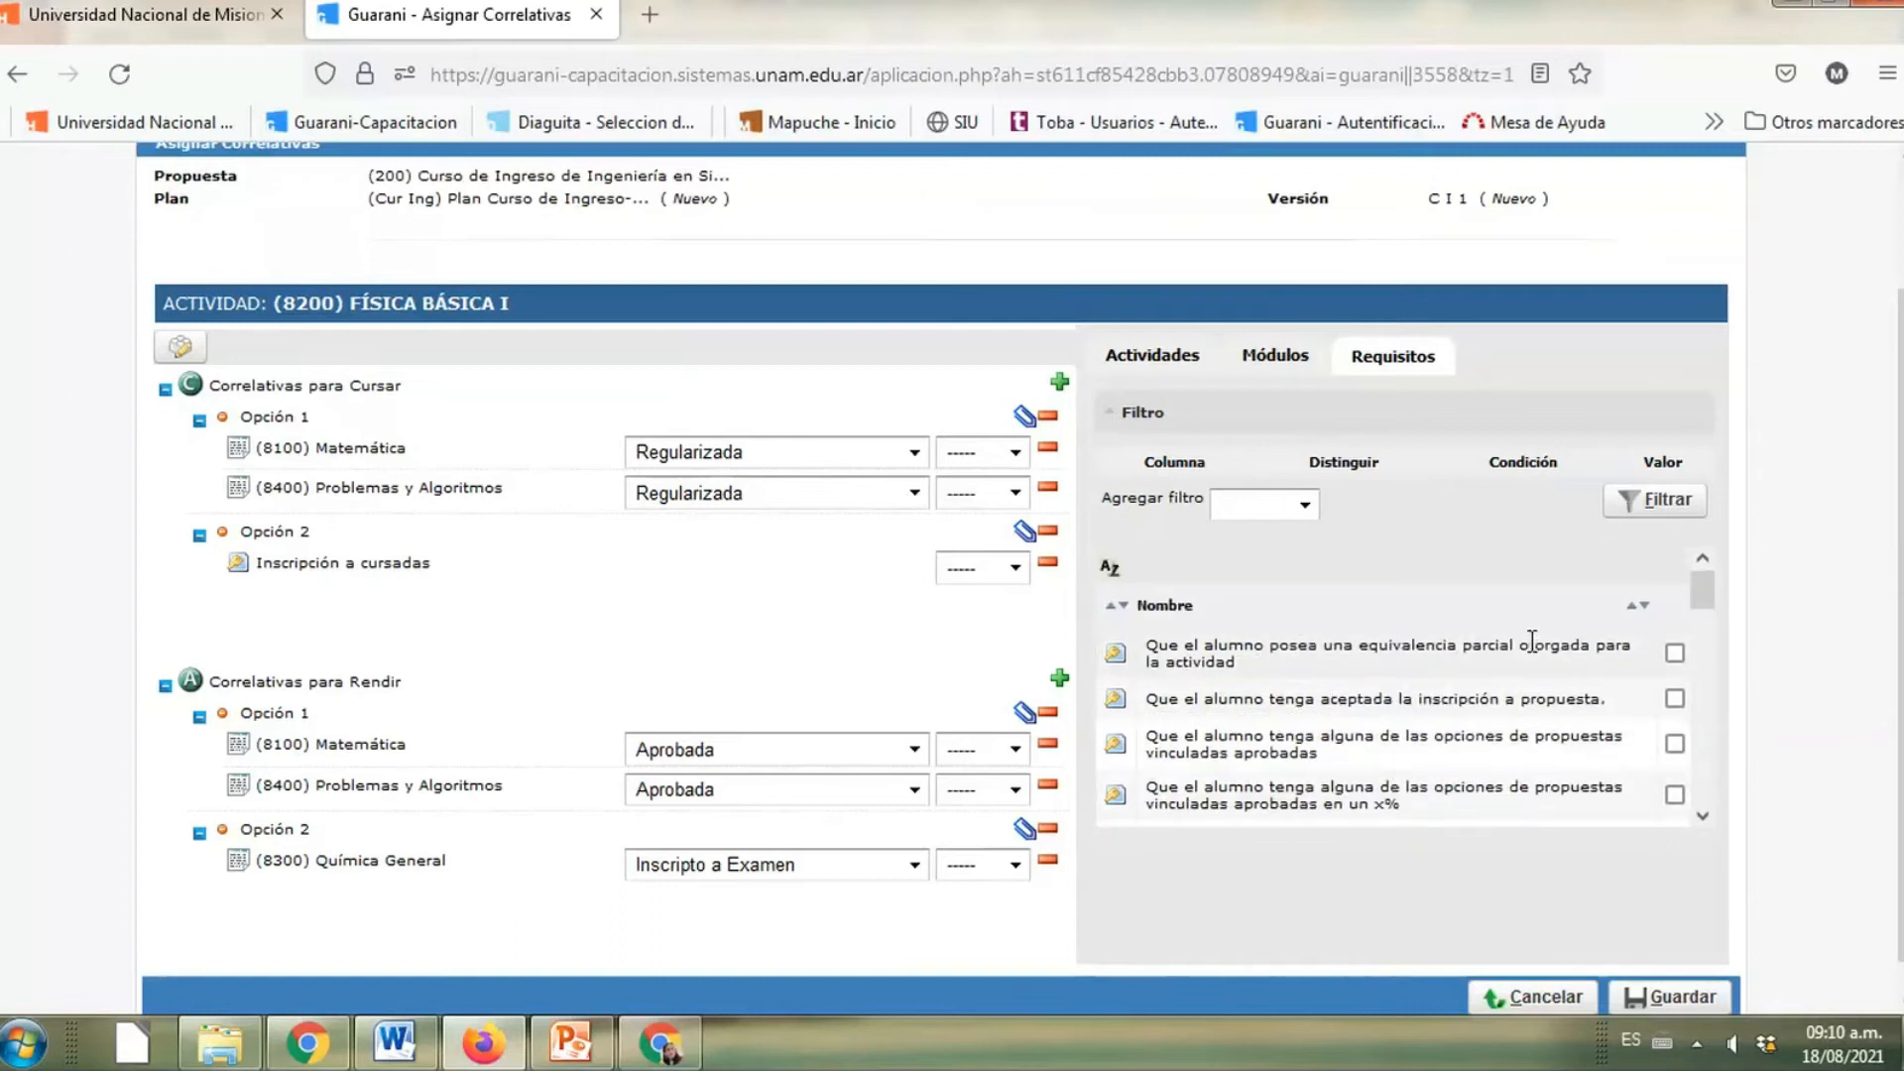
scroll(1551, 685, "down", 5)
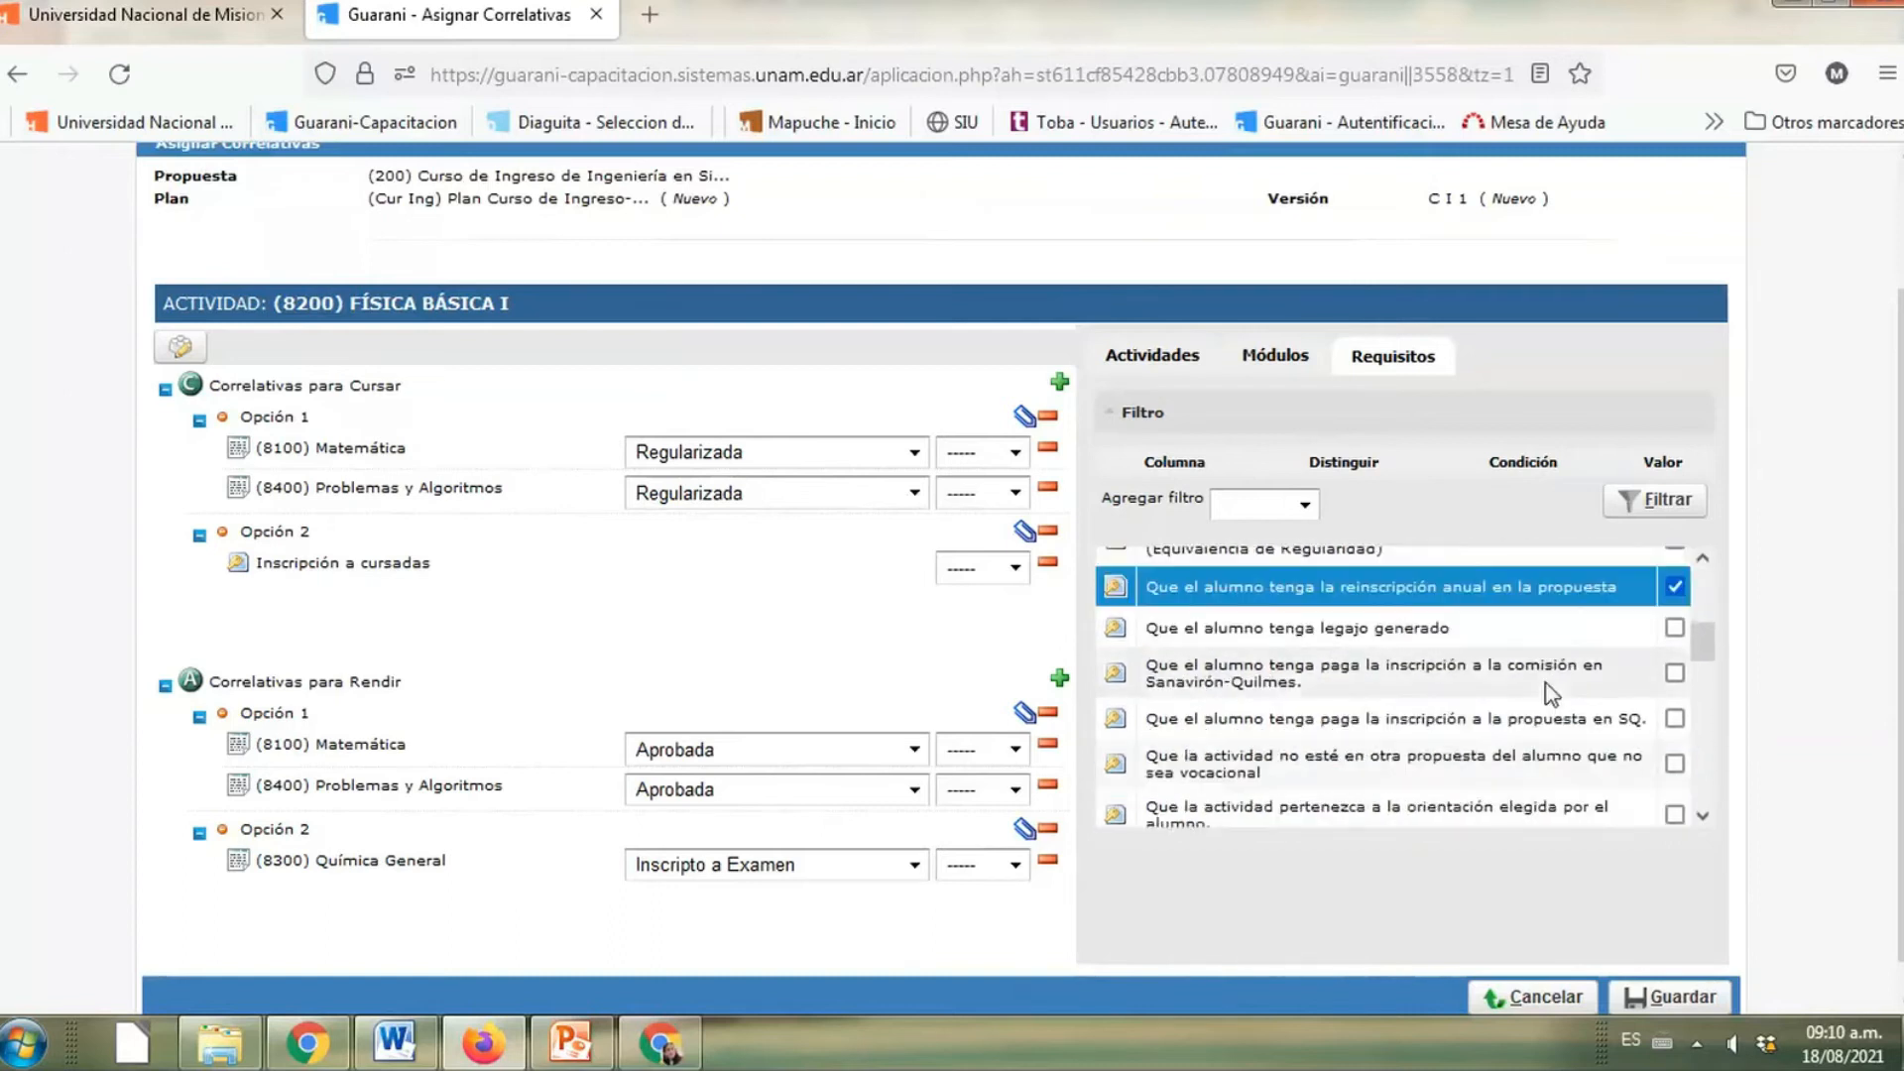
scroll(1551, 691, "down", 2)
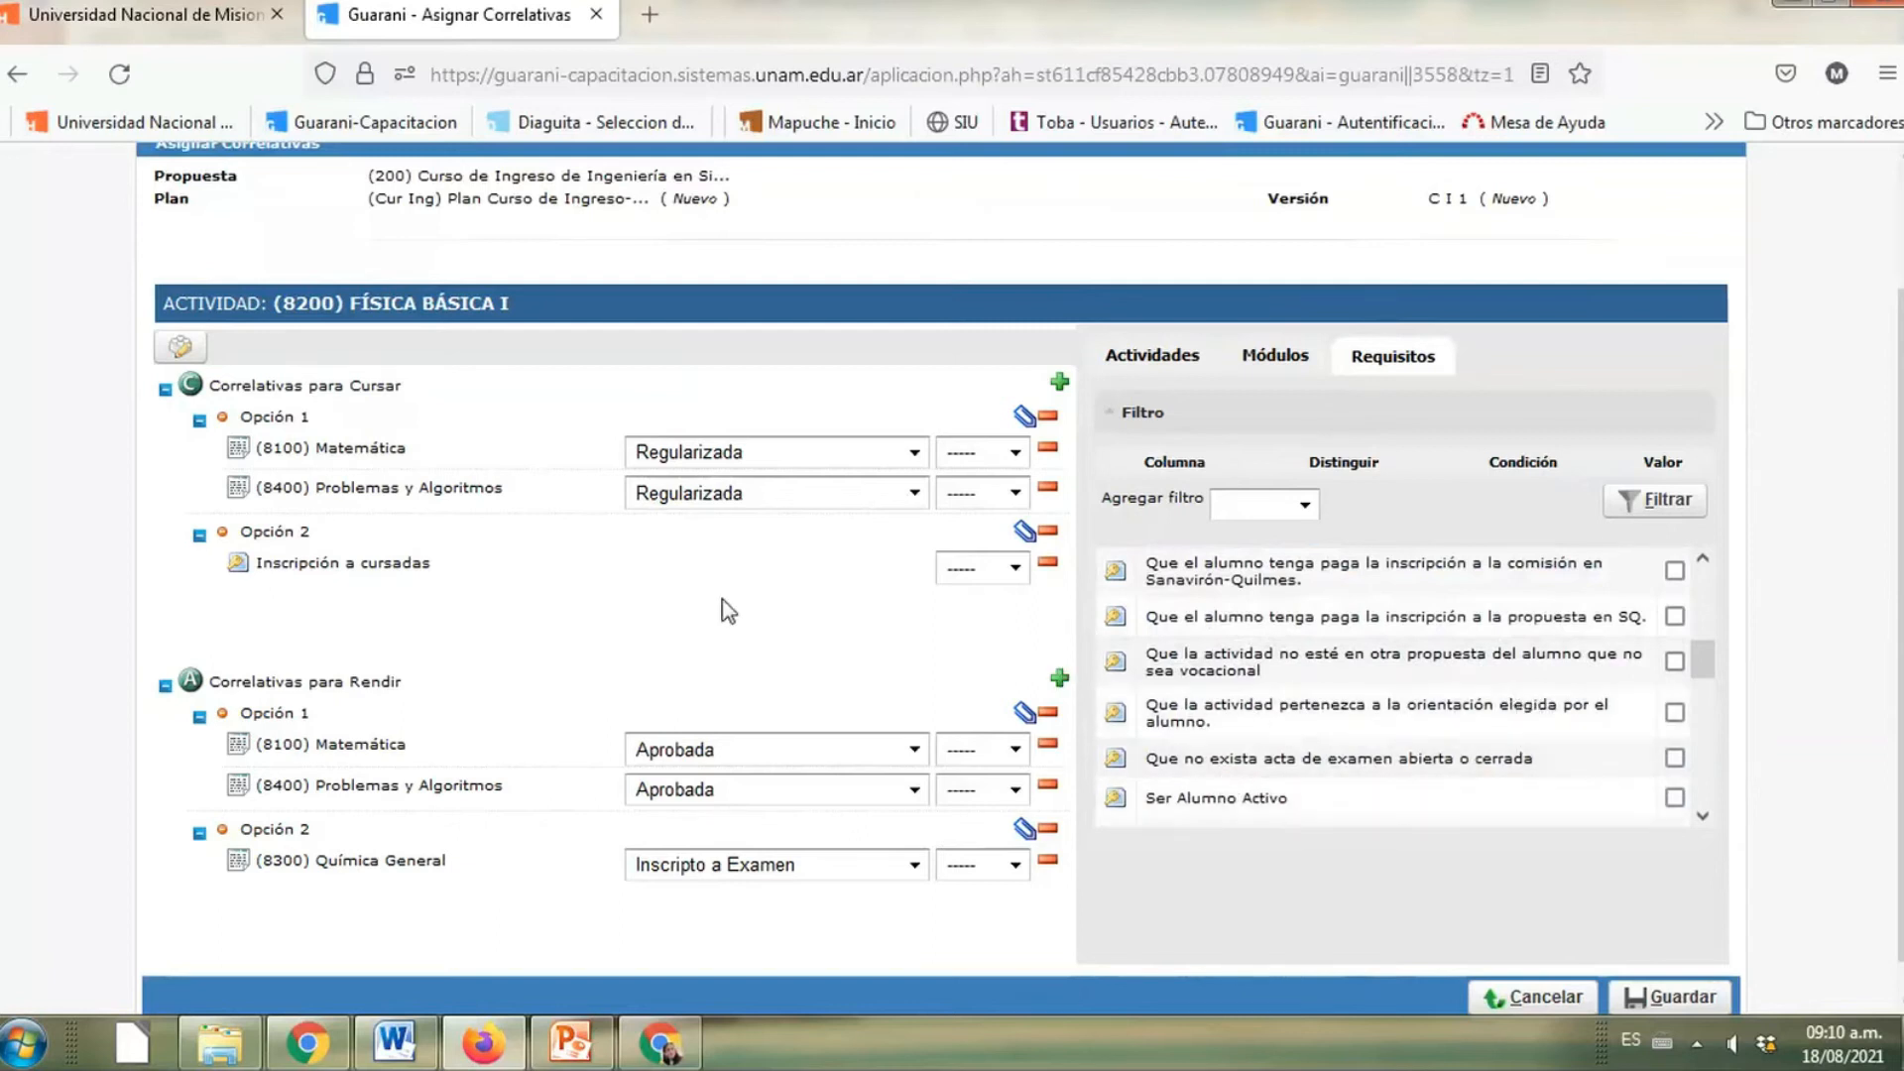
left_click(1670, 998)
left_click(1195, 638)
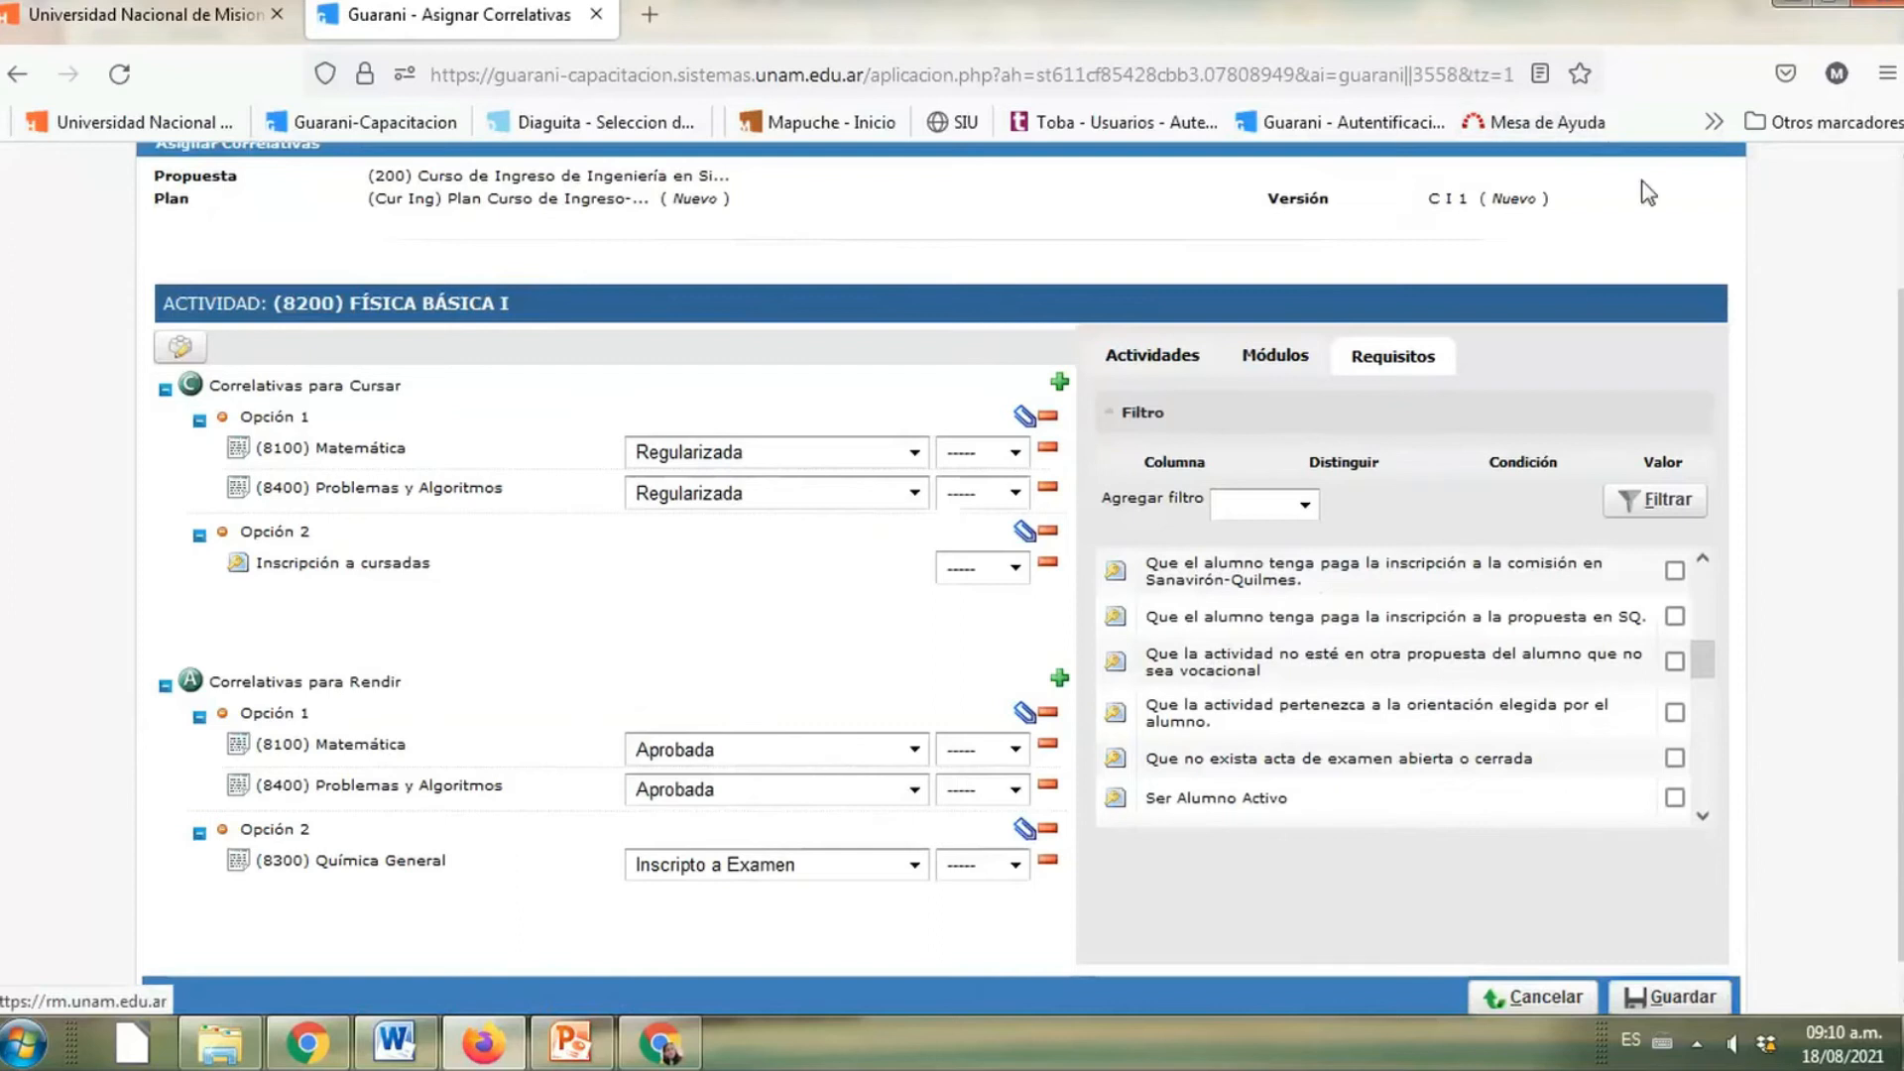
Go to Configurar Requisitos por Acción in the Requisitos section
scroll(1798, 190, "up", 1)
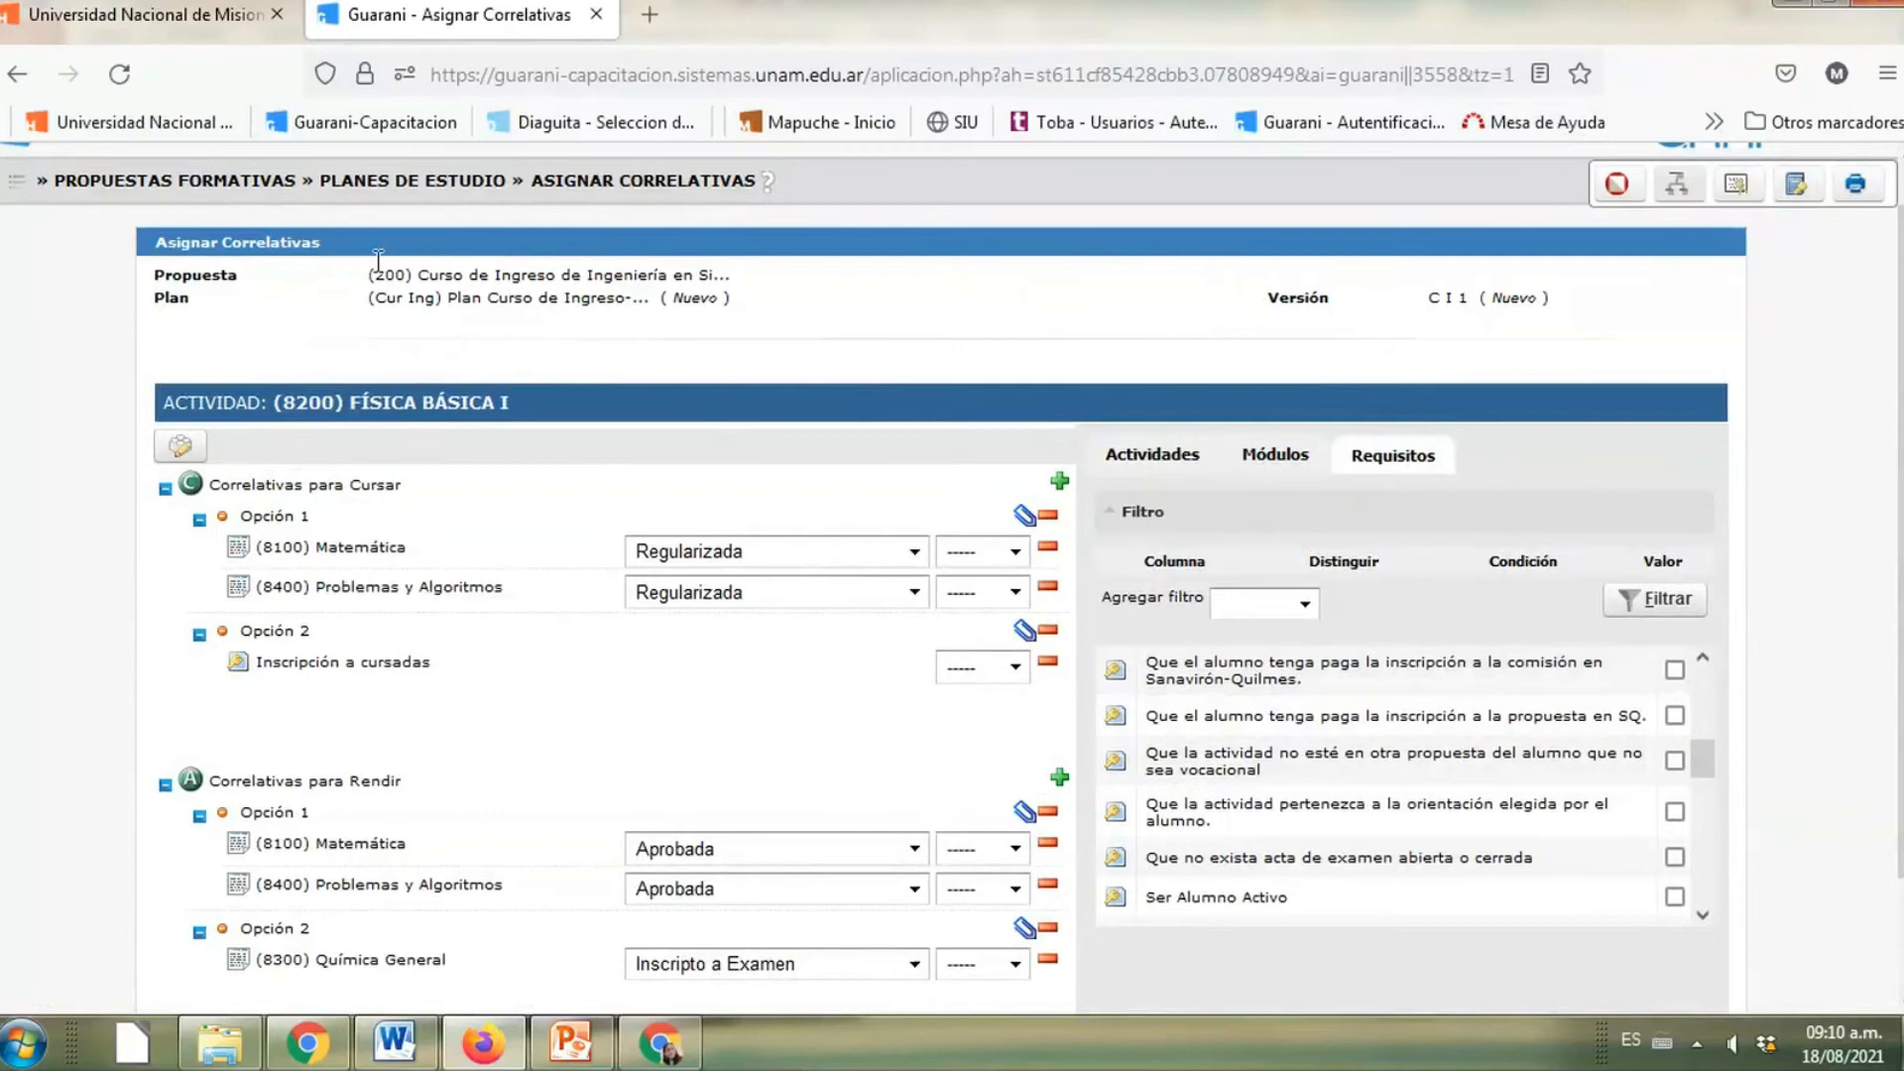
left_click(31, 191)
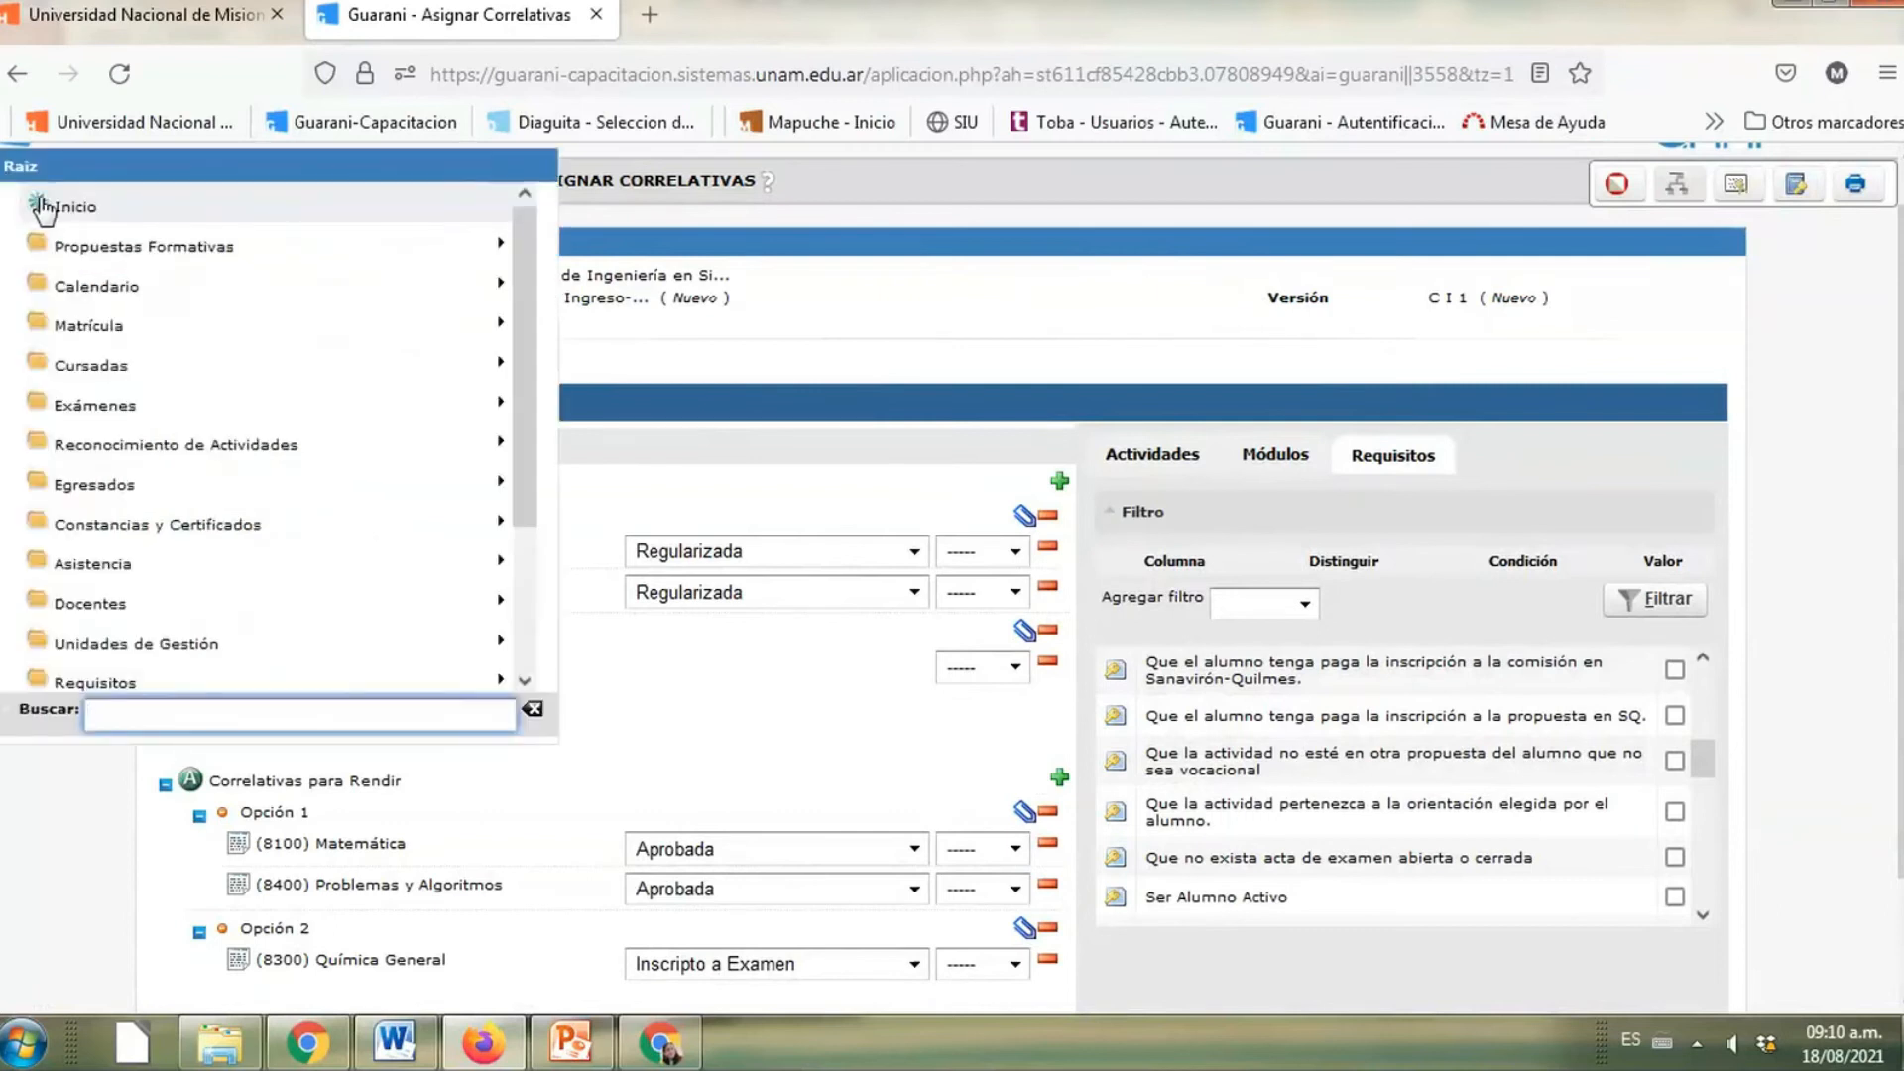
left_click(245, 682)
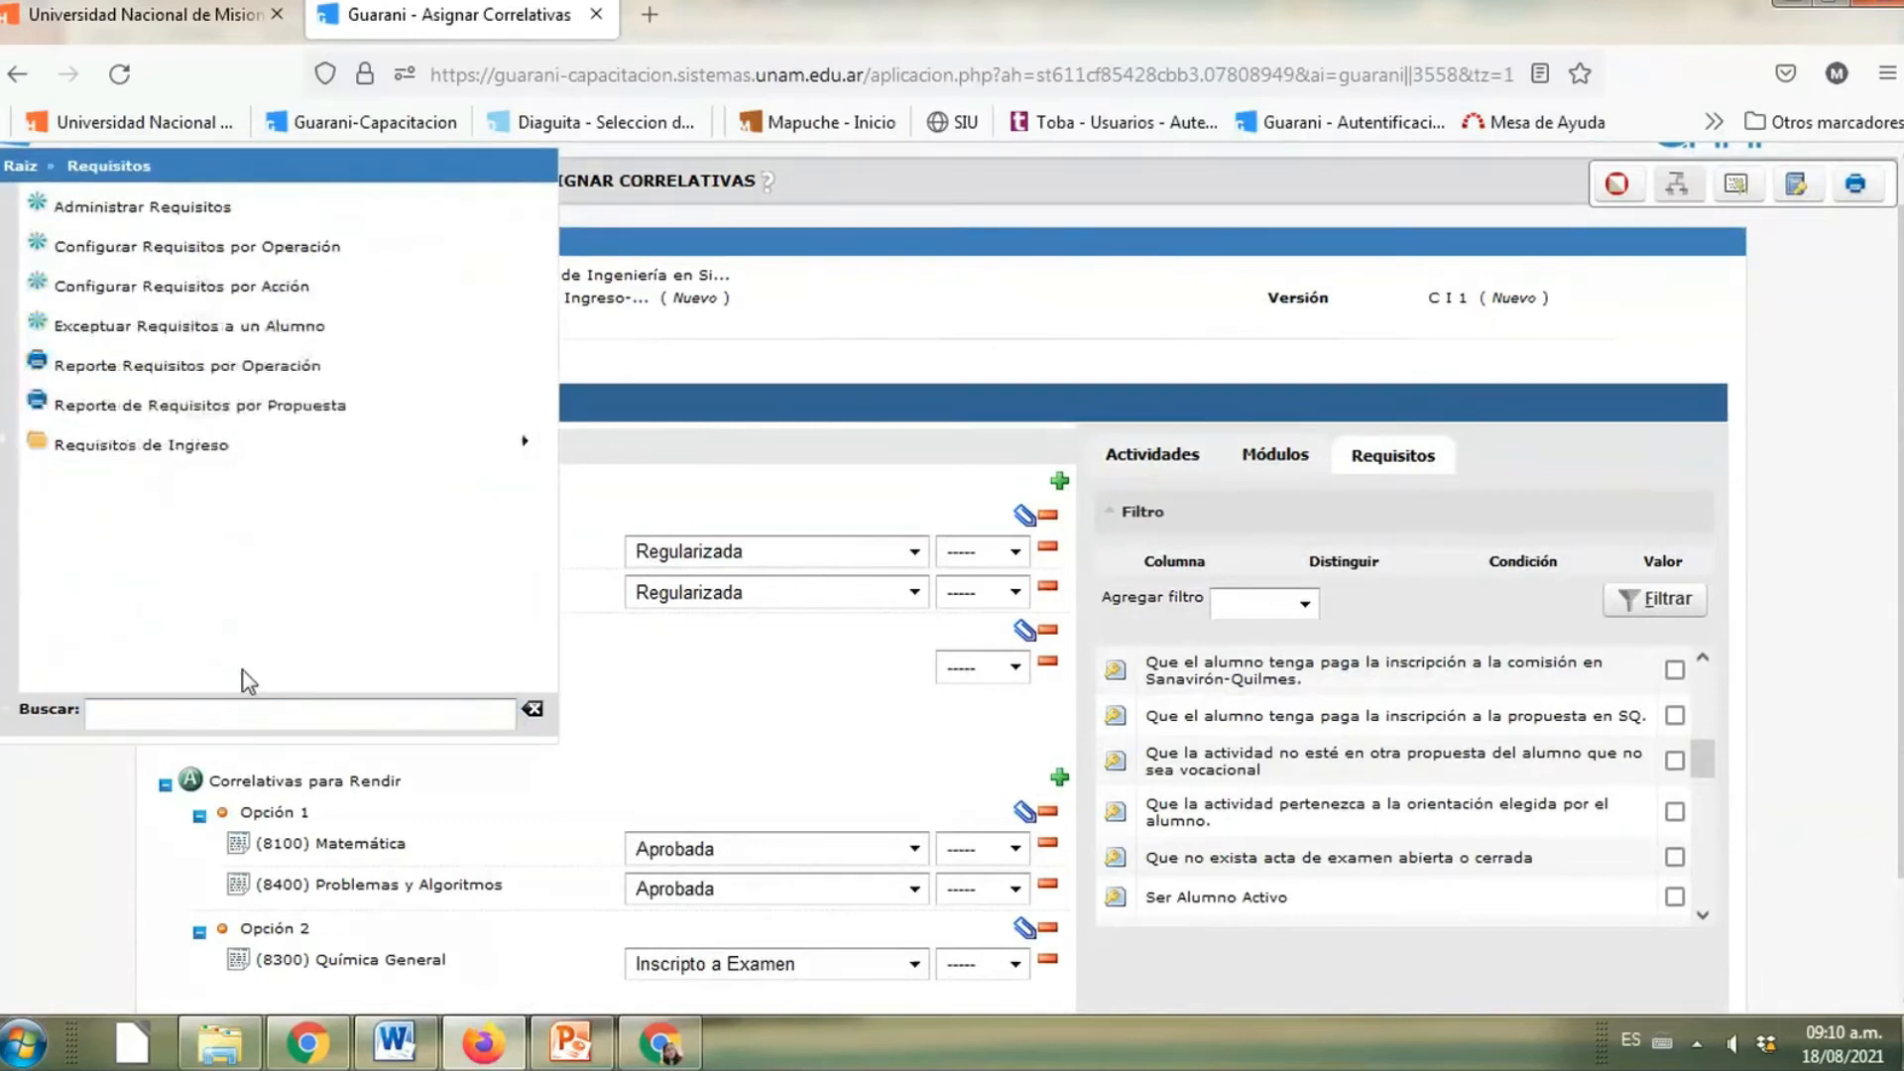
left_click(268, 296)
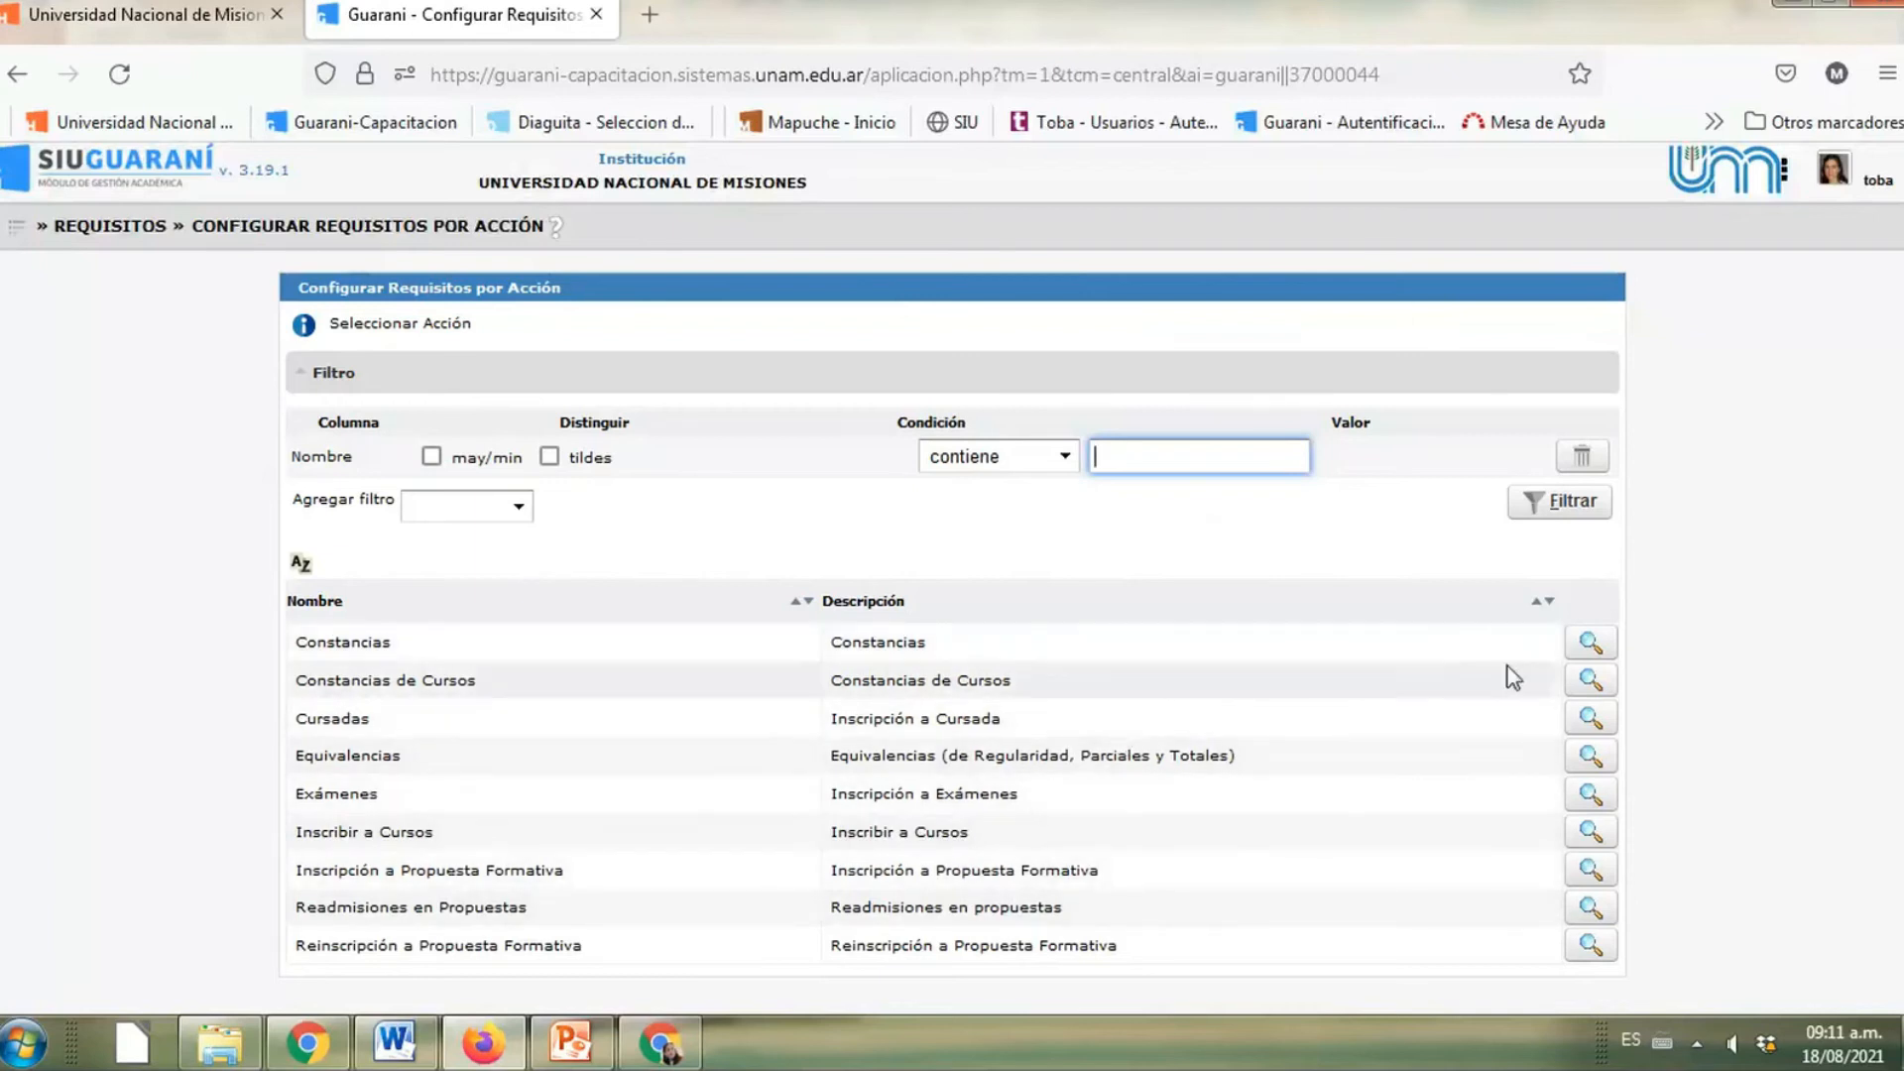
Start adding the documentary requirement "Partida de nacimiento legalizada" to the Cursadas action
left_click(1587, 730)
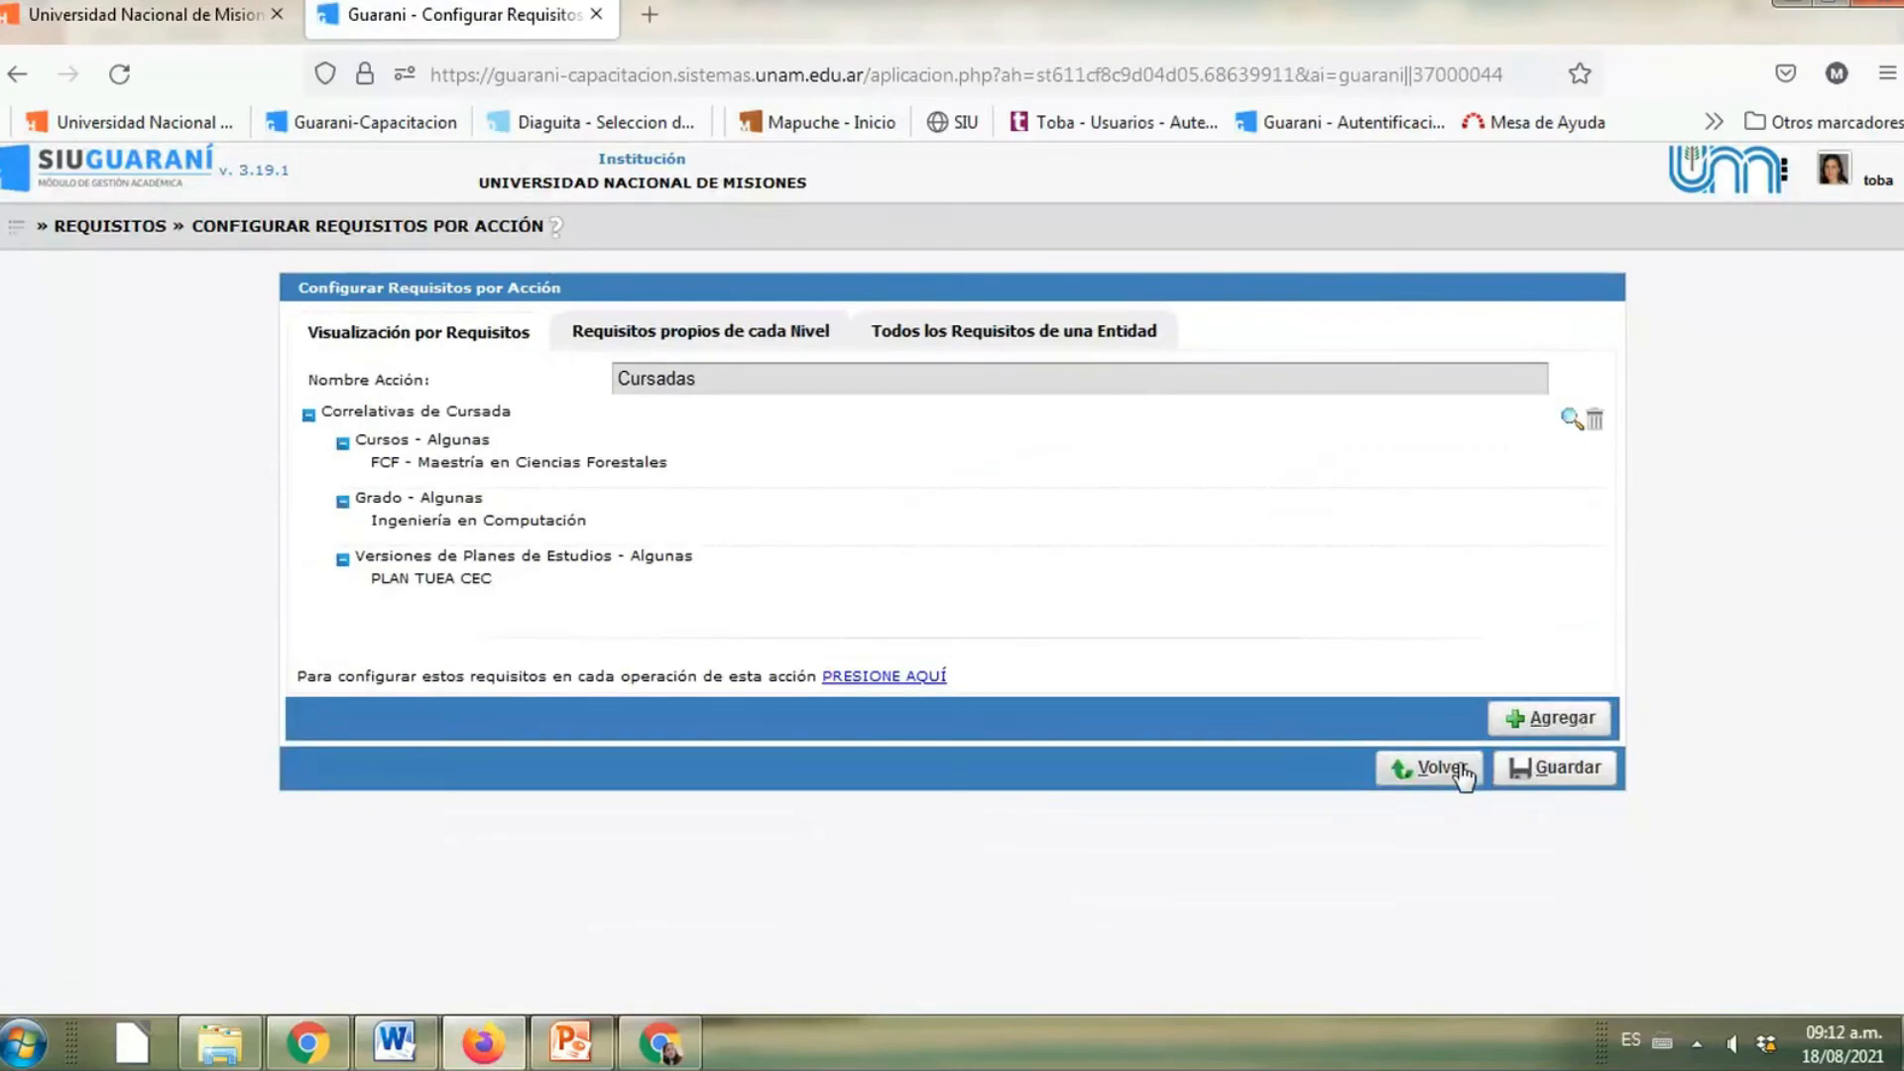
left_click(1463, 777)
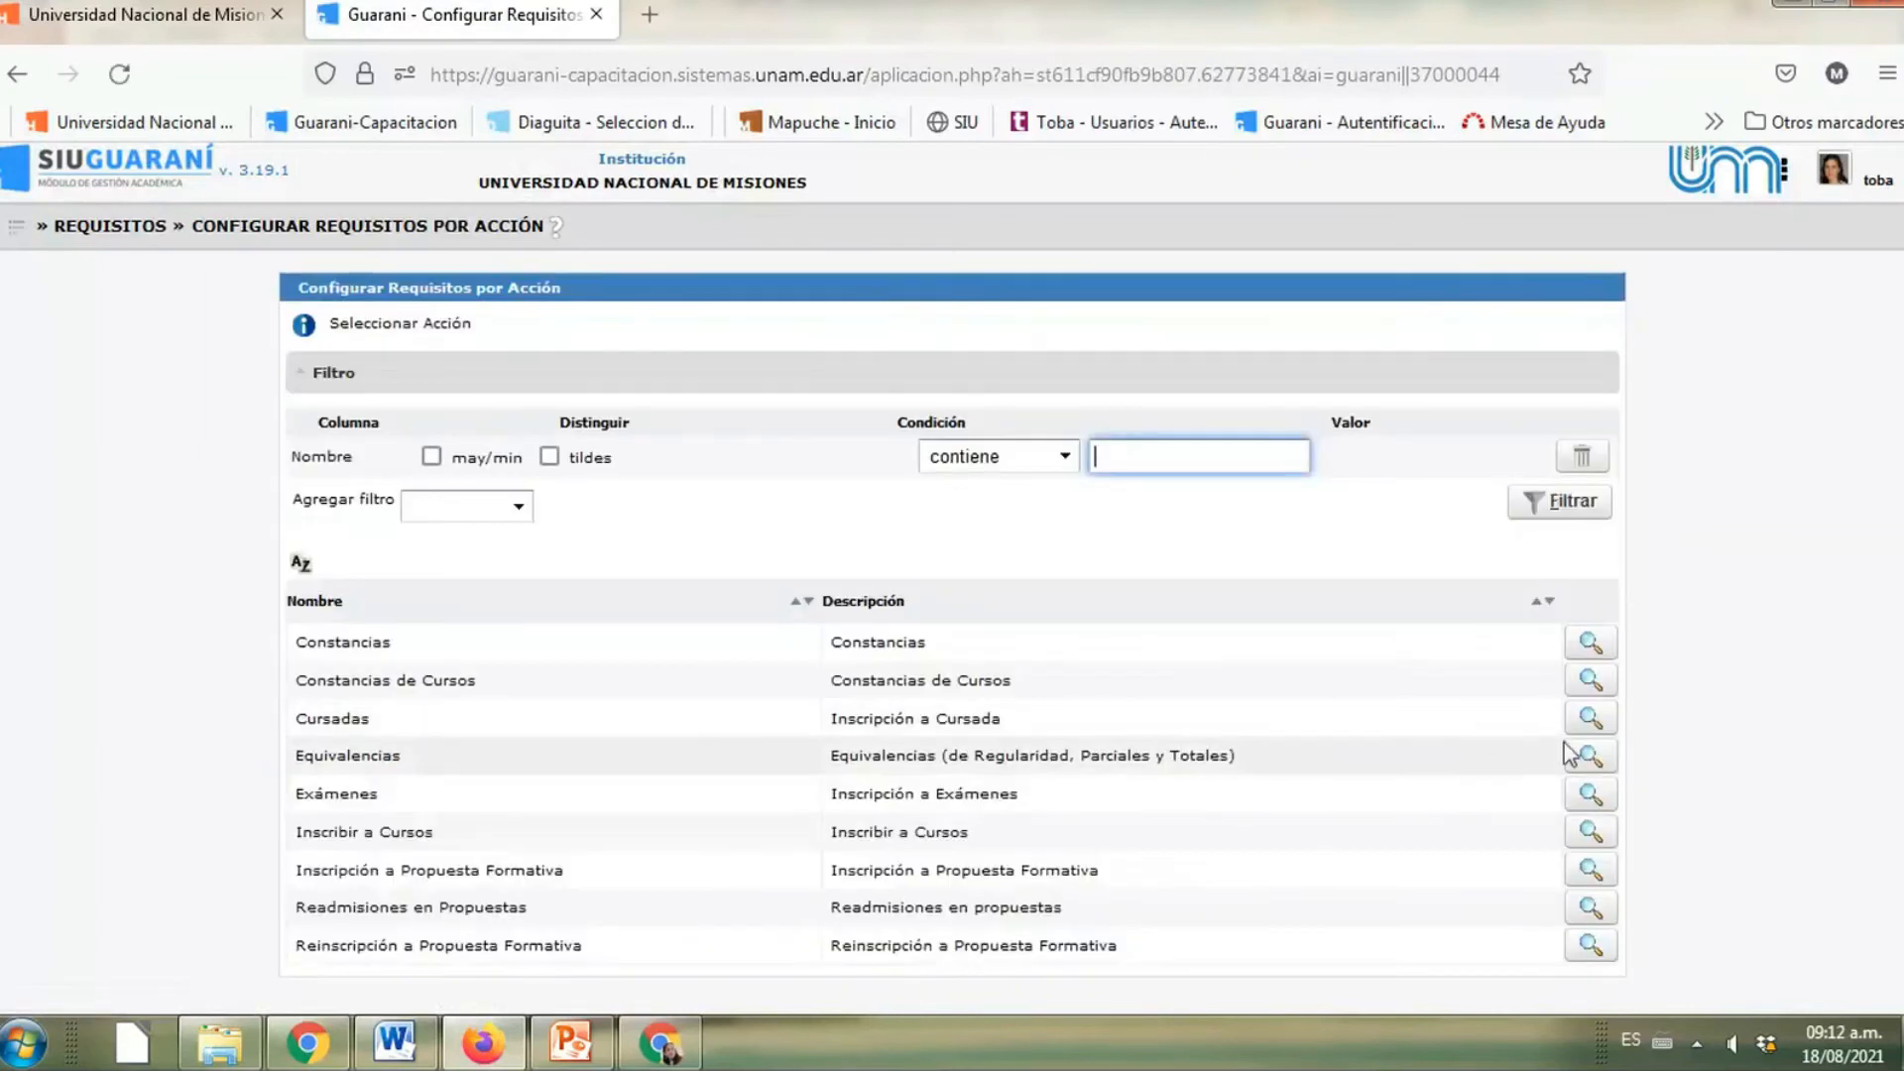
left_click(1587, 722)
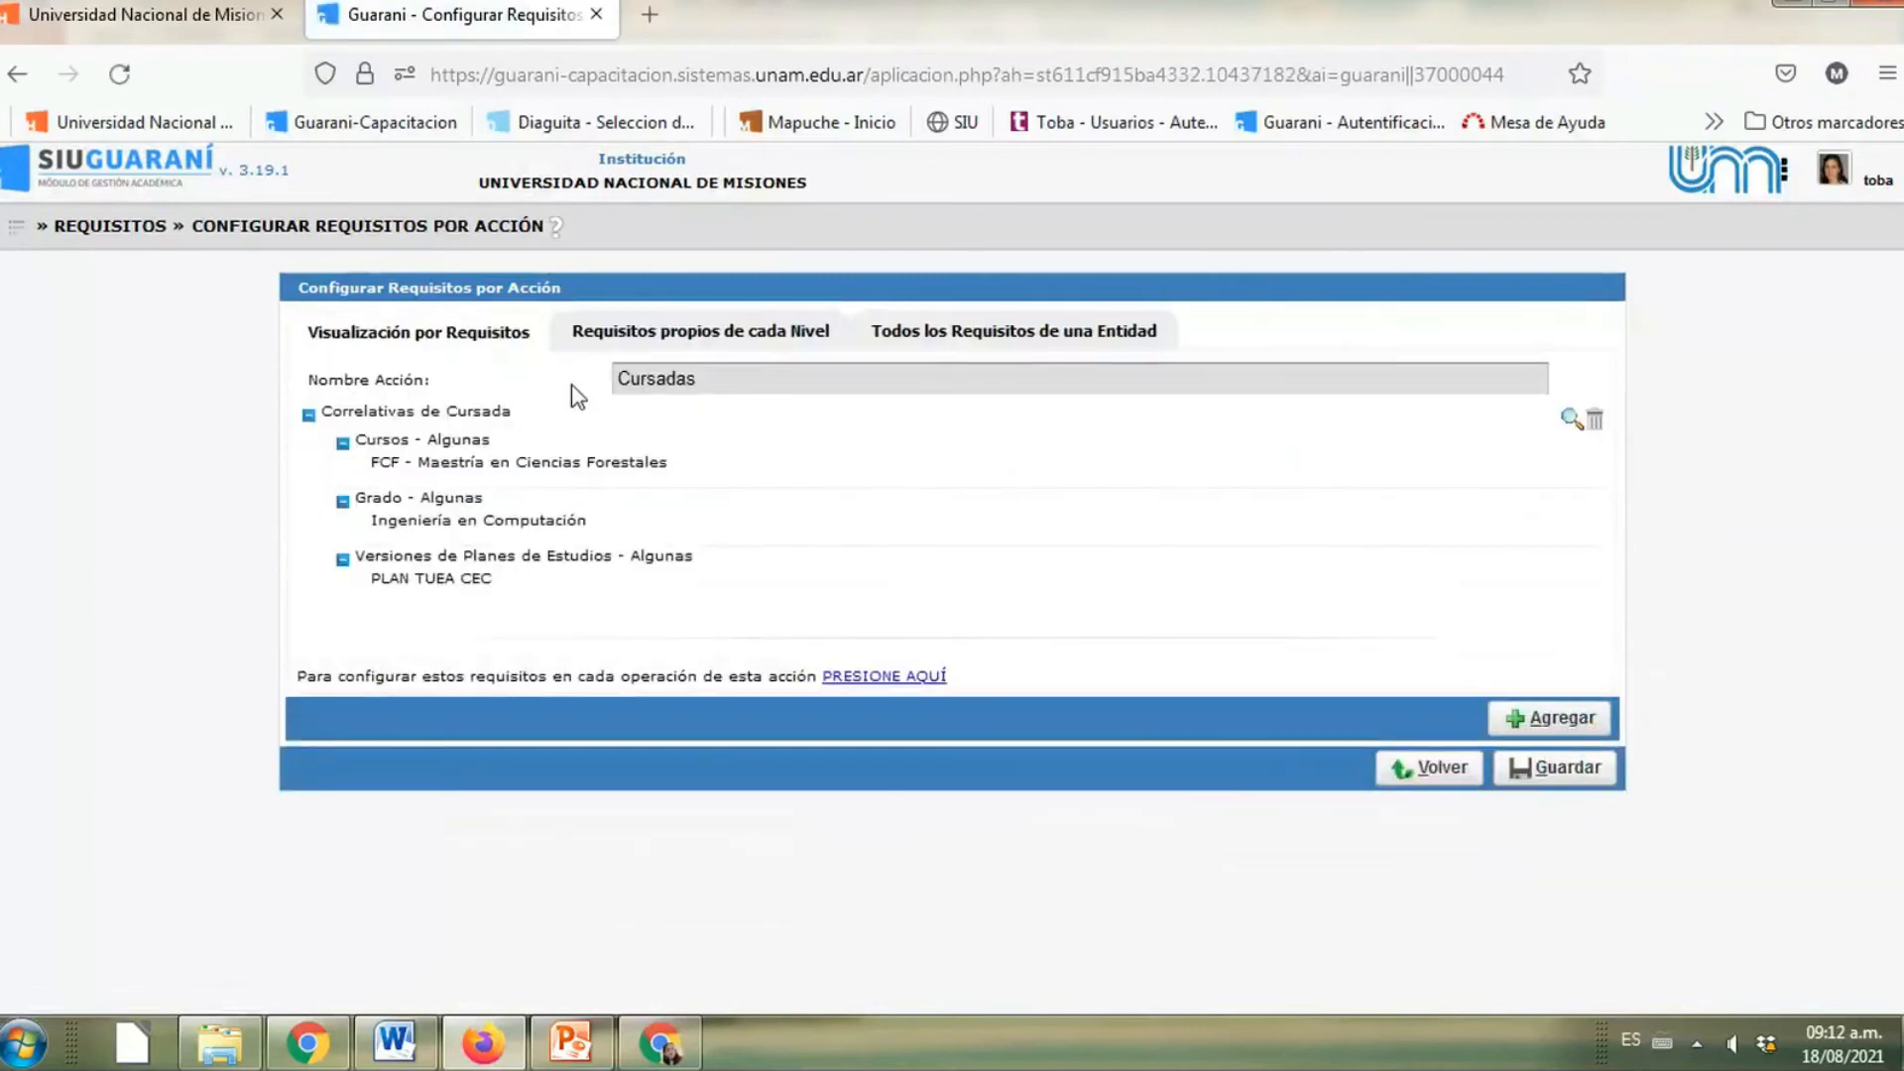
left_click(1562, 717)
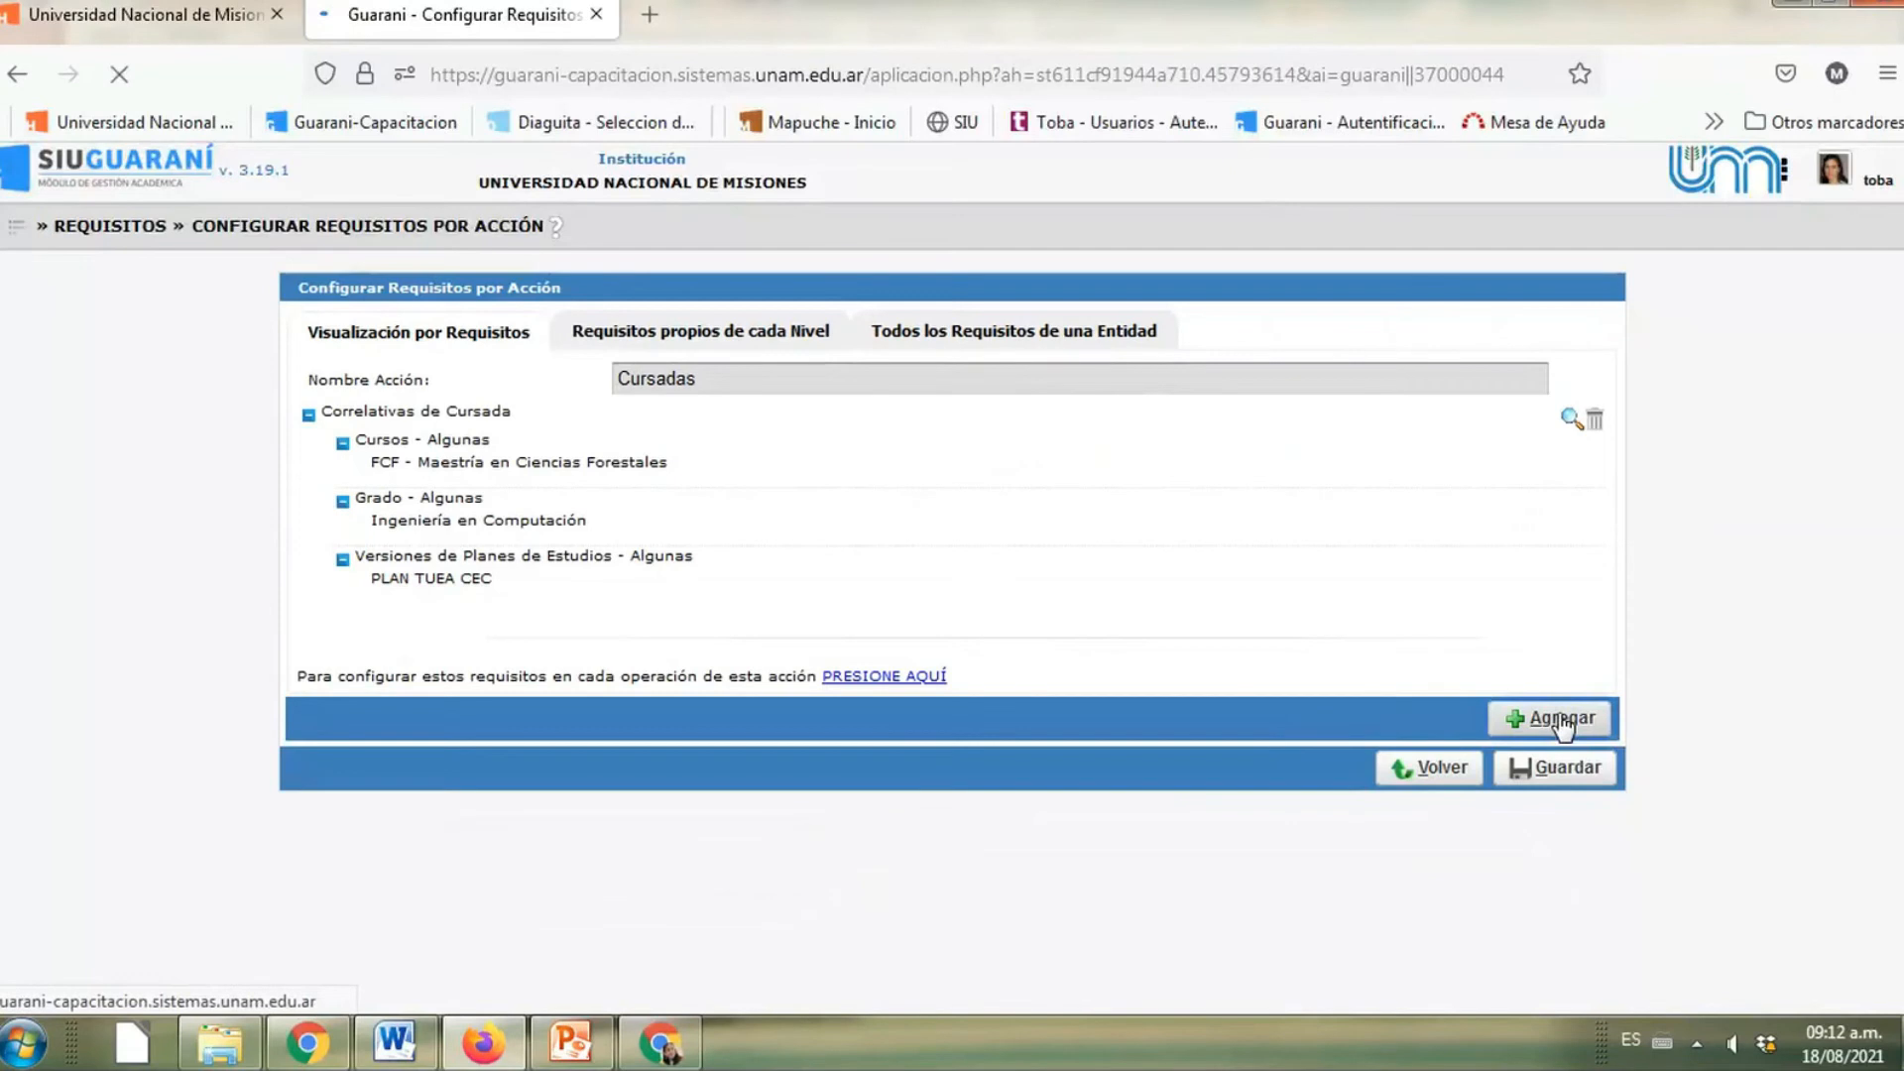
left_click(502, 377)
left_click(476, 443)
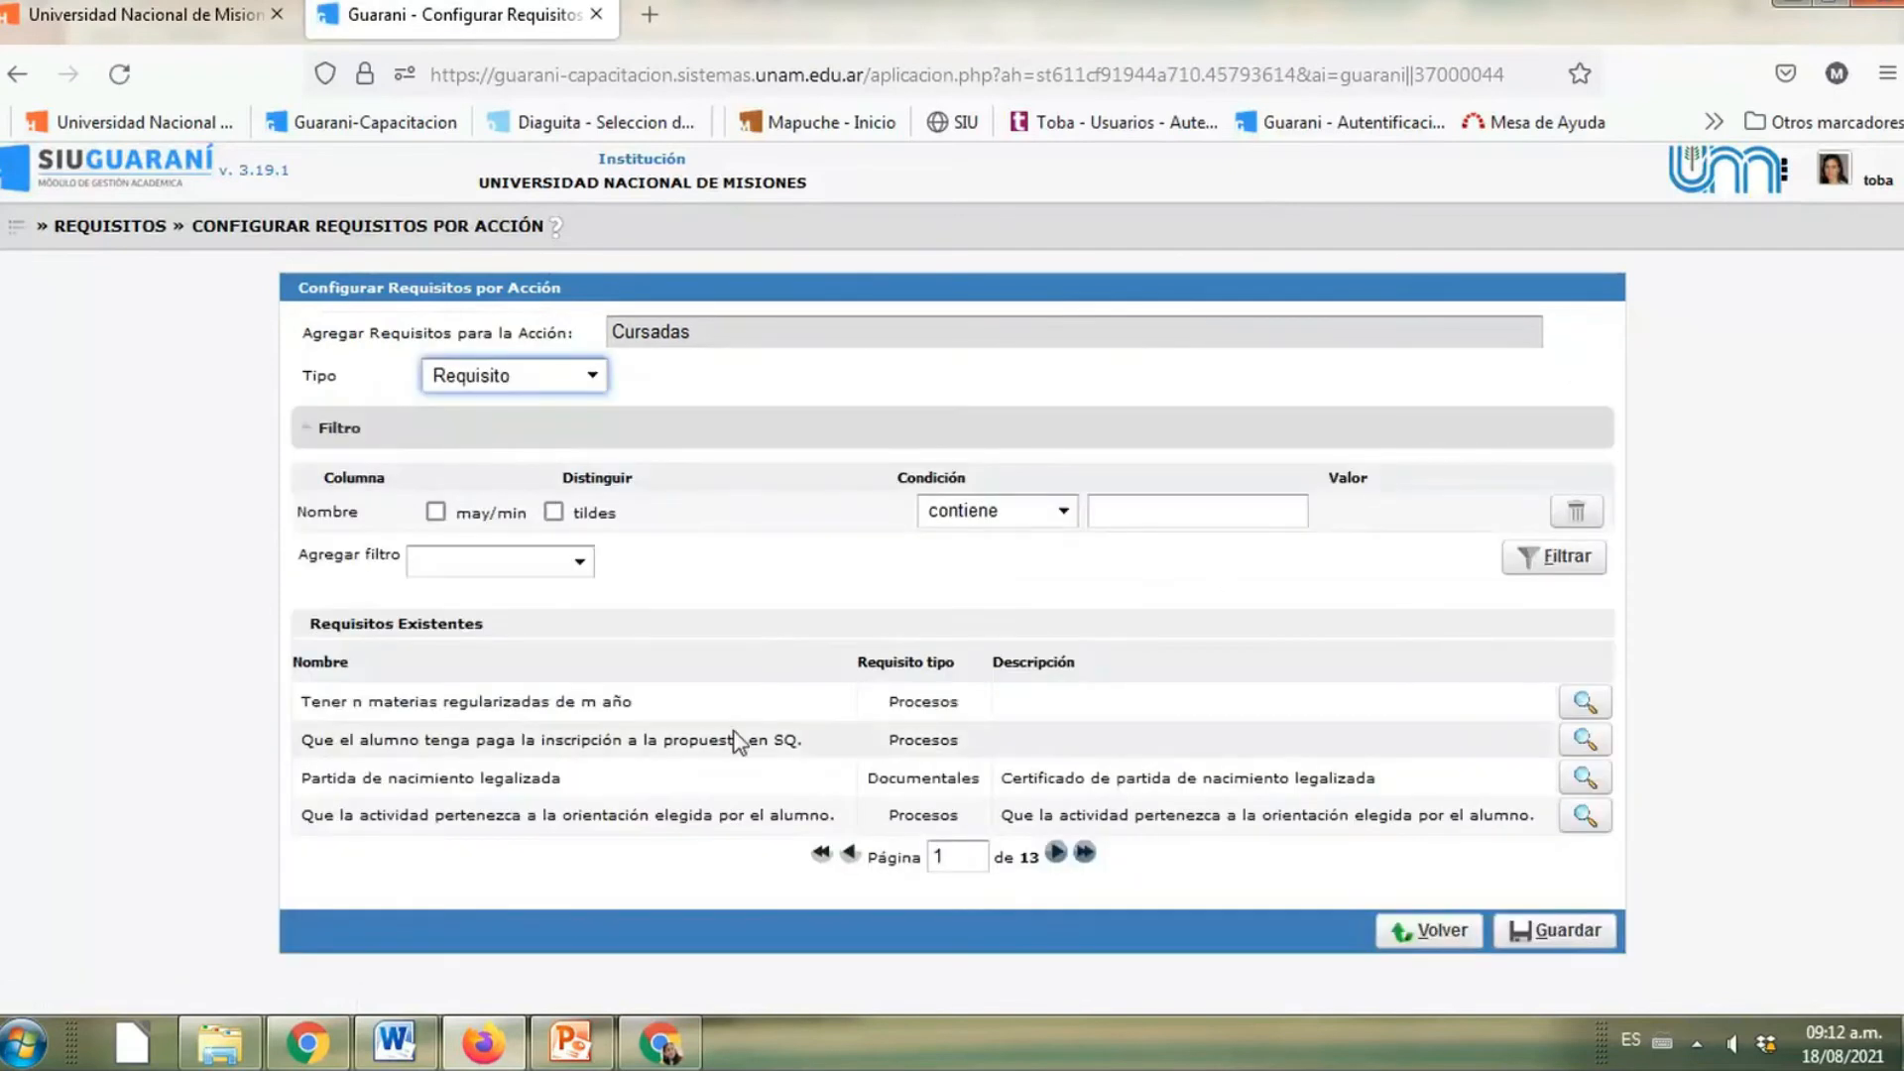
left_click(1585, 784)
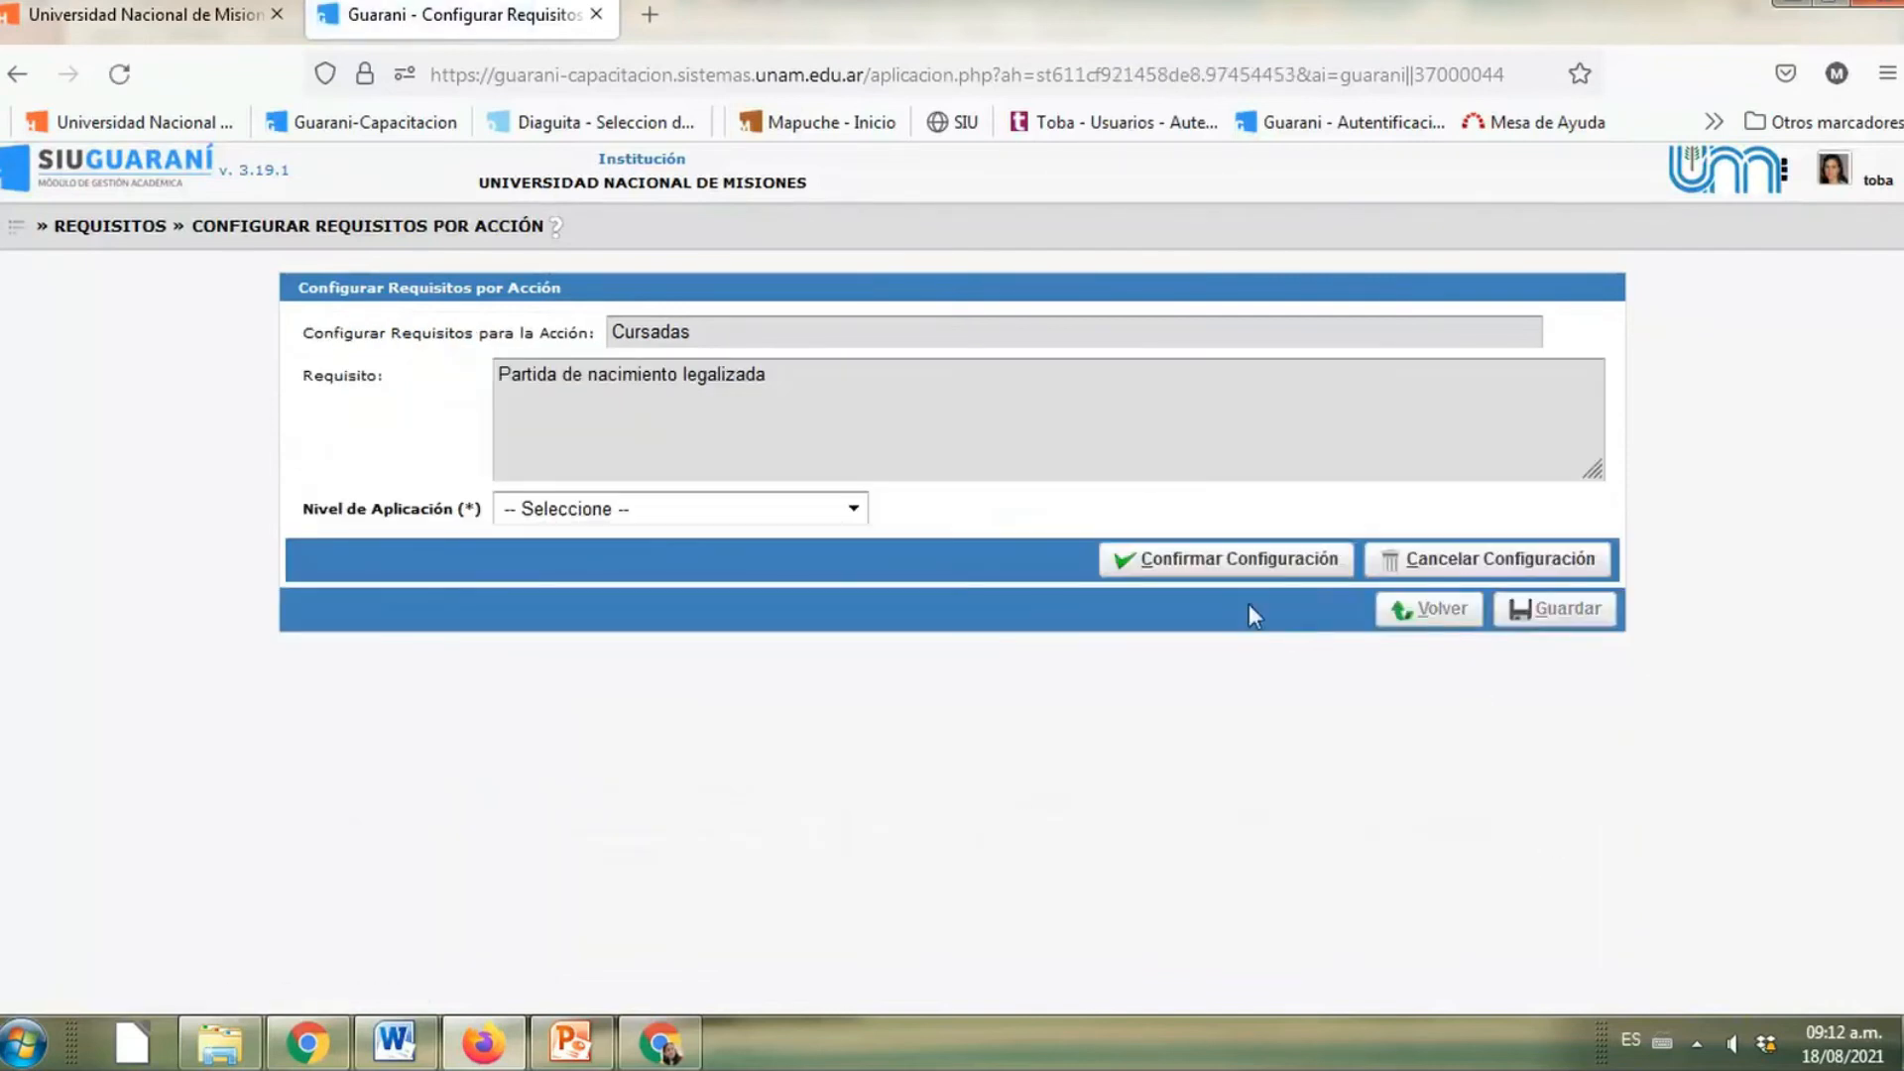
Apply the requirement to Algunas Propuestas, set Curso de Ingreso de Ingeniería en Sistemas (200) to Cumplir, and save the configuration
left_click(805, 508)
left_click(704, 676)
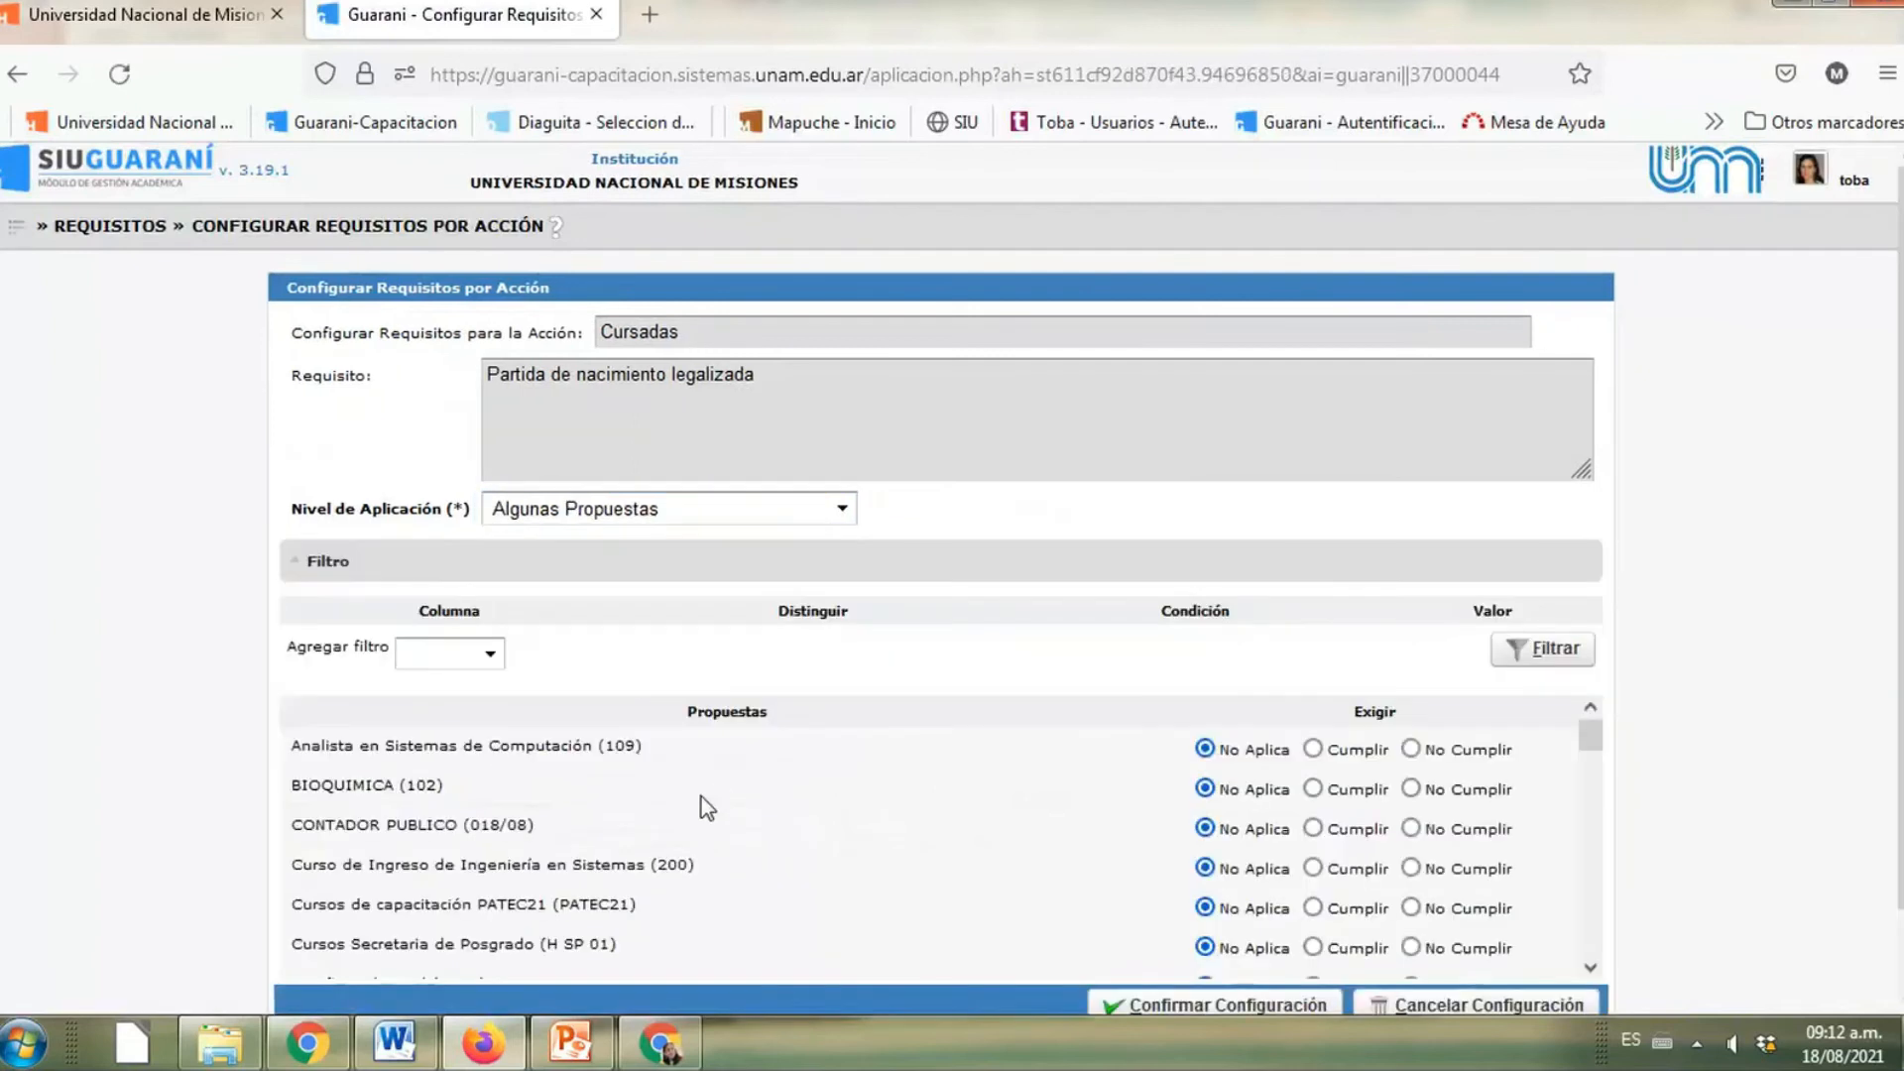
scroll(732, 828, "down", 3)
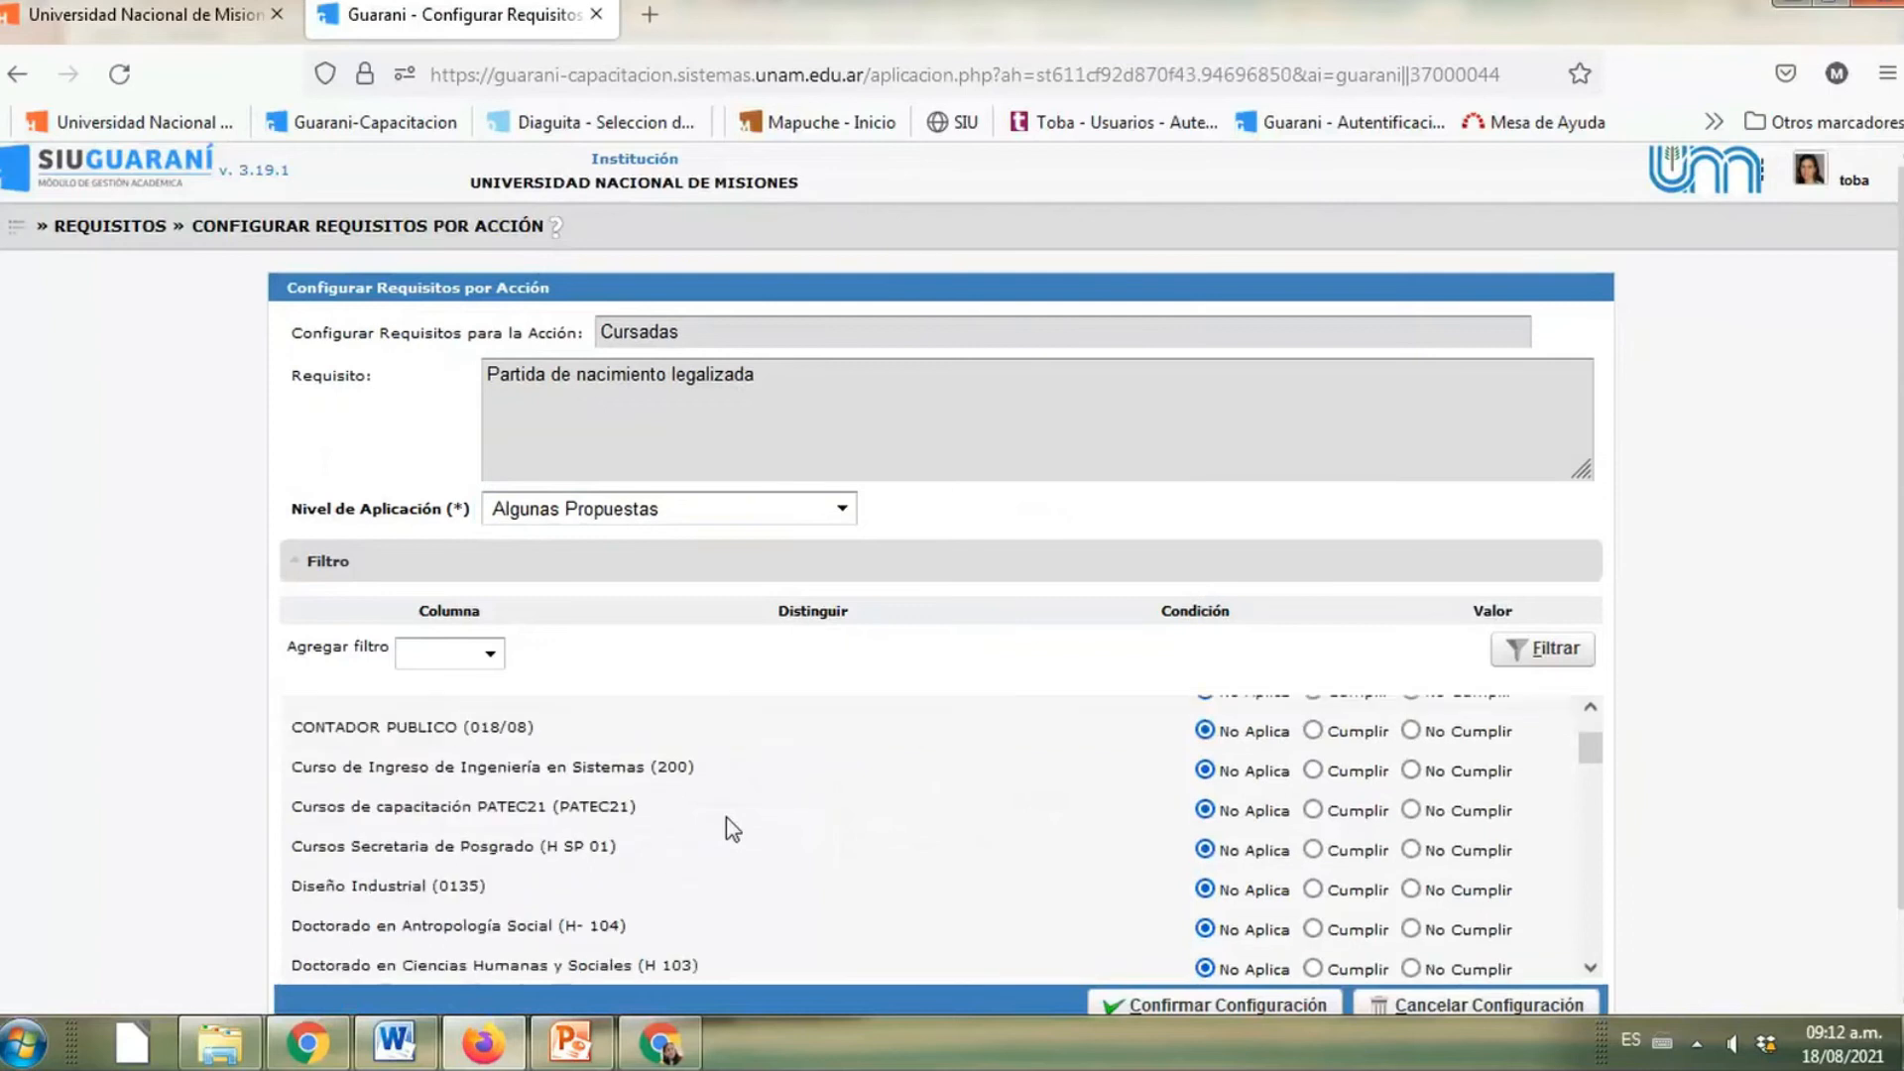
scroll(730, 815, "up", 1)
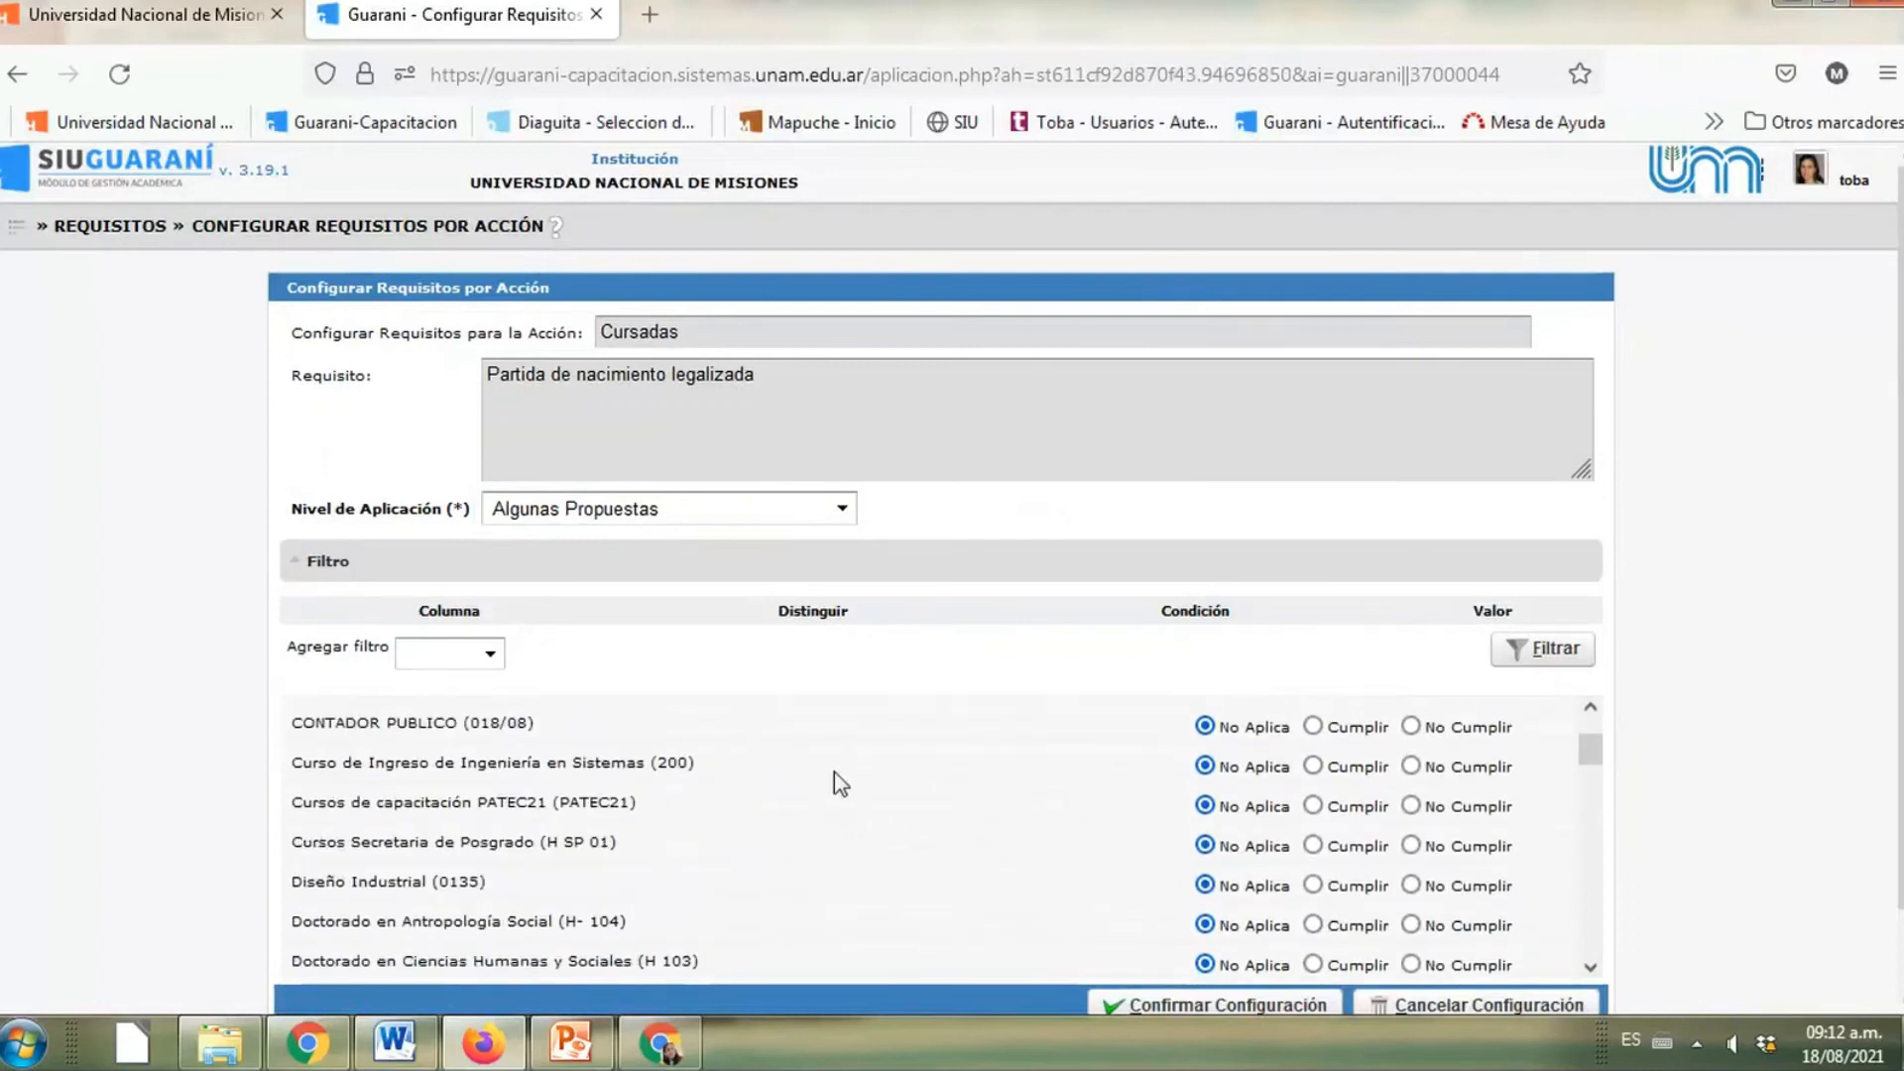
left_click(1313, 768)
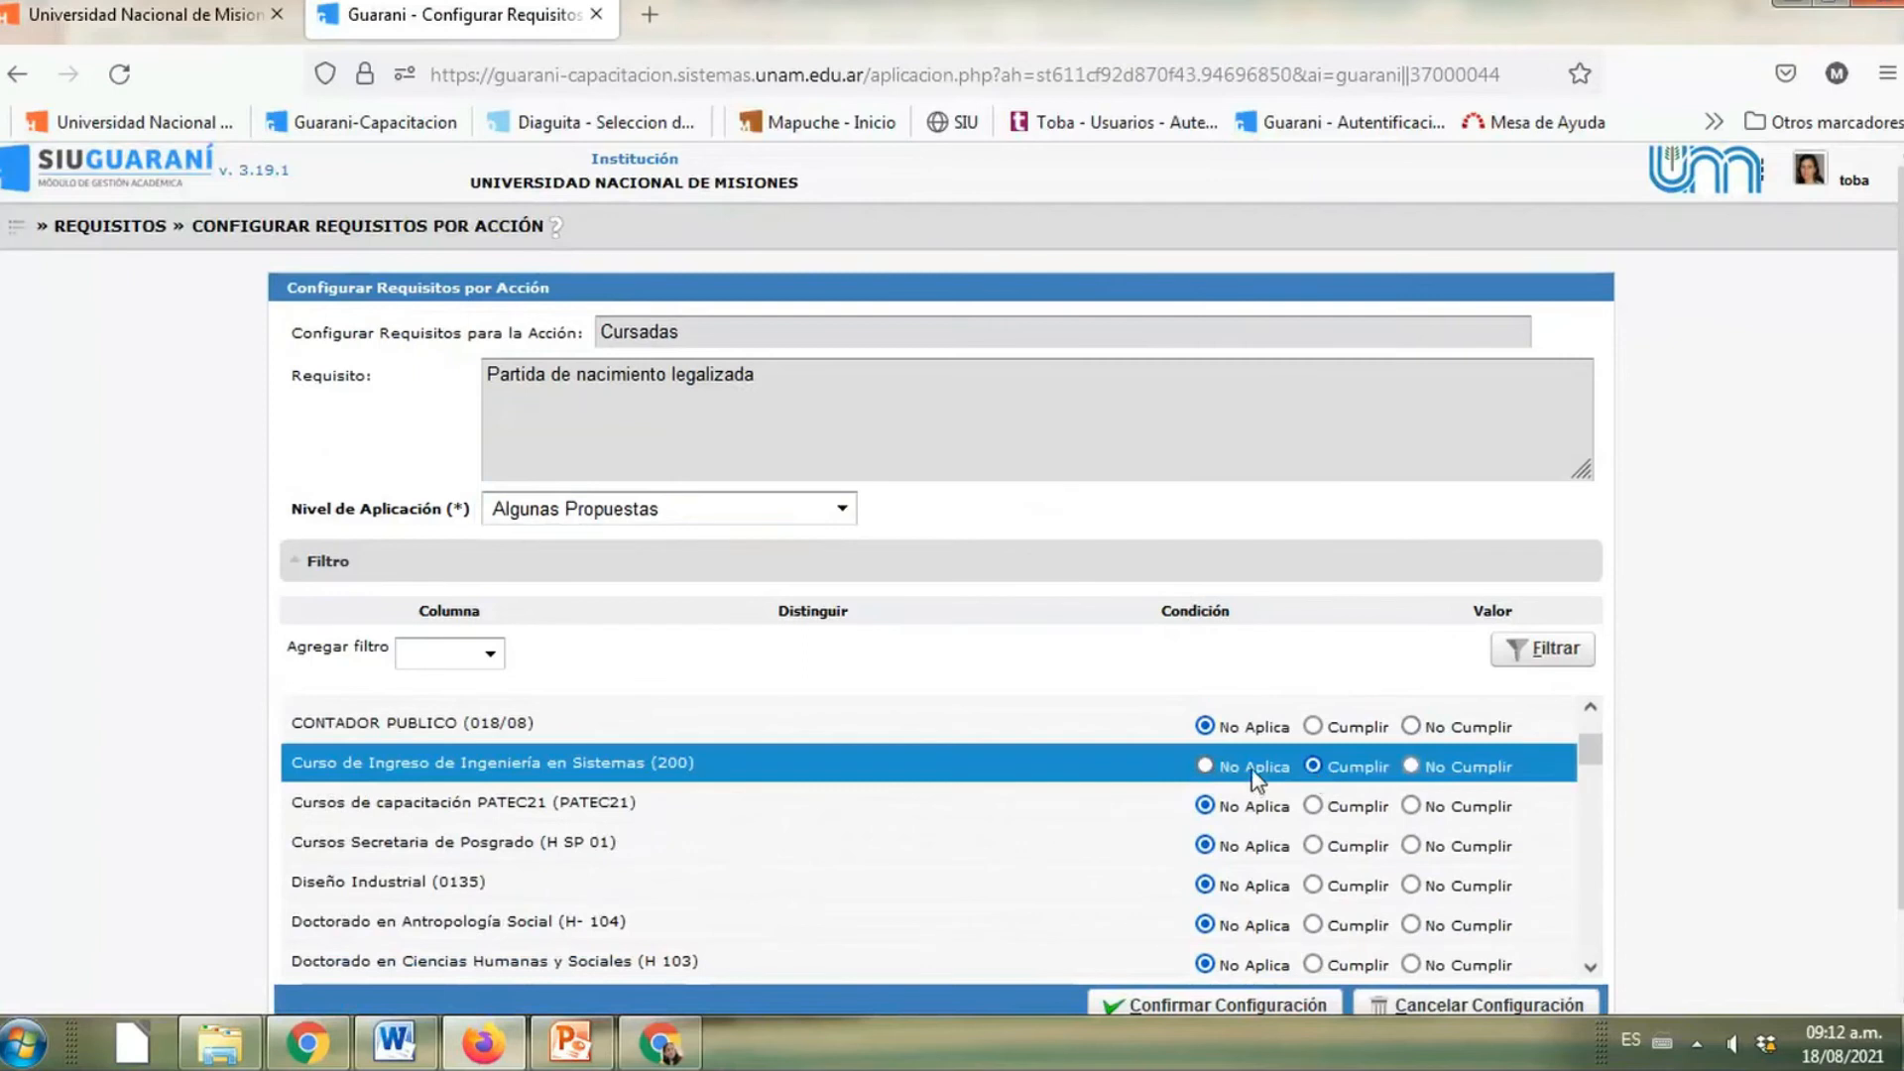
scroll(1458, 838, "down", 1)
scroll(1439, 873, "up", 1)
scroll(1722, 649, "down", 1)
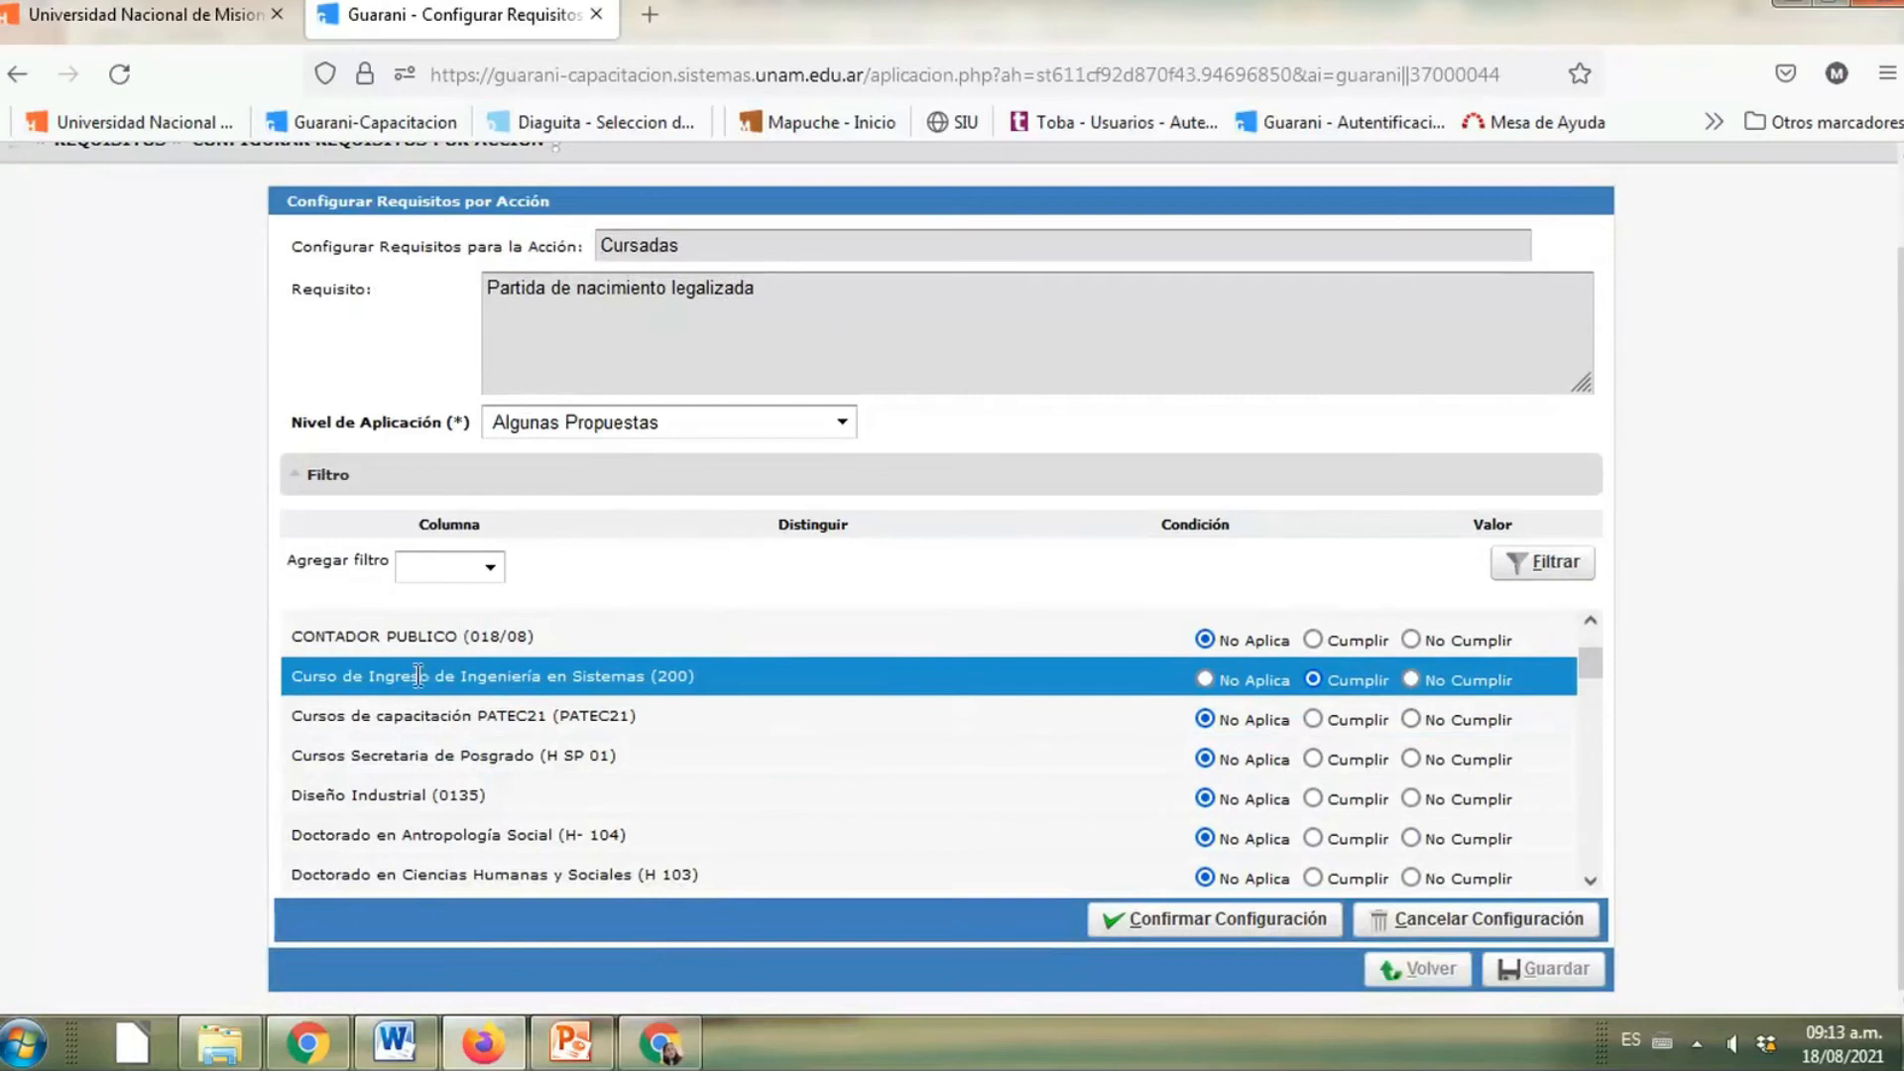
left_click(1230, 923)
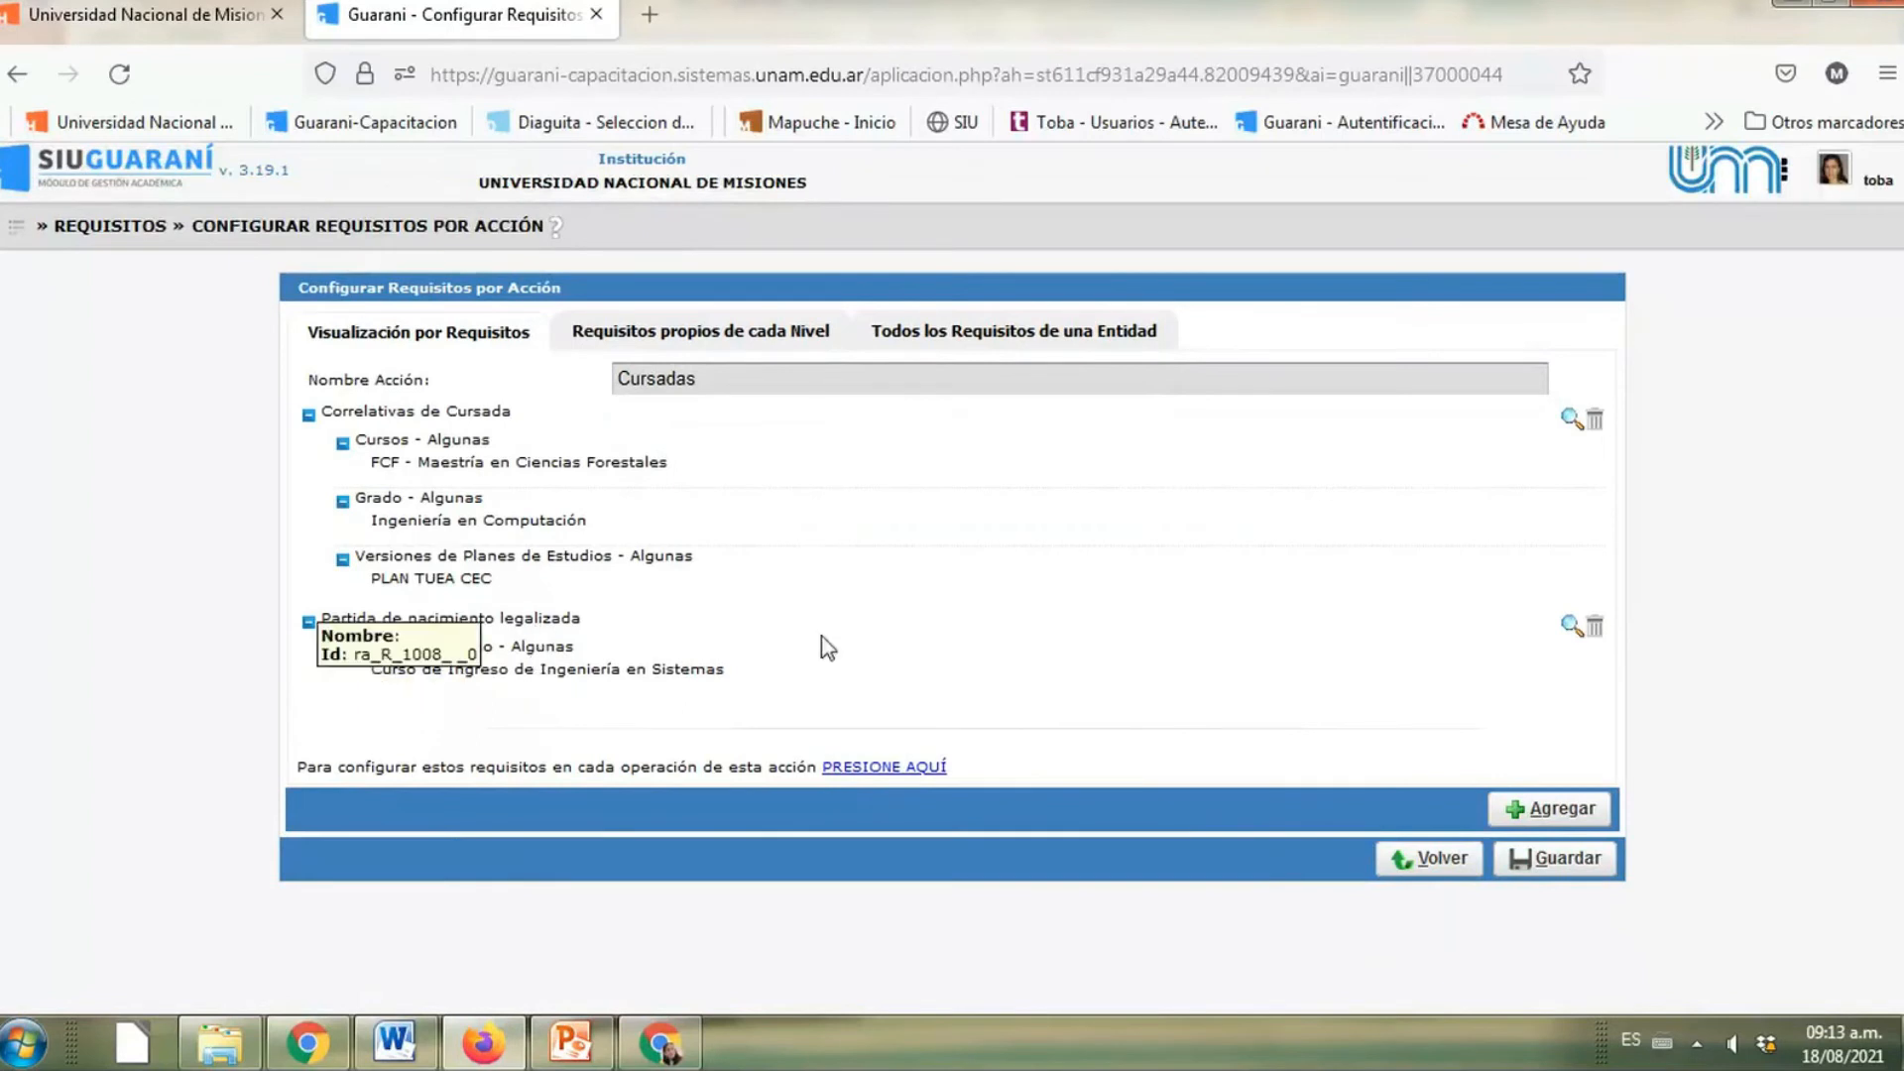
left_click(1577, 875)
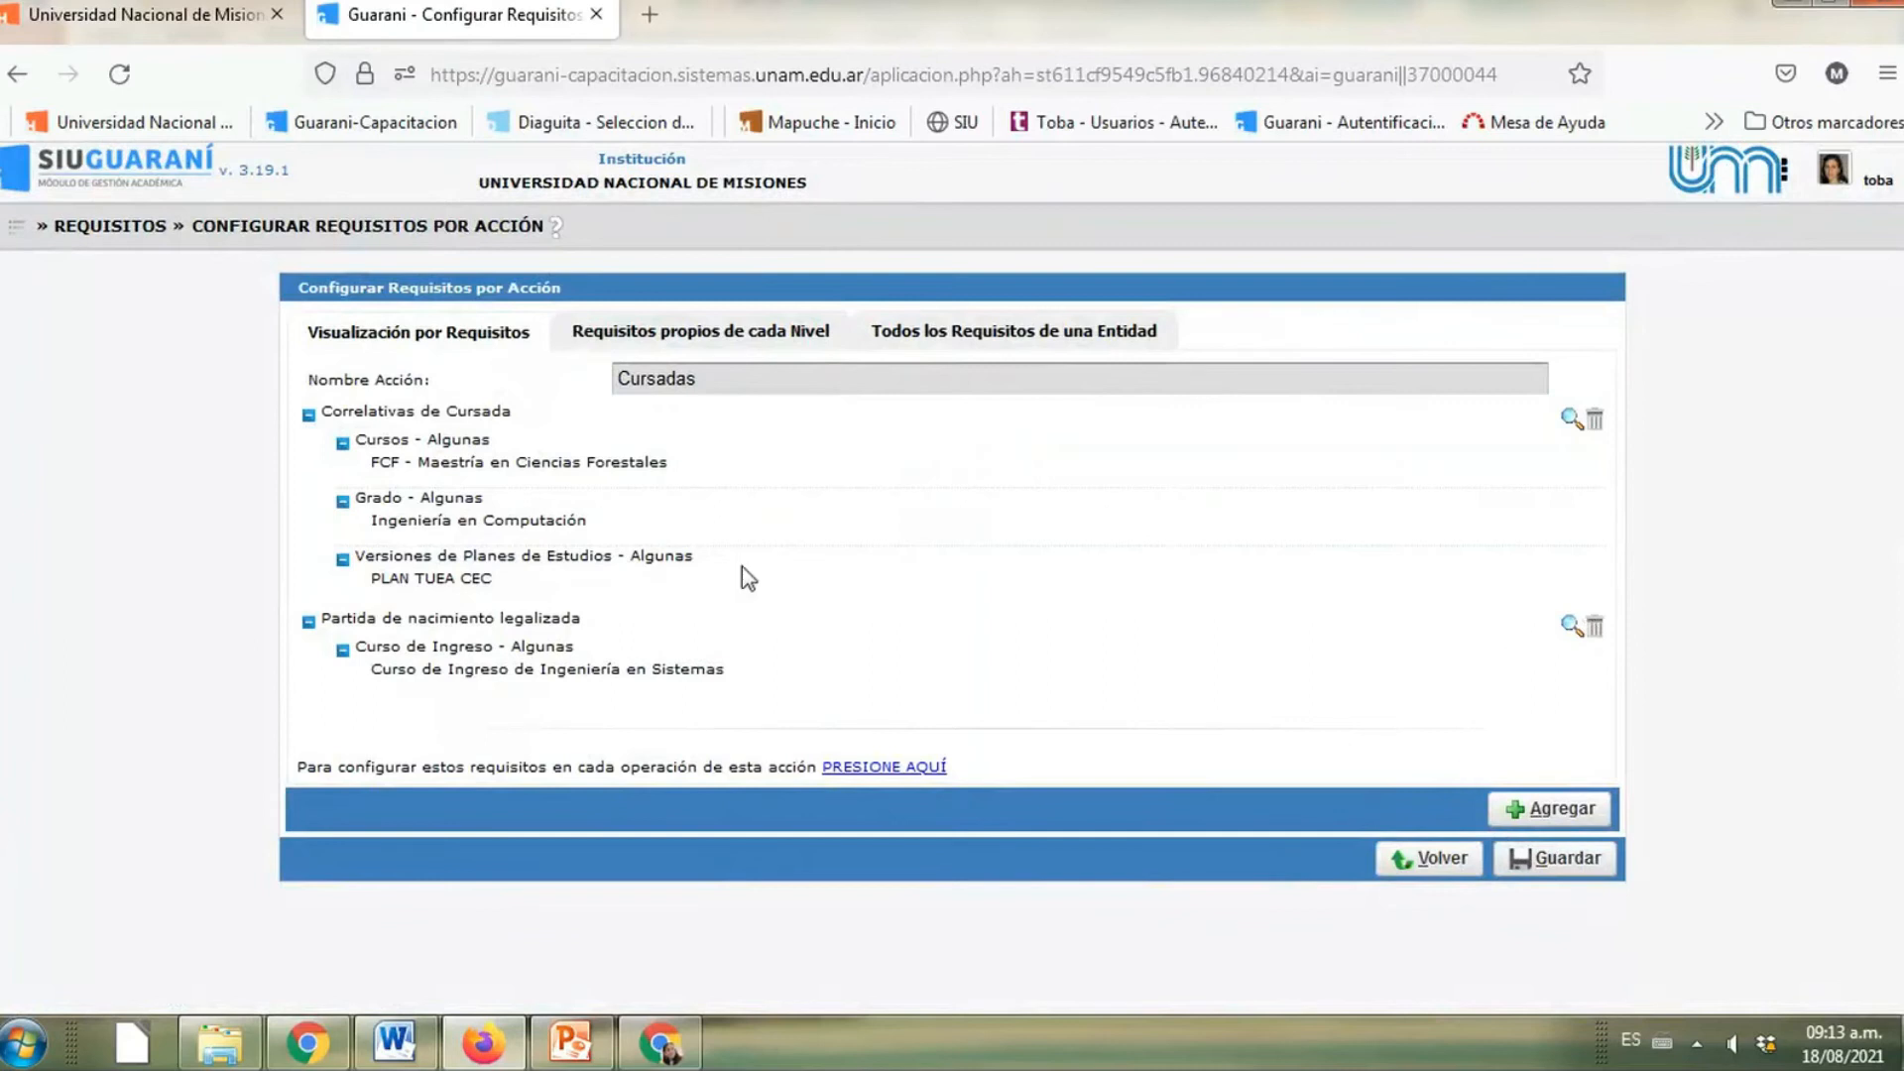
Review which proposals require "Partida de nacimiento legalizada" in the Cursadas action, and return to its requirements overview
left_click(1571, 625)
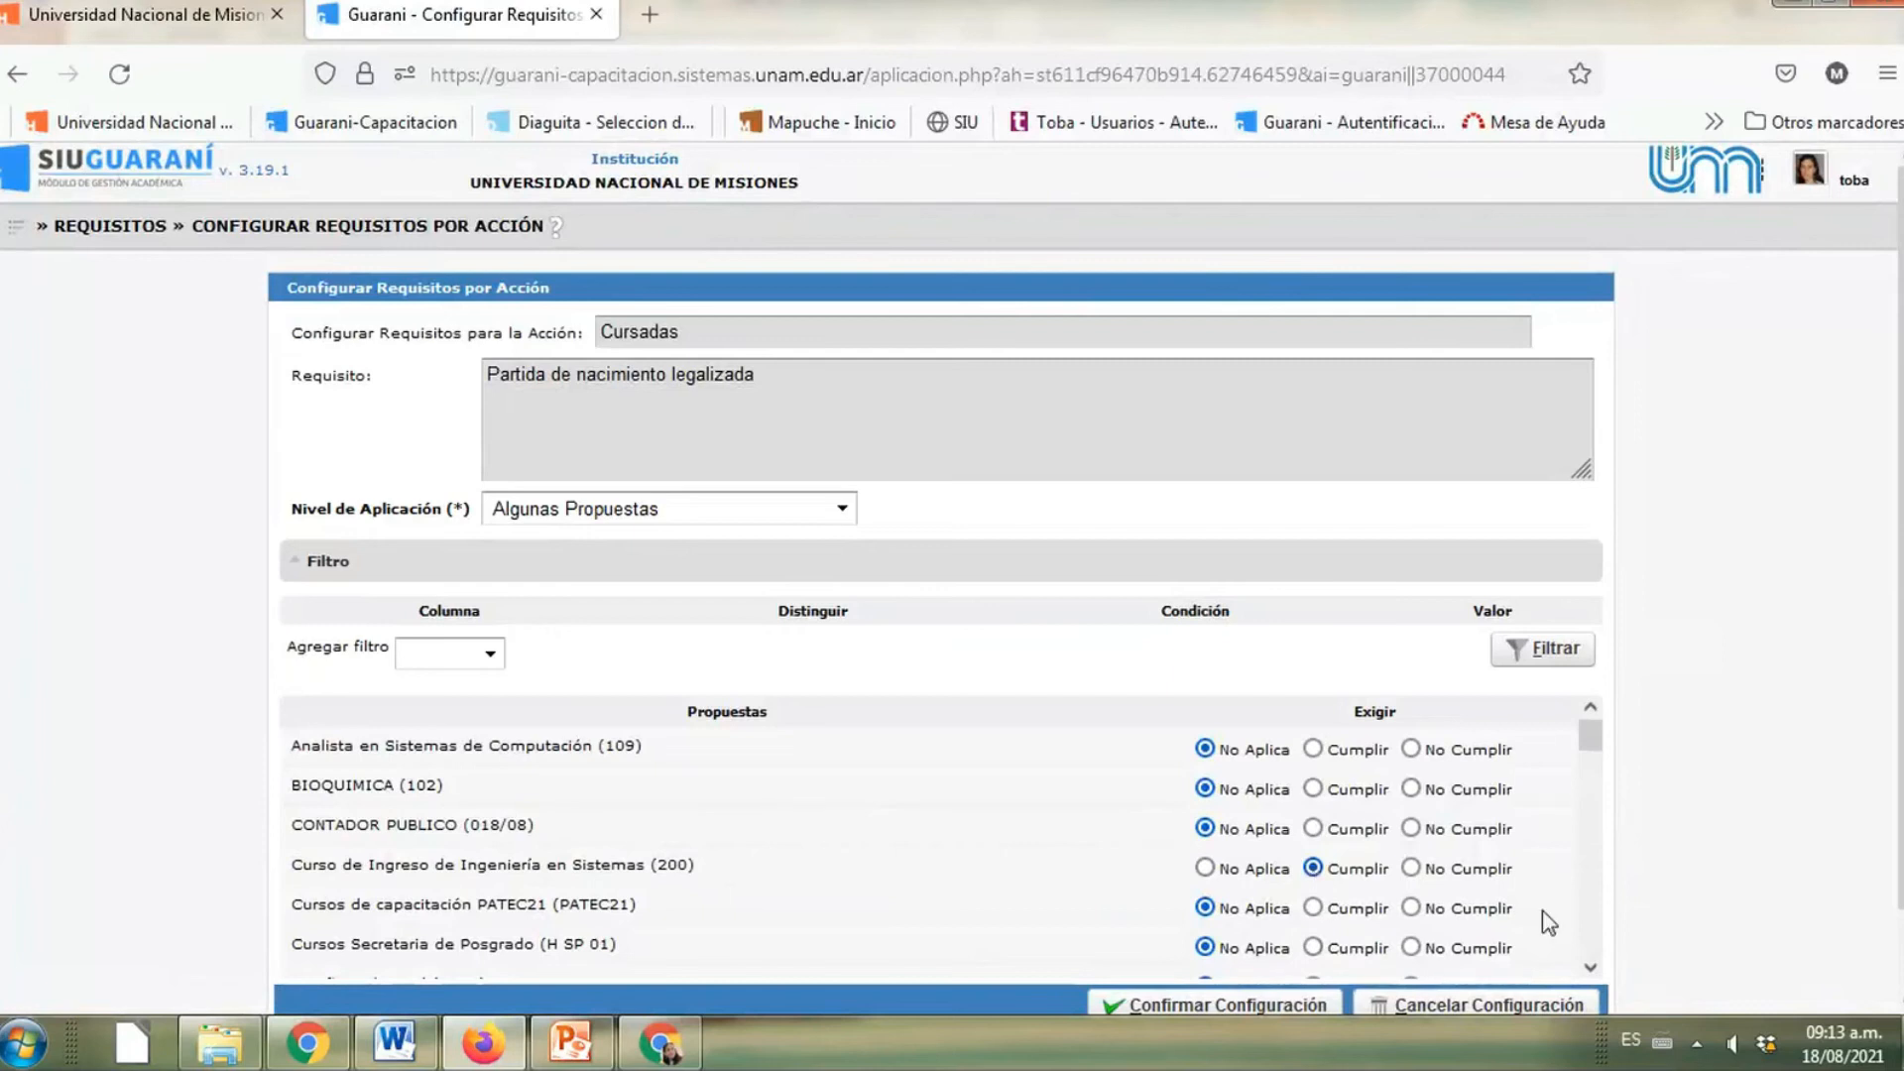
scroll(1543, 918, "down", 2)
scroll(1433, 784, "down", 1)
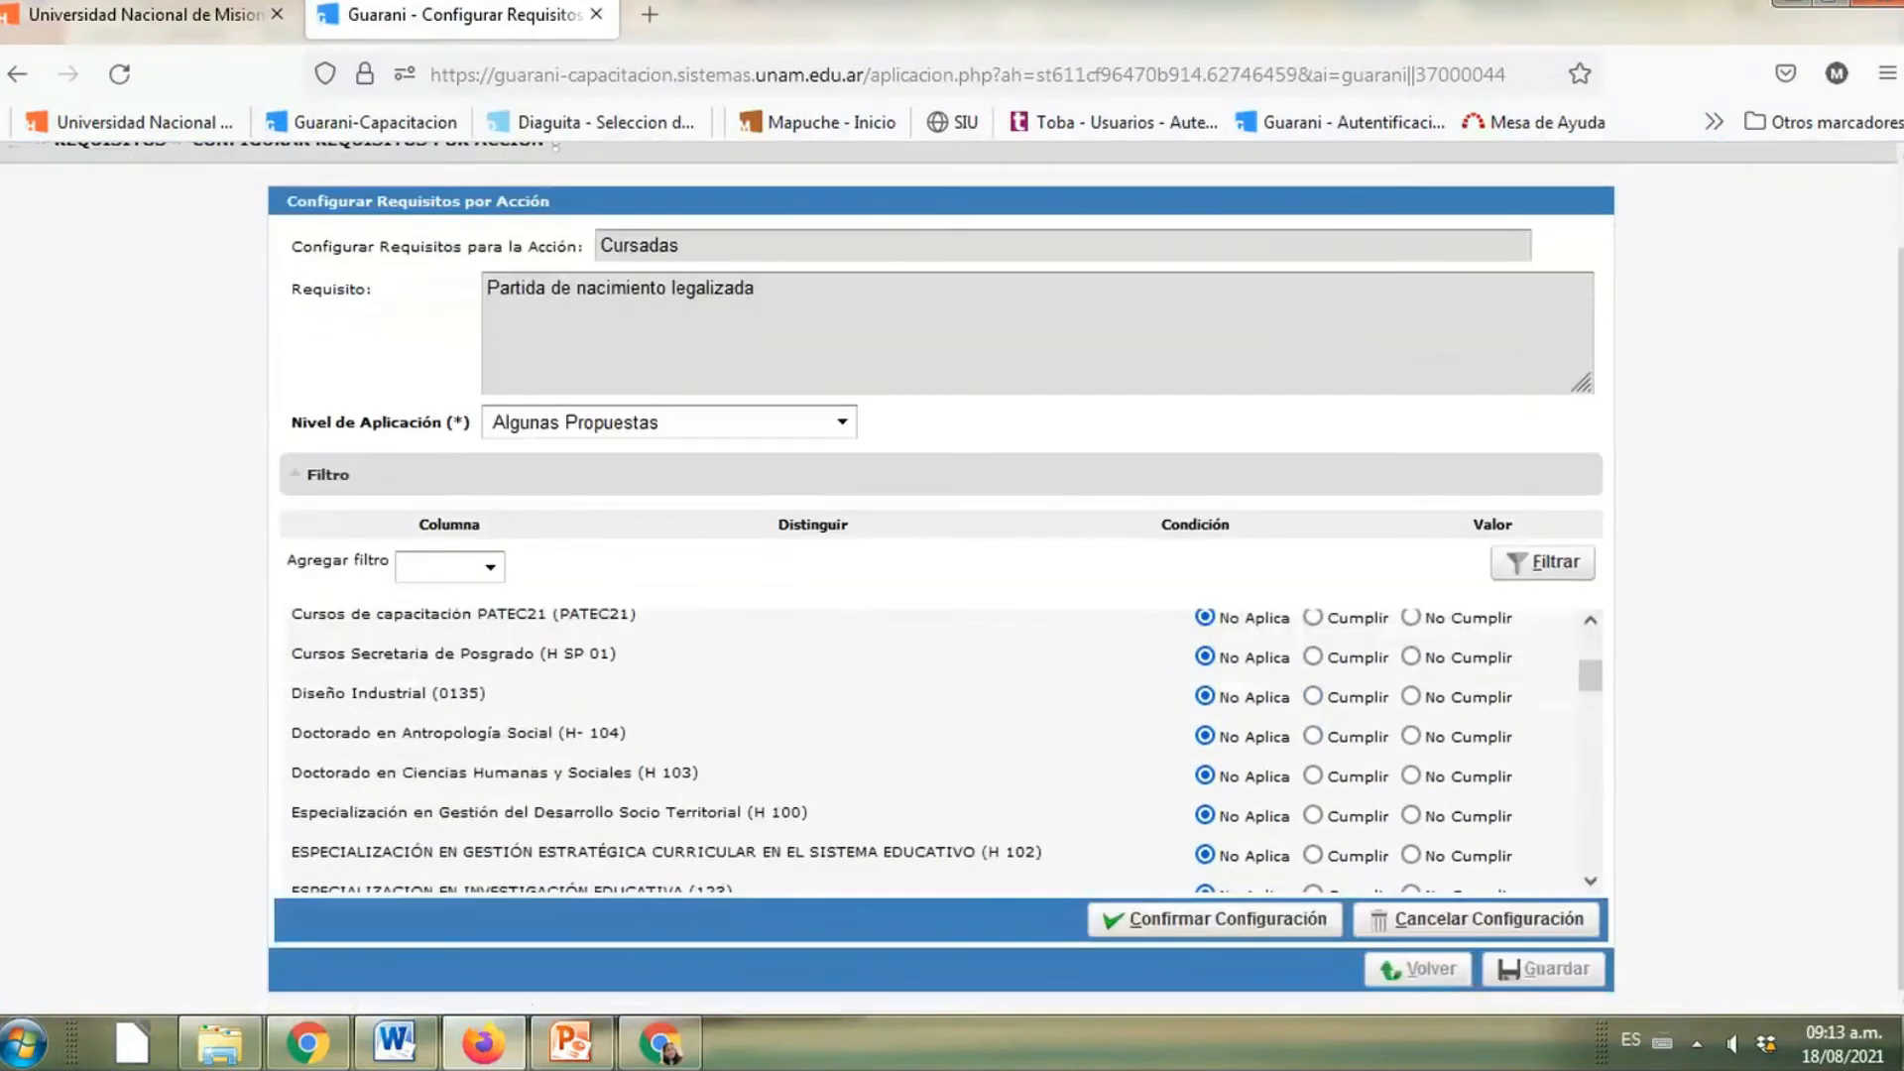
scroll(1425, 789, "up", 1)
scroll(1426, 789, "up", 2)
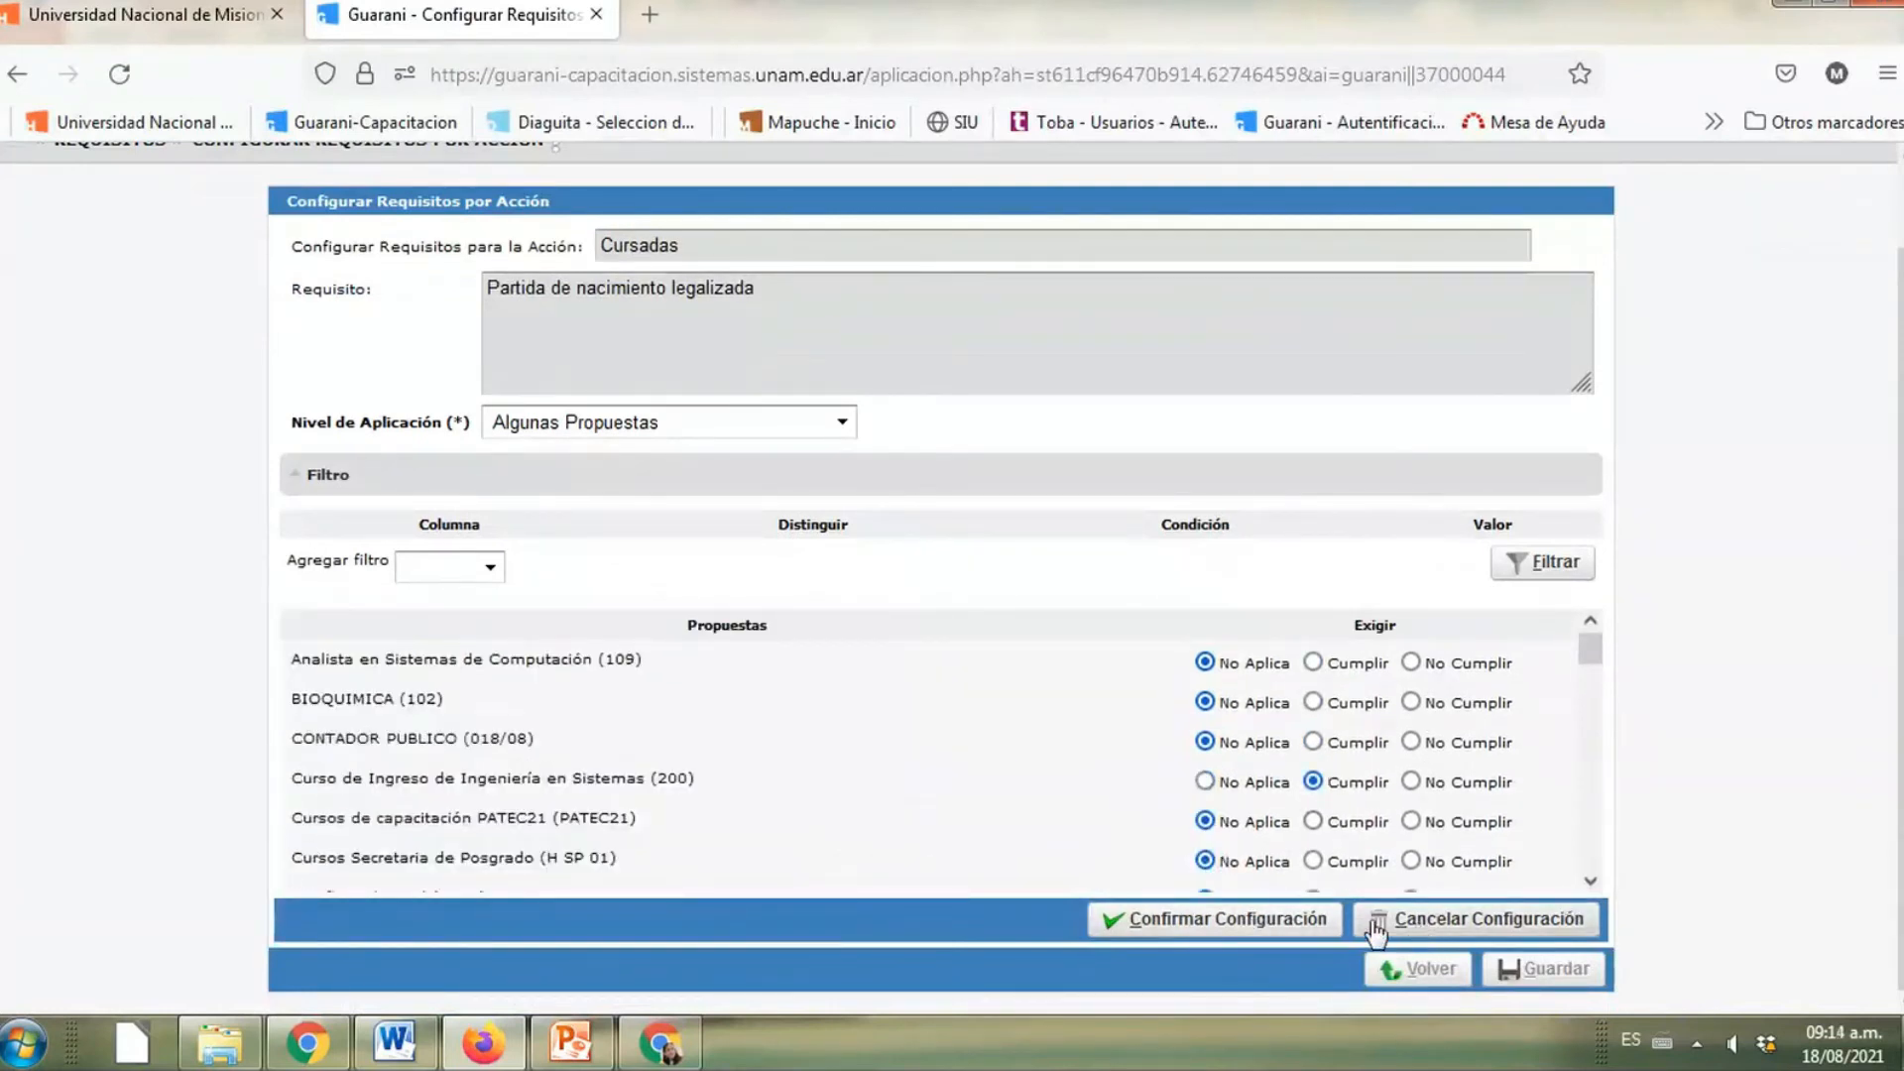
left_click(1260, 928)
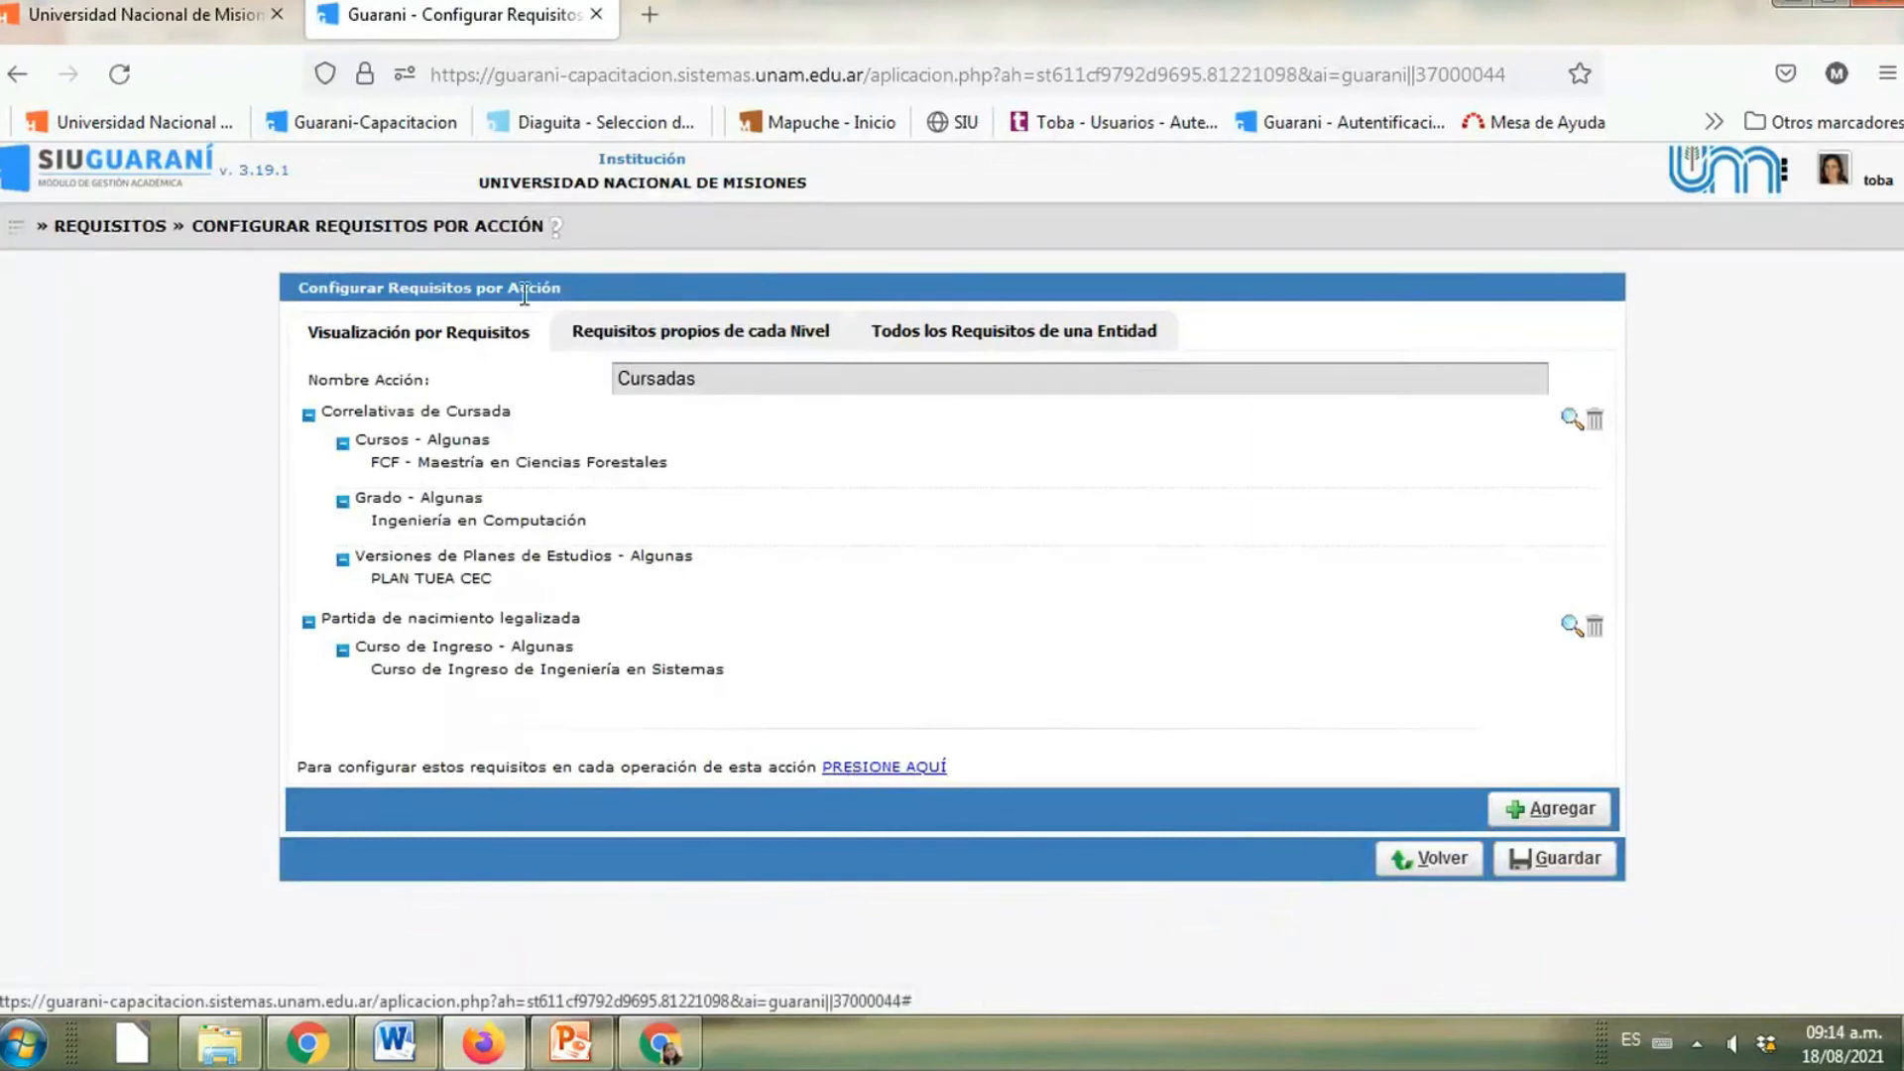
Open the per-operation configuration of "Partida de nacimiento legalizada" for the operation Inscribir a Cursadas
left_click(869, 769)
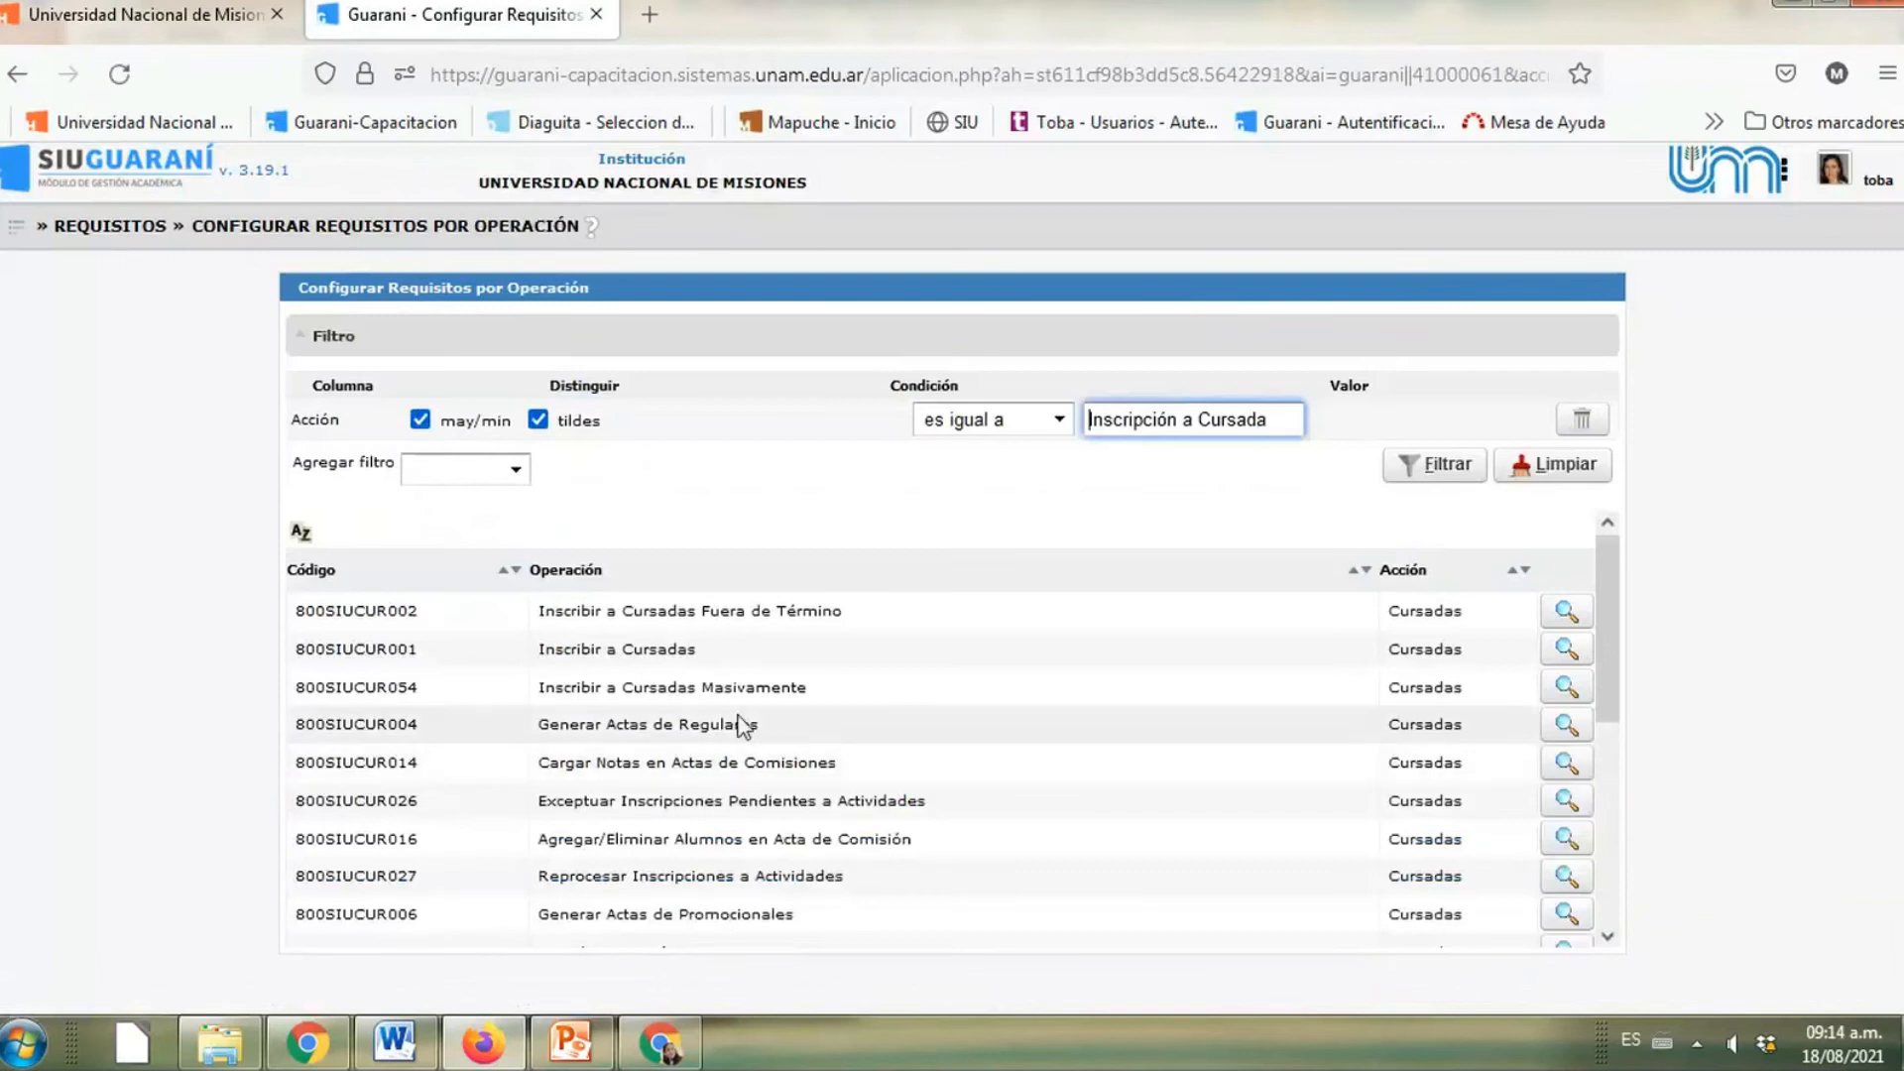
left_click(1566, 648)
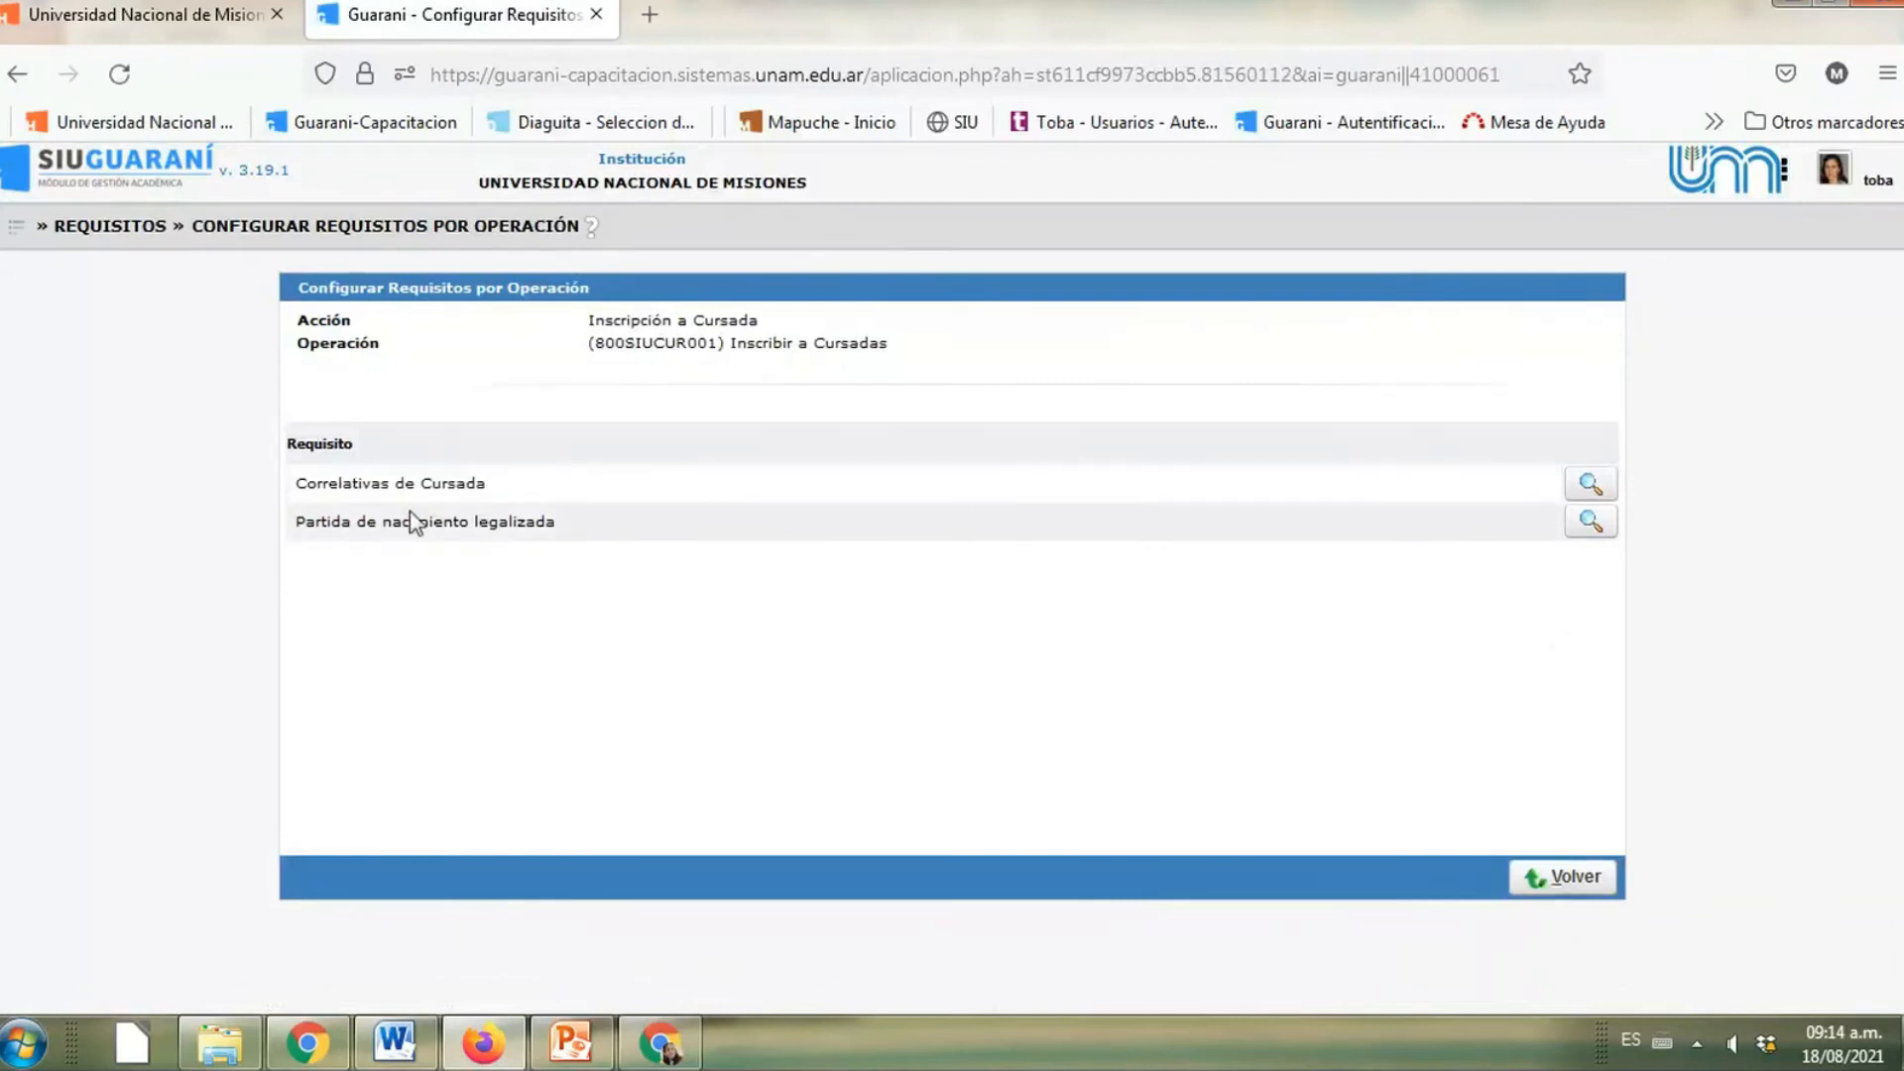
left_click(1592, 522)
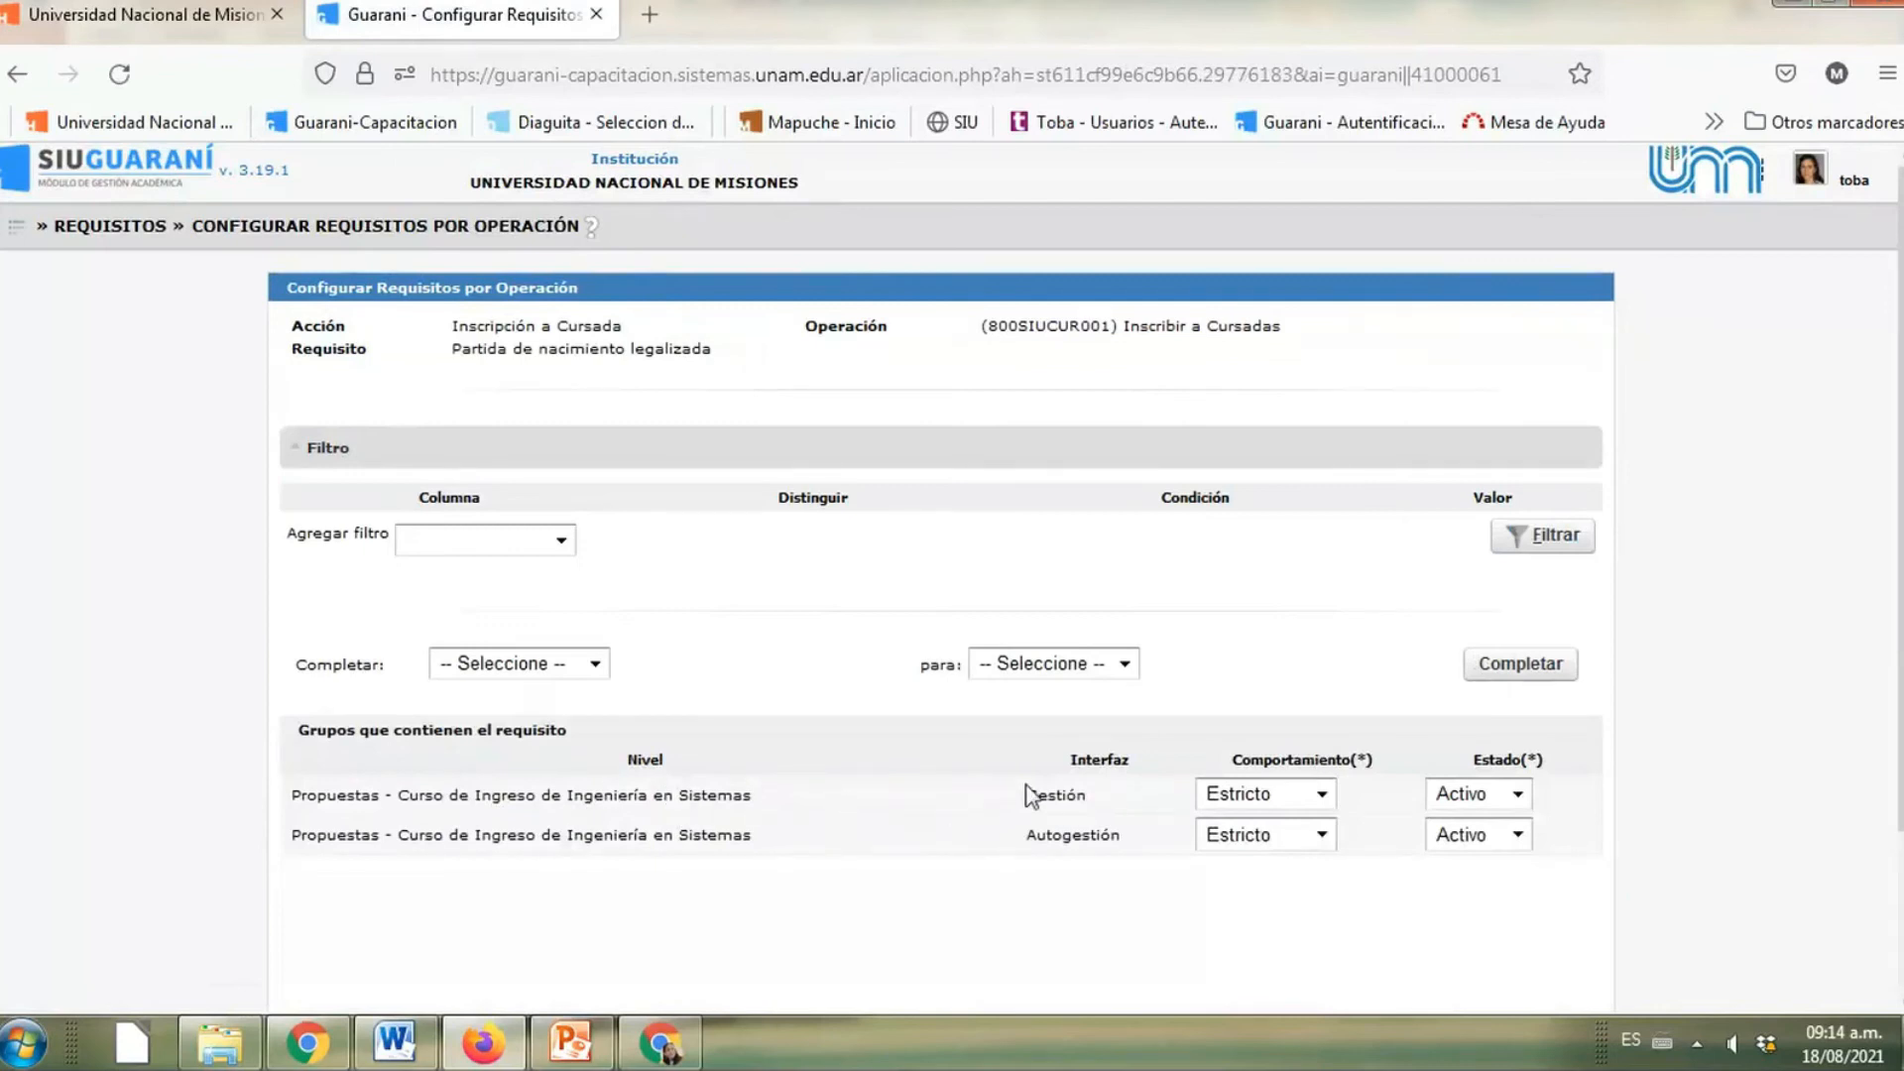
Check the Comportamiento and Estado options of the requirement for the Gestión and Autogestión interfaces
left_click(1237, 800)
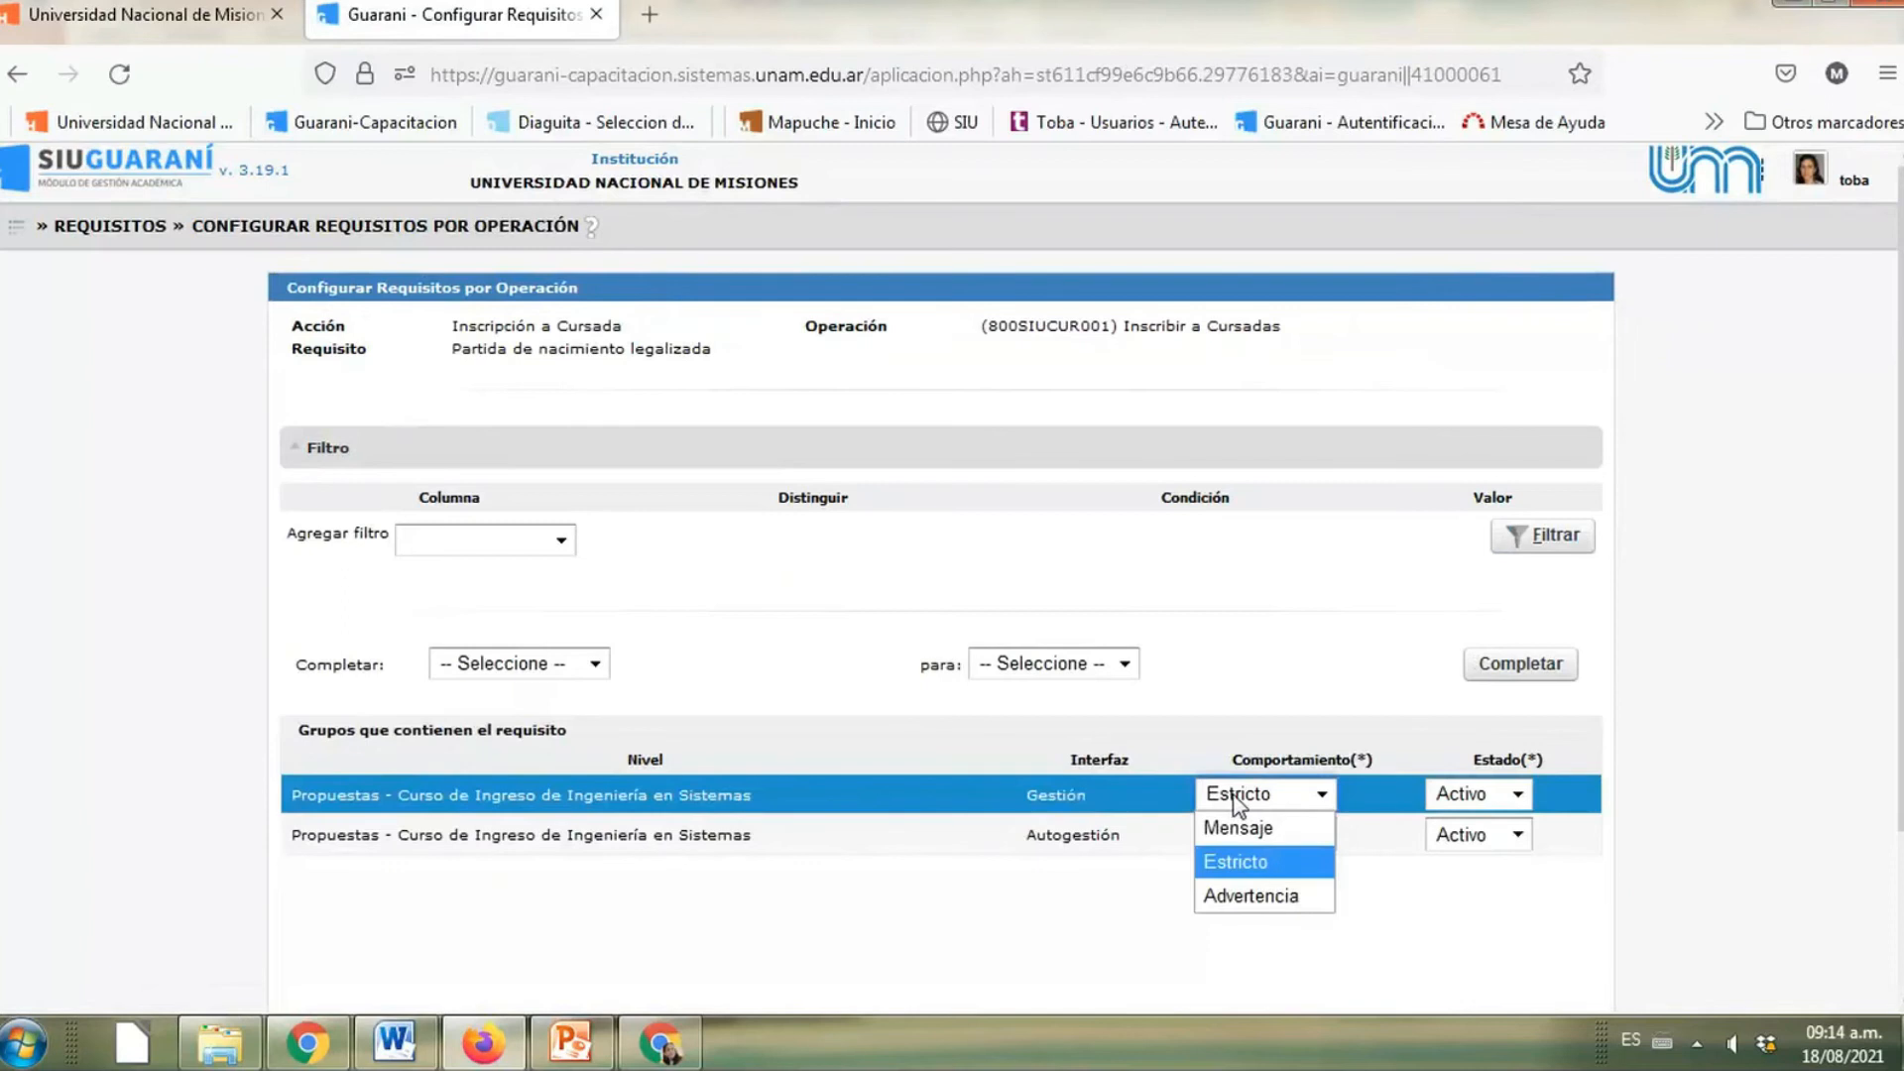
left_click(1252, 865)
left_click(1456, 791)
left_click(1458, 801)
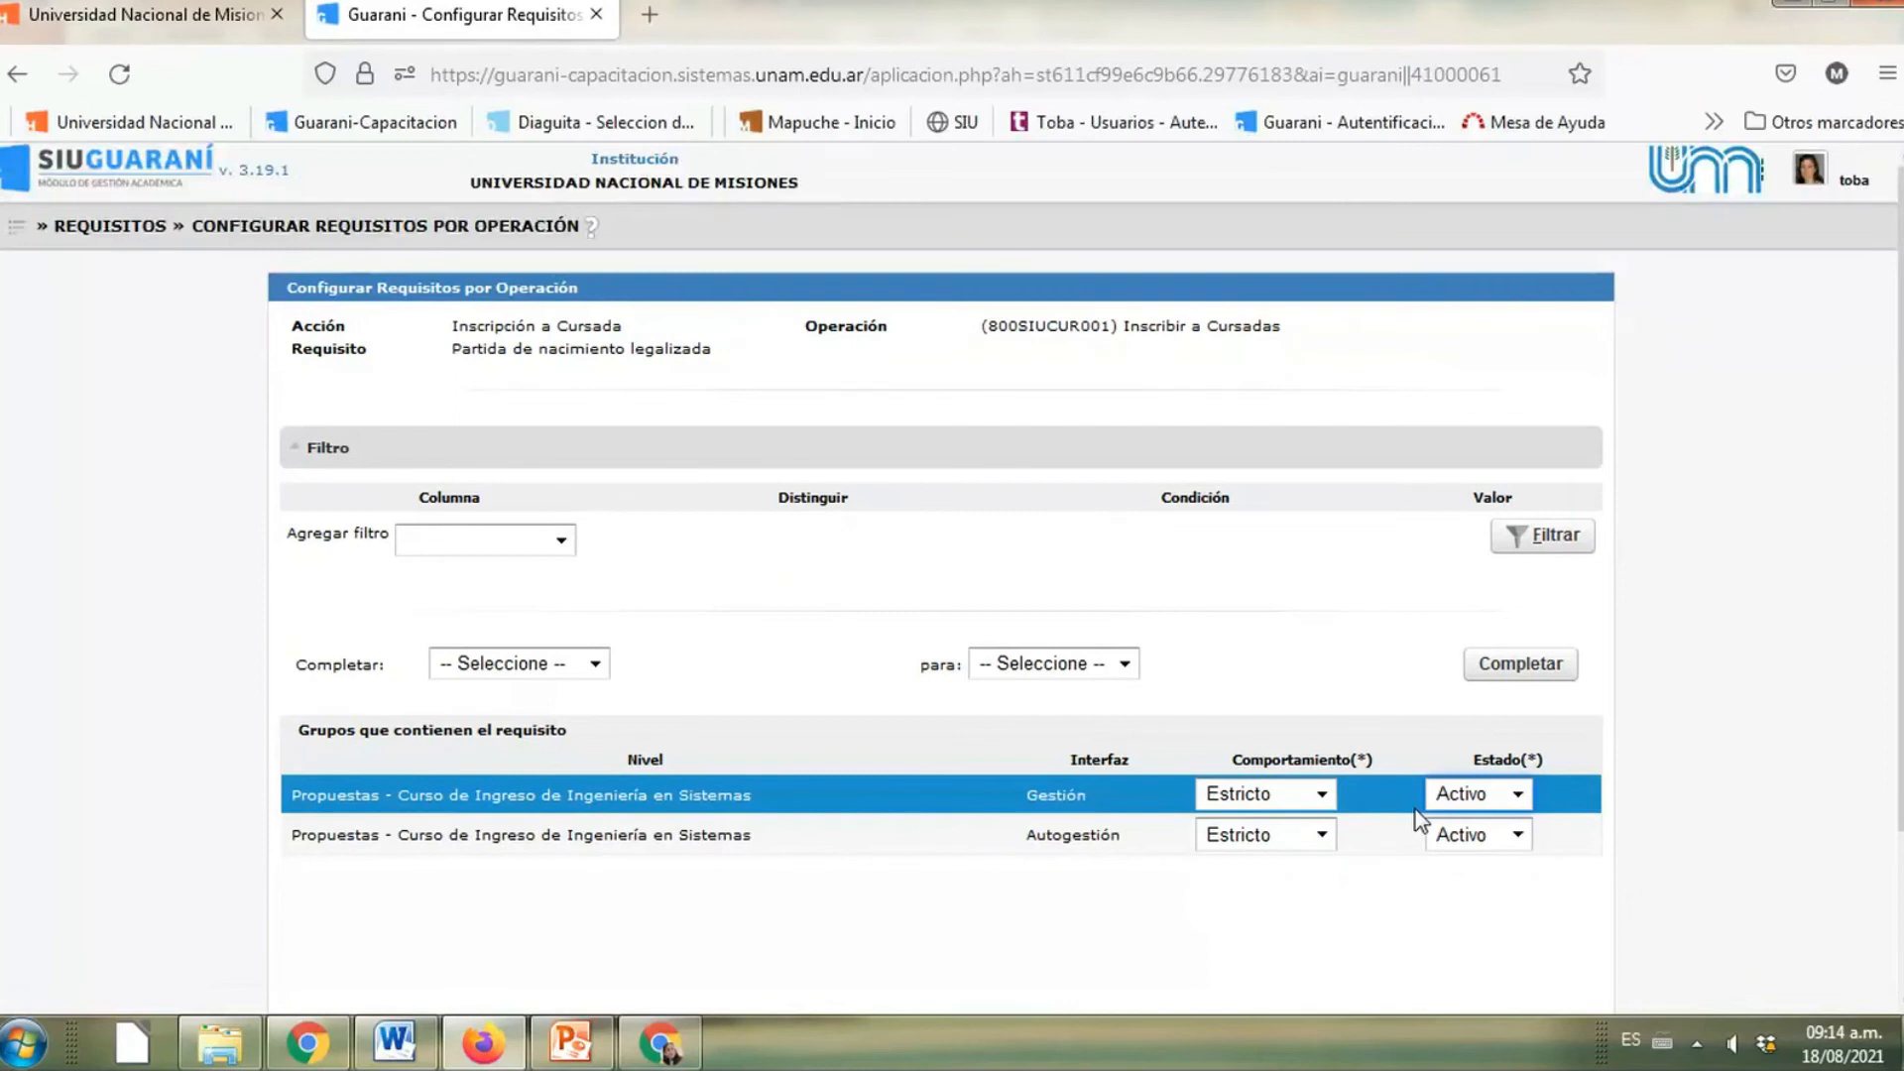
left_click(1274, 841)
left_click(1274, 841)
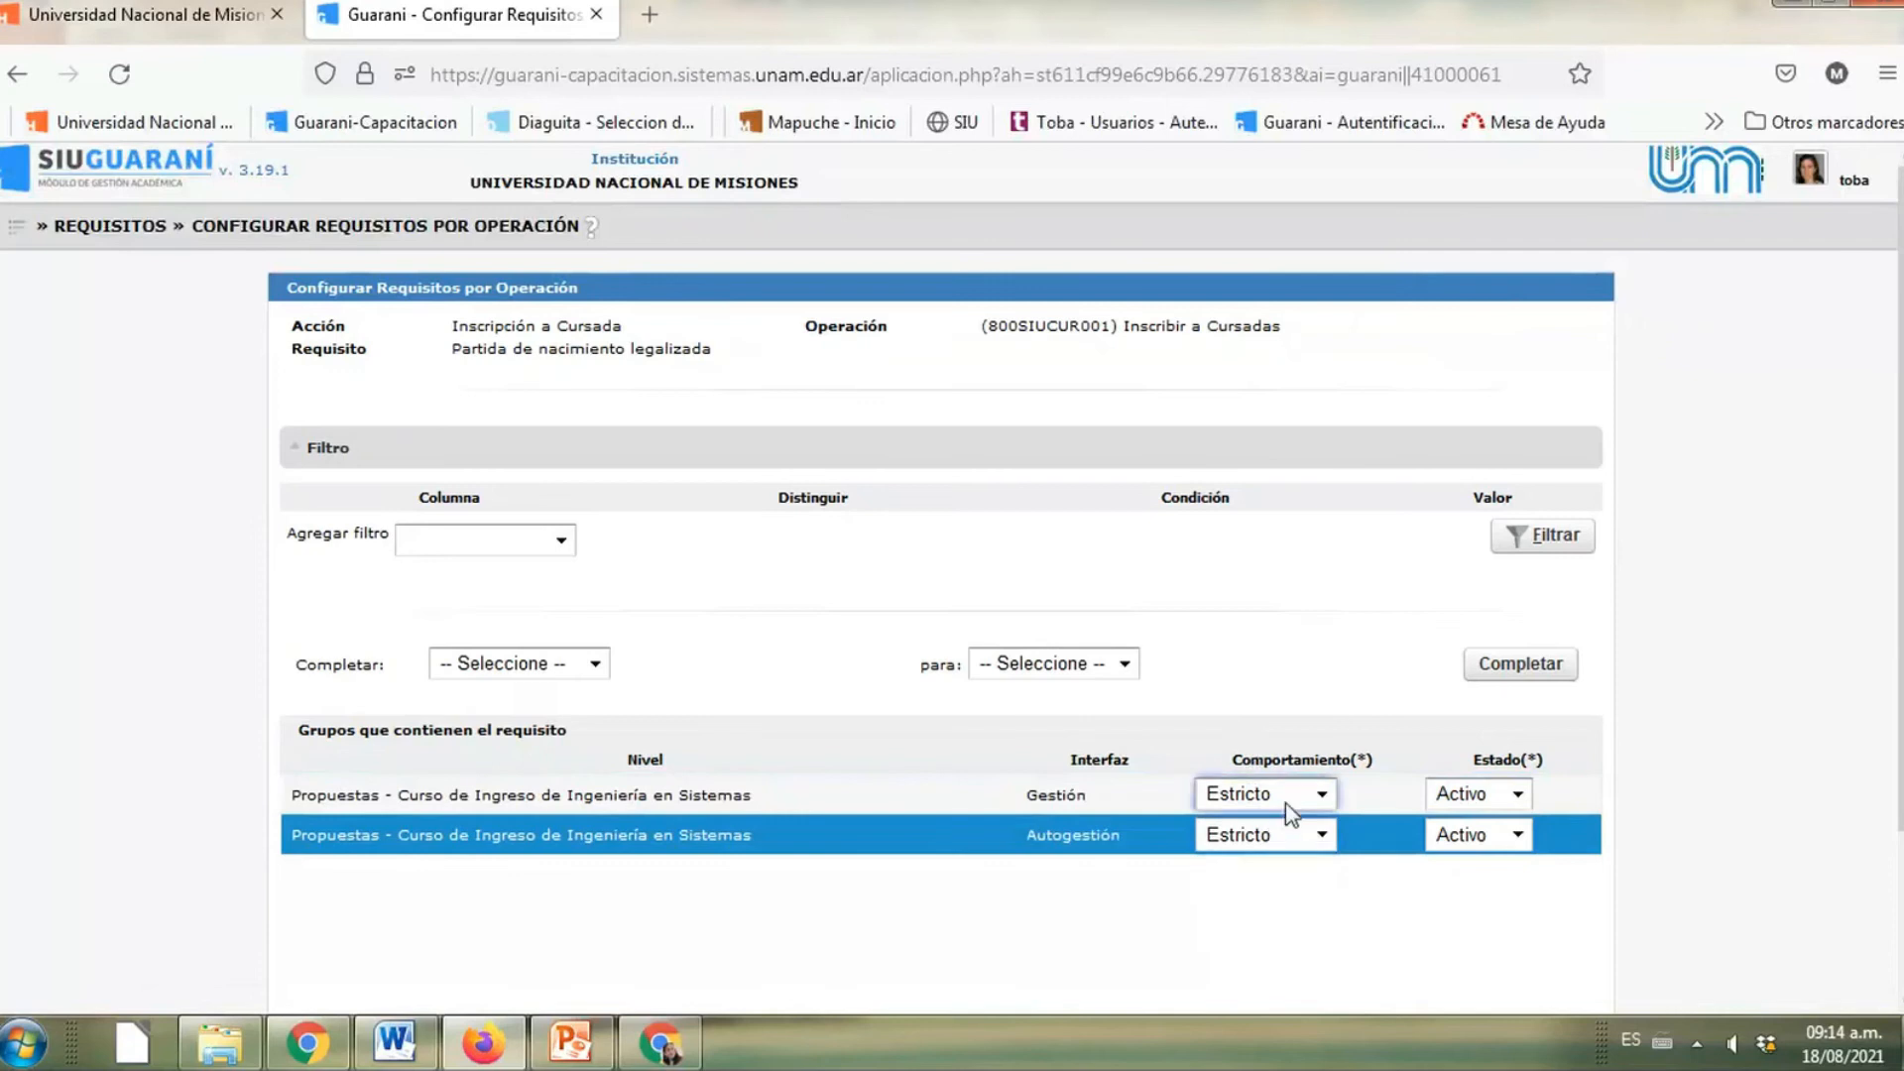
Set the requirement's Comportamiento for the Gestión interface to Advertencia and save
left_click(1286, 801)
left_click(1294, 893)
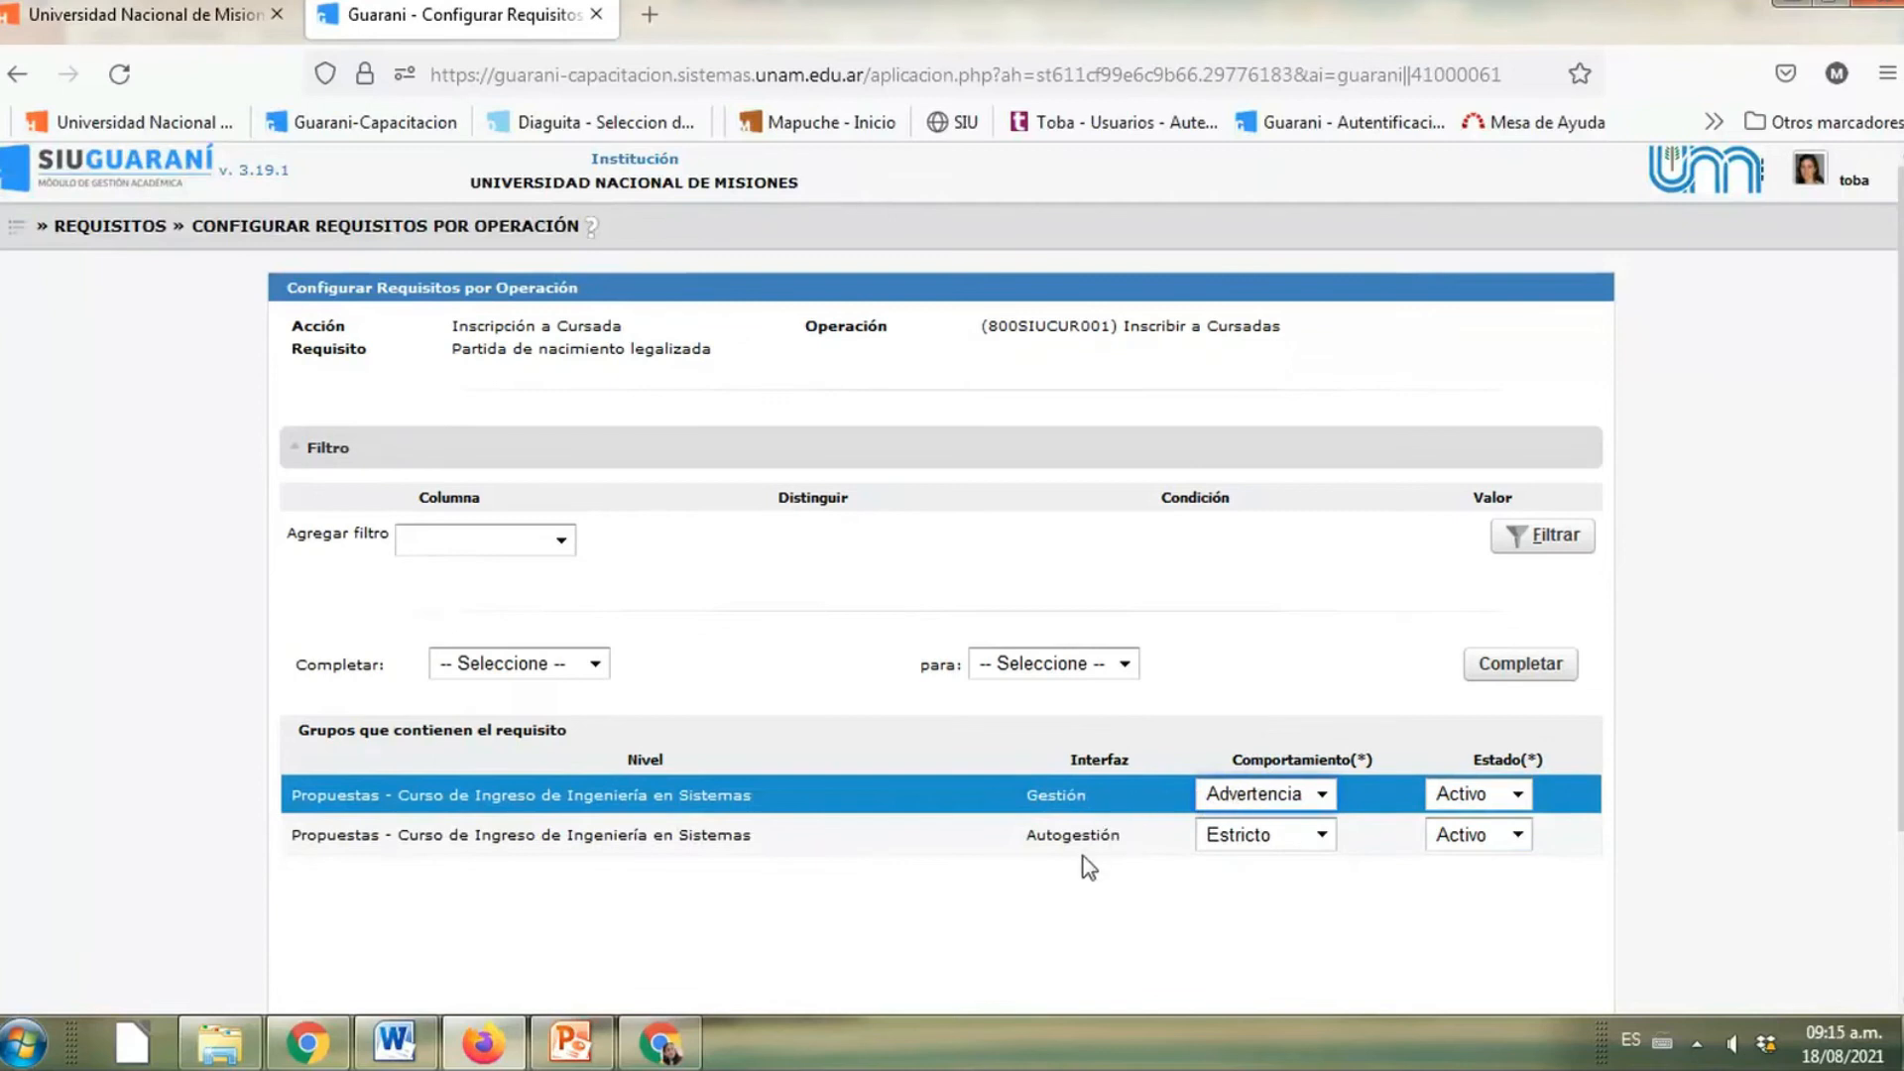
scroll(1148, 859, "down", 3)
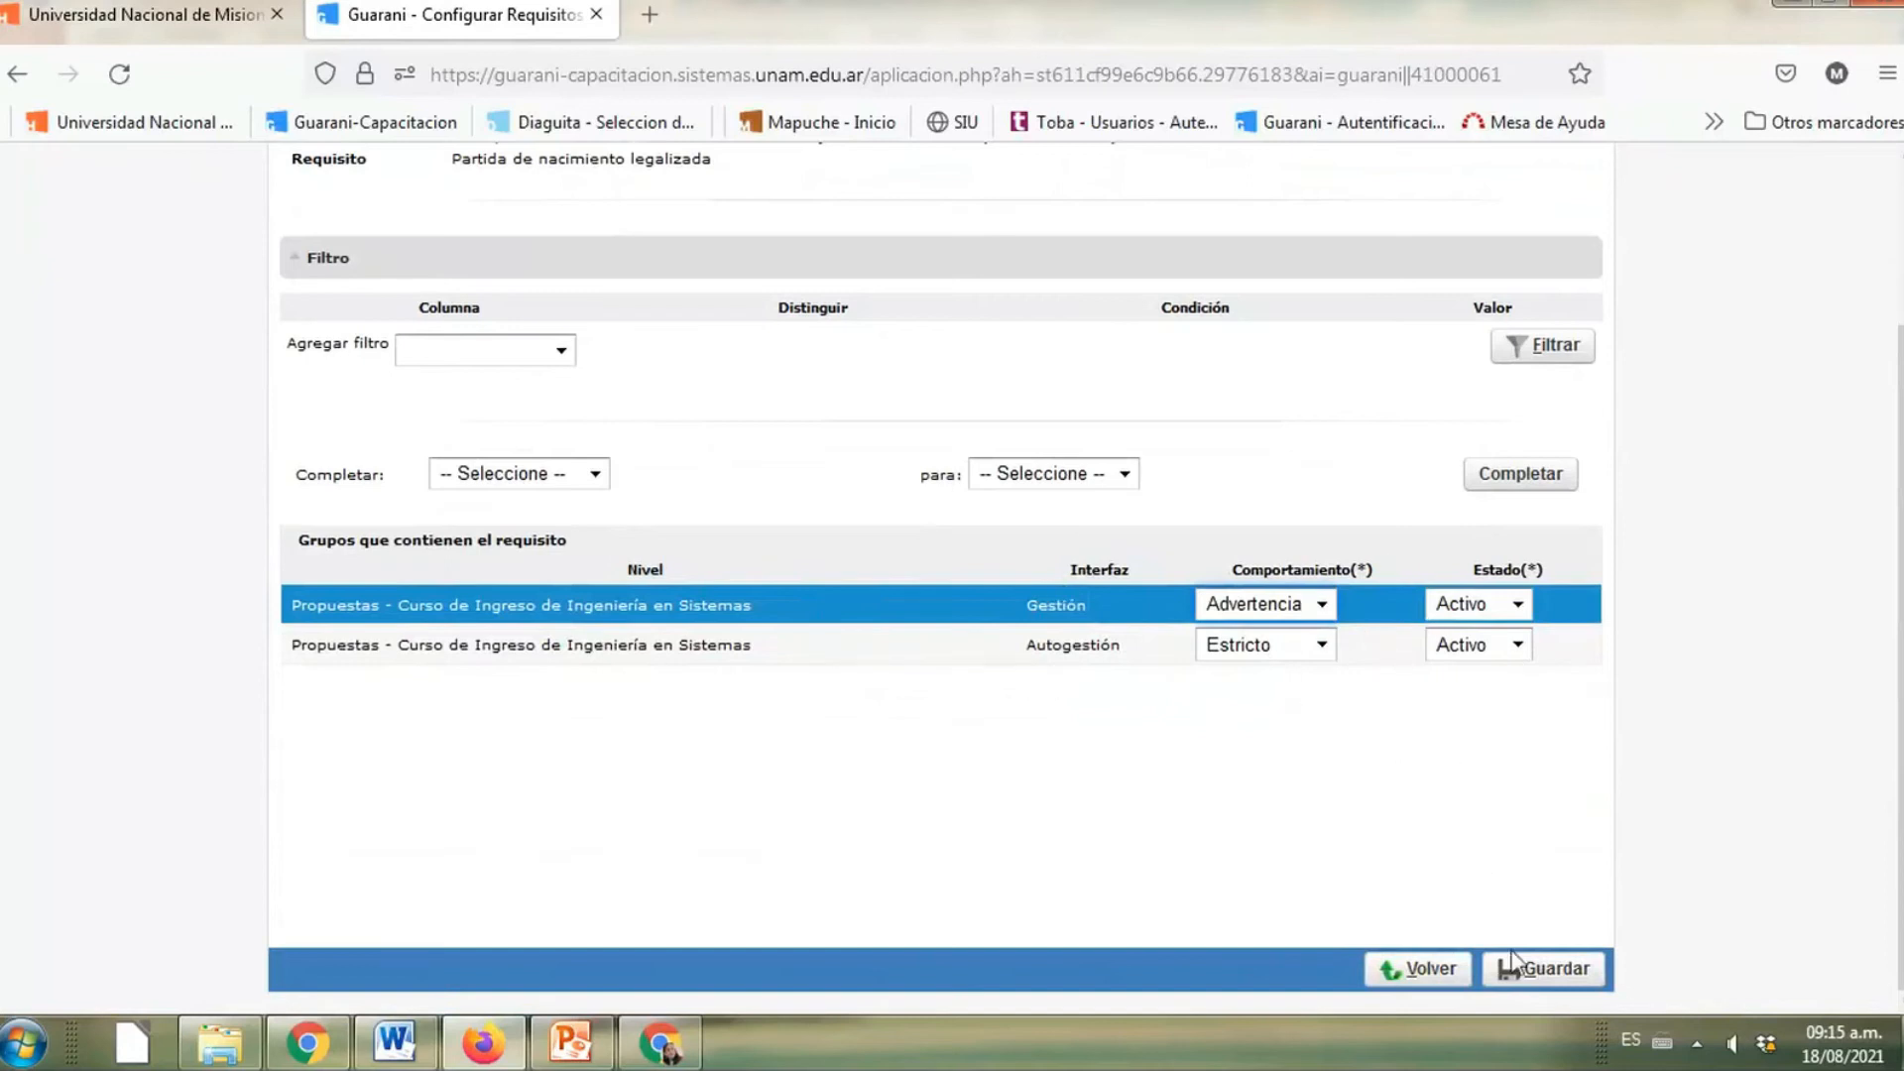
left_click(1550, 978)
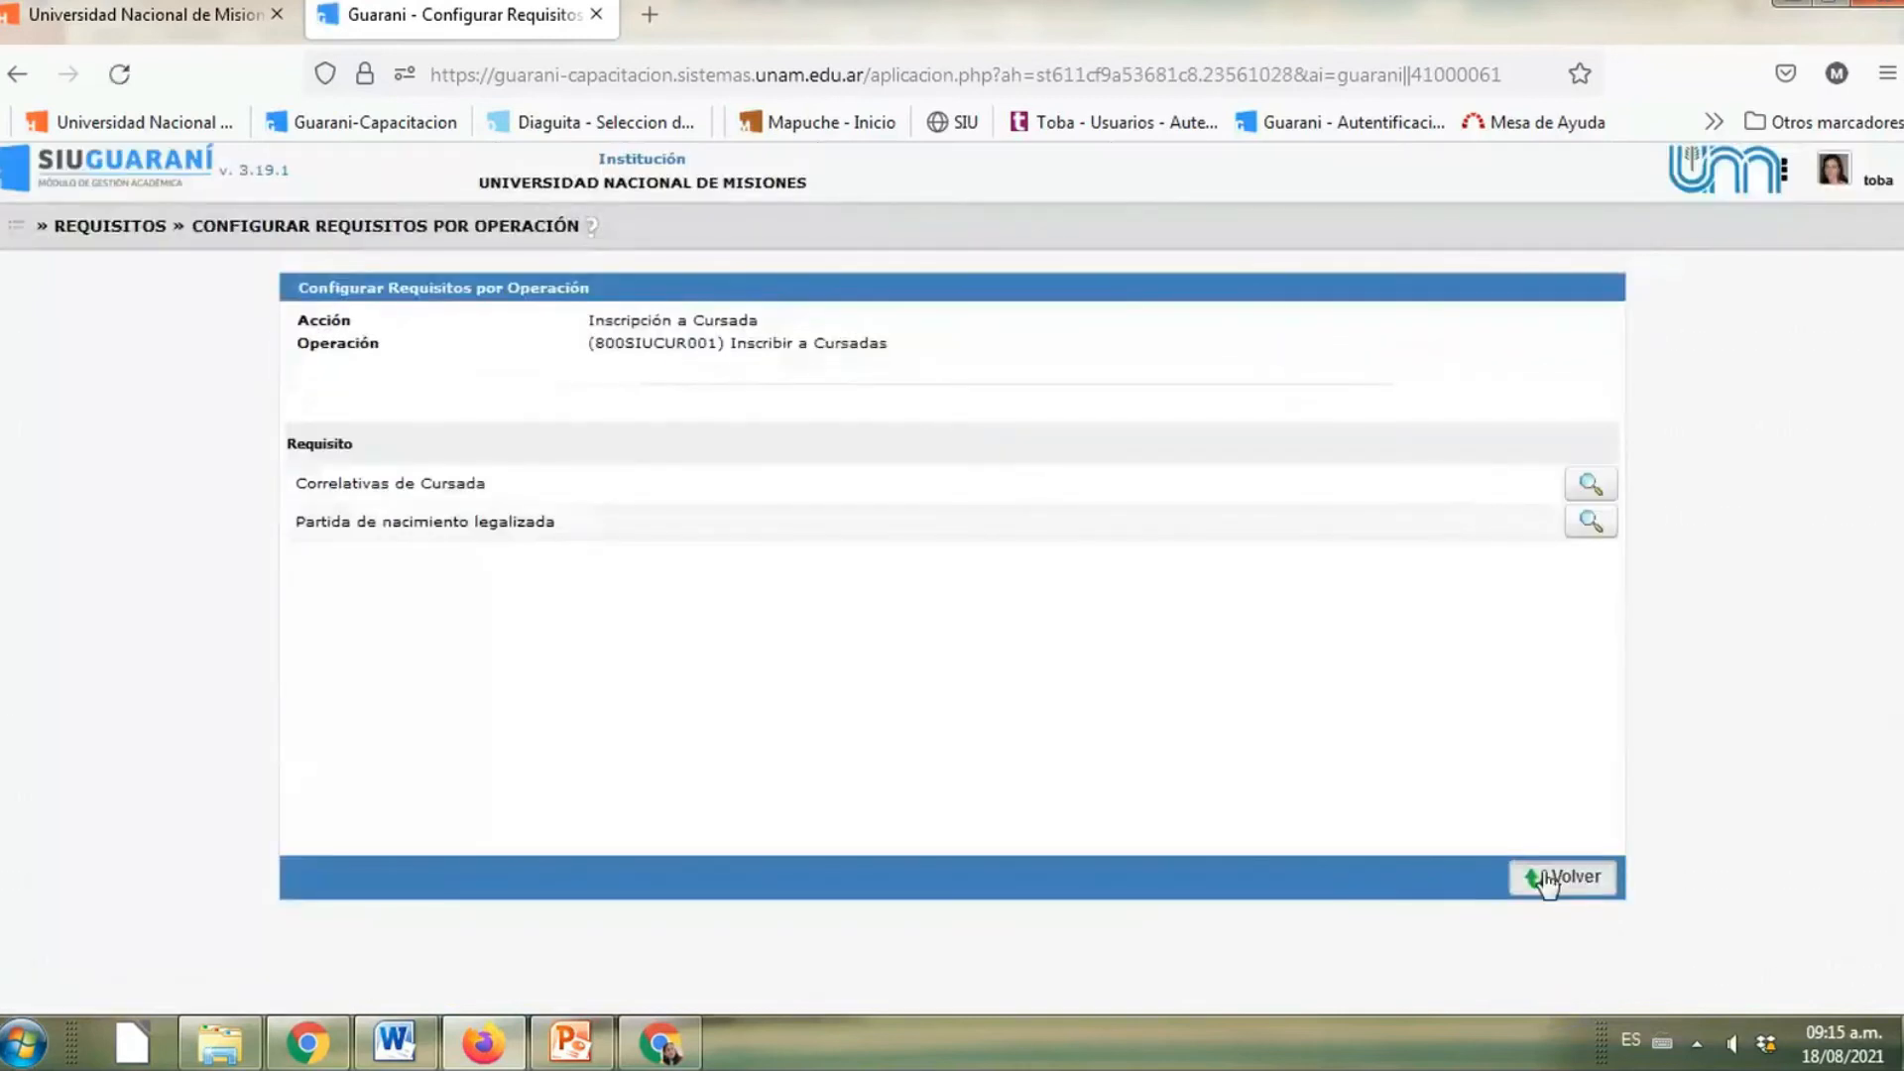
Review the requirements listed for the operation Inscribir a Cursadas and return to the list of operations
left_click(1549, 879)
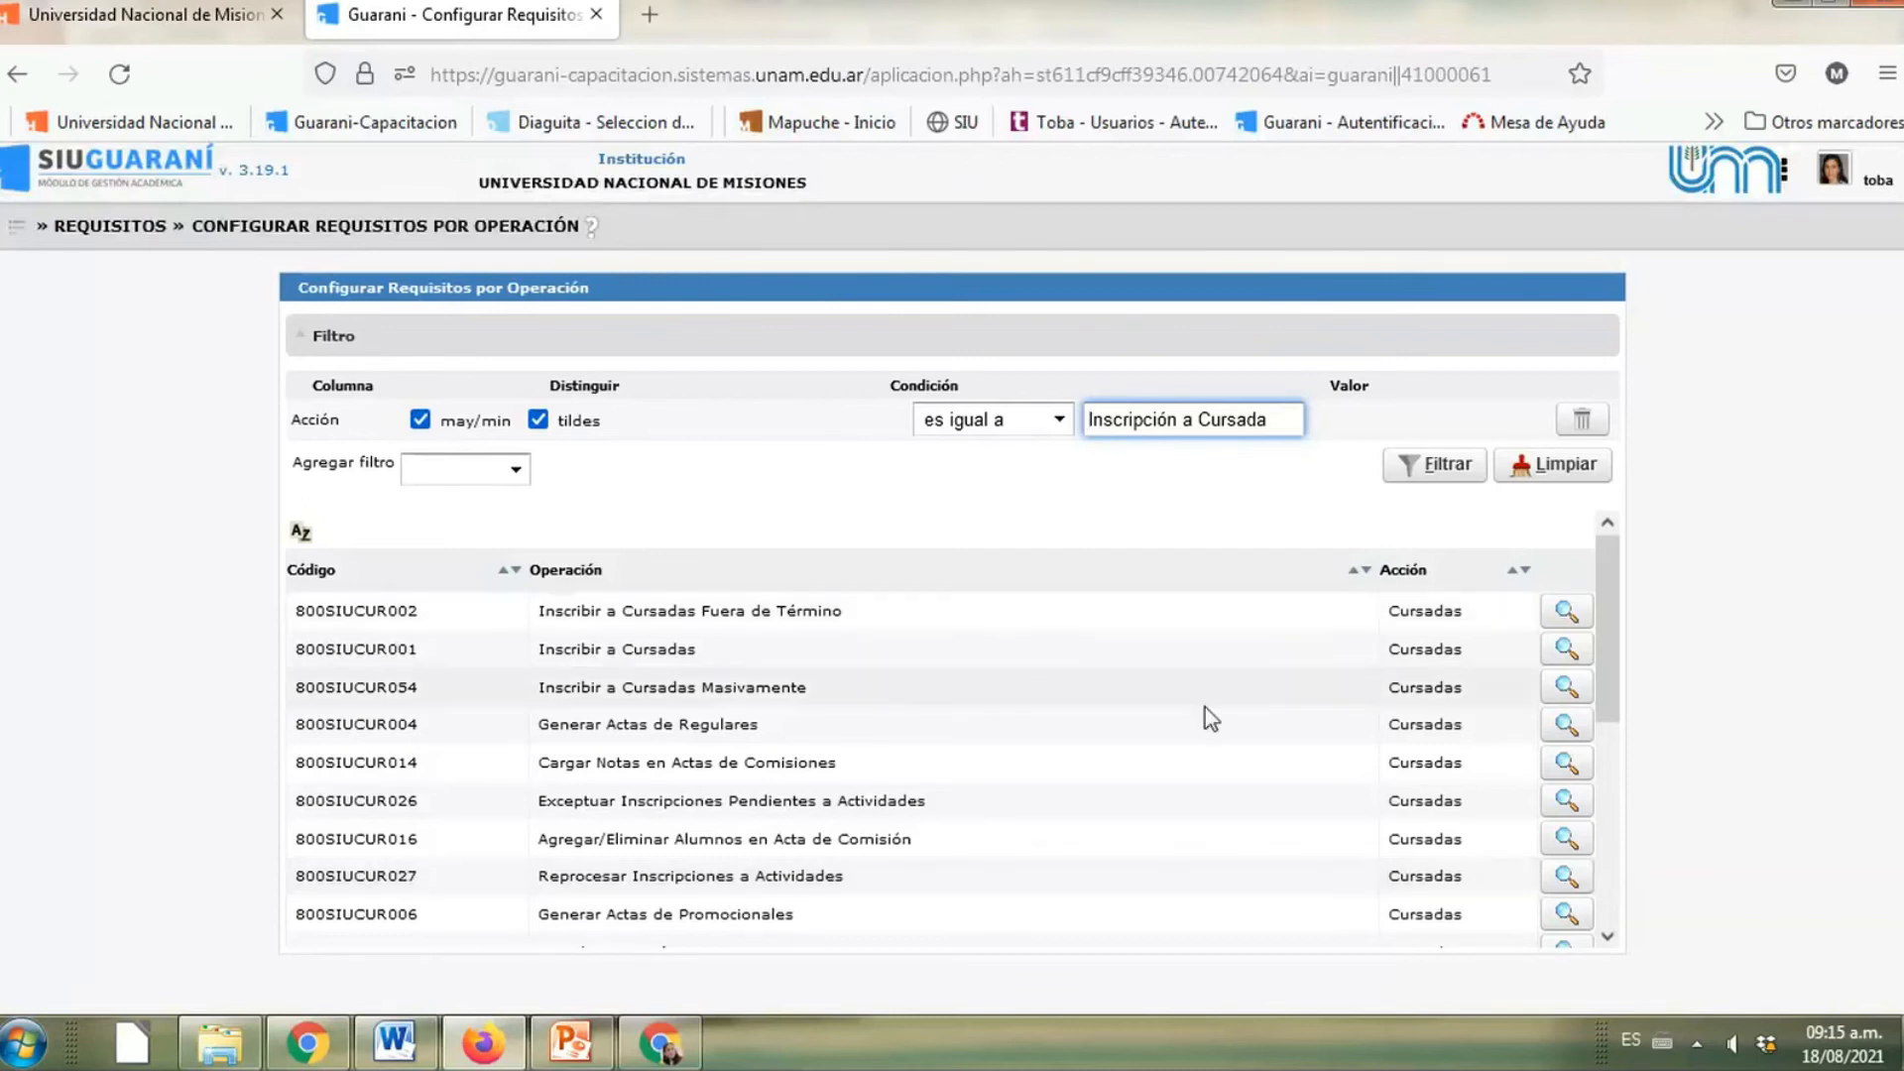
left_click(1570, 662)
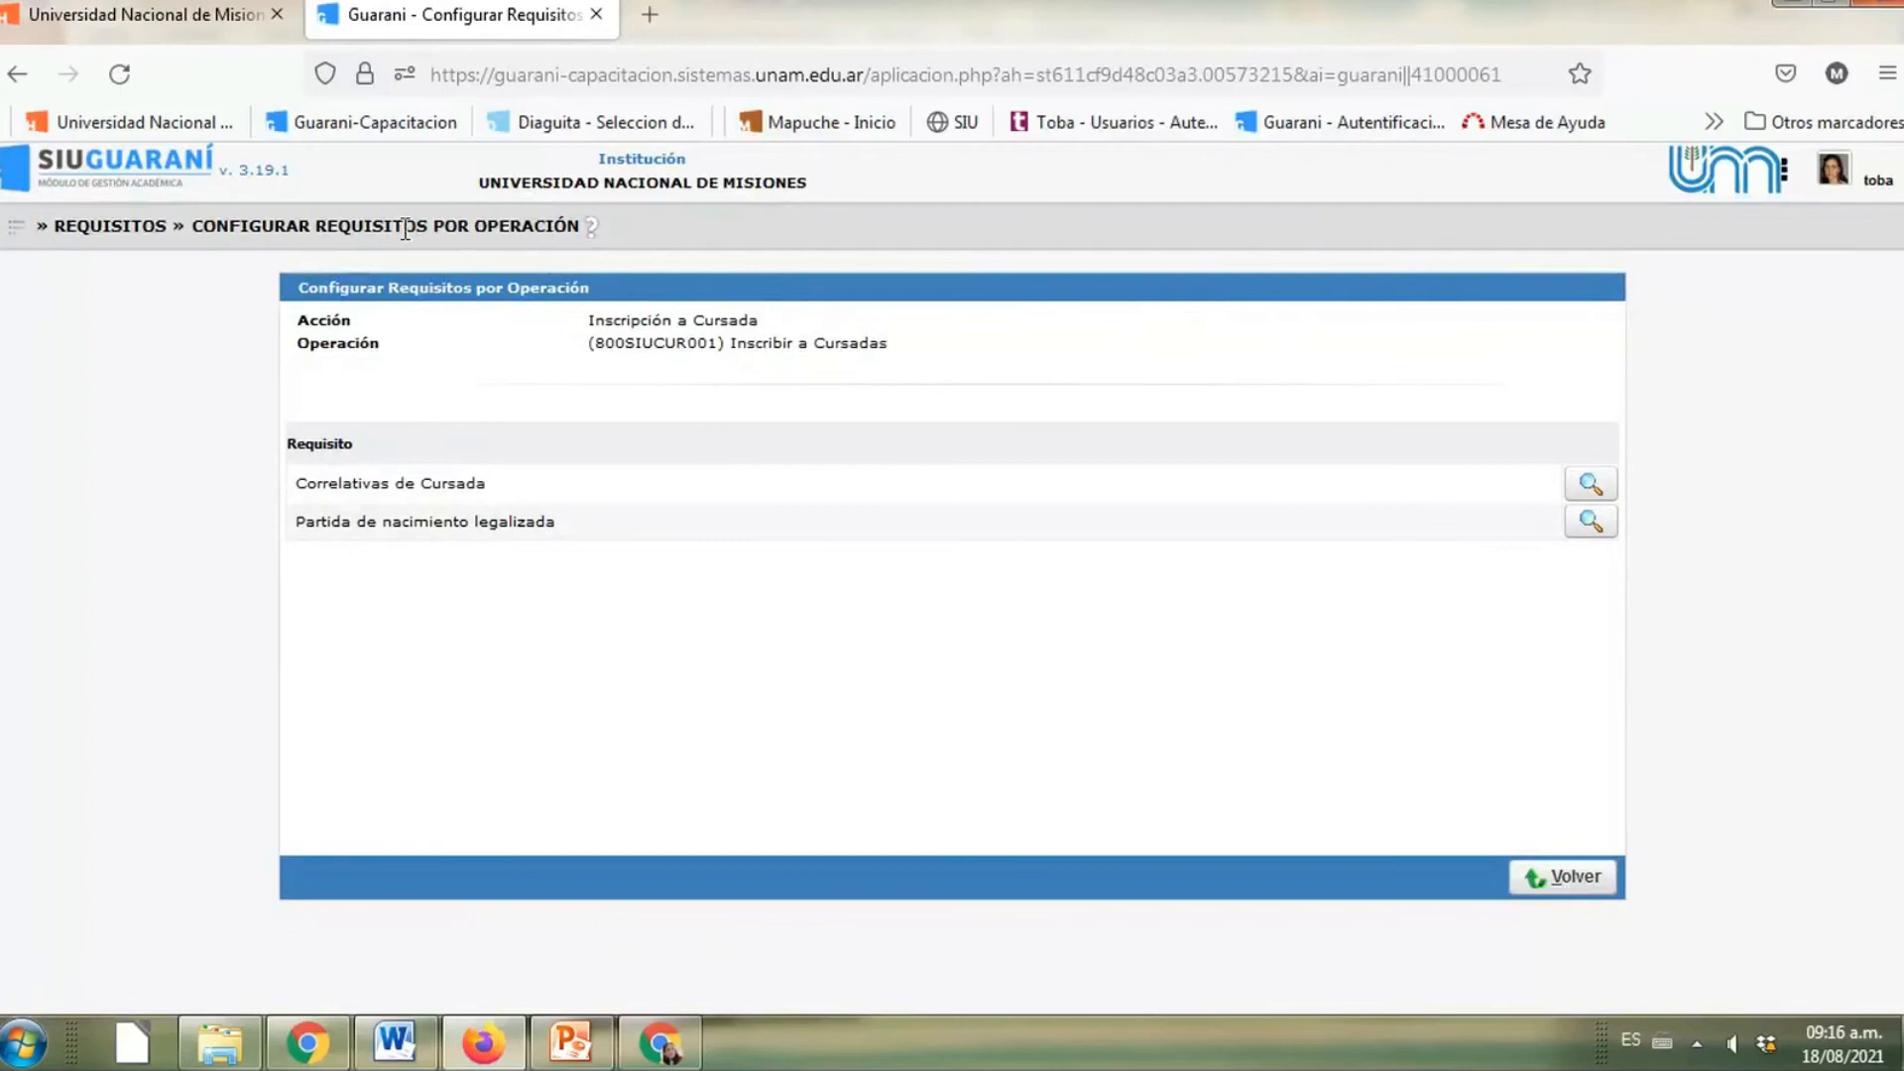
left_click(1584, 879)
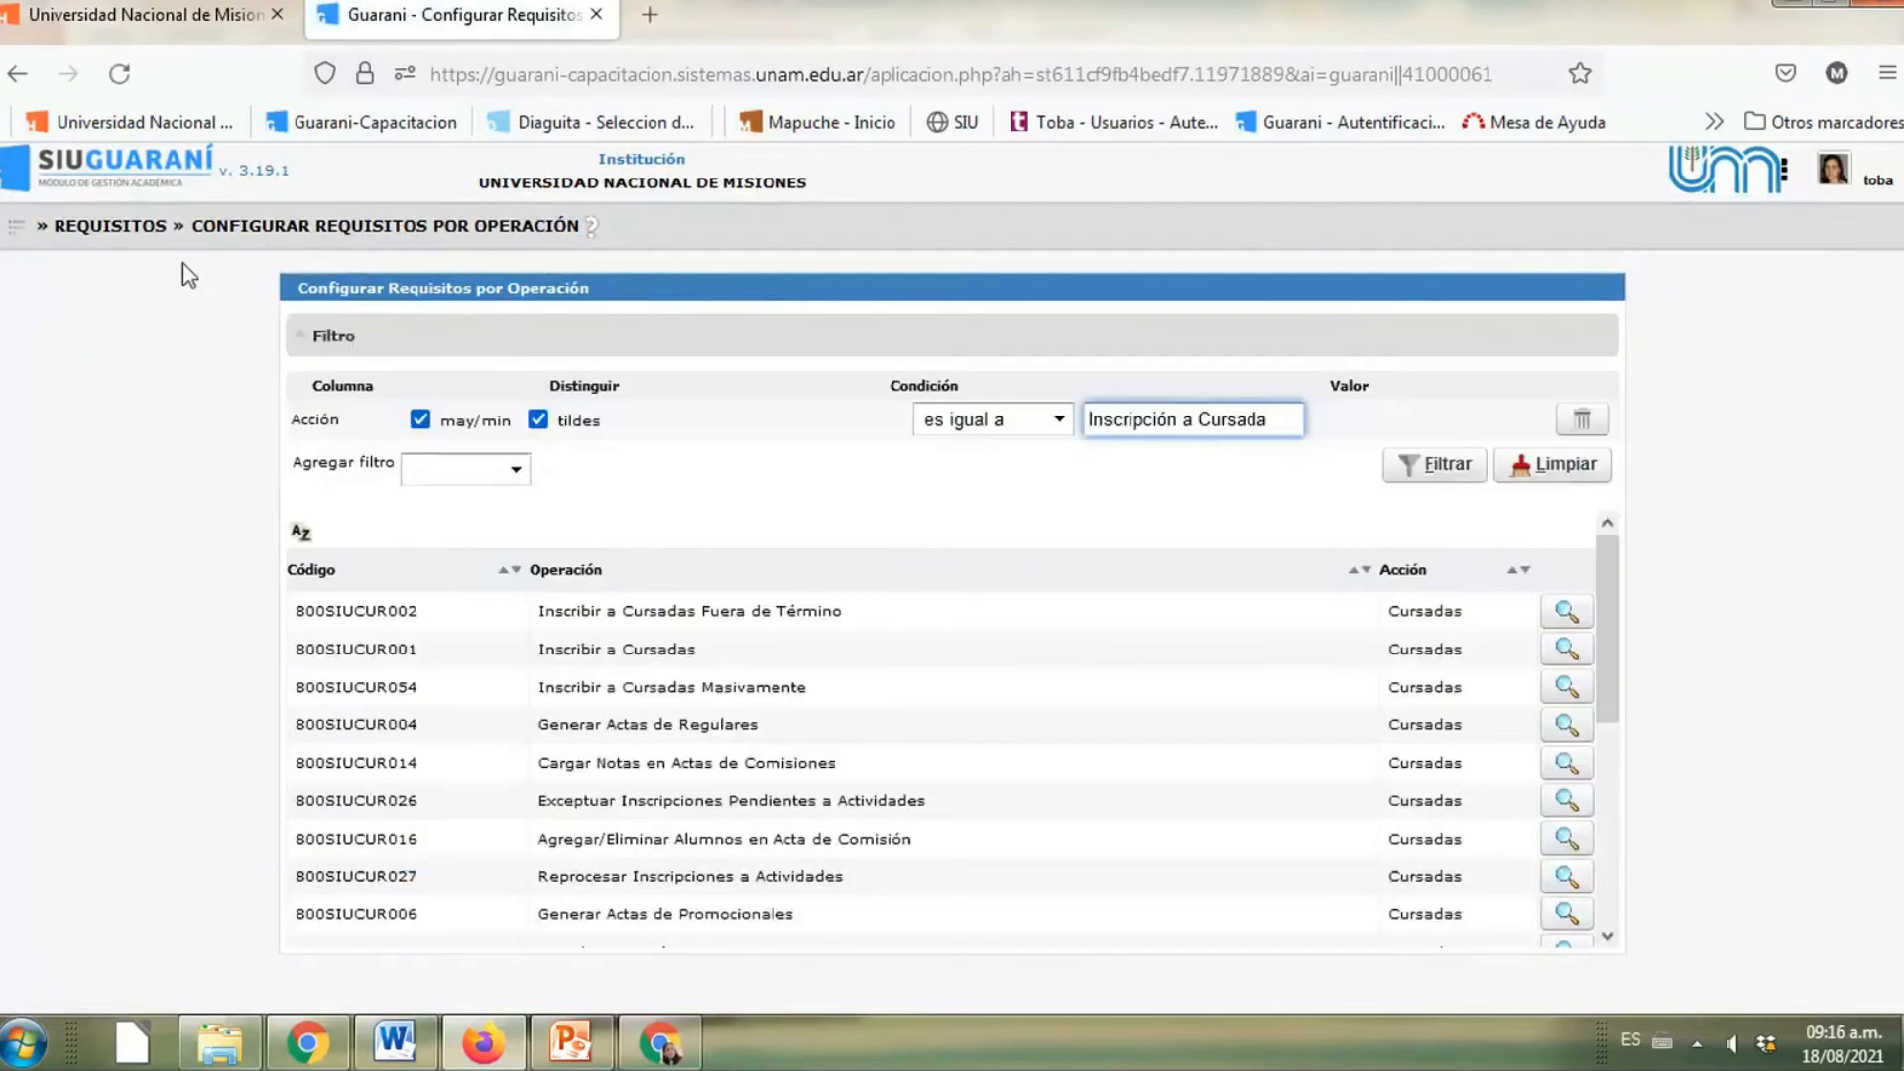
Go back to Configurar Requisitos por Acción and open the Correlativas de Cursada configuration of the Cursadas action
left_click(16, 230)
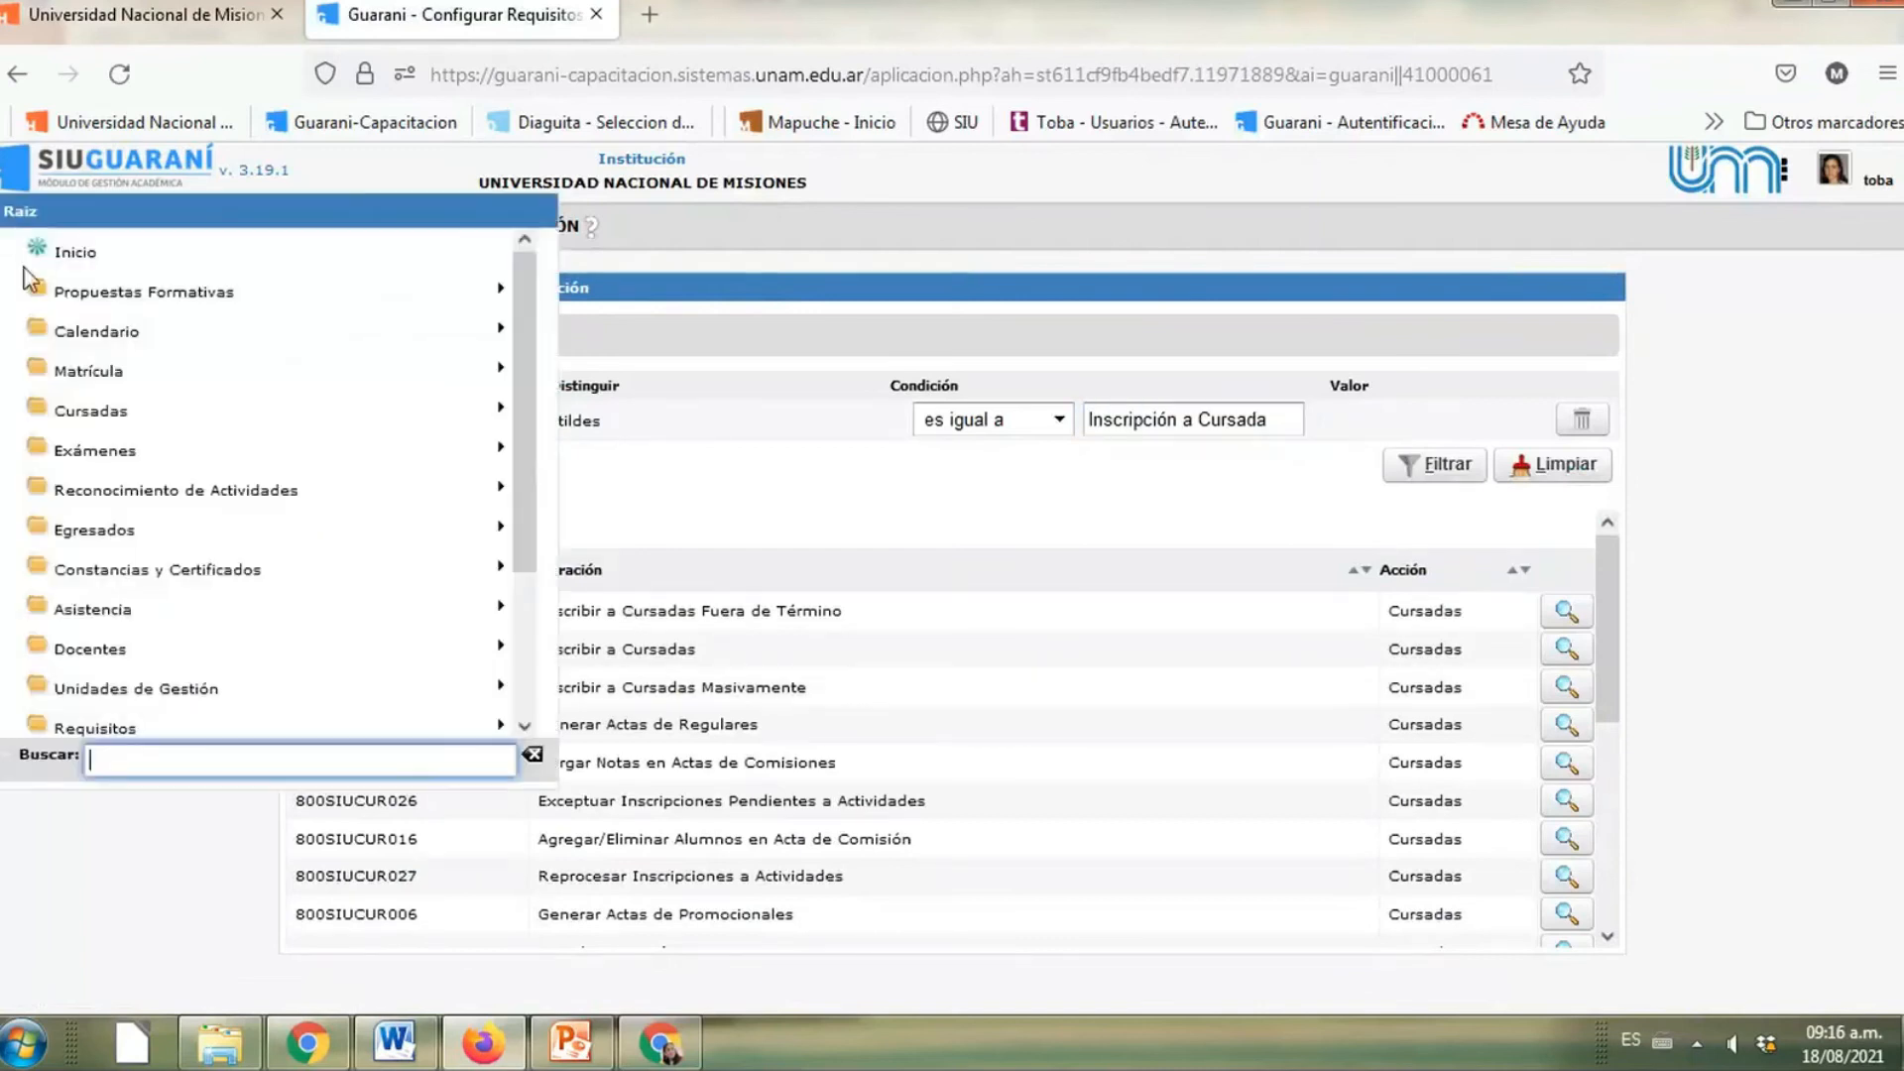
left_click(129, 729)
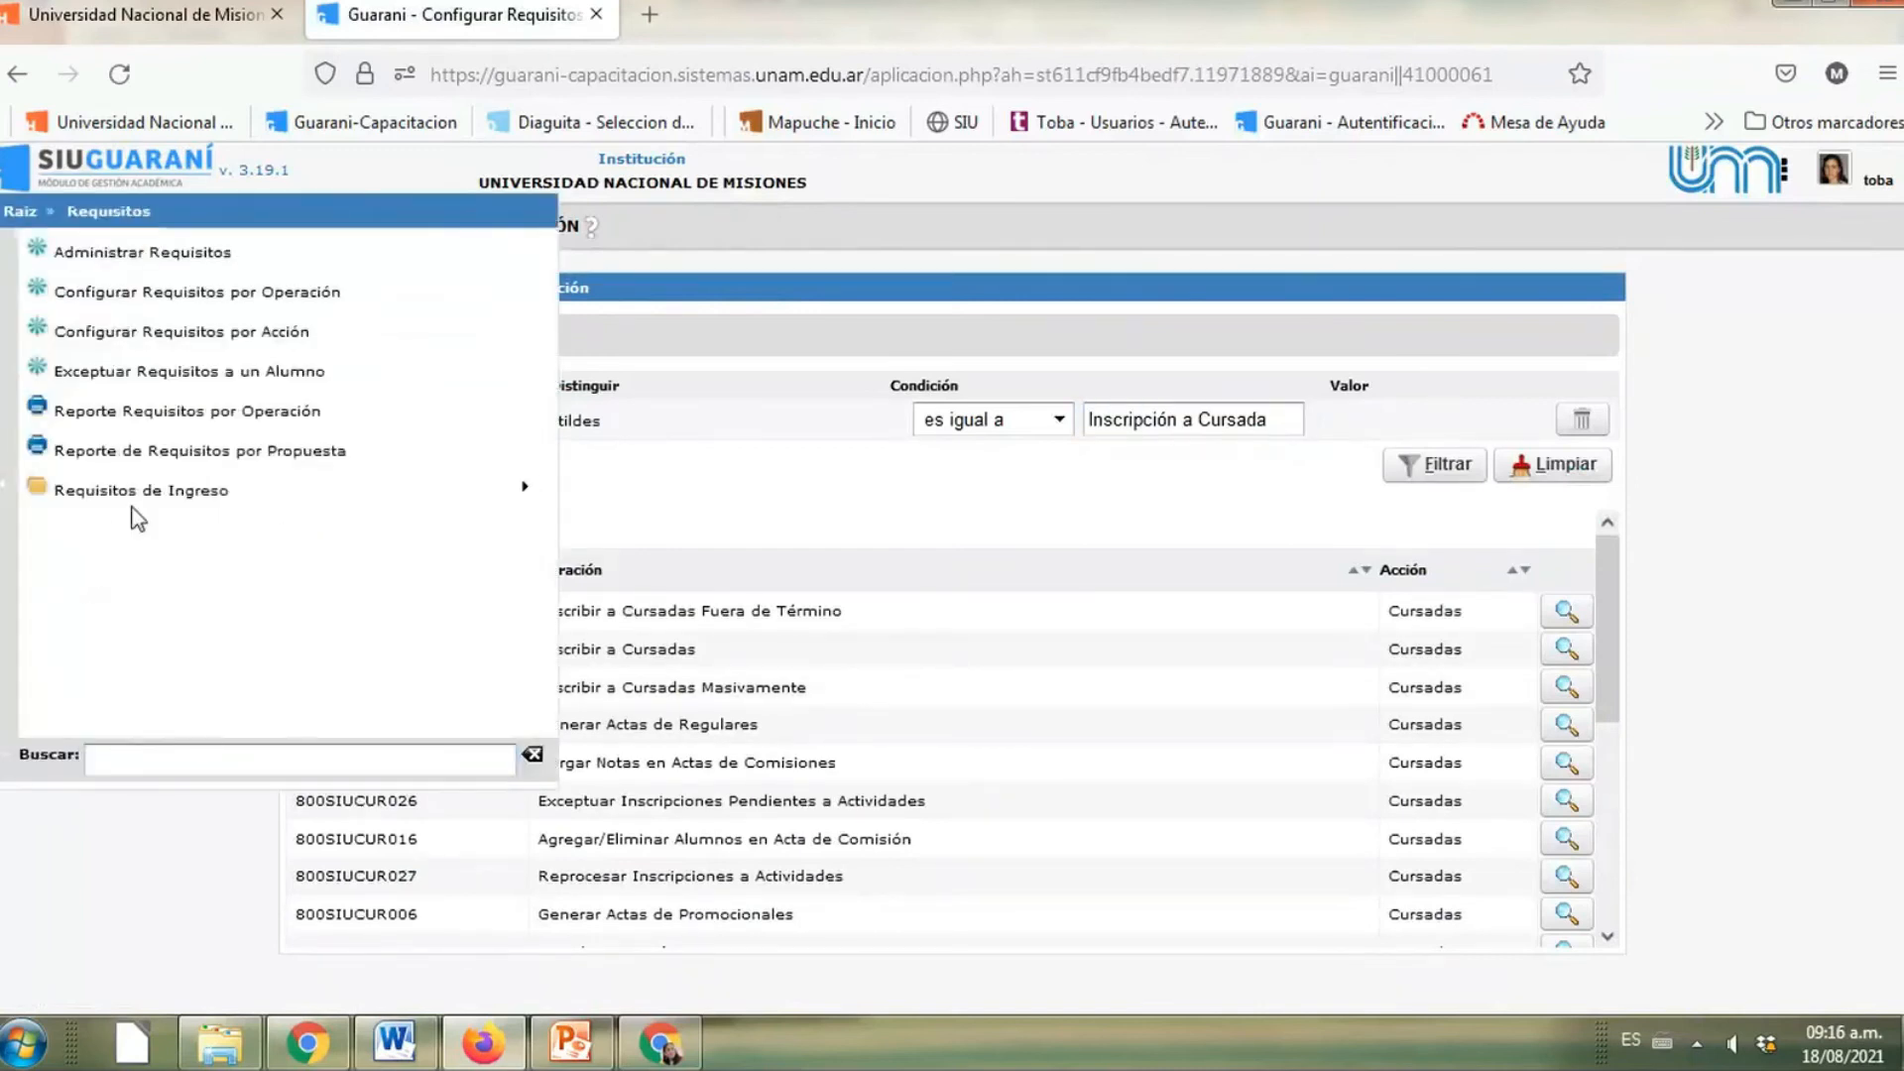
left_click(216, 337)
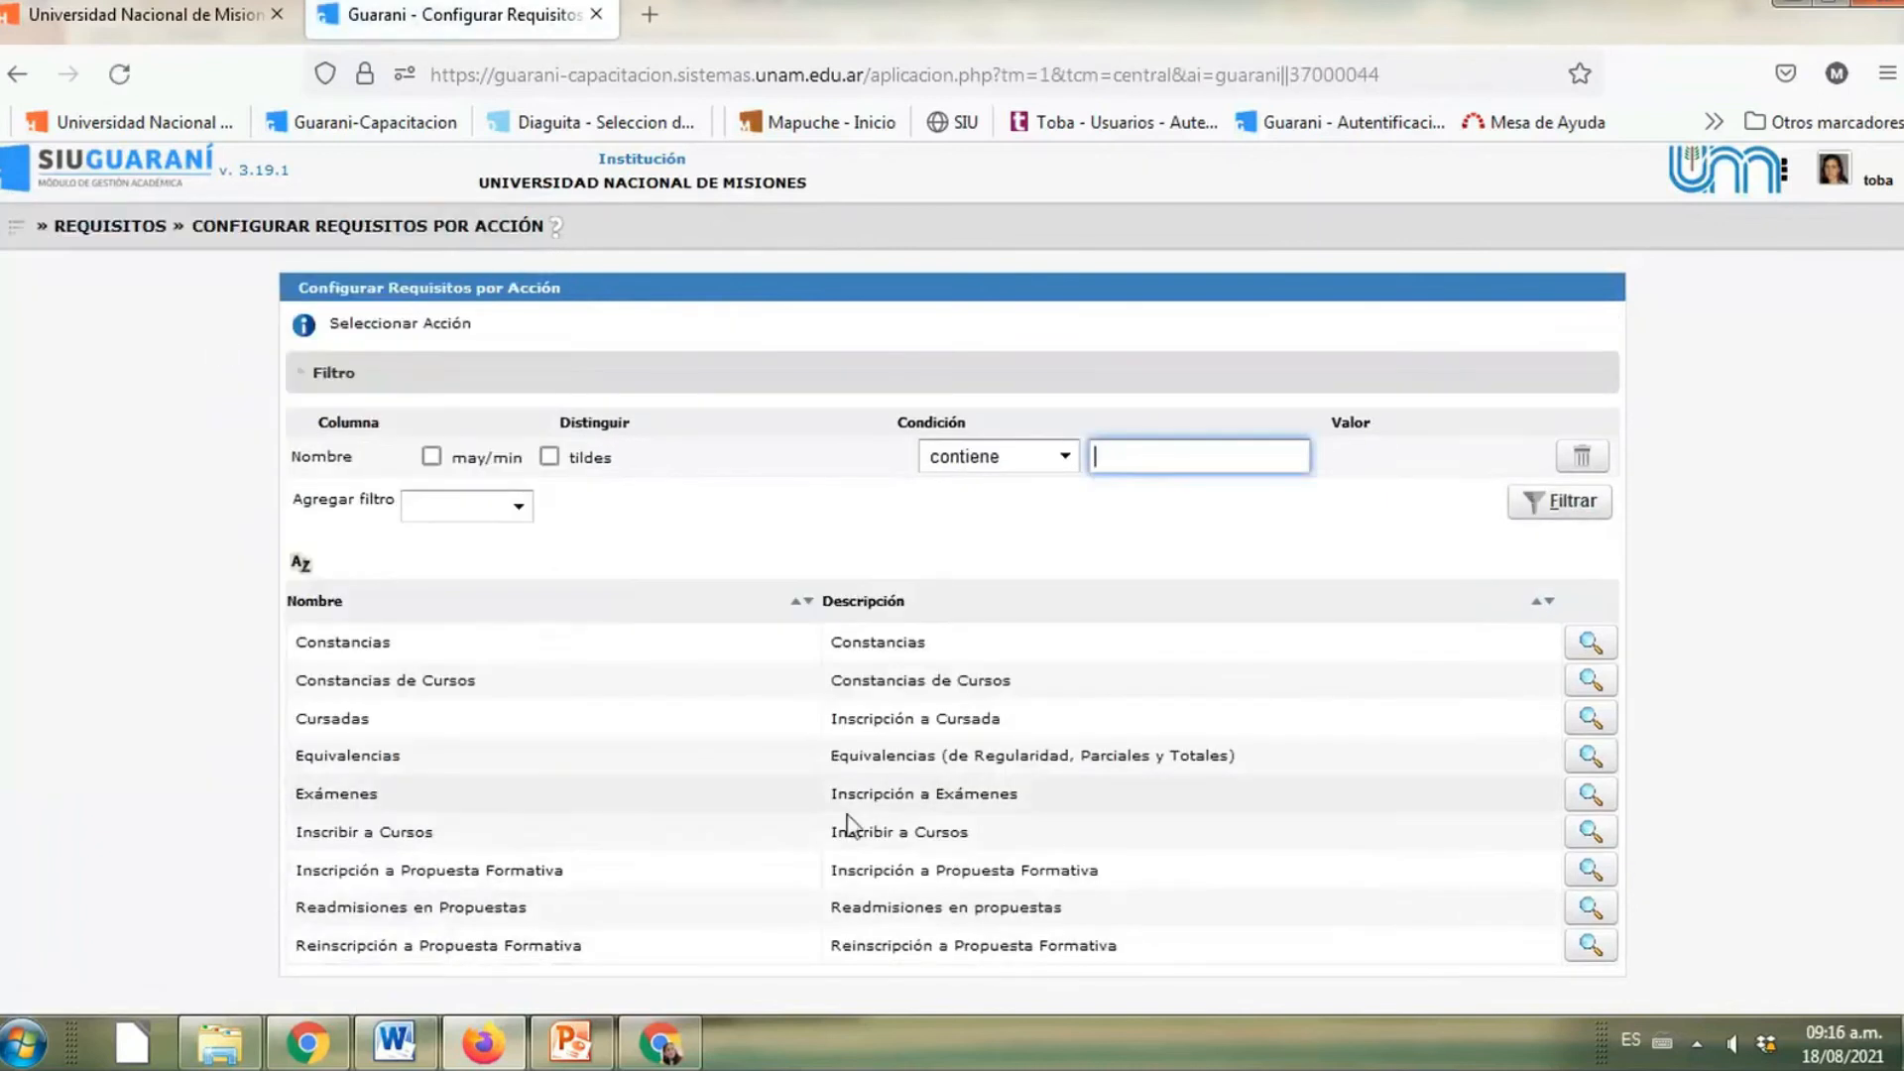
left_click(1588, 682)
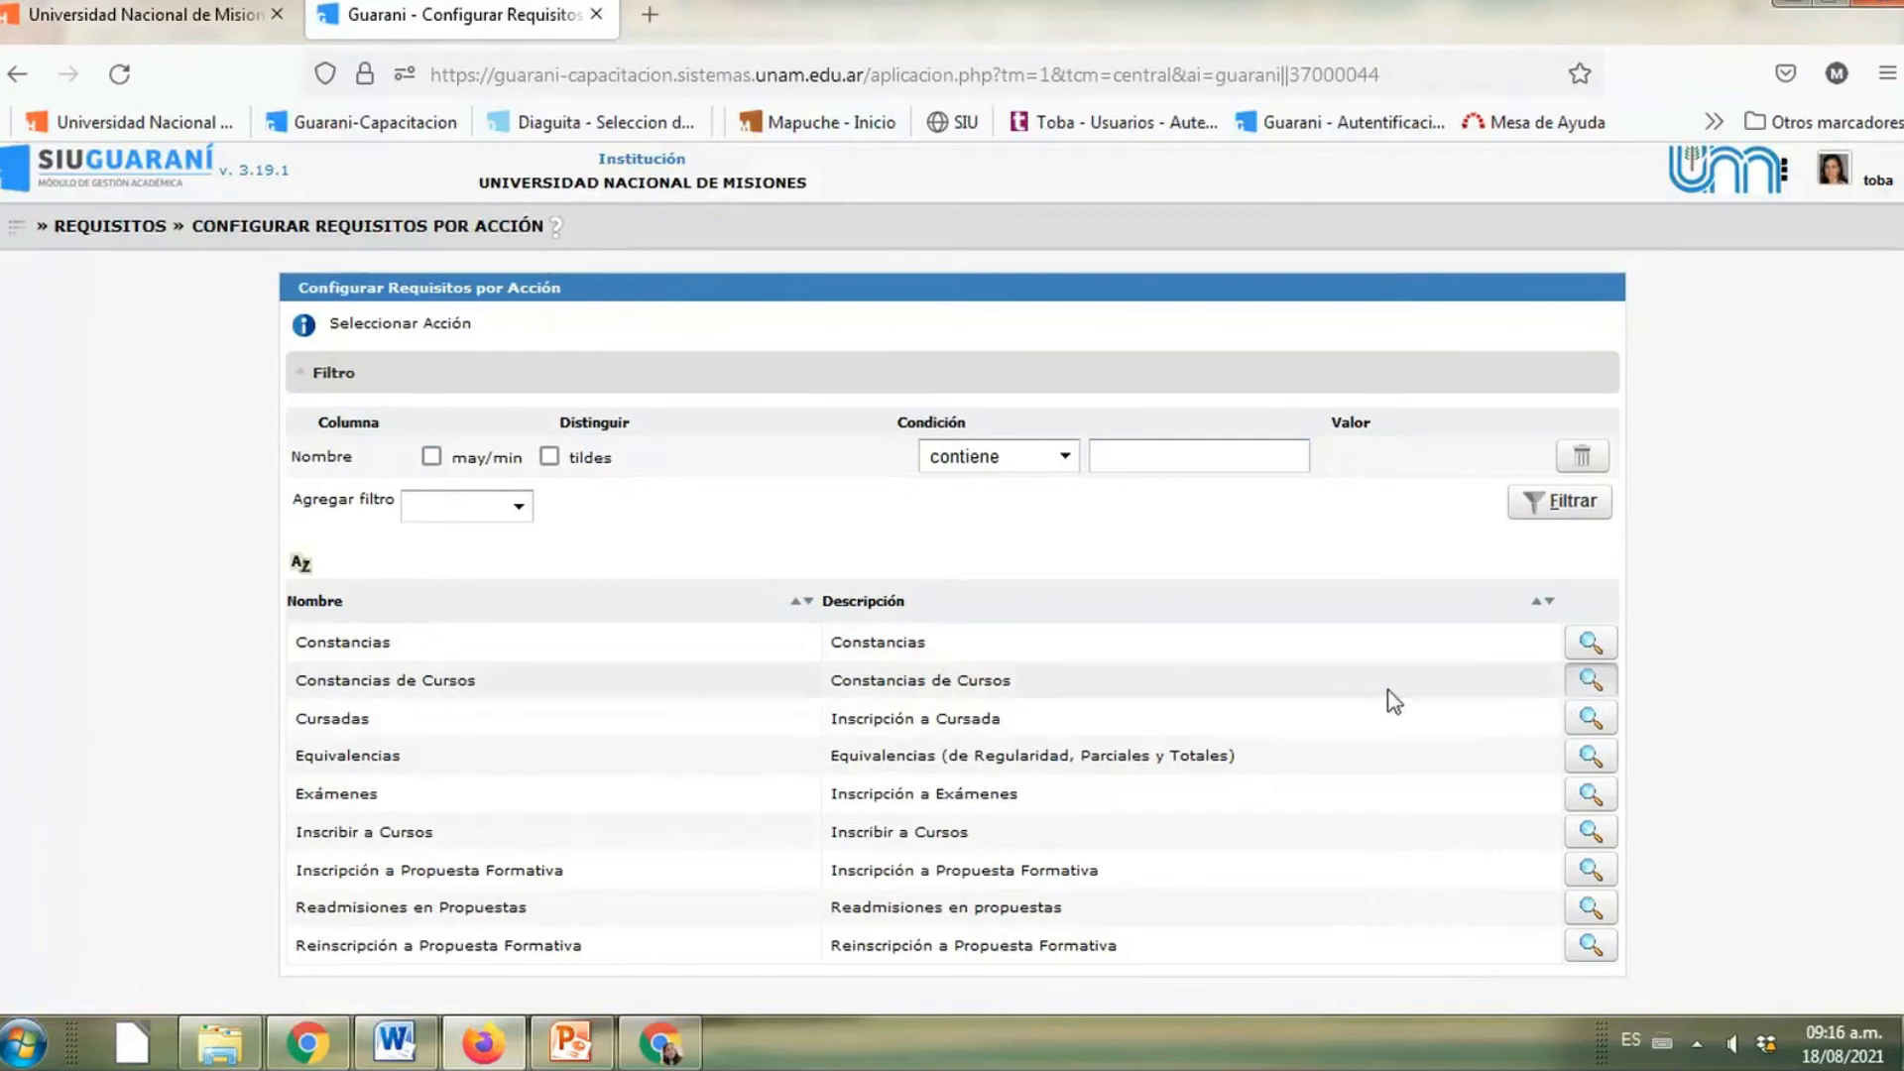
left_click(1587, 716)
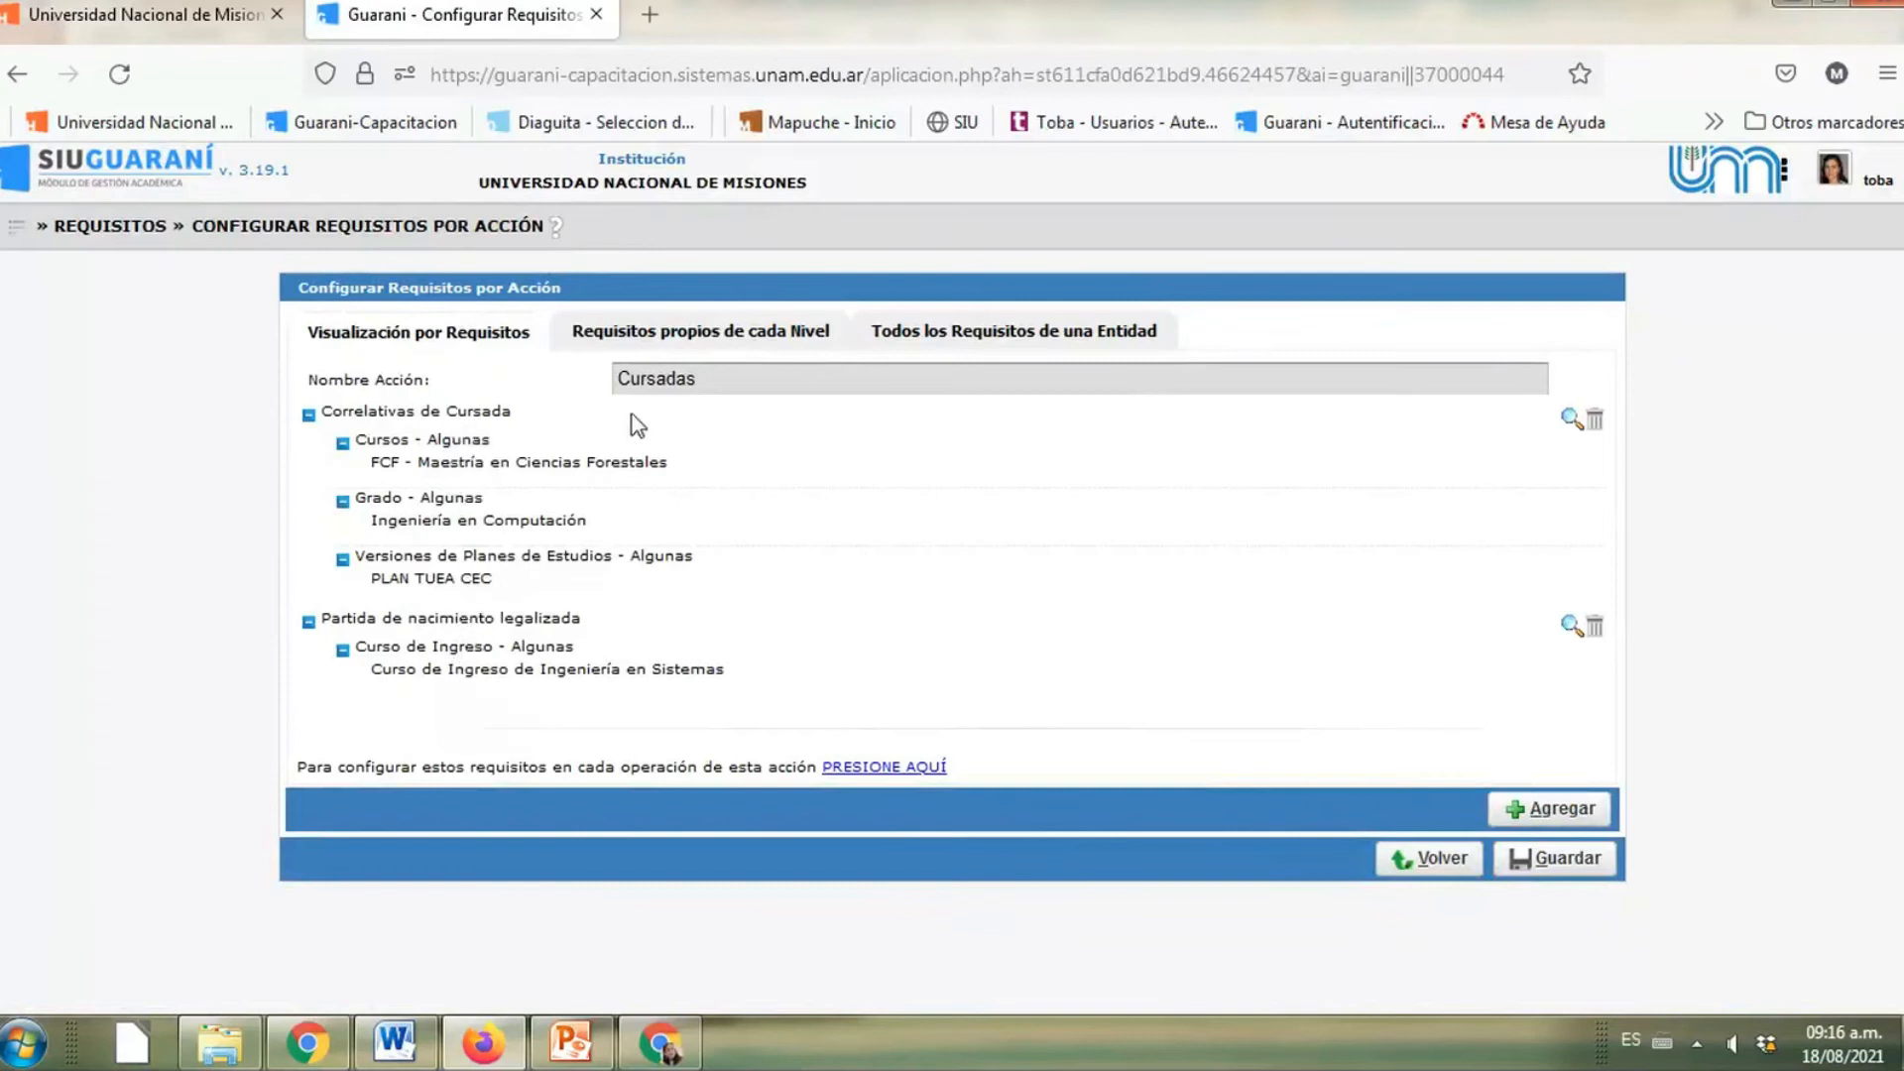
left_click(1572, 420)
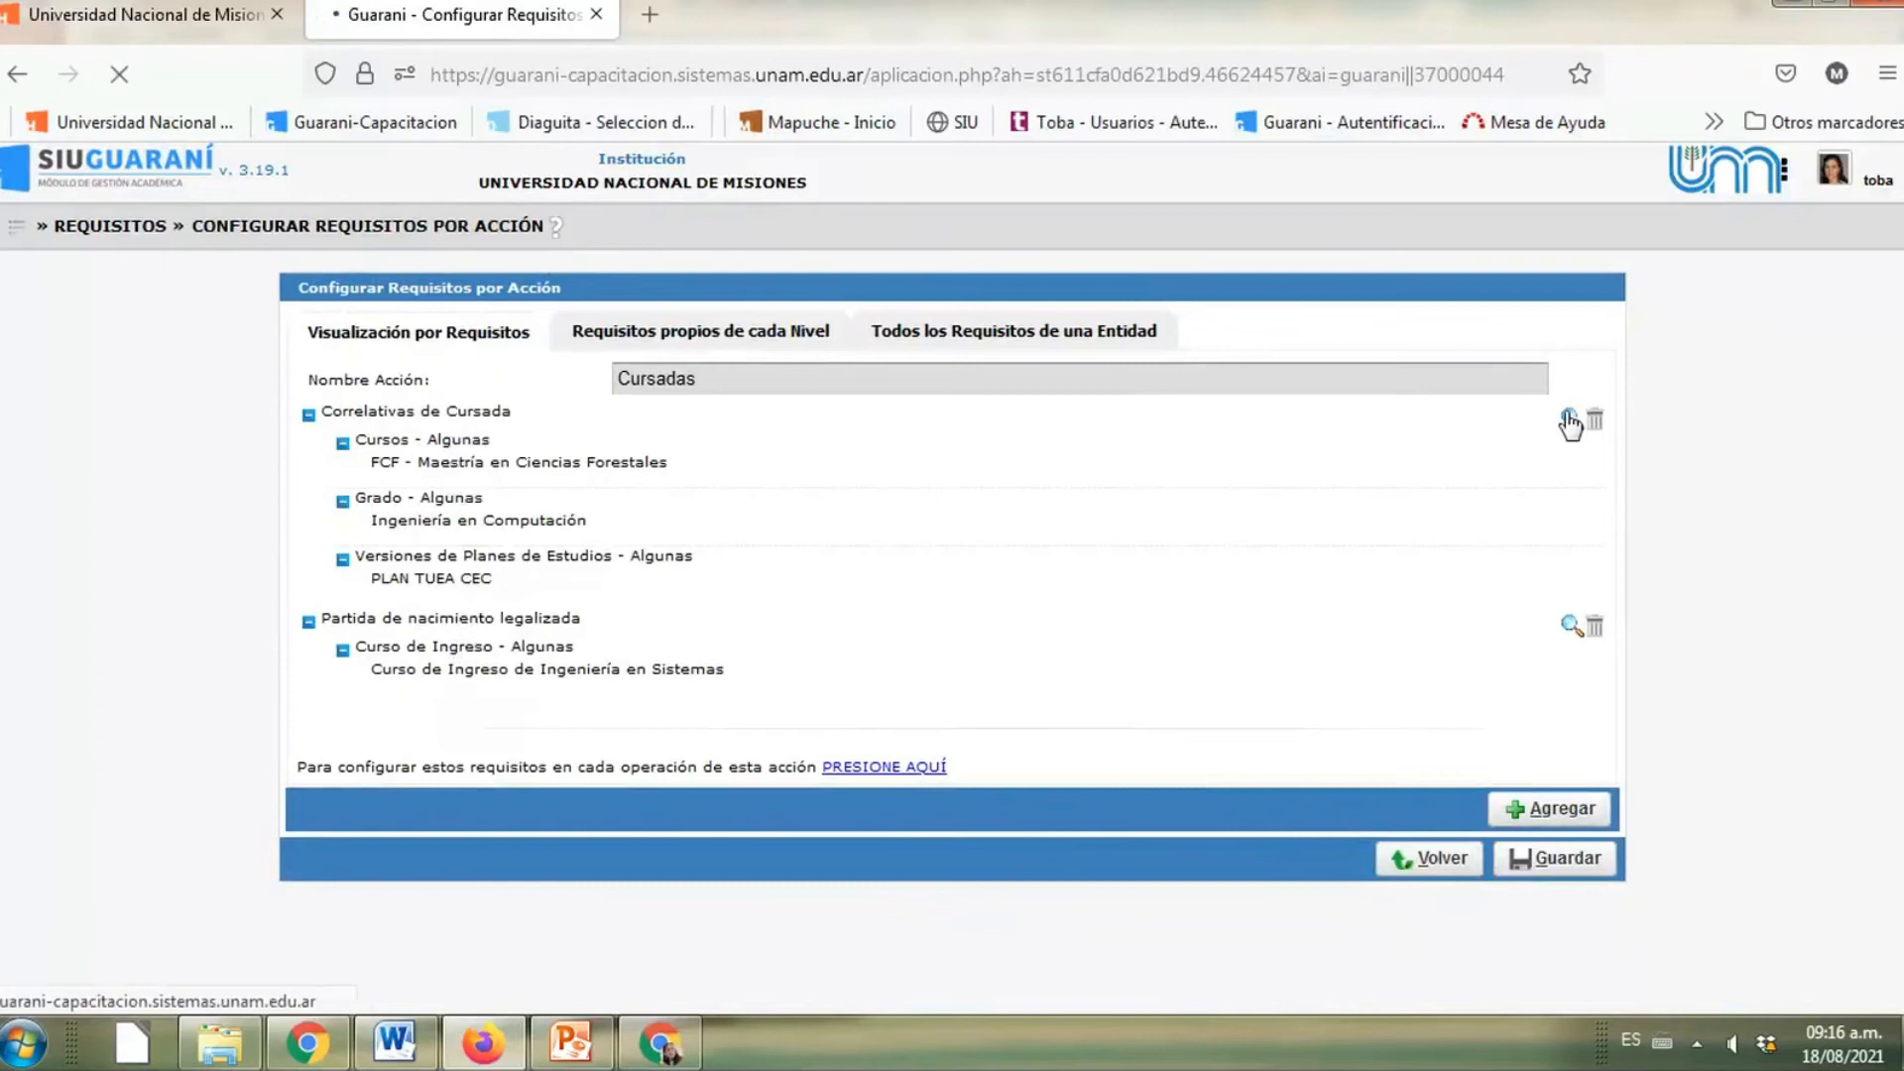
Check the propuestas set to Cumplir for Correlativas de Cursada, confirm the configuration and leave the Cursadas action without saving
scroll(697, 719, "down", 10)
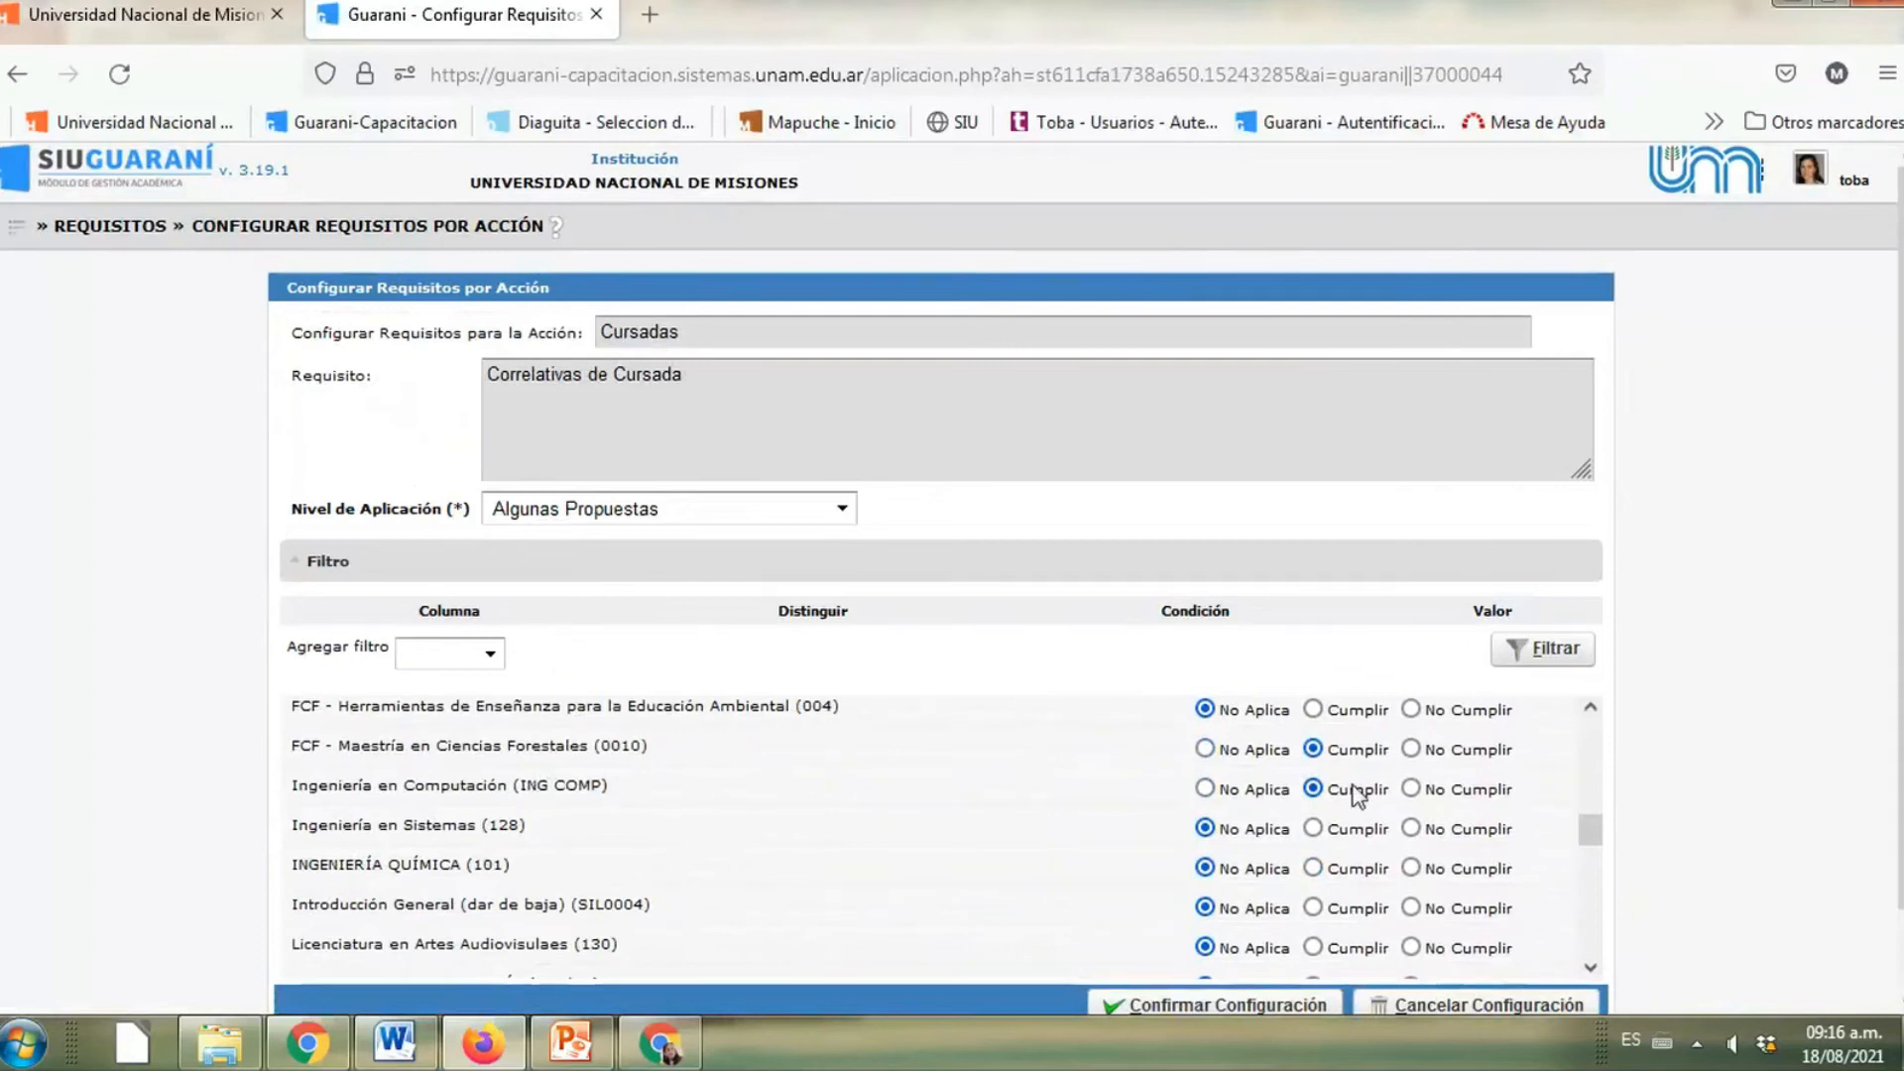
left_click_drag(1592, 842, 1603, 977)
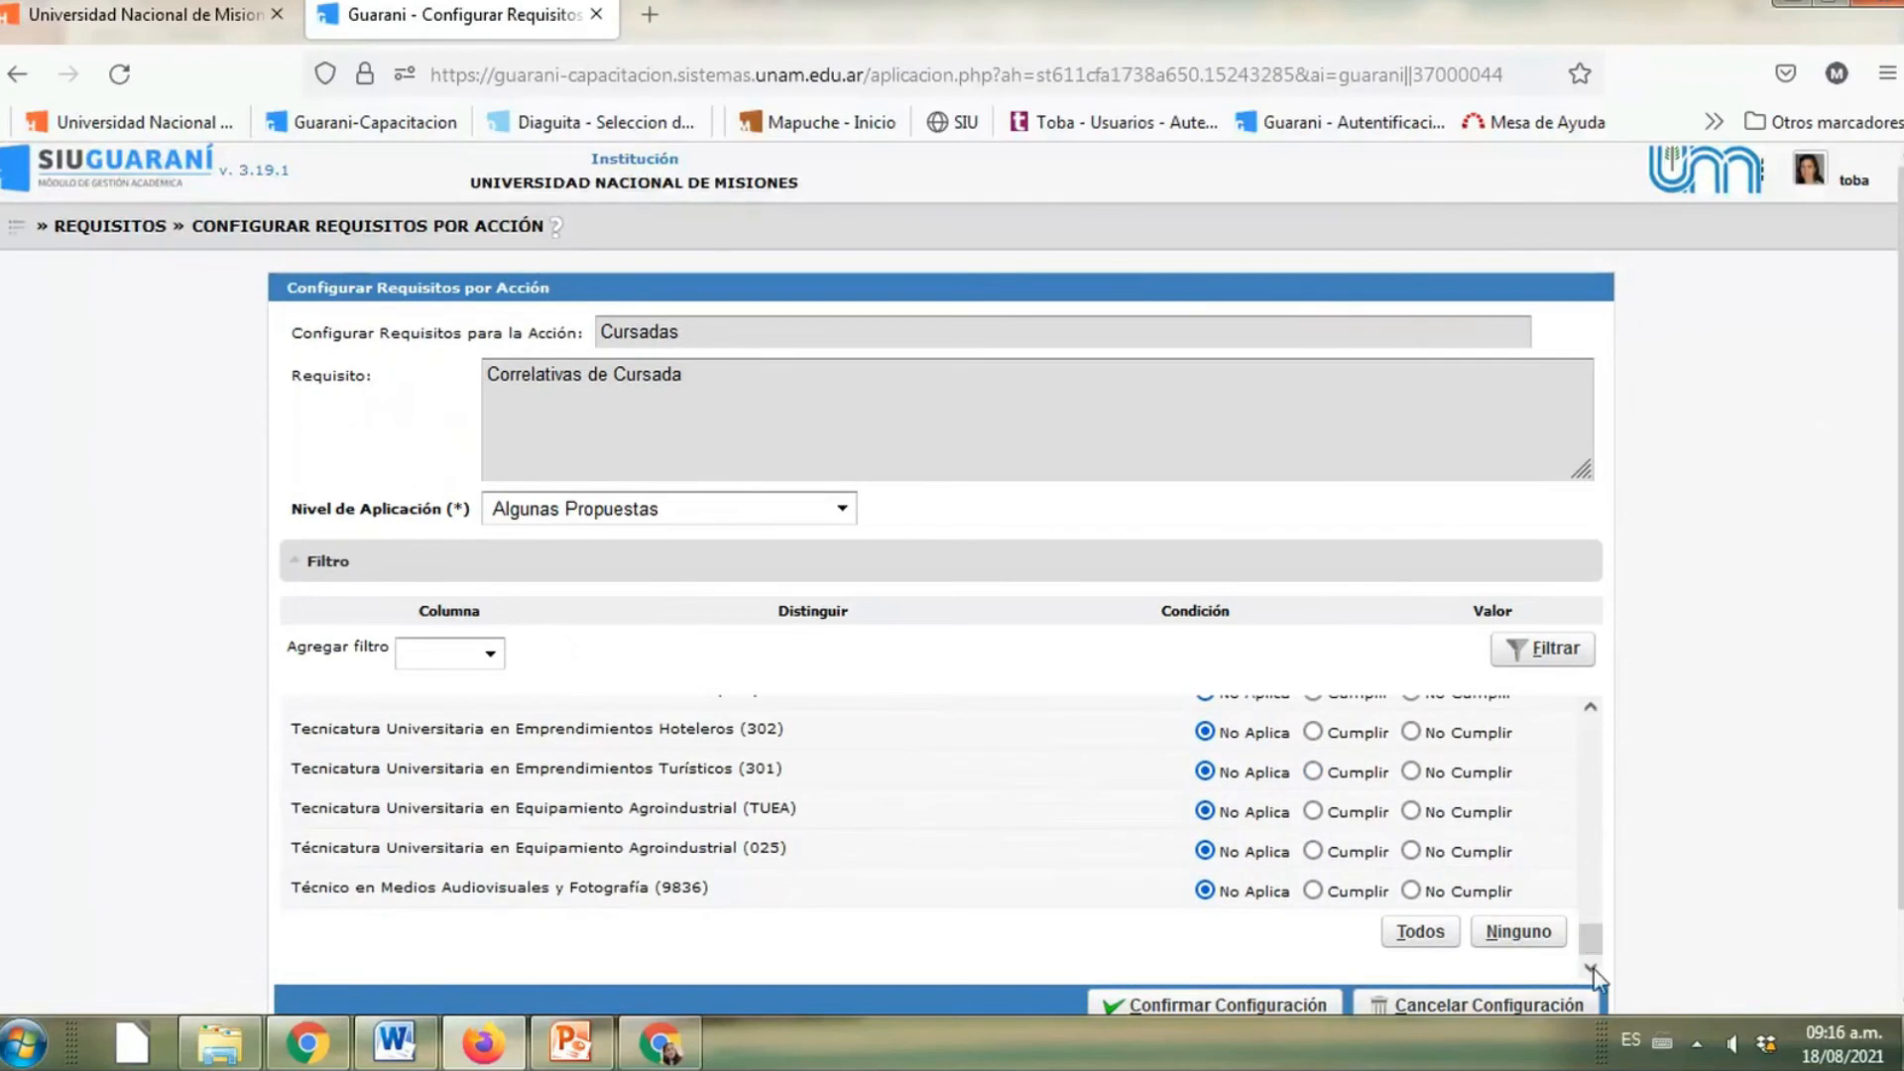
left_click(1265, 1005)
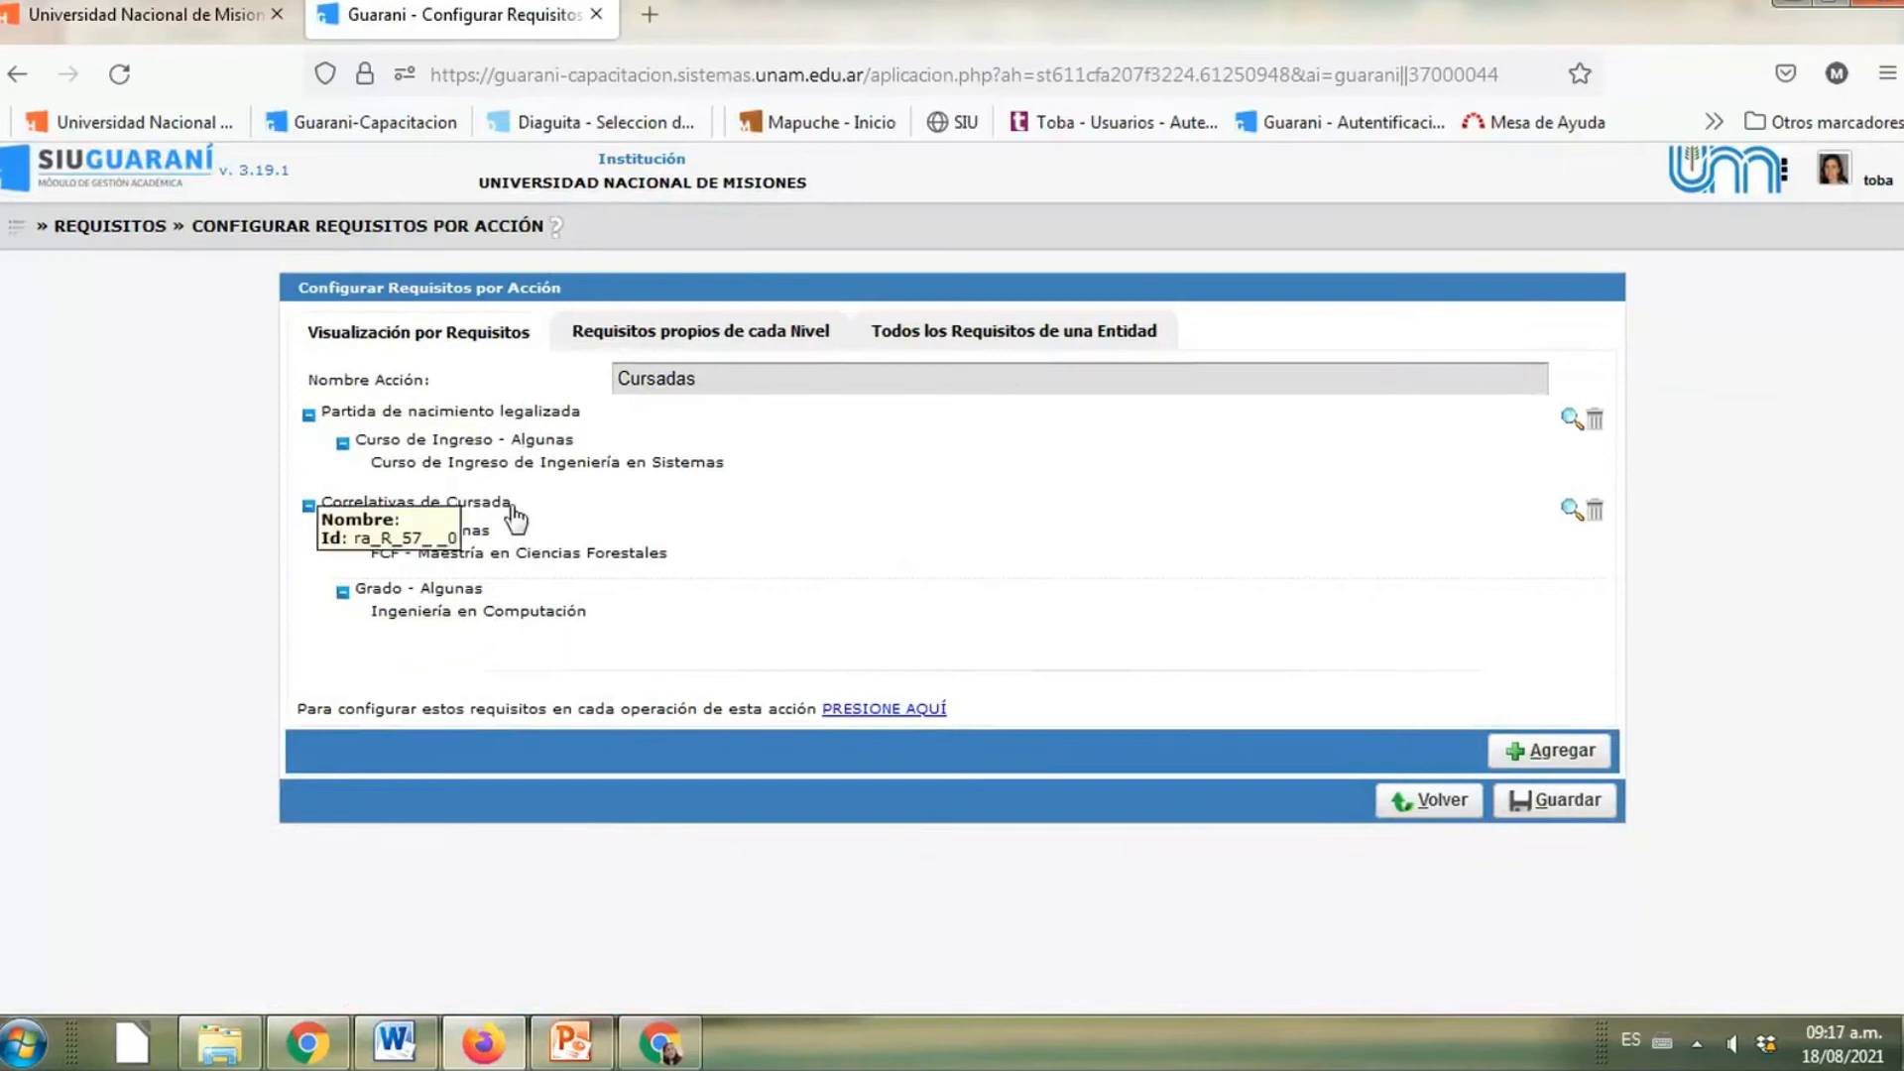
left_click(1440, 797)
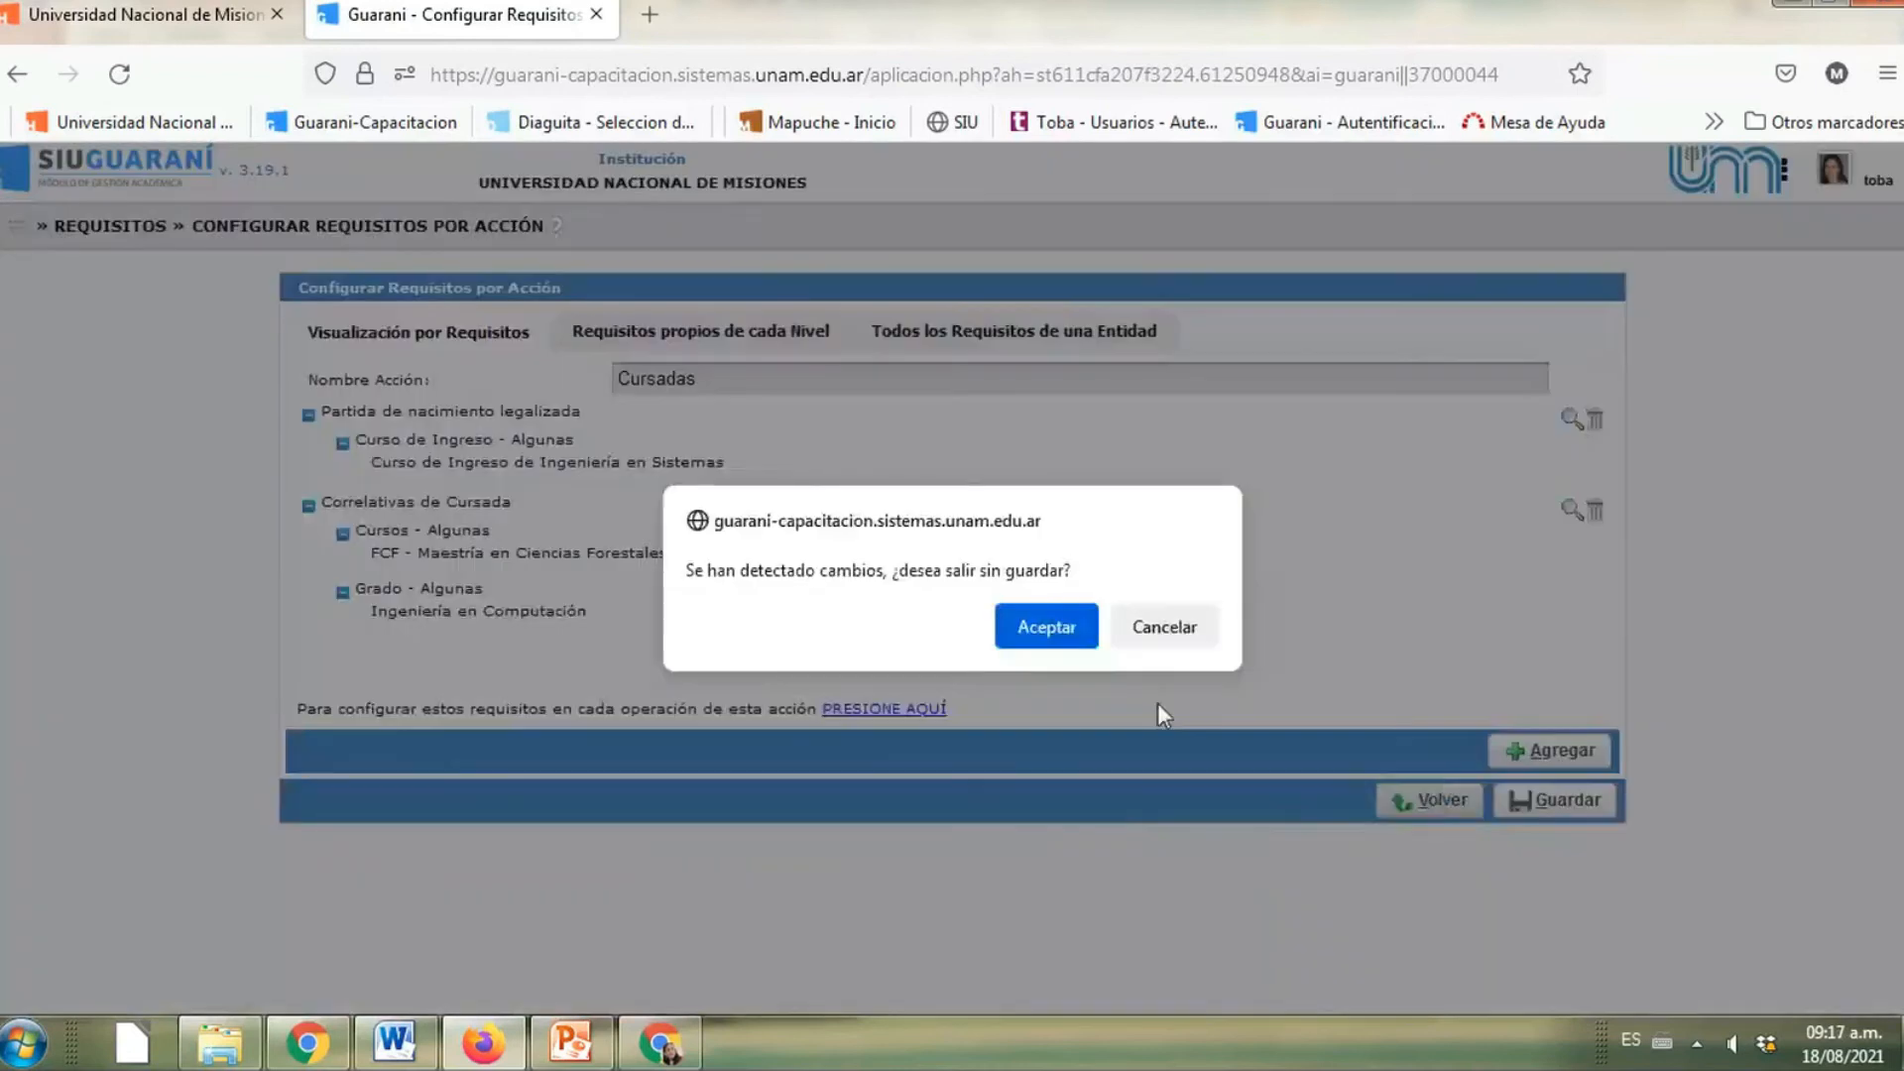
left_click(1062, 633)
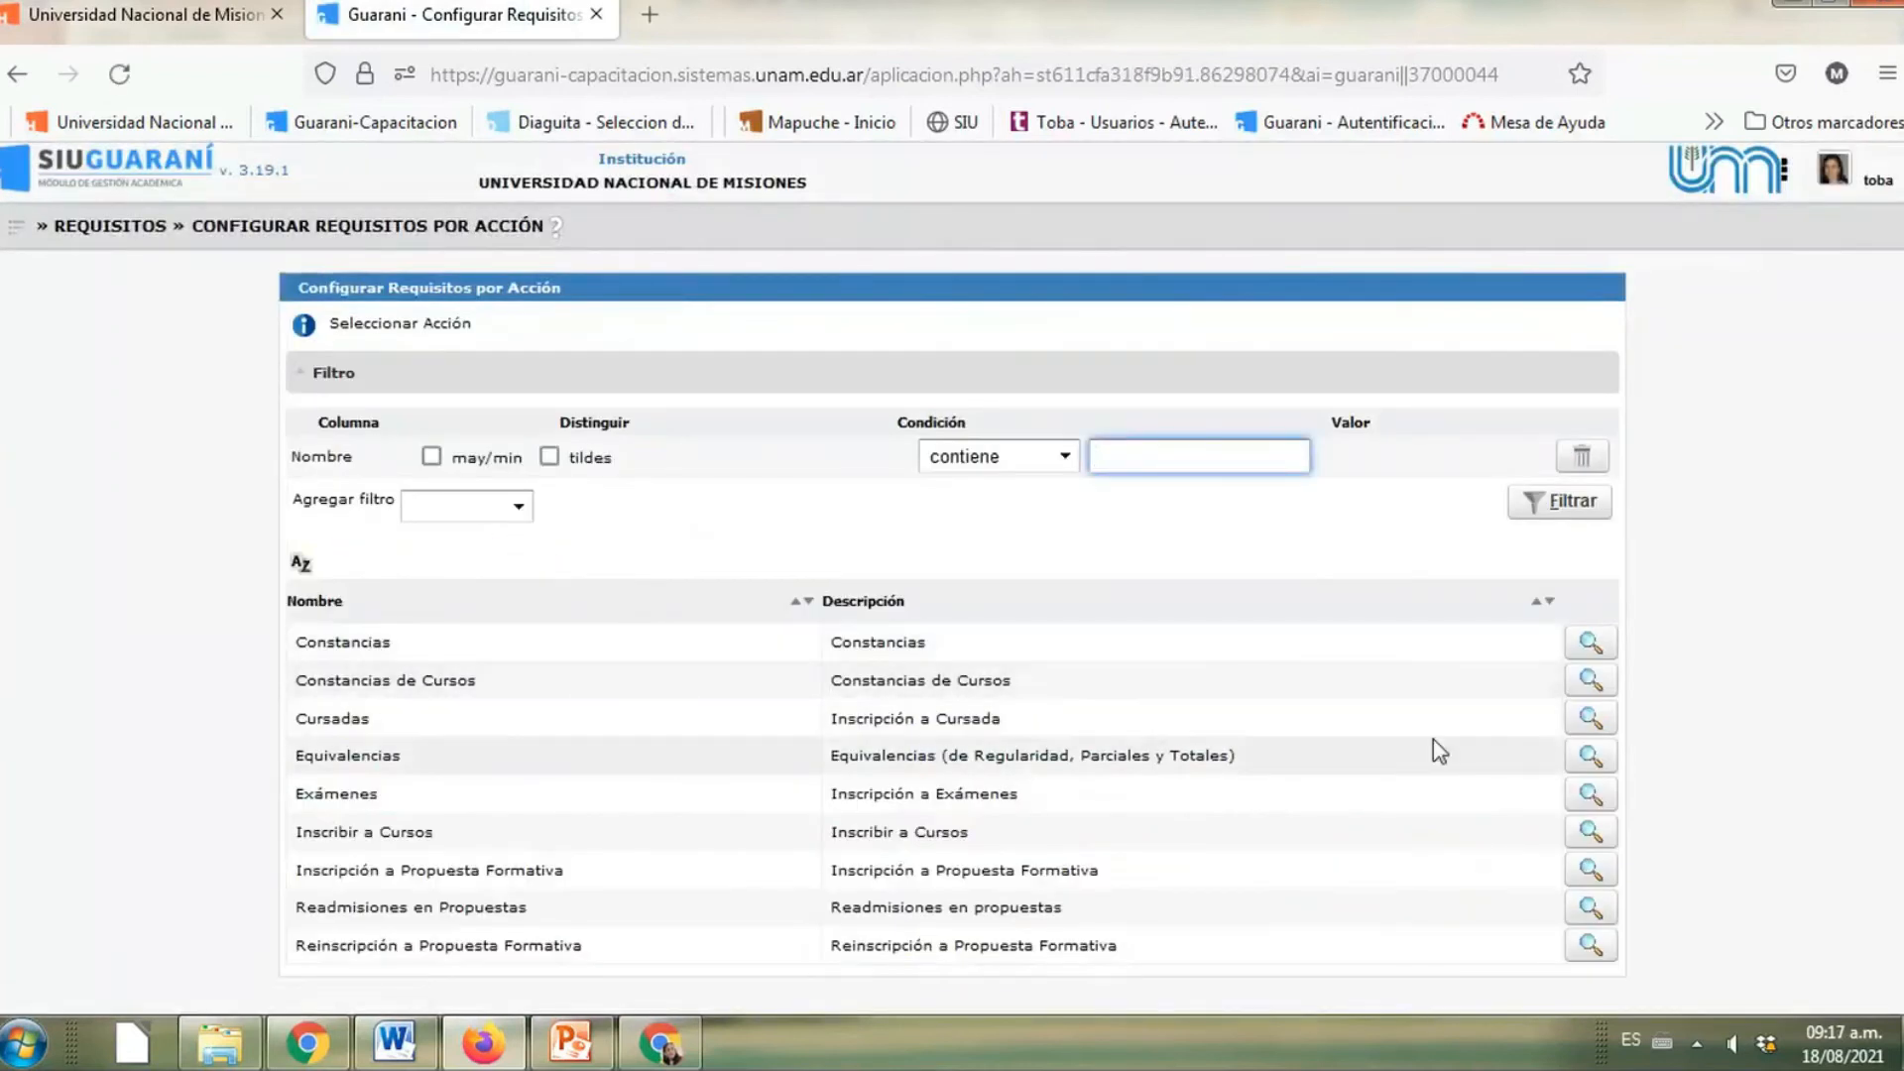
Reopen the Correlativas de Cursada configuration of the Cursadas action, look through its propuestas and cancel the configuration
left_click(1590, 718)
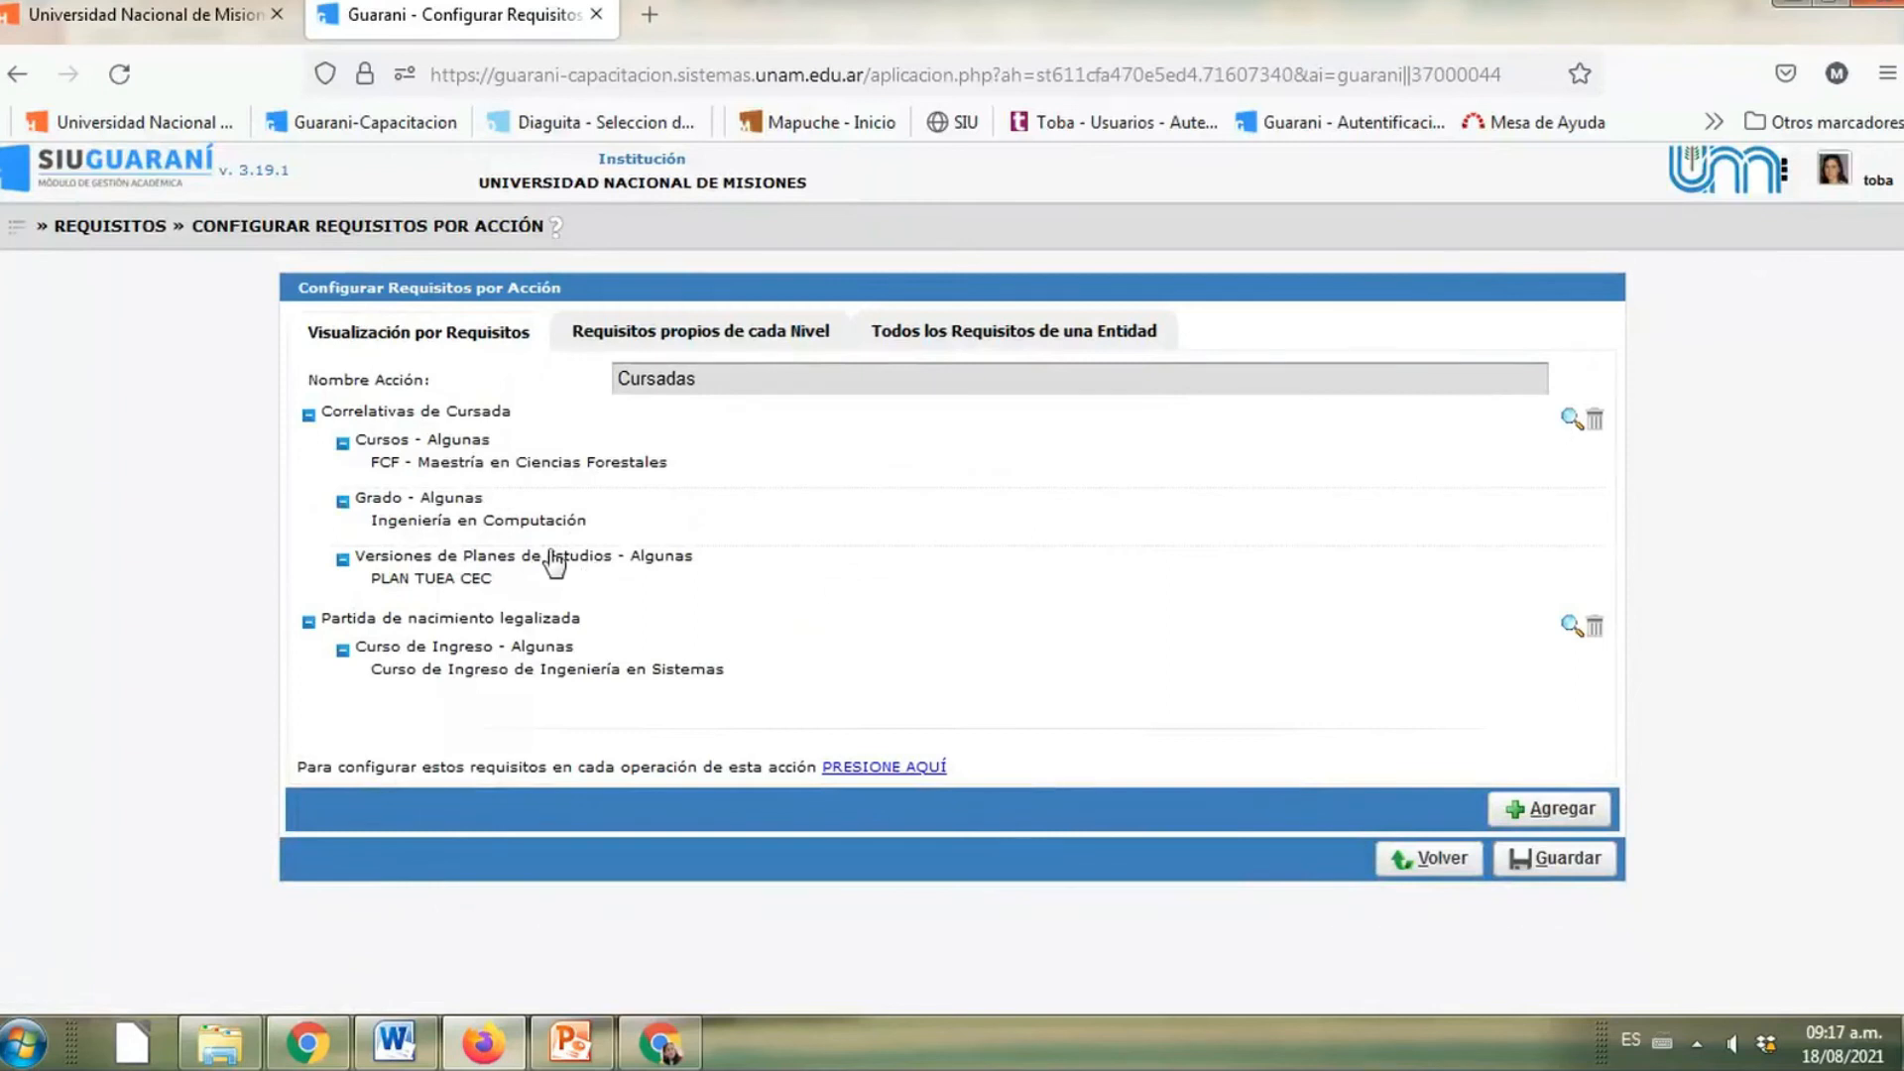
left_click(1571, 419)
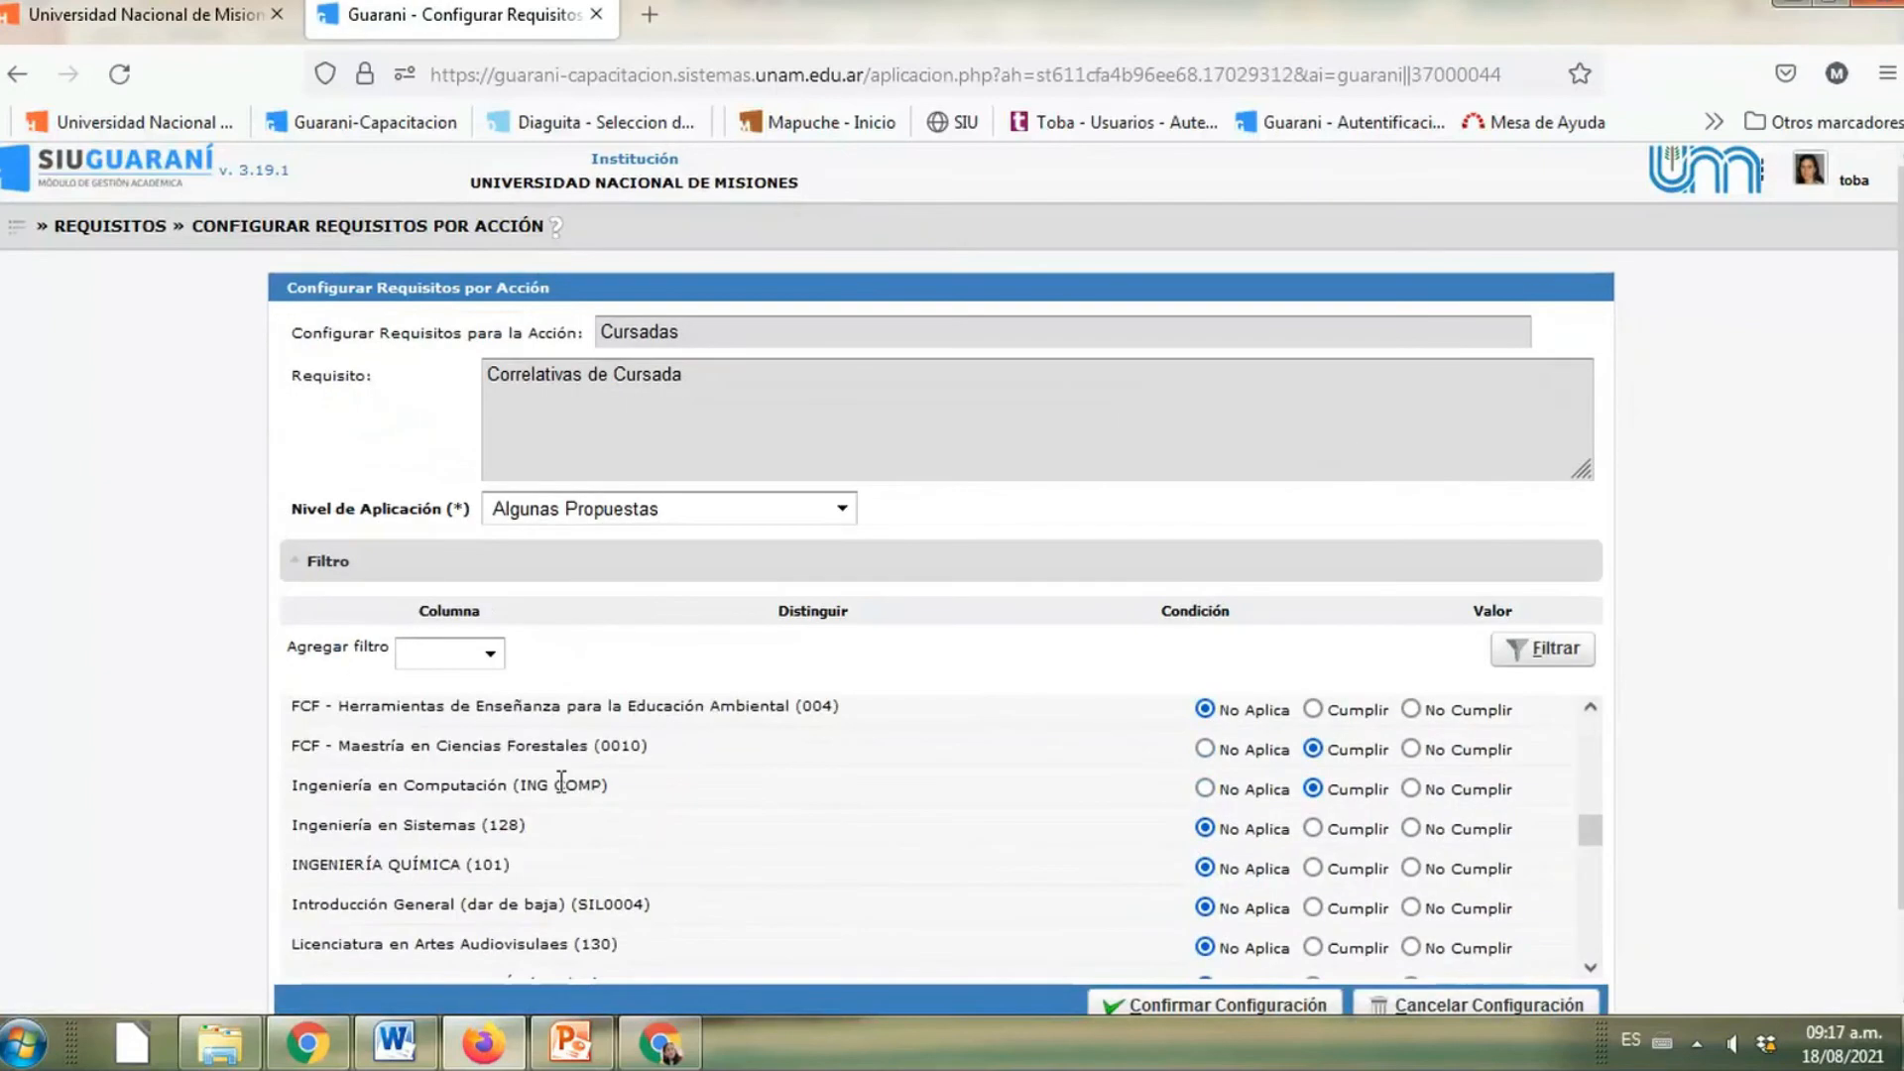
scroll(1262, 791, "down", 10)
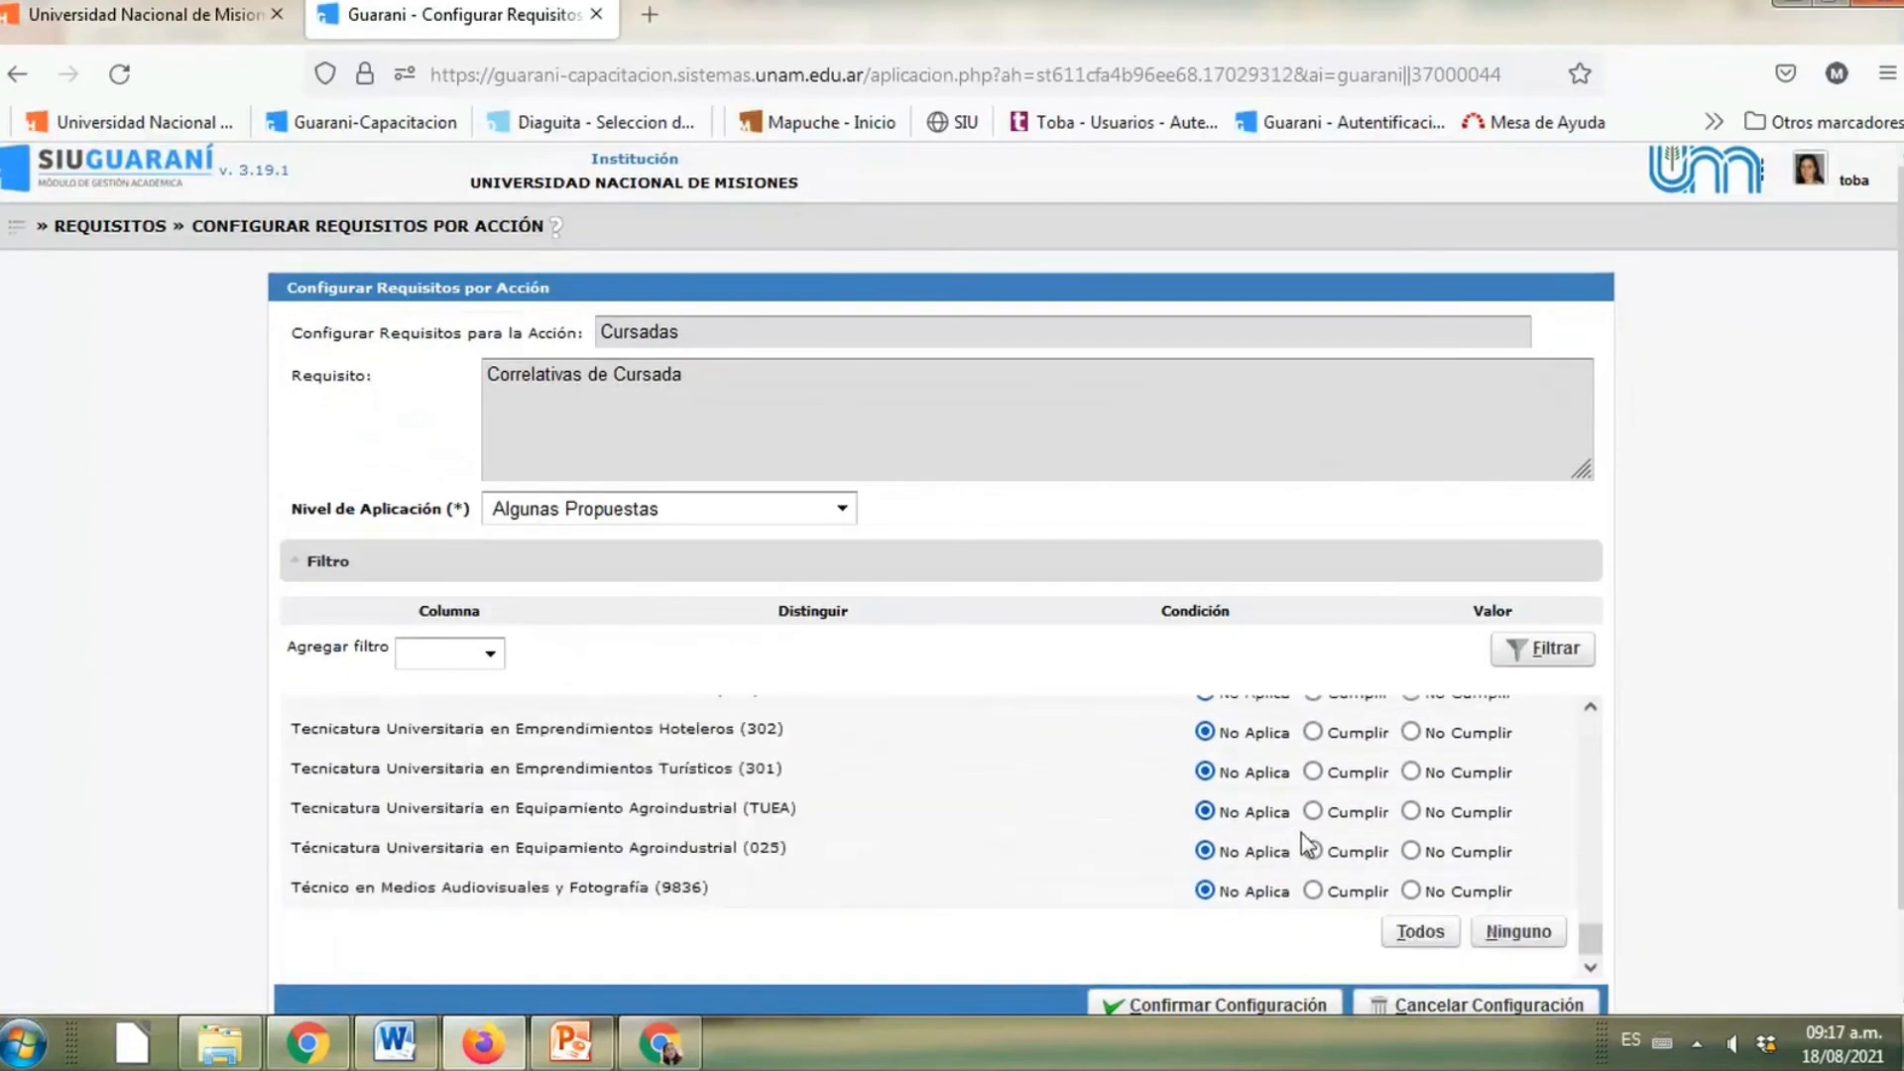
scroll(1107, 746, "down", 1)
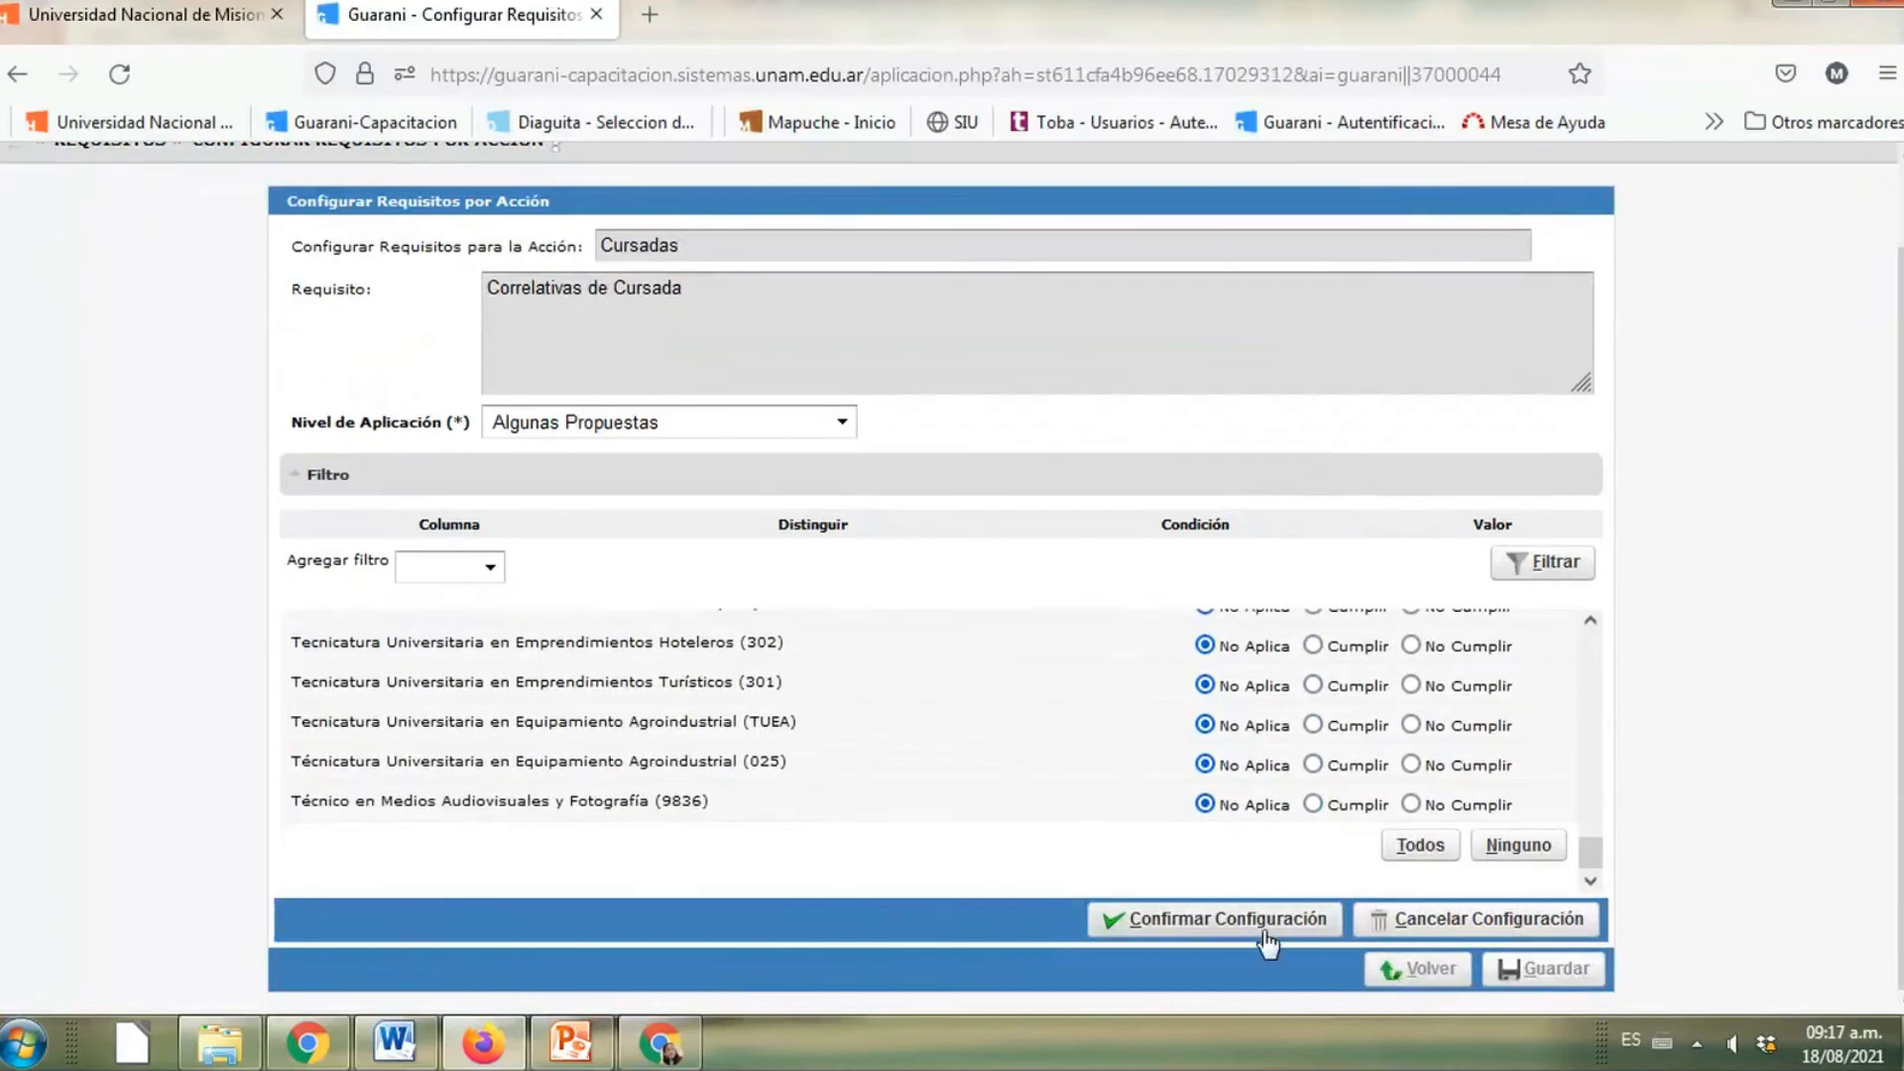
left_click(1436, 928)
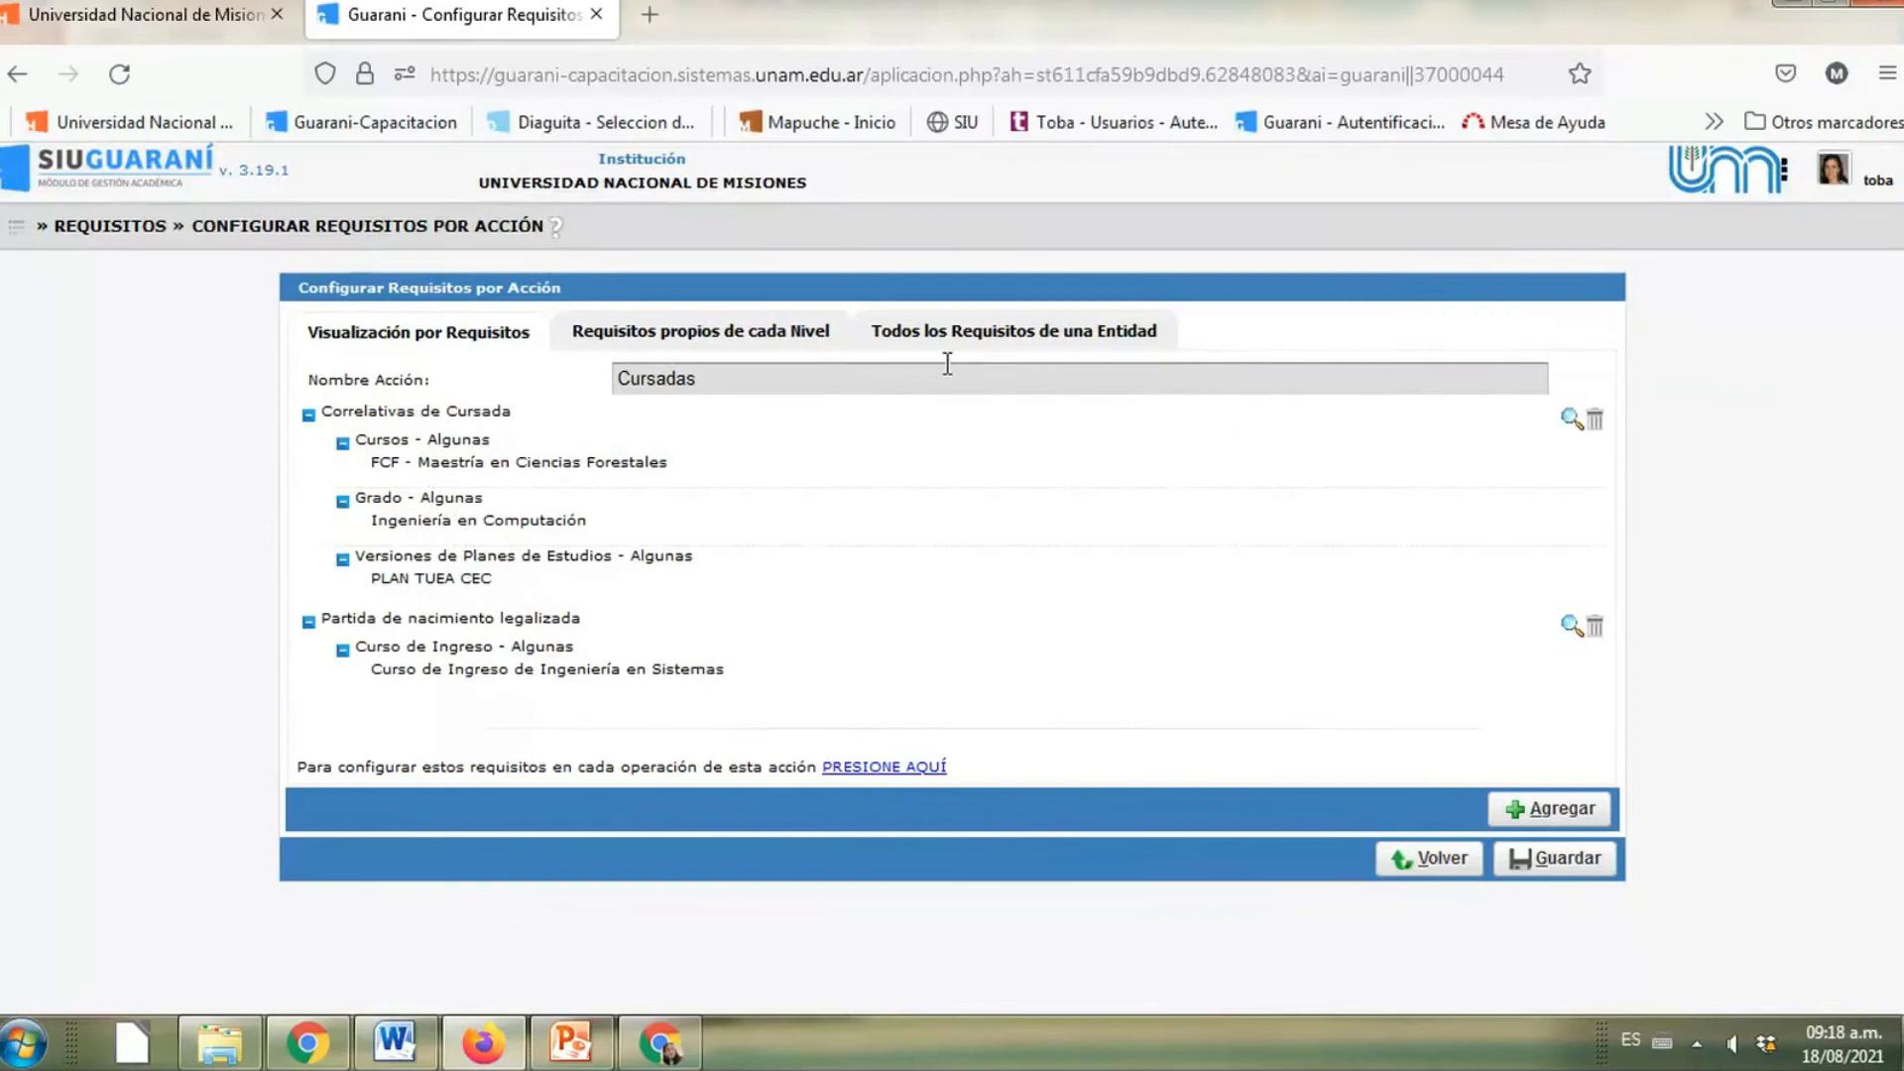
Examine the full list of propuestas for Correlativas de Cursada, including both Equipamiento Agroindustrial tecnicaturas, and confirm the configuration
left_click(1571, 418)
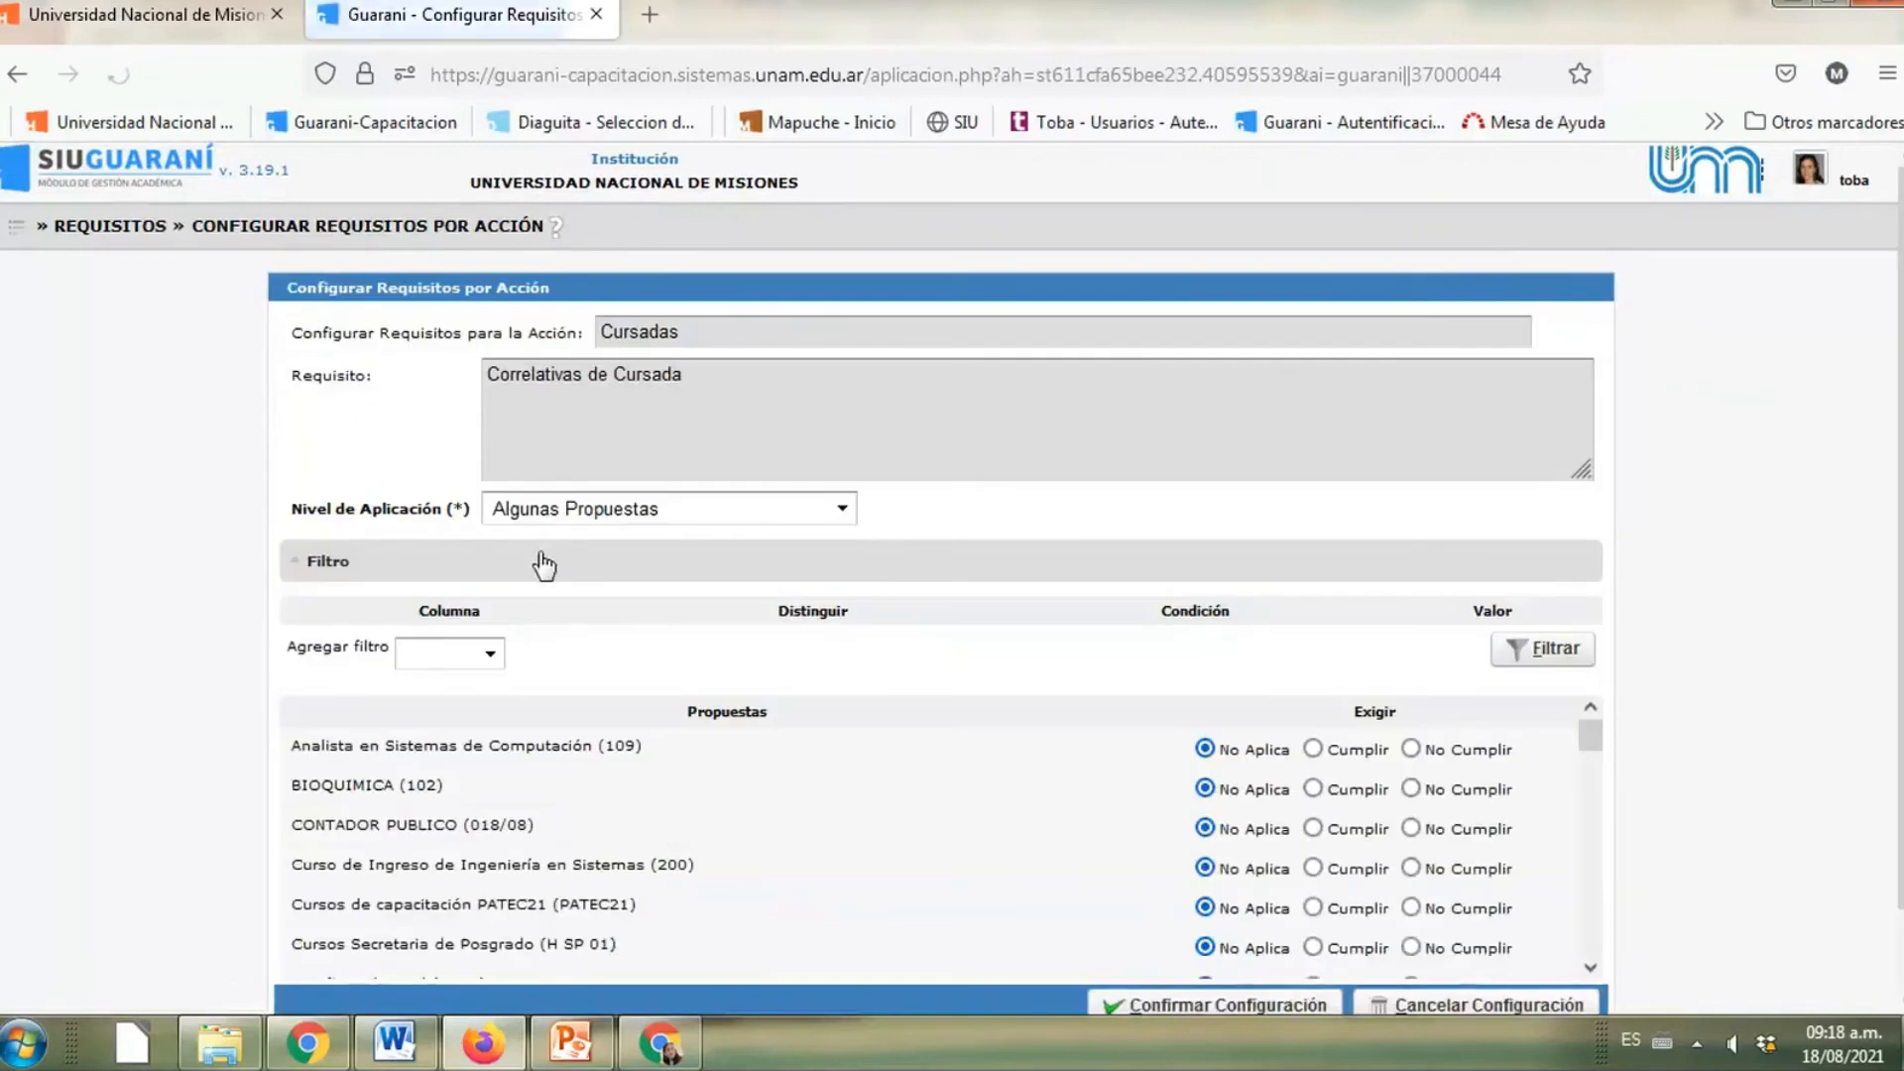
scroll(752, 859, "down", 10)
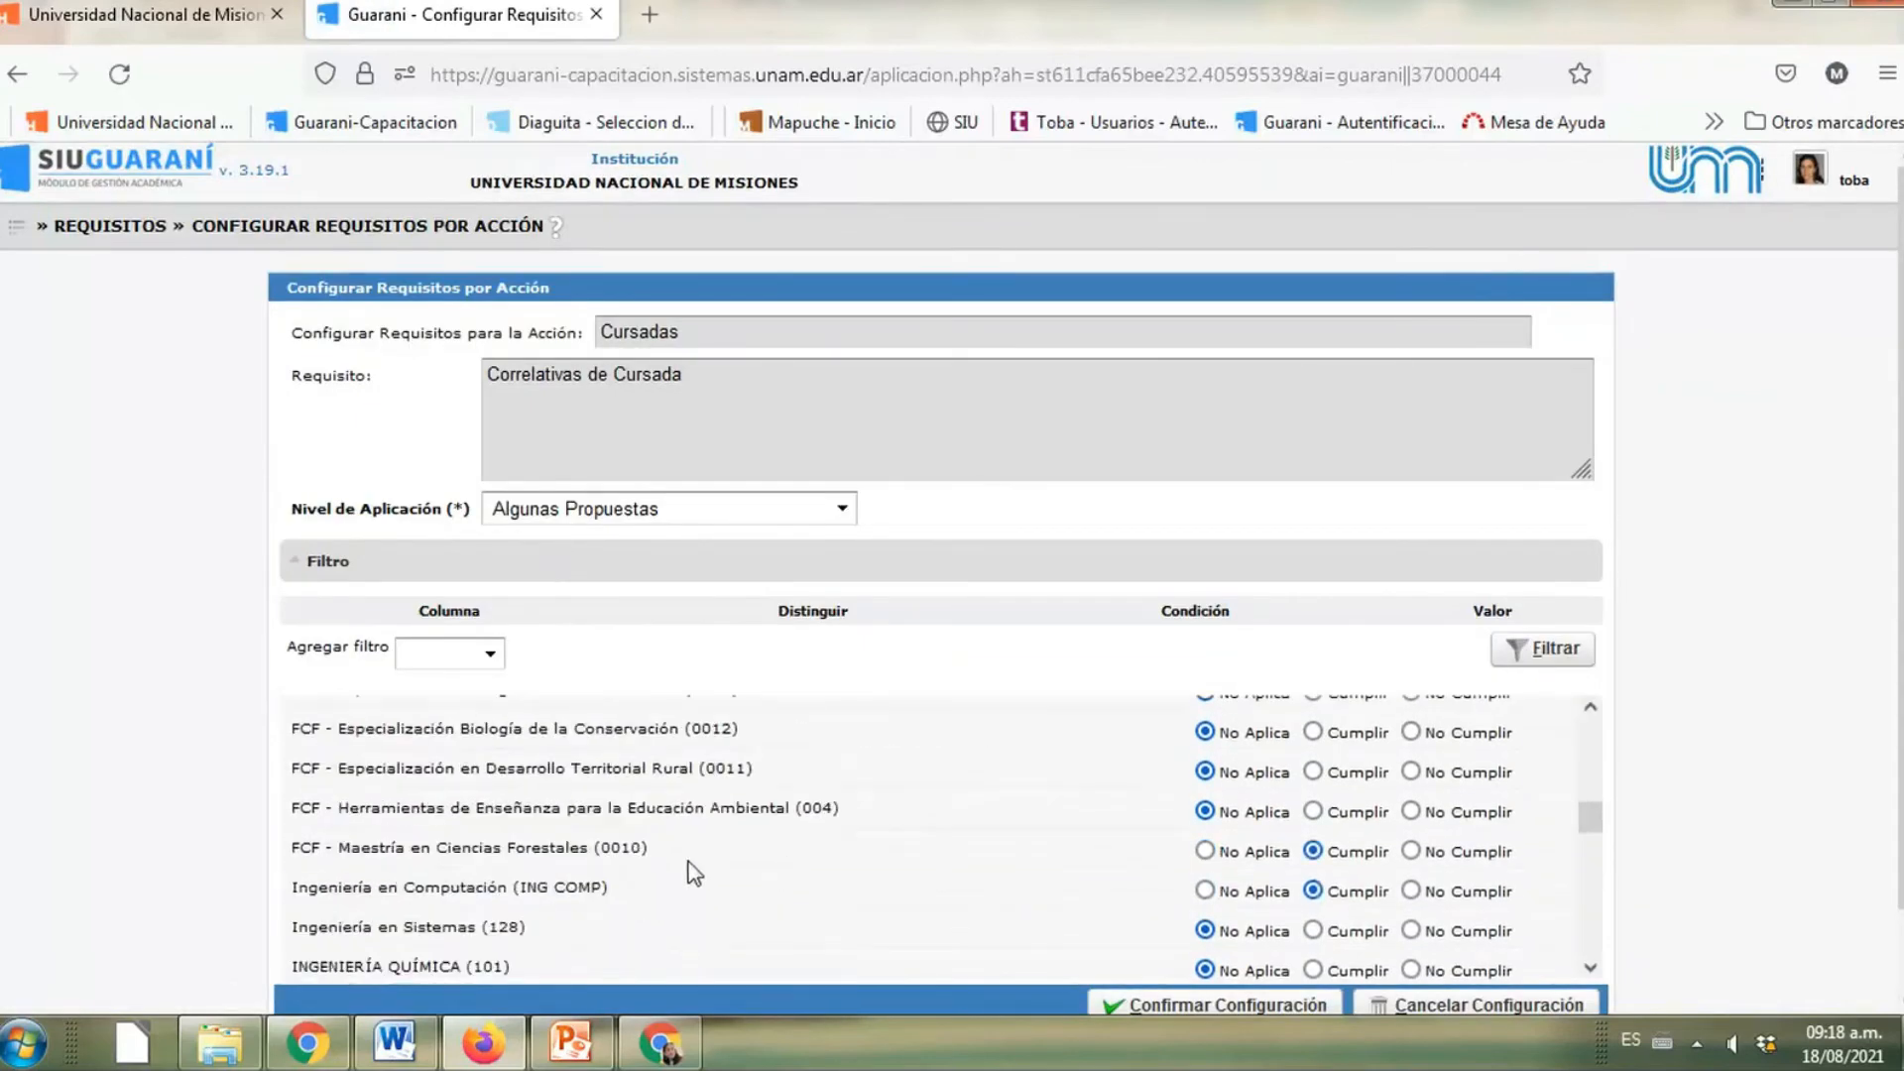
scroll(1280, 893, "down", 5)
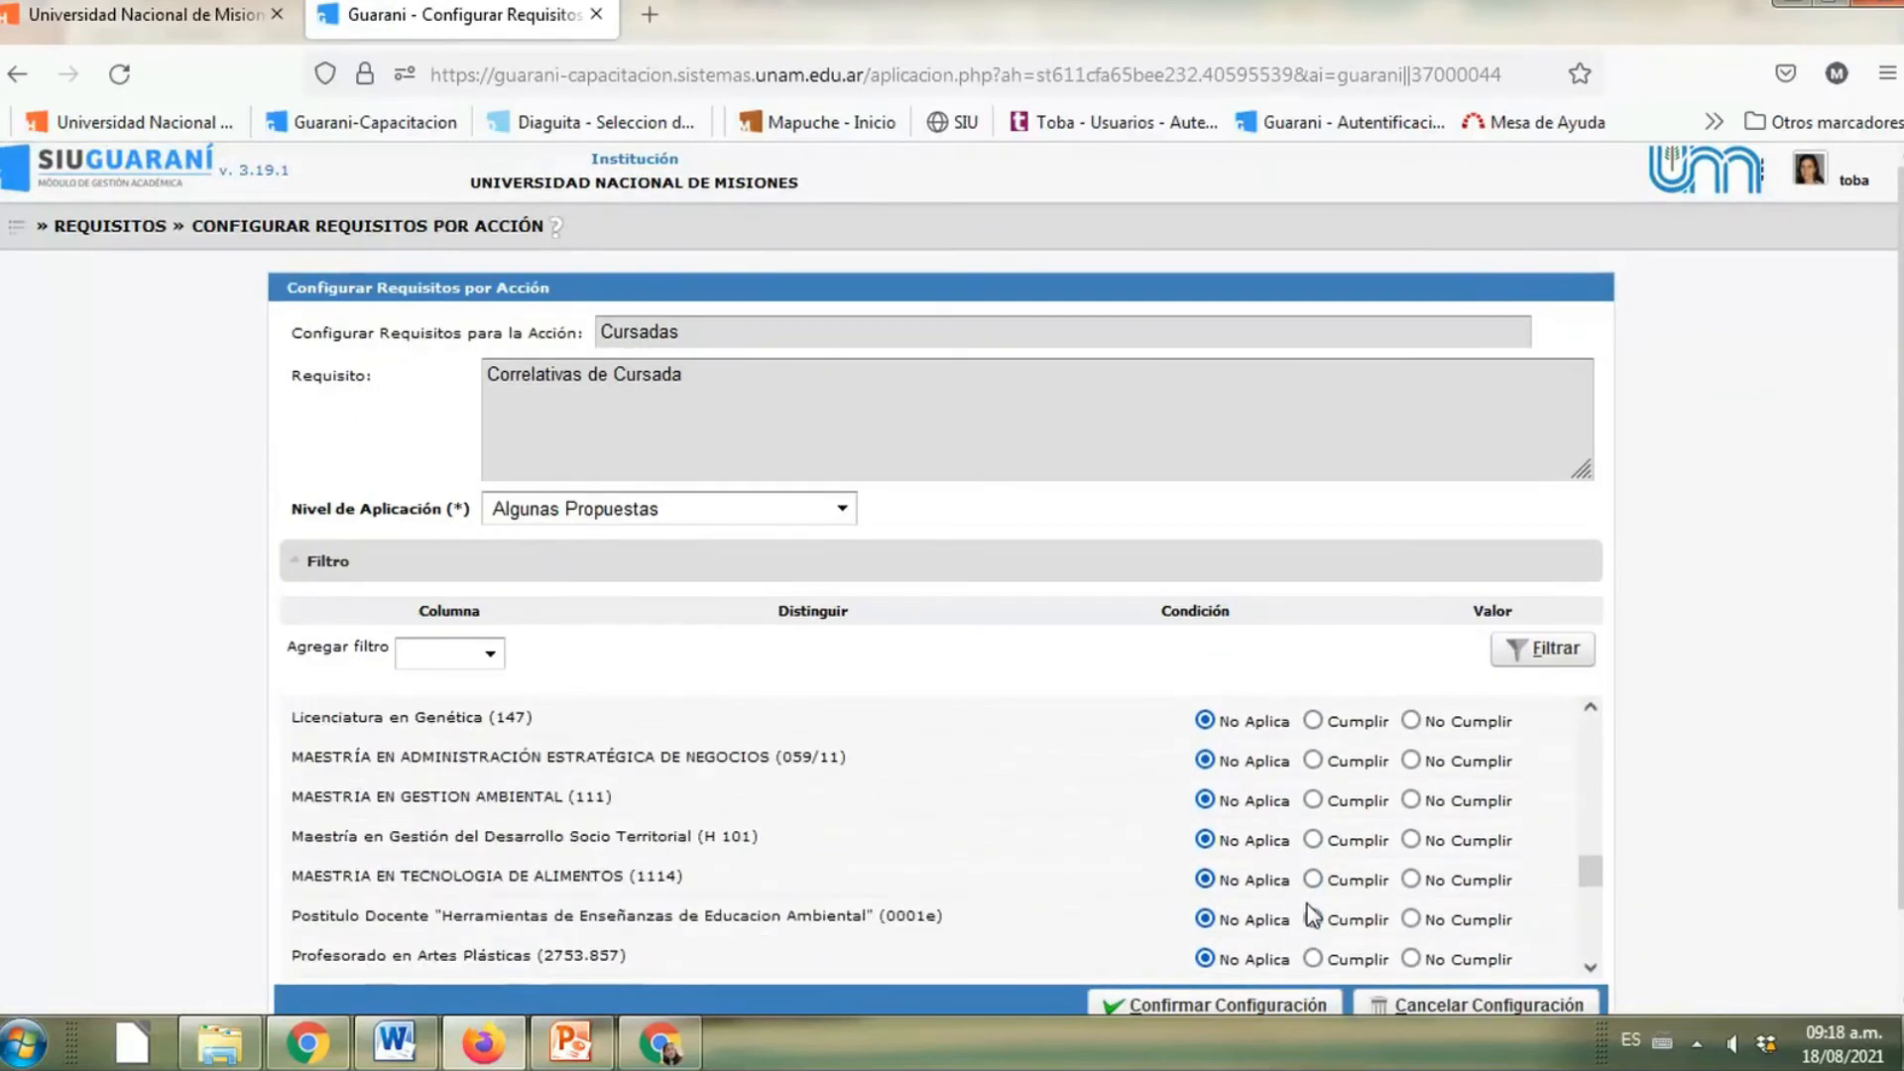
scroll(1316, 915, "down", 10)
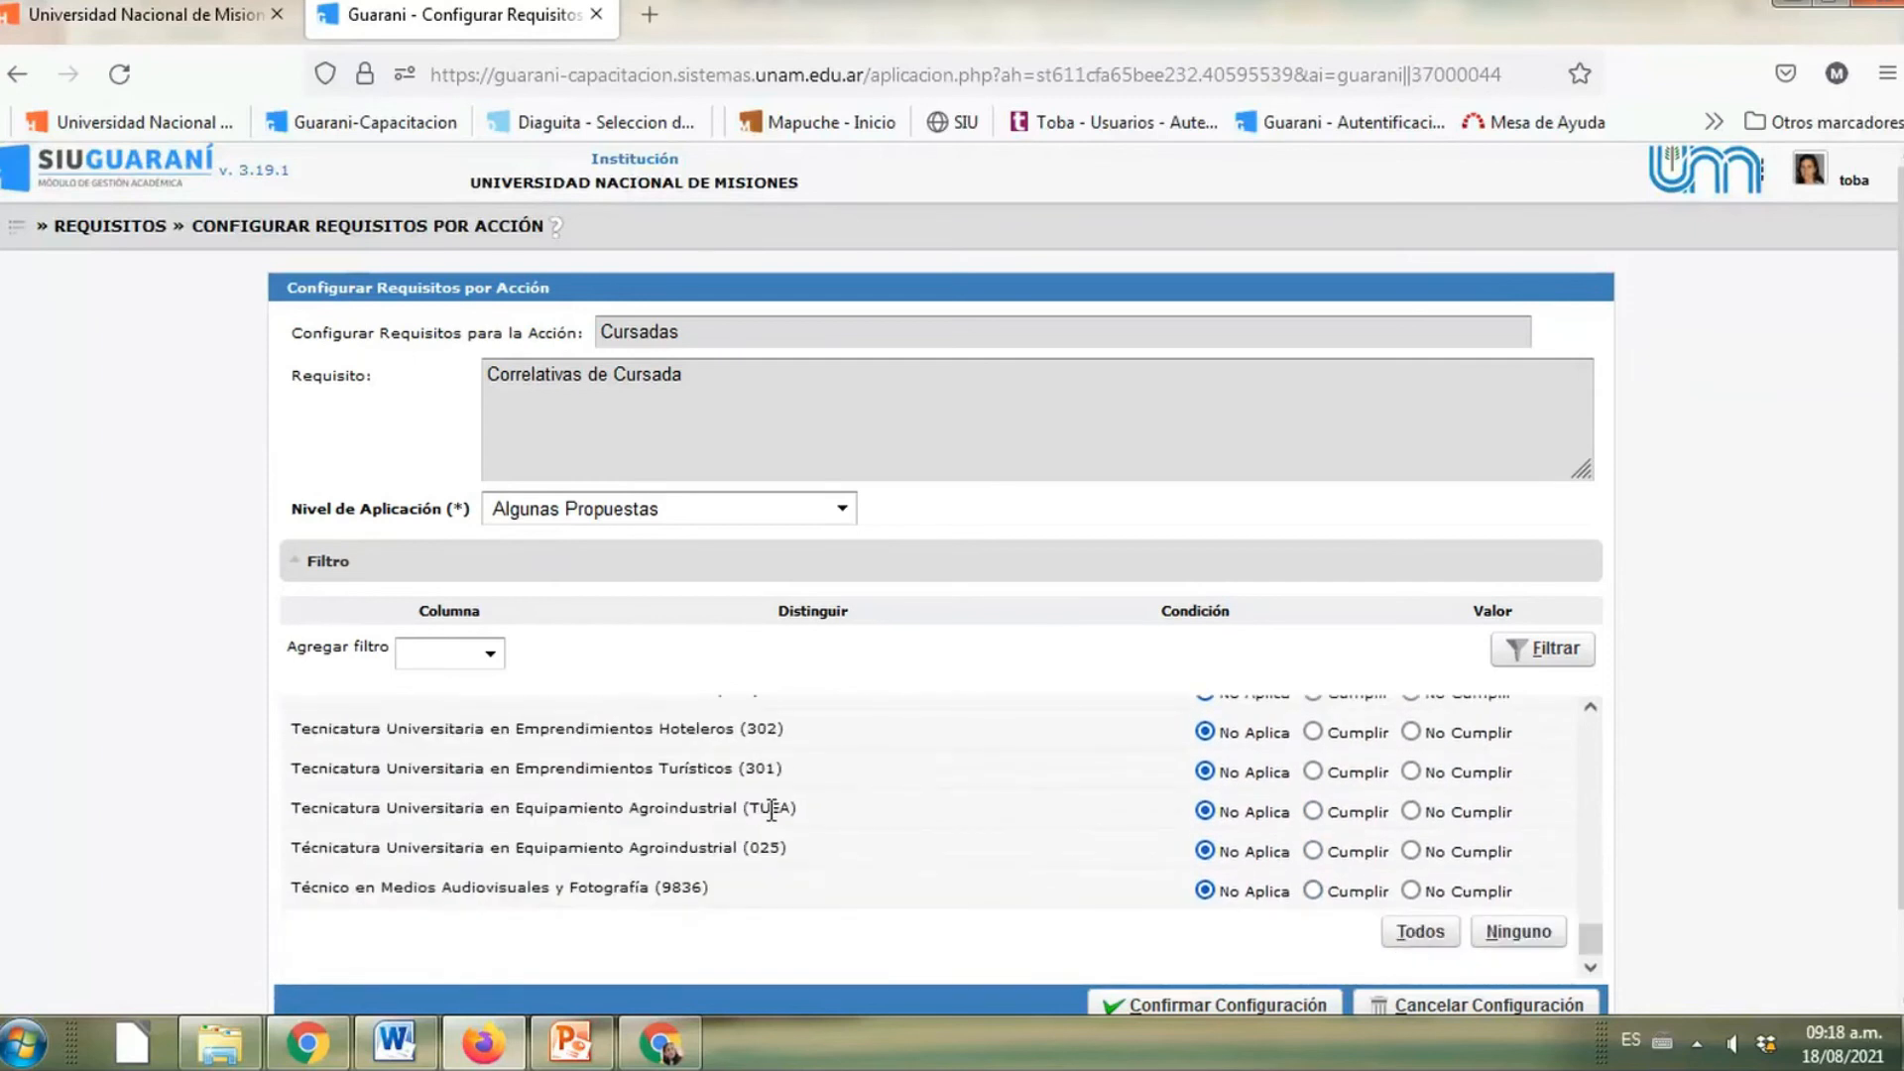
scroll(1382, 816, "up", 10)
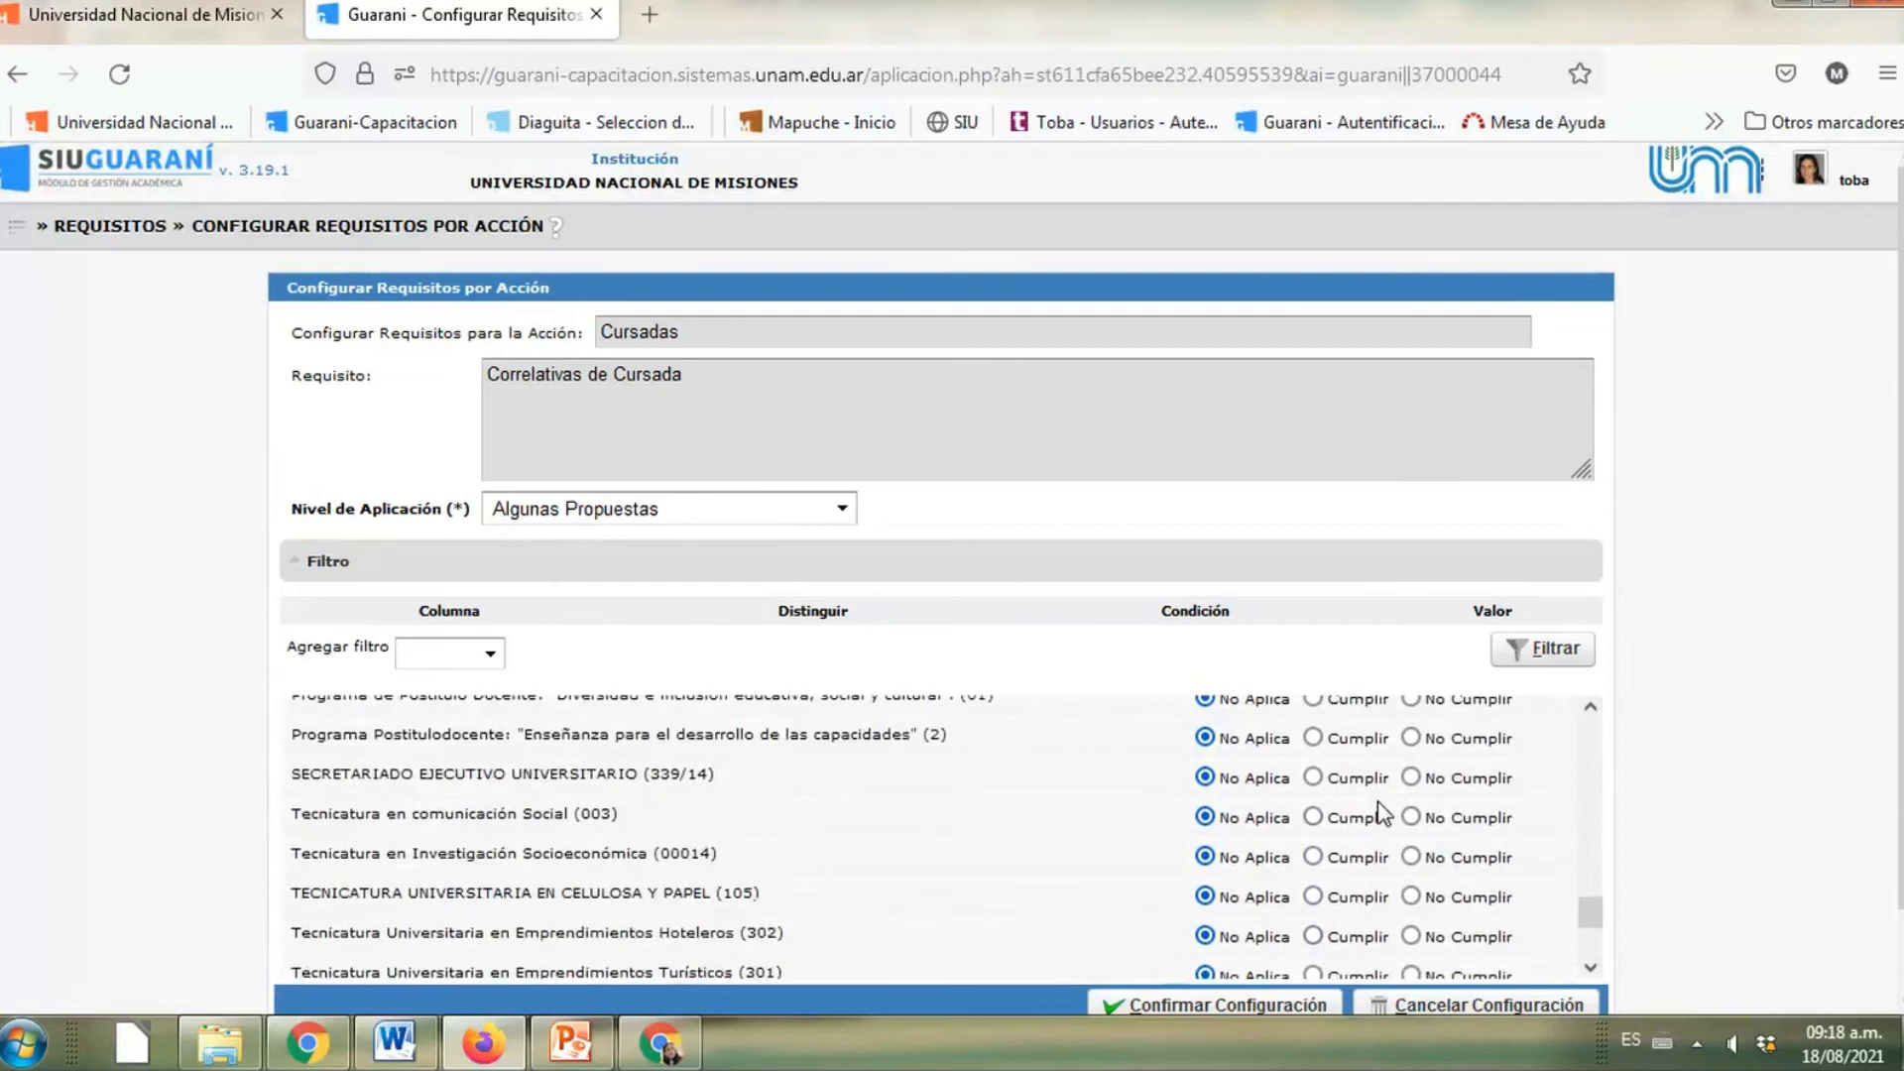
scroll(1382, 815, "down", 2)
scroll(1326, 770, "up", 10)
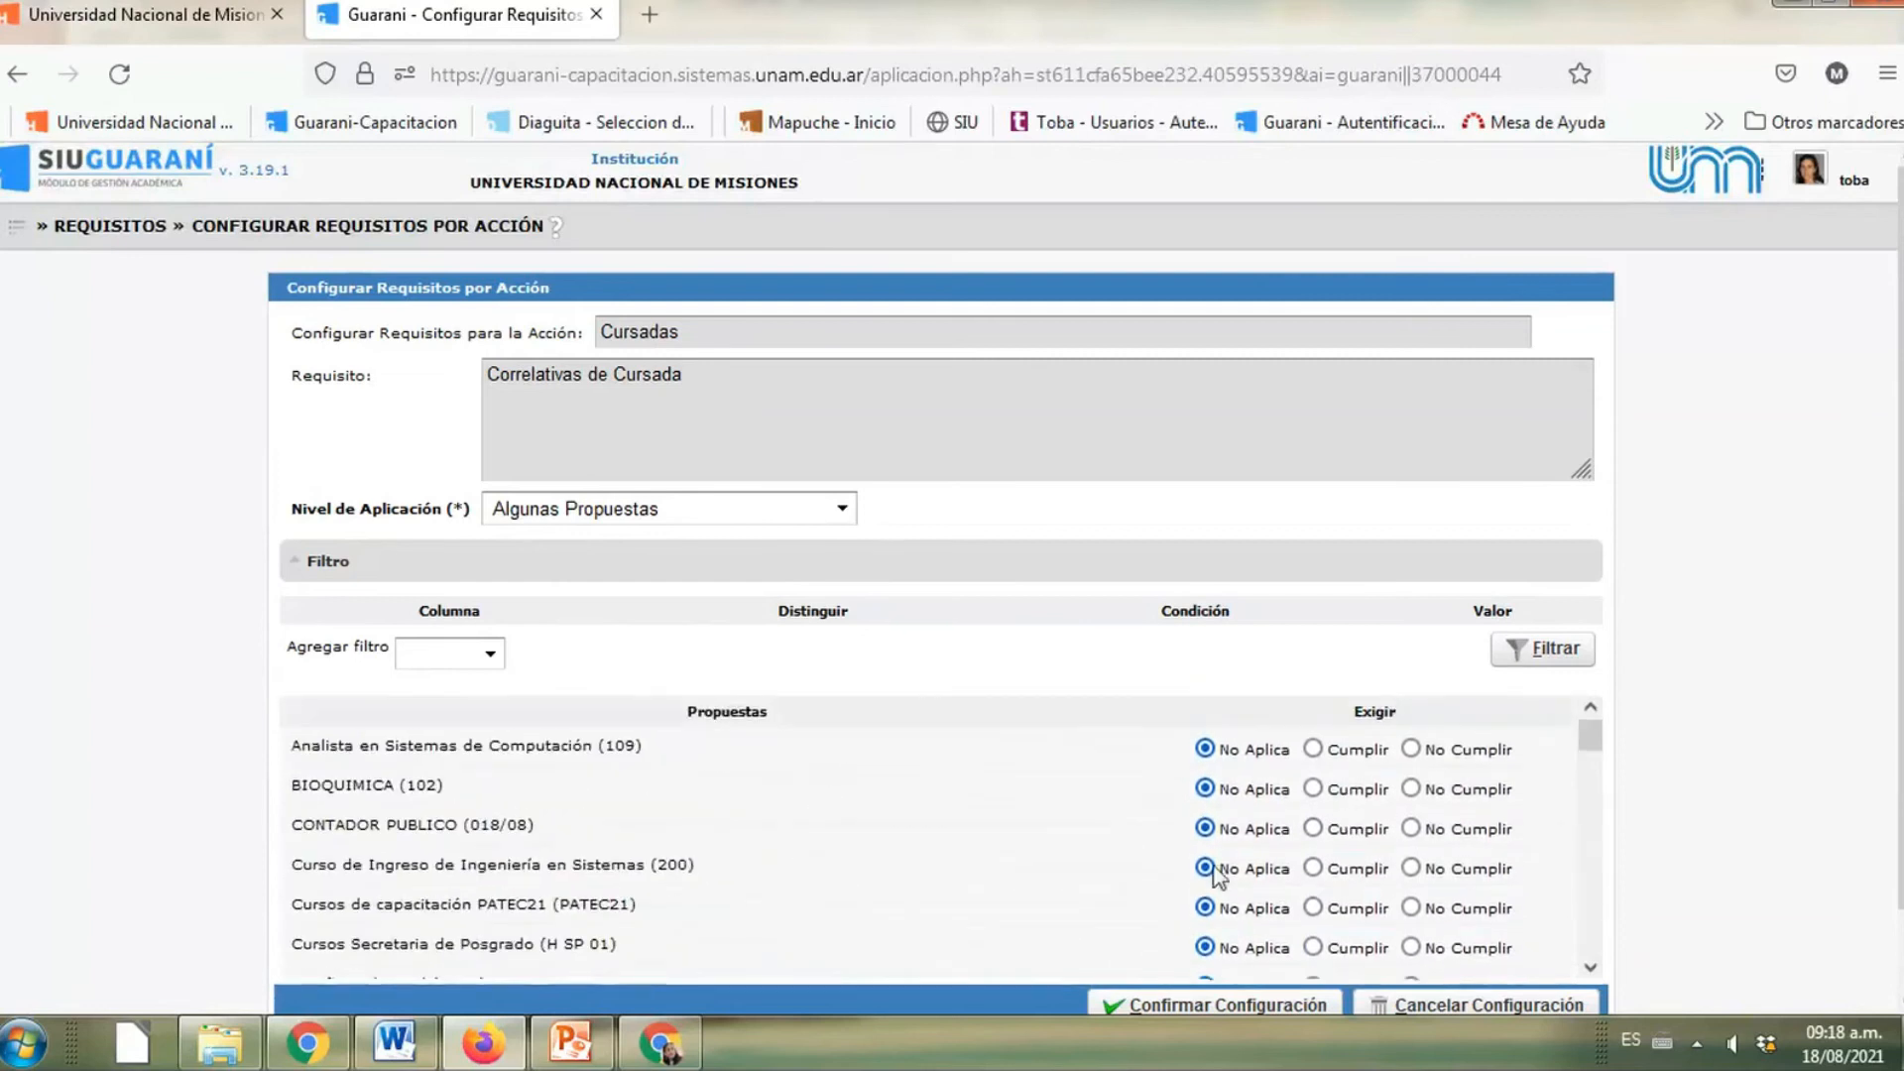
left_click(1278, 1007)
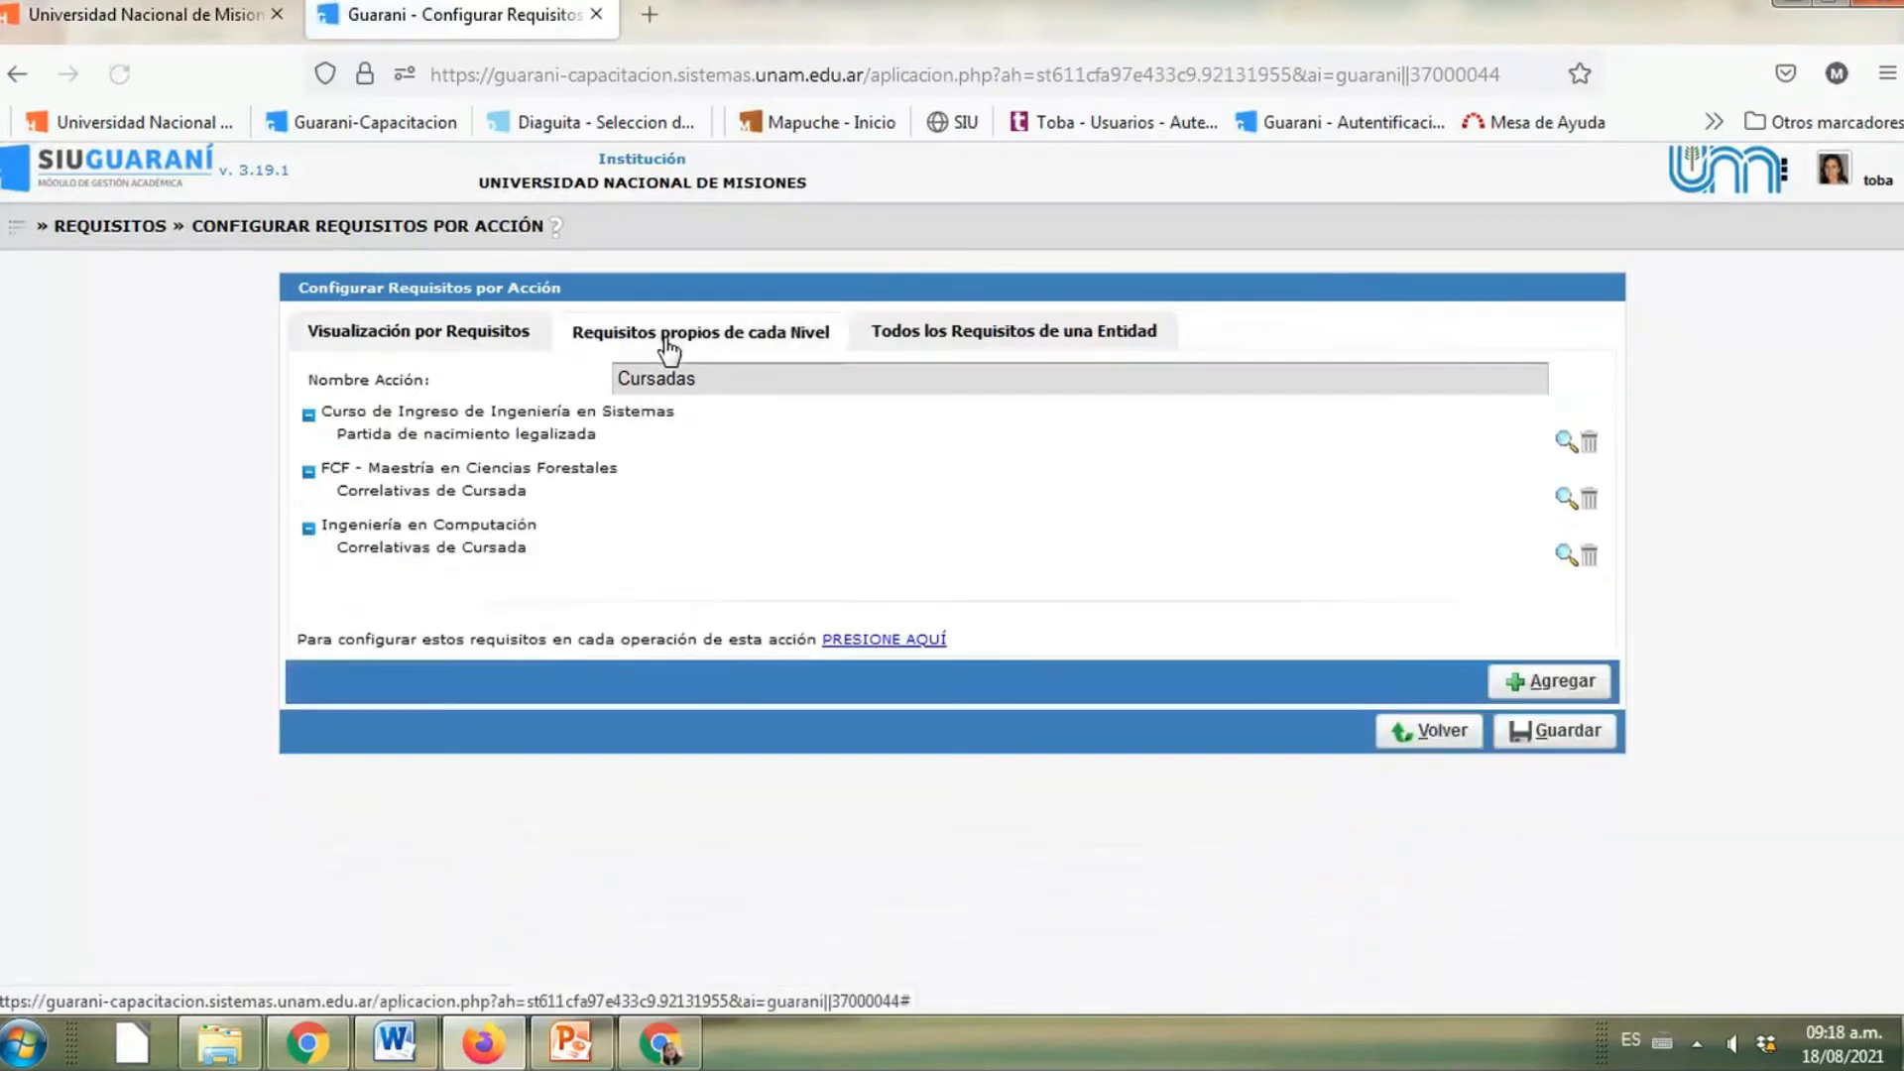
Review the requirements of each level for Cursadas, return to the view by requirement and exit without saving
left_click(954, 335)
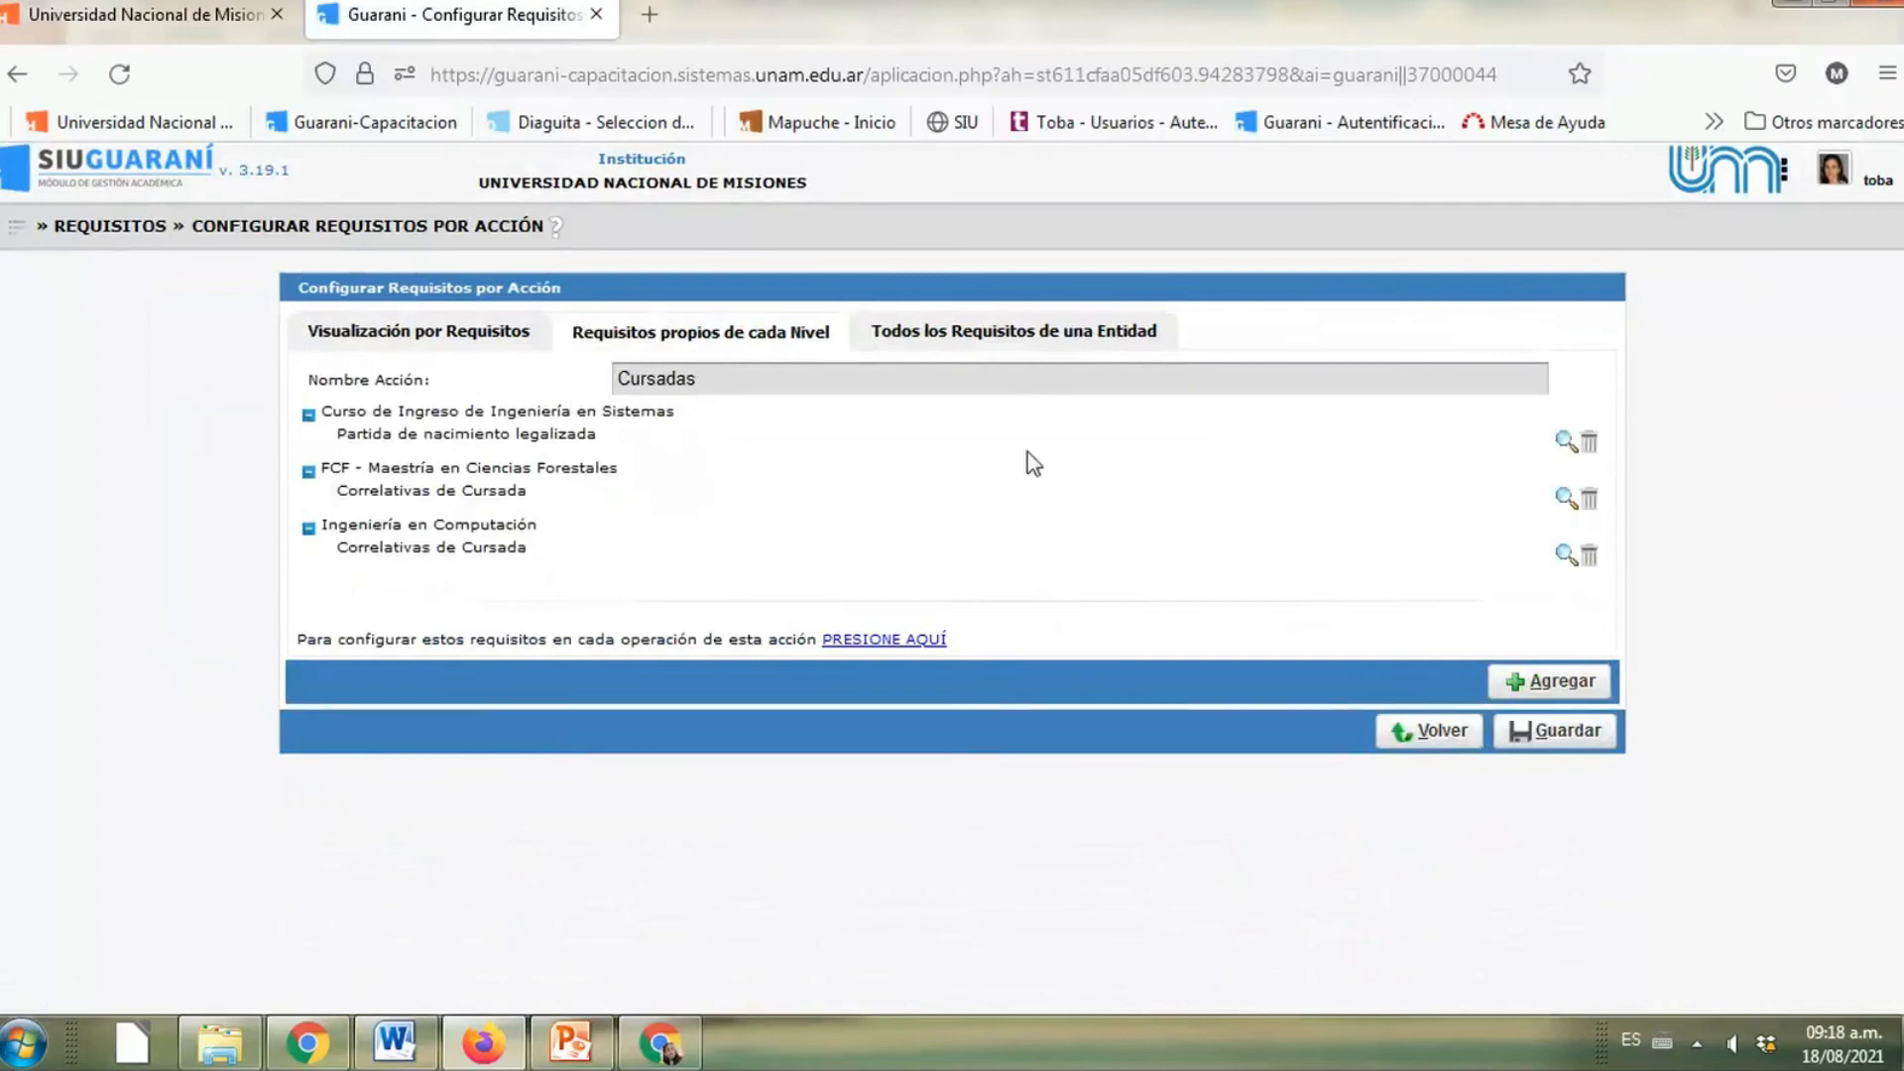
left_click(502, 331)
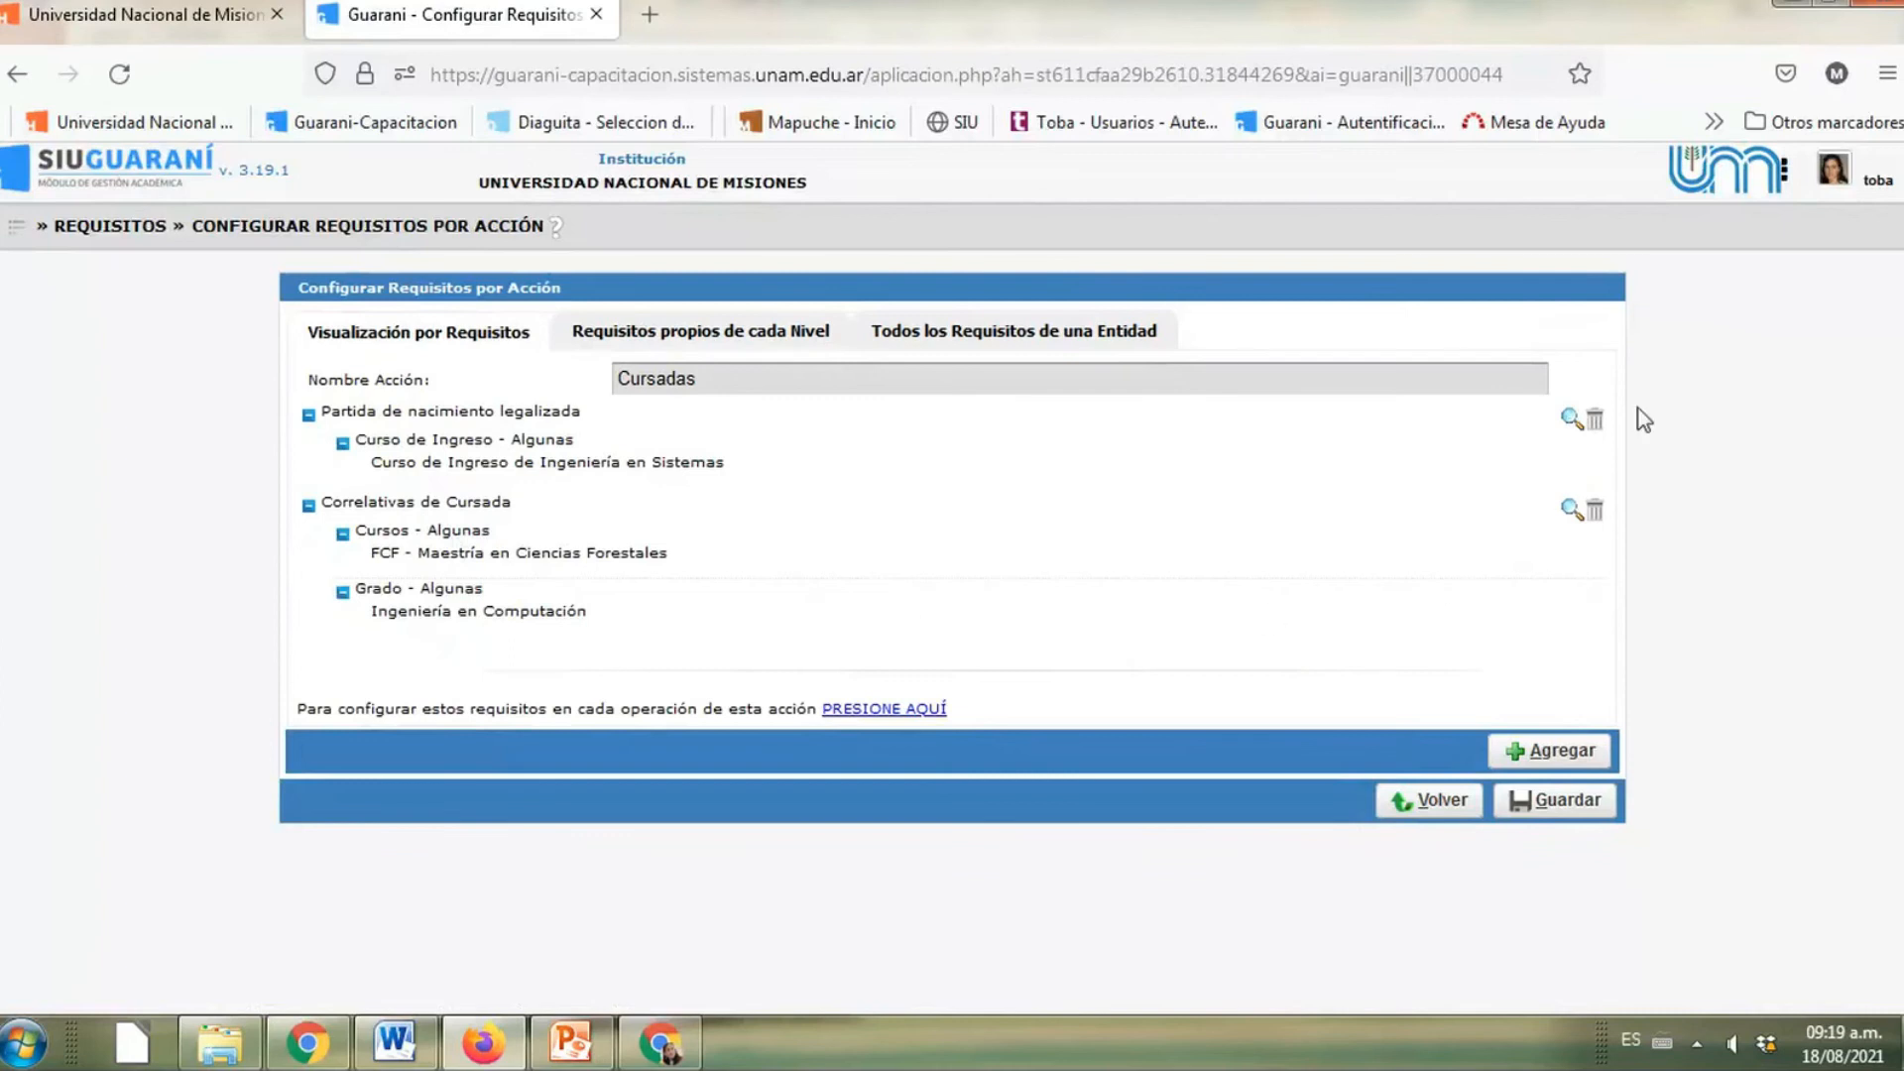
left_click(1440, 807)
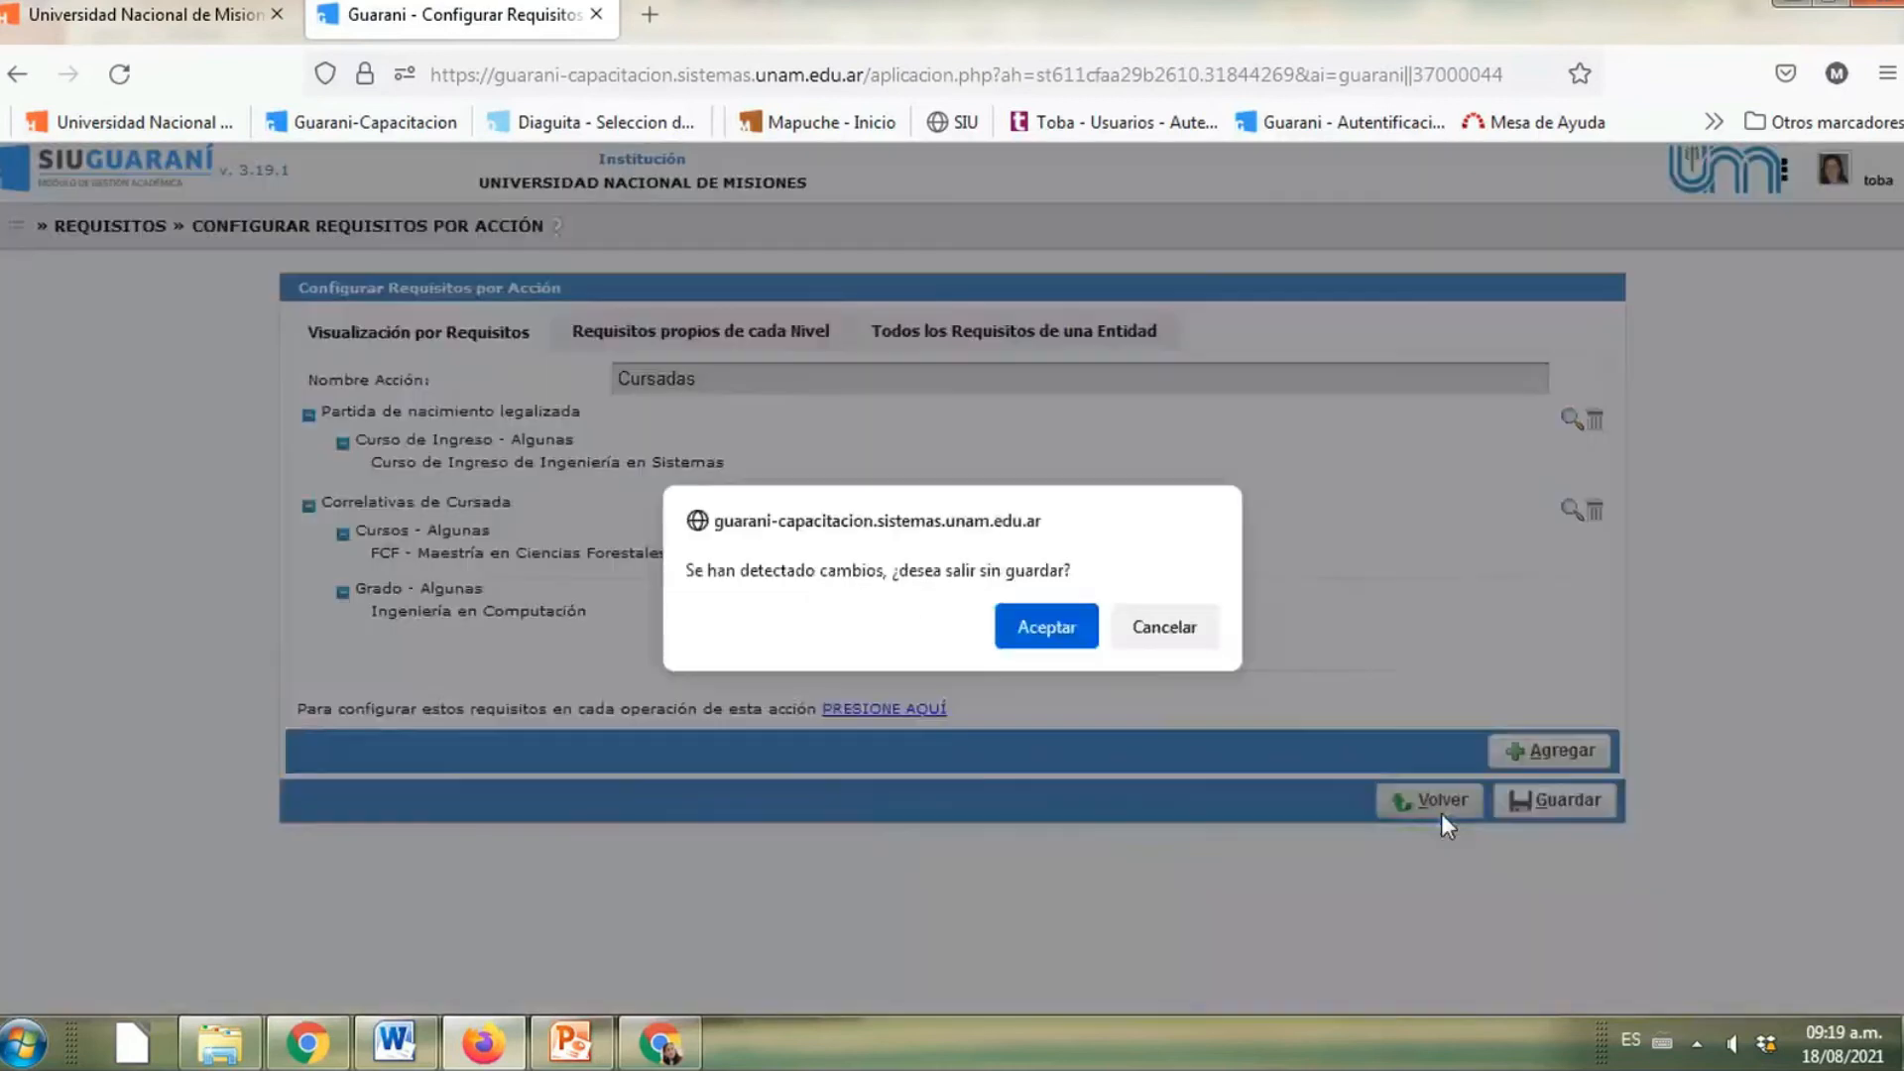
left_click(1064, 633)
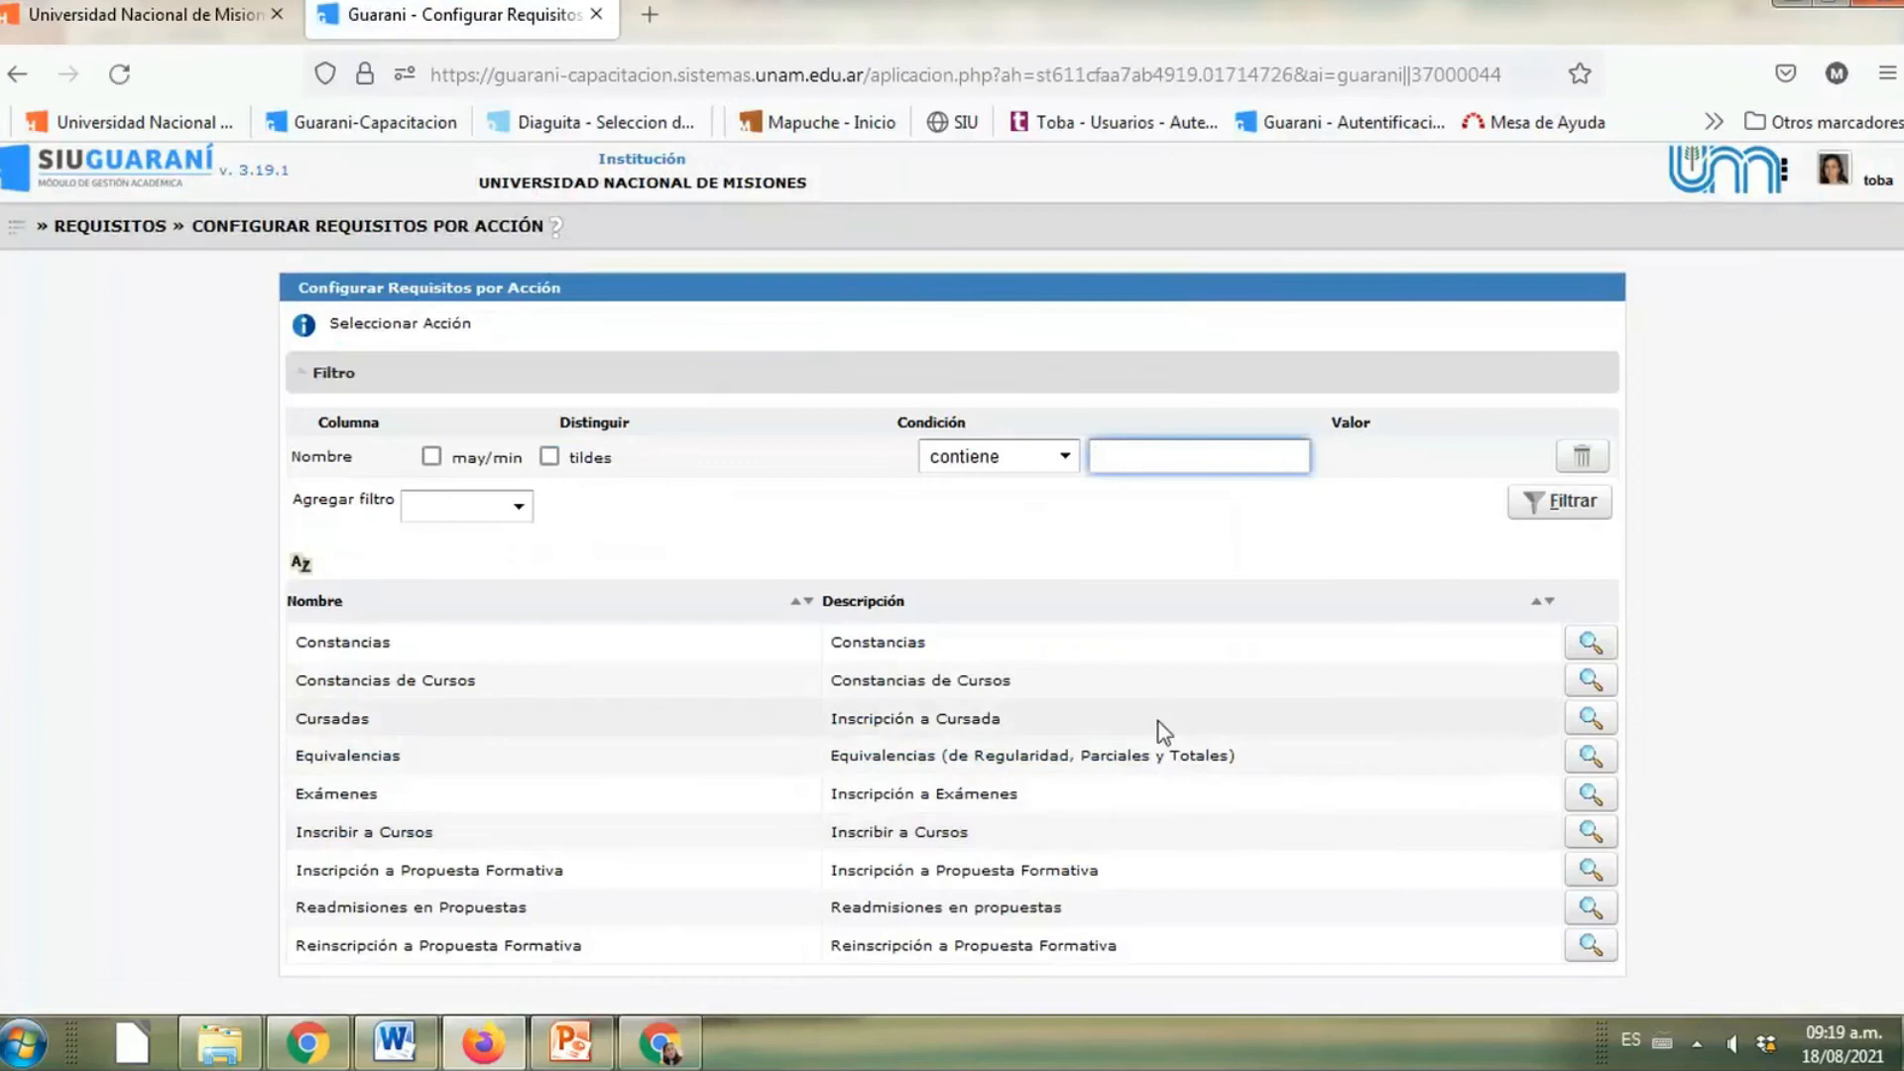
Set Correlativas de Cursada to Cumplir for the Equipamiento Agroindustrial tecnicaturas TUEA and 025 in the Cursadas action, confirm and save
left_click(1591, 717)
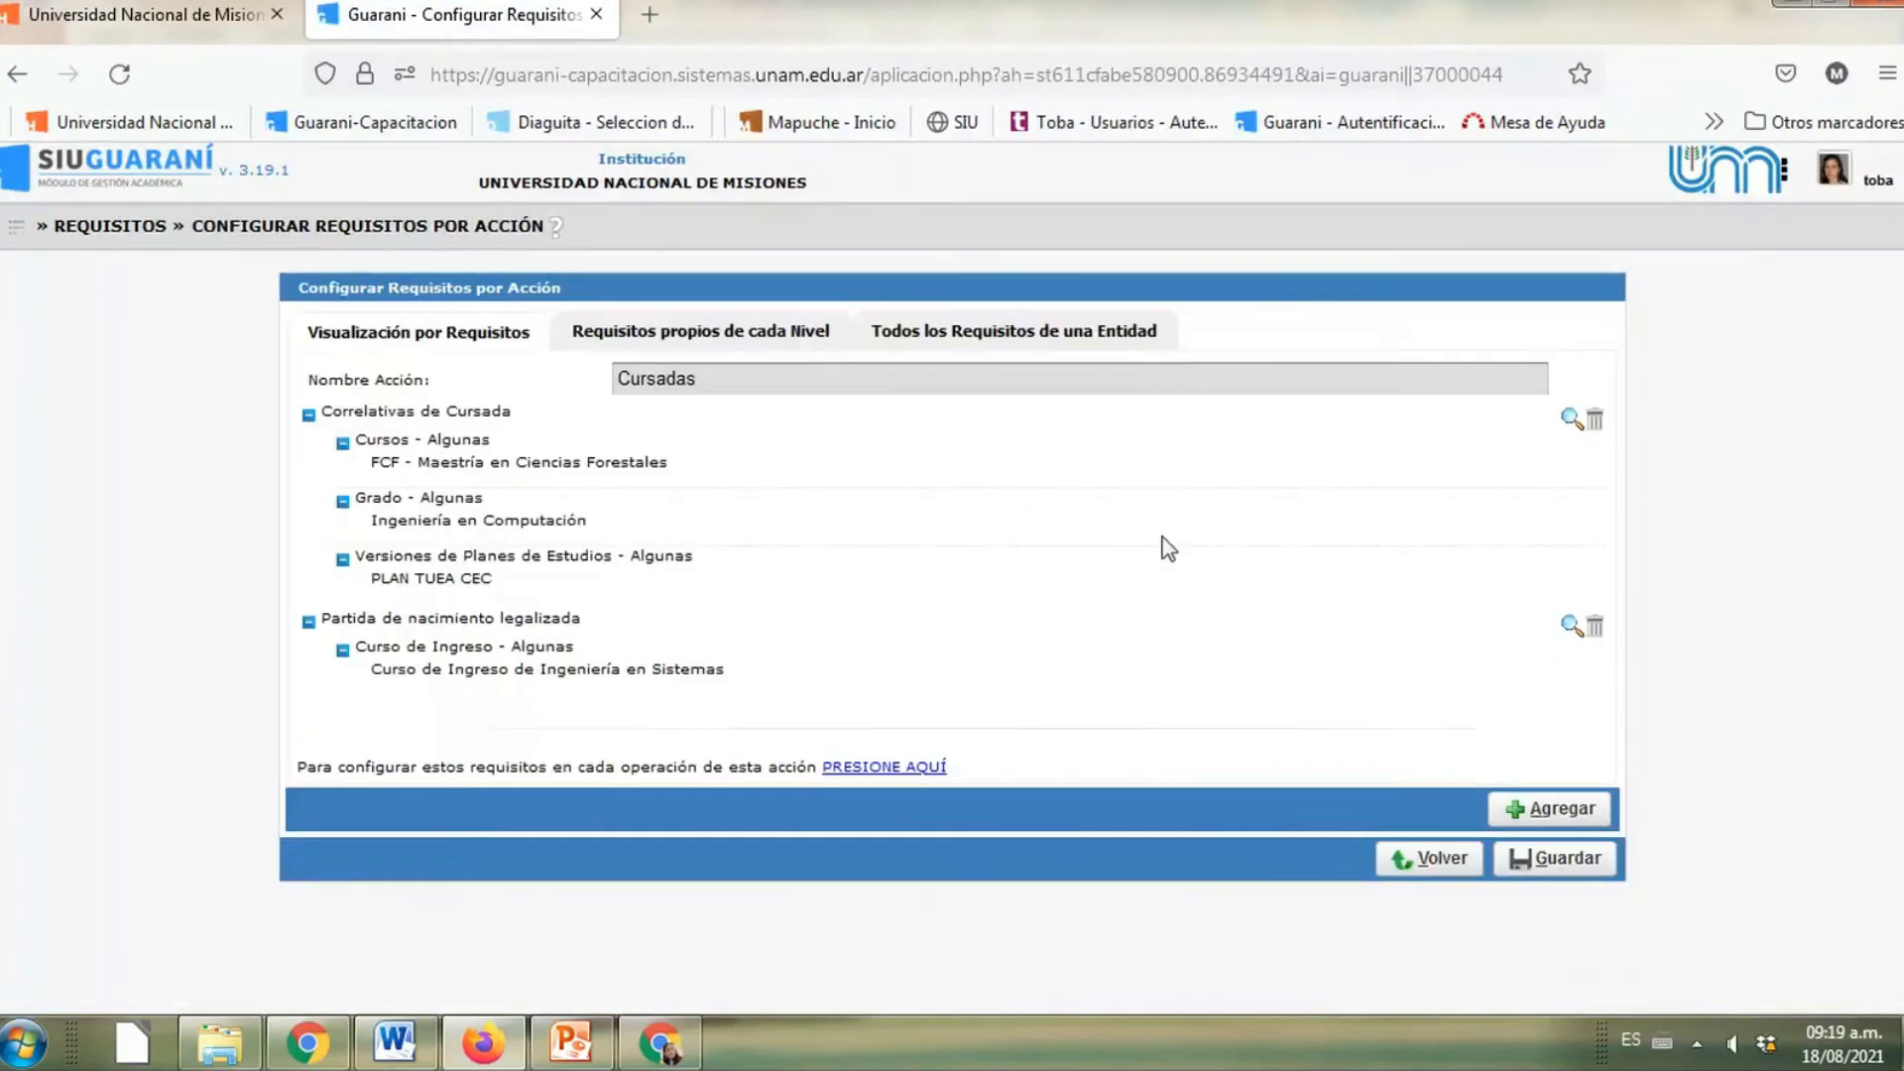
left_click(1570, 422)
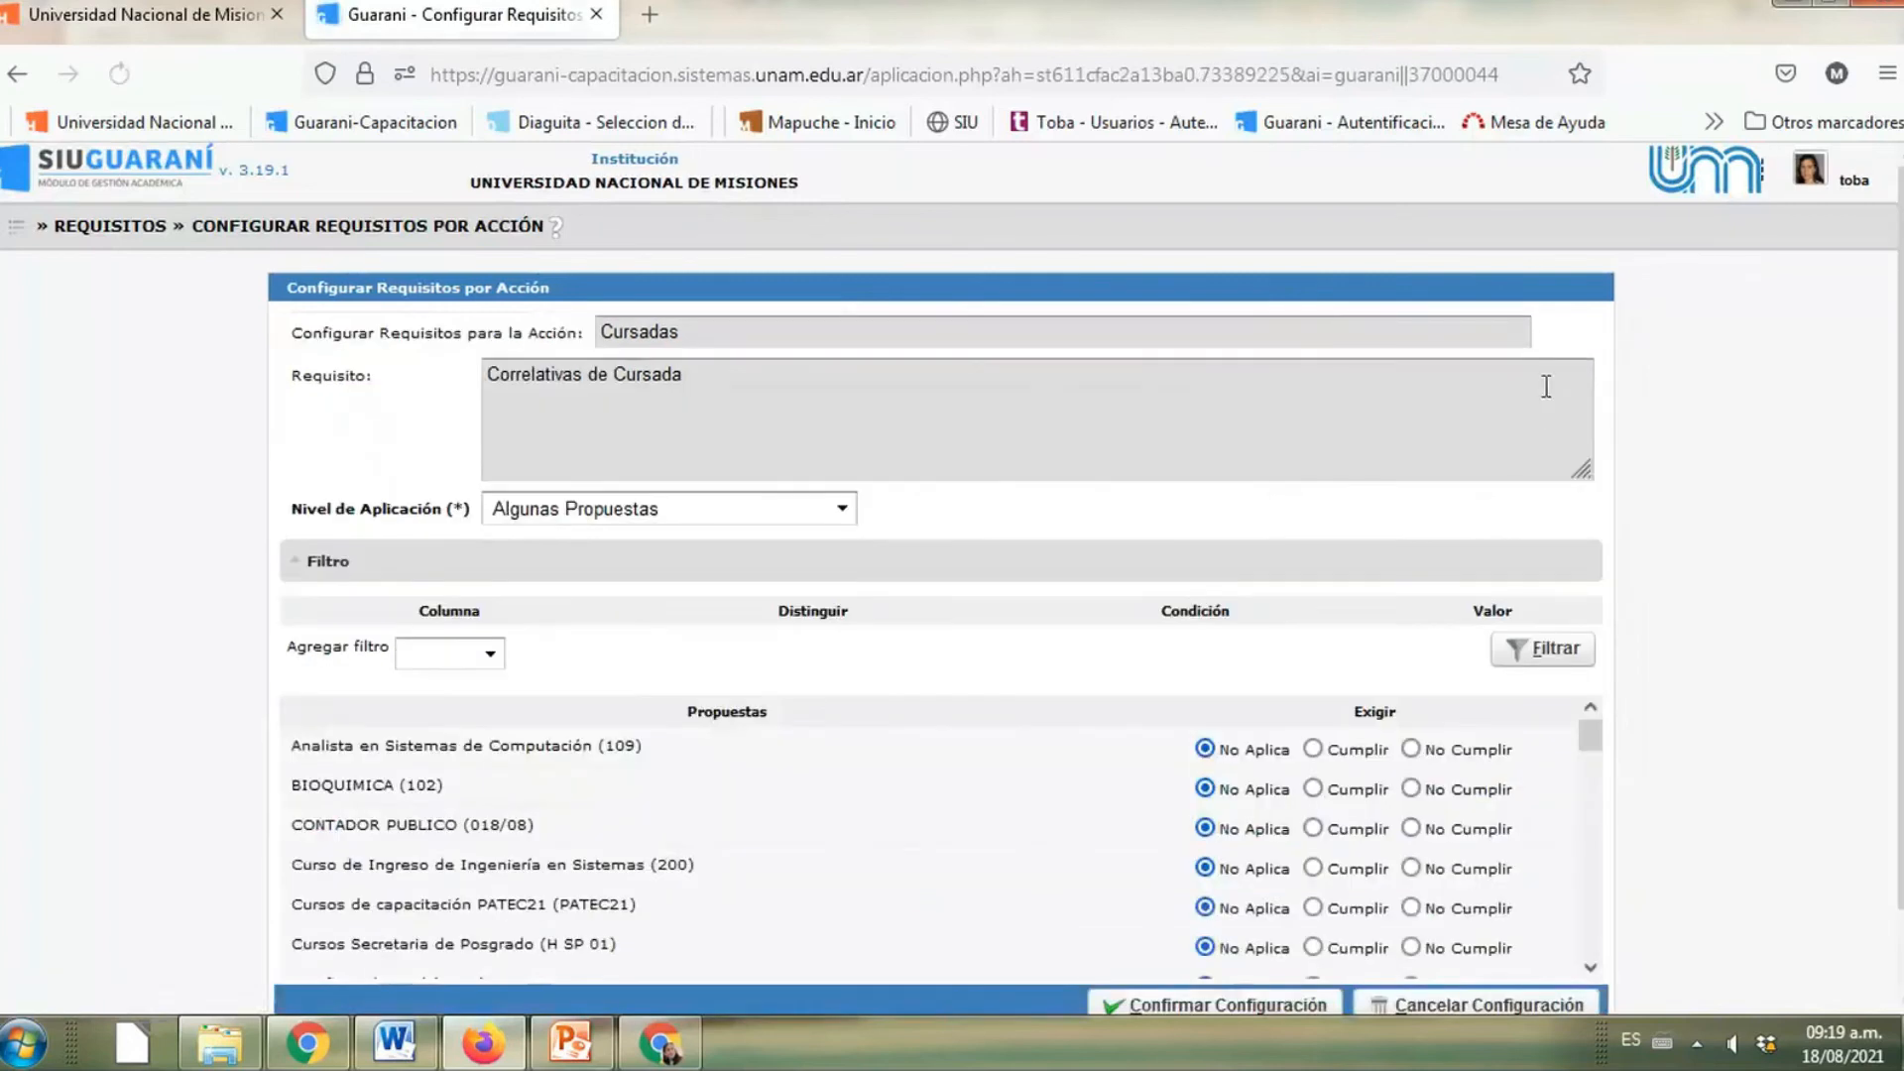
scroll(784, 585, "down", 1)
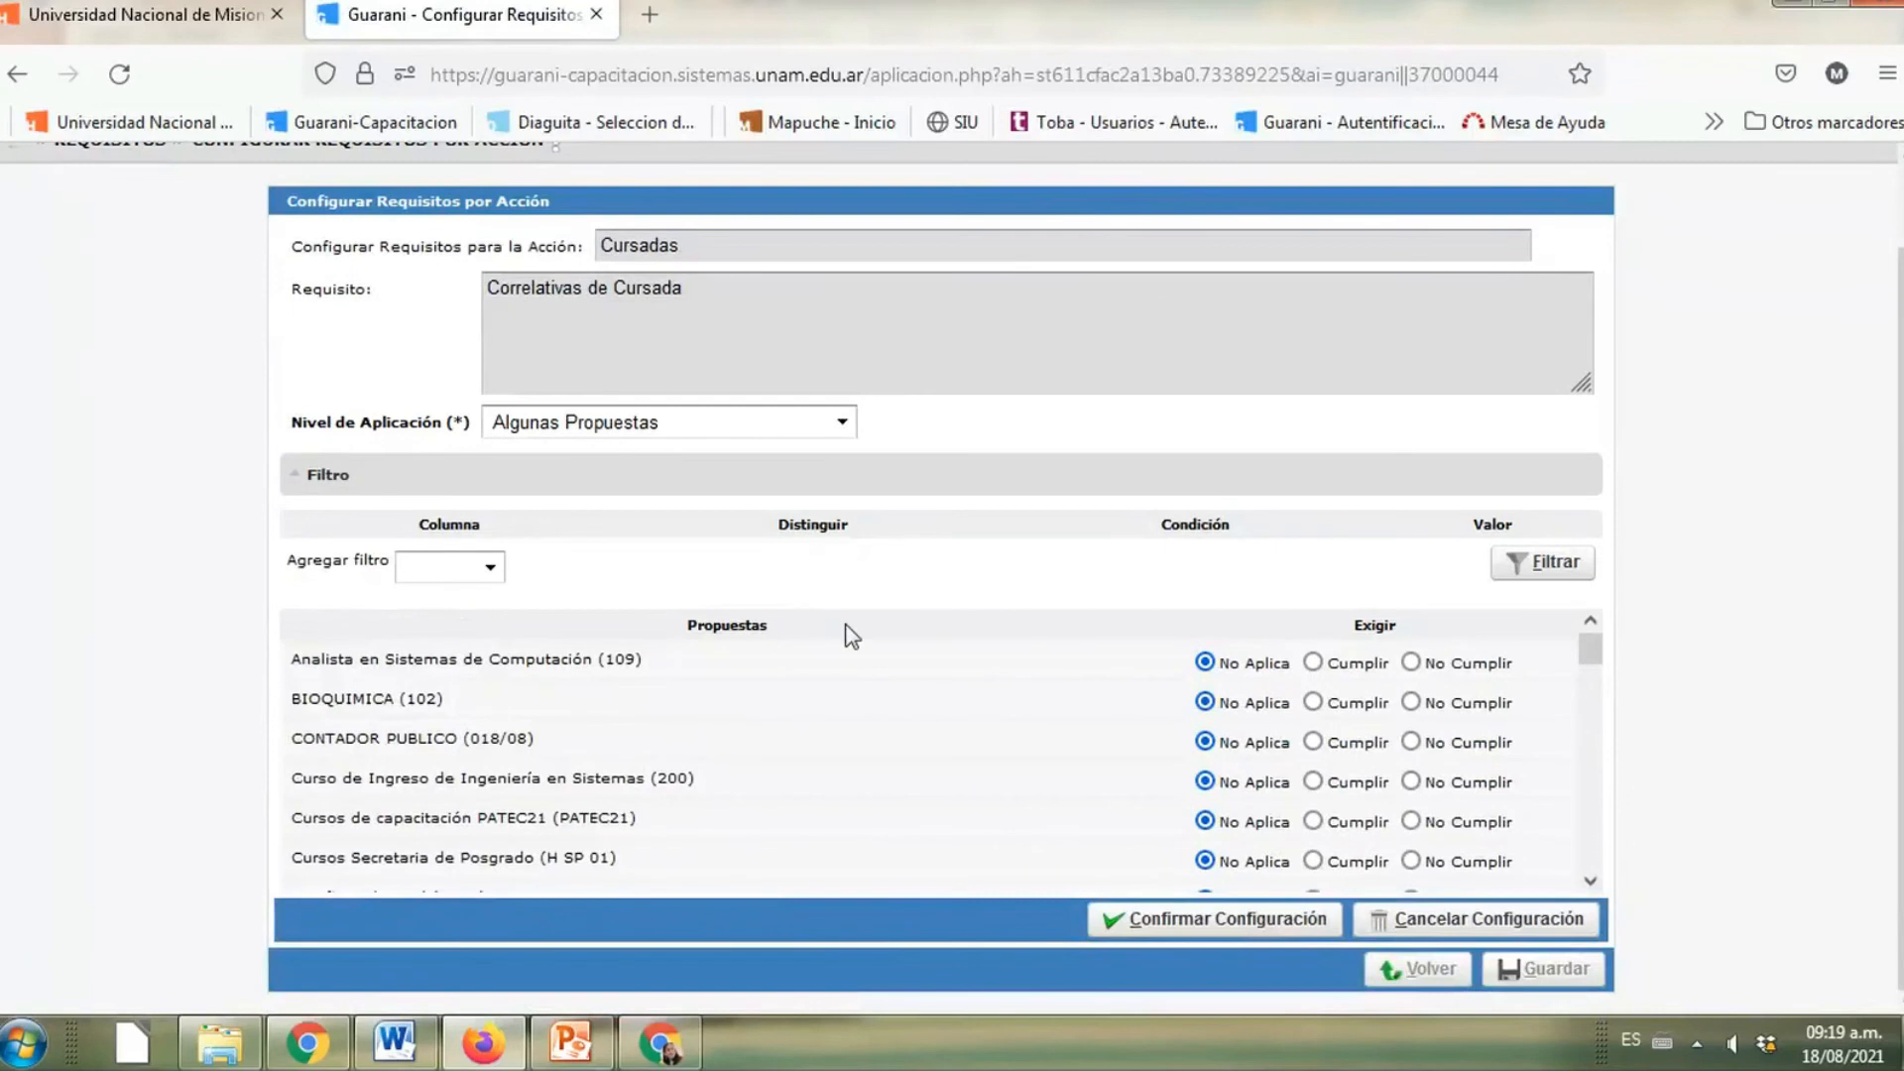
scroll(929, 729, "down", 5)
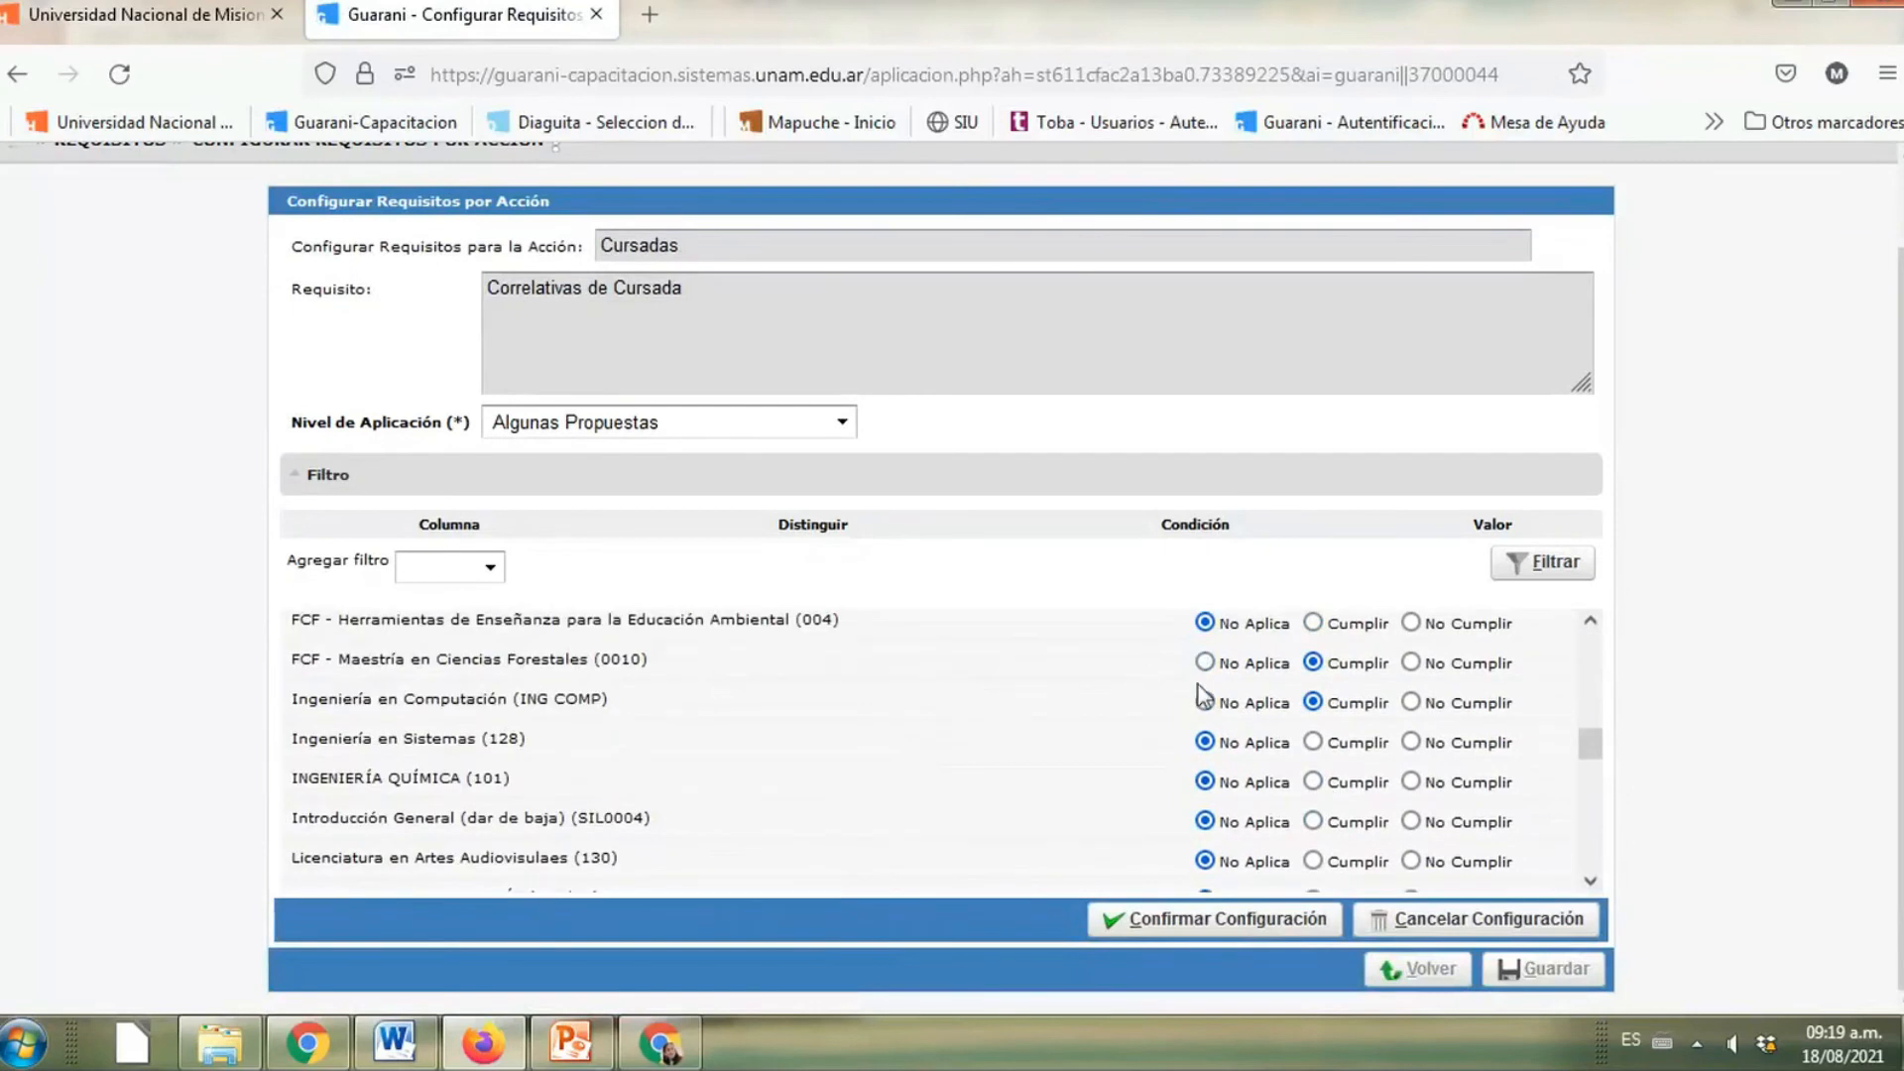
scroll(1283, 709, "down", 15)
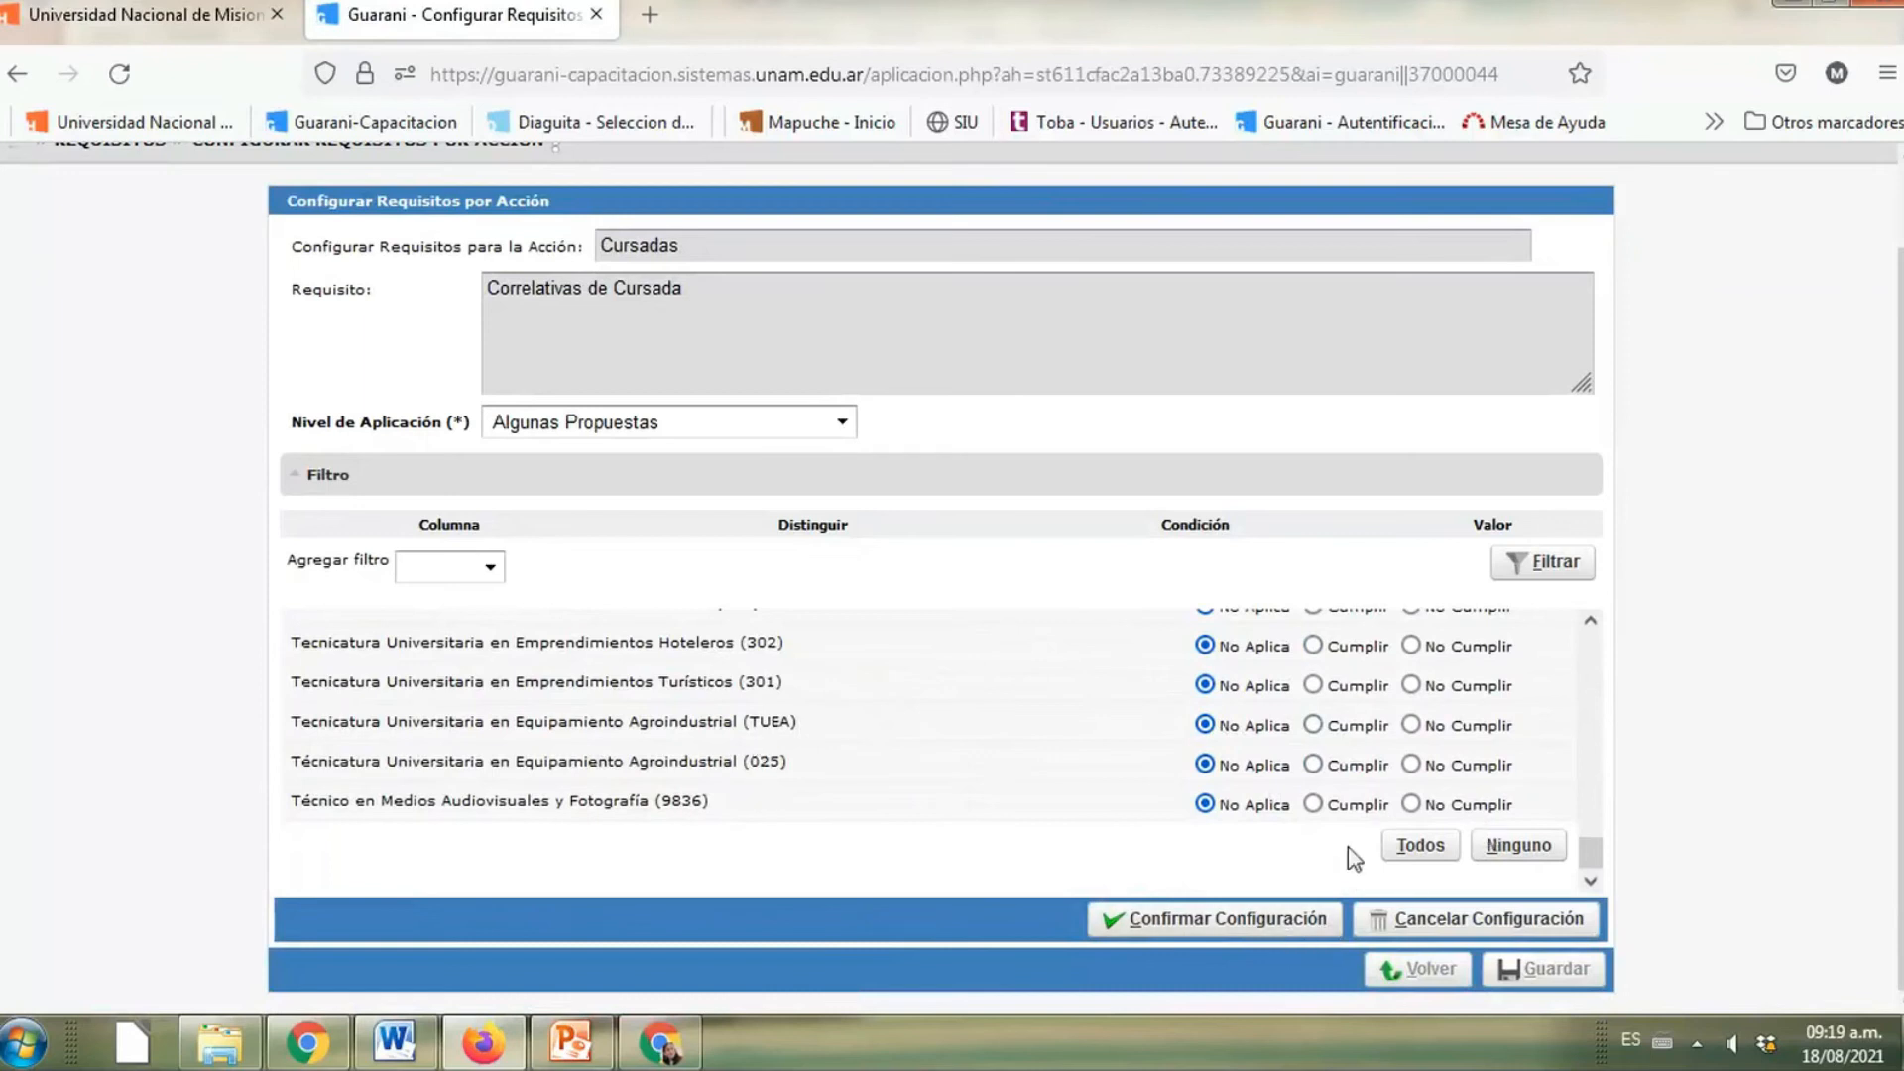
left_click(1313, 725)
left_click(1313, 765)
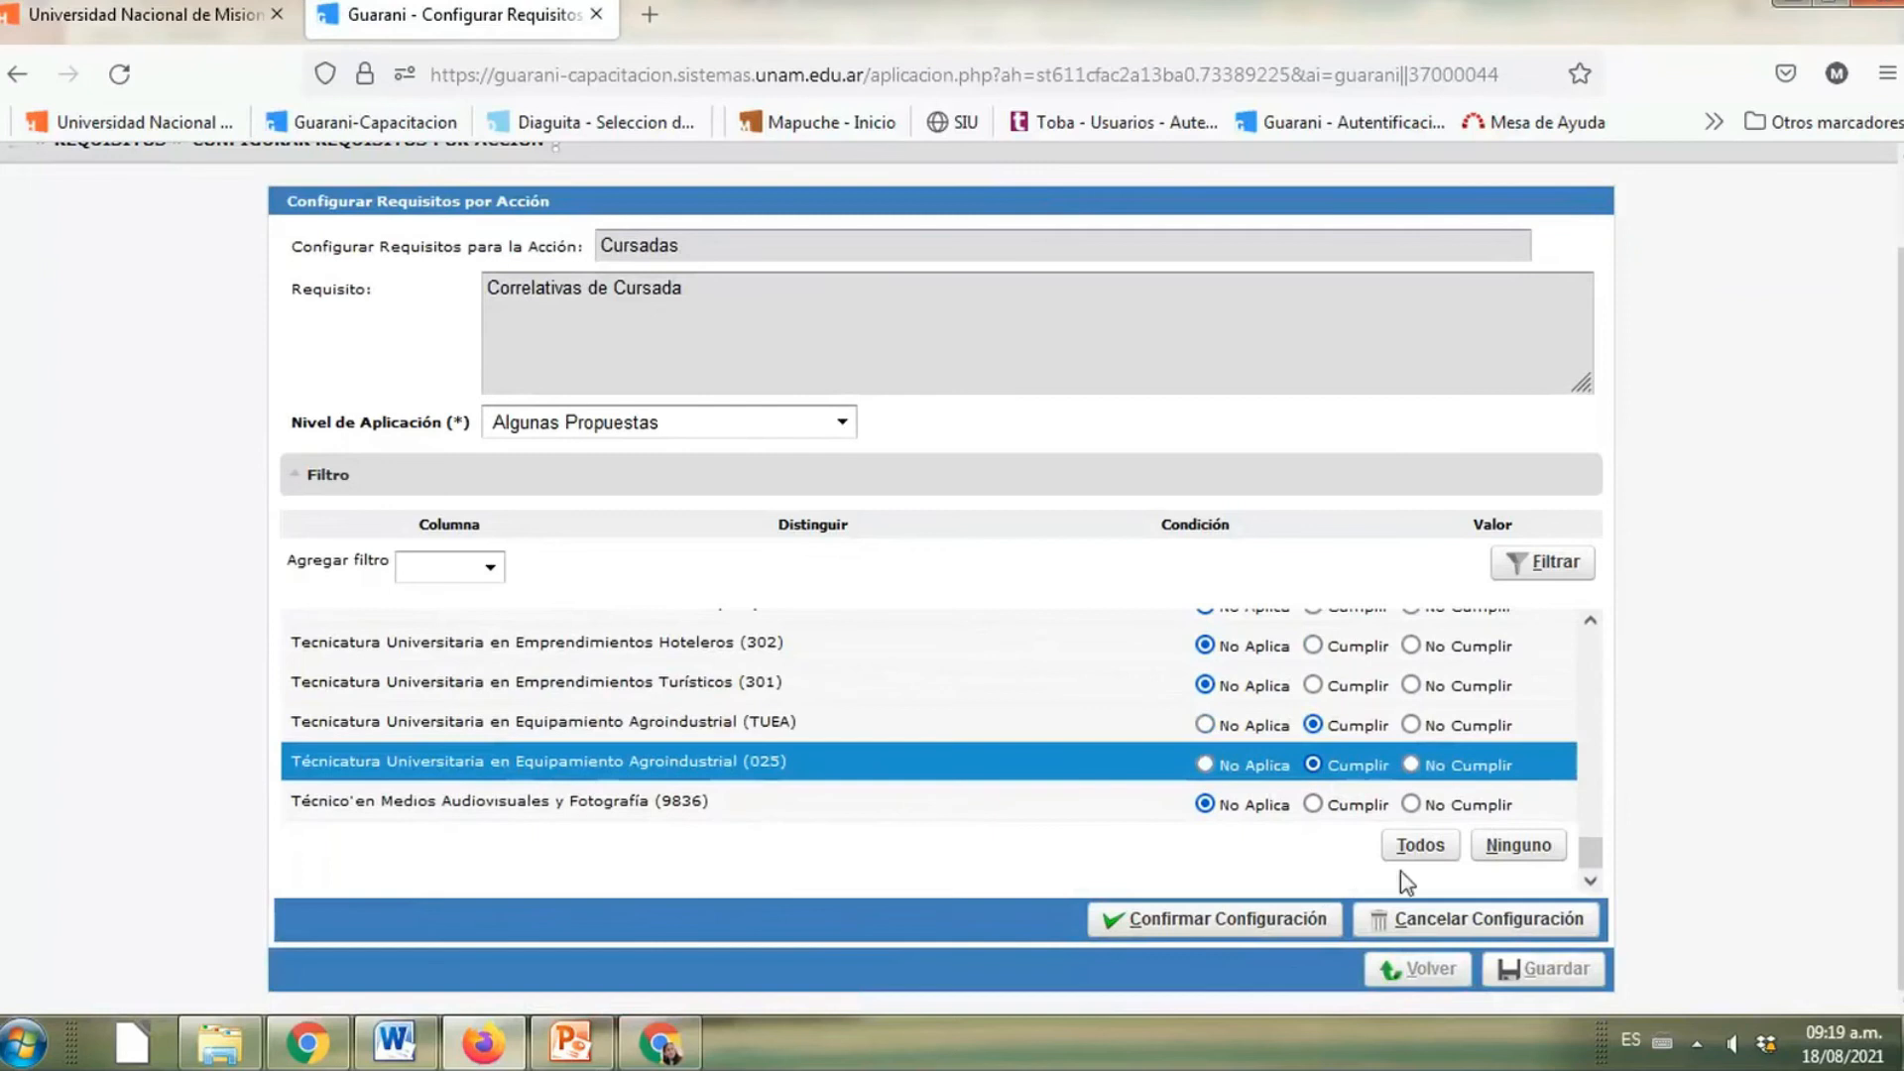
left_click(1293, 922)
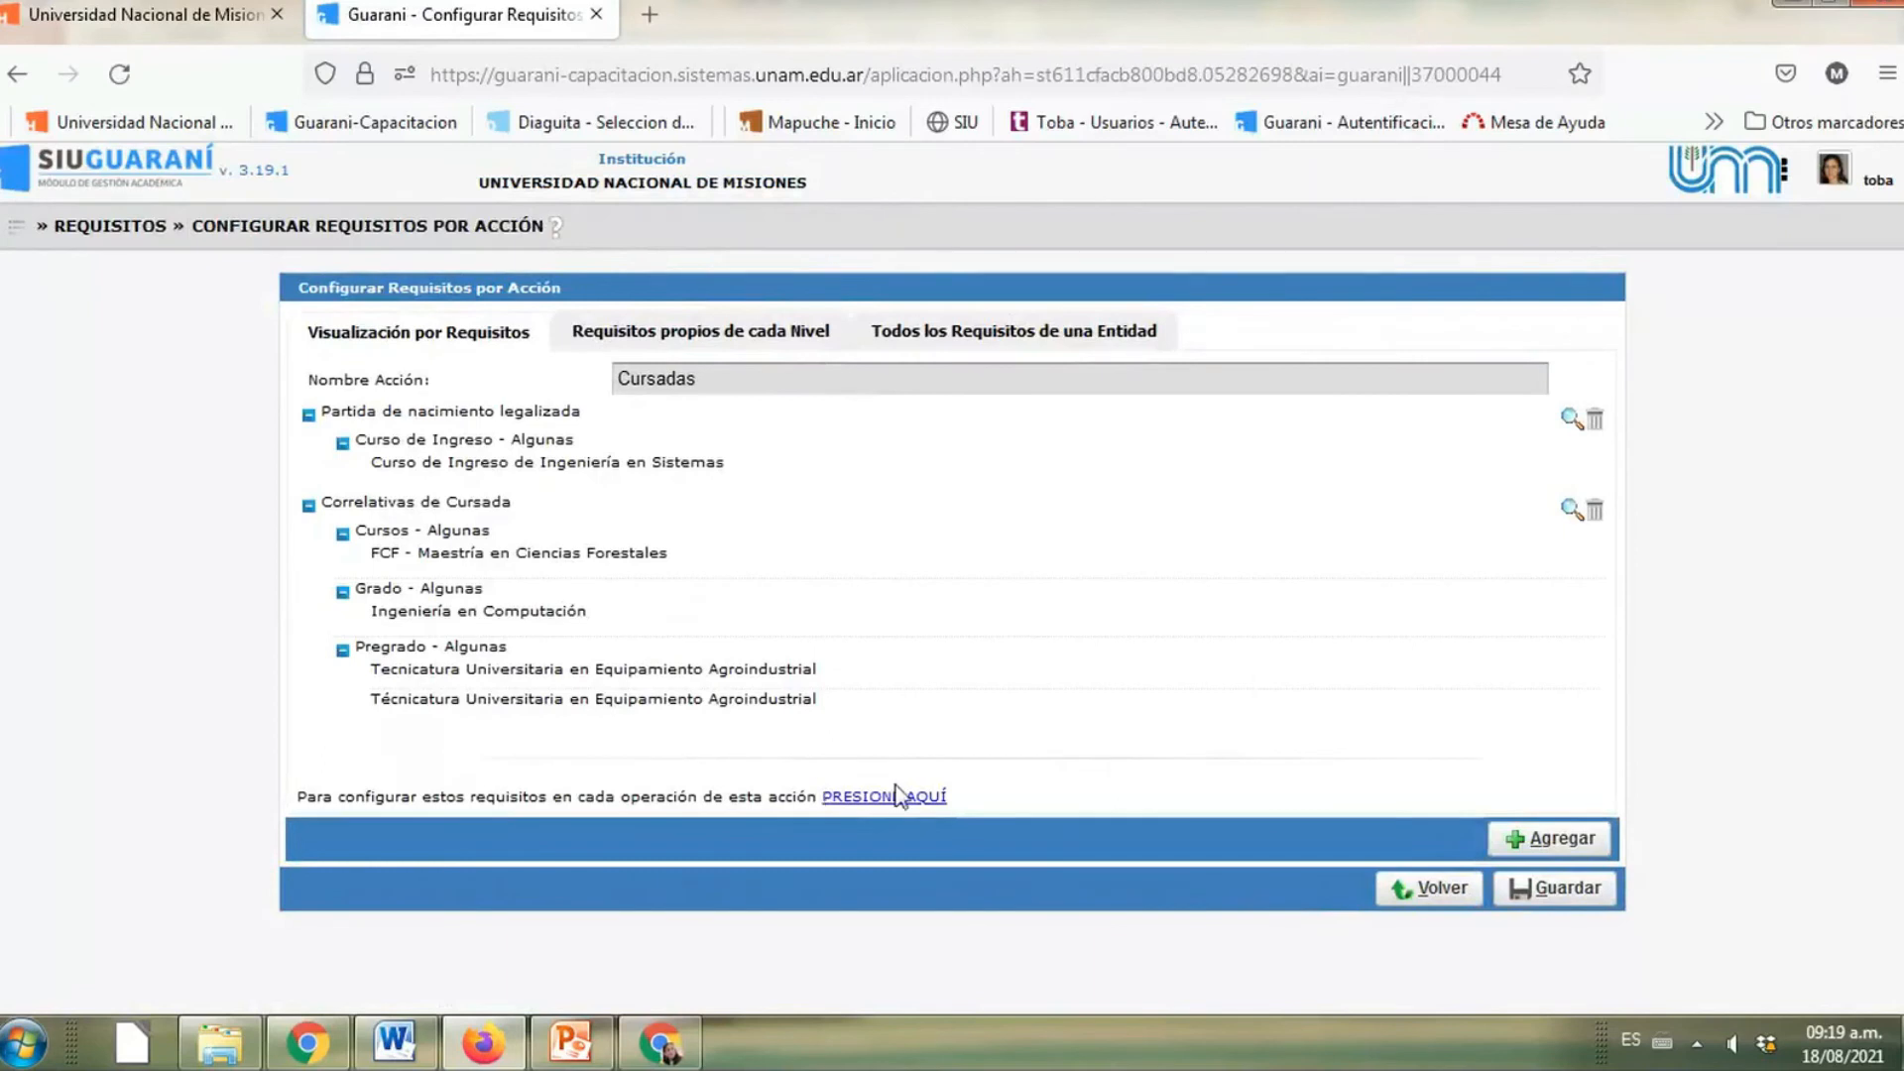
left_click(1591, 911)
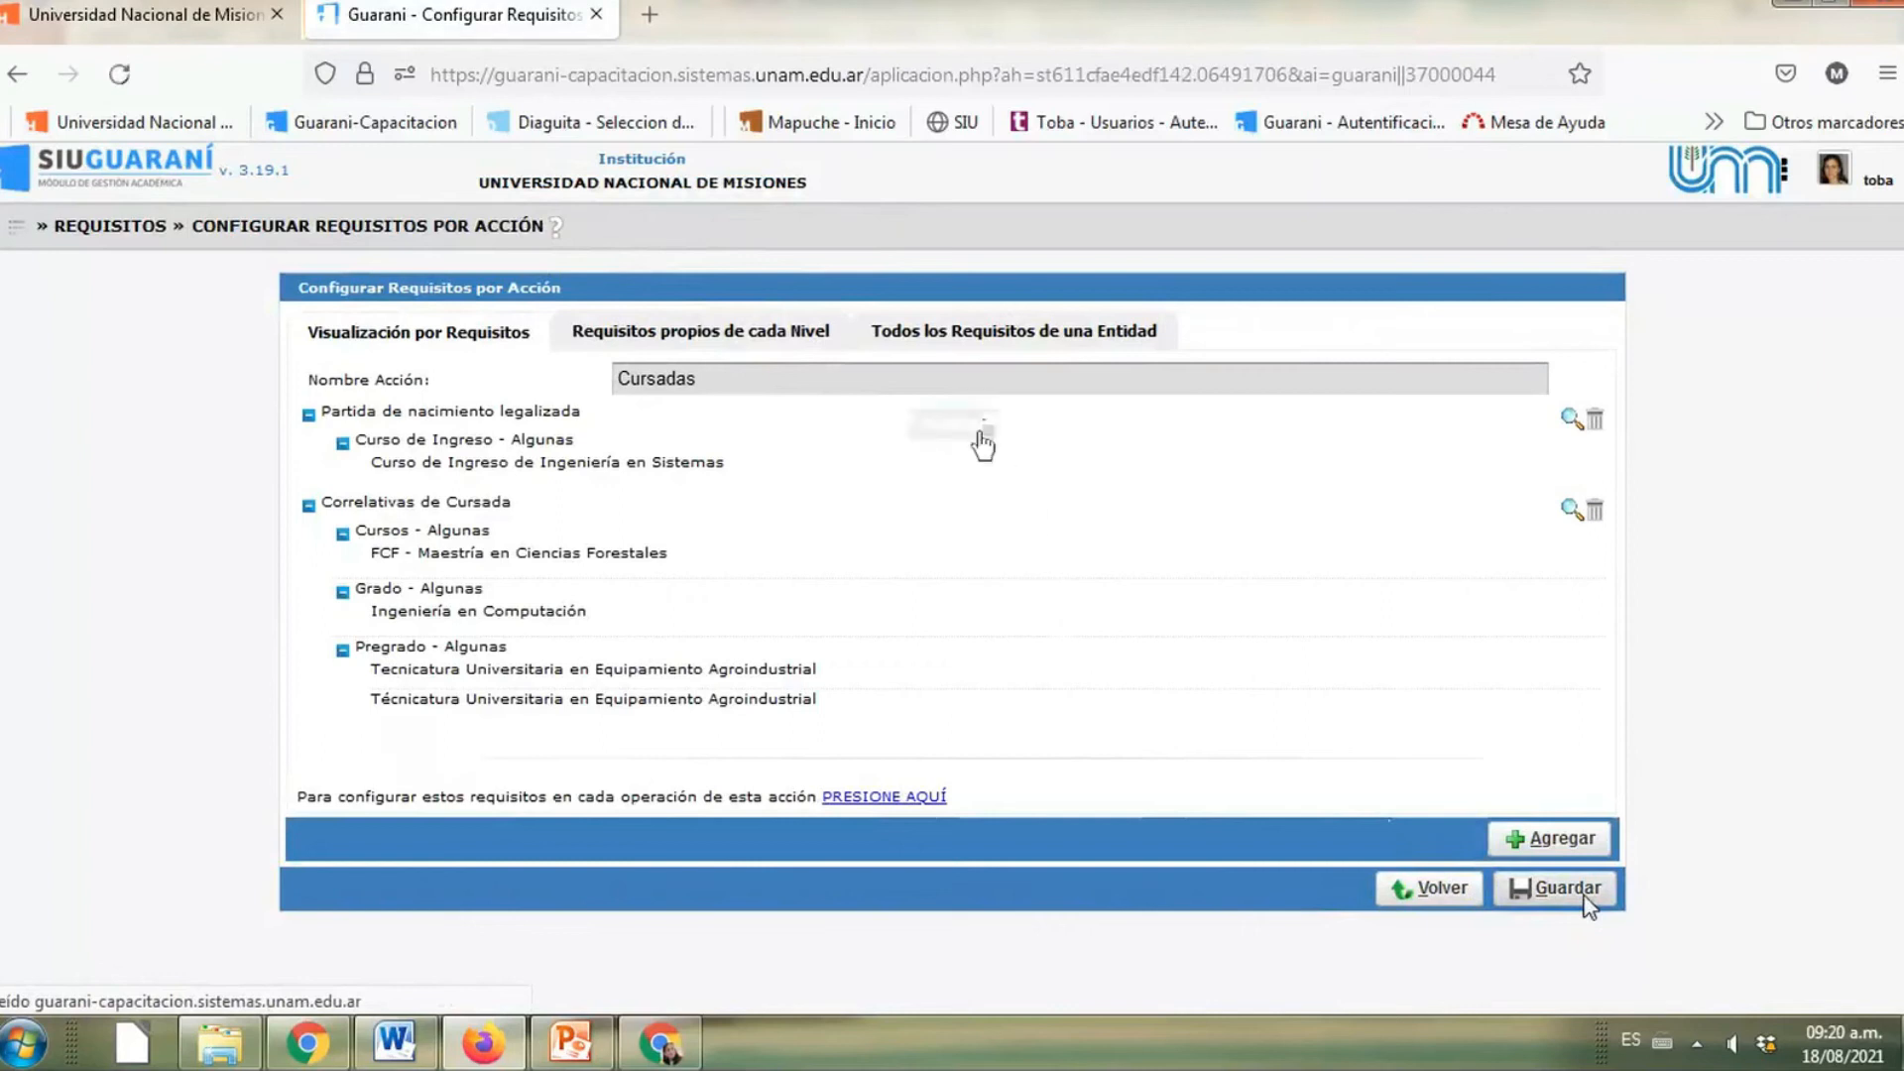
Go to the per-operation configuration and open Correlativas de Cursada for the operation Inscribir a Cursadas
left_click(911, 798)
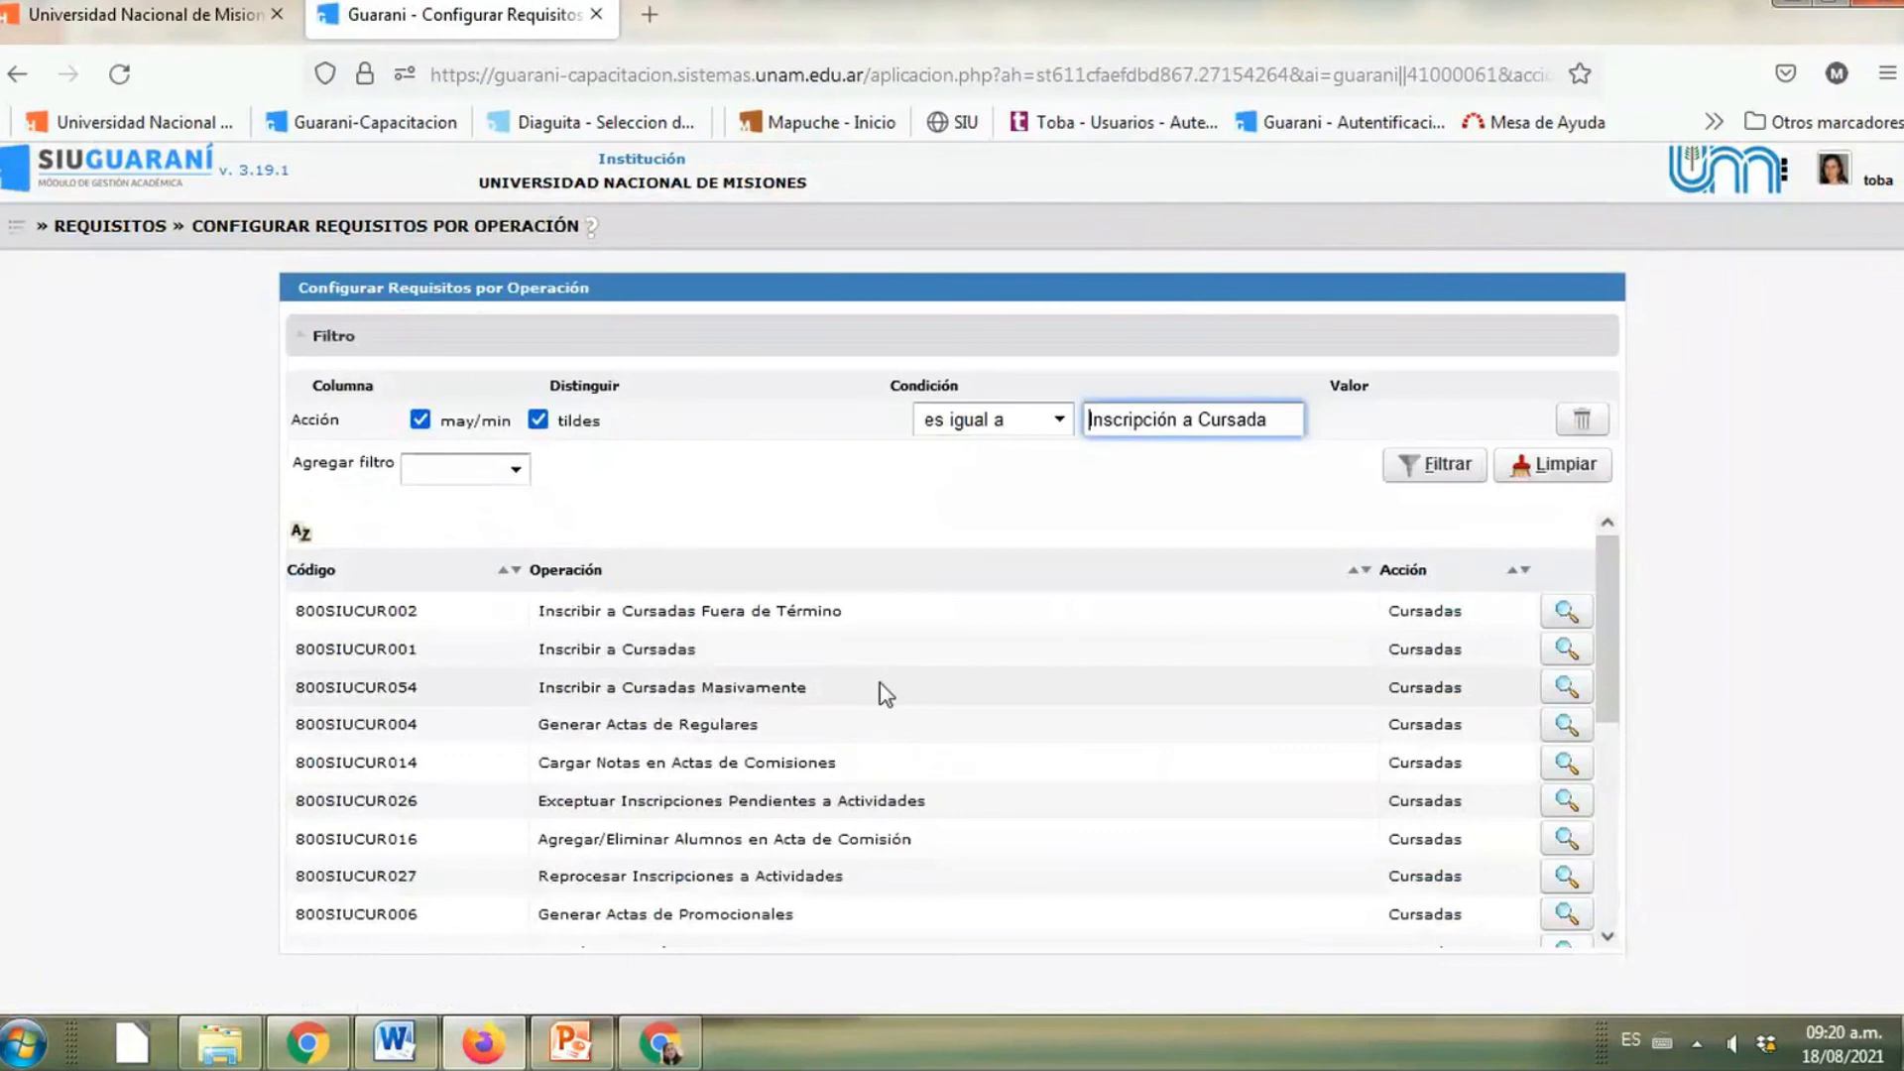
left_click(1571, 650)
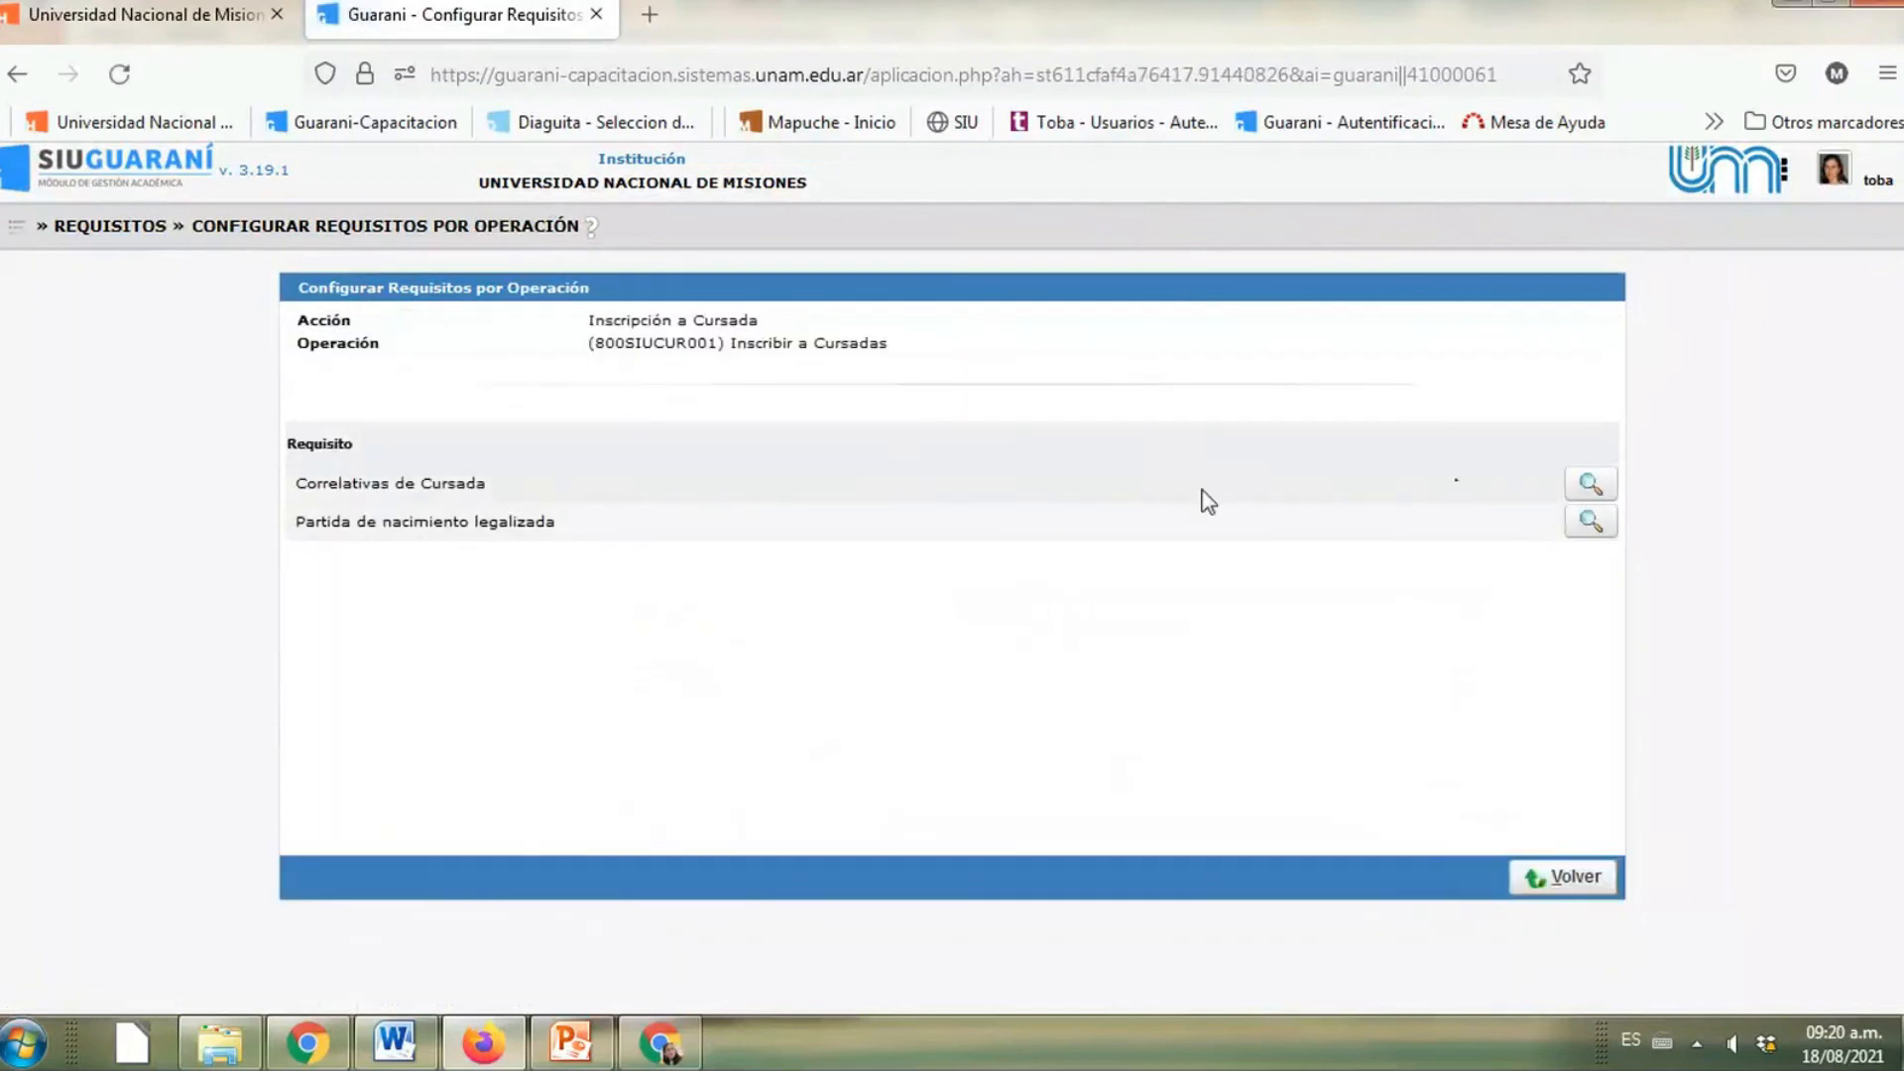
left_click(1594, 491)
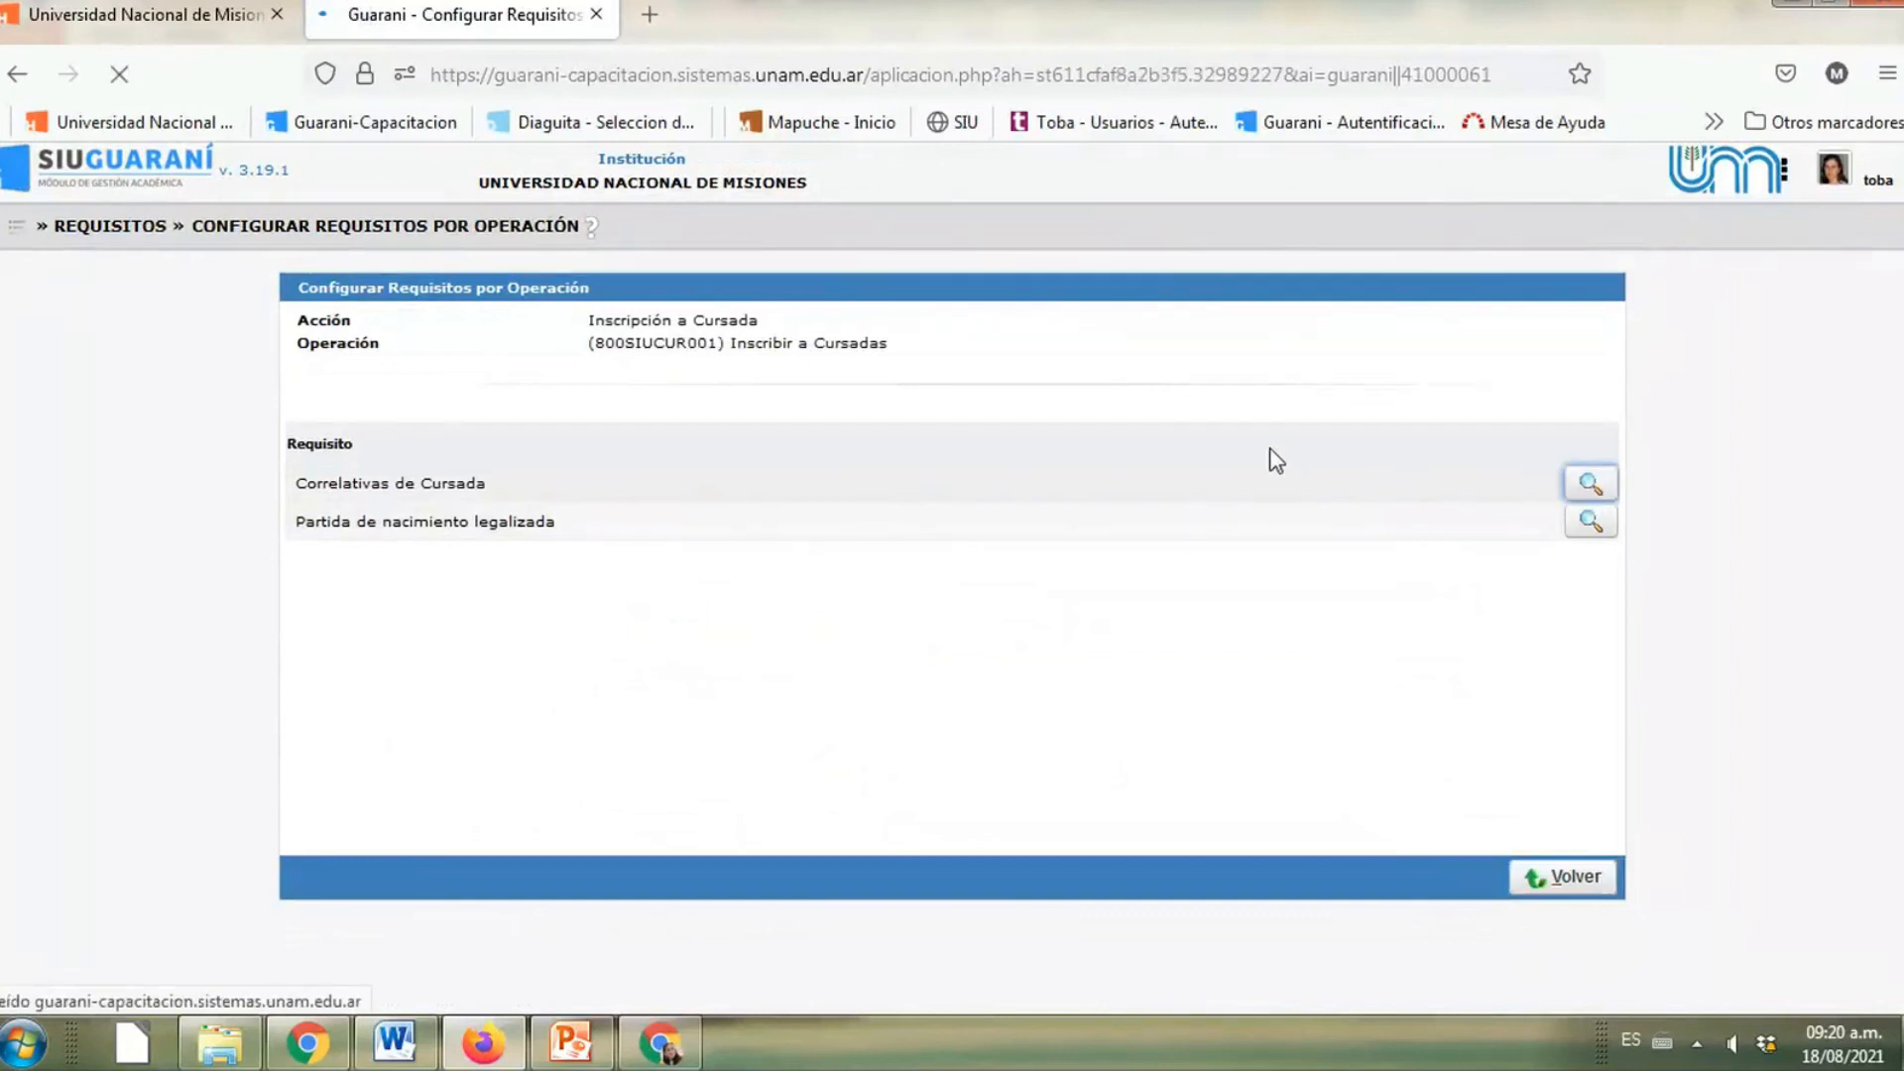
scroll(1022, 758, "down", 5)
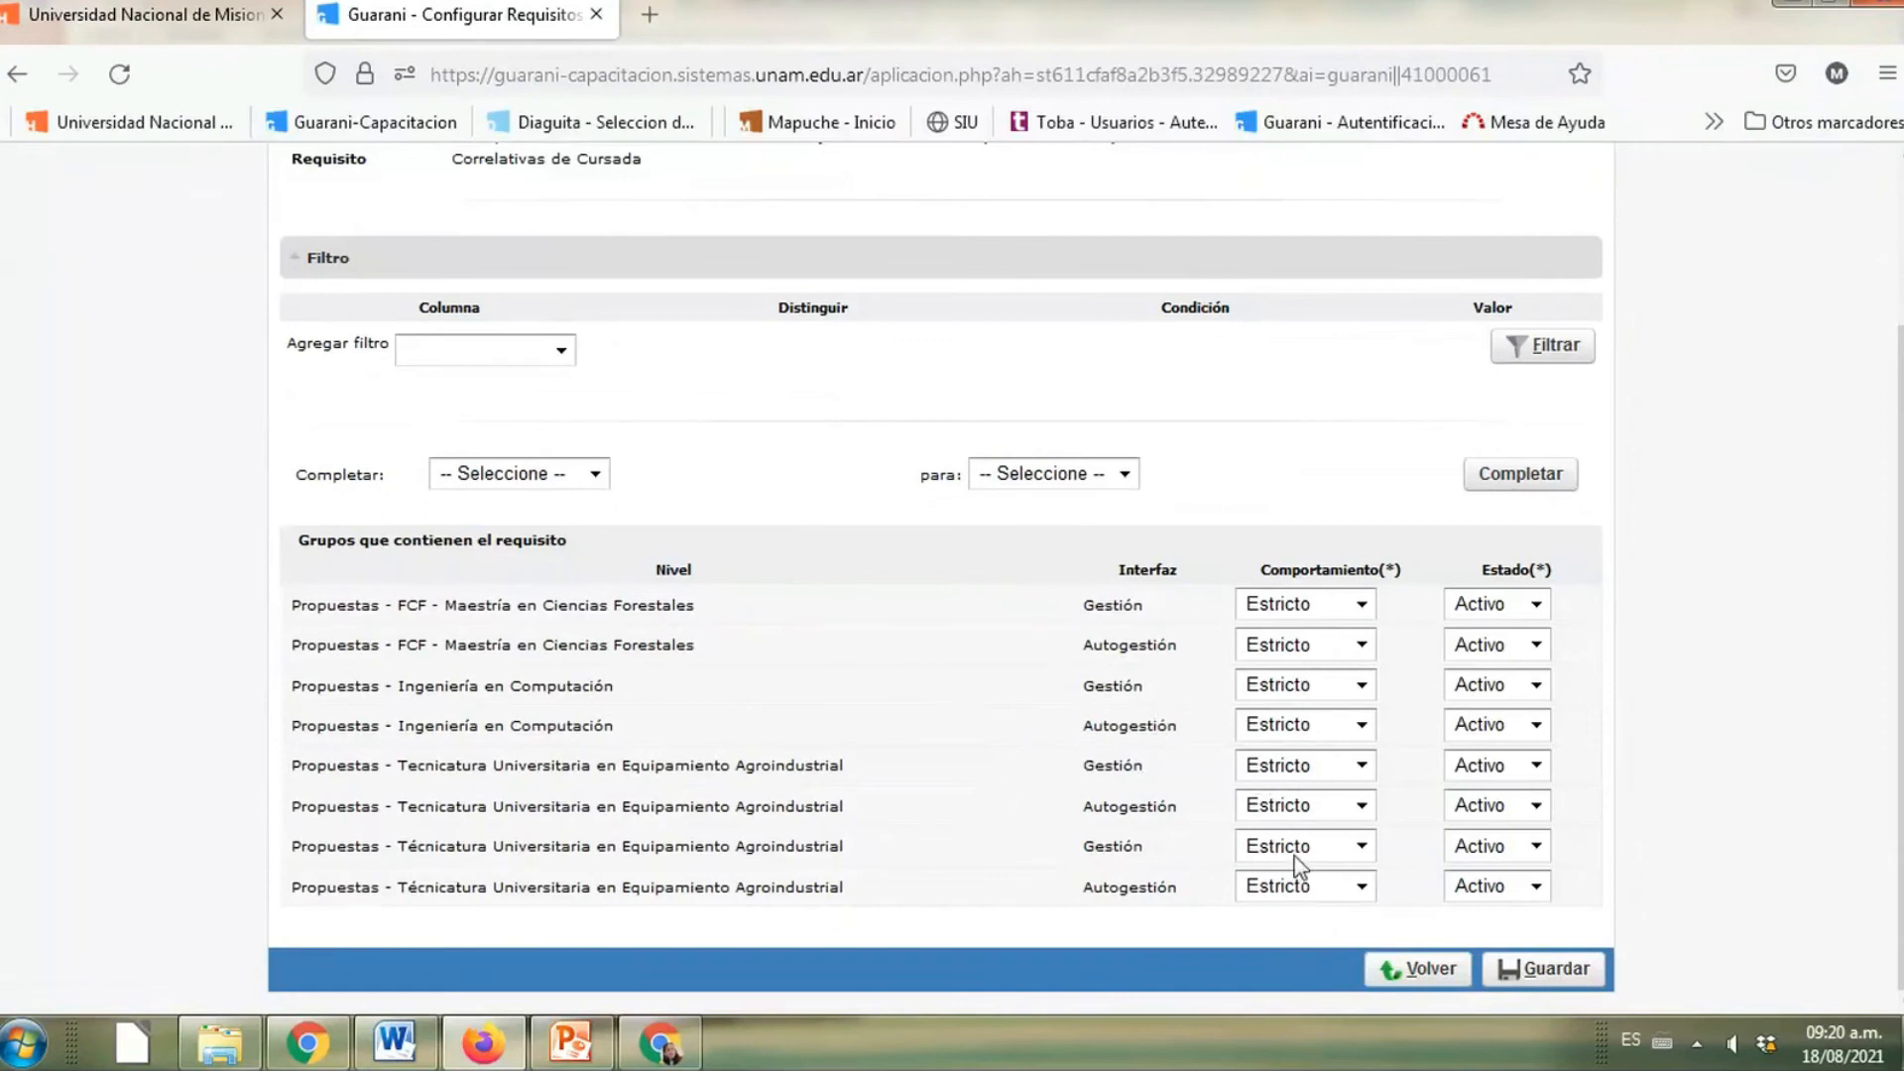
Check the Comportamiento options for the Gestión interface of the first Tecnicatura Universitaria en Equipamiento Agroindustrial entry
left_click(1305, 769)
left_click(1309, 772)
left_click(1307, 774)
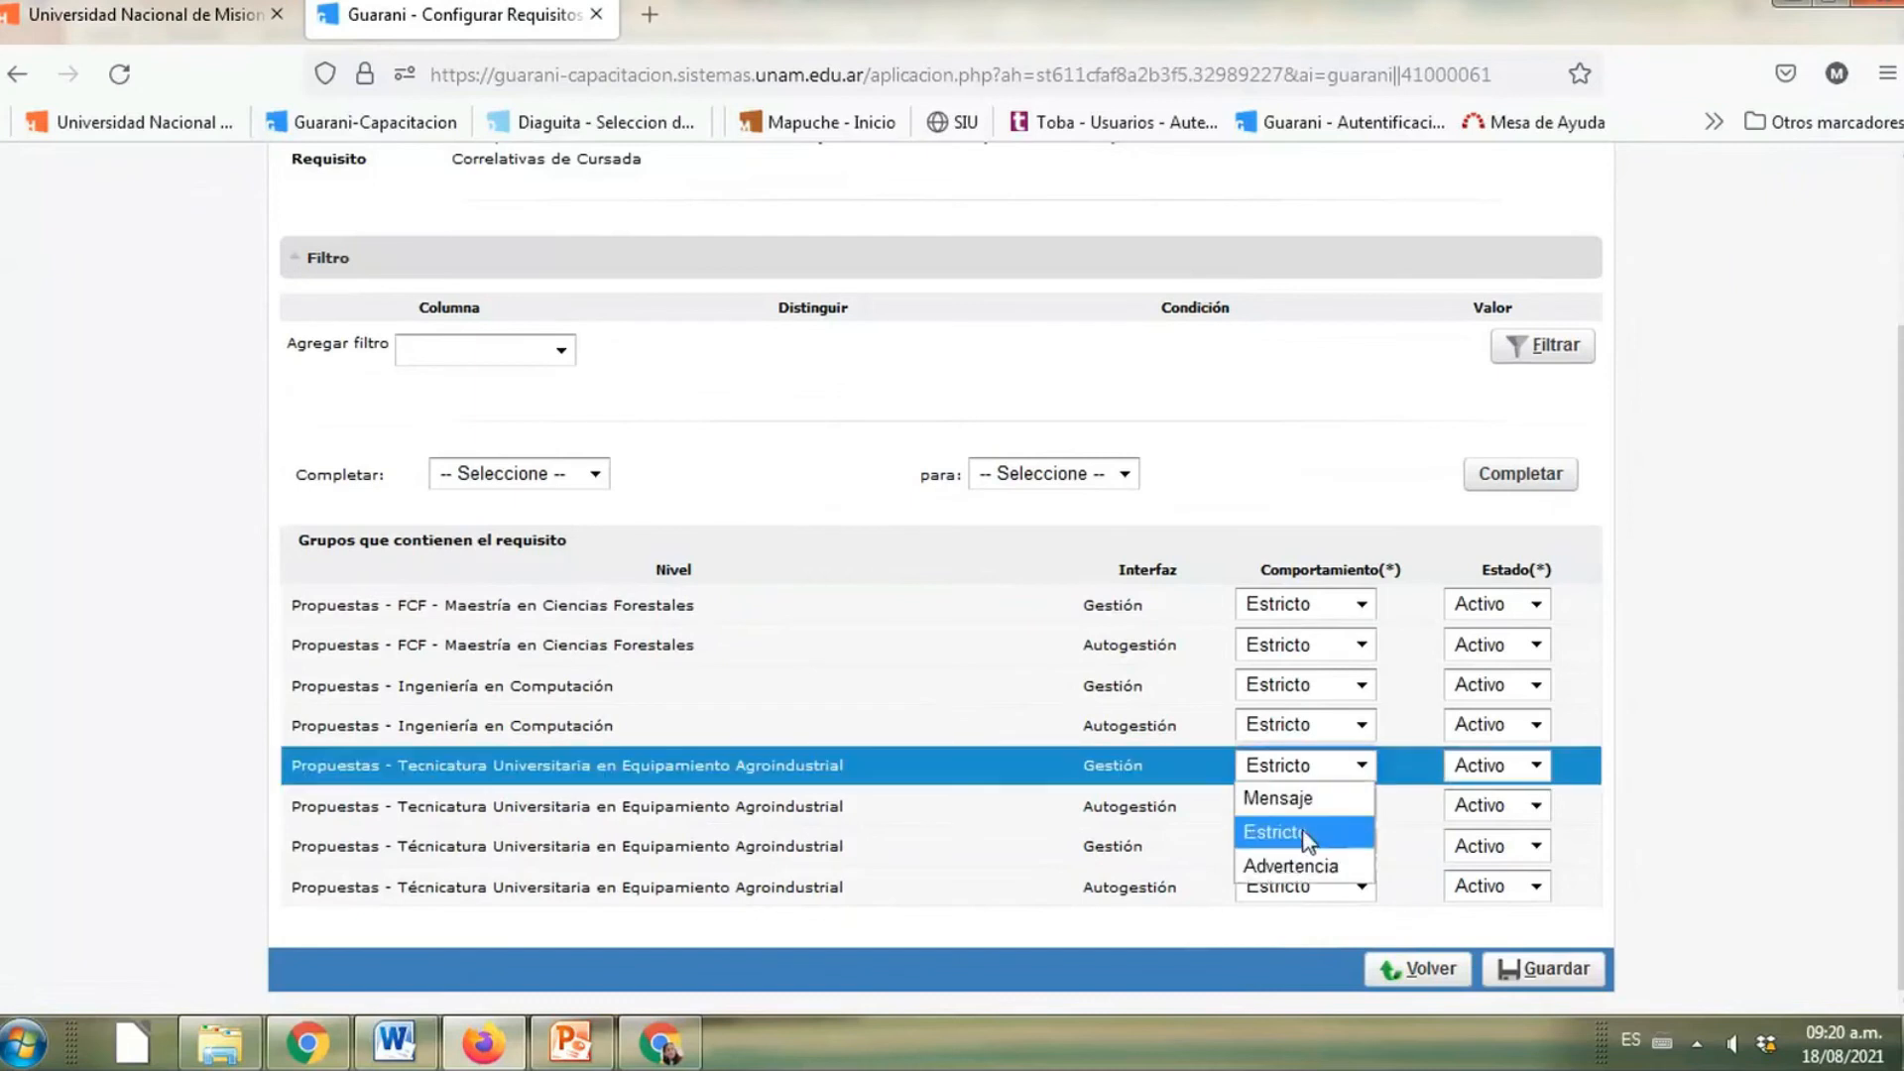
left_click(1305, 765)
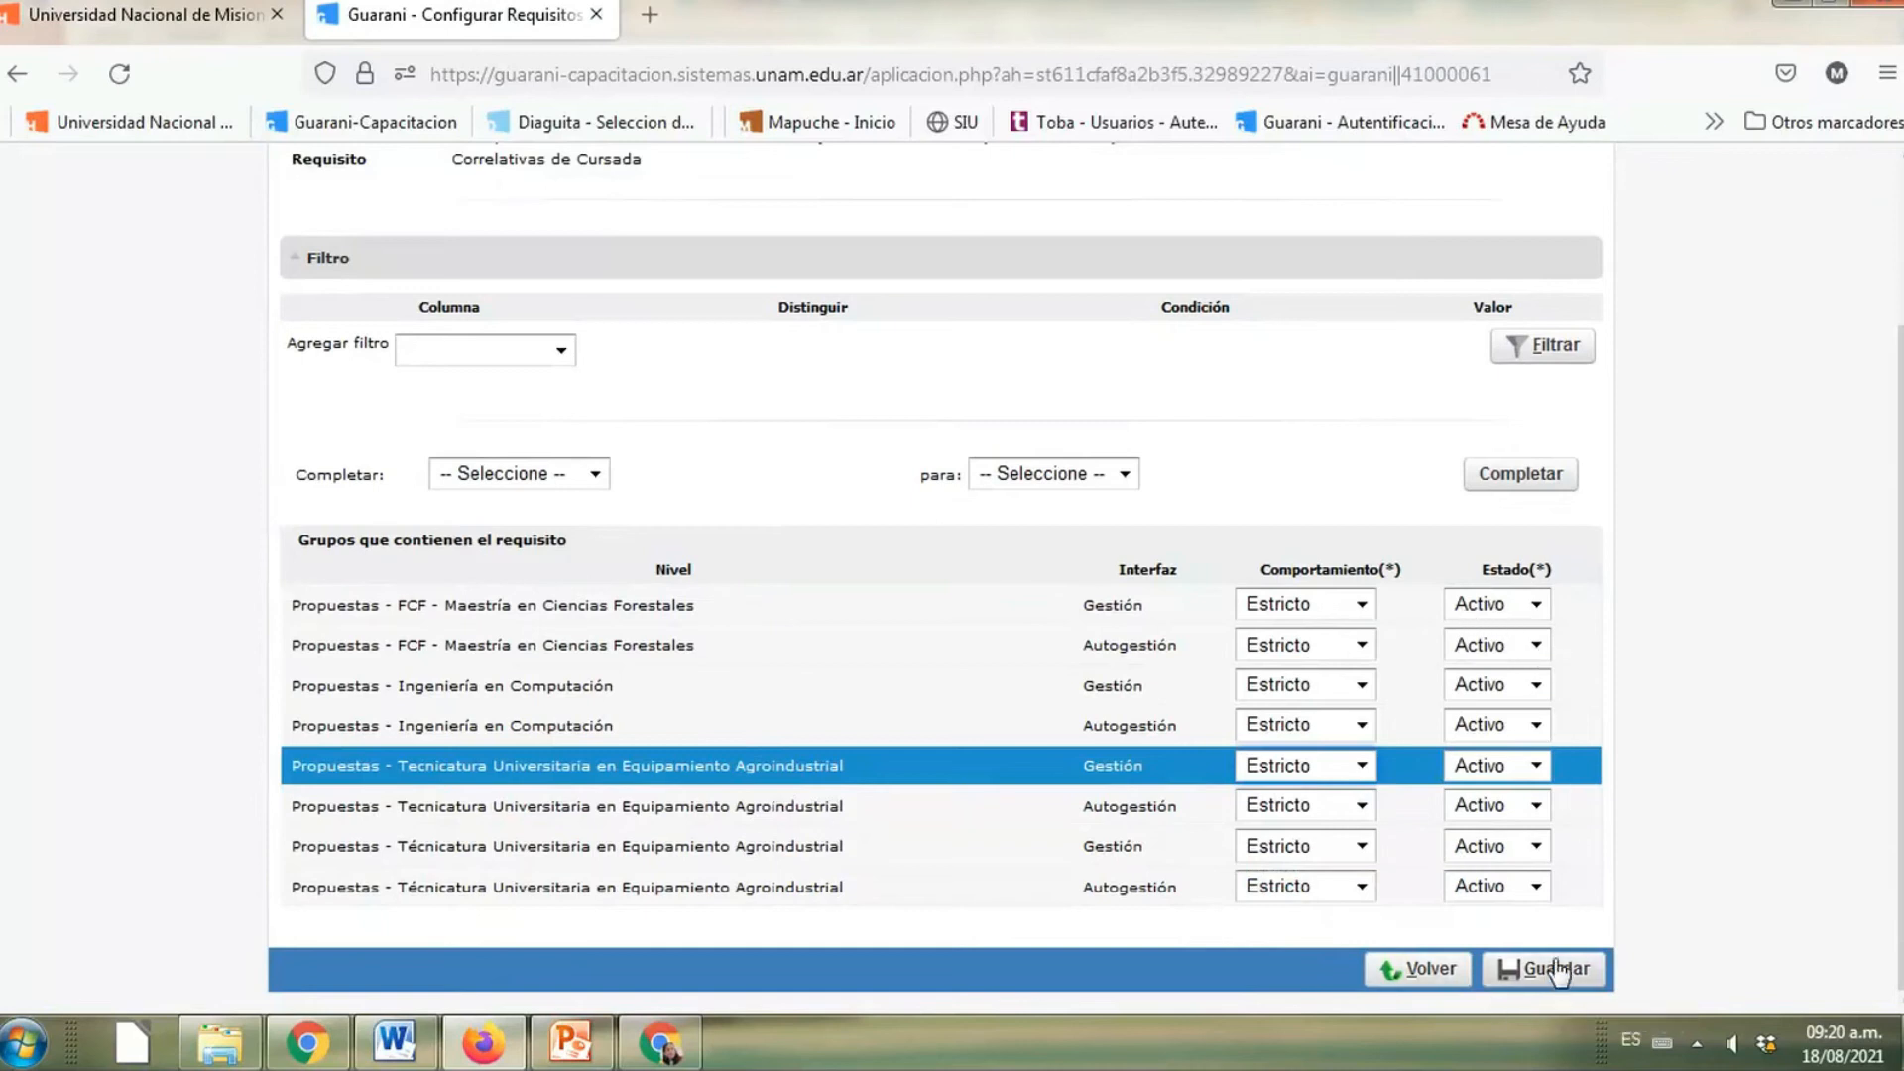
Try Mensaje as the Comportamiento for the Autogestión interface of the first Tecnicatura Universitaria en Equipamiento Agroindustrial, and restore Estricto
left_click(1483, 611)
left_click(1472, 626)
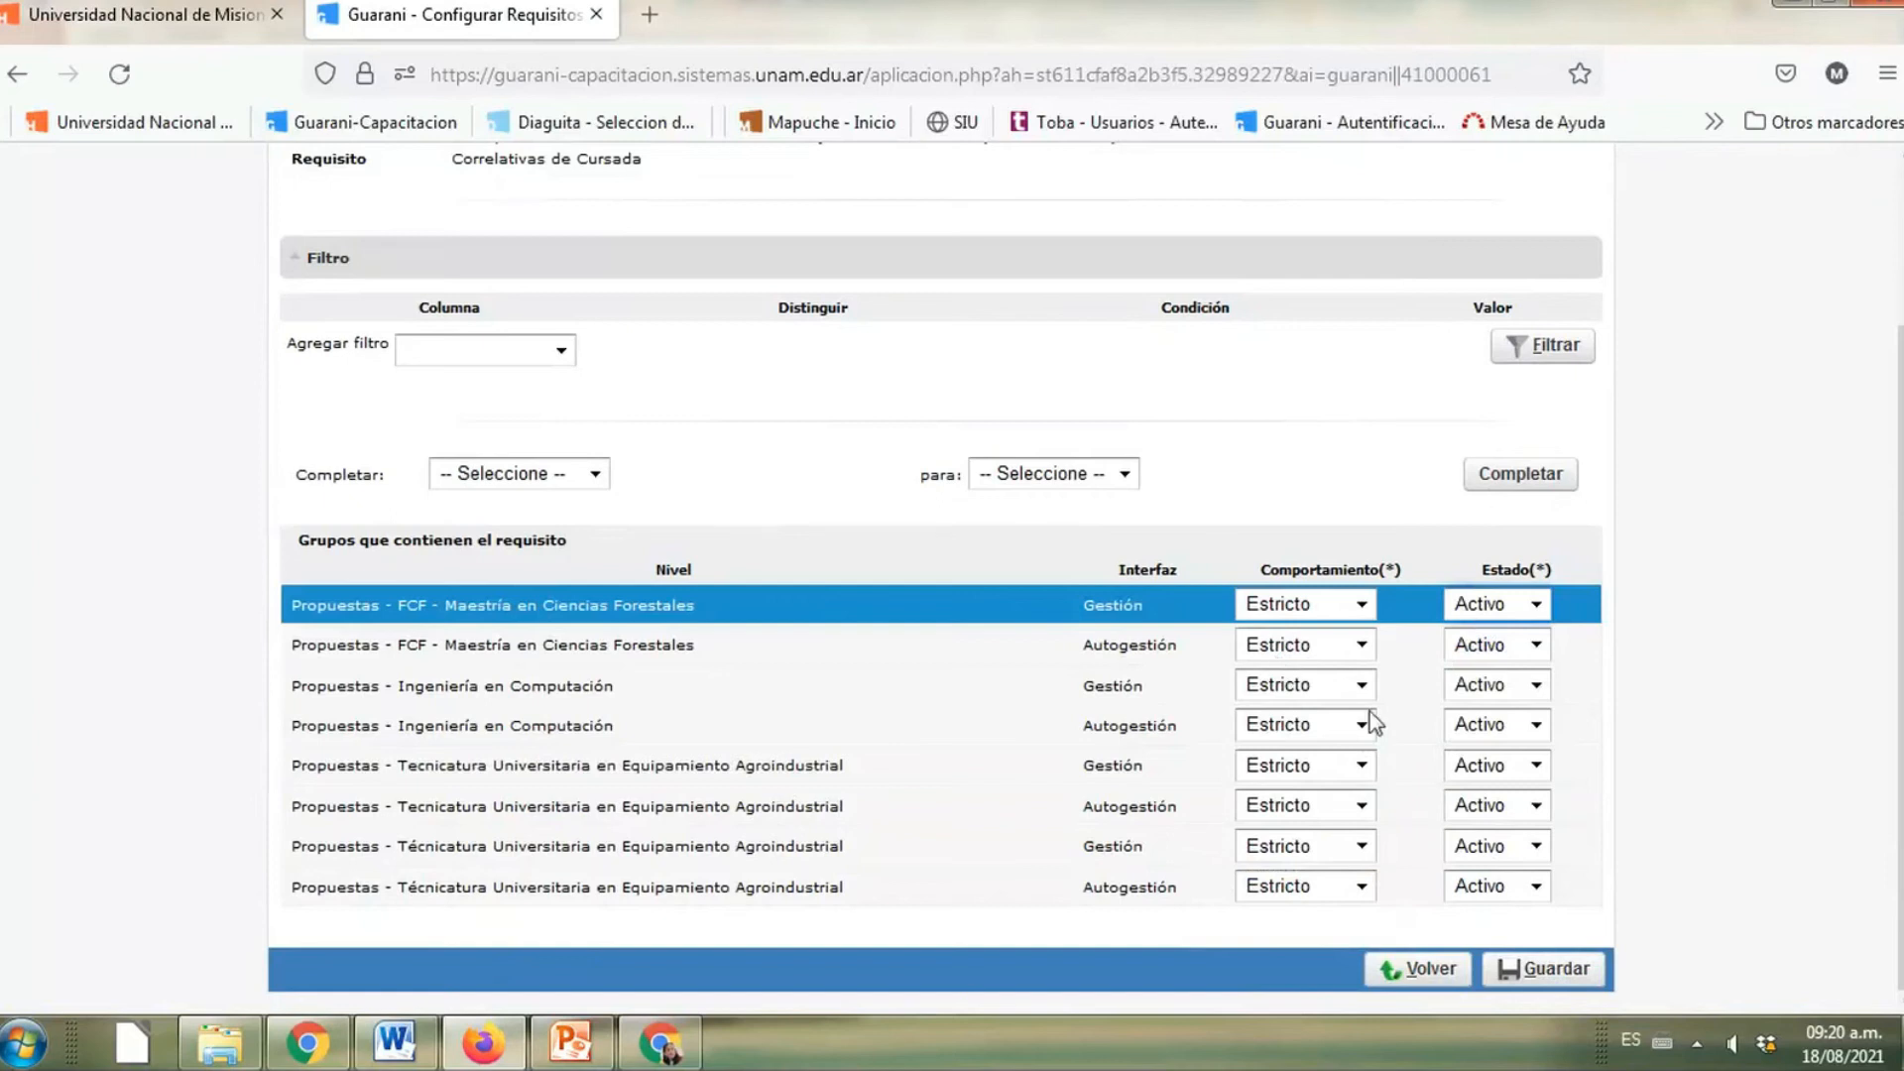
left_click(1330, 823)
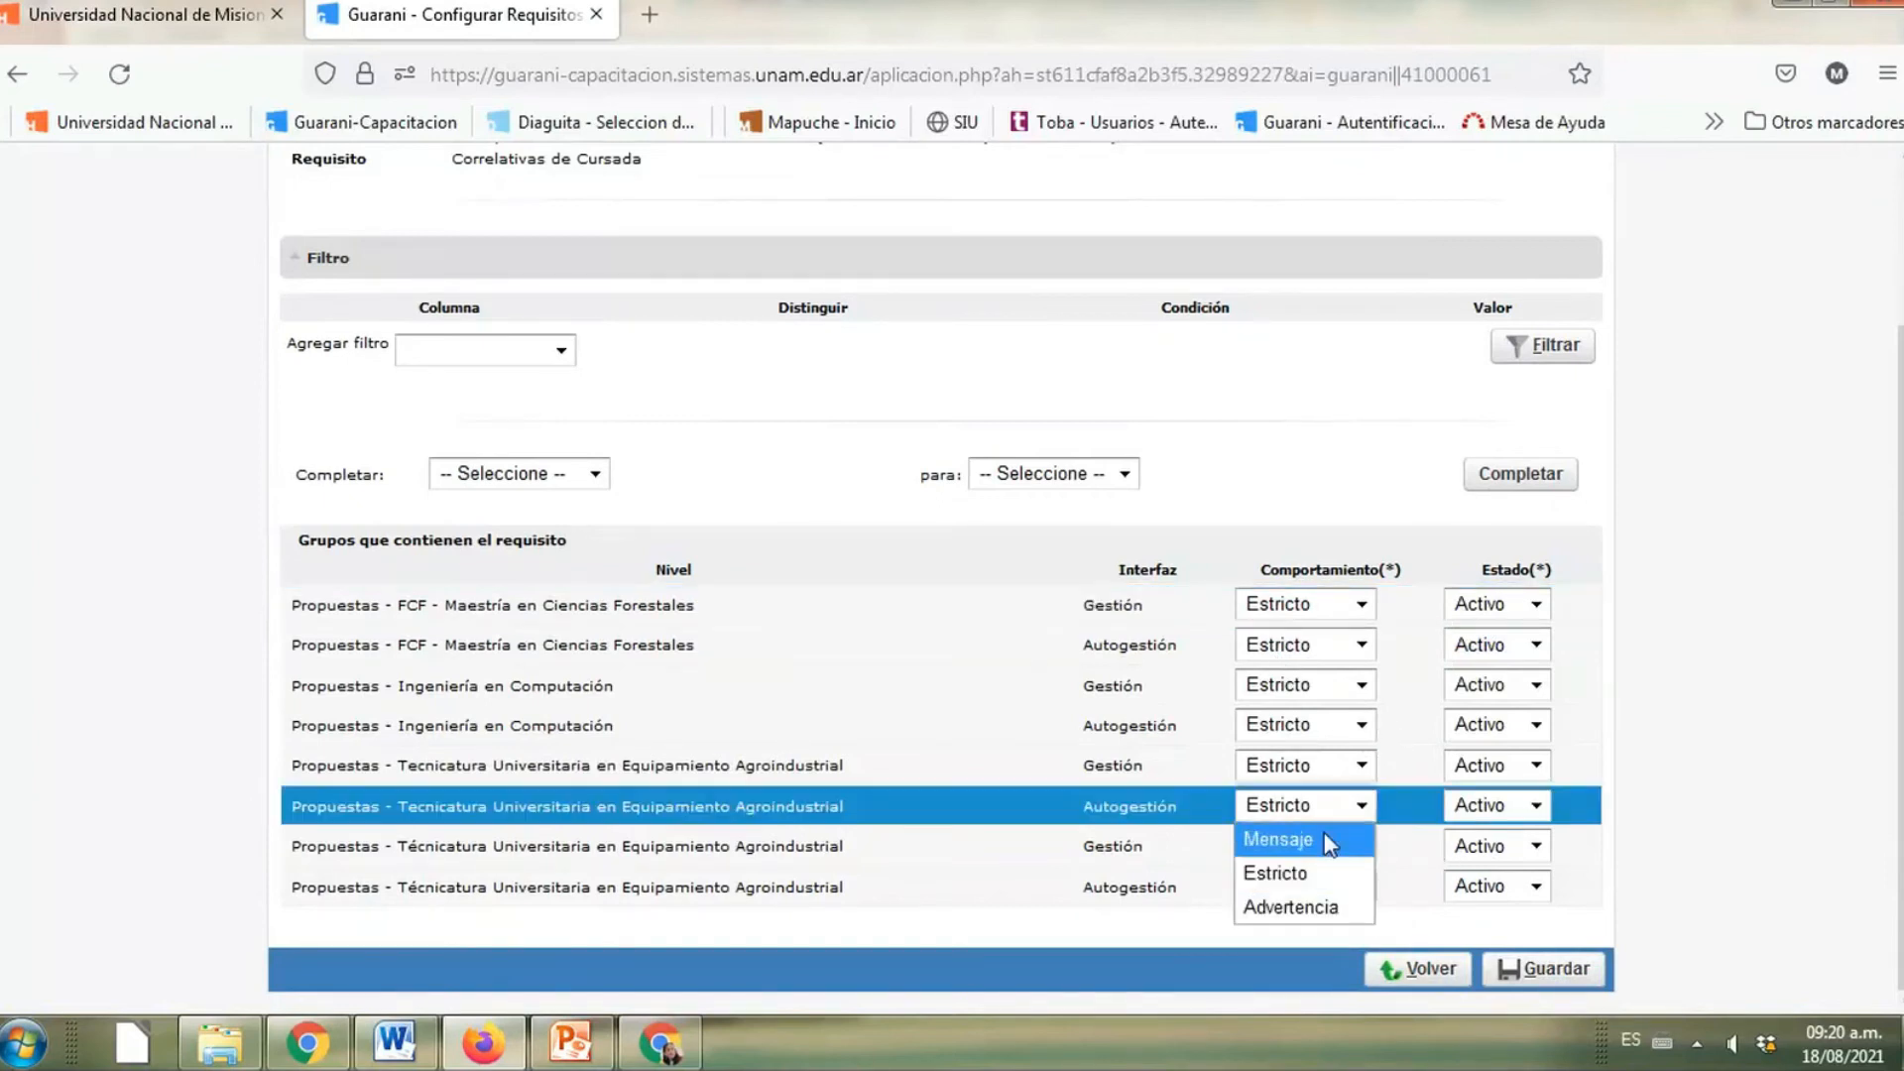
left_click(1317, 846)
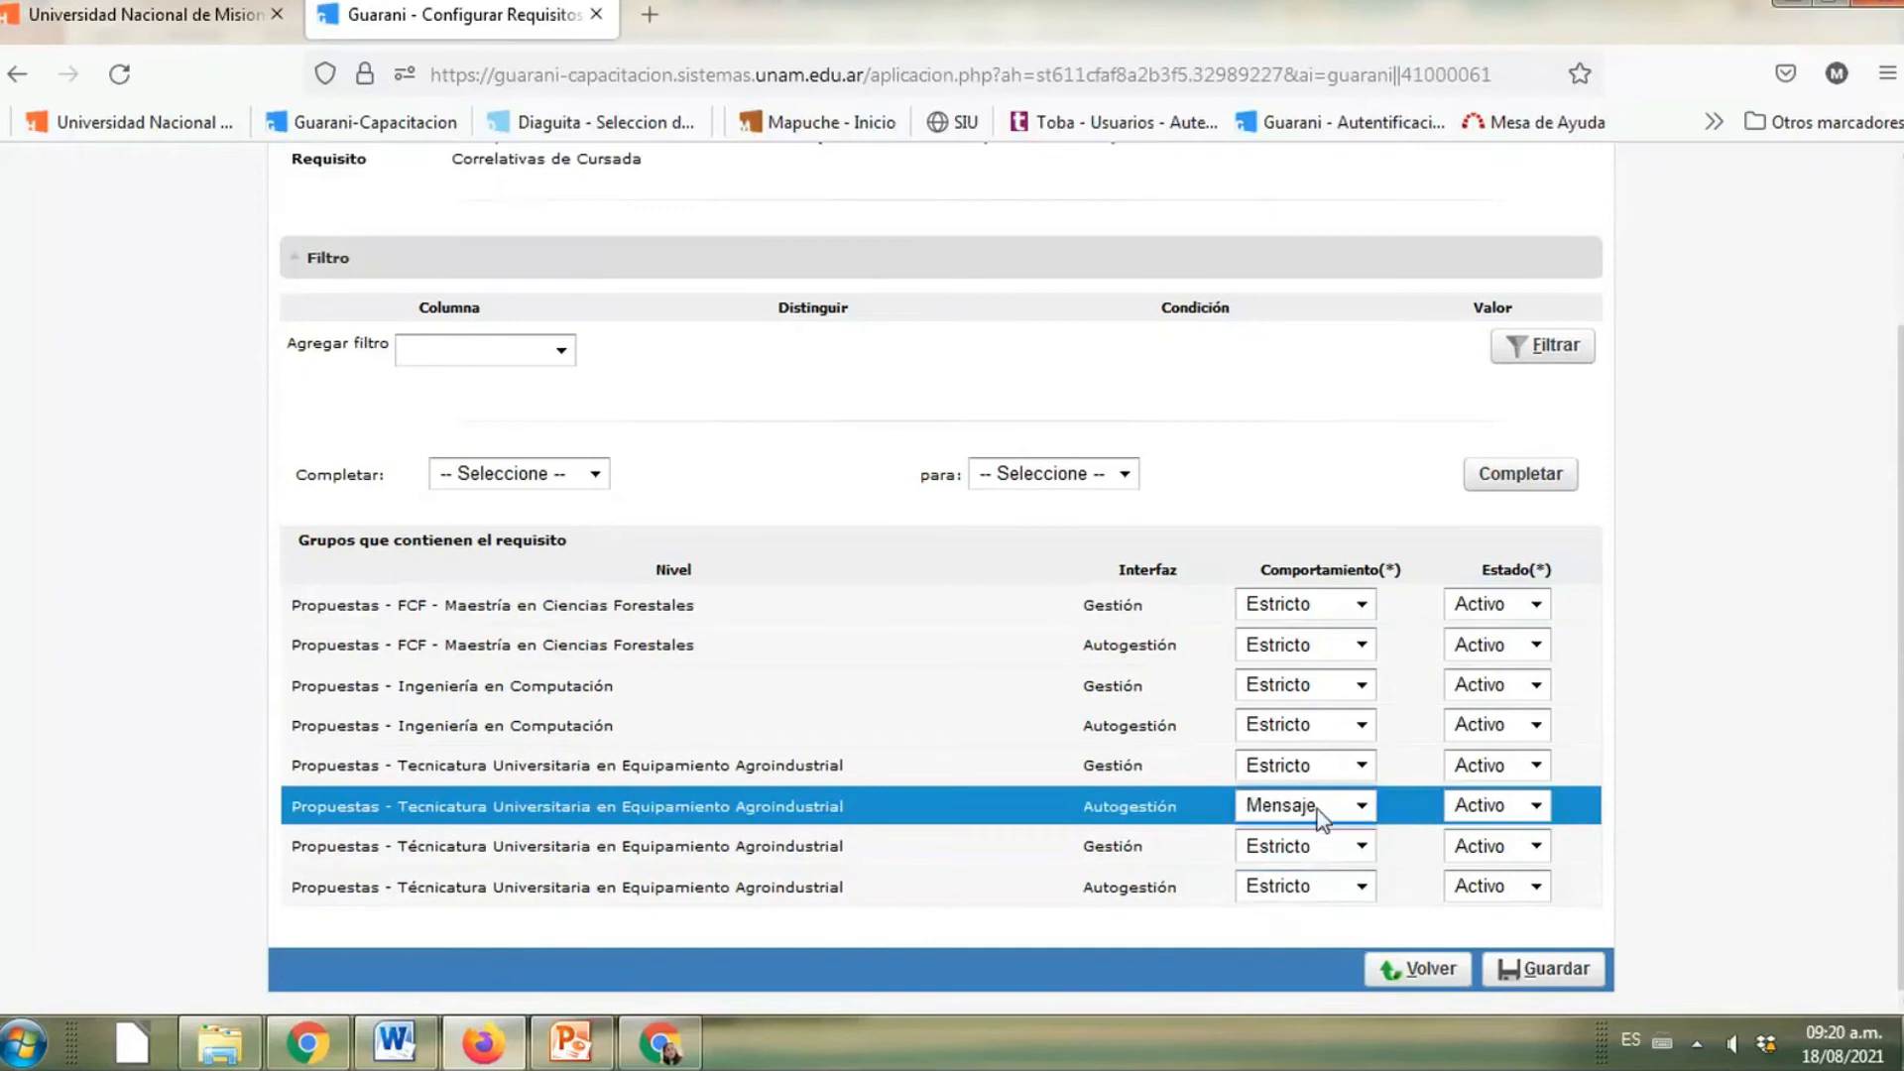
left_click(1314, 805)
left_click(1320, 876)
Set Comportamiento to Mensaje for the Autogestión and Gestión interfaces of FCF - Maestría en Ciencias Forestales, save and return to the operations list
left_click(1313, 646)
left_click(1311, 682)
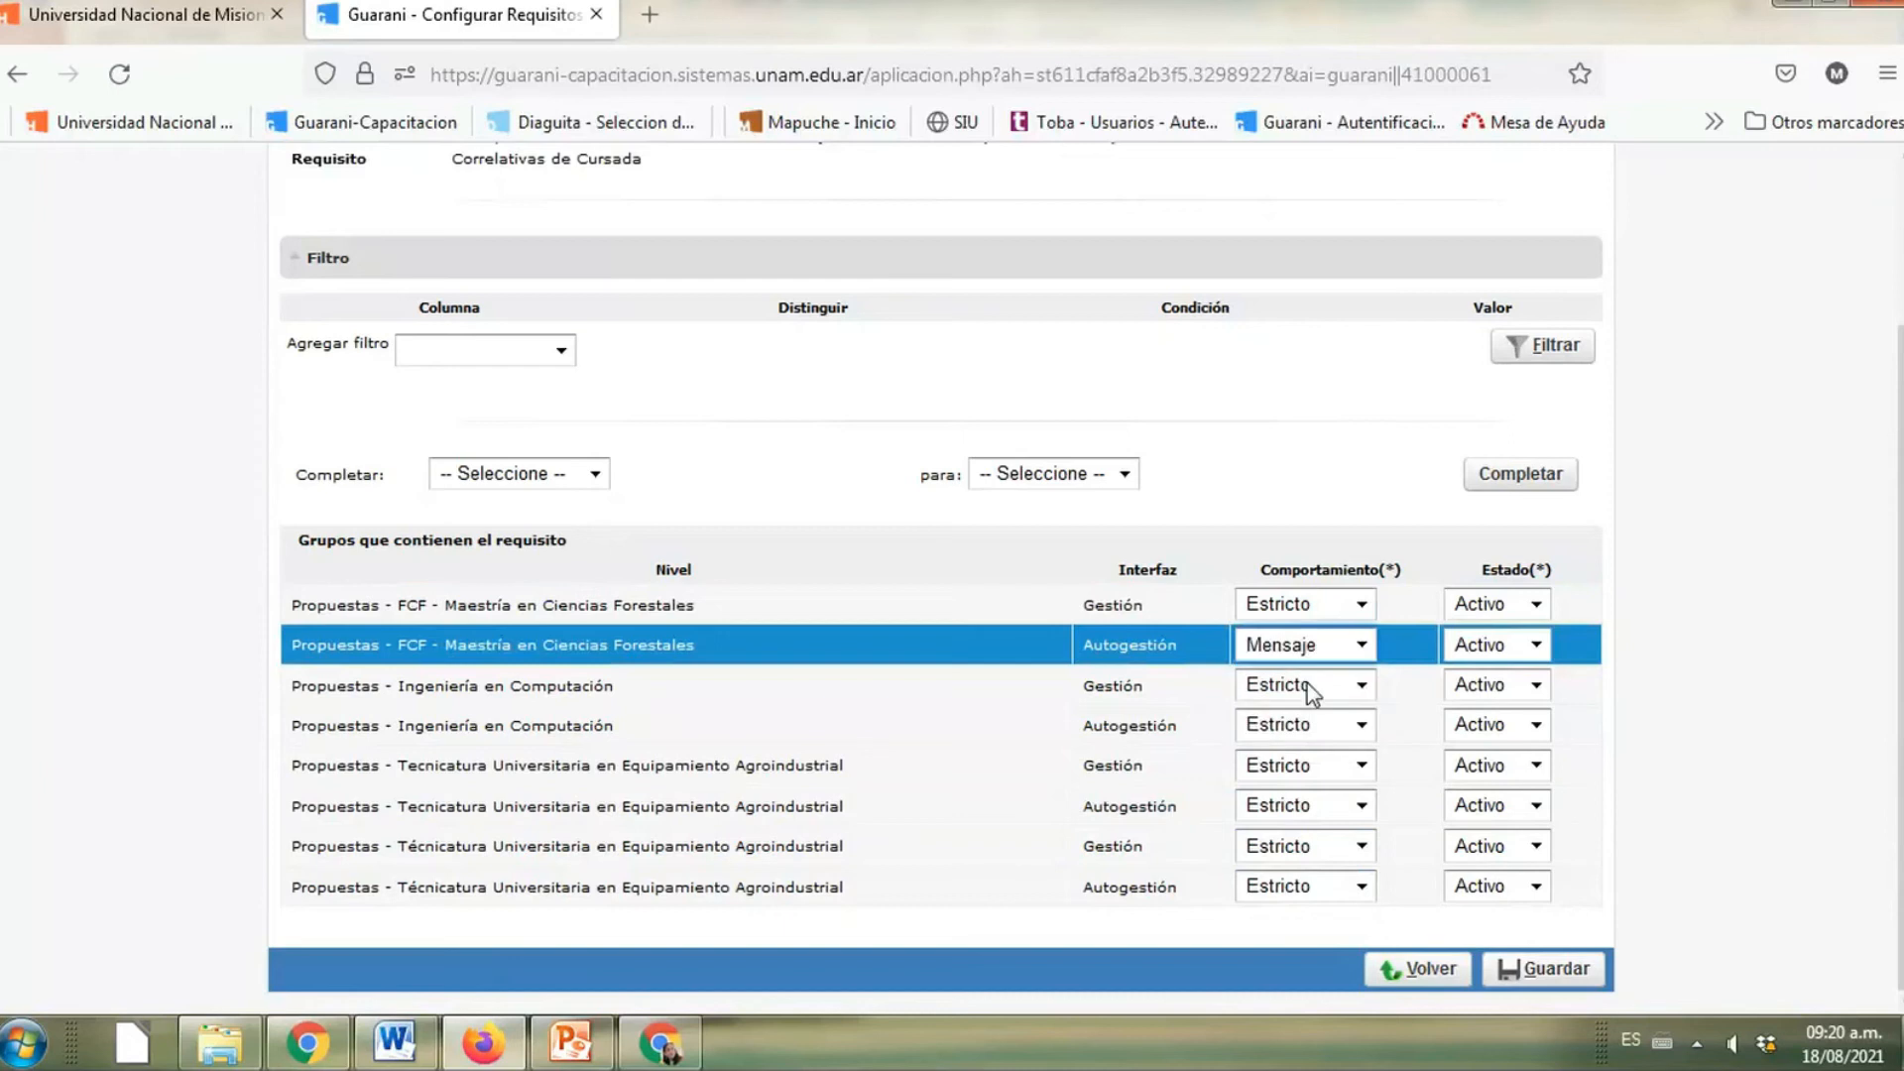
left_click(1317, 607)
left_click(1300, 645)
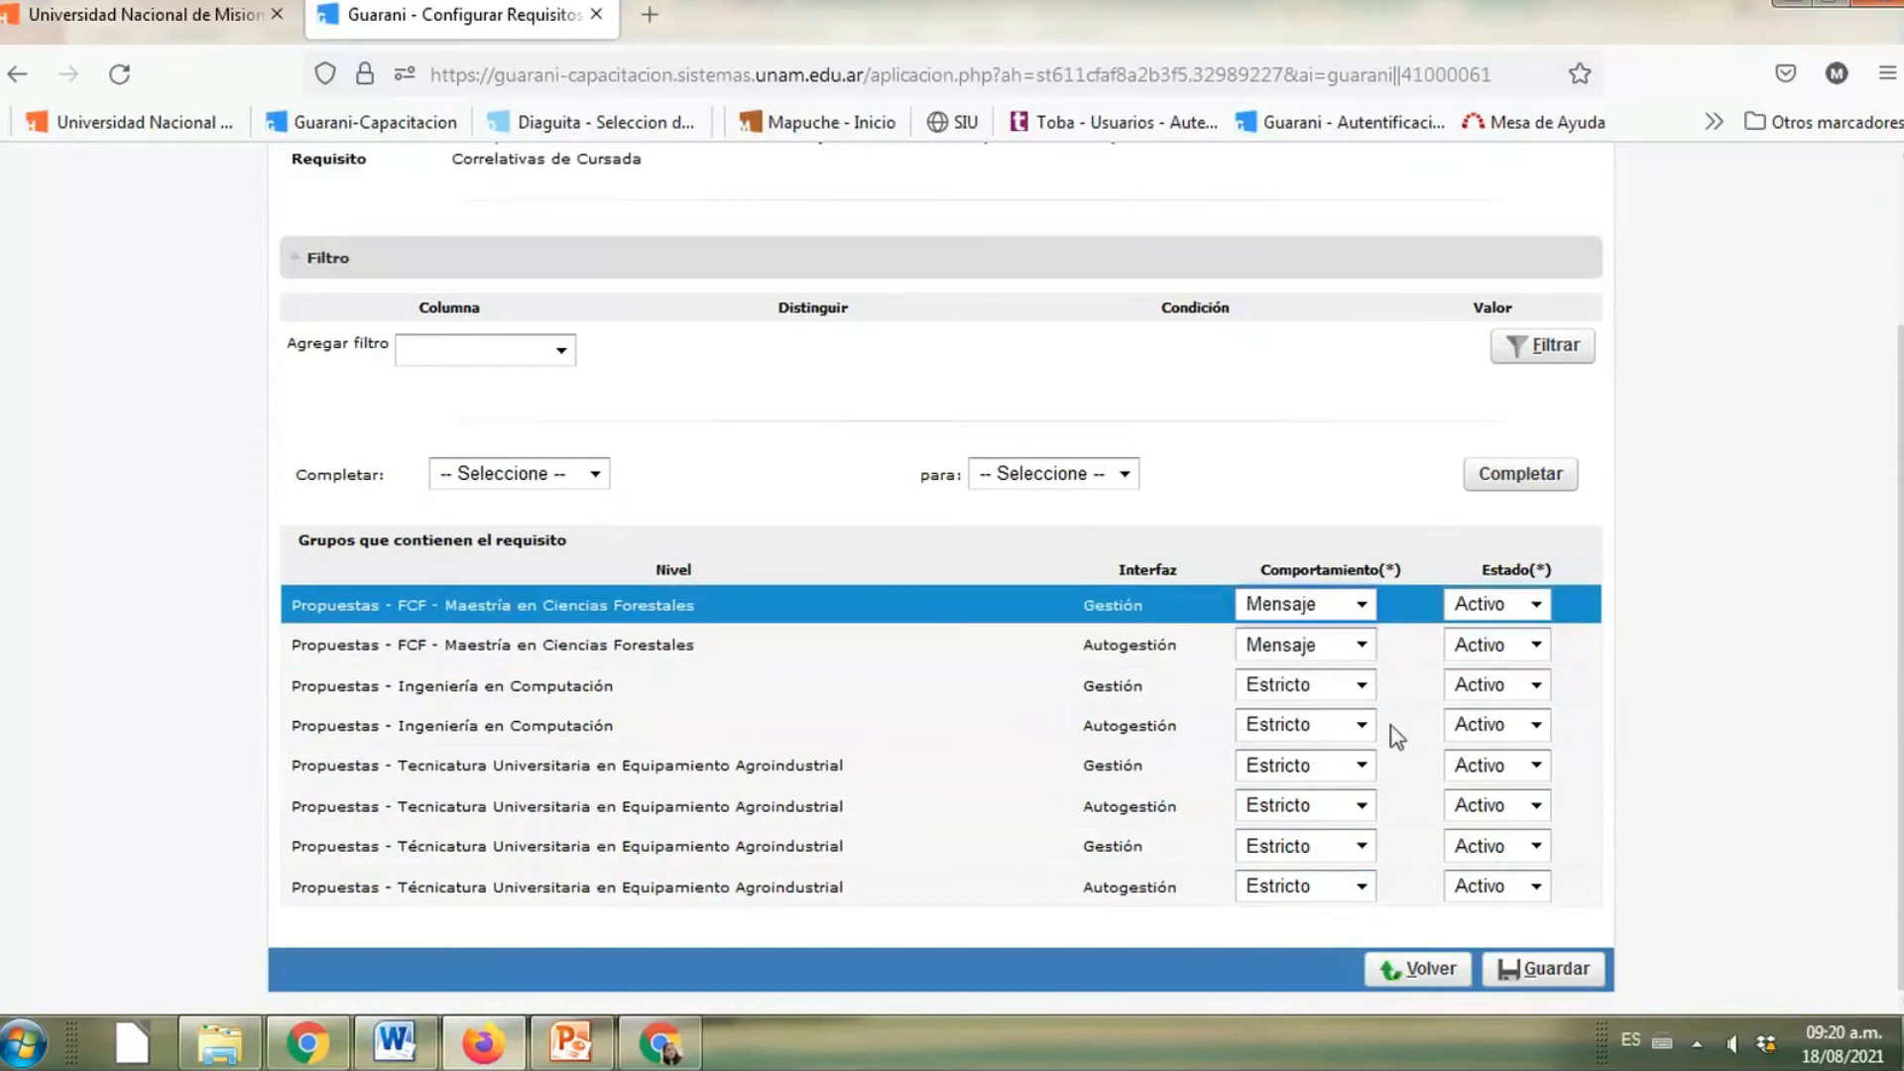
left_click(1562, 970)
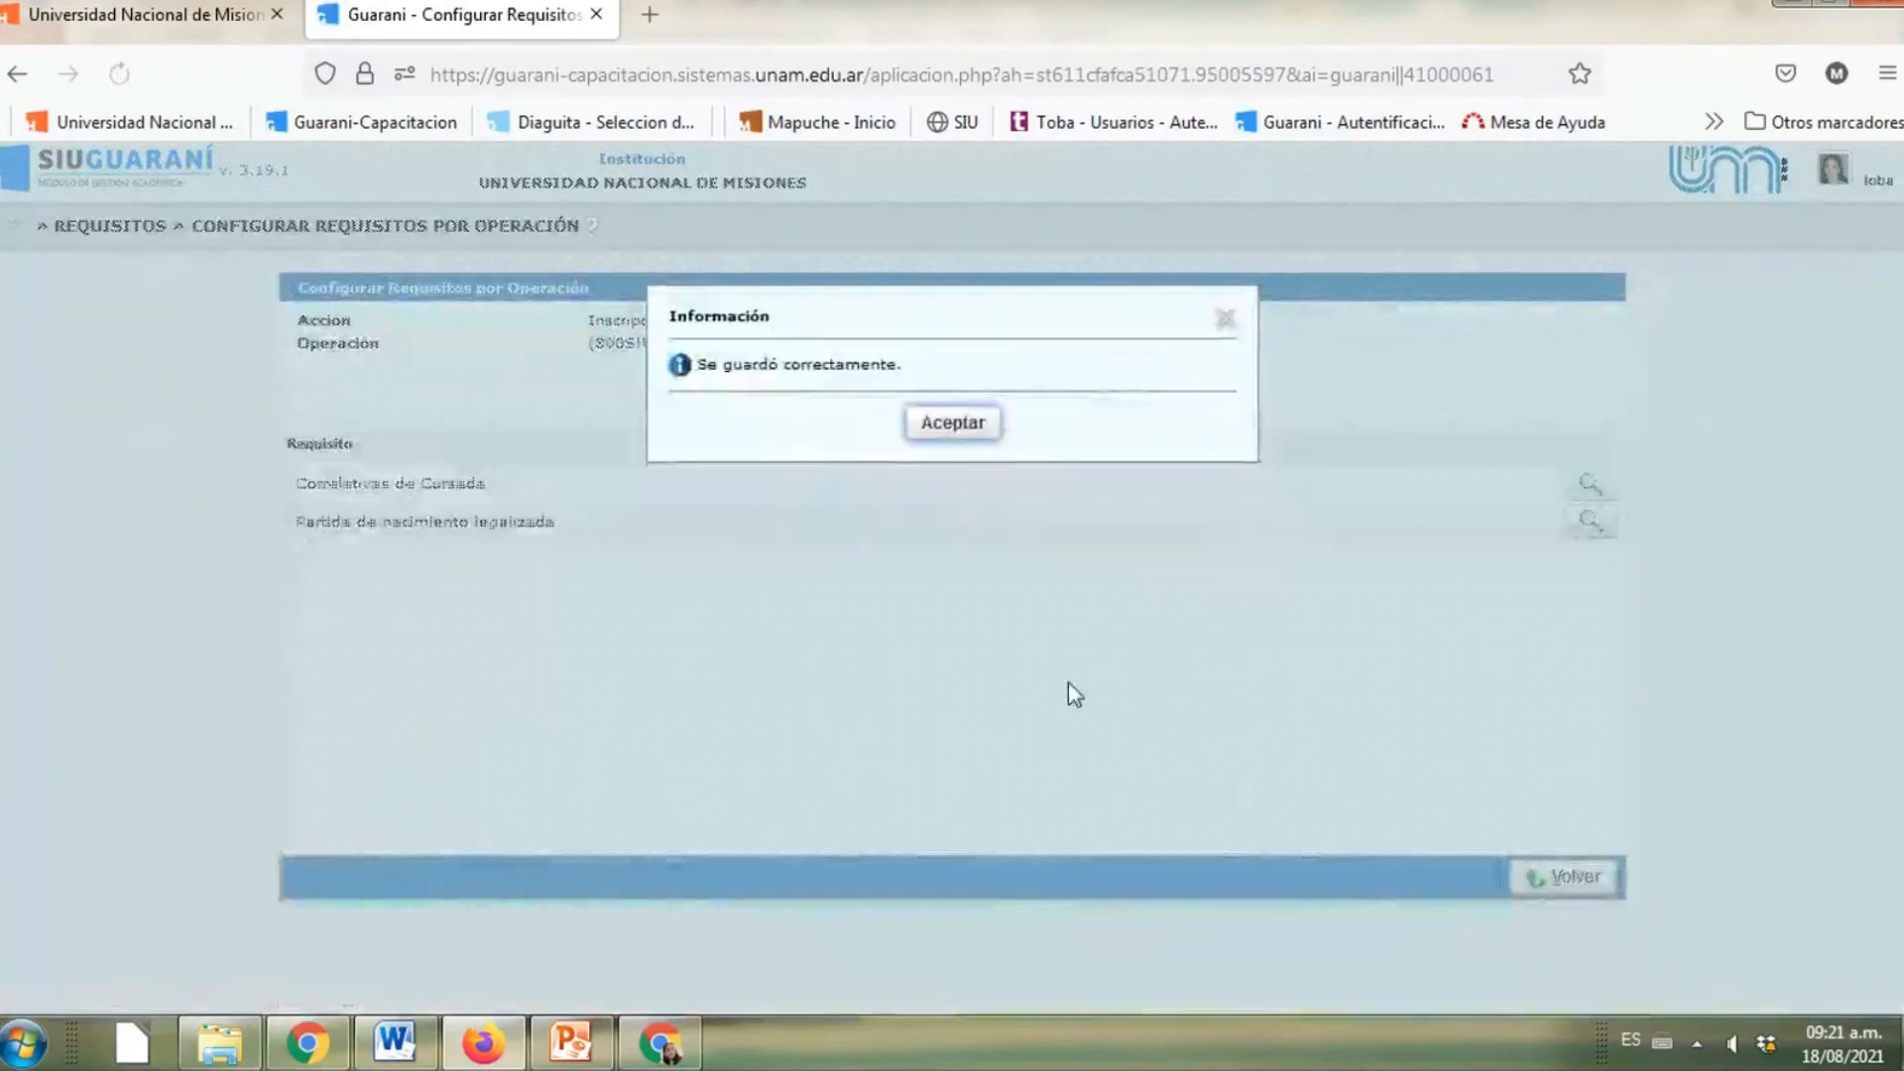
left_click(952, 422)
left_click(1541, 886)
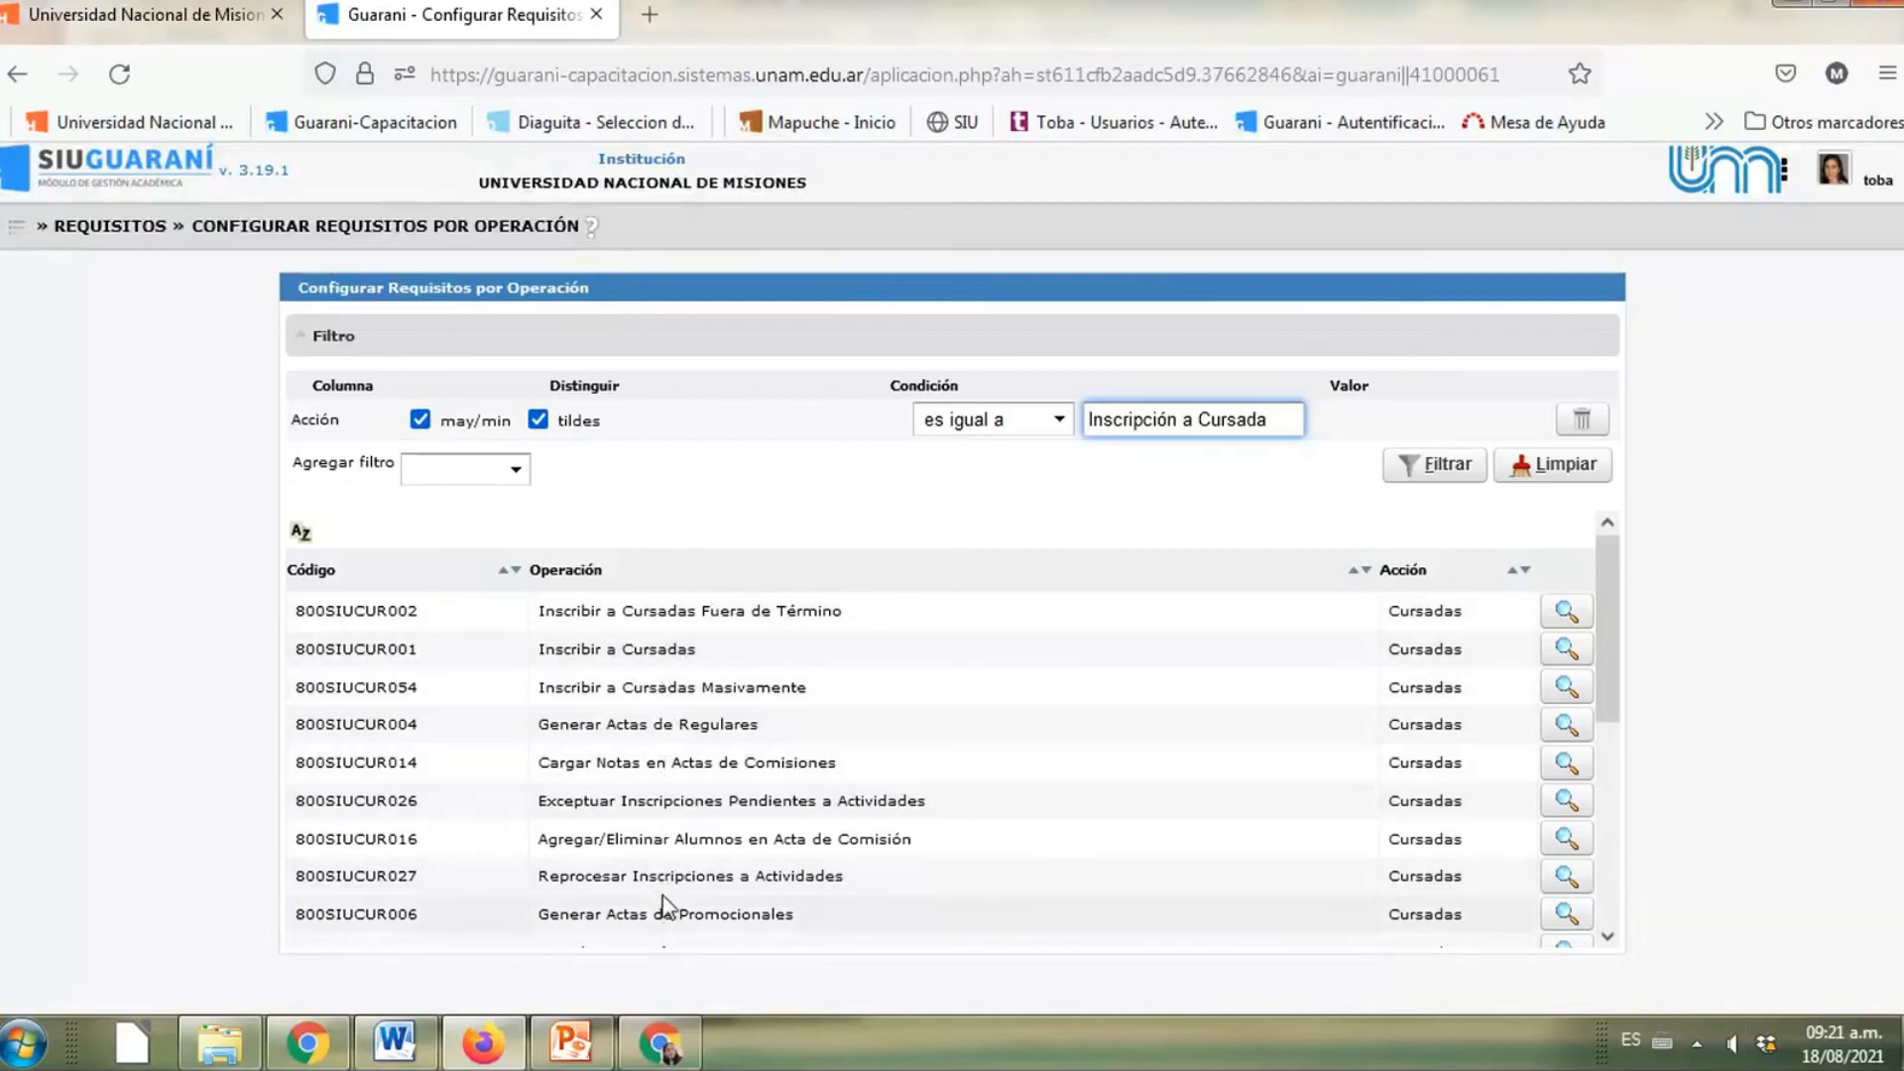
Look through the remaining Cursadas operations and go to Inscribir a Cursadas
scroll(1148, 859, "down", 5)
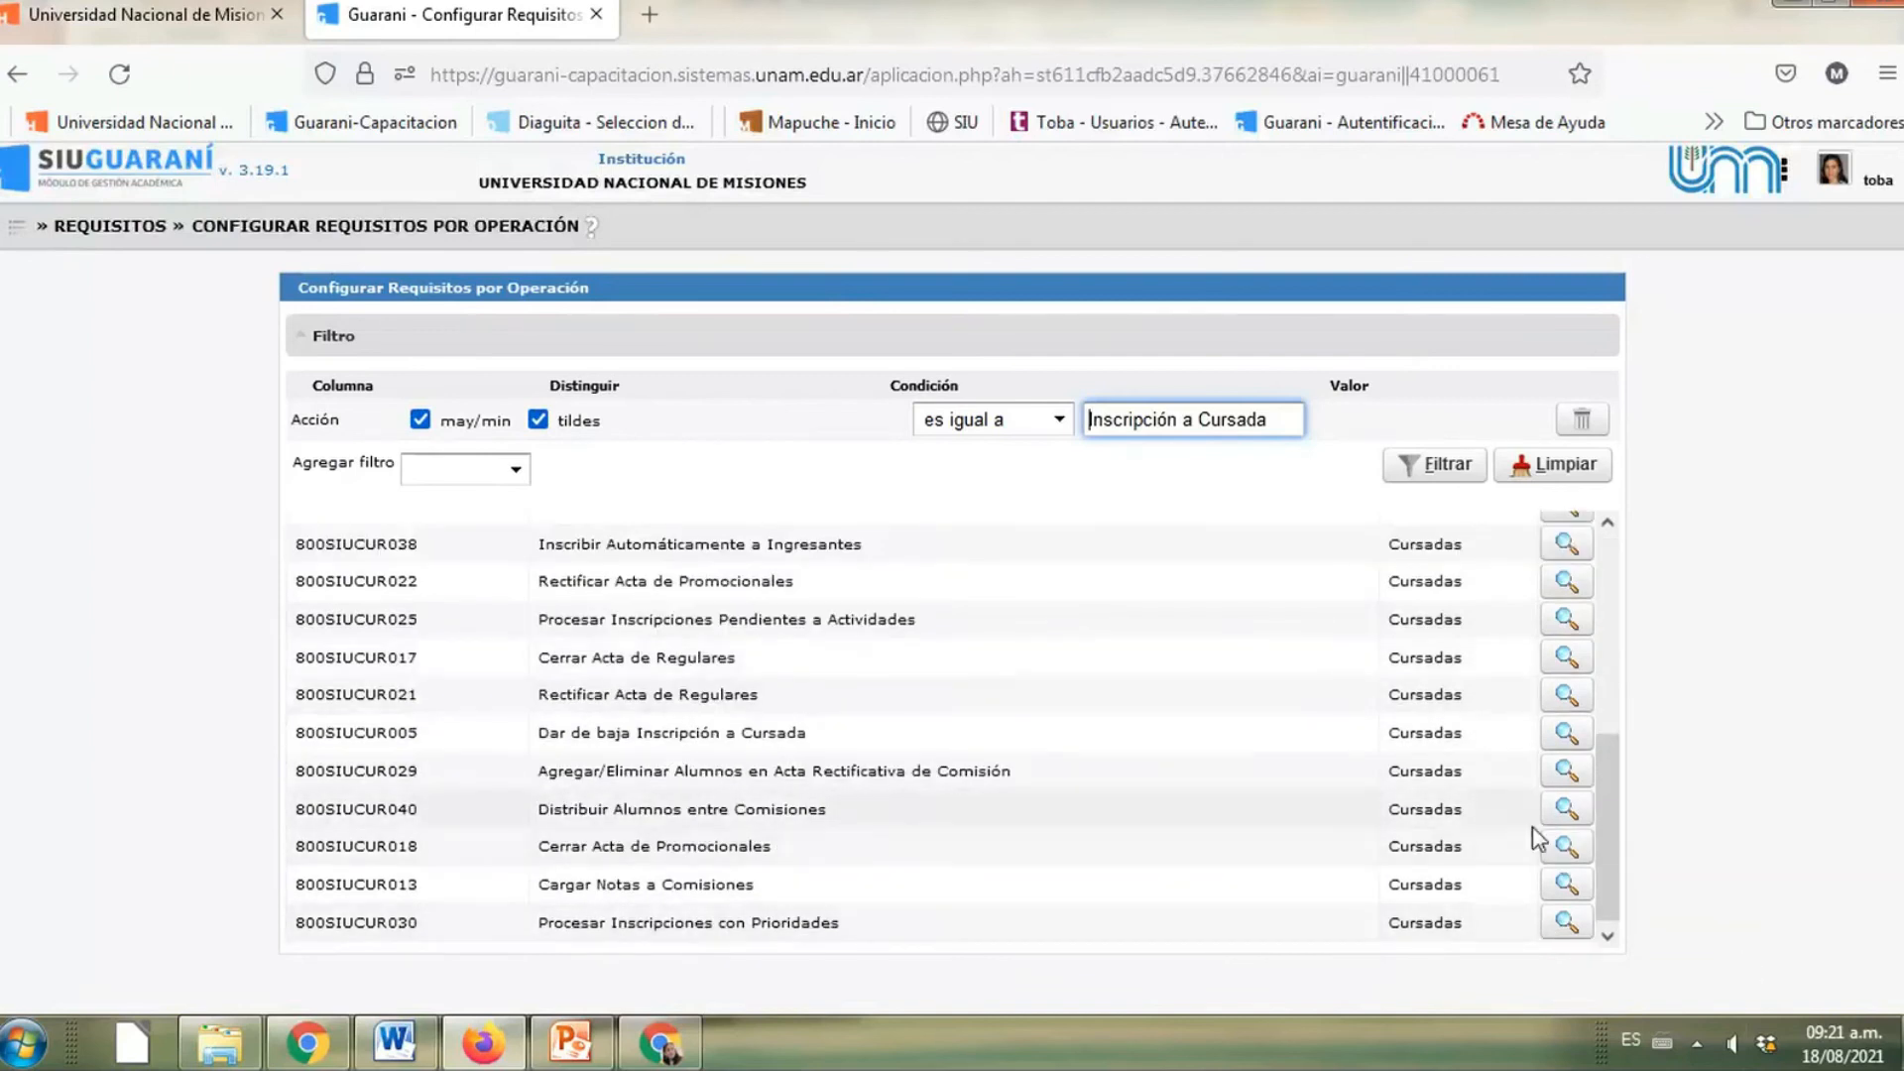
scroll(794, 797, "down", 1)
left_click(19, 229)
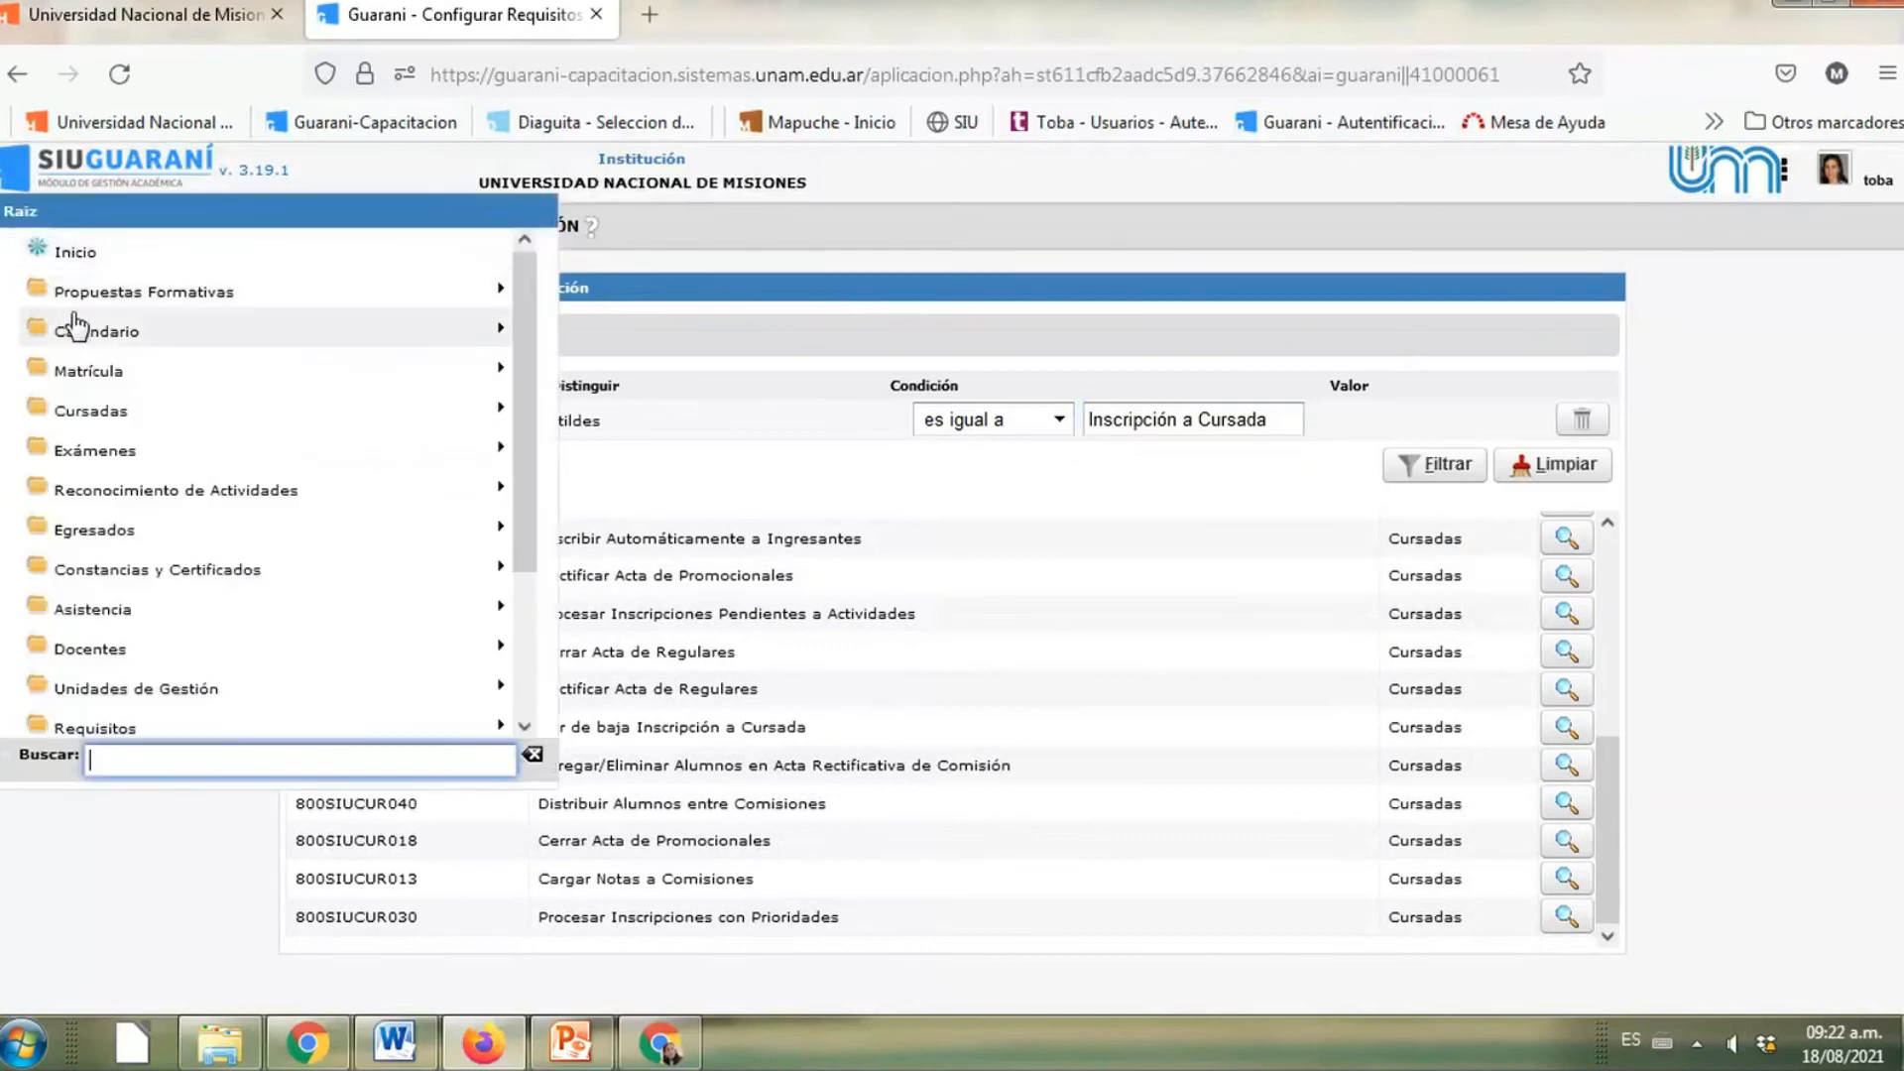
left_click(78, 422)
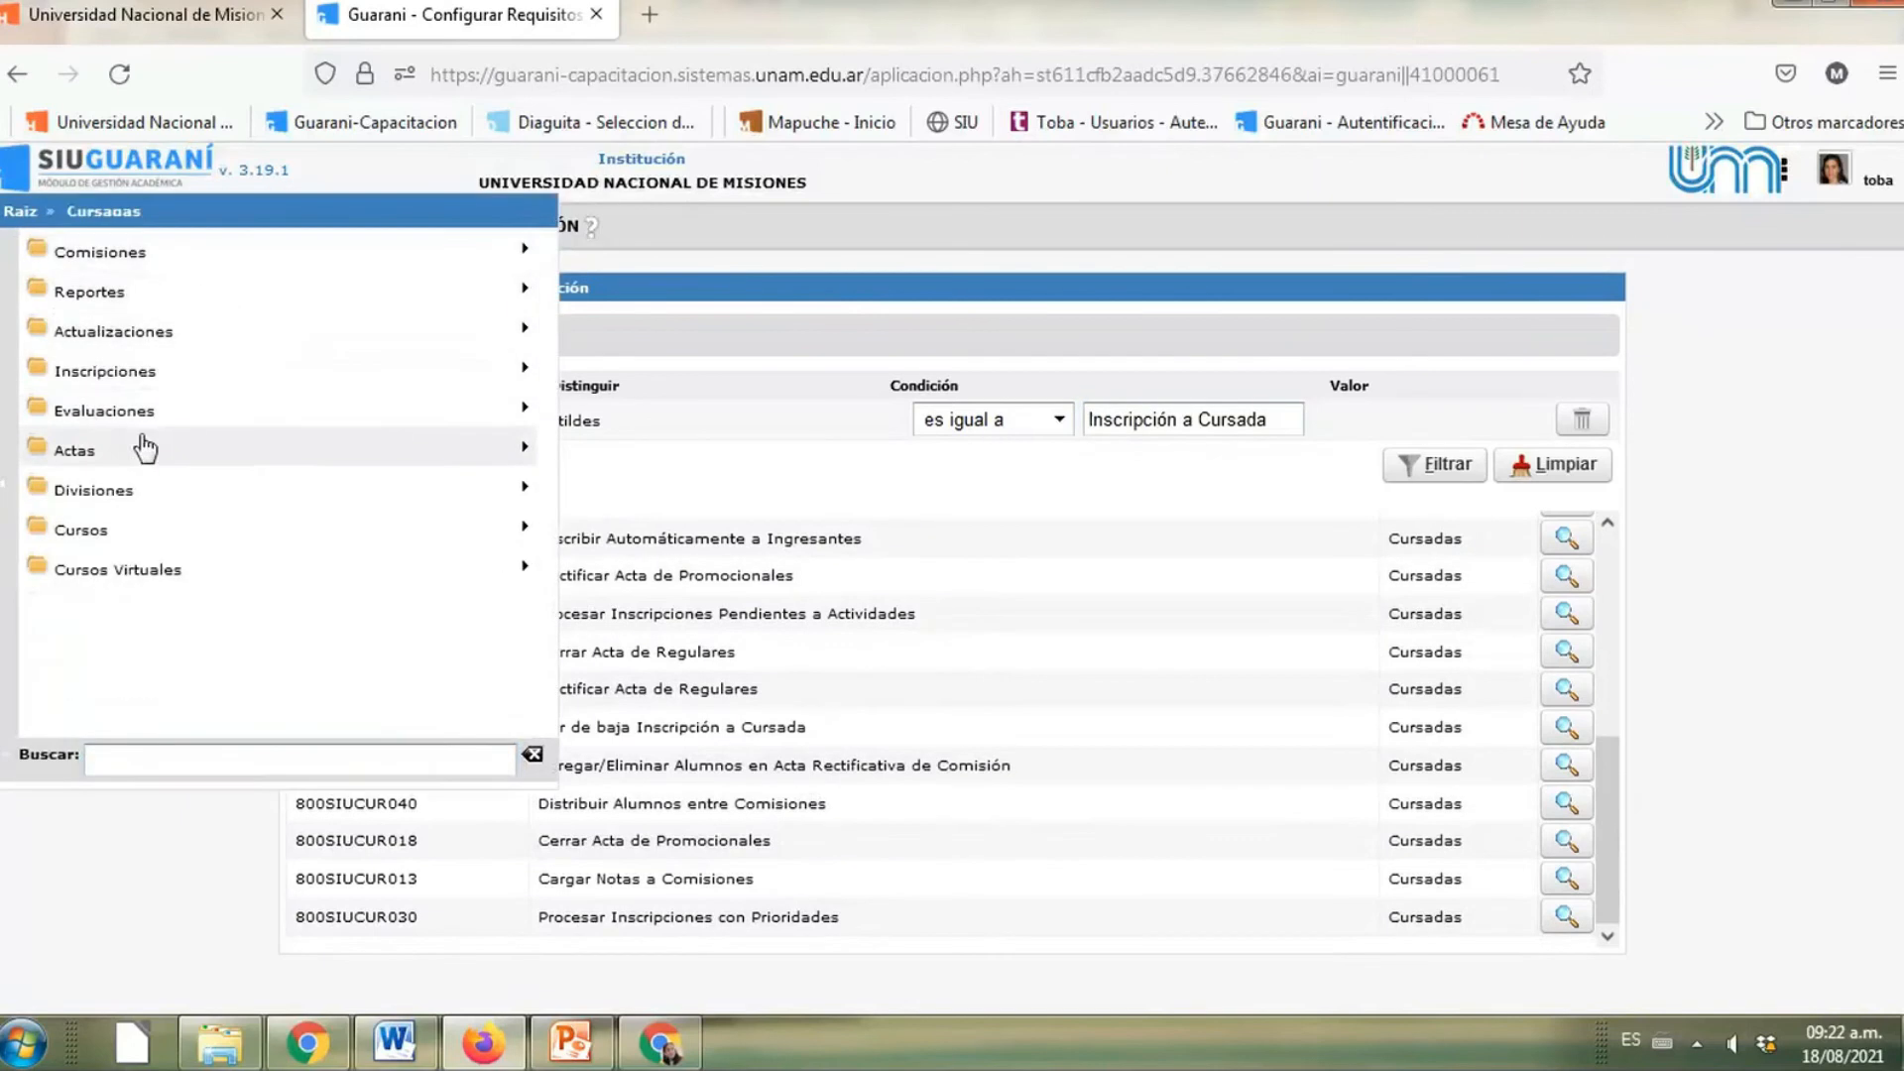
left_click(115, 381)
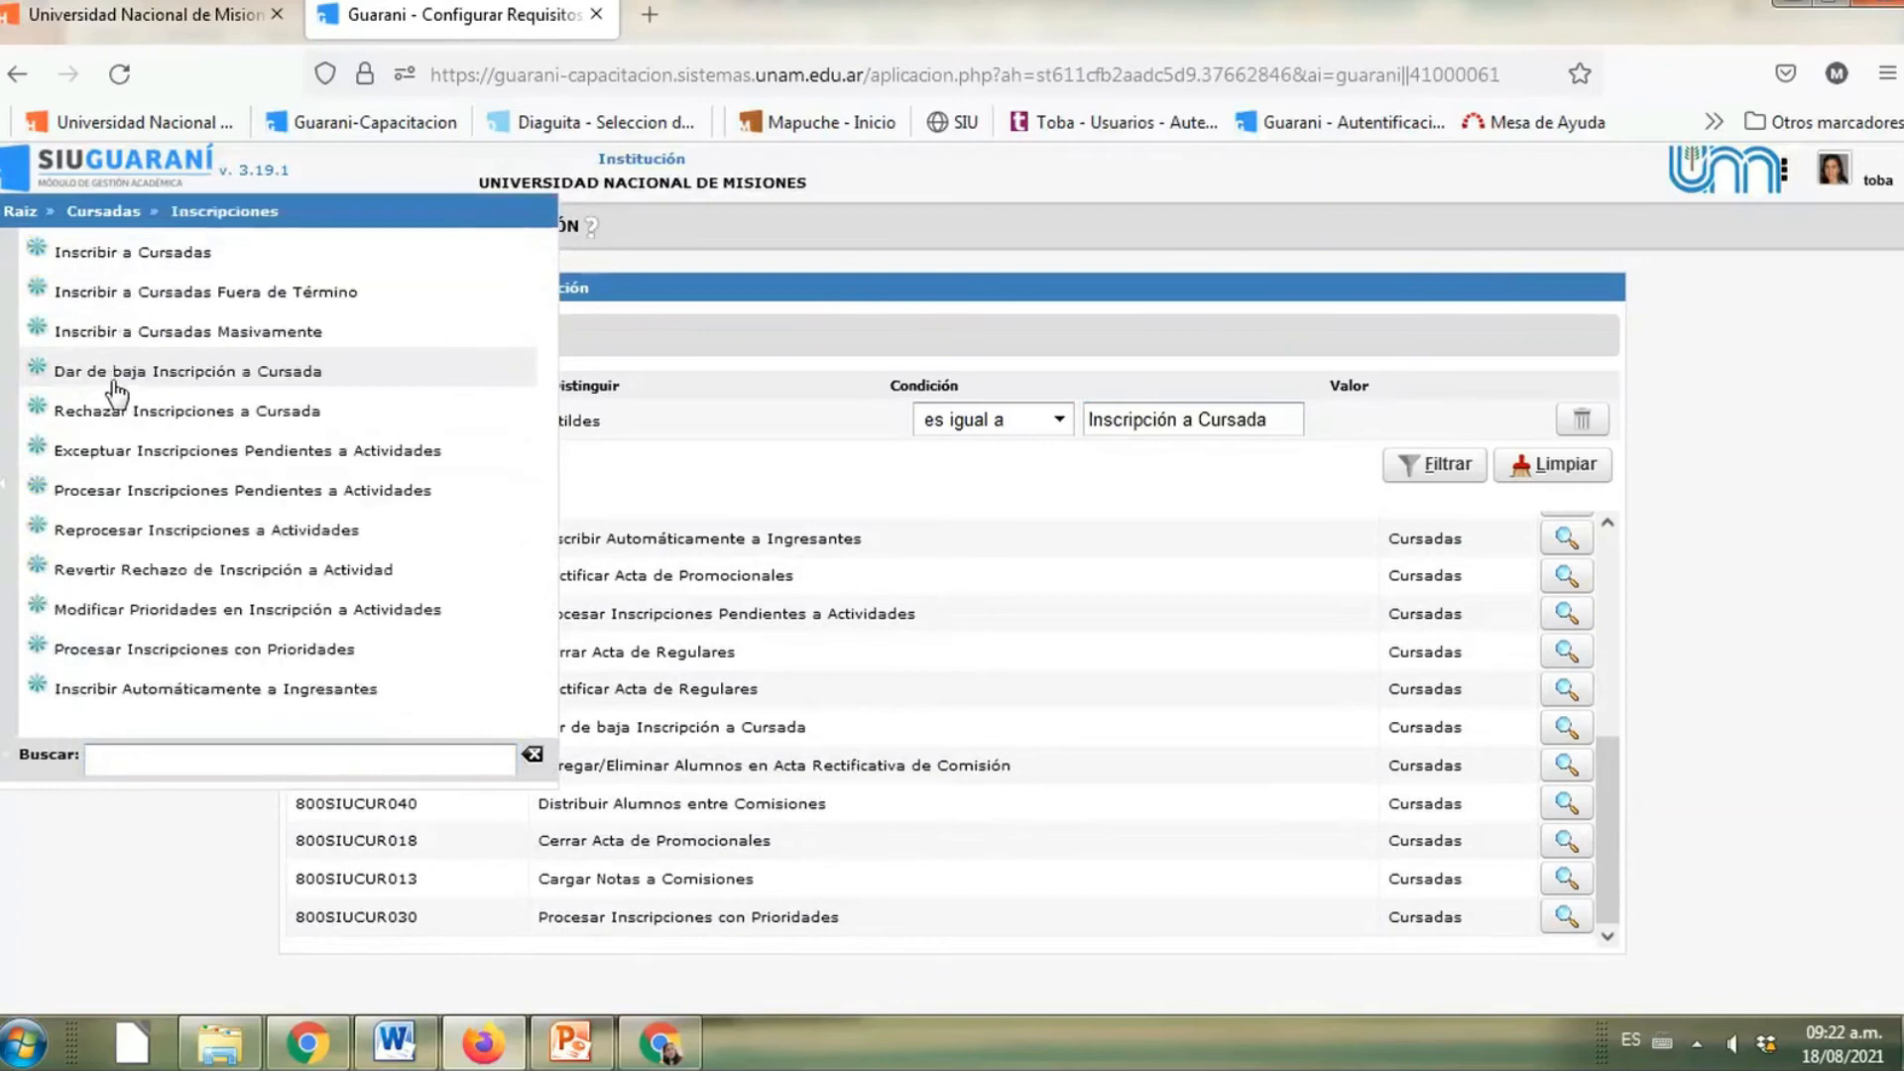
left_click(130, 265)
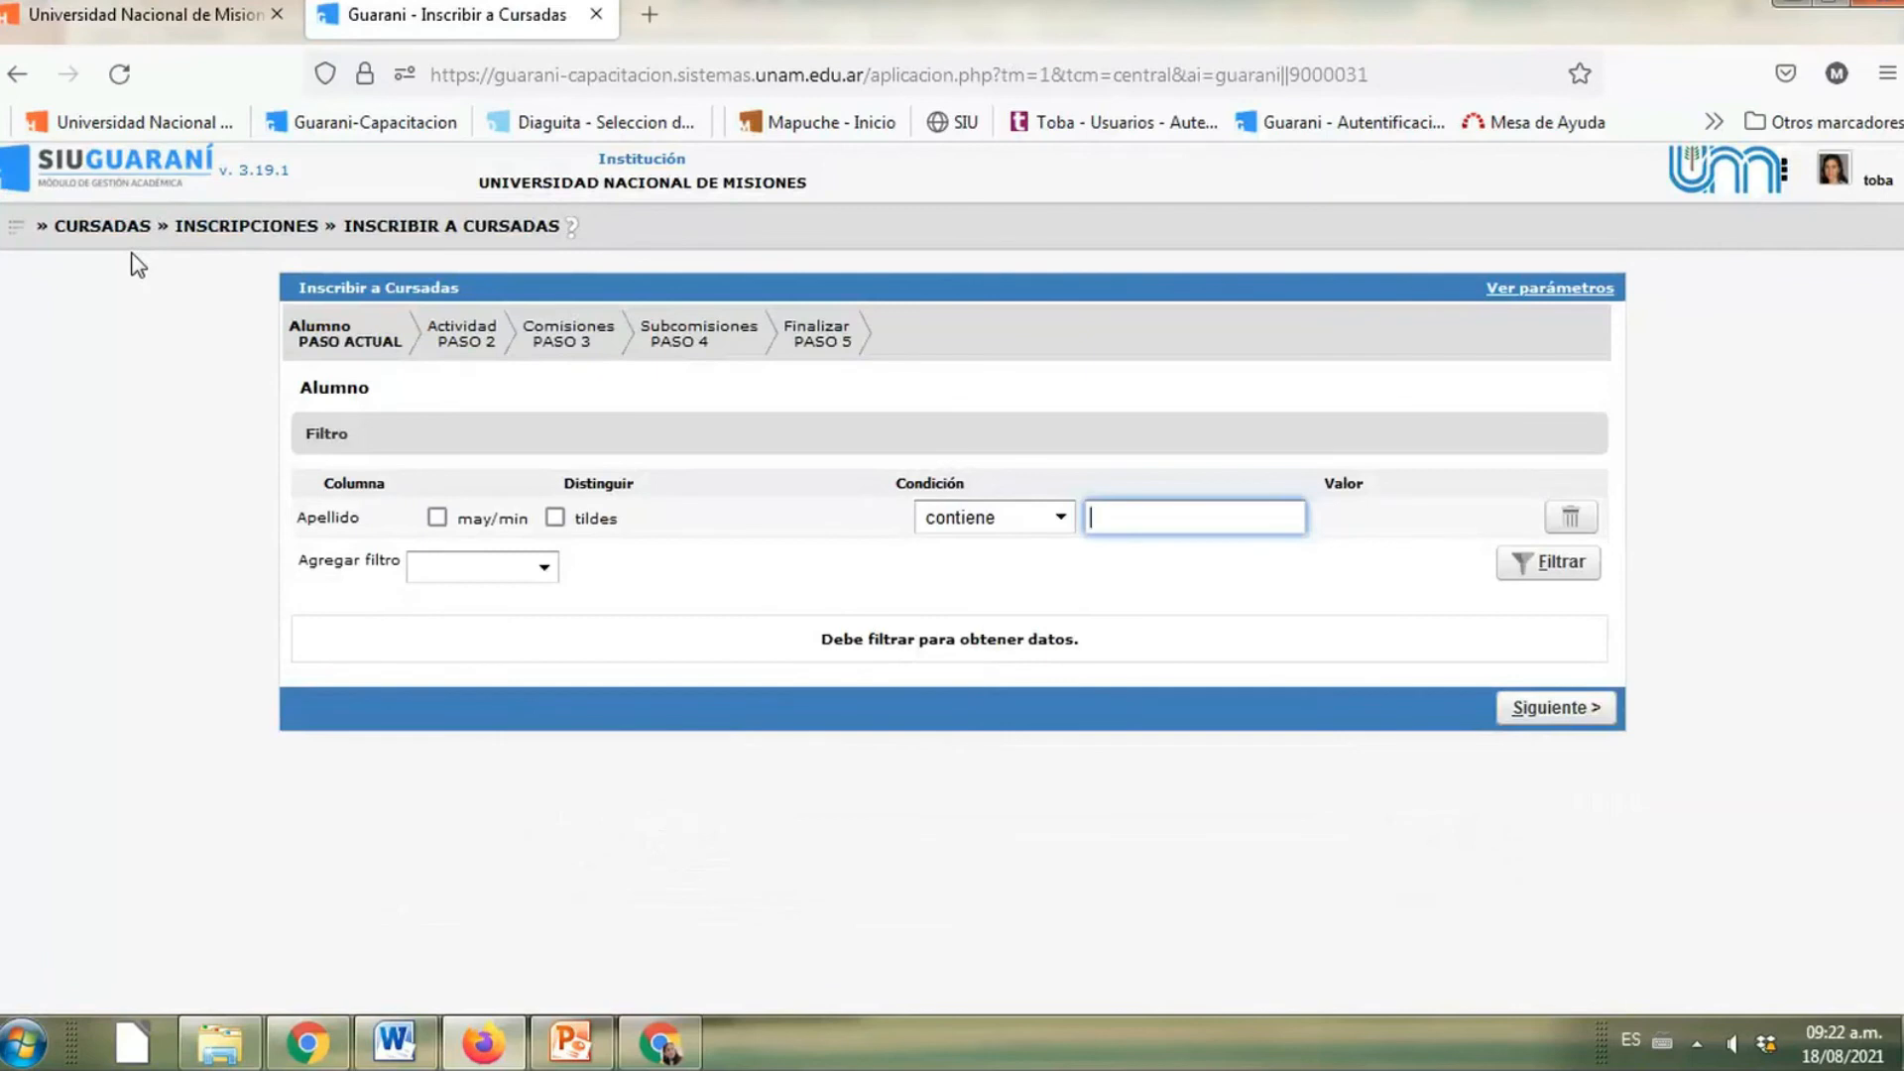
Filter the students whose Apellido contains a partial surname
left_click(1230, 517)
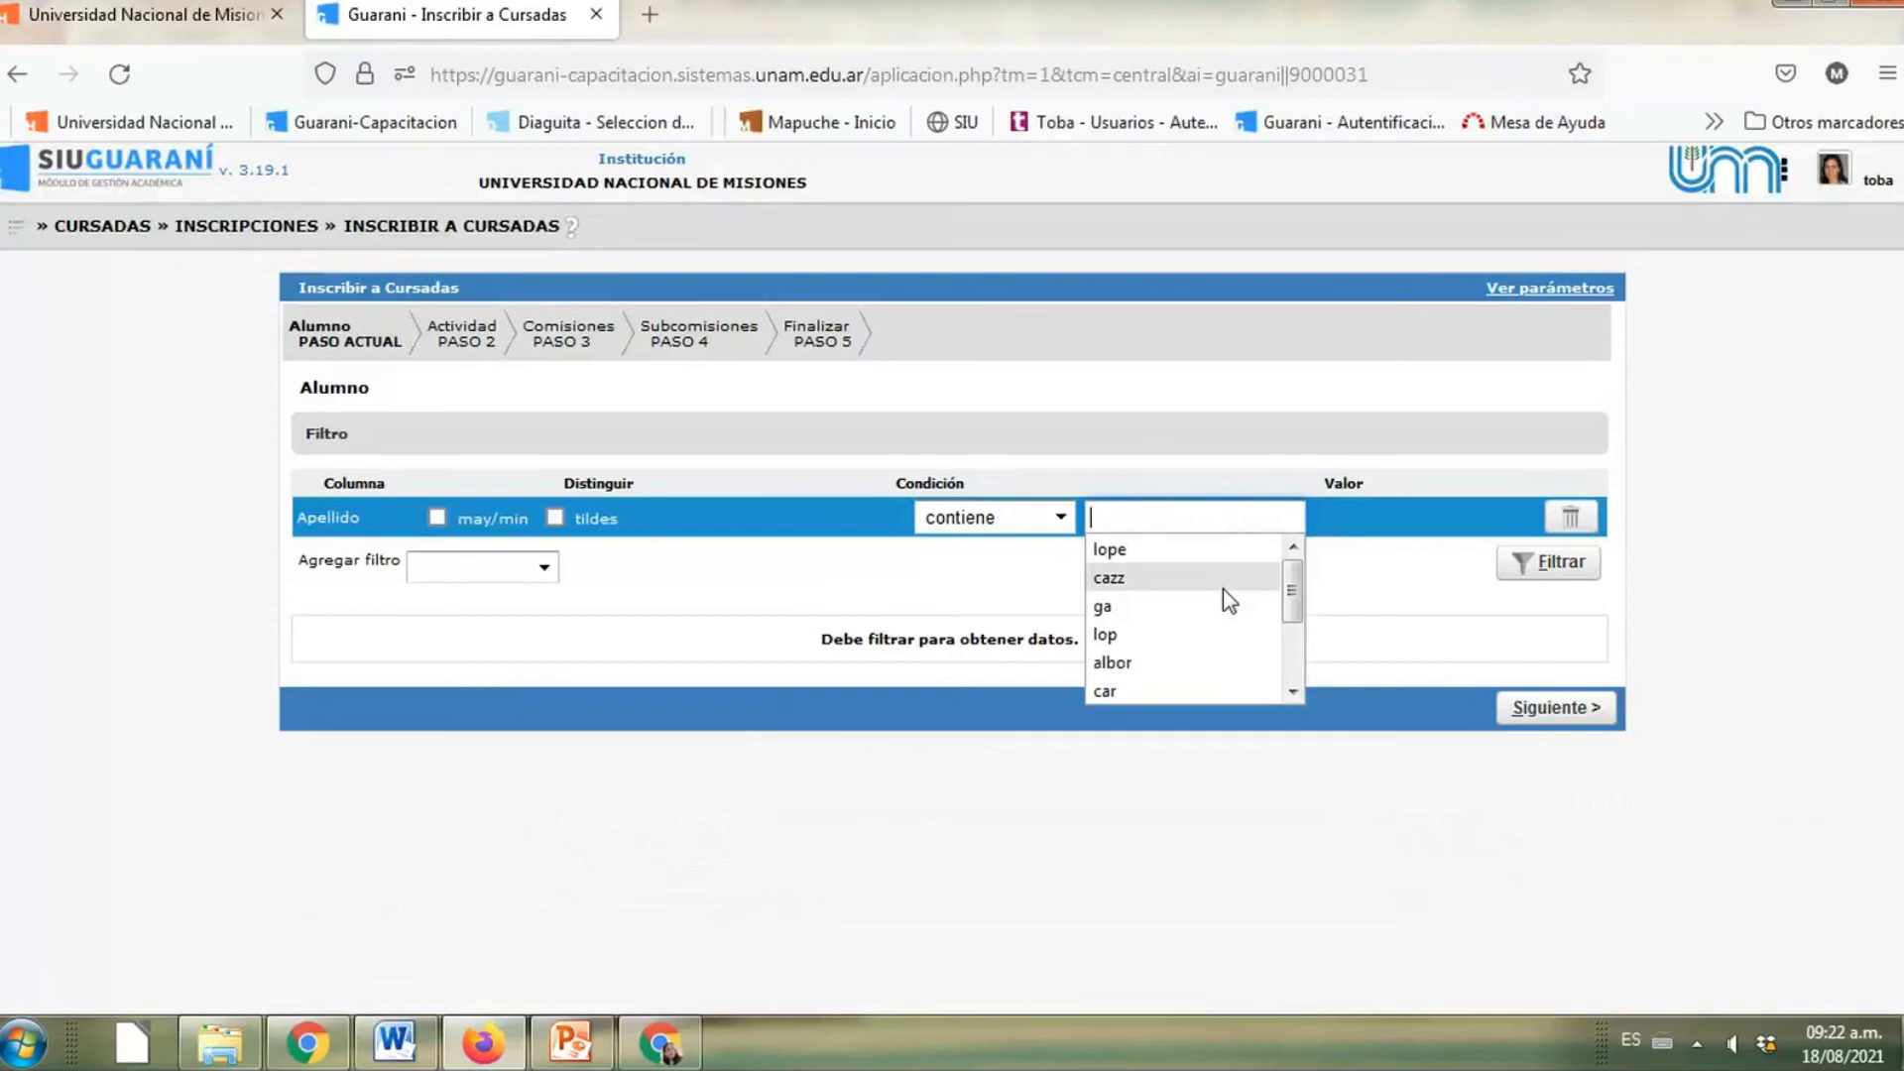
type("gome")
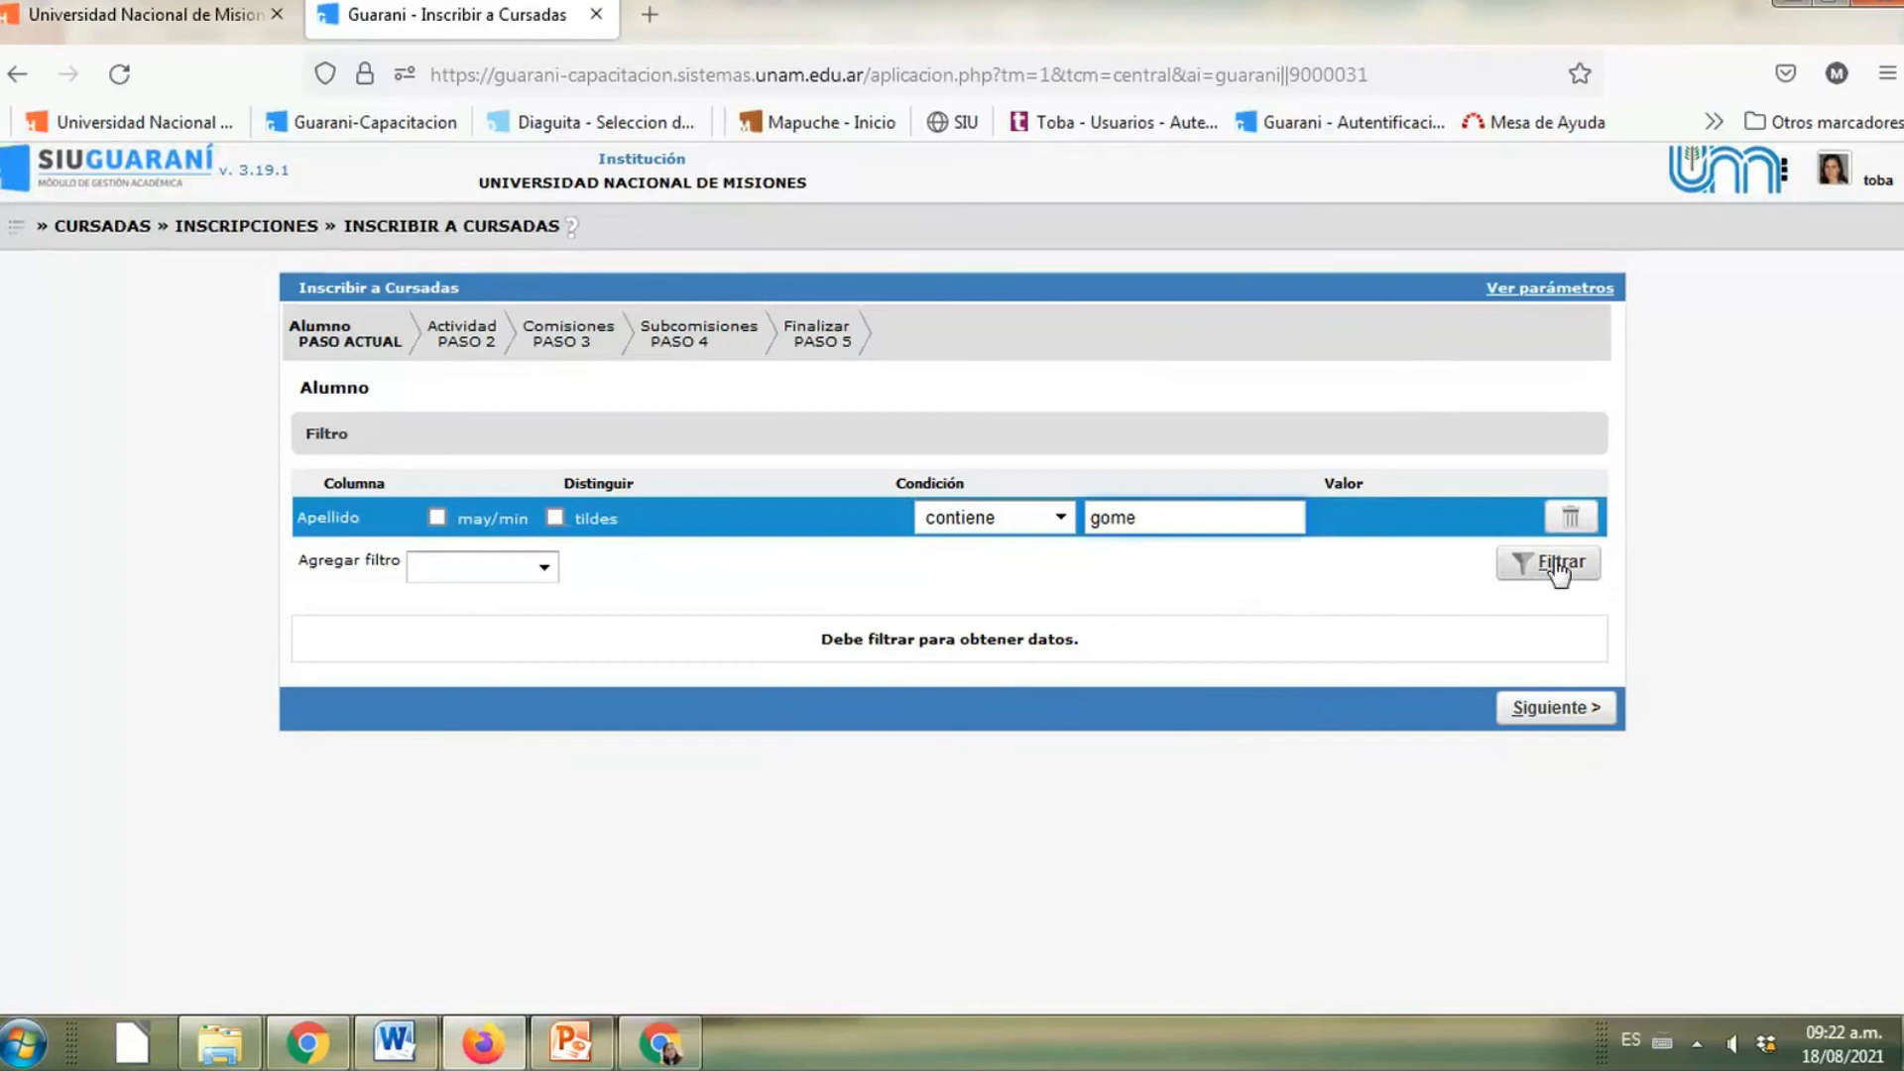
left_click(1557, 564)
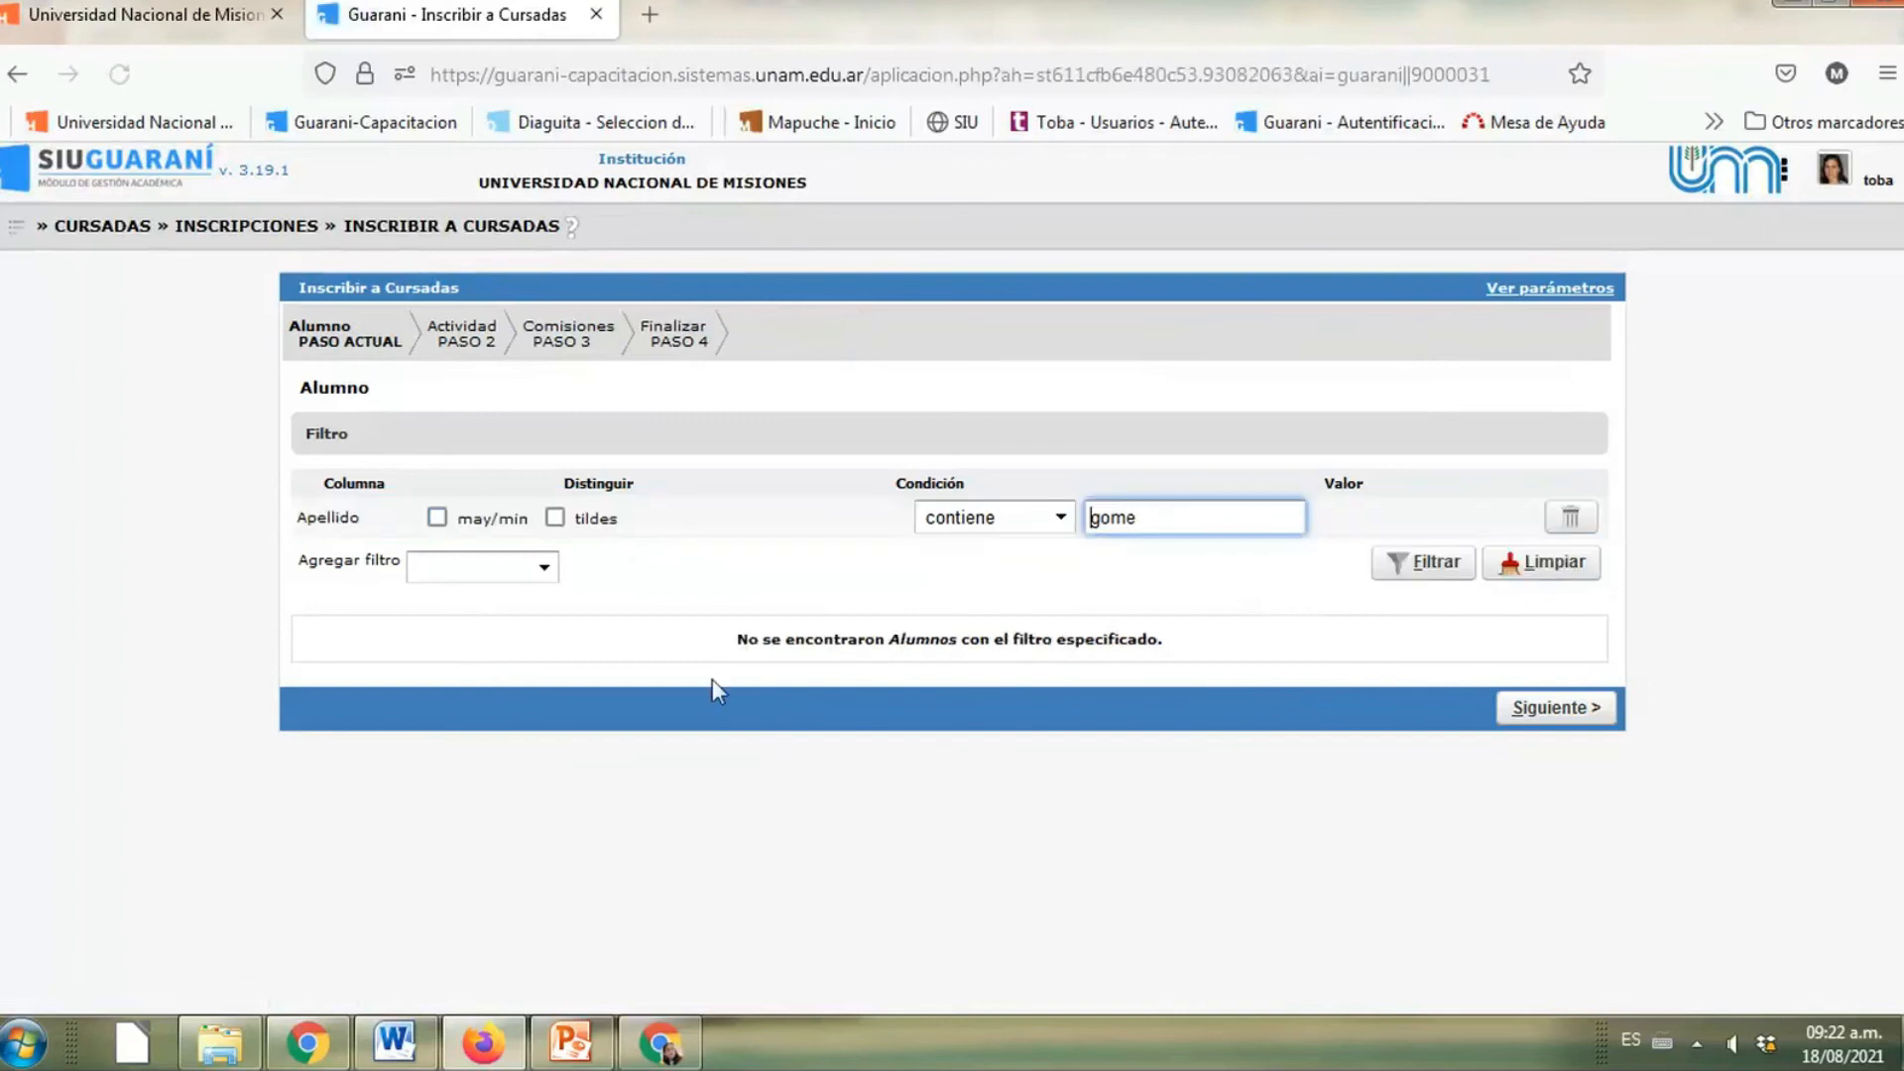
Replace the Apellido filter value with a different partial surname and filter the students again
left_click(1184, 504)
key("BackSpace")
key("BackSpace")
key("BackSpace")
key("BackSpace")
type("lop")
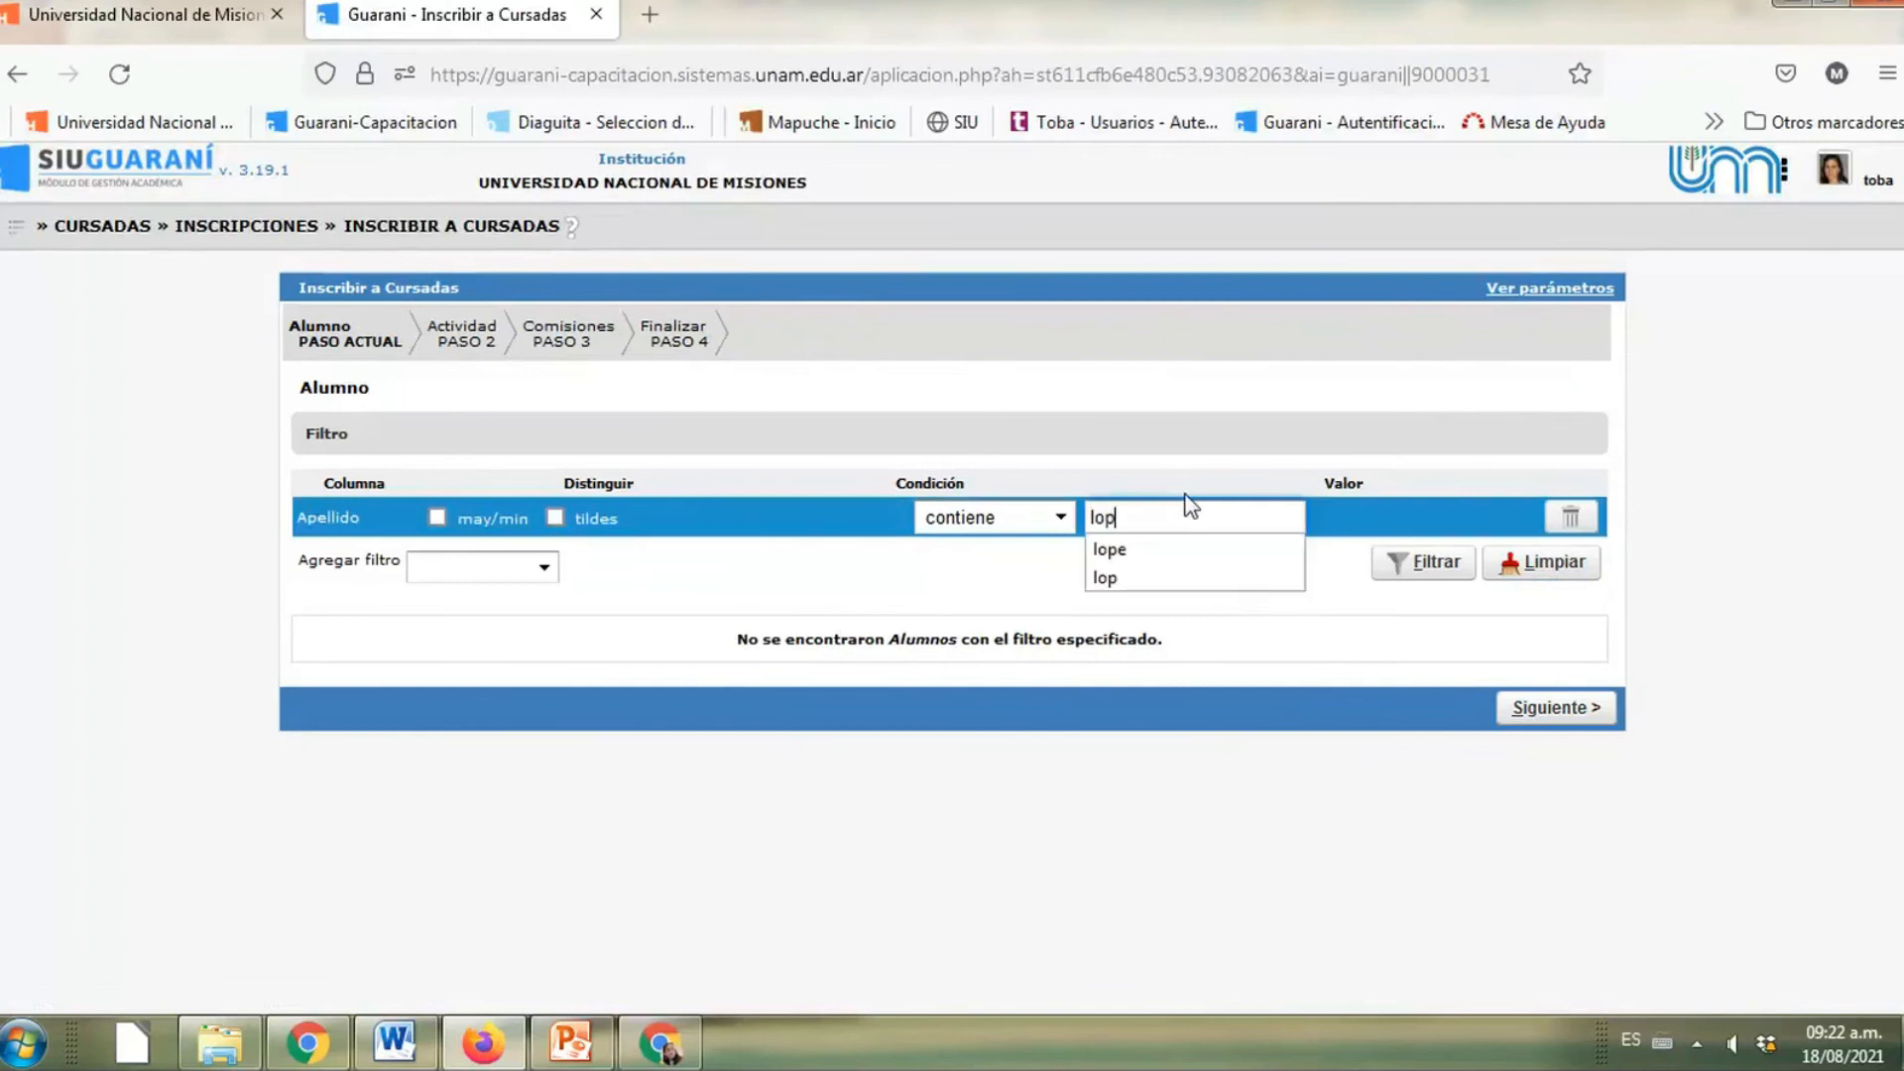
left_click(1412, 569)
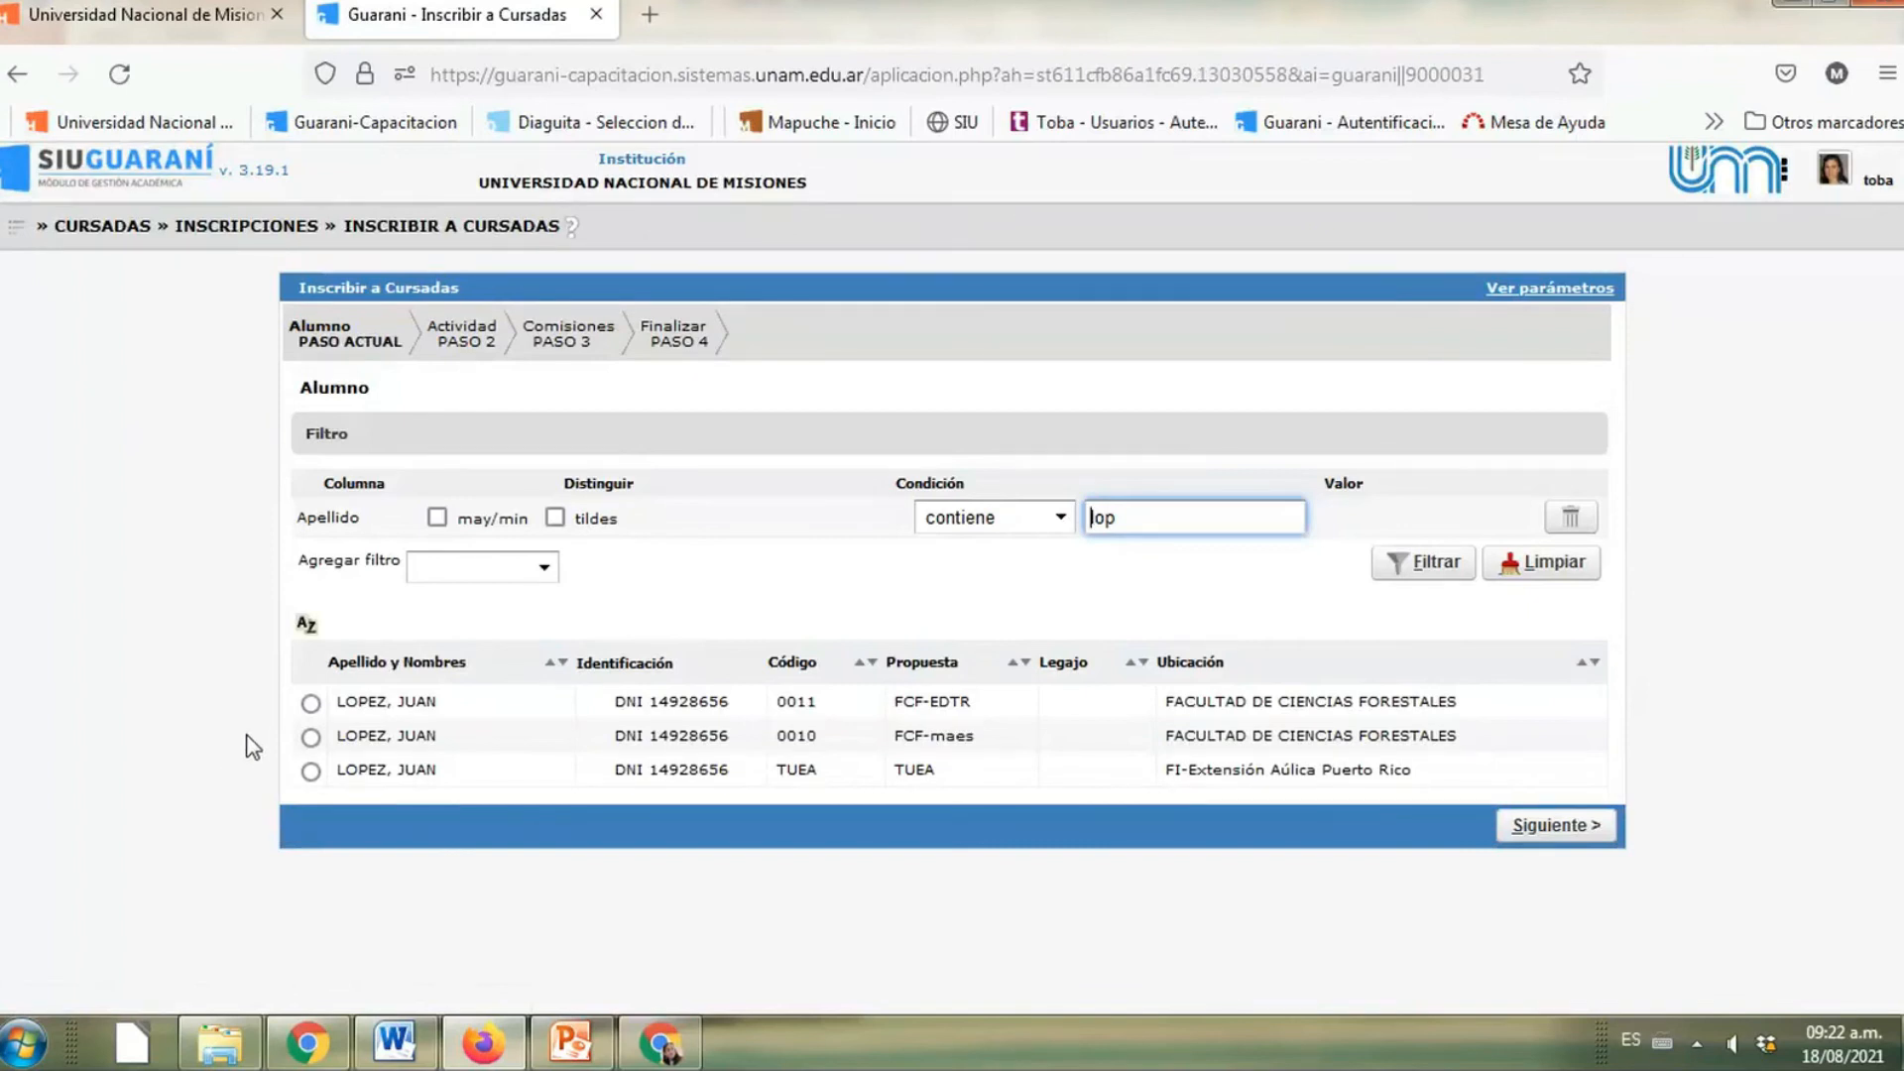
Select the student's record for the TUEA proposal and continue to the activity selection
left_click(311, 771)
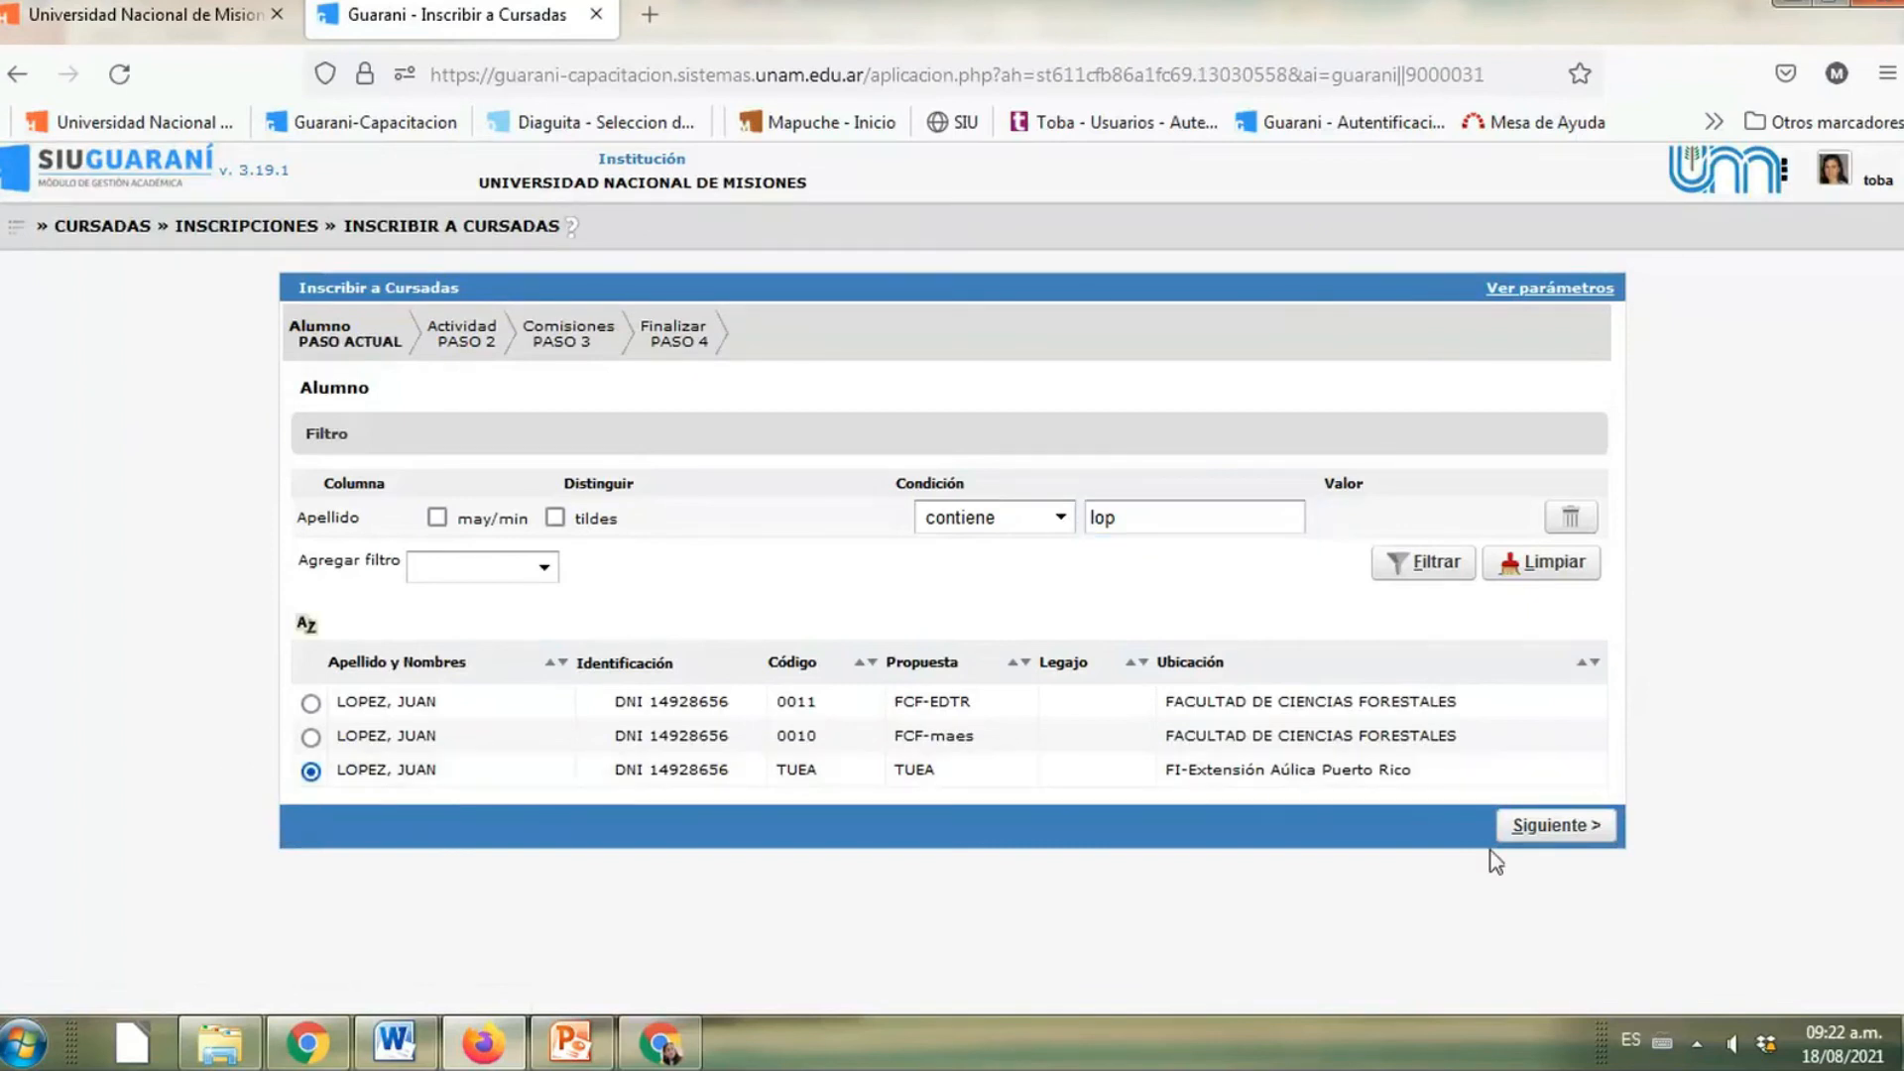
left_click(310, 737)
left_click(310, 771)
left_click(1585, 829)
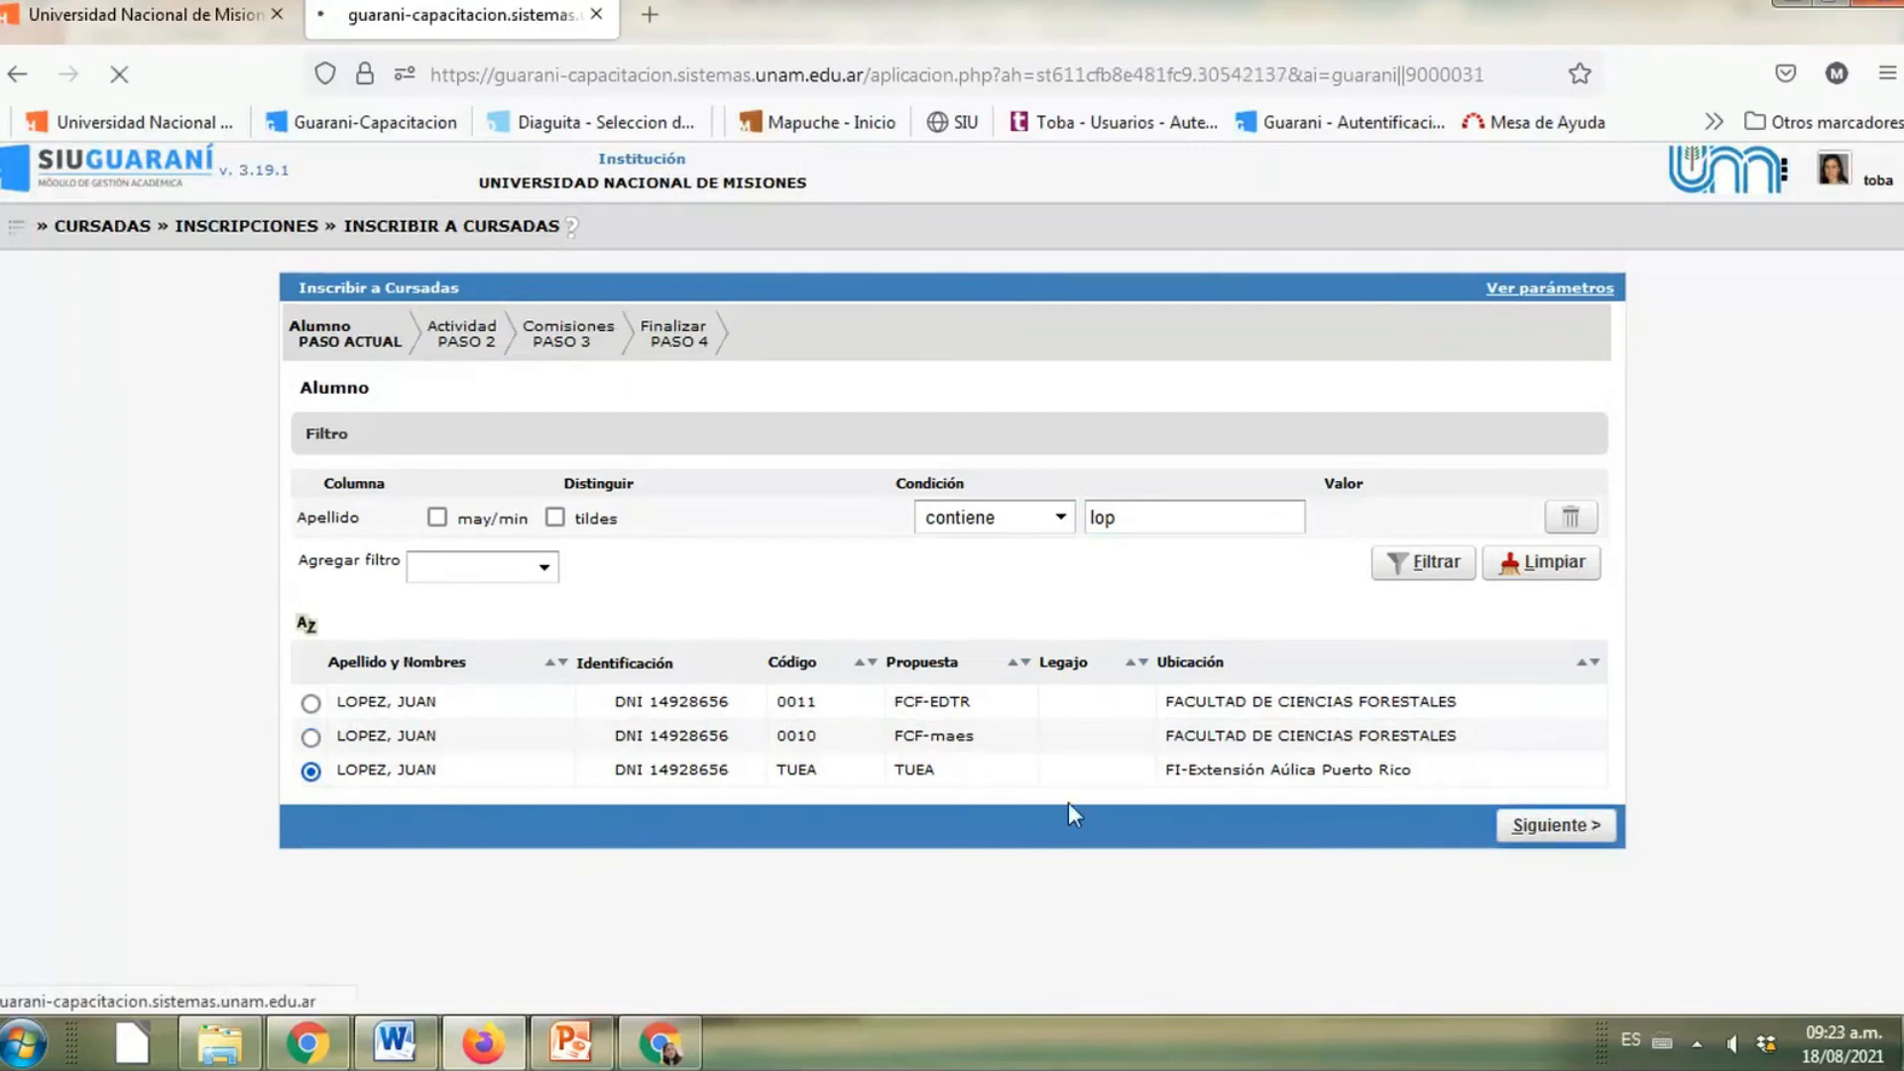
Try to enrol the student in activity 8.1.9 Energías Renovables and close the resulting notice
scroll(616, 675, "down", 3)
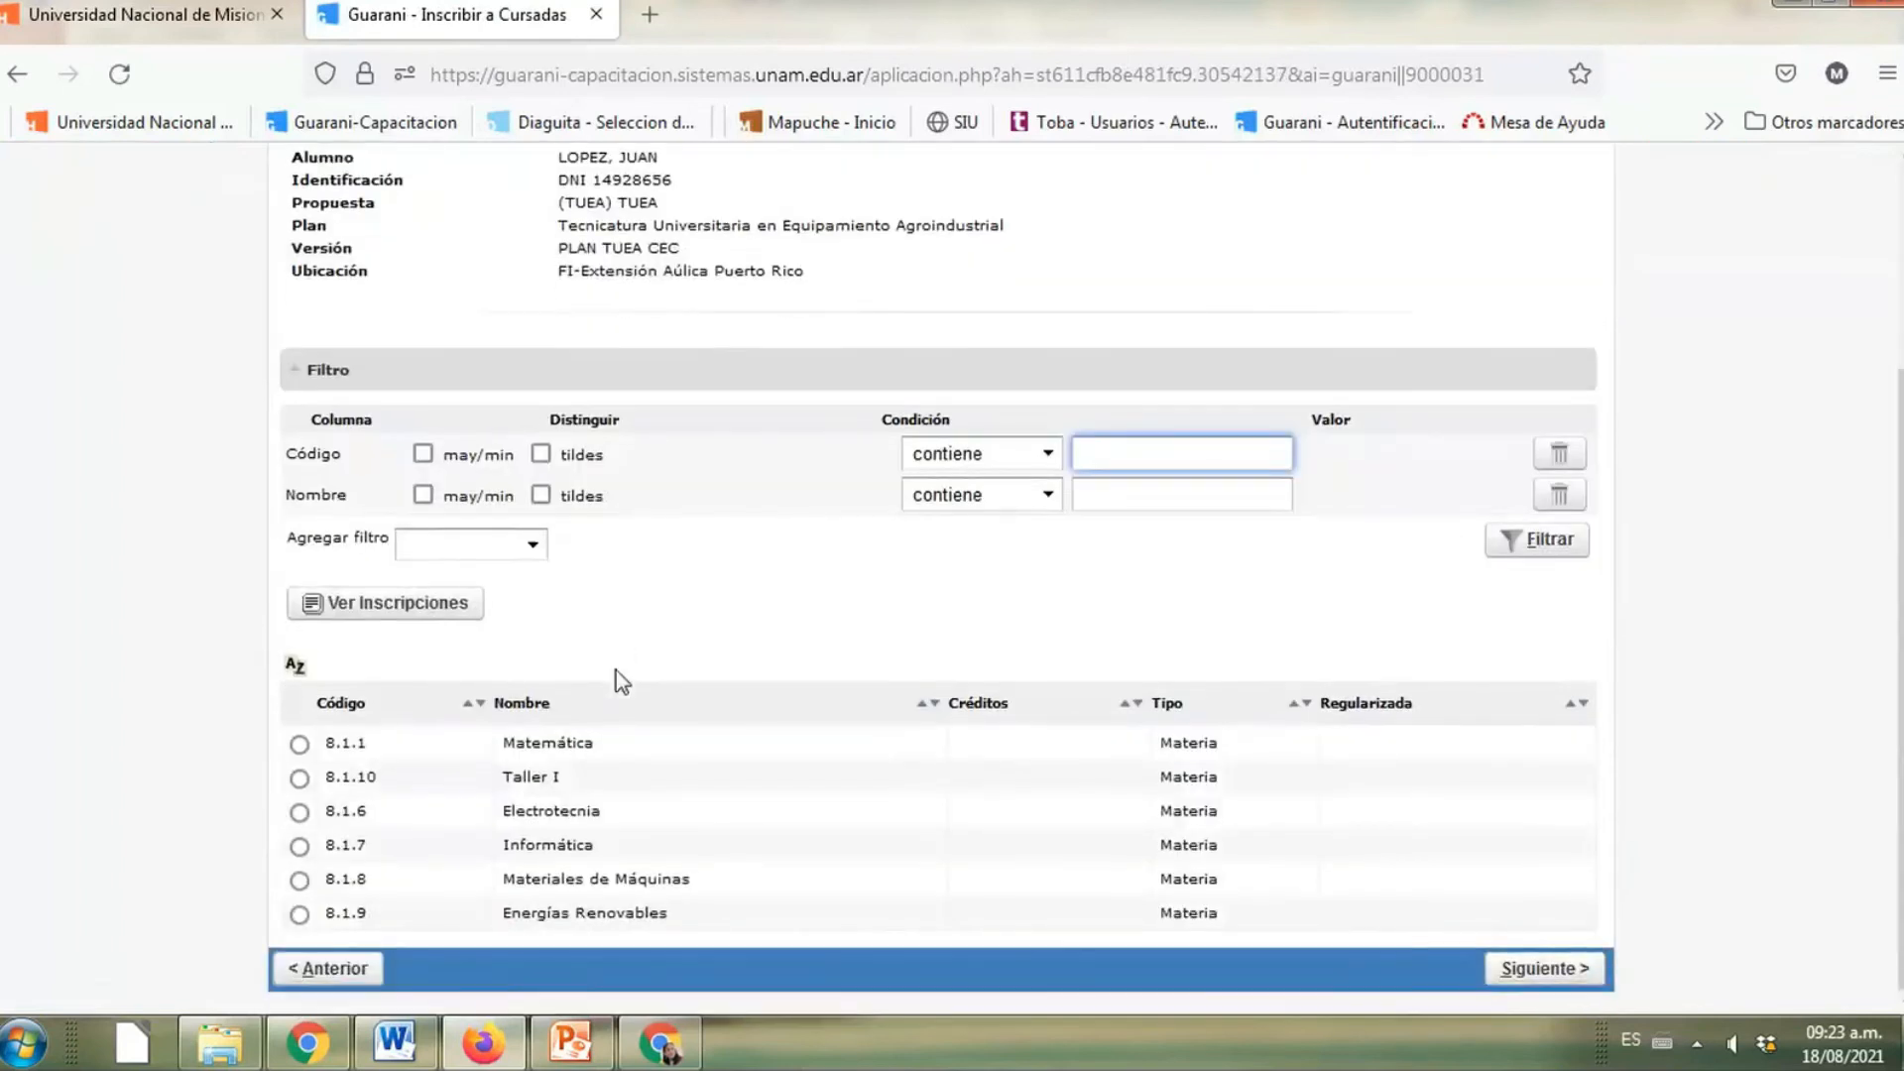
left_click(299, 915)
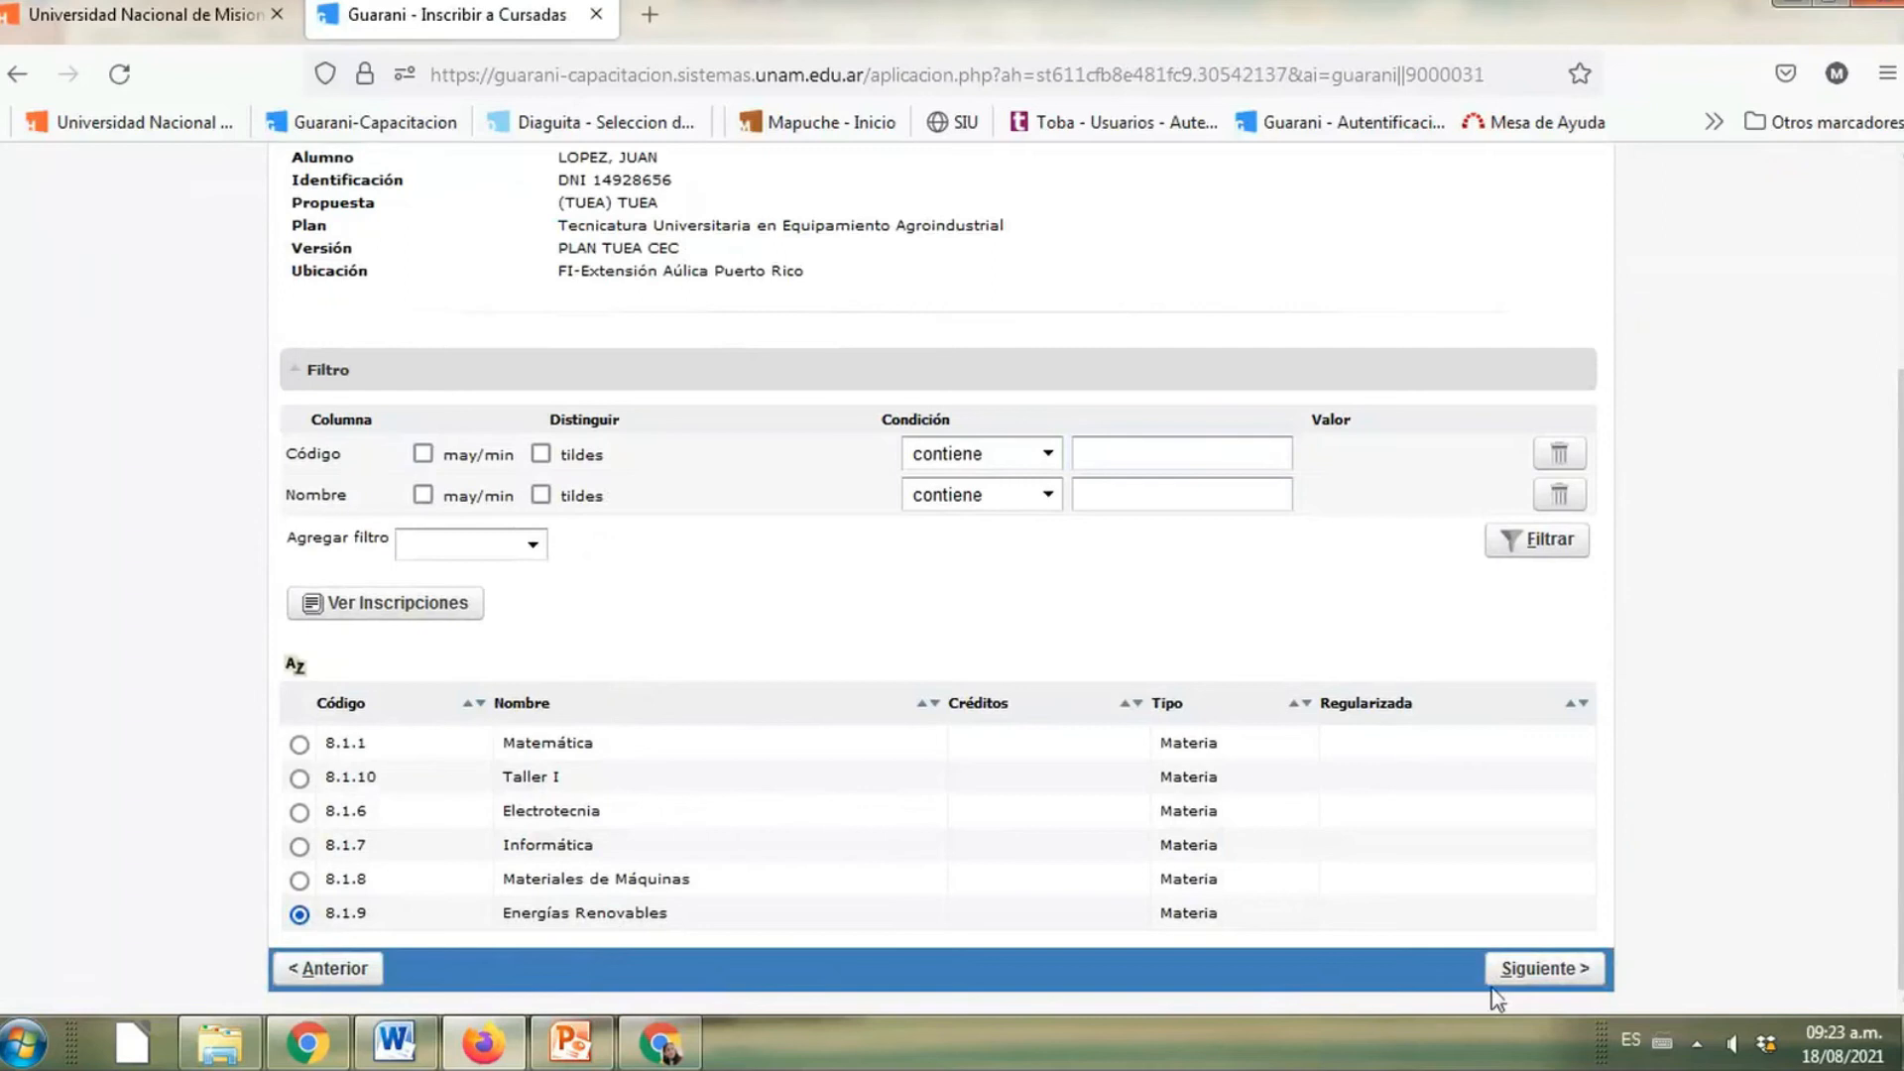
left_click(1537, 971)
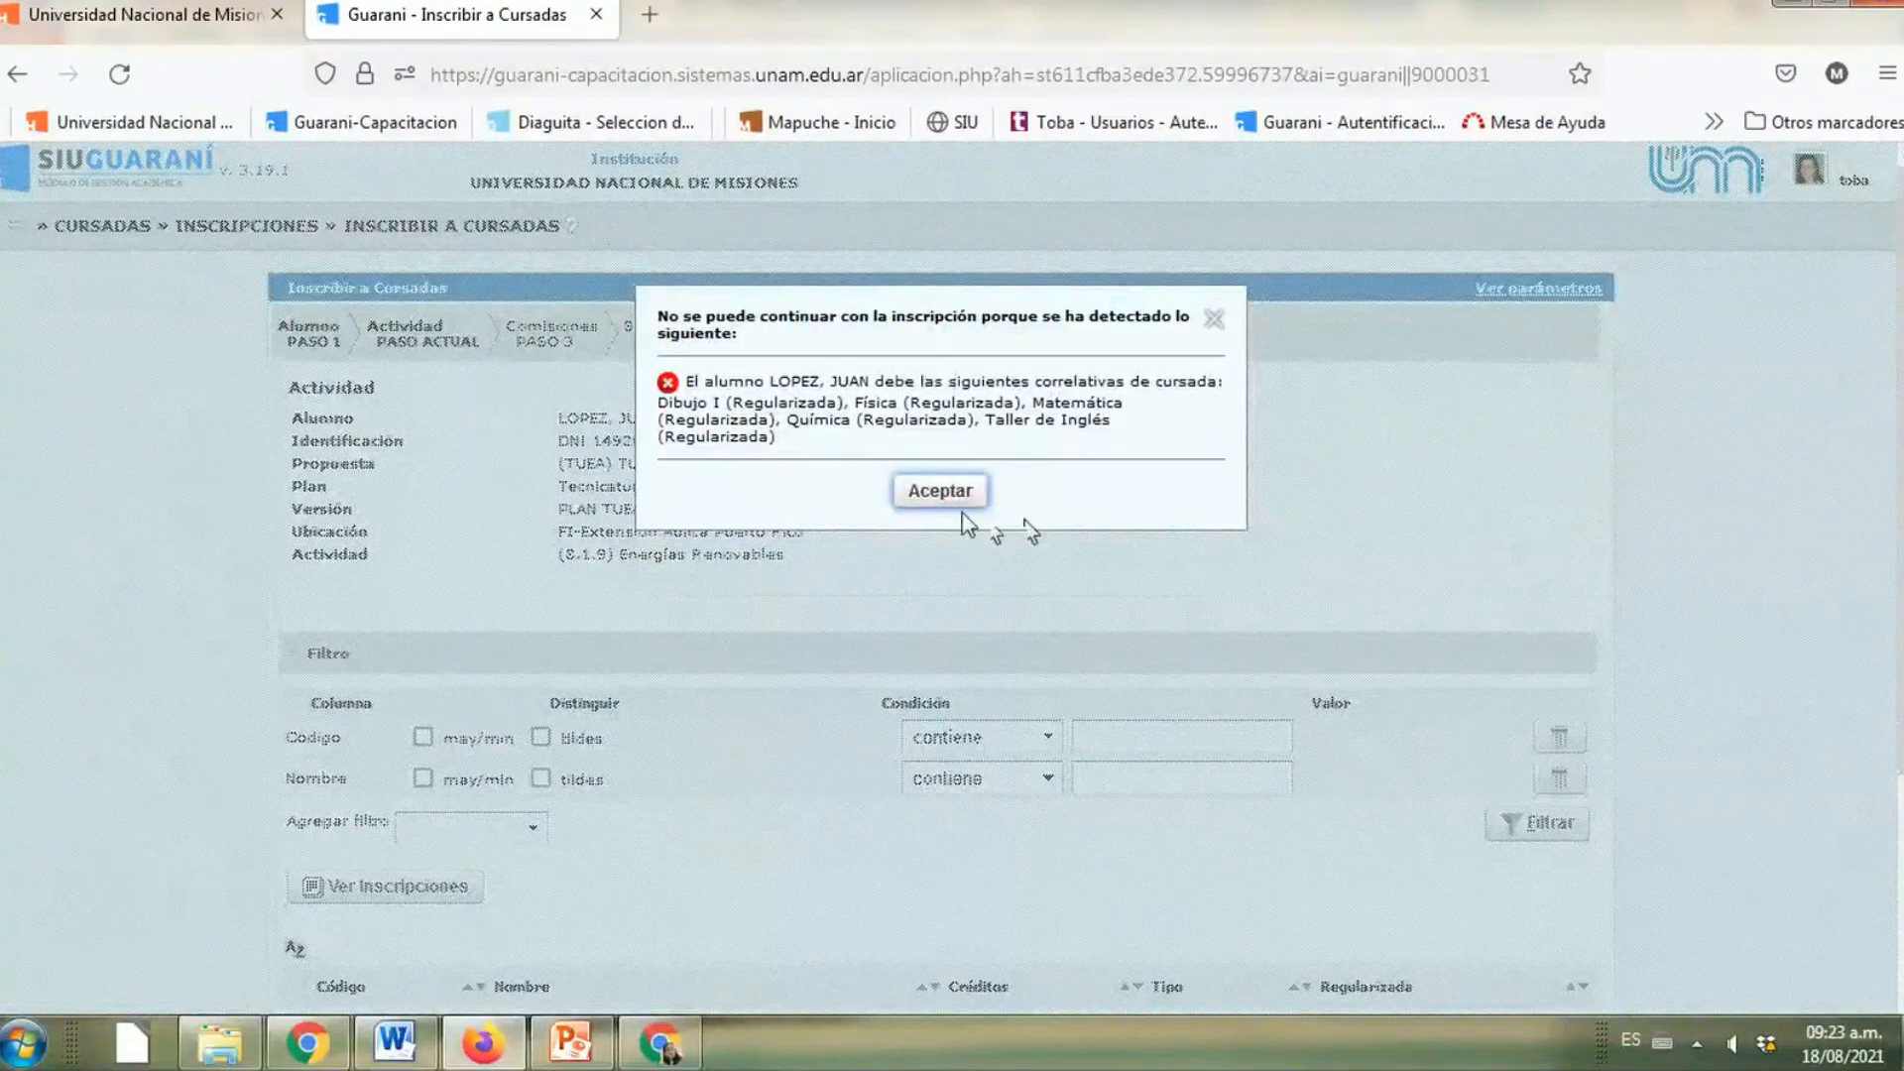
left_click(912, 505)
Choose activity 8.1.1 Matemática for the enrolment and continue to its comisiones
scroll(724, 736, "down", 3)
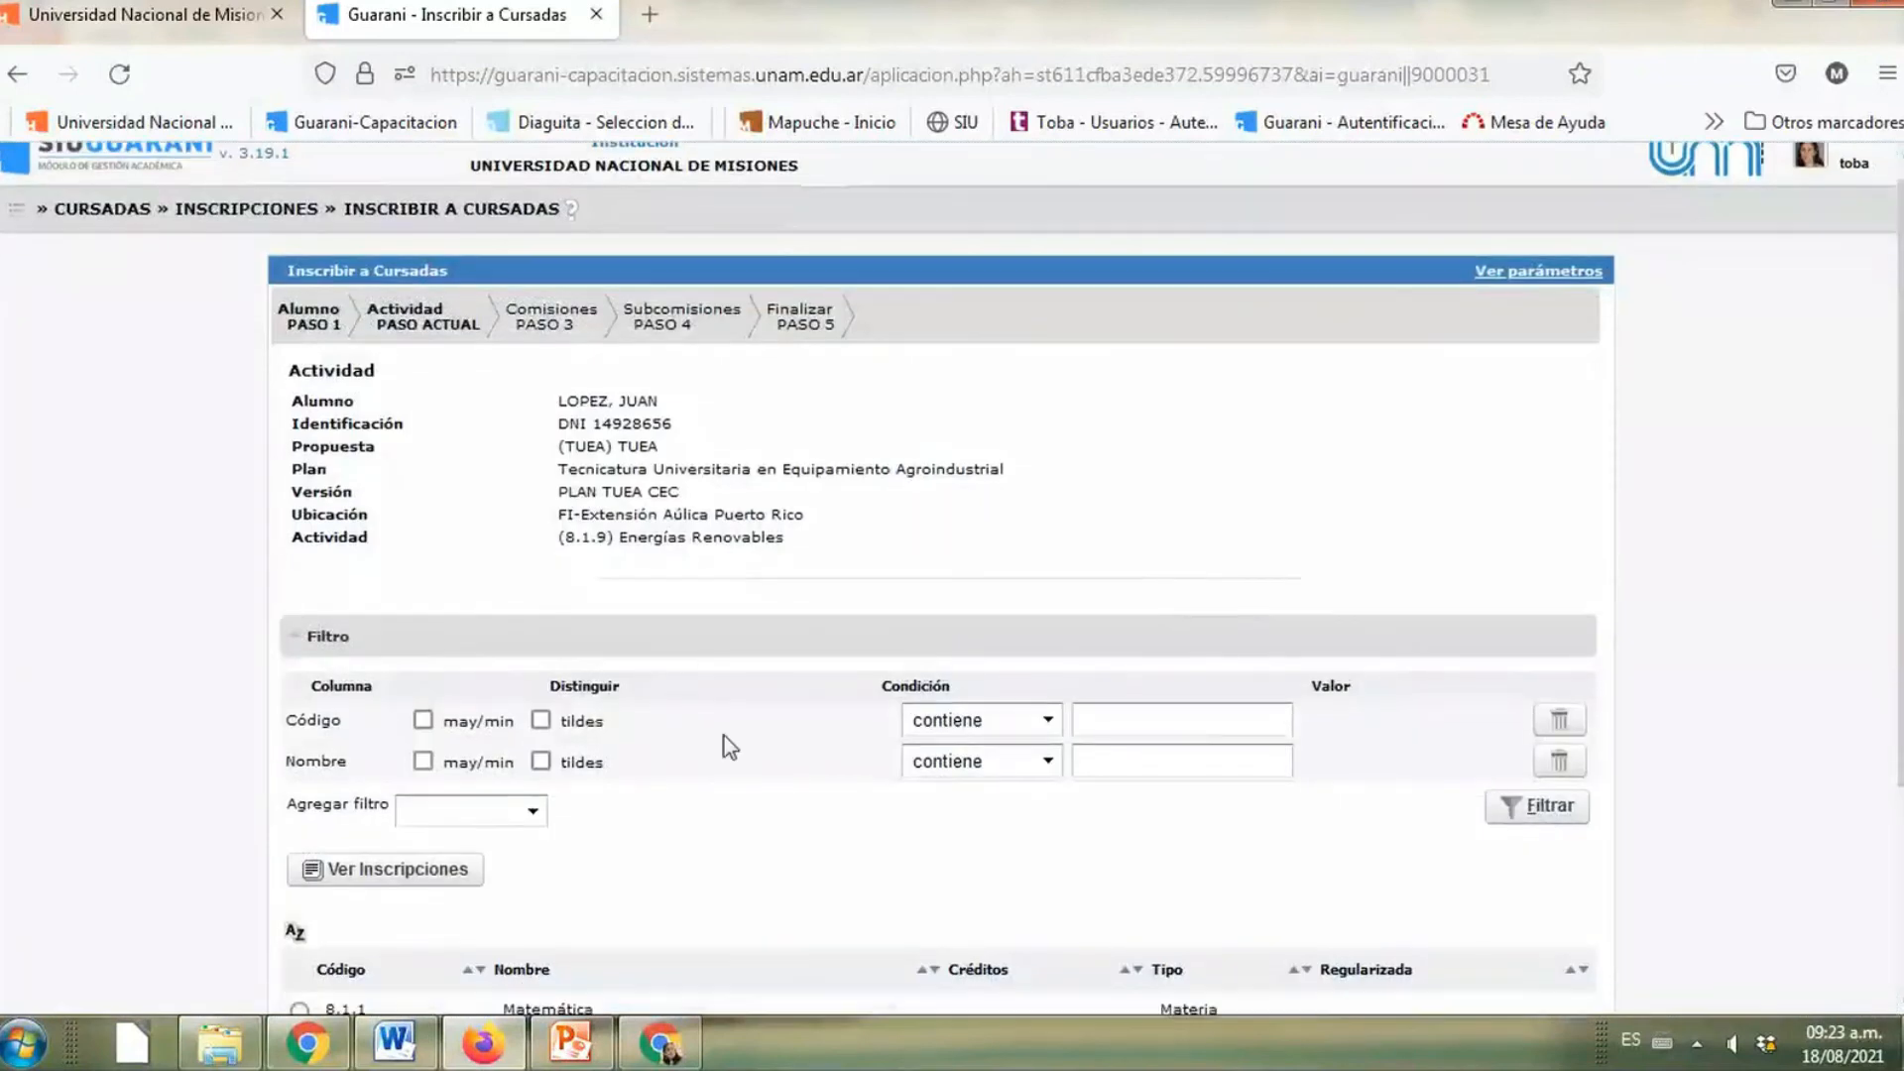
left_click(301, 745)
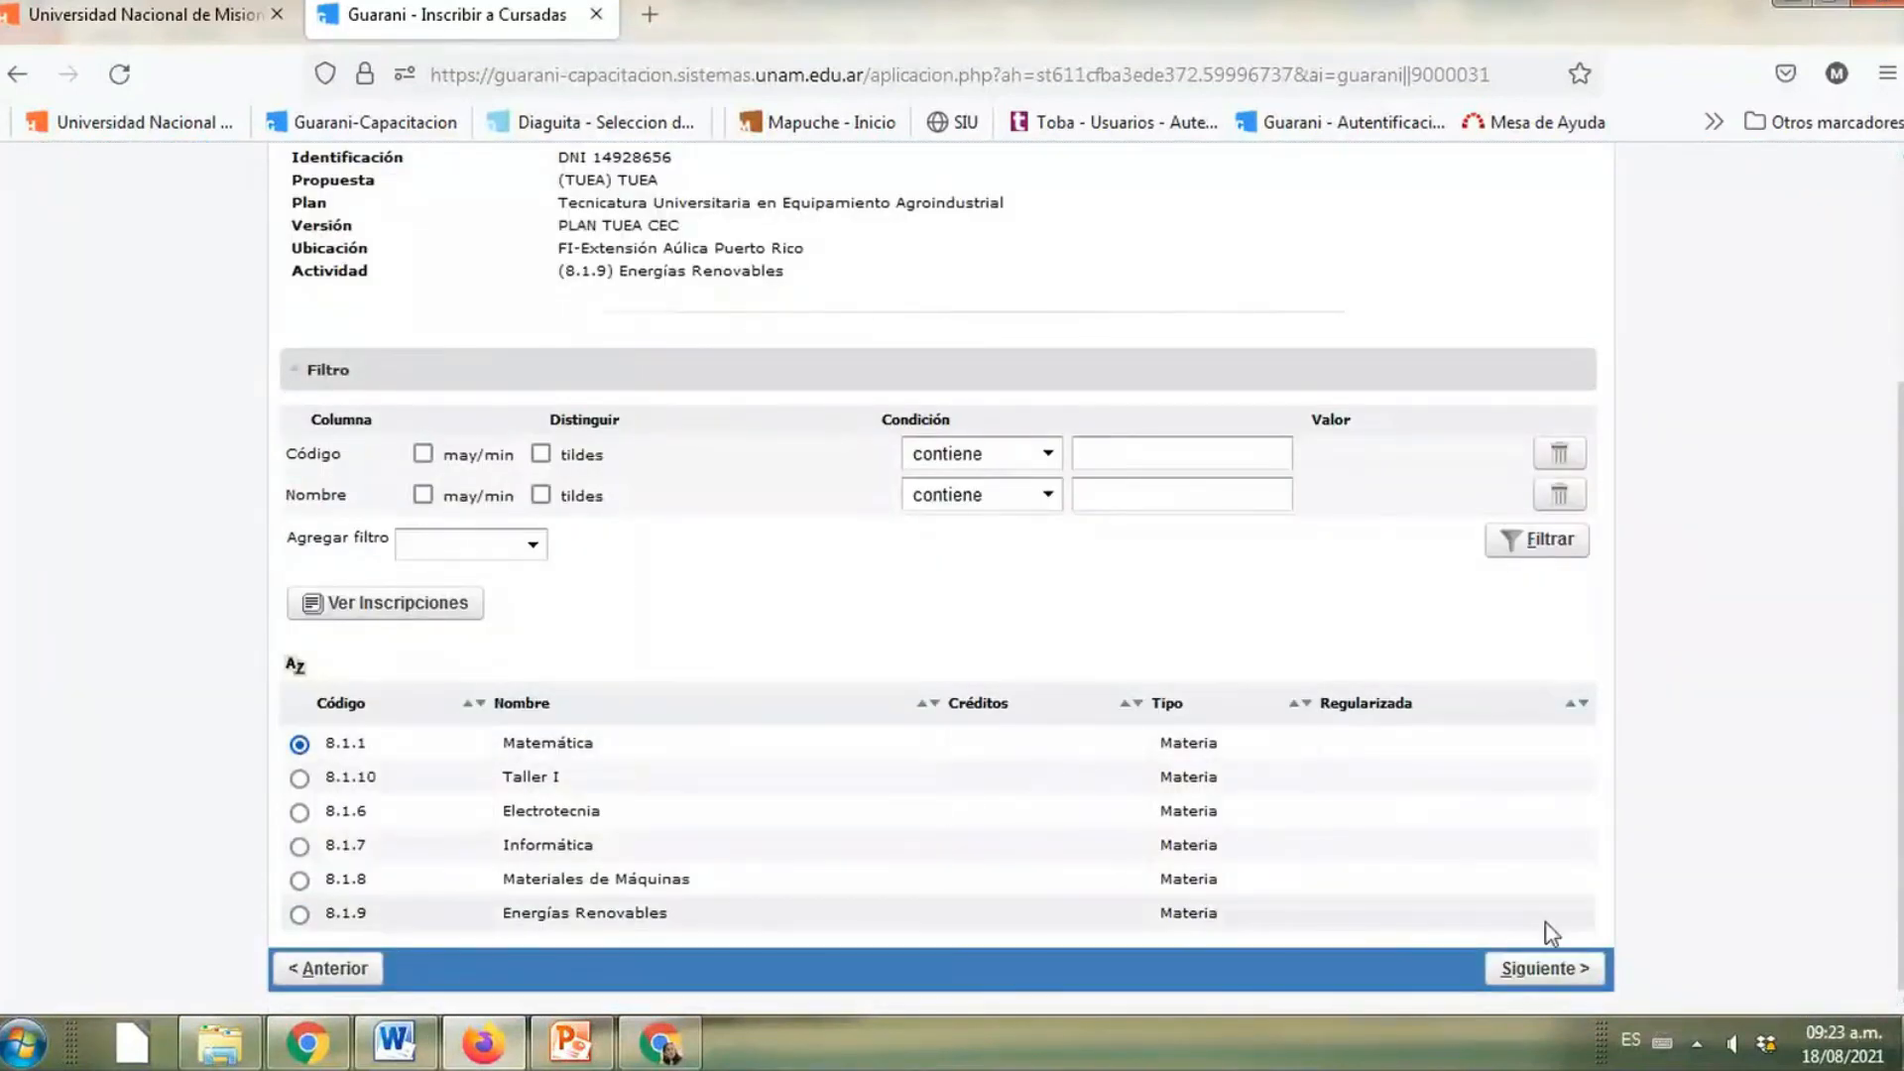
left_click(1570, 982)
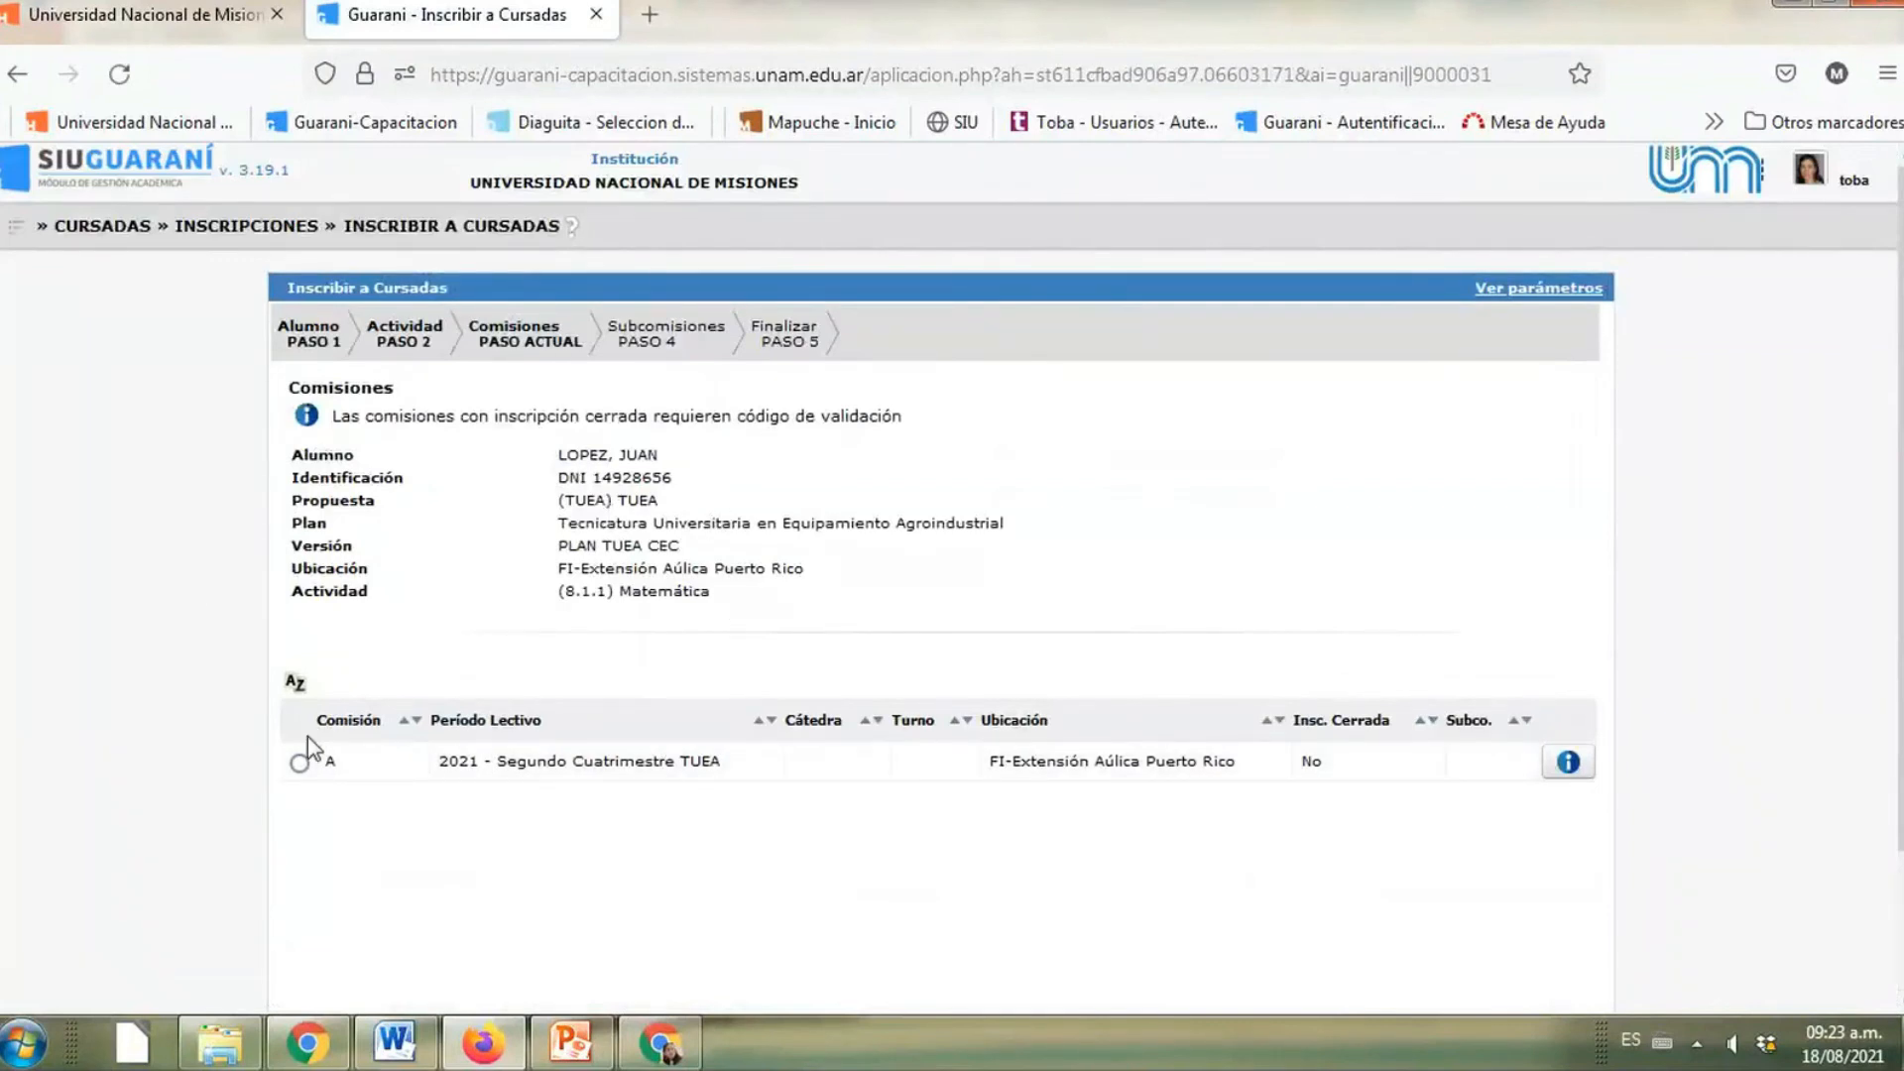
Choose comisión A of 2021 - Segundo Cuatrimestre TUEA and confirm the enrolment in Matemática
left_click(299, 762)
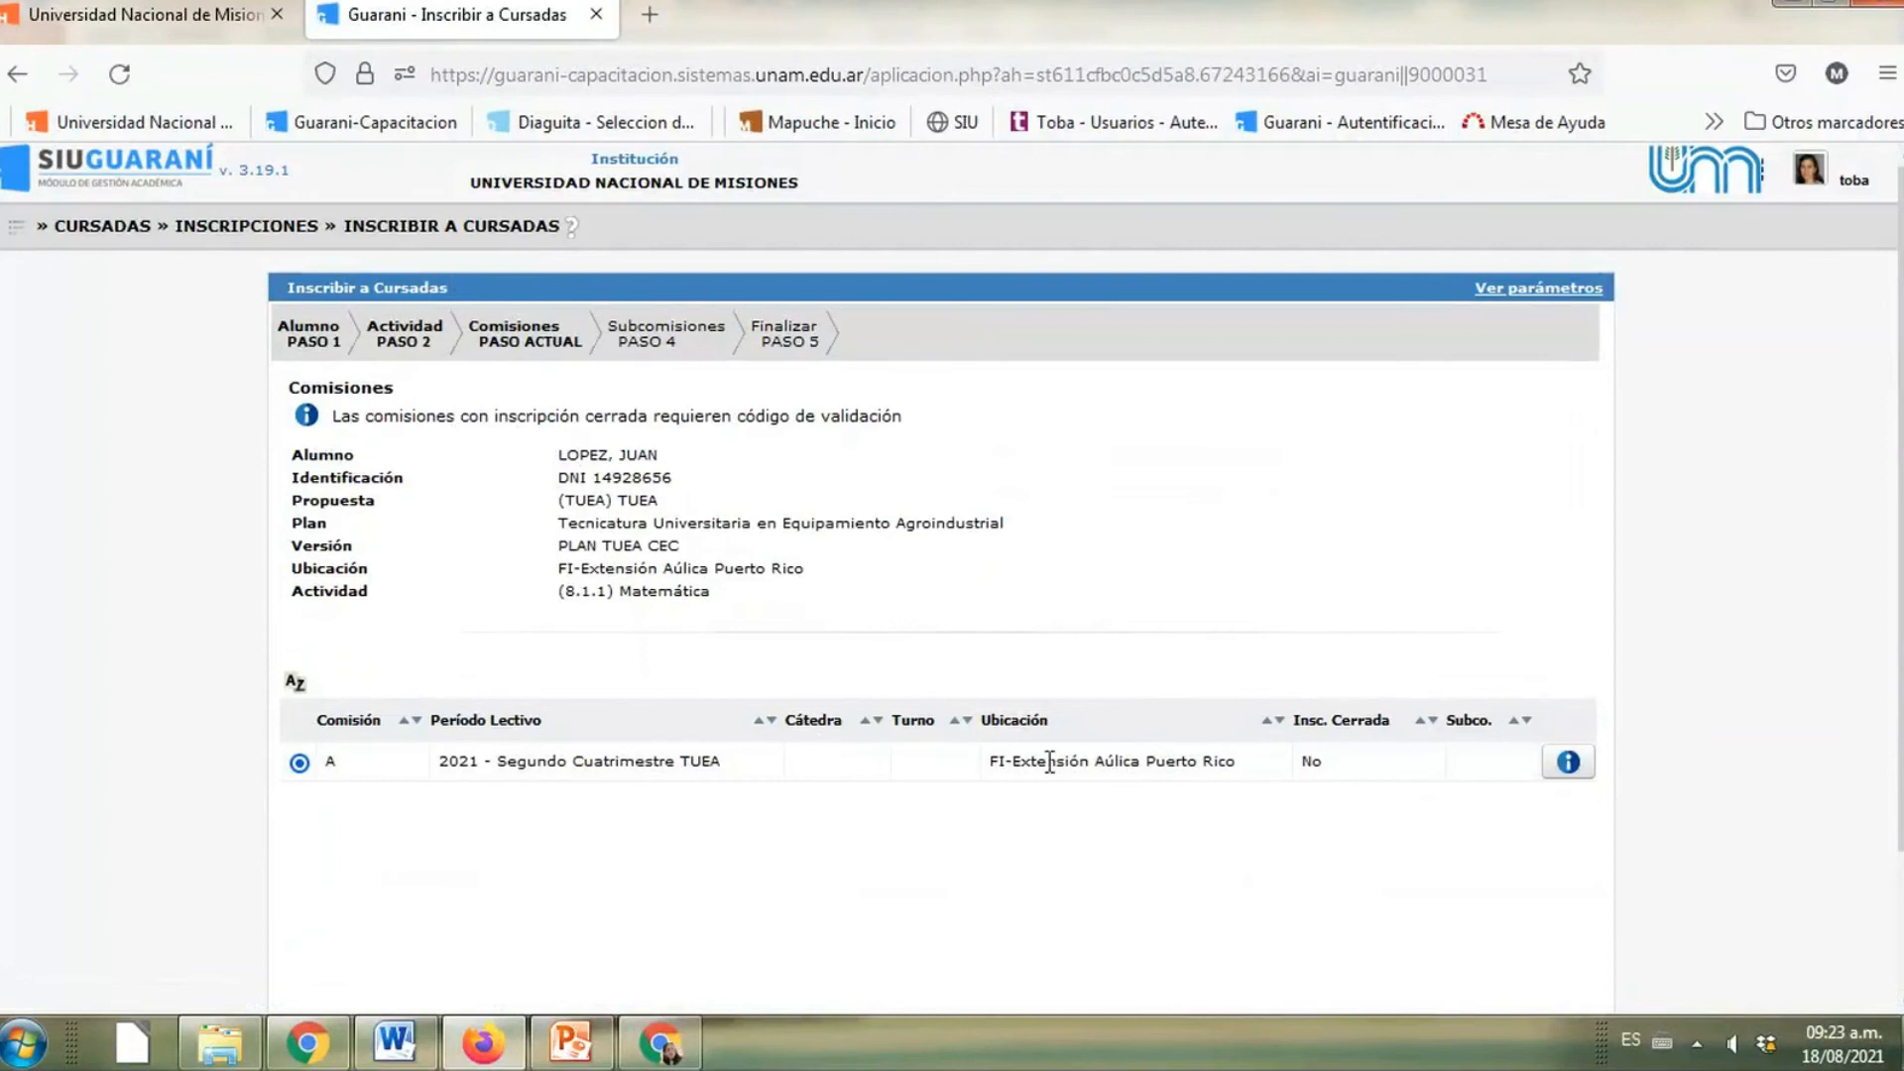
scroll(928, 838, "down", 3)
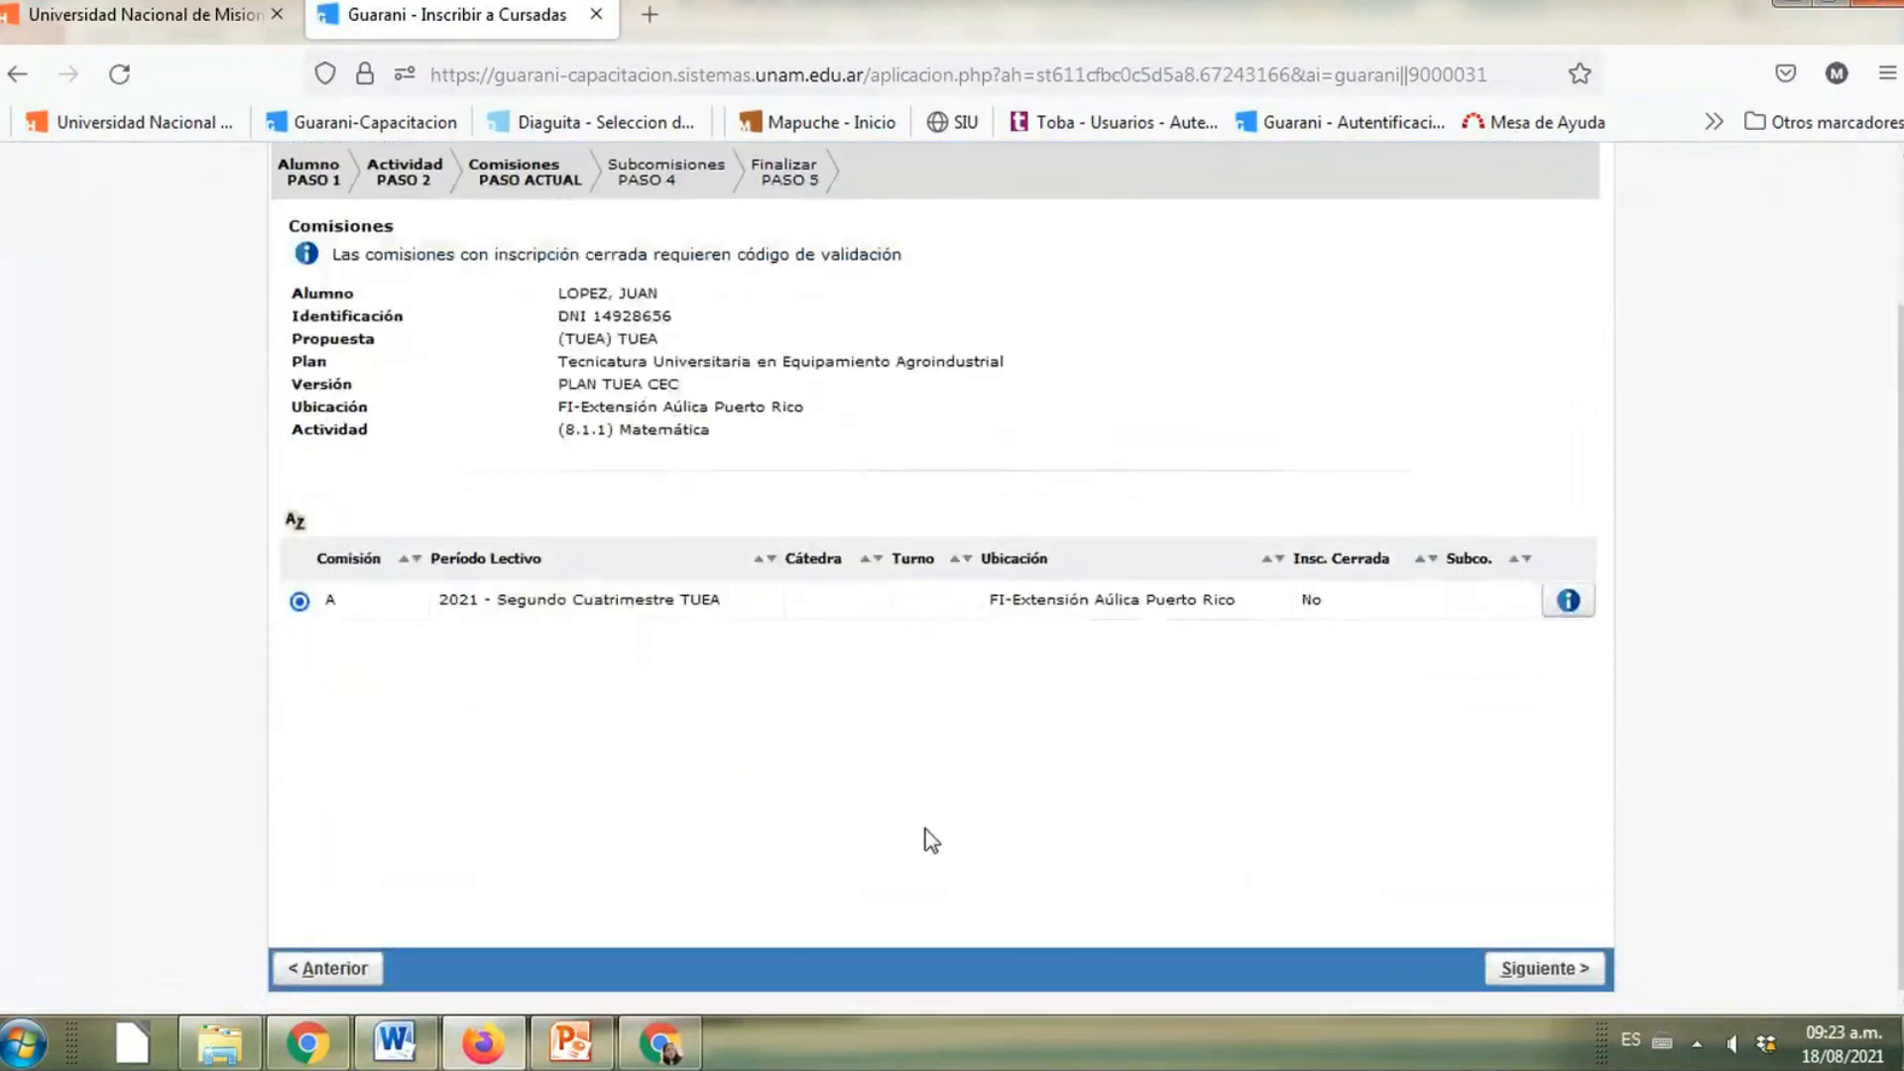
left_click(1531, 976)
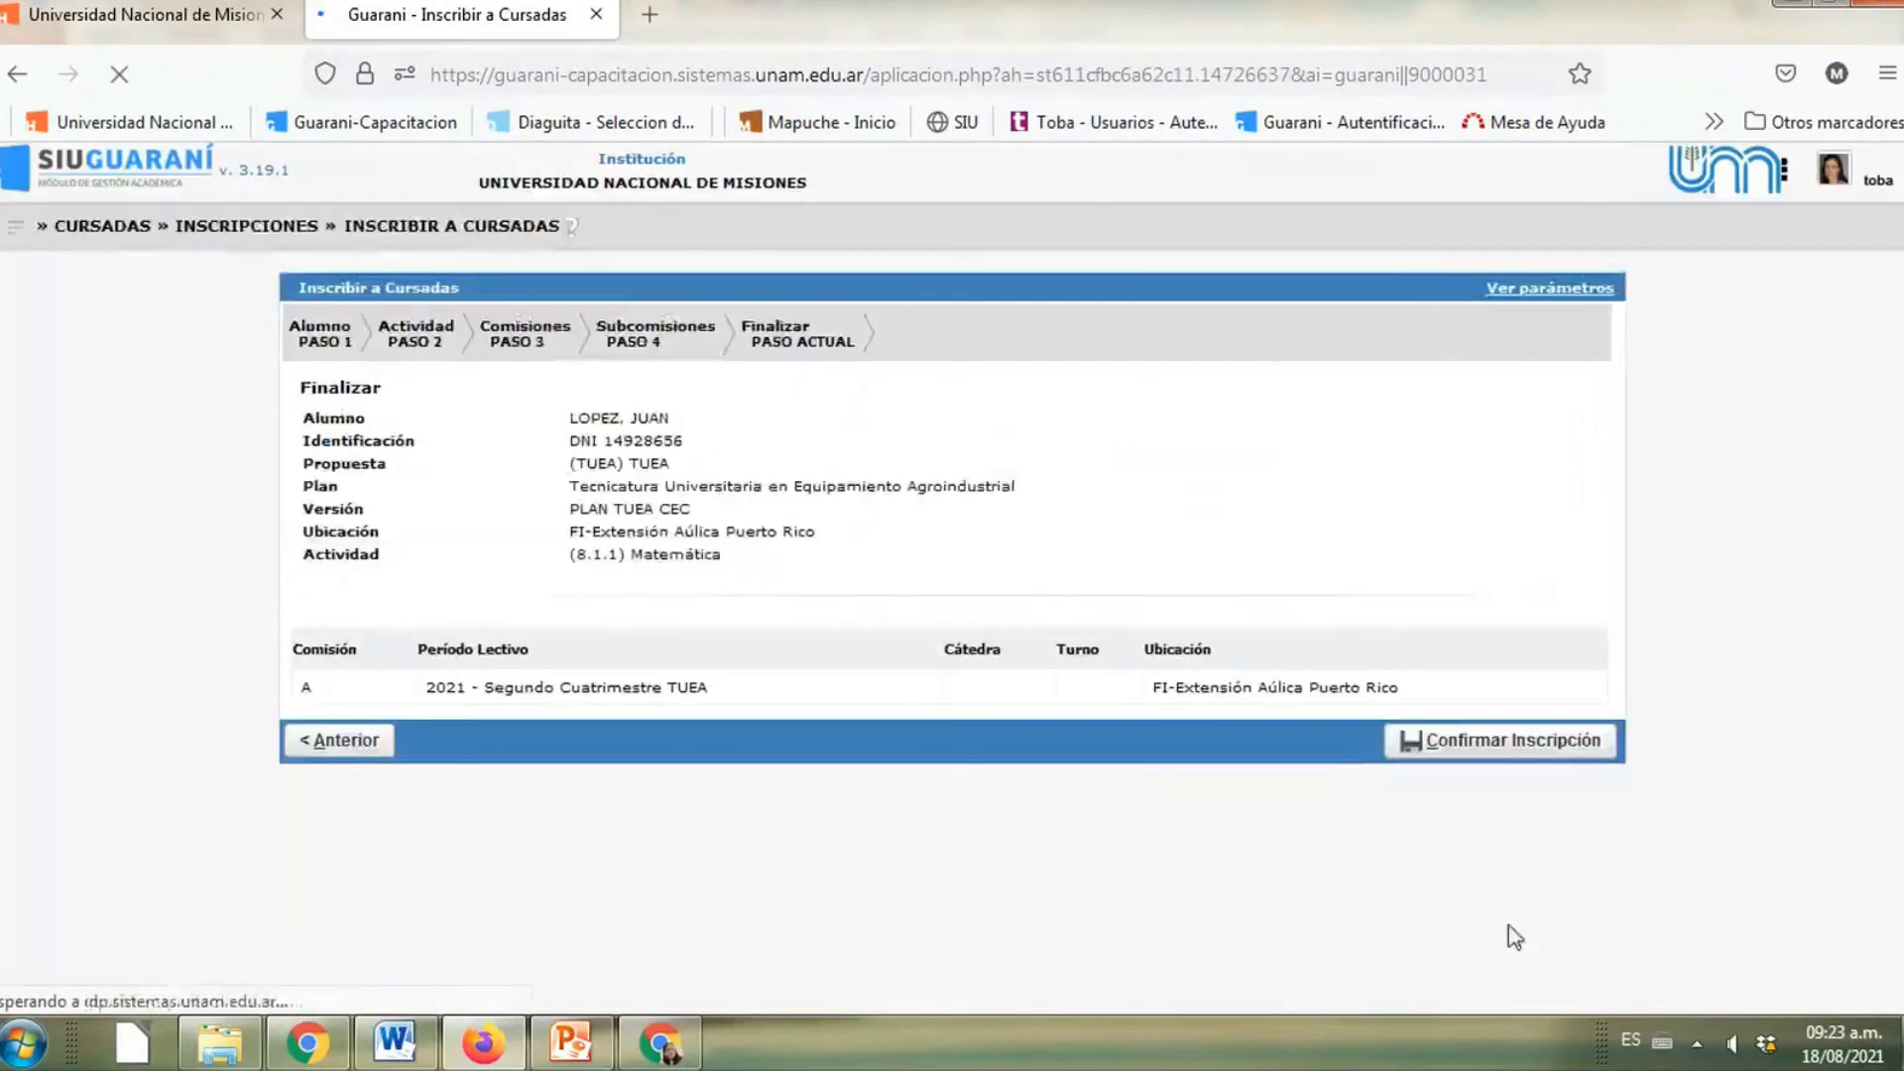
left_click(1398, 742)
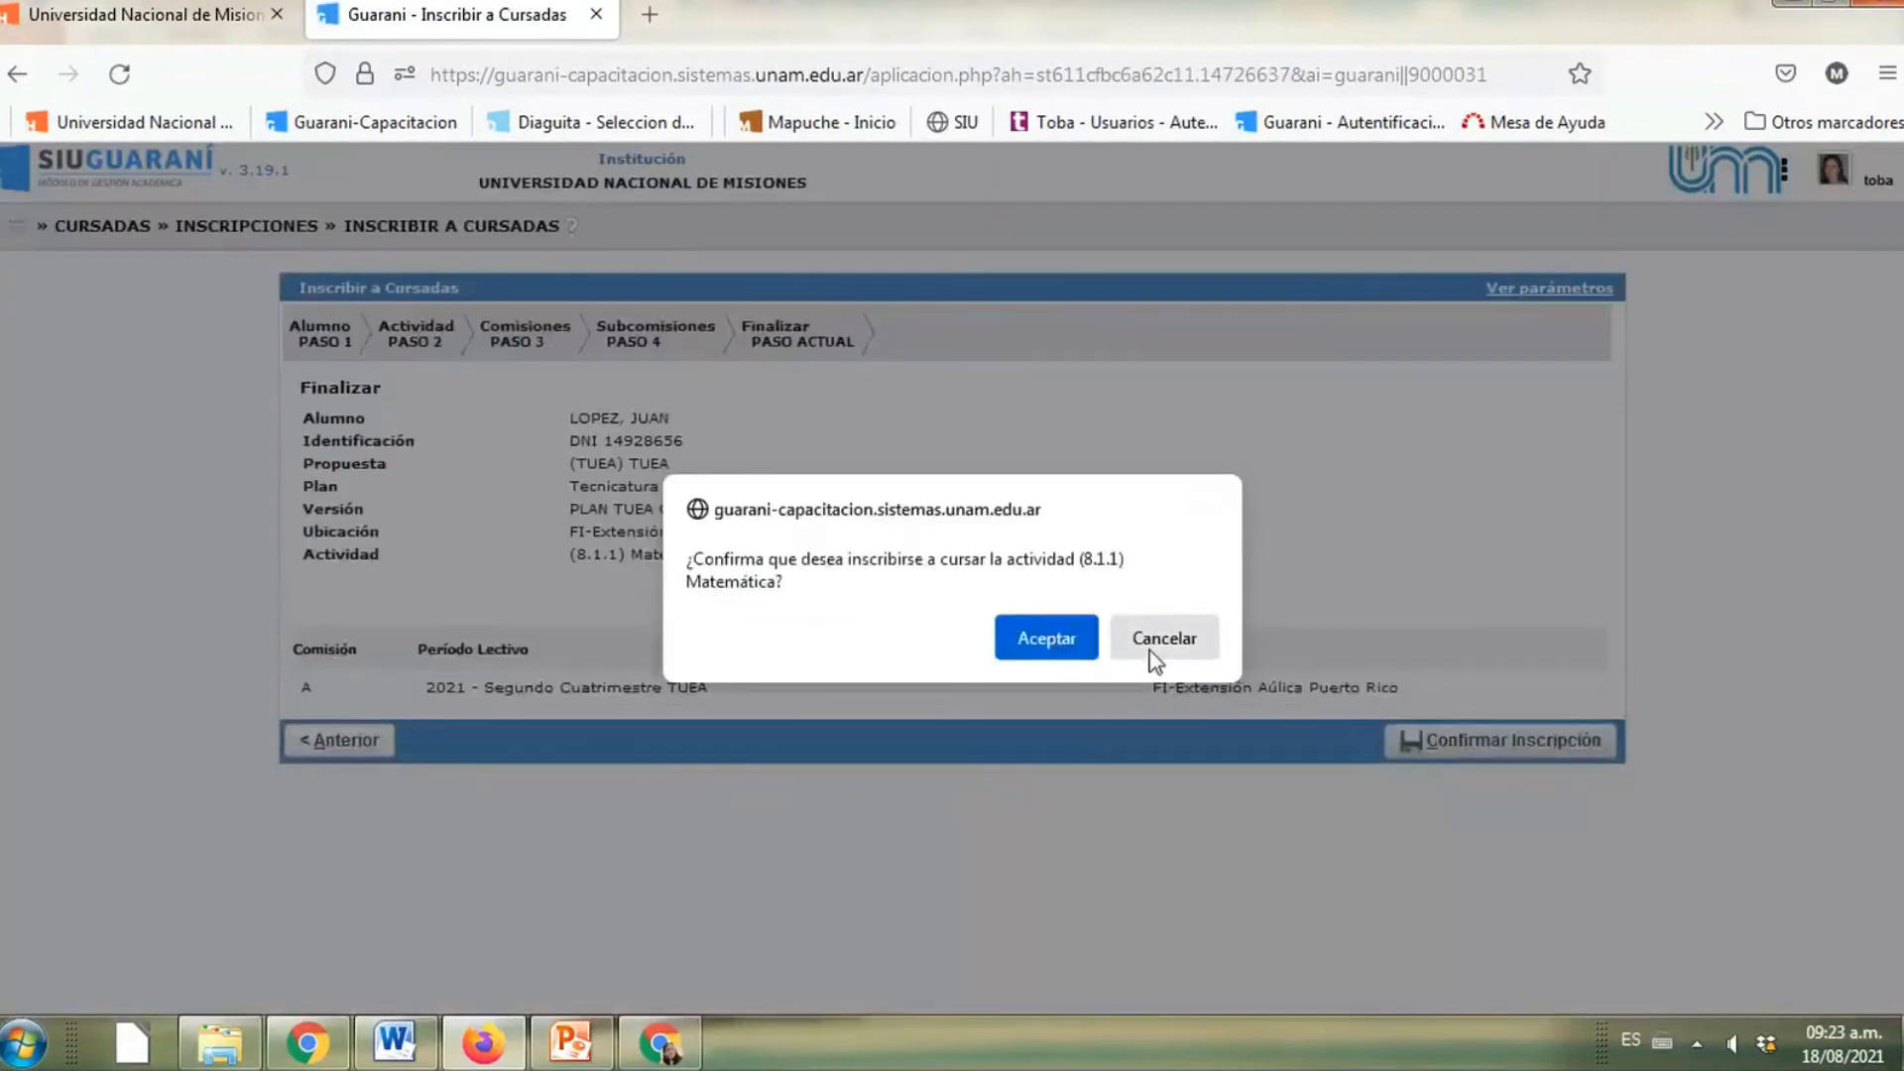
left_click(1042, 640)
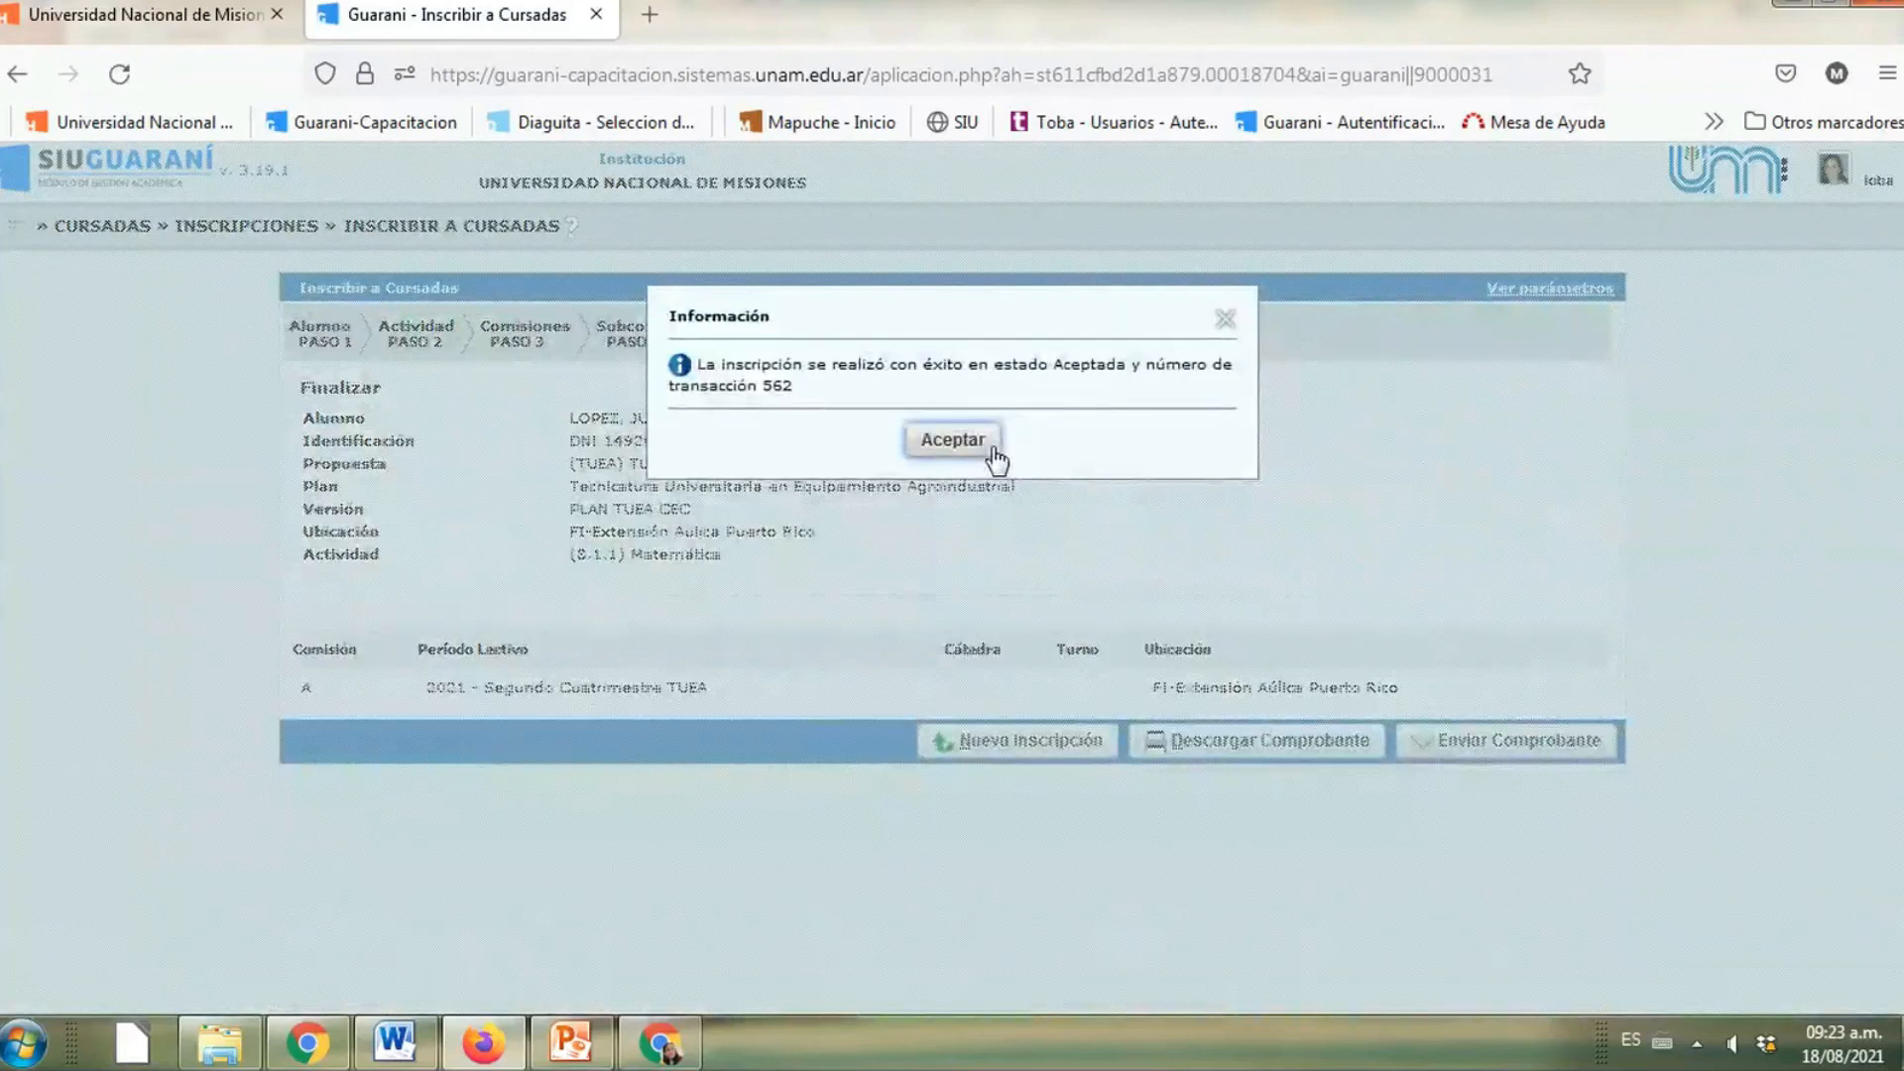
left_click(992, 452)
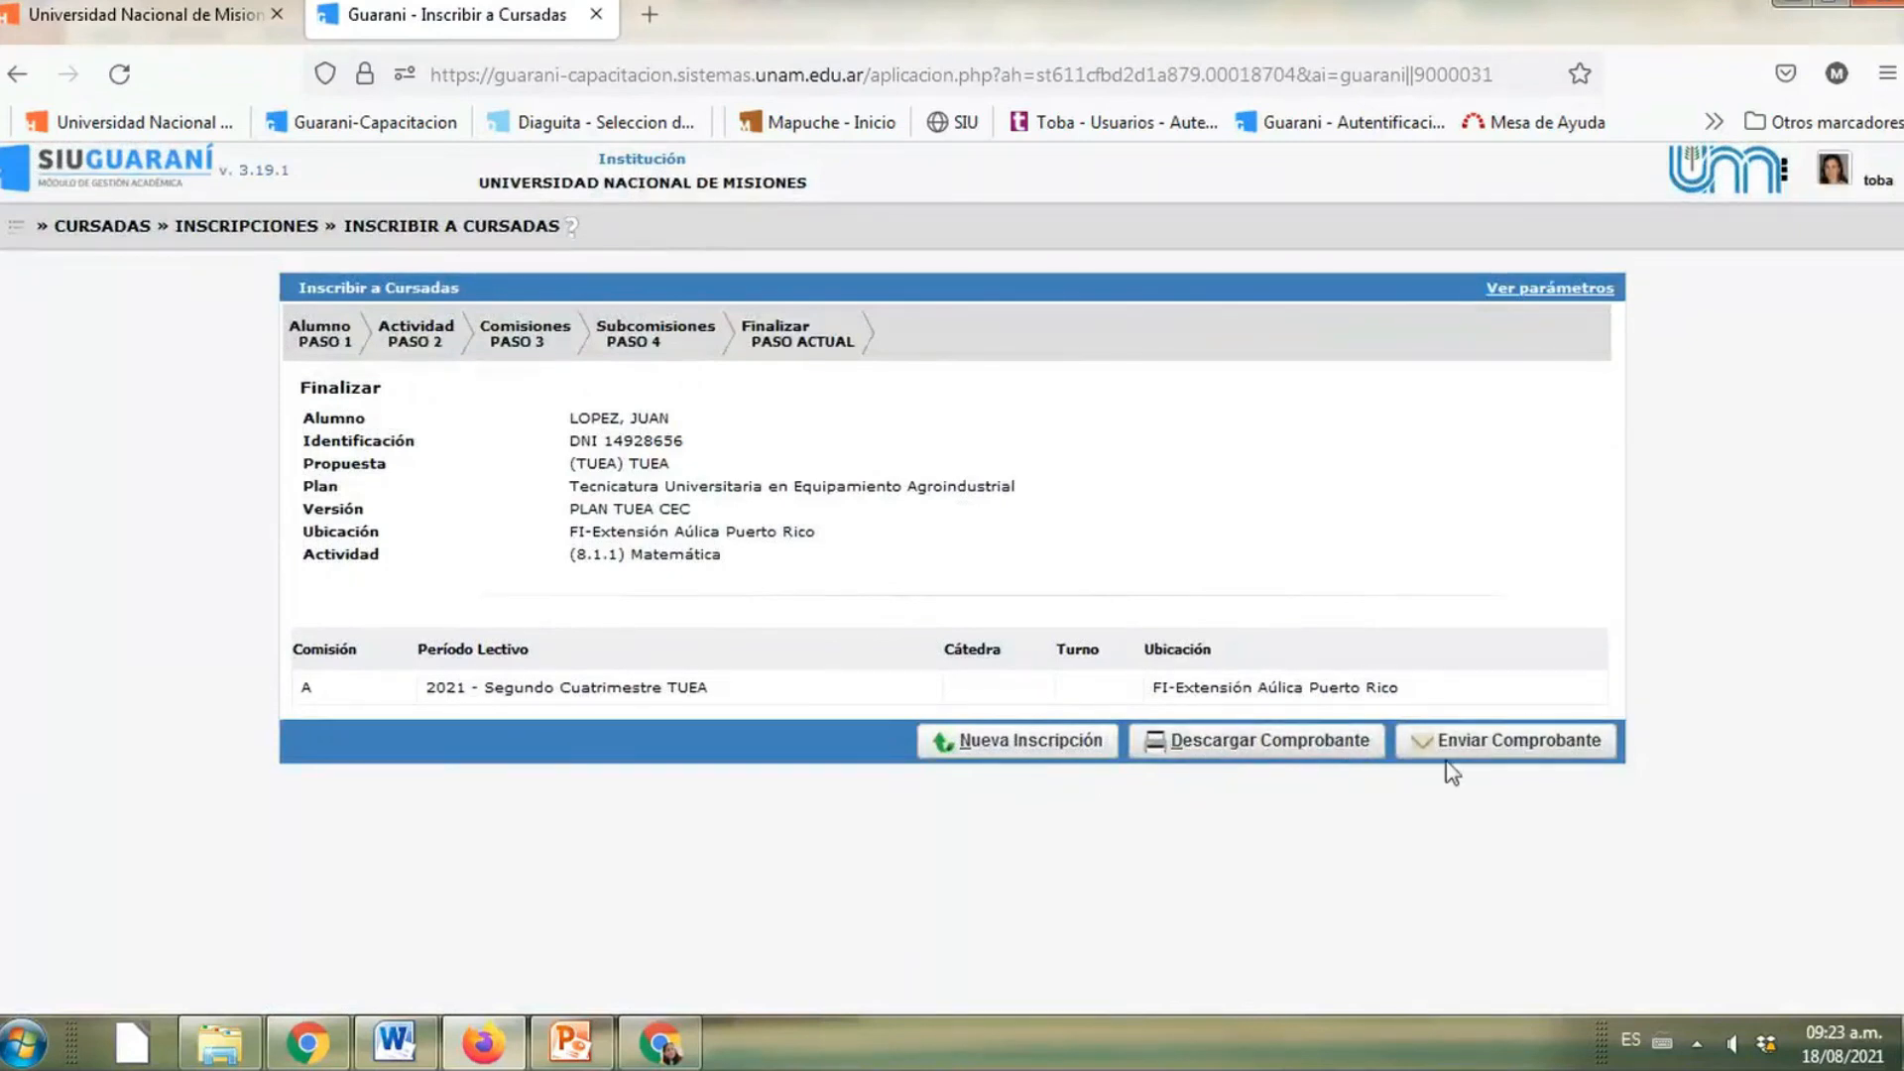
Start a new enrolment with the student's record for the TUEA proposal and continue to the activity selection
left_click(1036, 760)
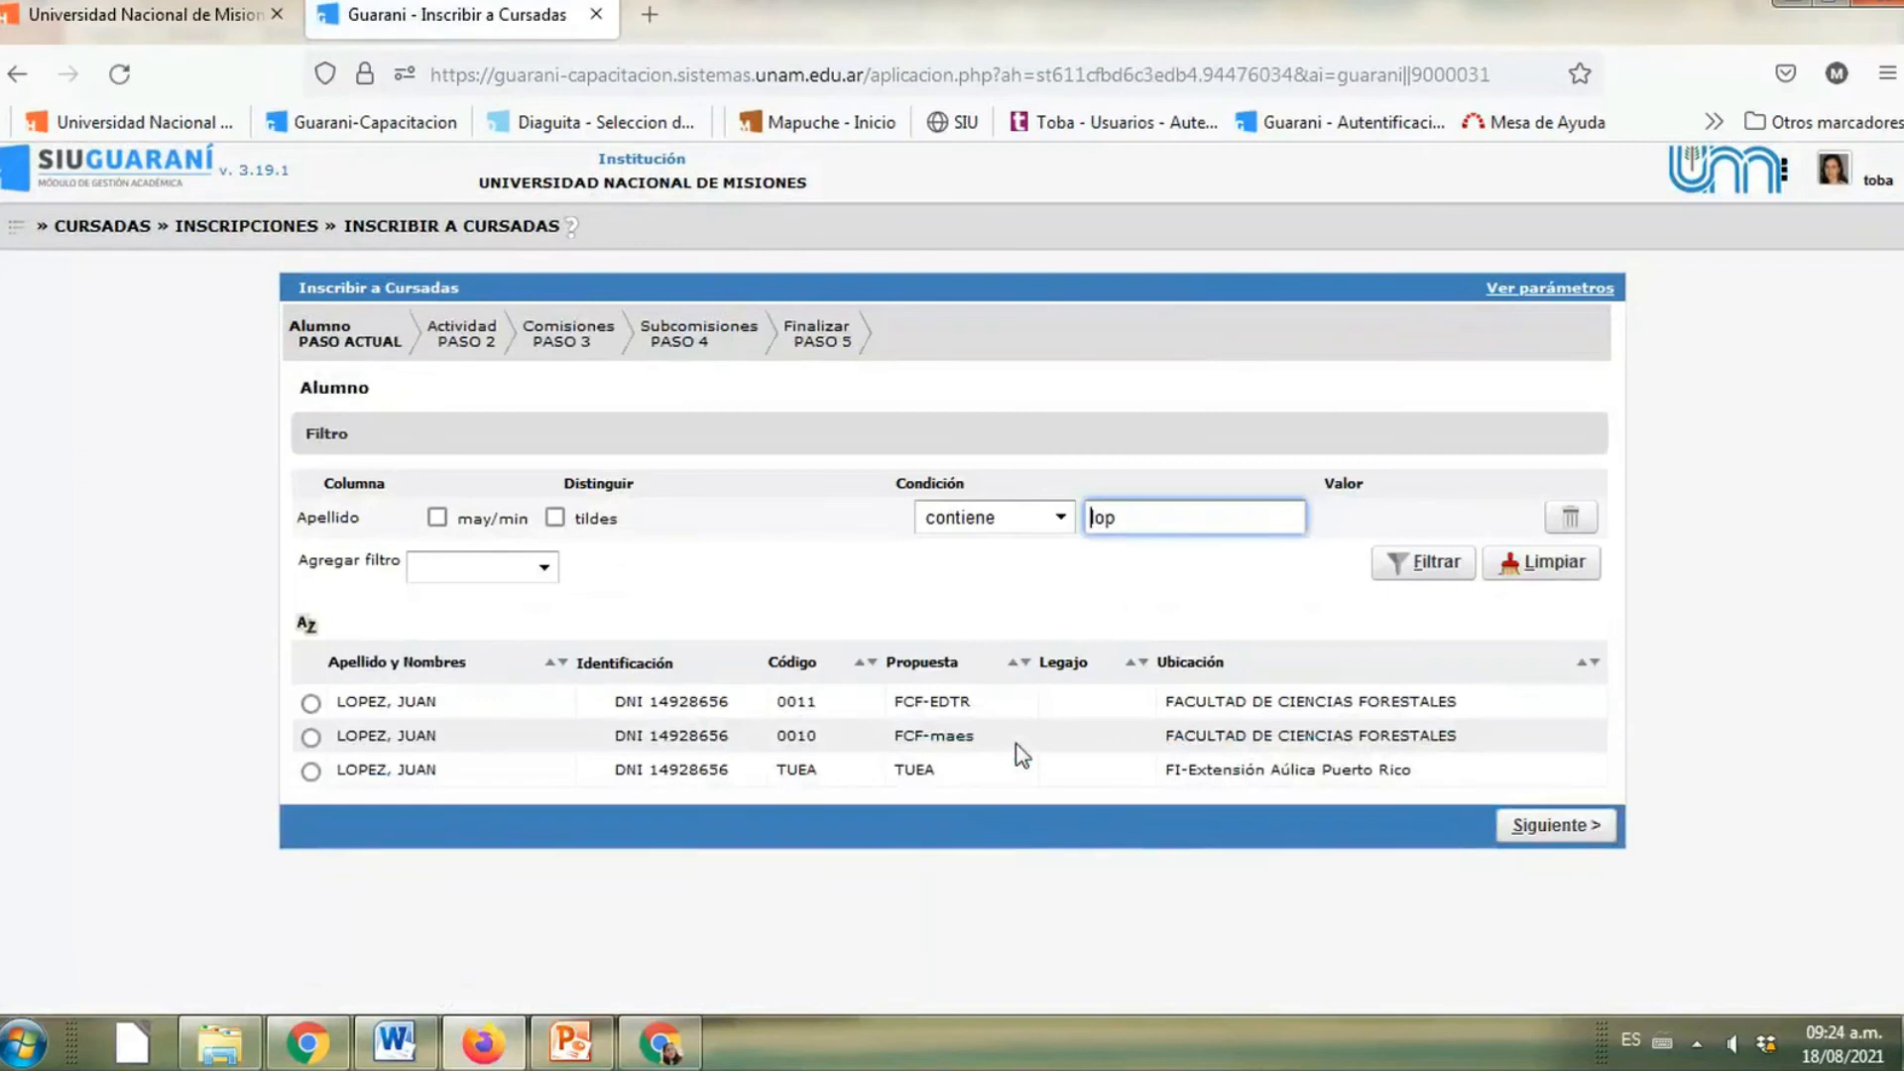
left_click(311, 772)
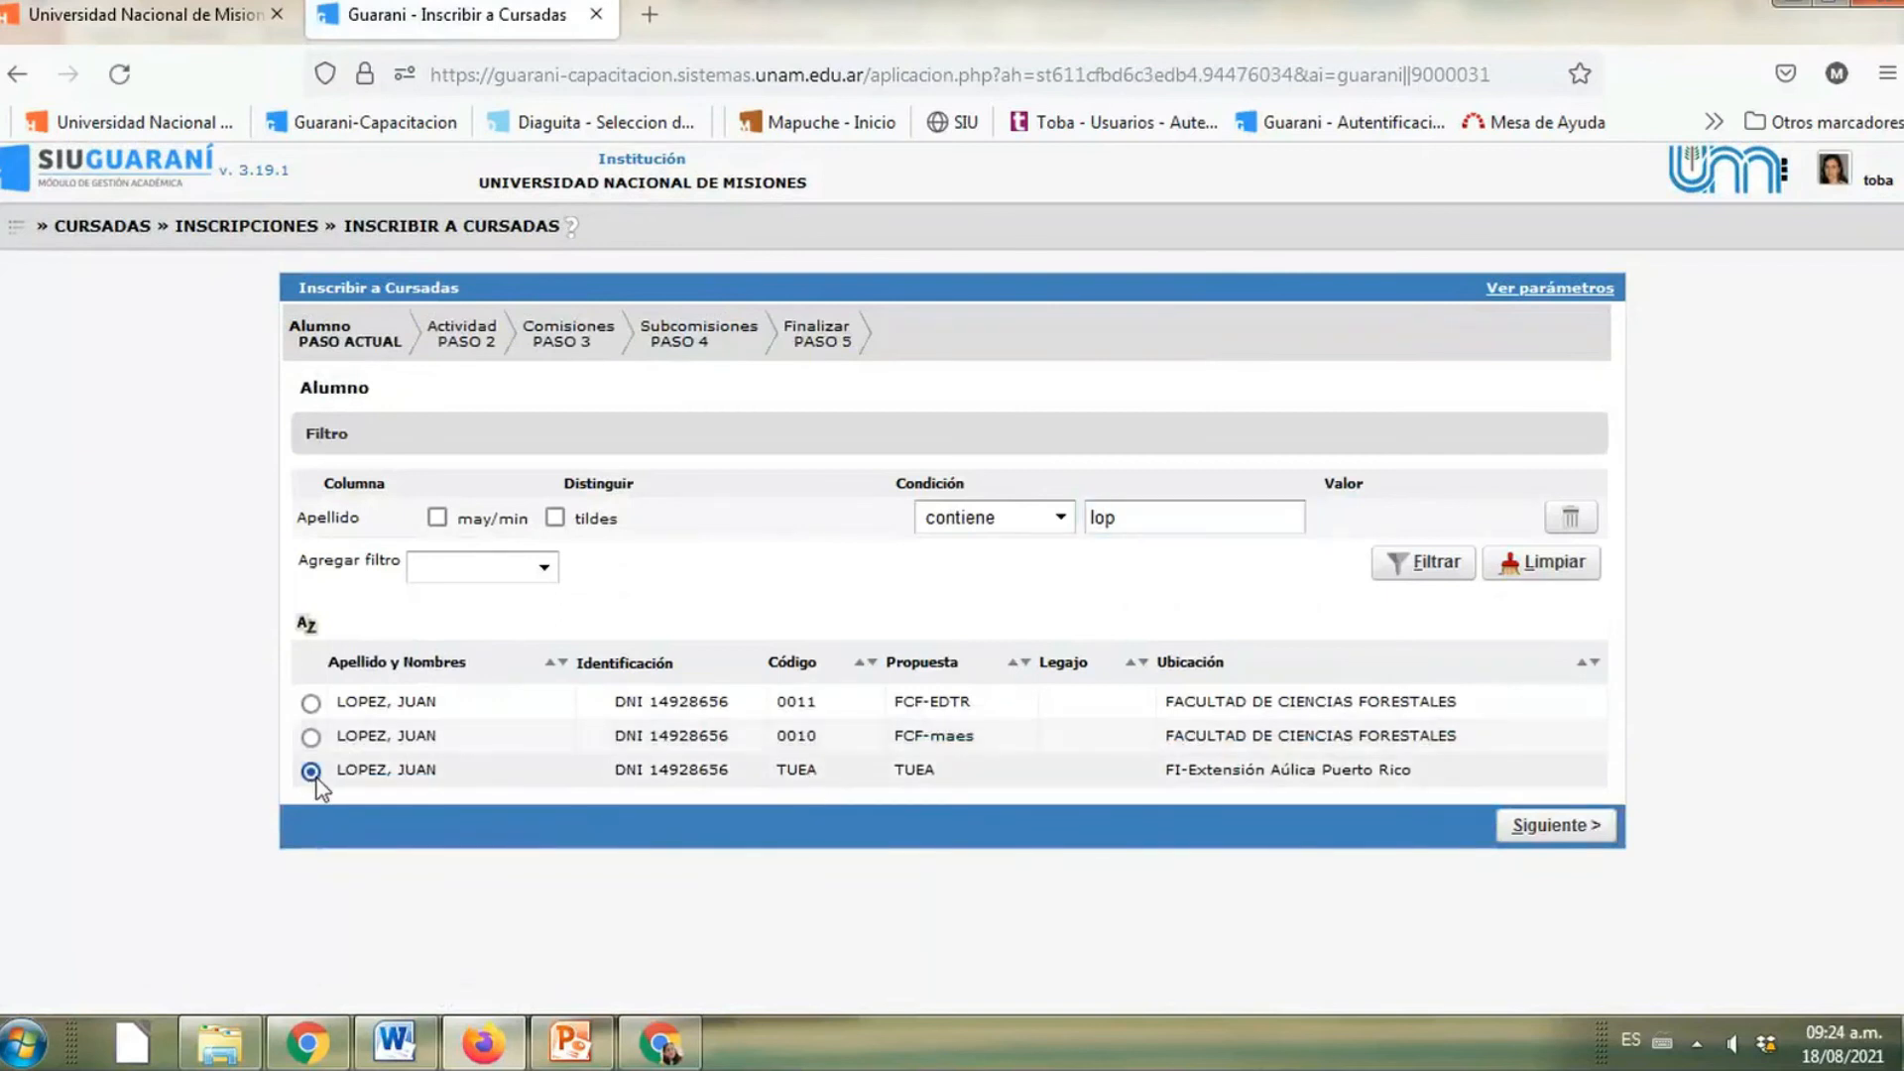
left_click(1548, 825)
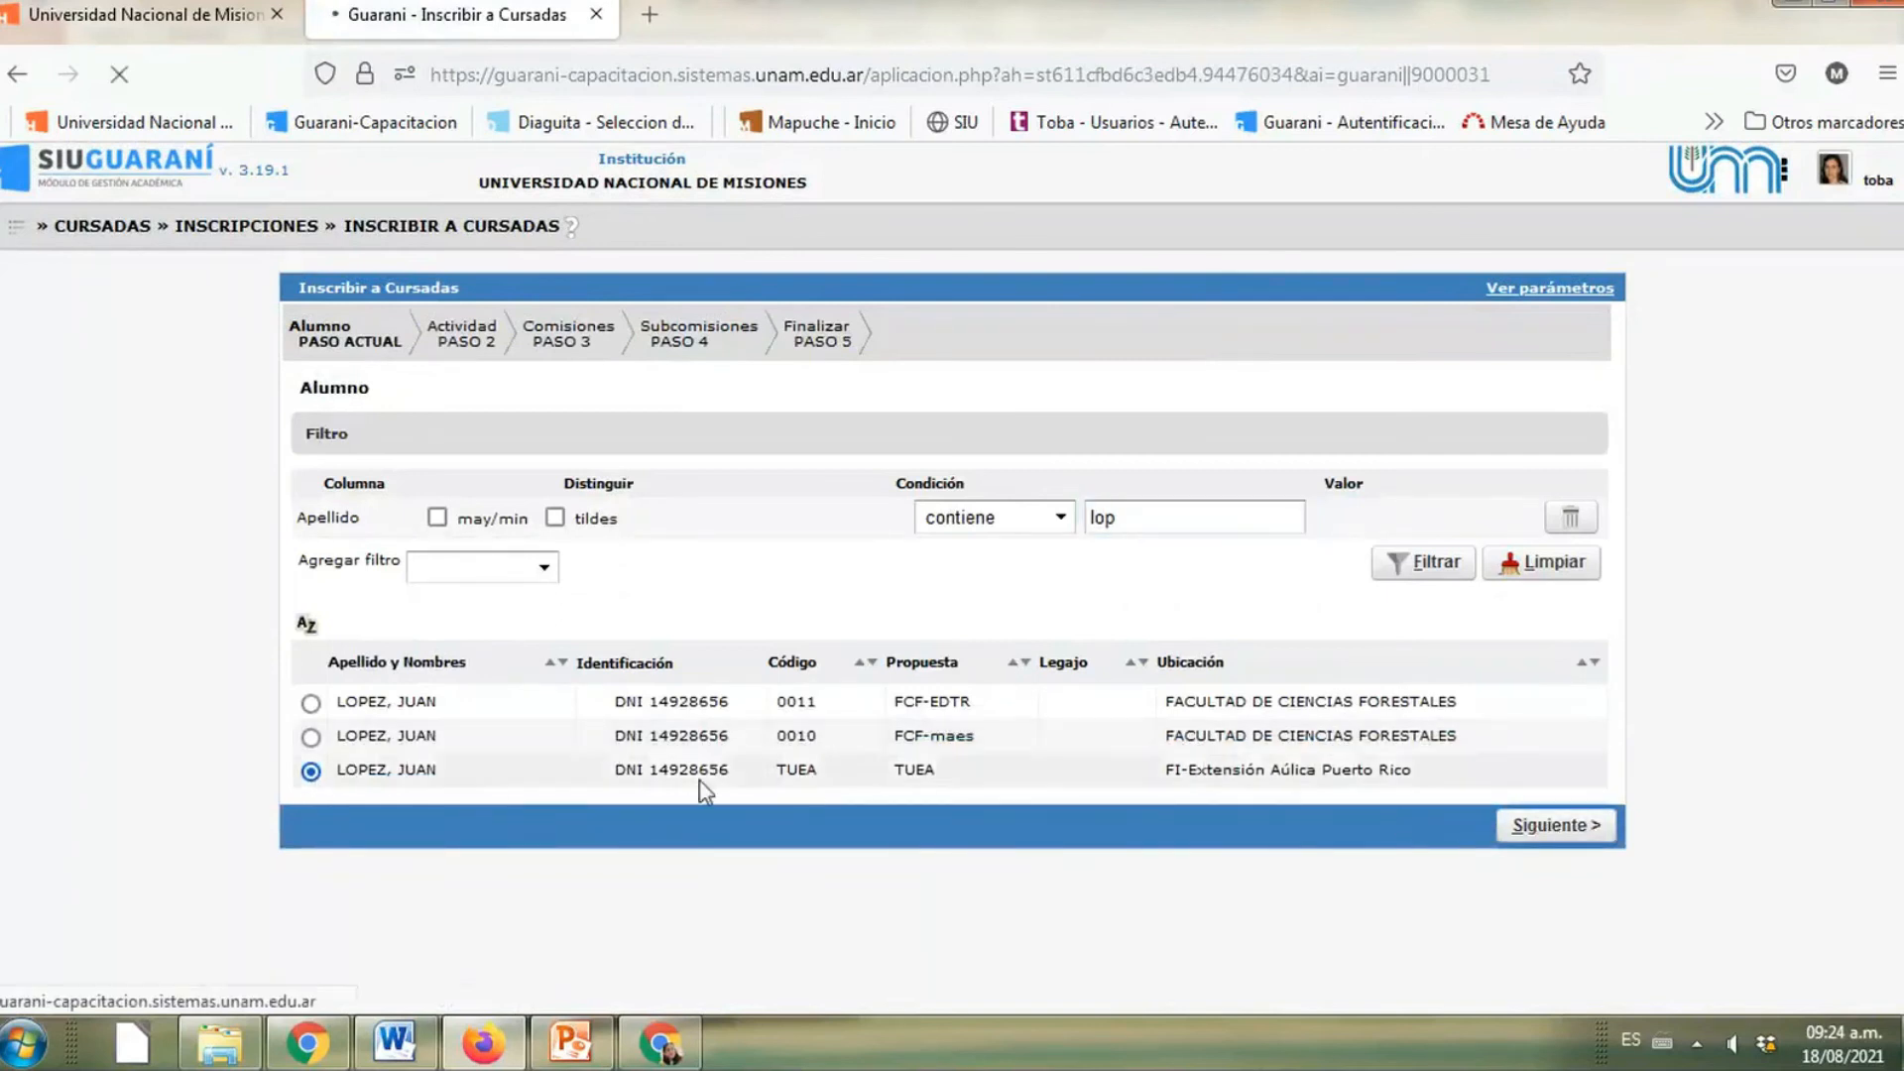
Try to enrol the student in activity 8.1.10 Taller I and close the resulting notice
scroll(508, 824, "down", 3)
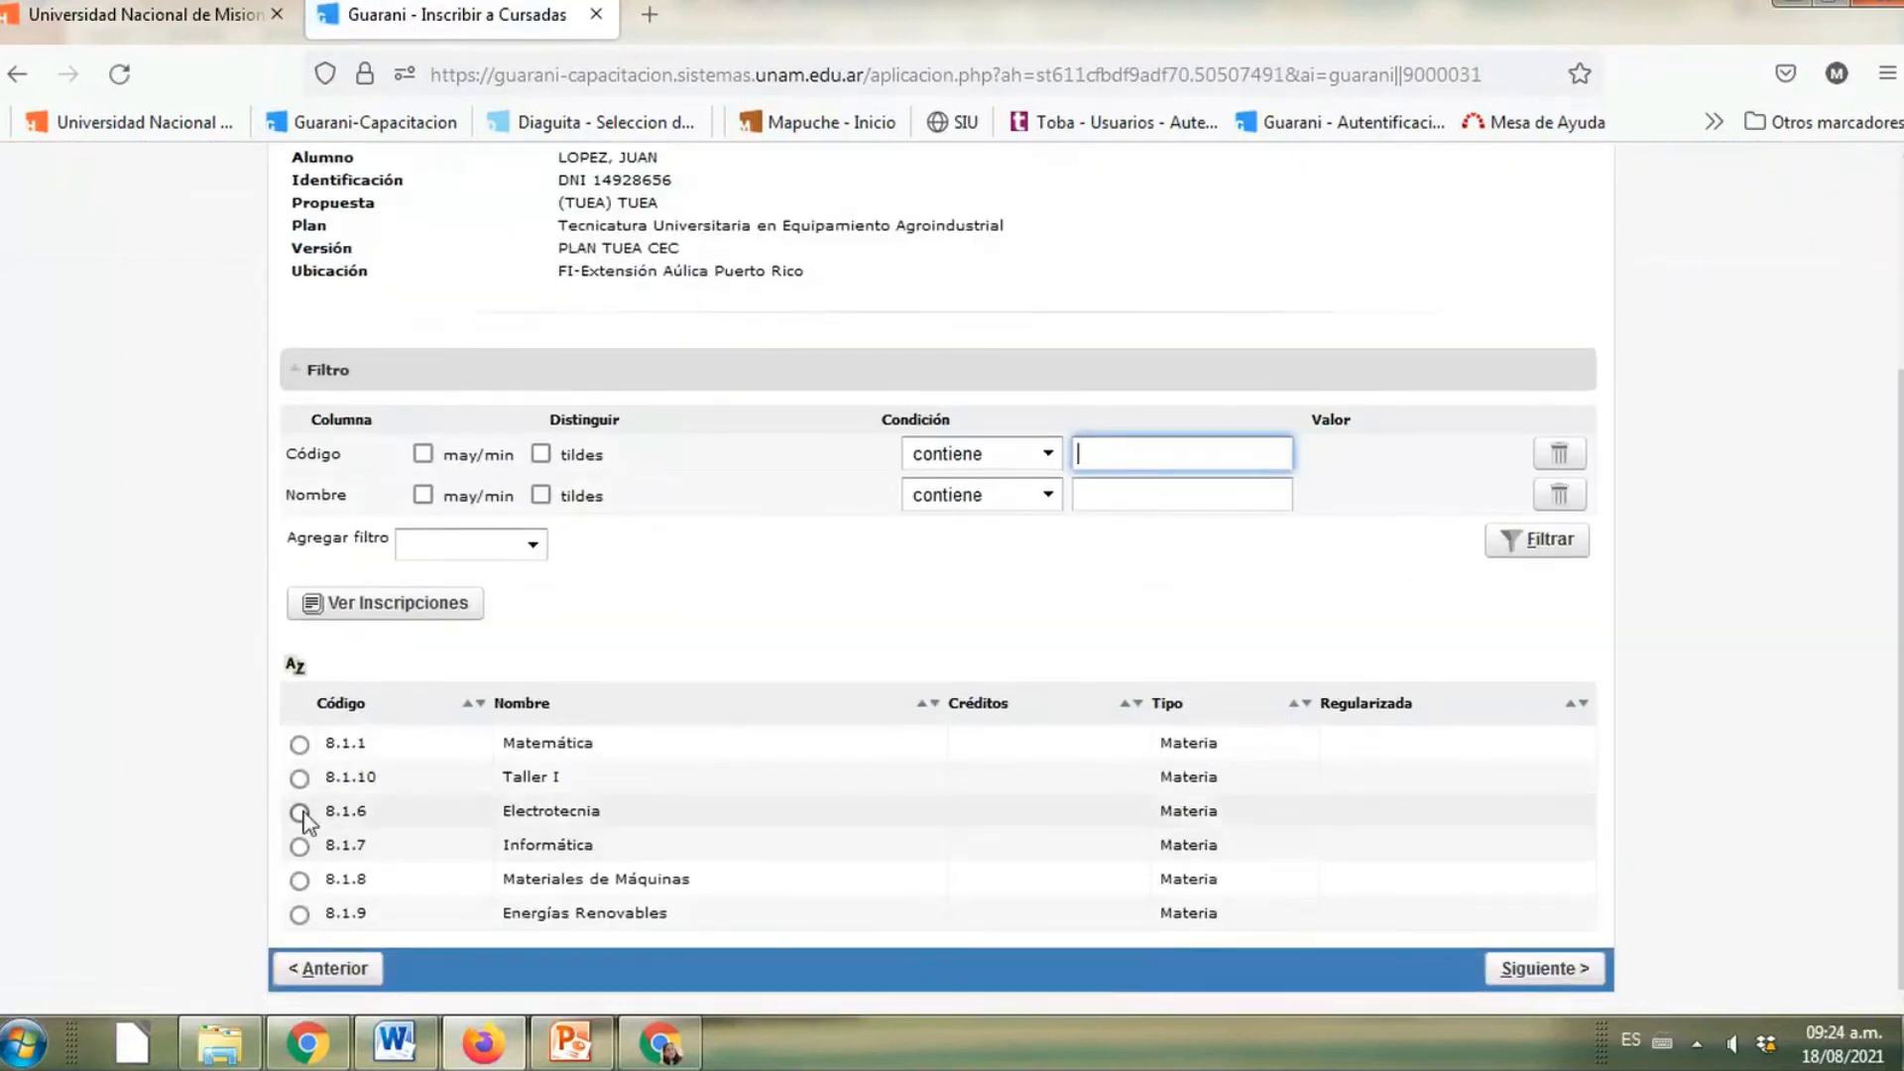
left_click(300, 845)
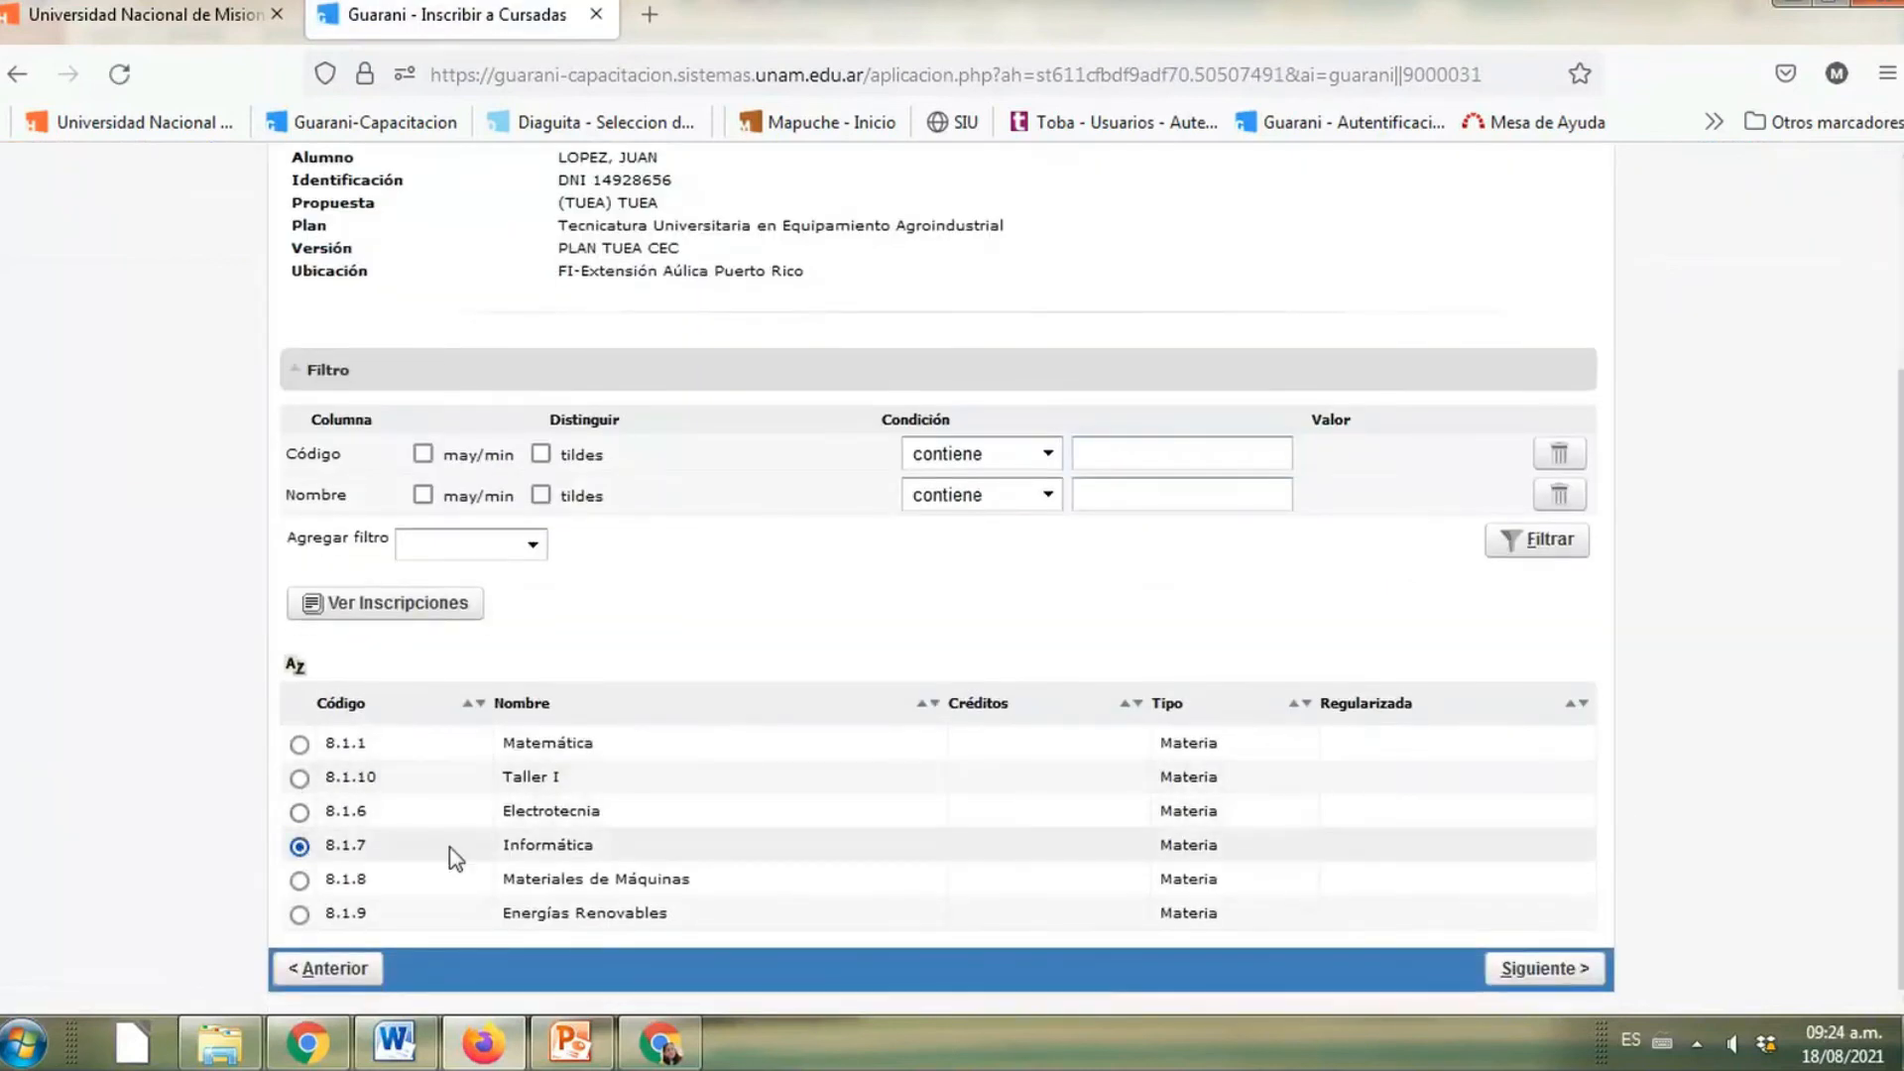
left_click(1042, 776)
left_click(1564, 968)
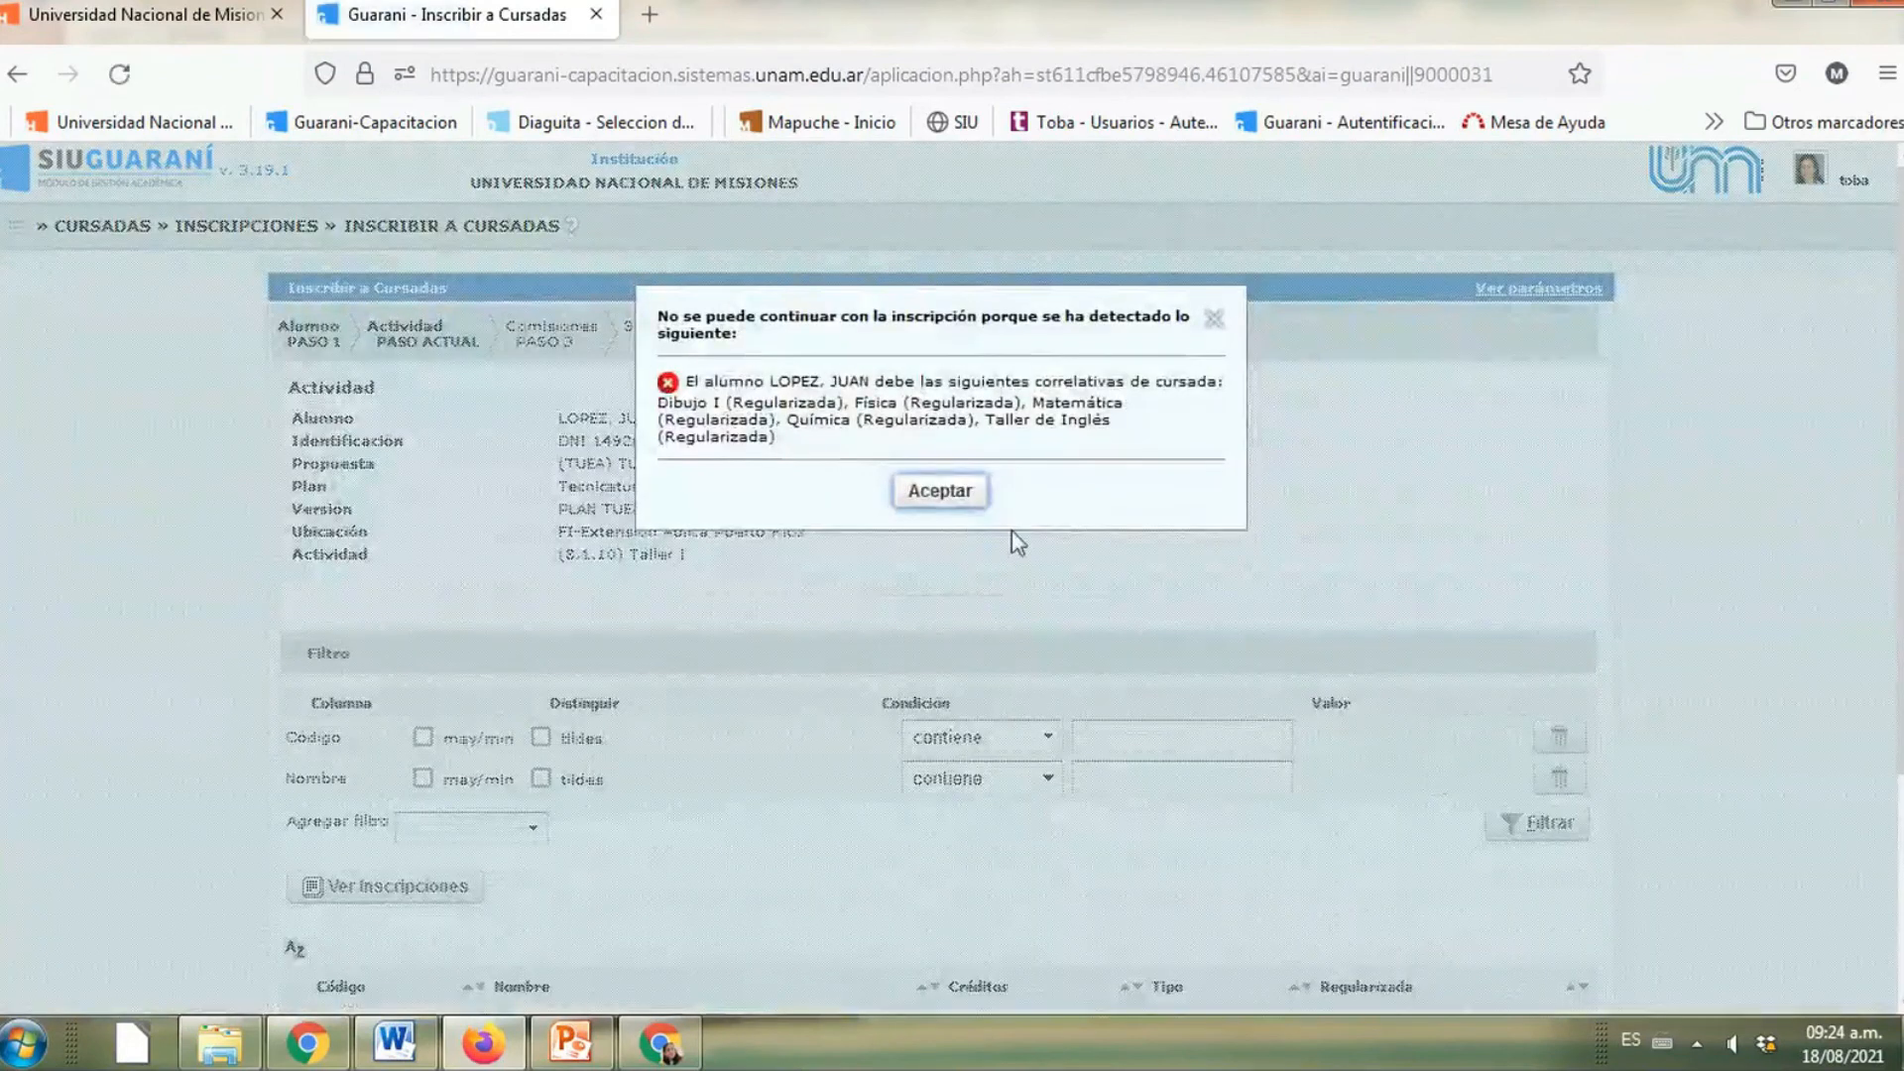
left_click(982, 496)
scroll(1146, 572, "down", 3)
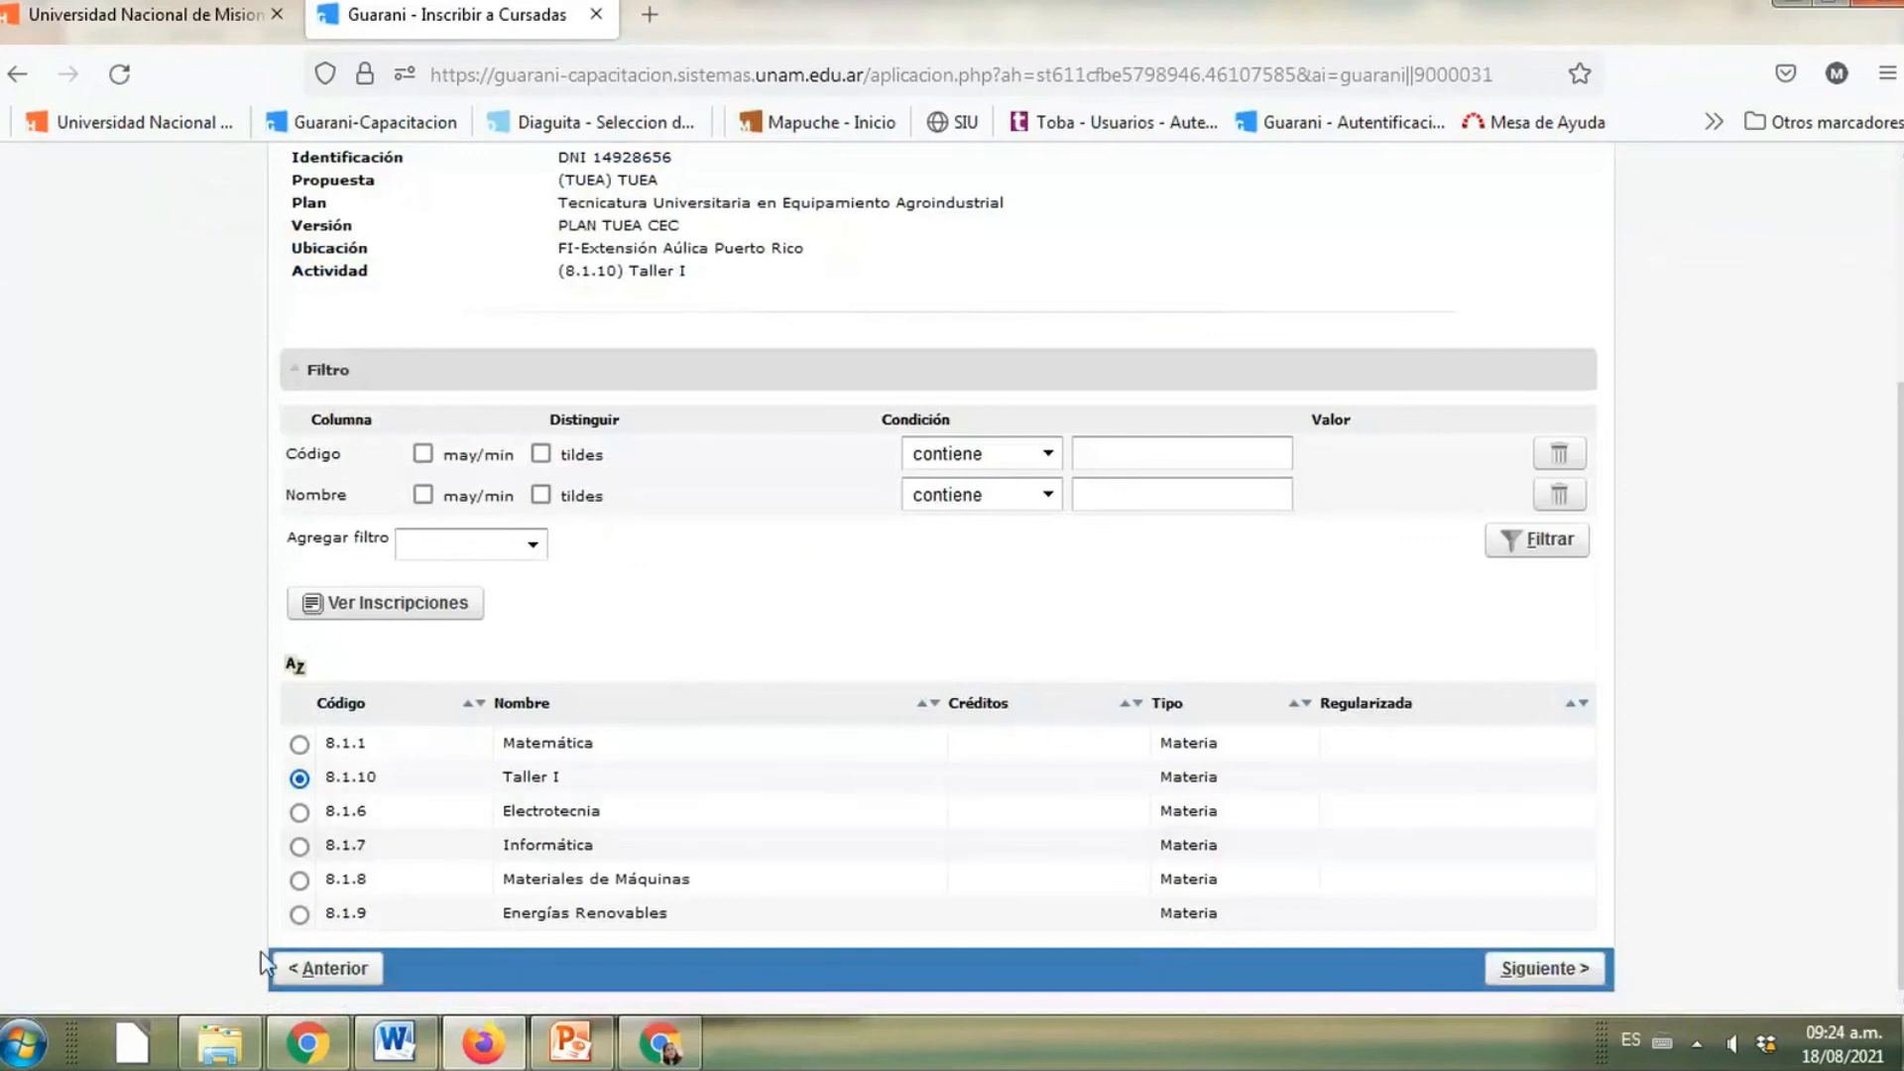
Return to the student selection, choose the student's record for the FCF-maes proposal and continue to its activities
left_click(313, 970)
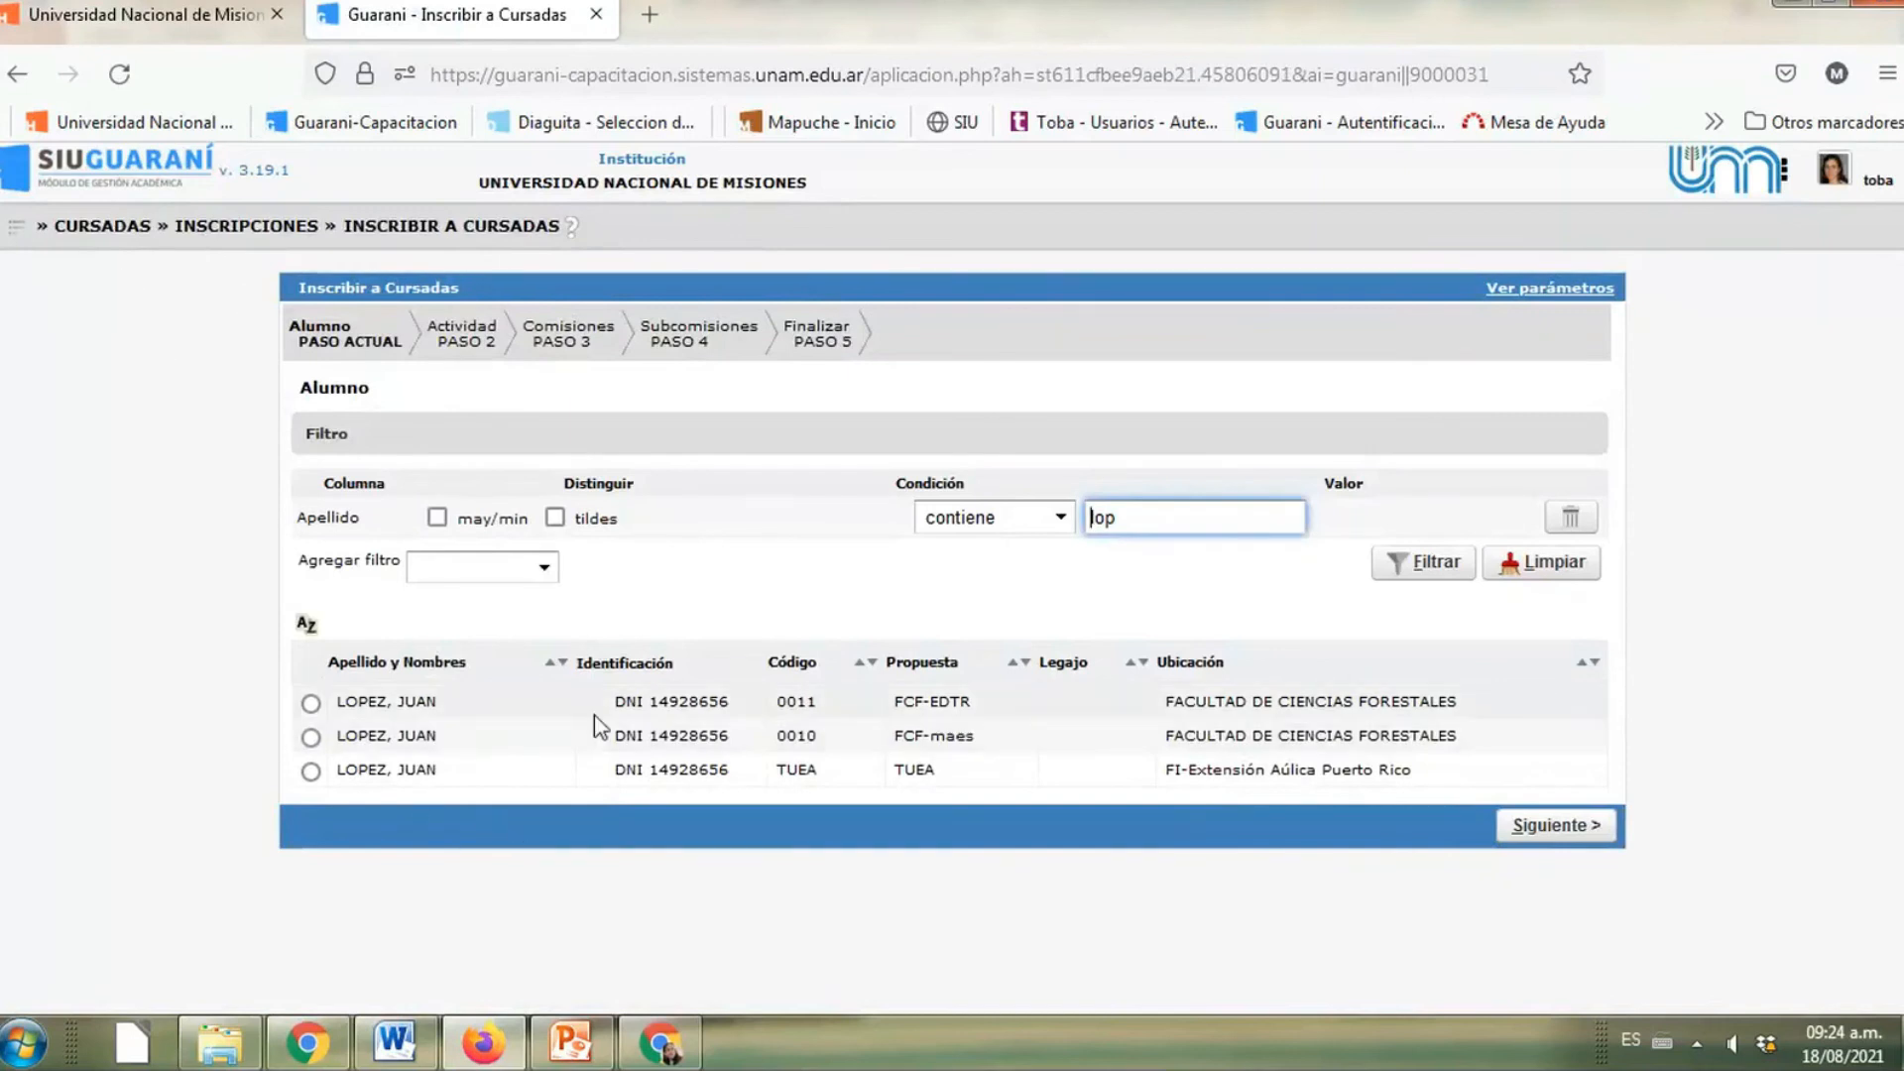
left_click(310, 737)
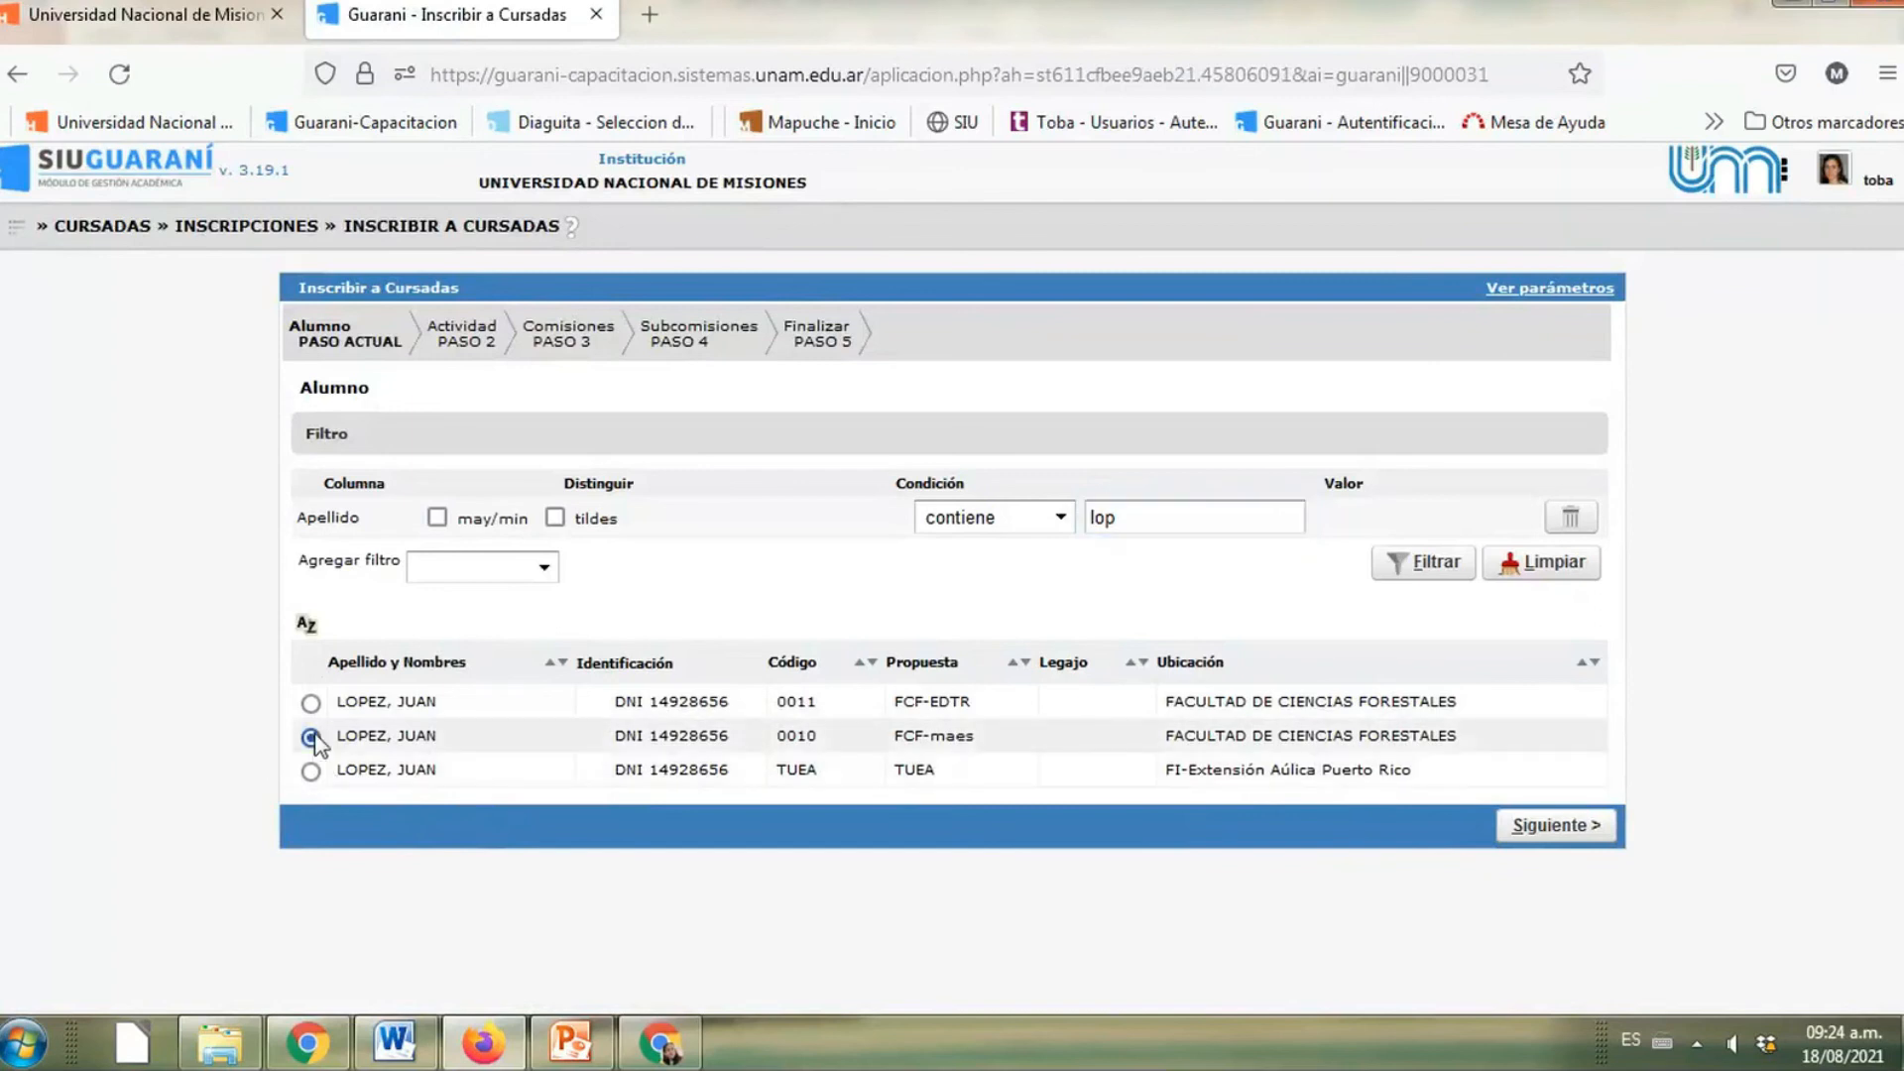
left_click(1547, 839)
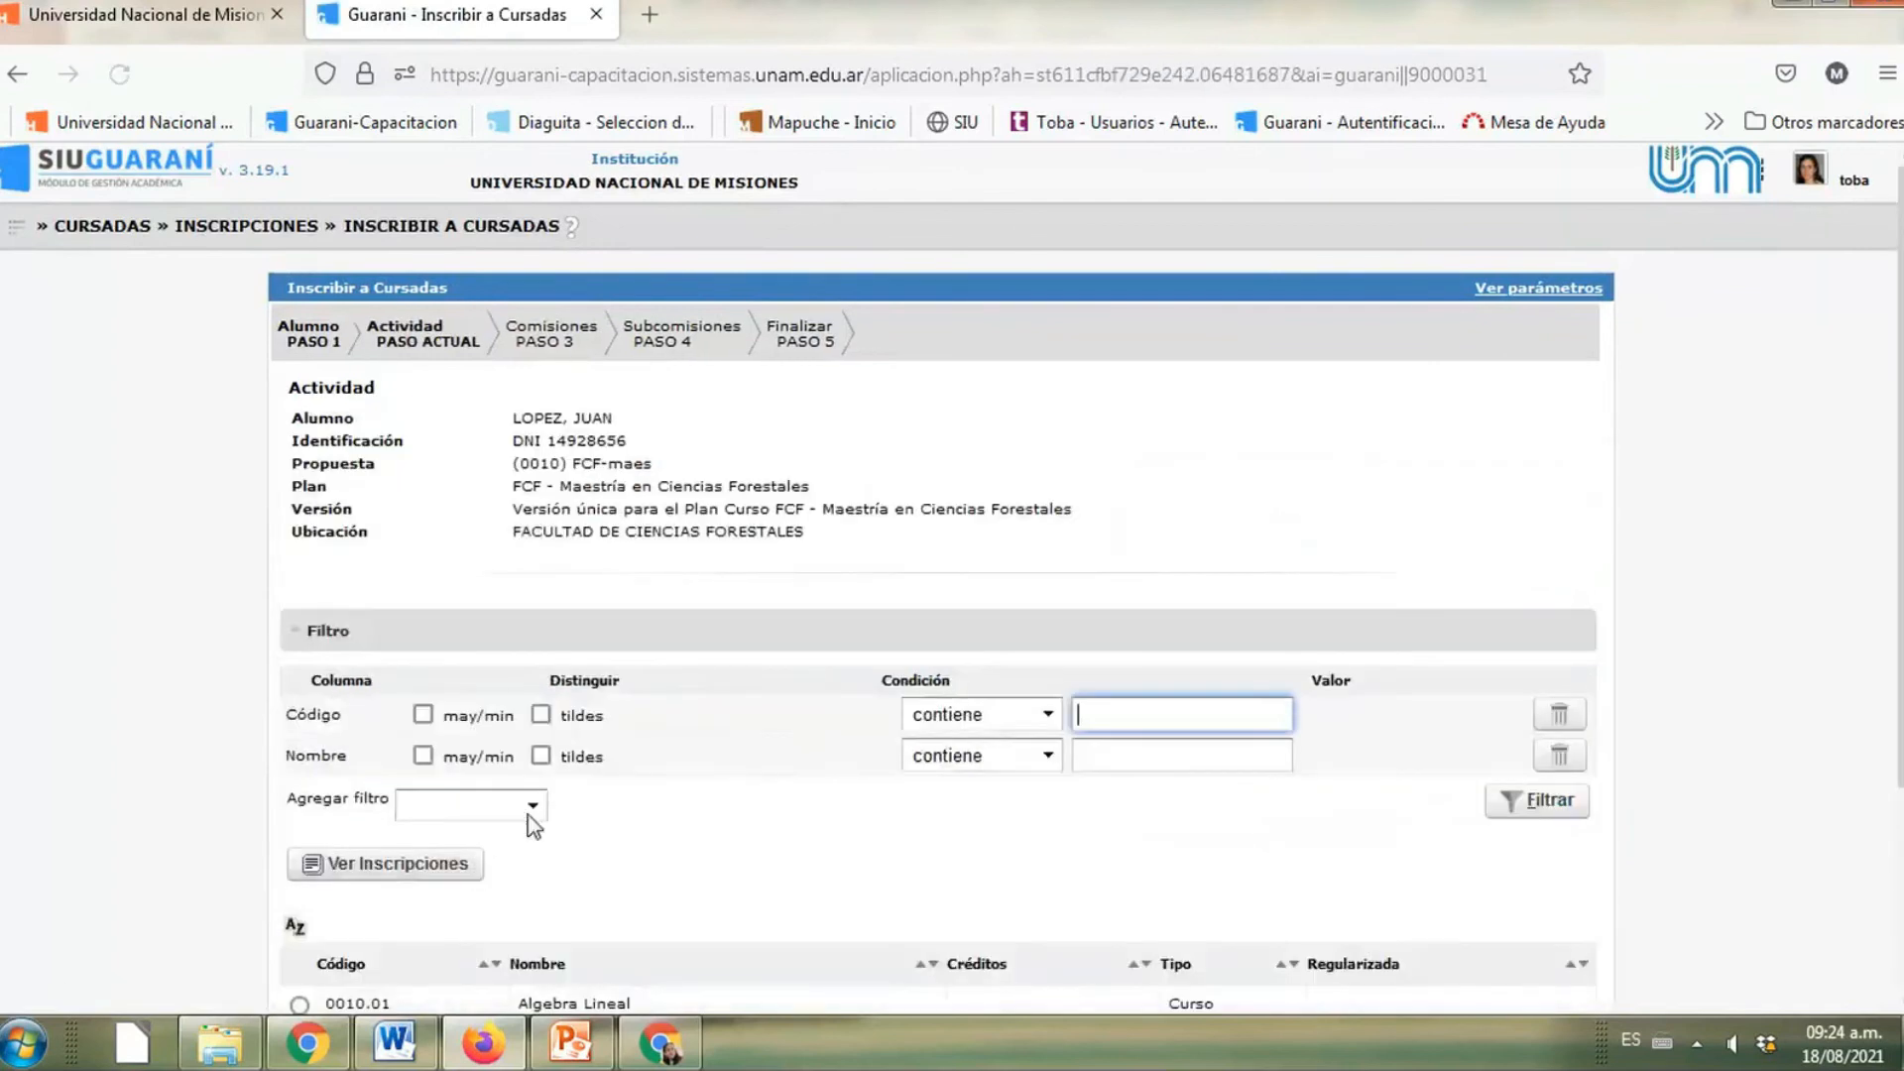
Try to enrol the student in activity 0010.35 Estudio de Mercado and close the resulting notice
scroll(684, 839, "down", 2)
scroll(692, 839, "down", 2)
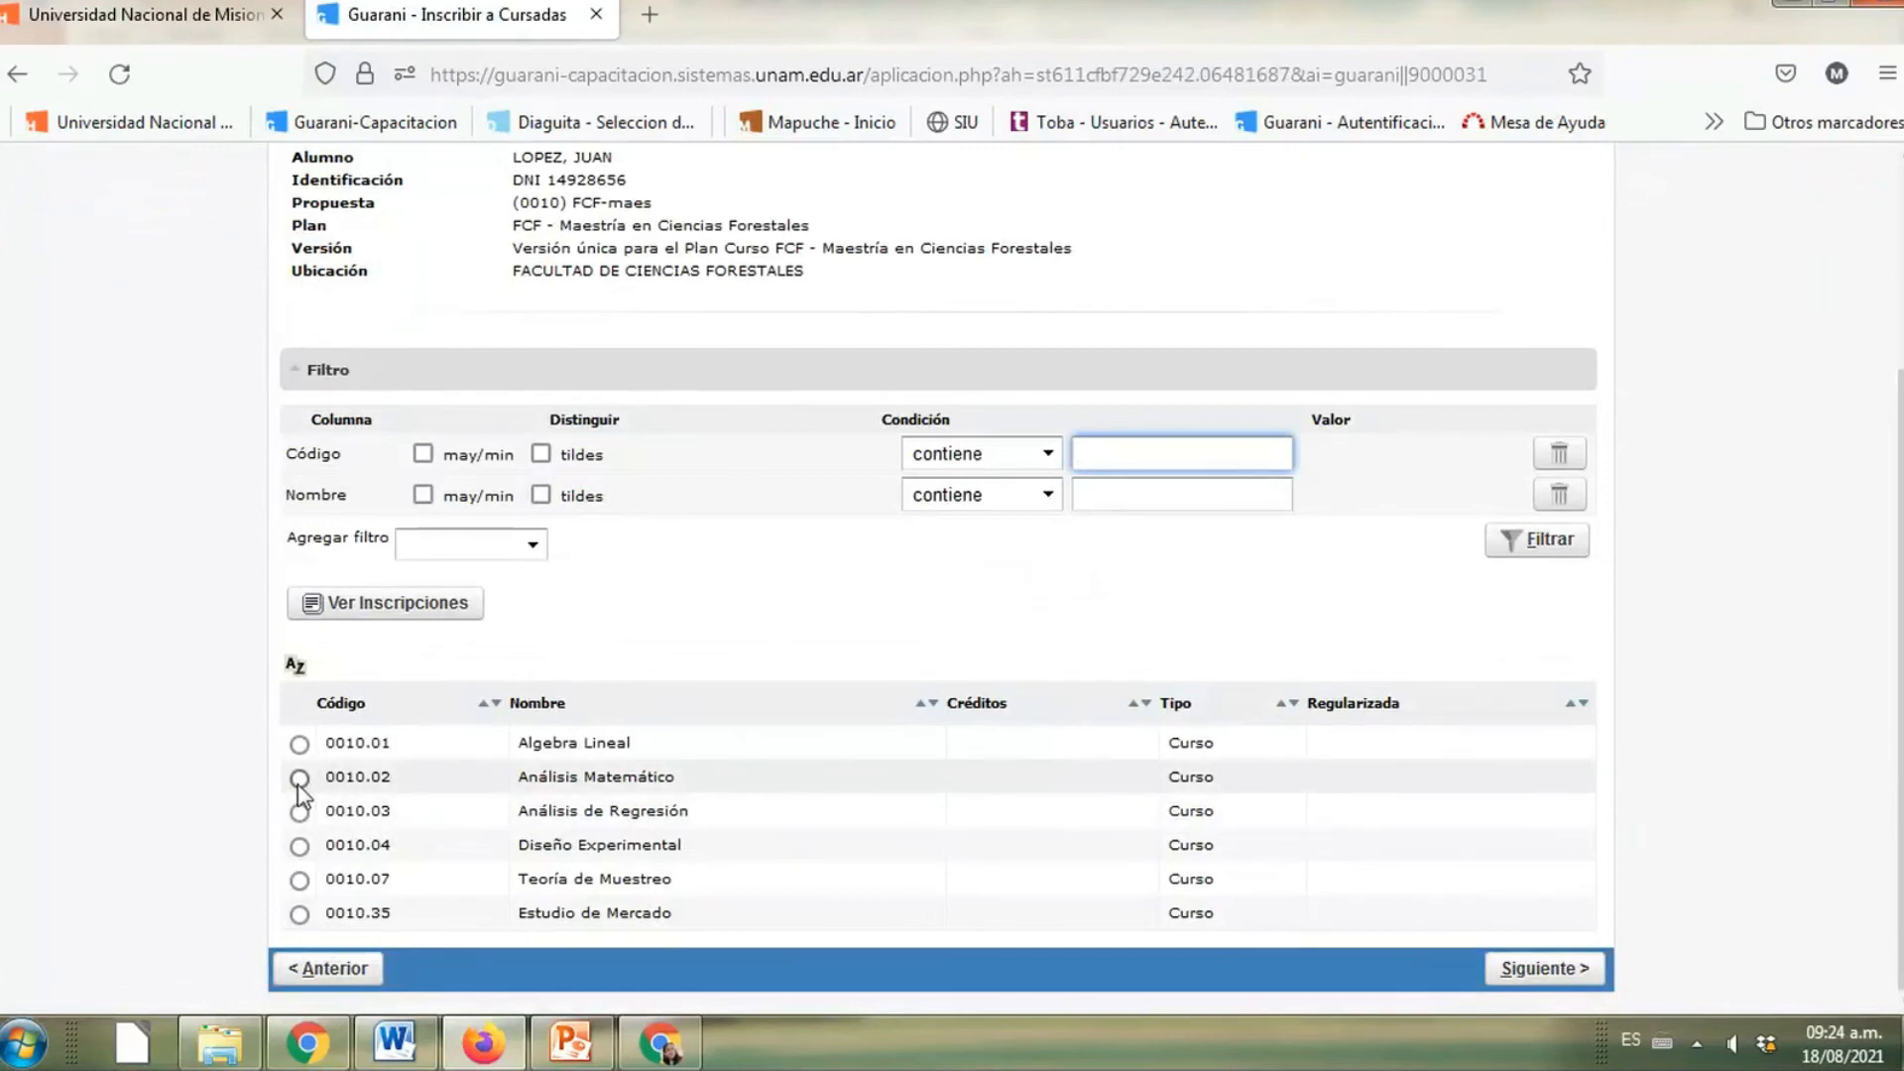
left_click(301, 914)
left_click(1552, 962)
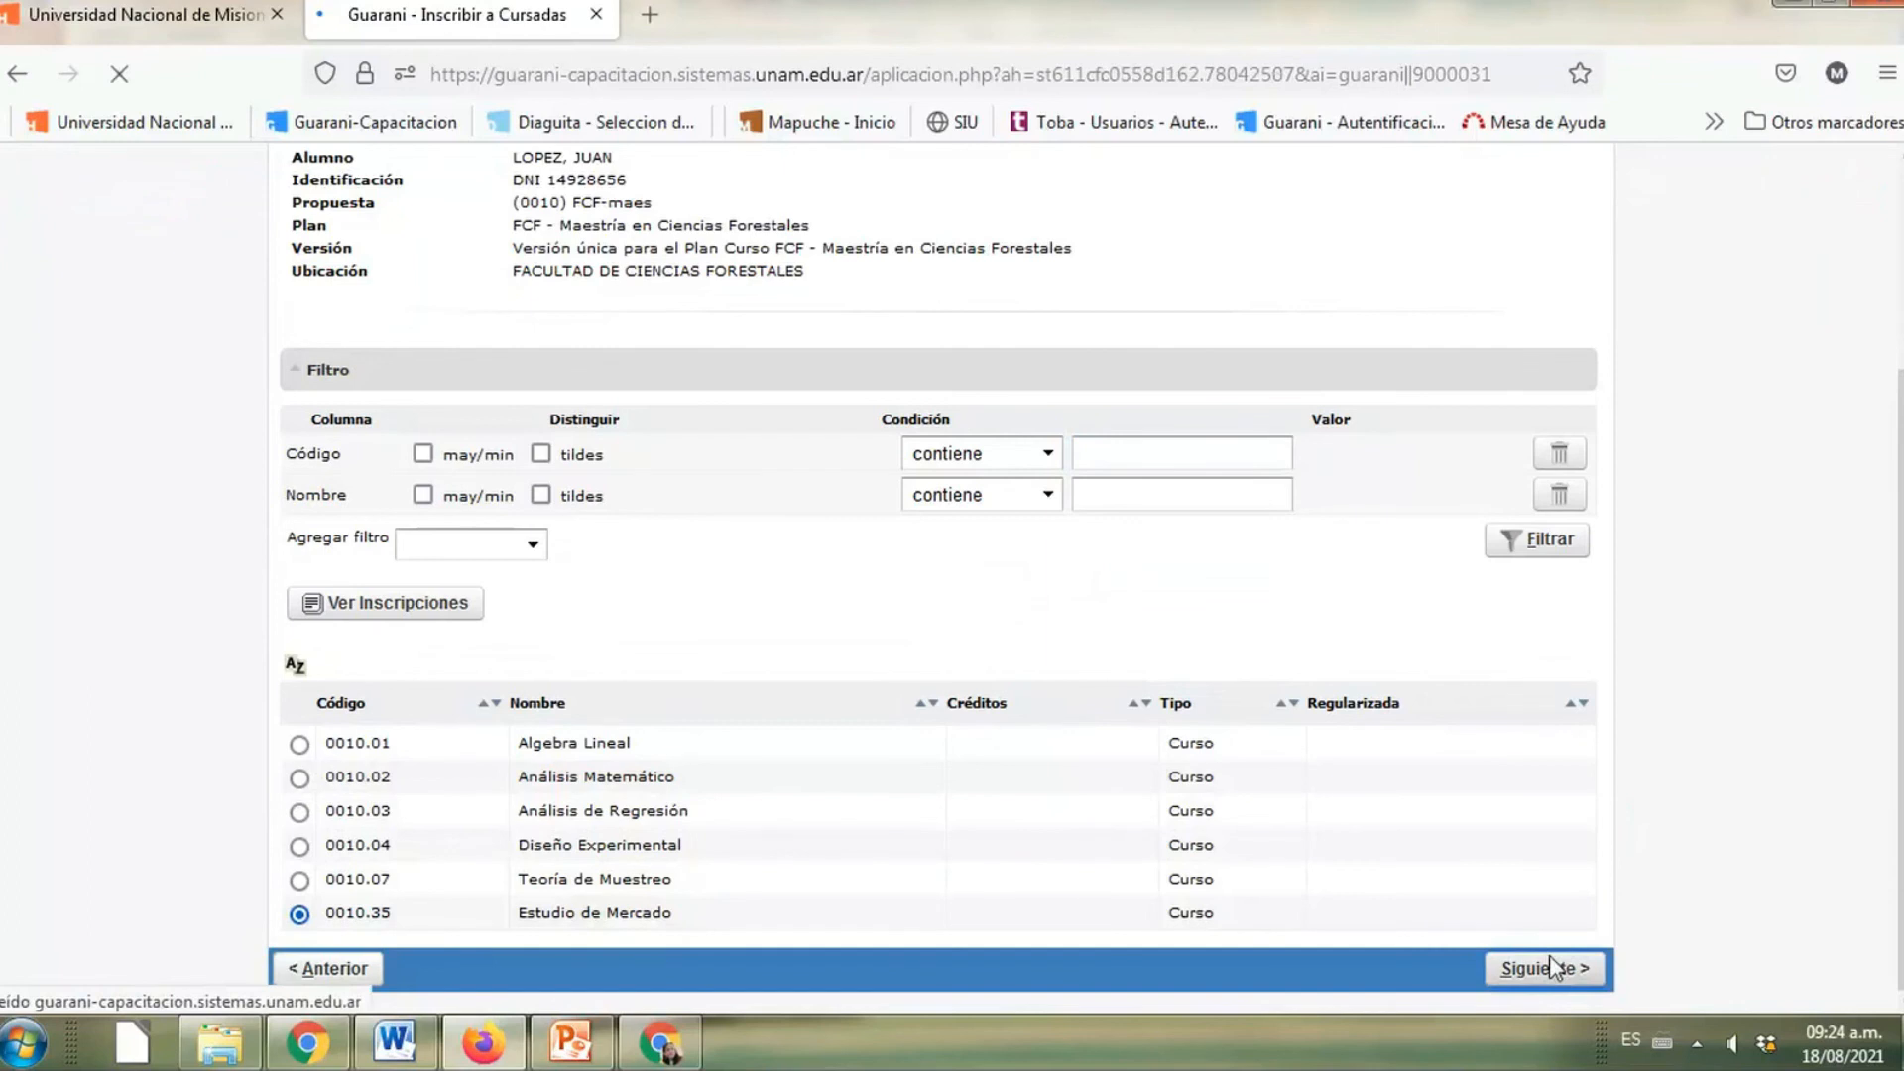
left_click(962, 440)
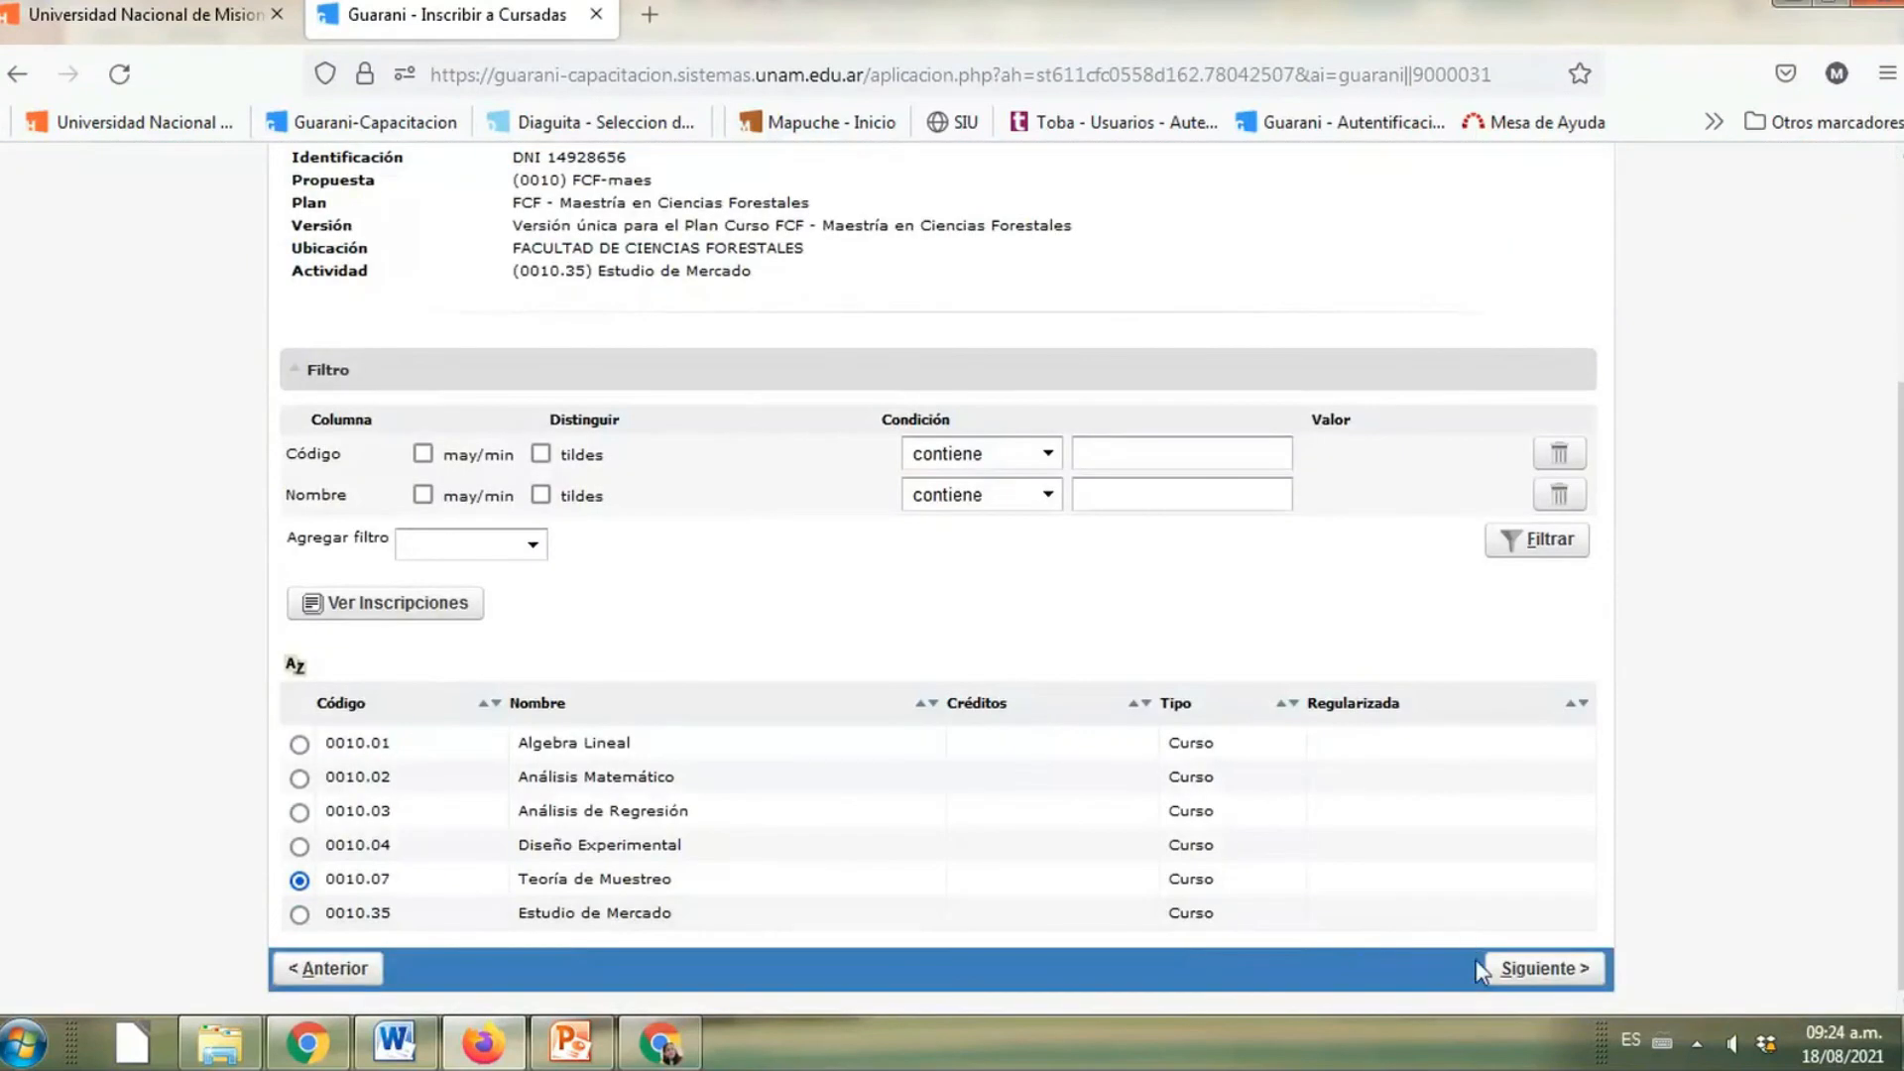
Enrol the student in 0010.07 Teoría de Muestreo, comisión A of 2021 - Segundo Semestre 2021 FORESTALES, and confirm the enrolment
left_click(1496, 969)
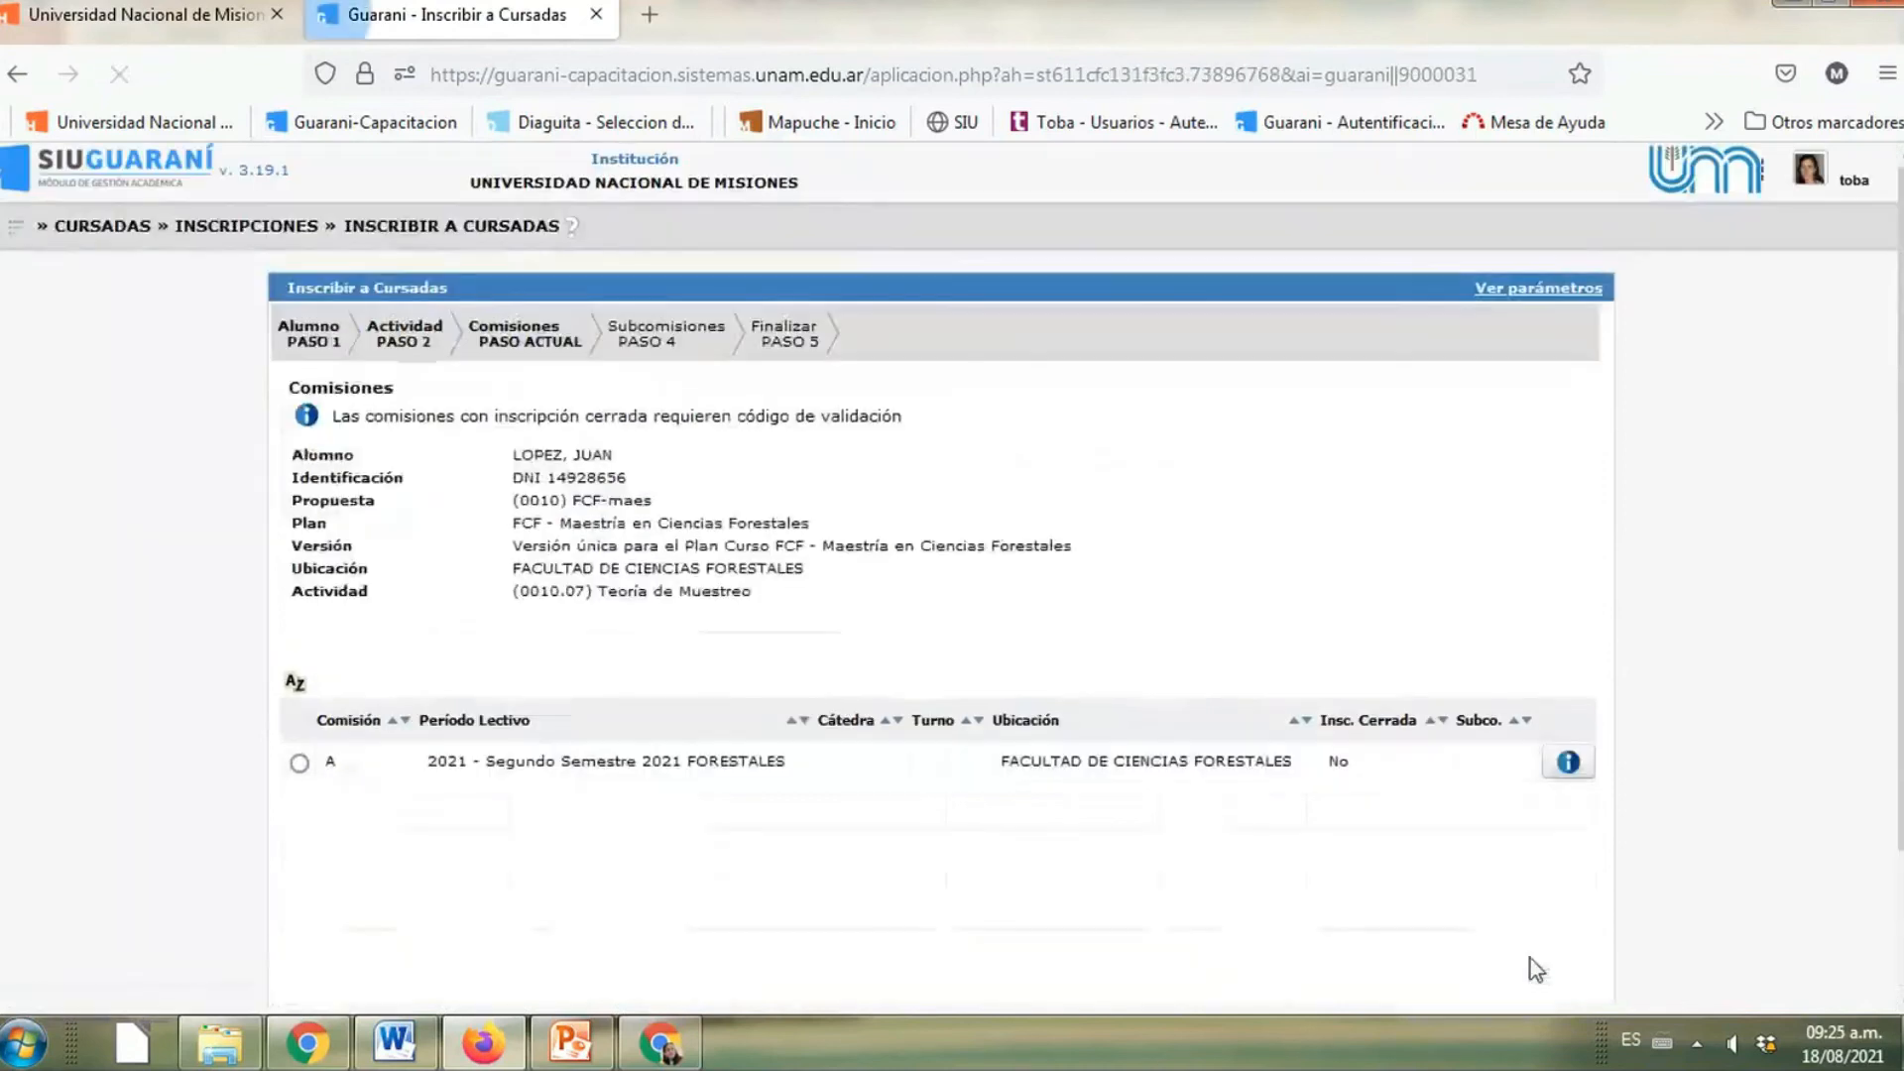
left_click(431, 766)
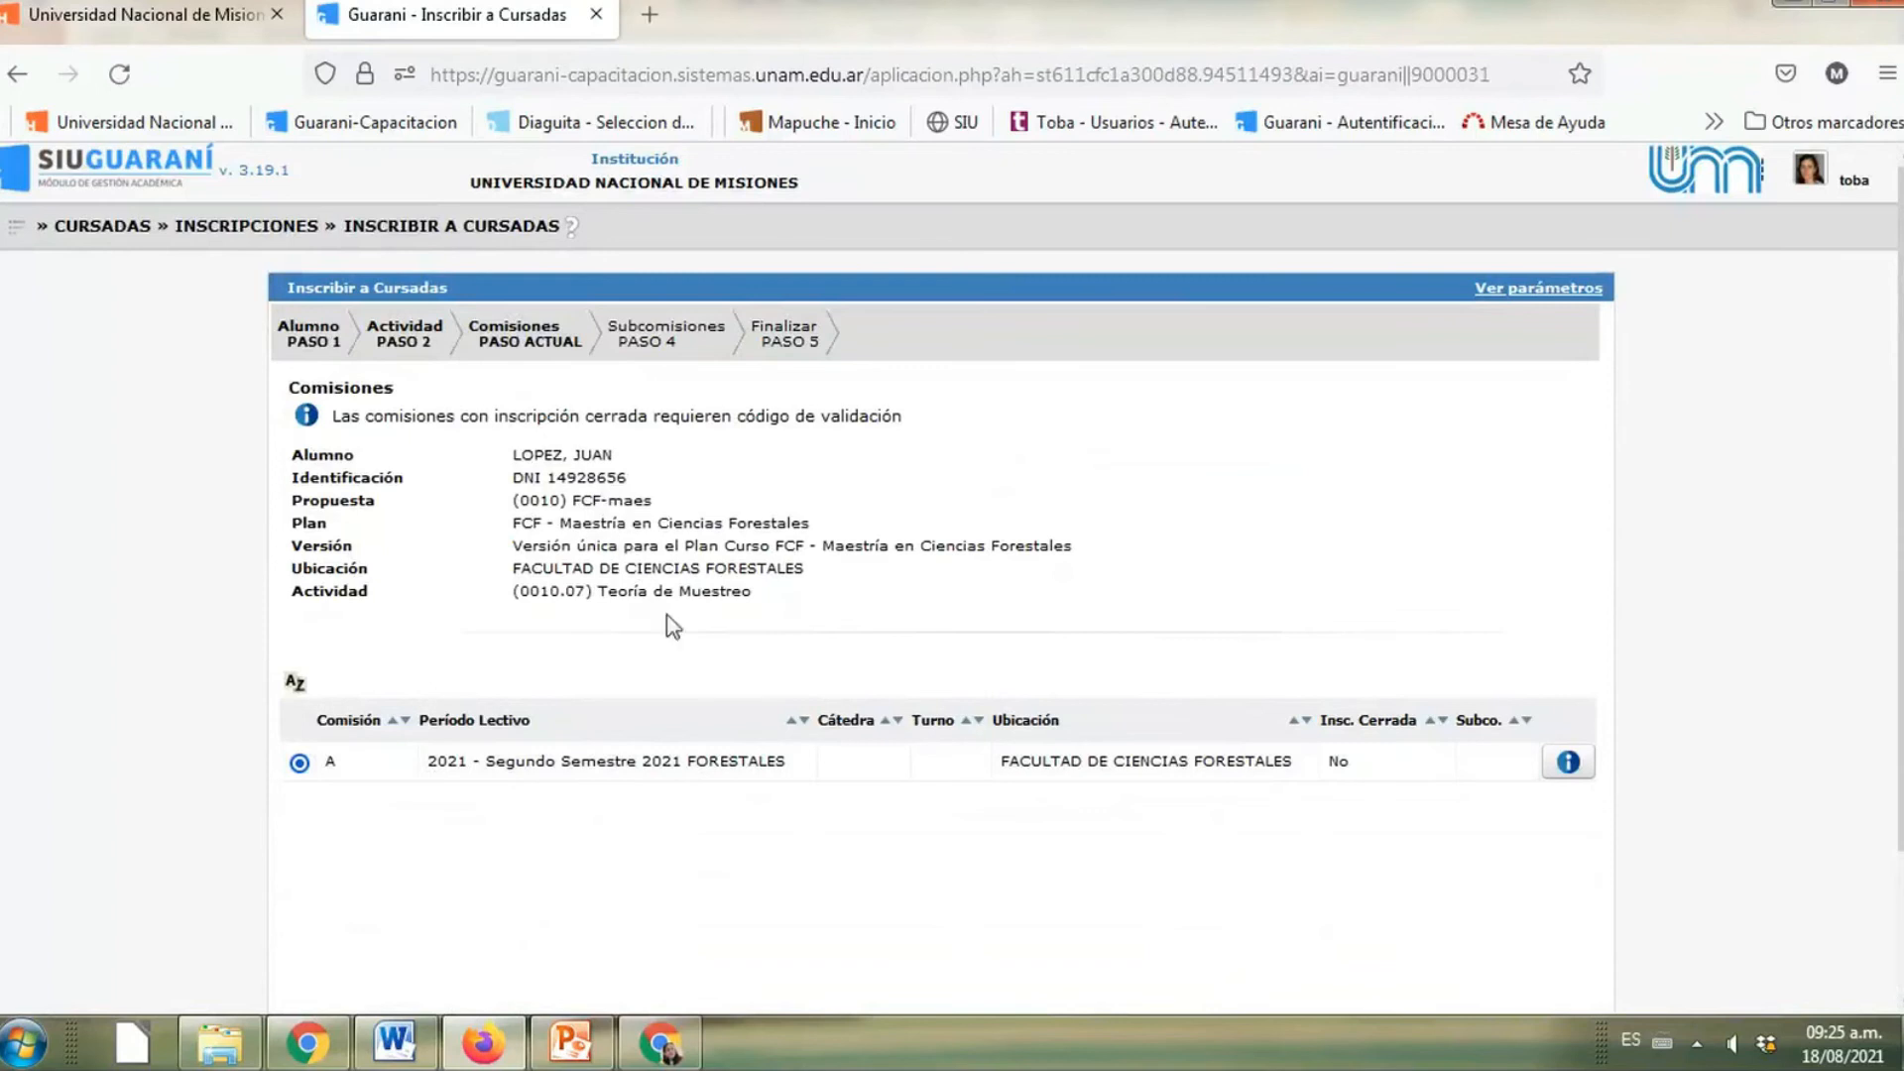
scroll(674, 627, "down", 2)
left_click(1554, 980)
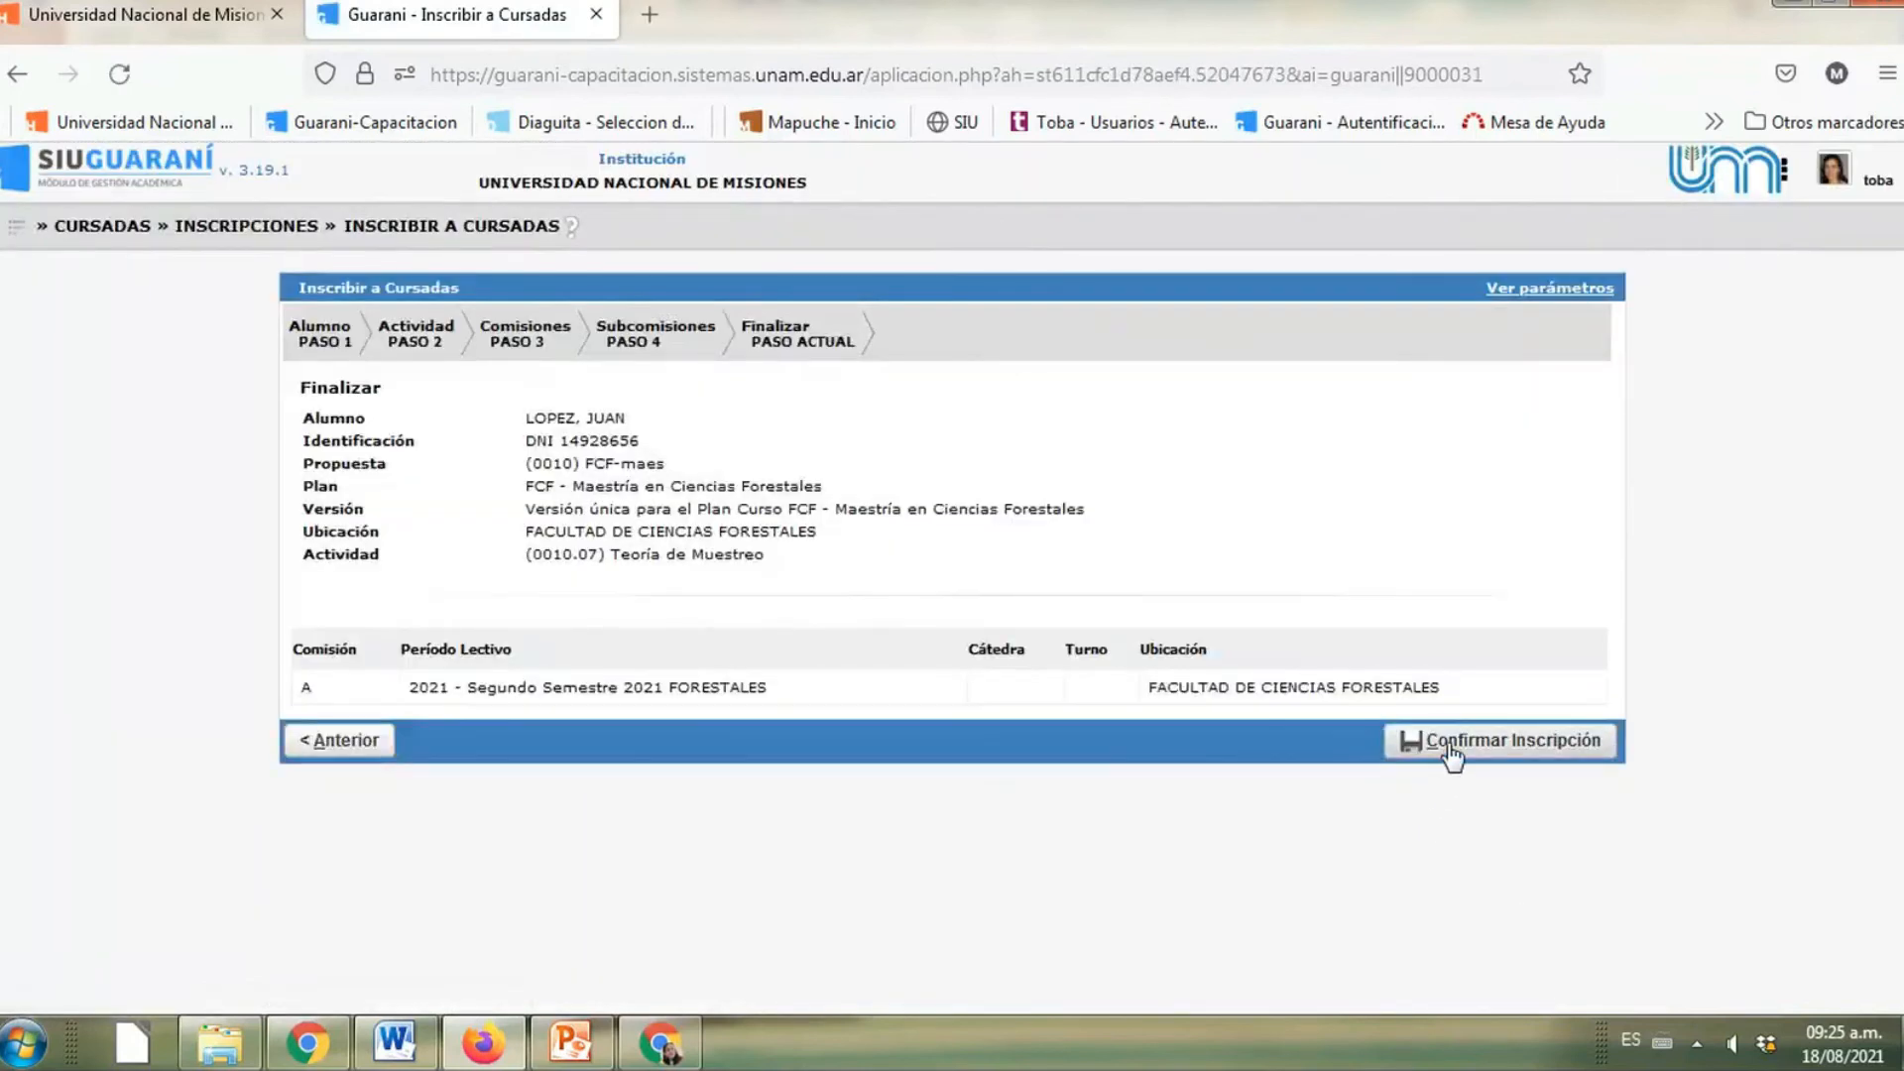
left_click(1451, 757)
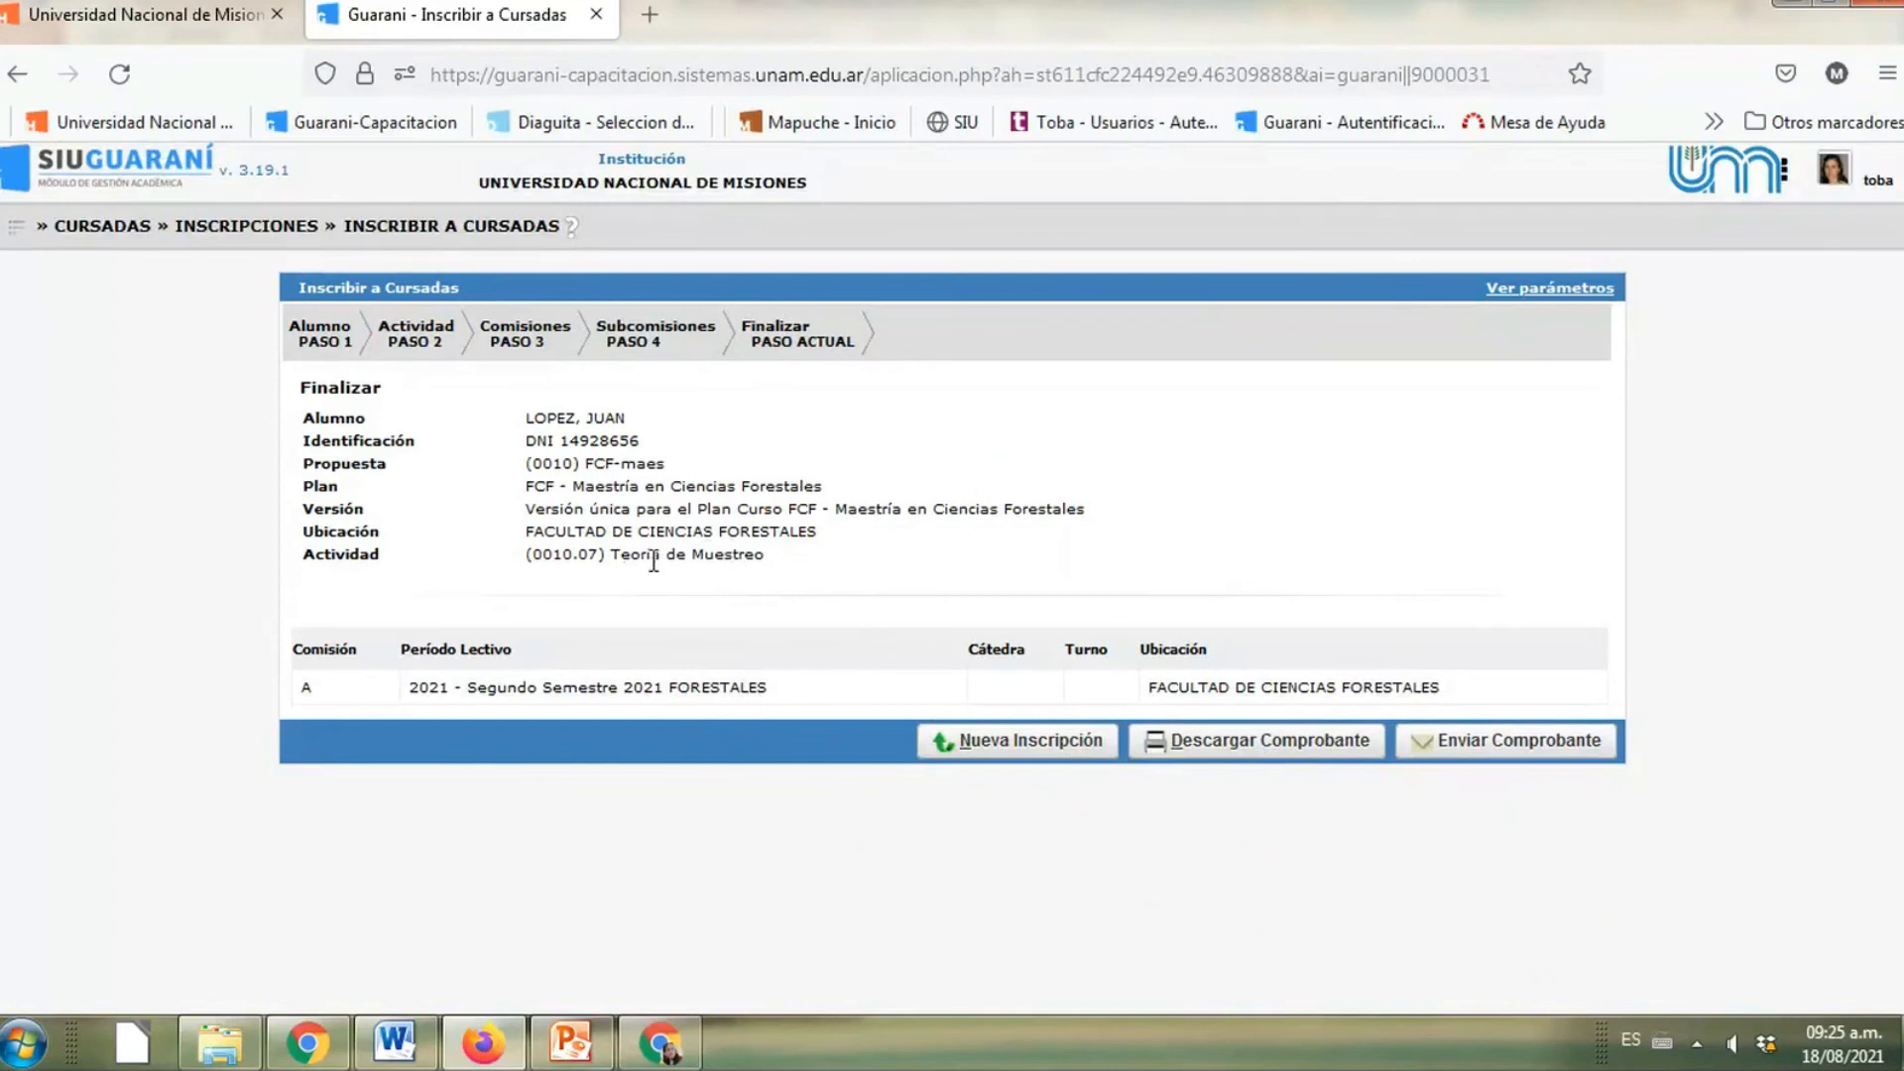
left_click(978, 746)
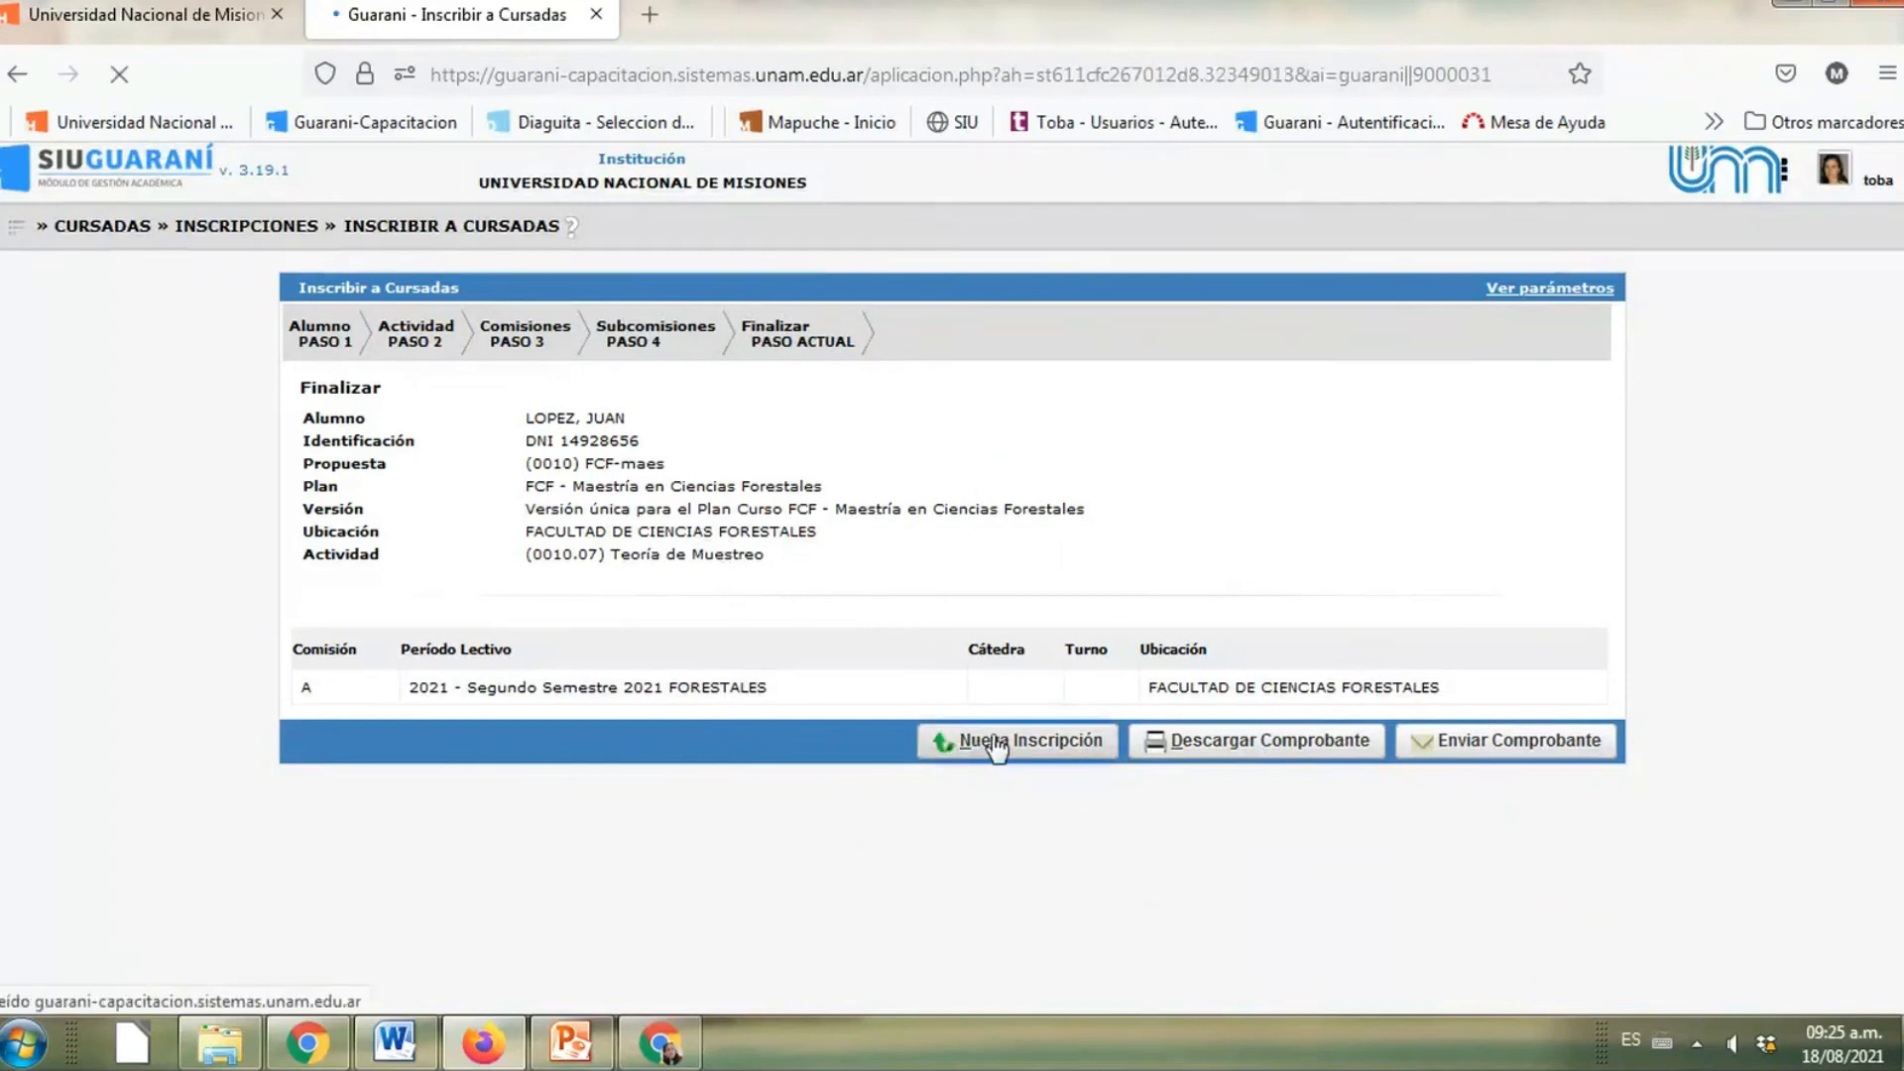
left_click(311, 738)
left_click(1555, 826)
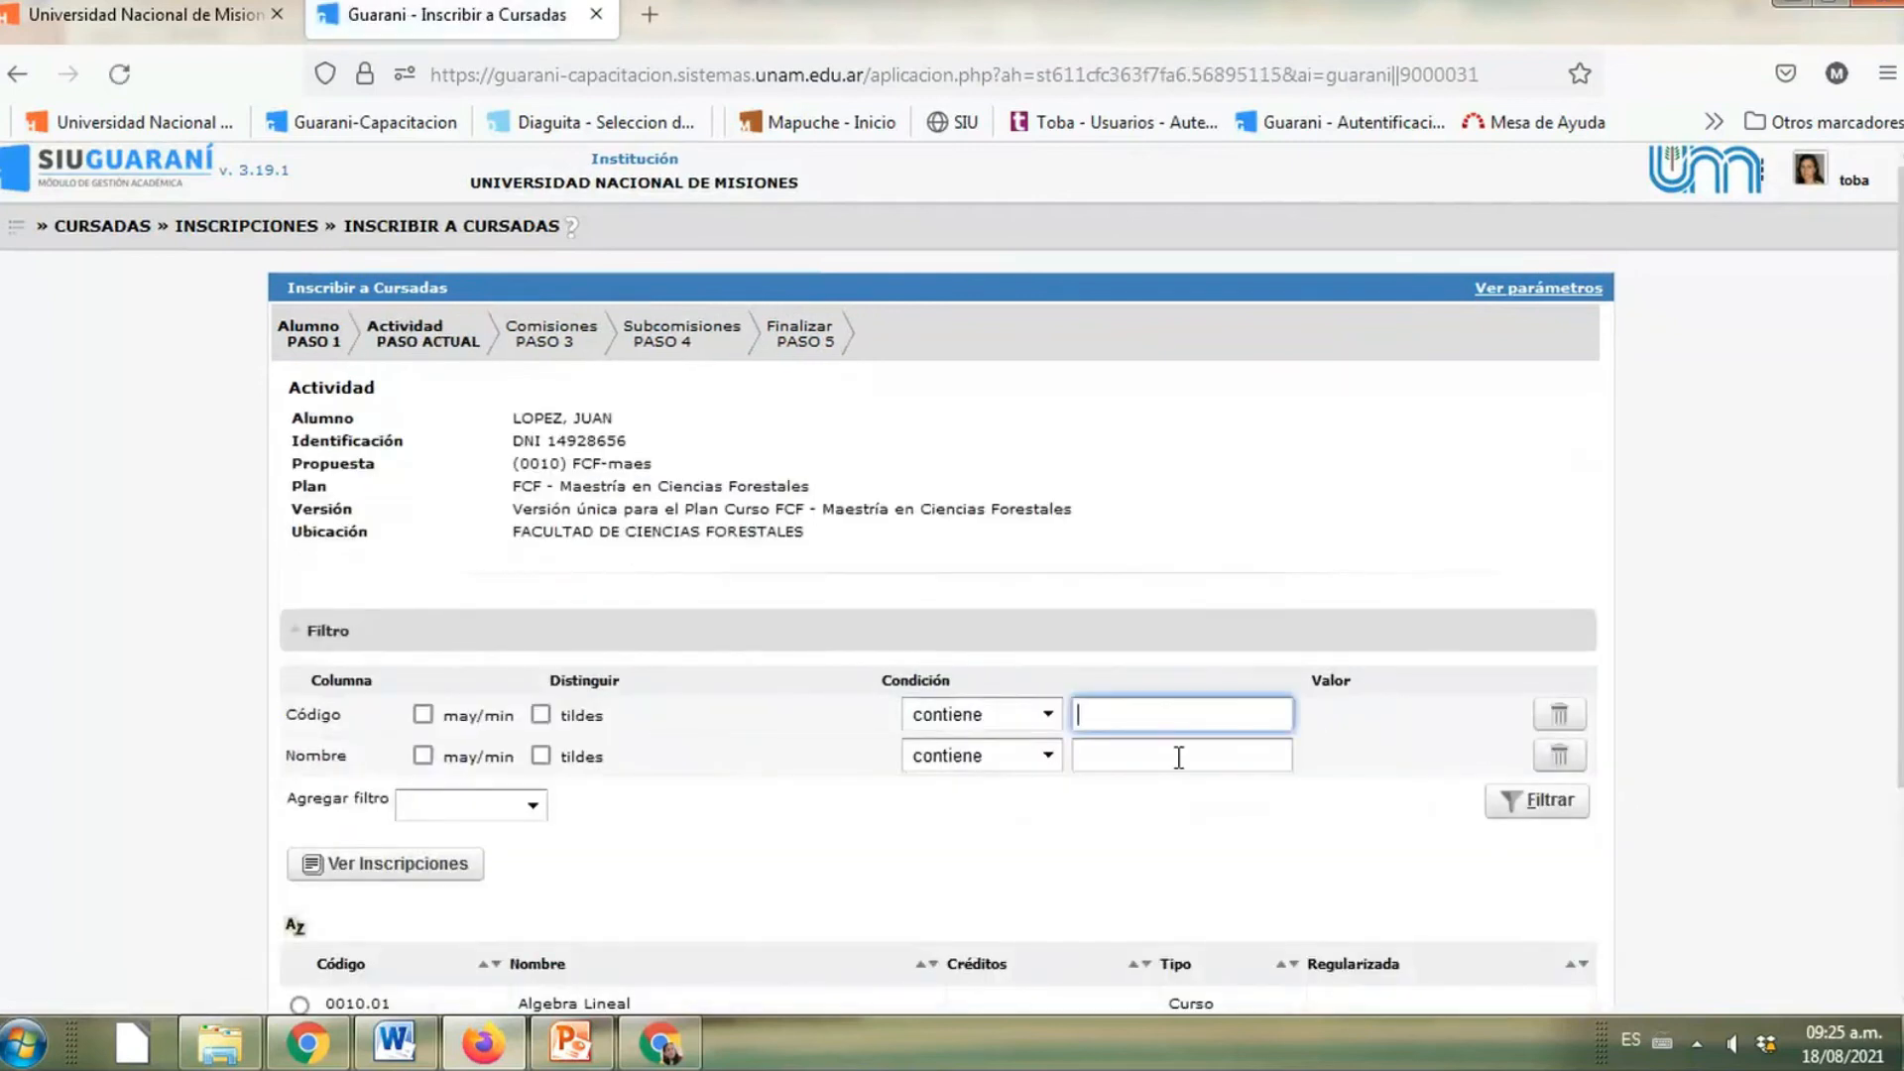
Try to enrol the student in activity 0010.02 Análisis Matemático and close the resulting notice
scroll(1178, 757, "down", 3)
left_click(754, 777)
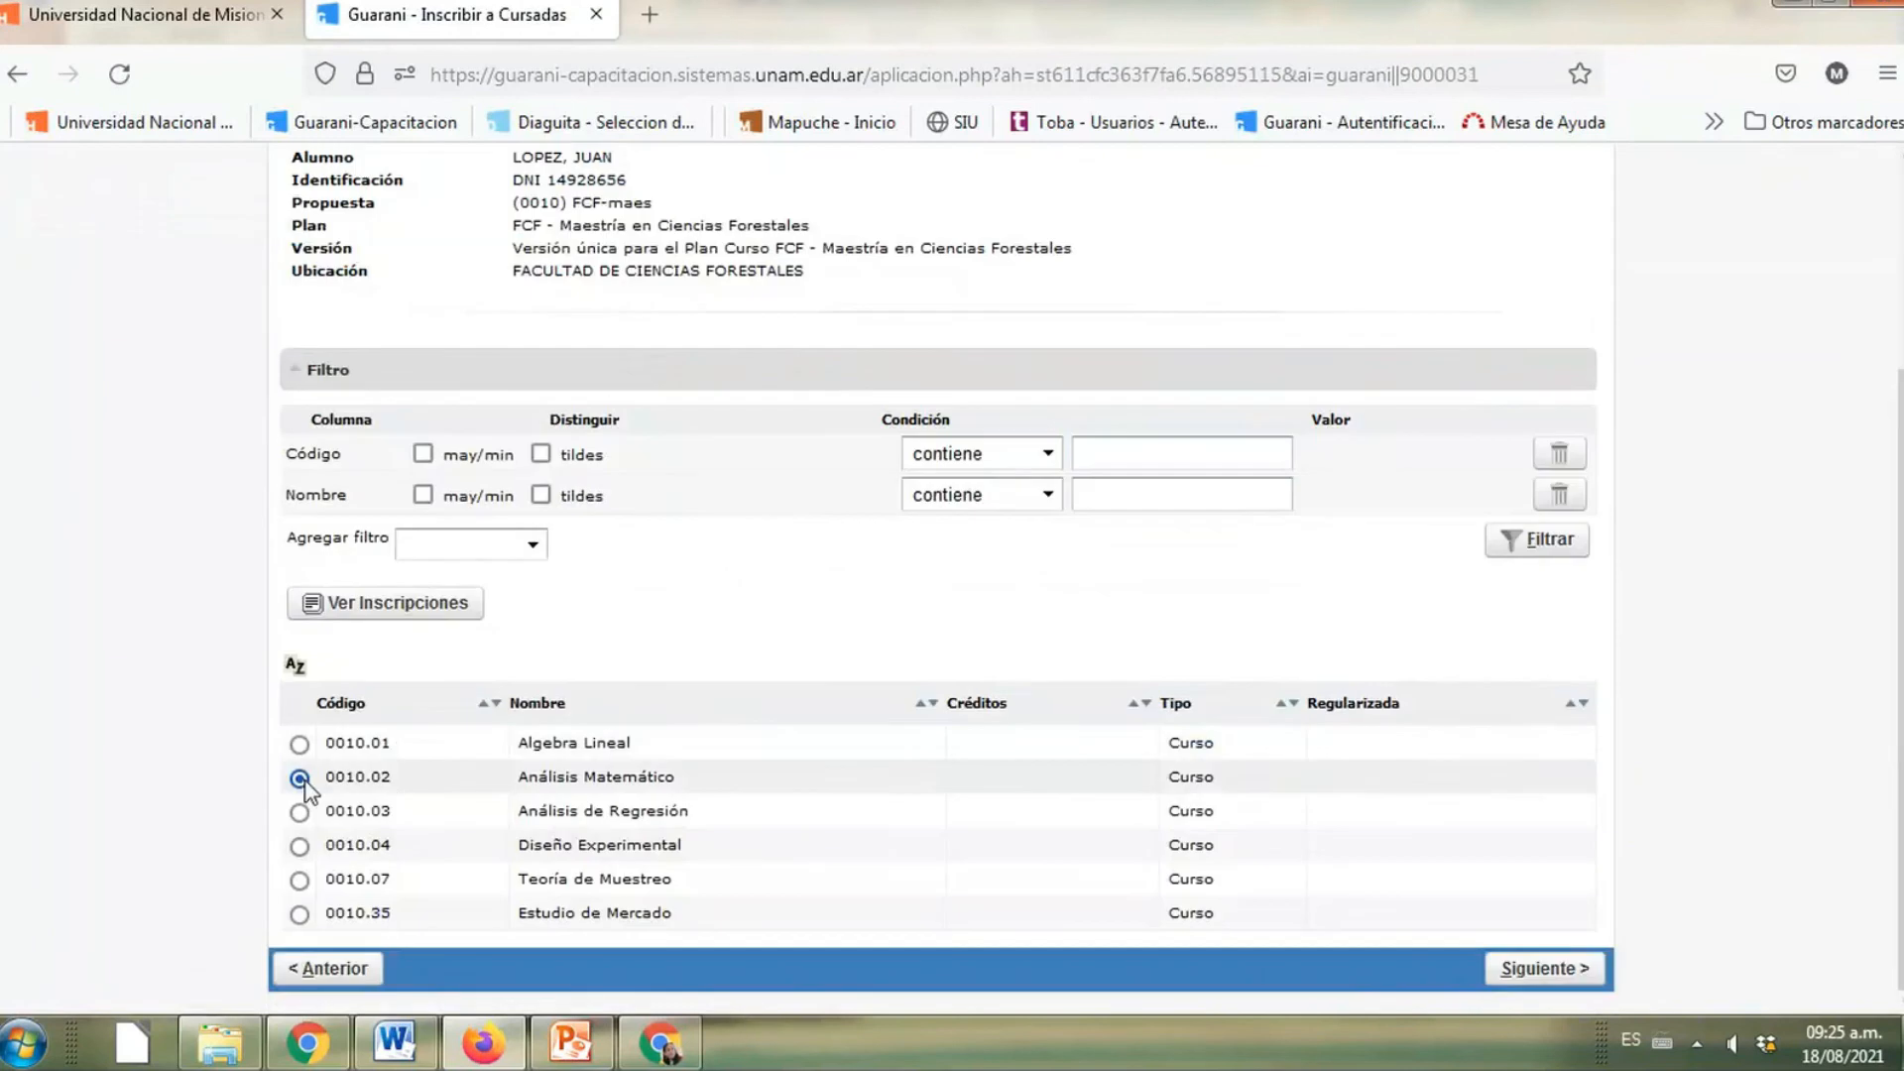
left_click(1583, 976)
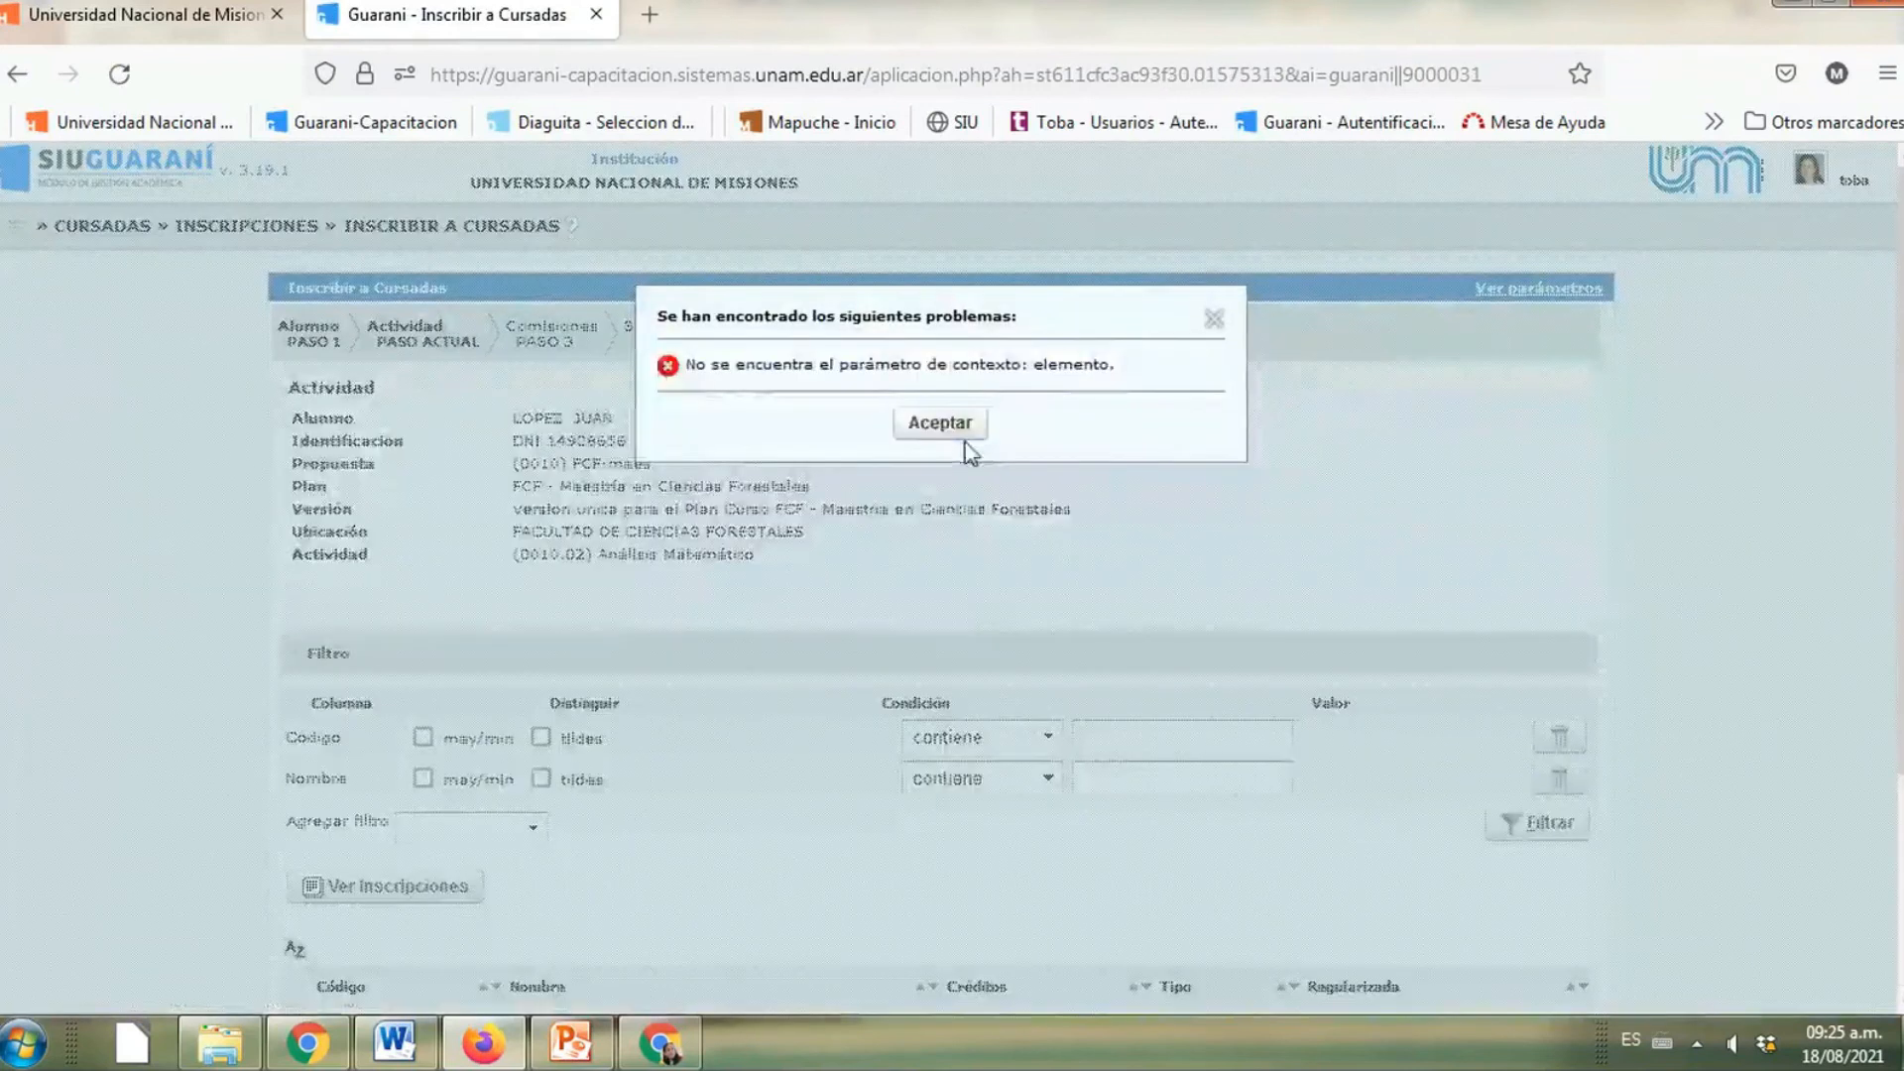
left_click(958, 427)
Choose activity 0010.04 Diseño Experimental, continue to its comisiones and accept the correlativas notice
scroll(694, 694, "down", 3)
left_click(299, 846)
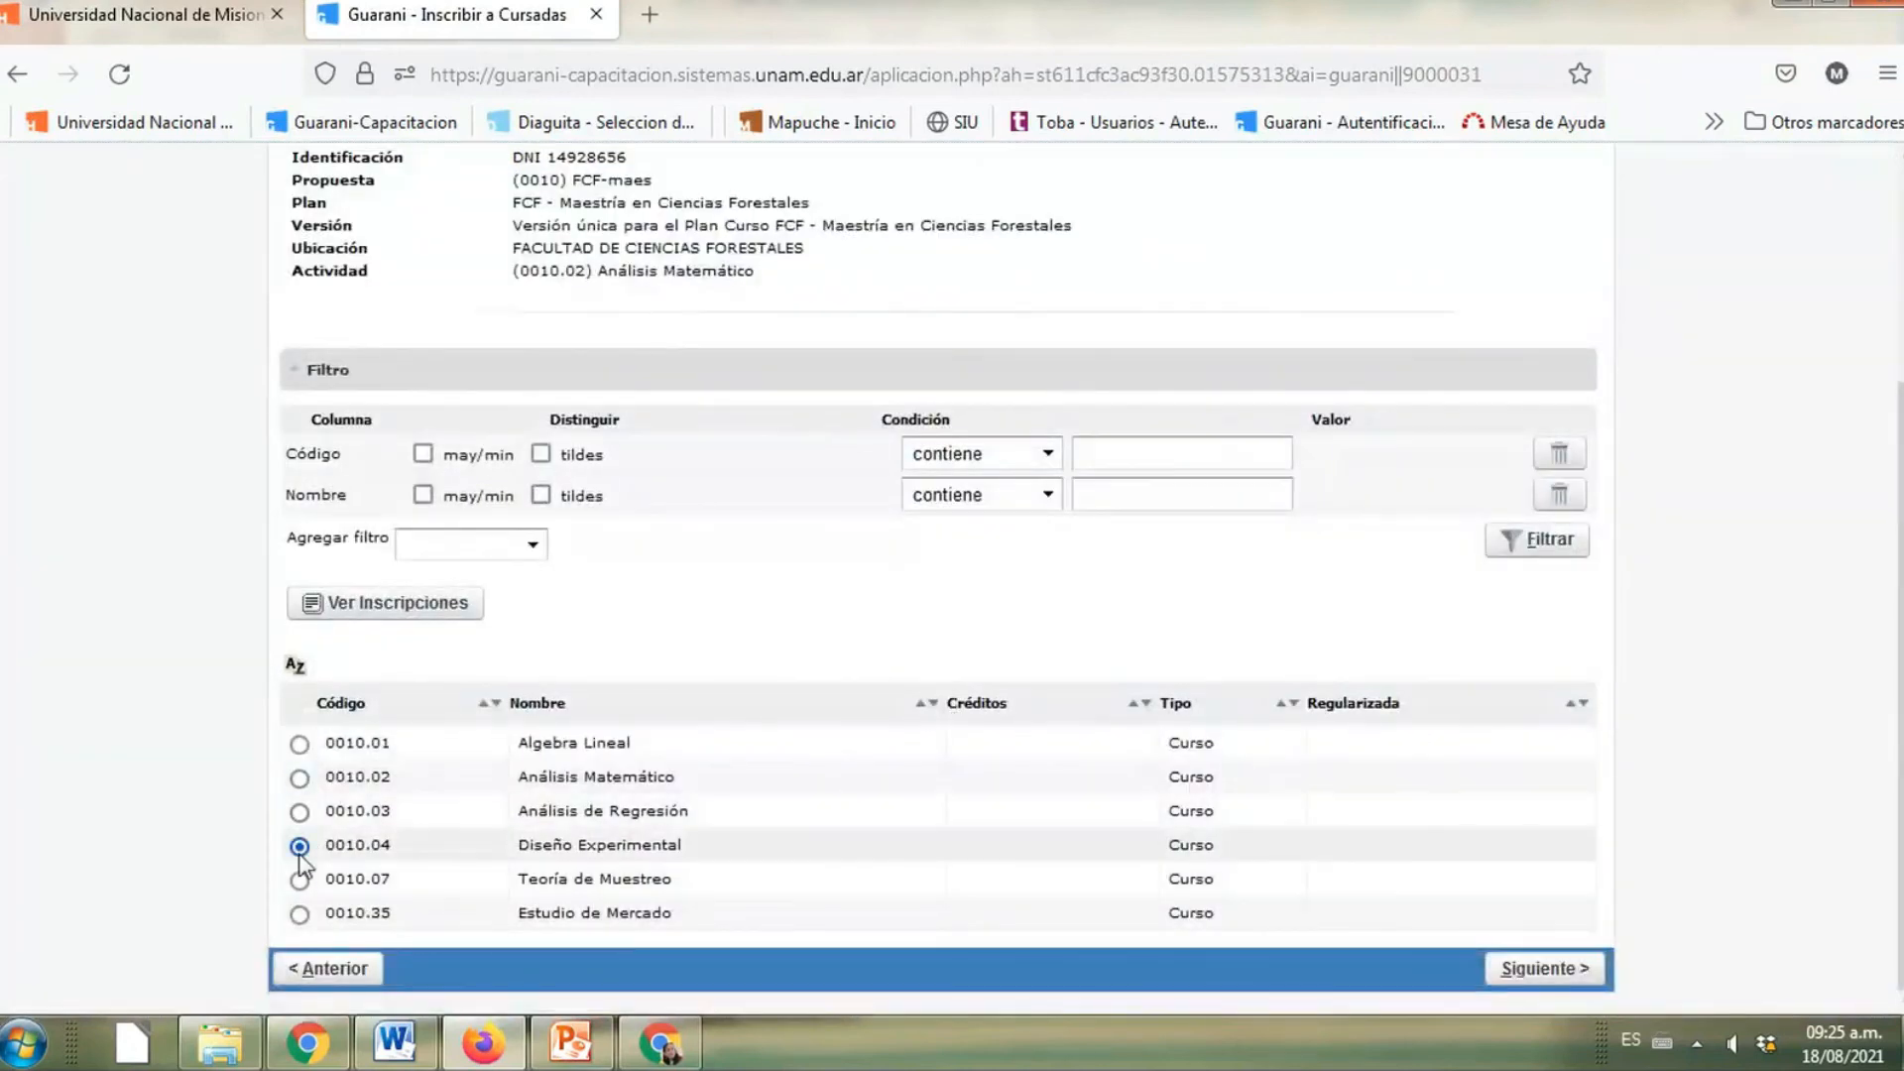
left_click(1587, 960)
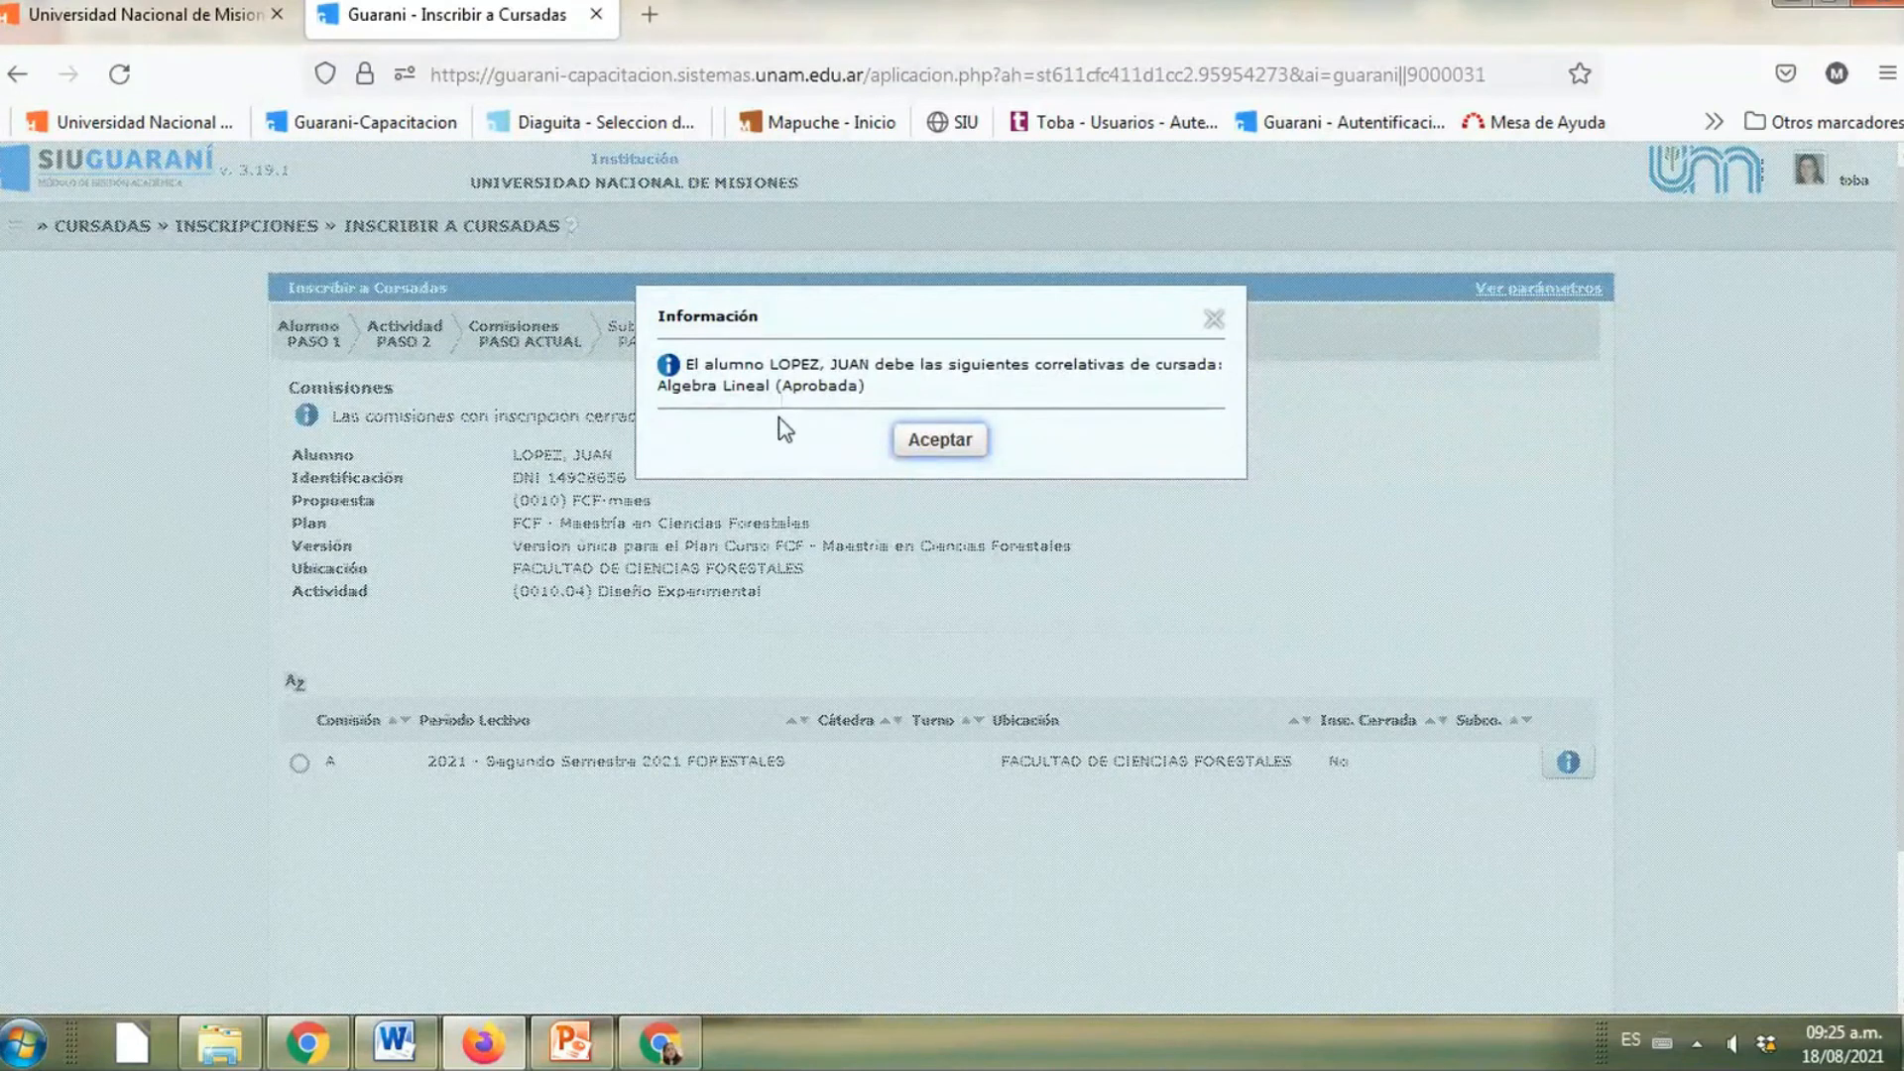
left_click(939, 443)
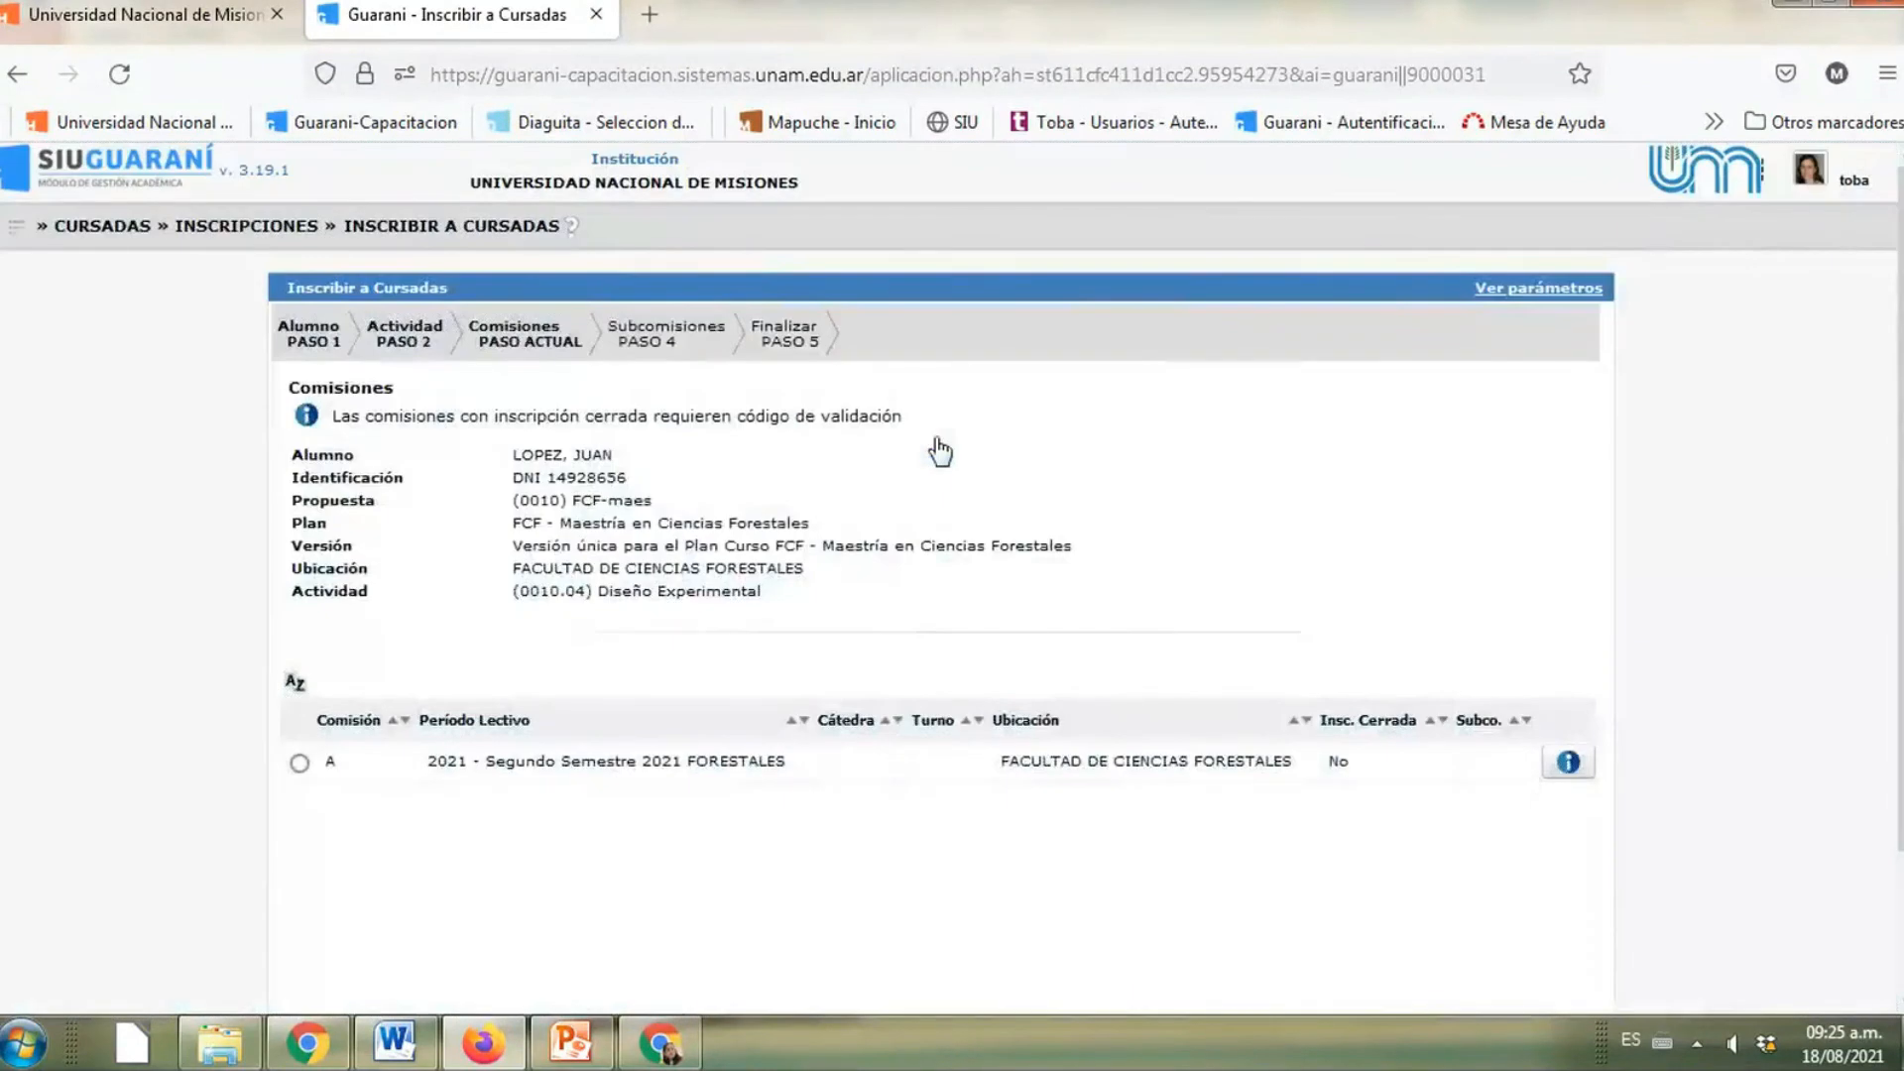
Choose comisión A of 2021 - Segundo Semestre 2021 FORESTALES and confirm the enrolment in Diseño Experimental
left_click(299, 762)
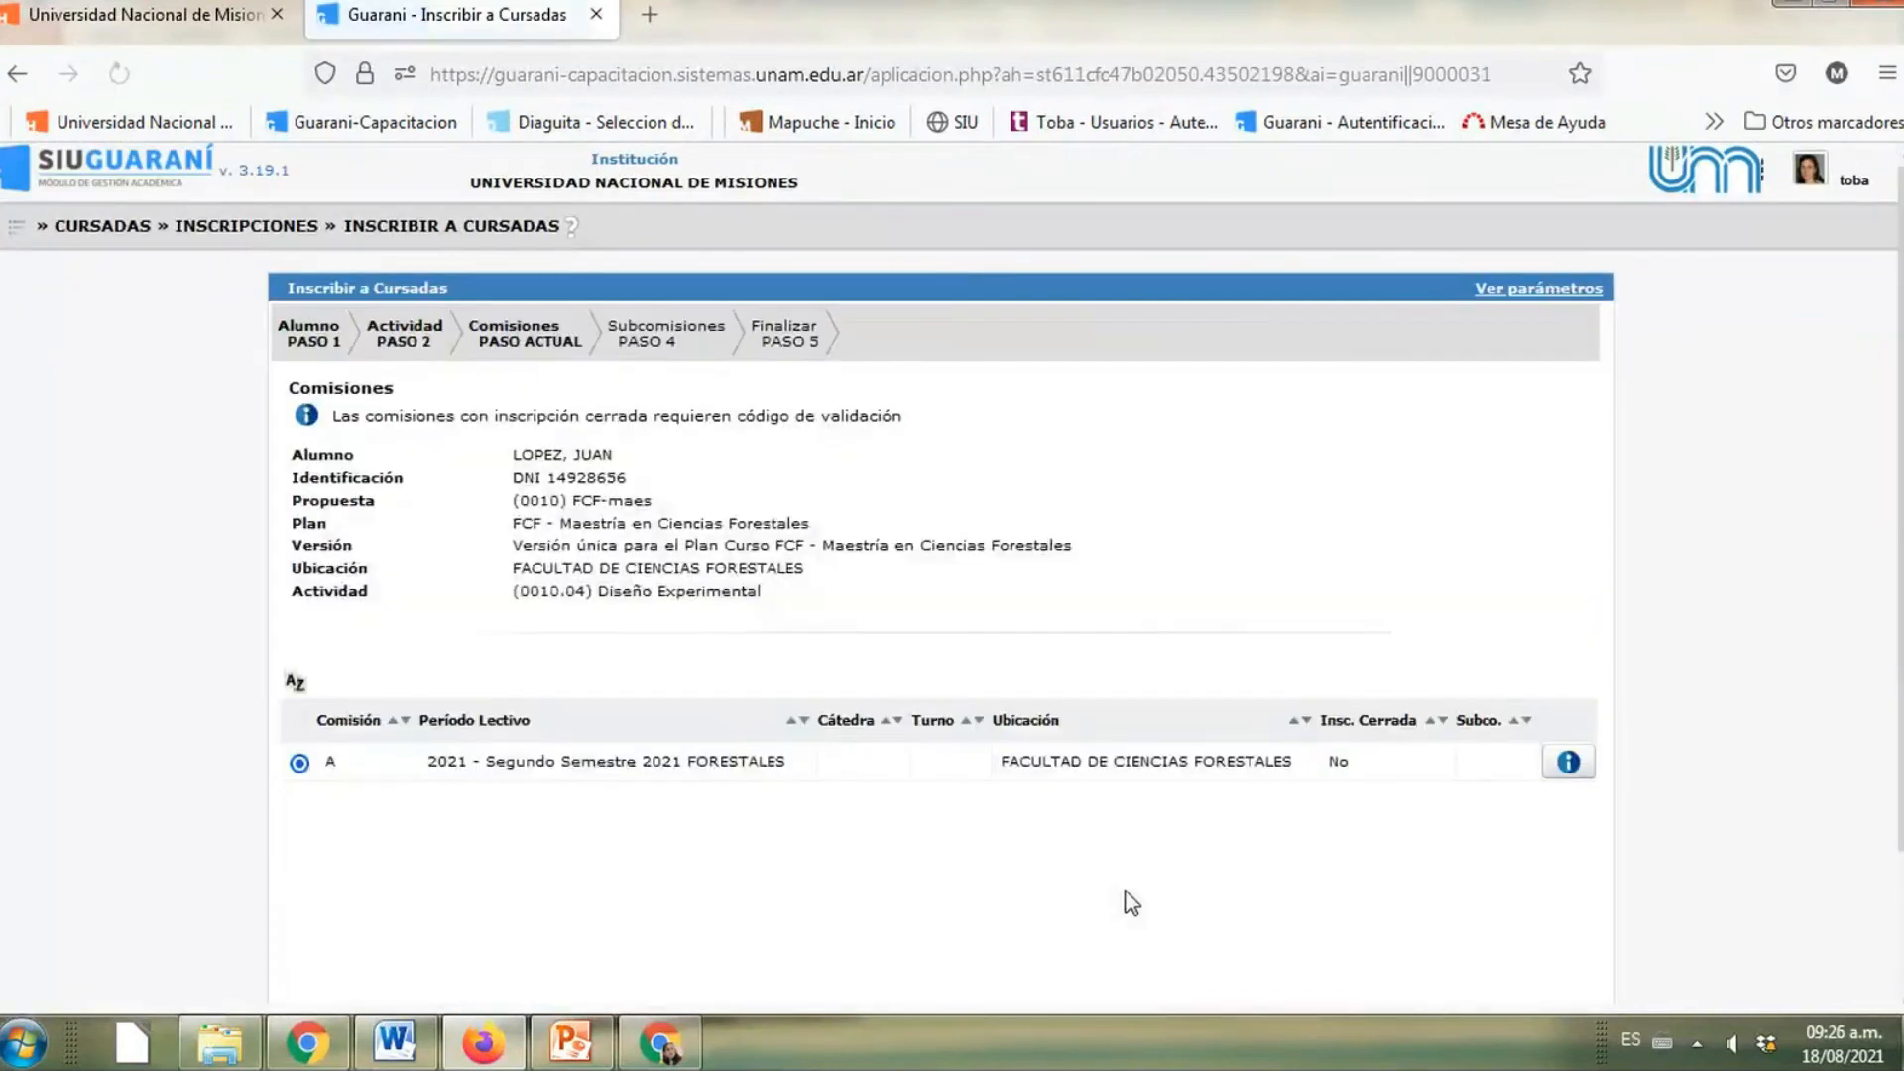
scroll(1468, 829, "down", 3)
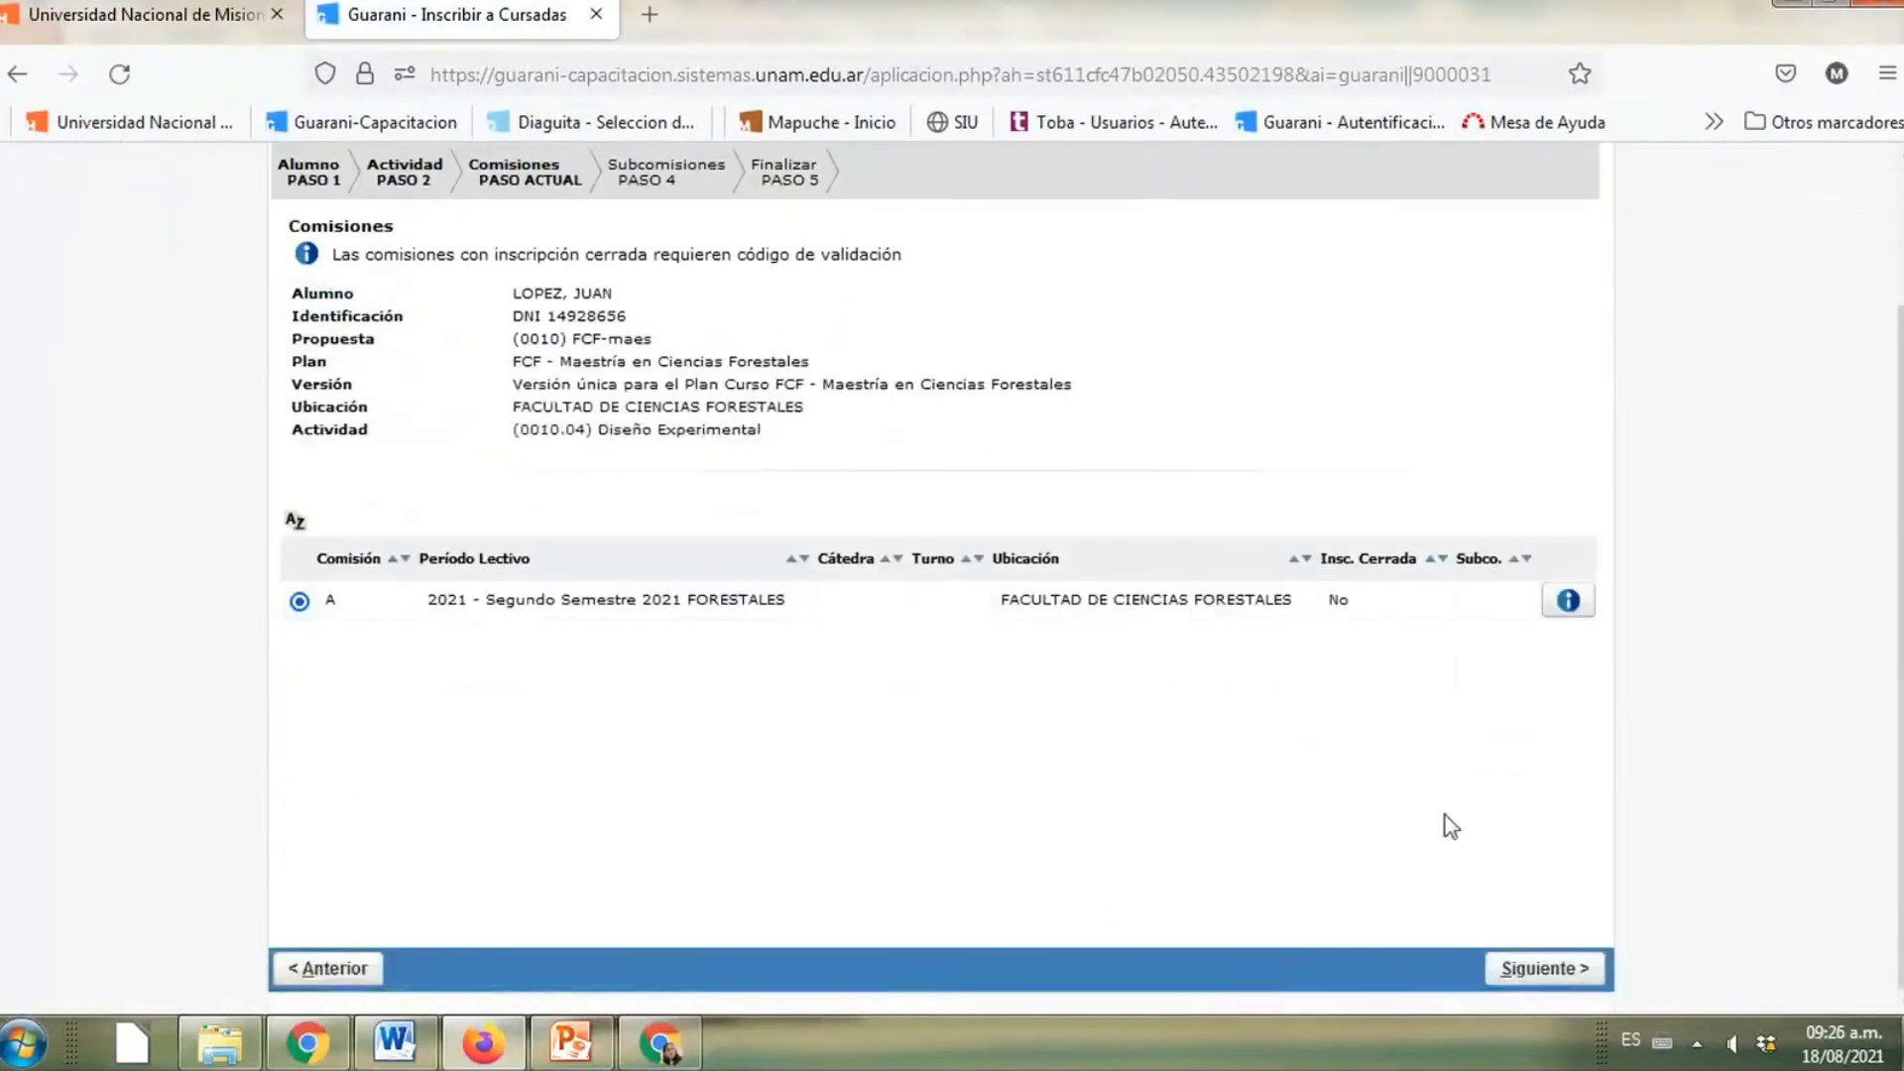
left_click(1544, 967)
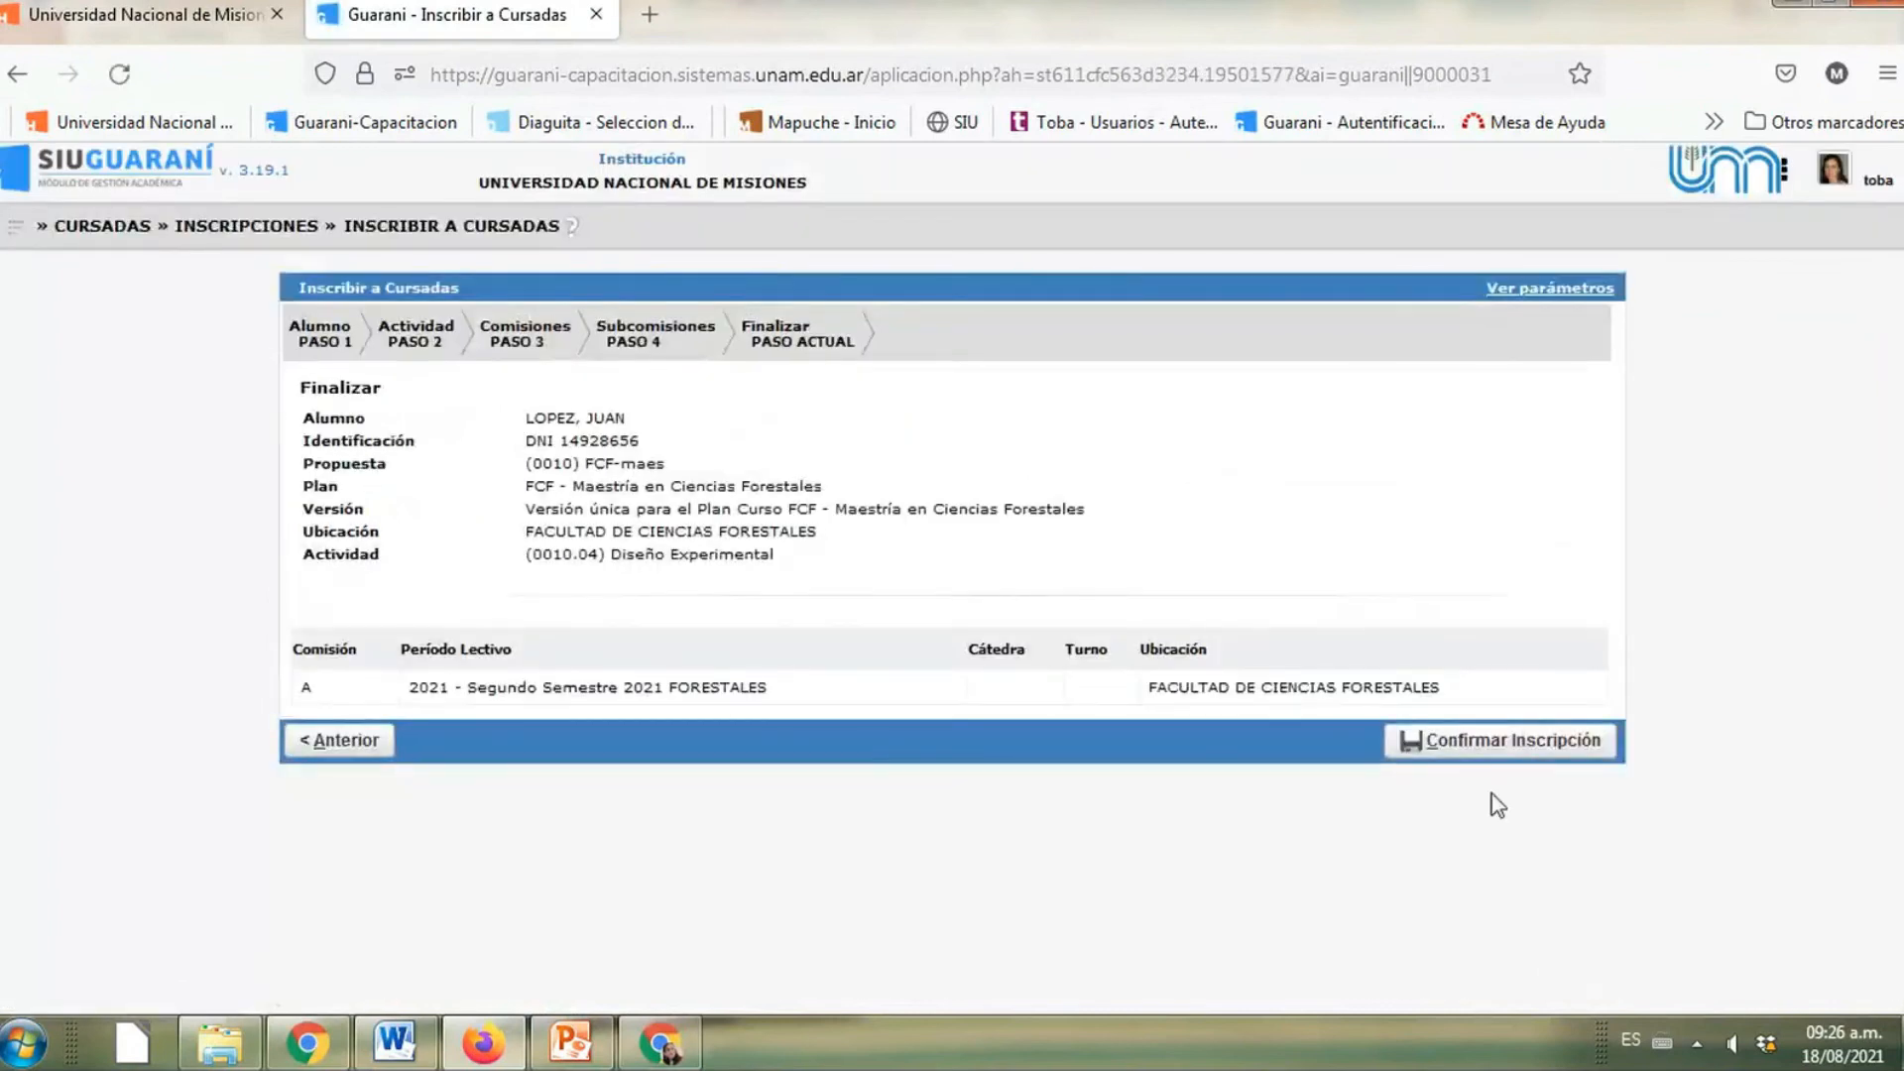
left_click(1485, 752)
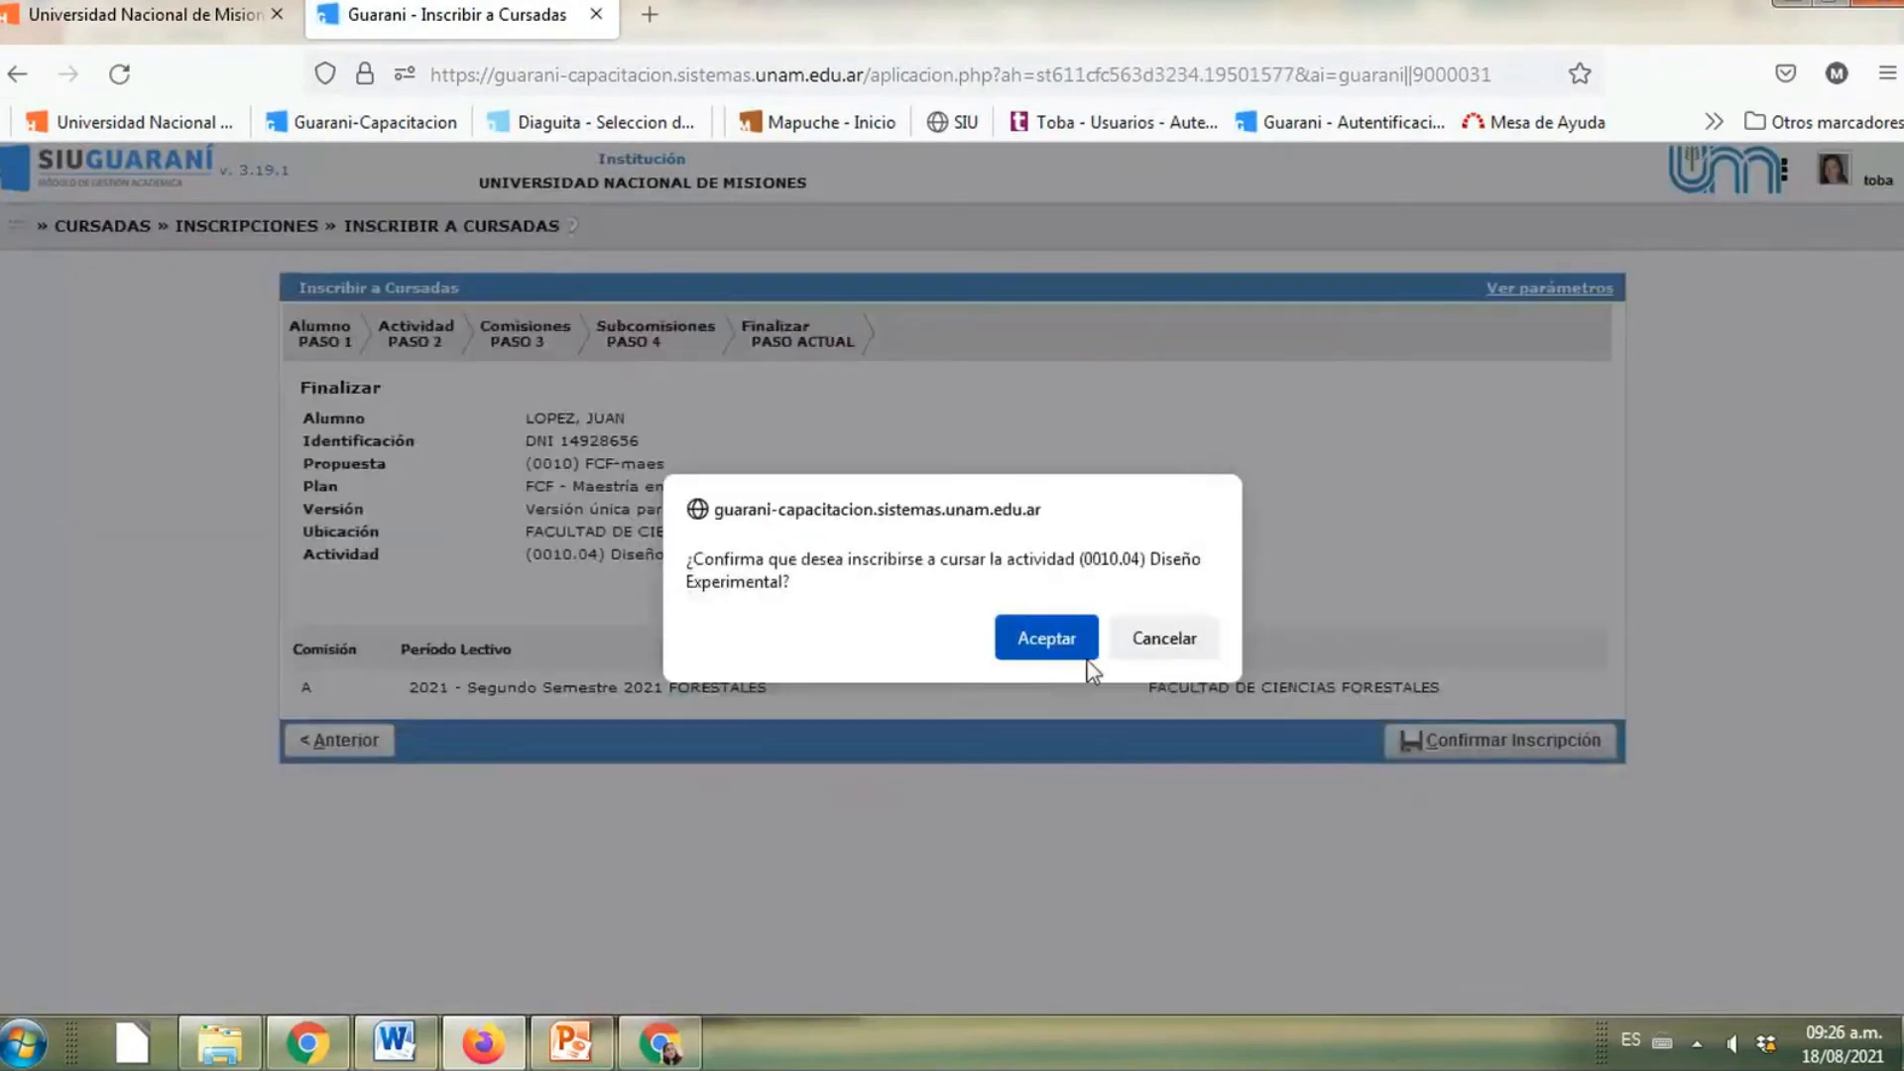
left_click(1032, 640)
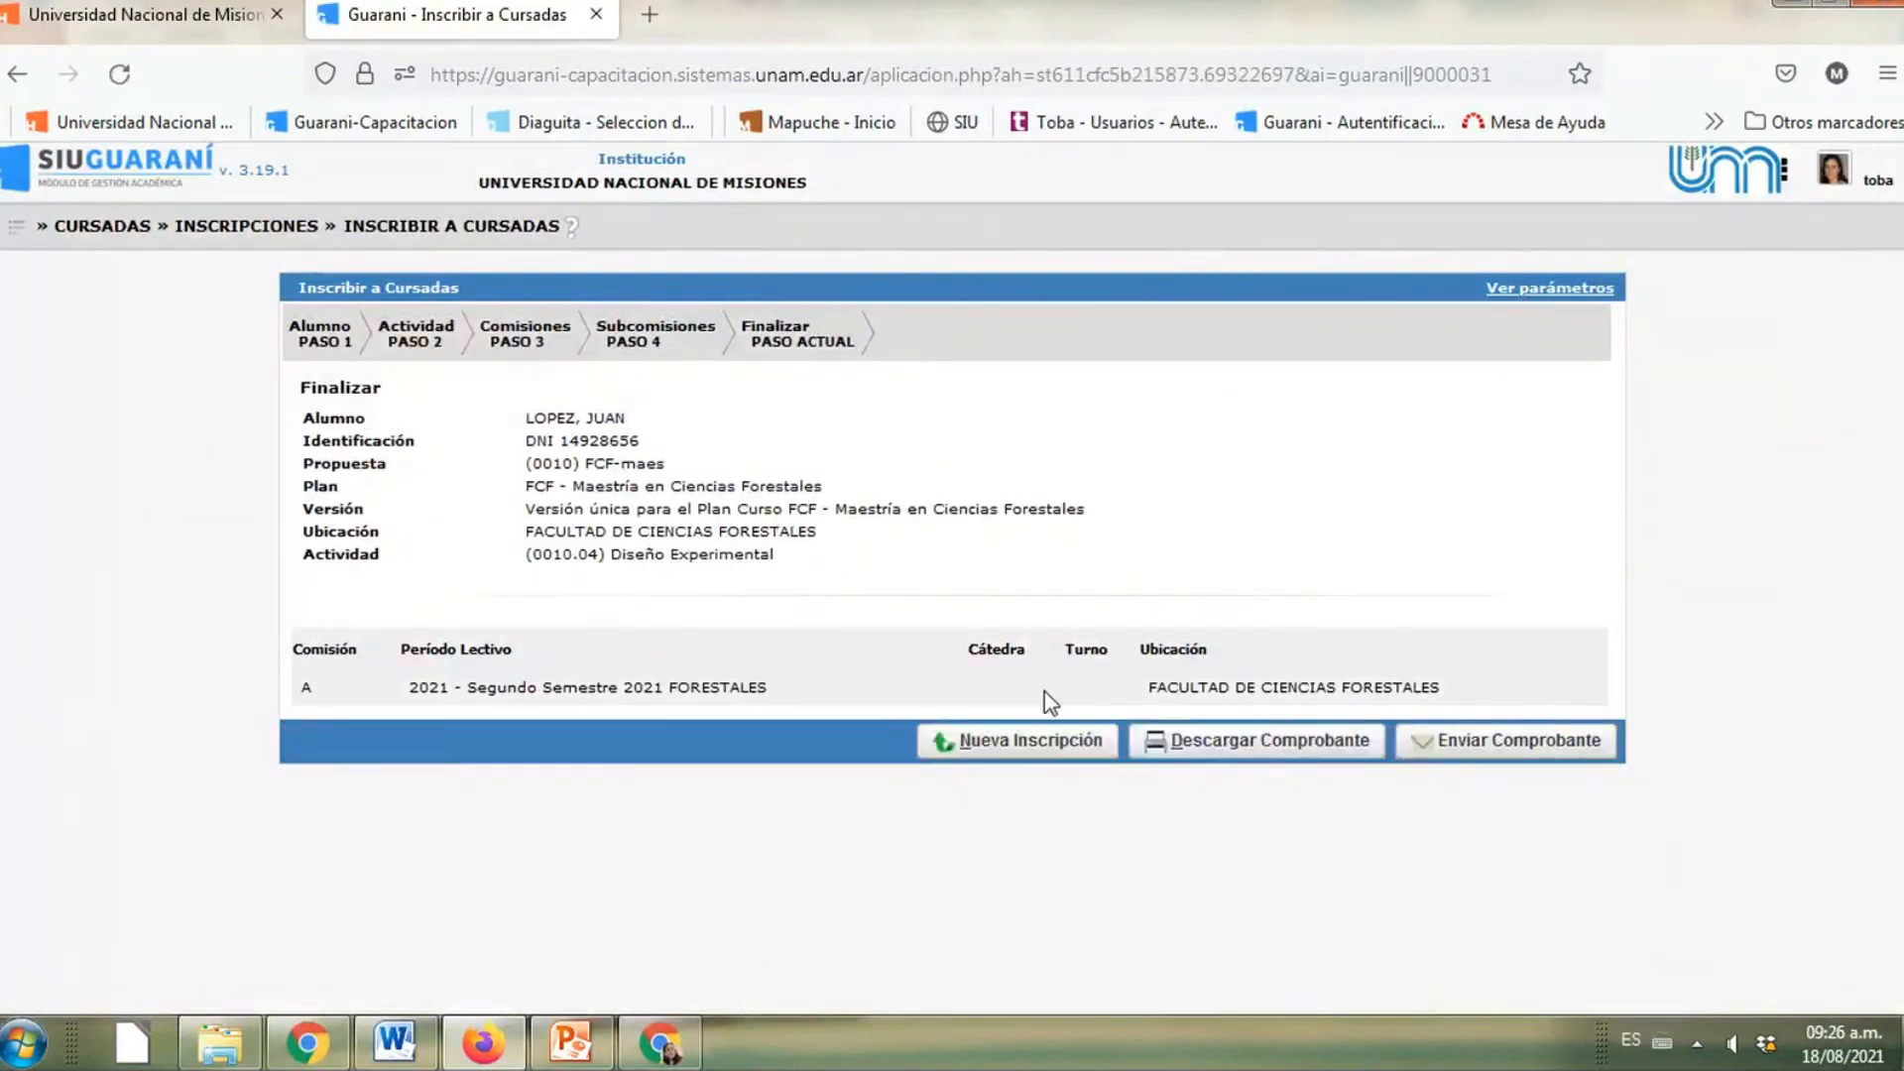
Check the Estado on the Diseño Experimental enrolment receipt, close the receipt and return to the student selection for a new enrolment
left_click(1221, 740)
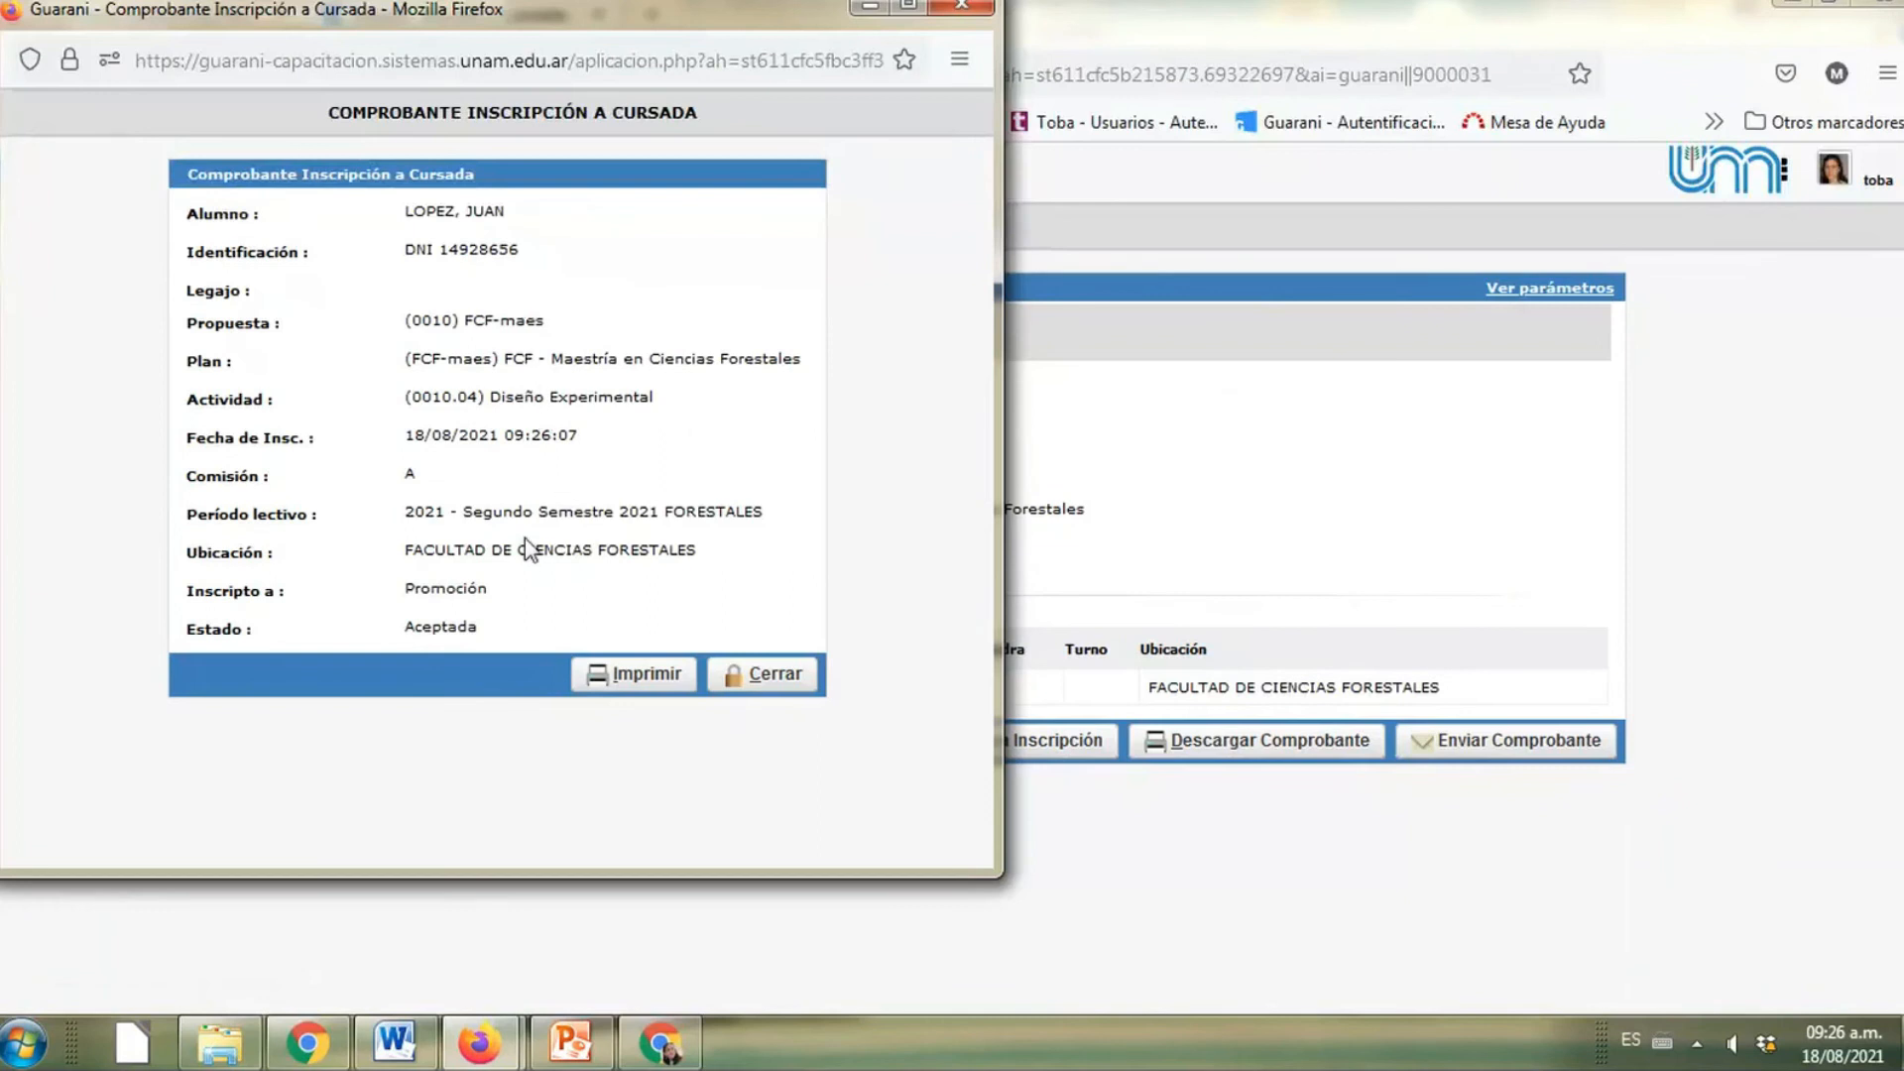
double_click(467, 628)
left_click(506, 637)
left_click(762, 675)
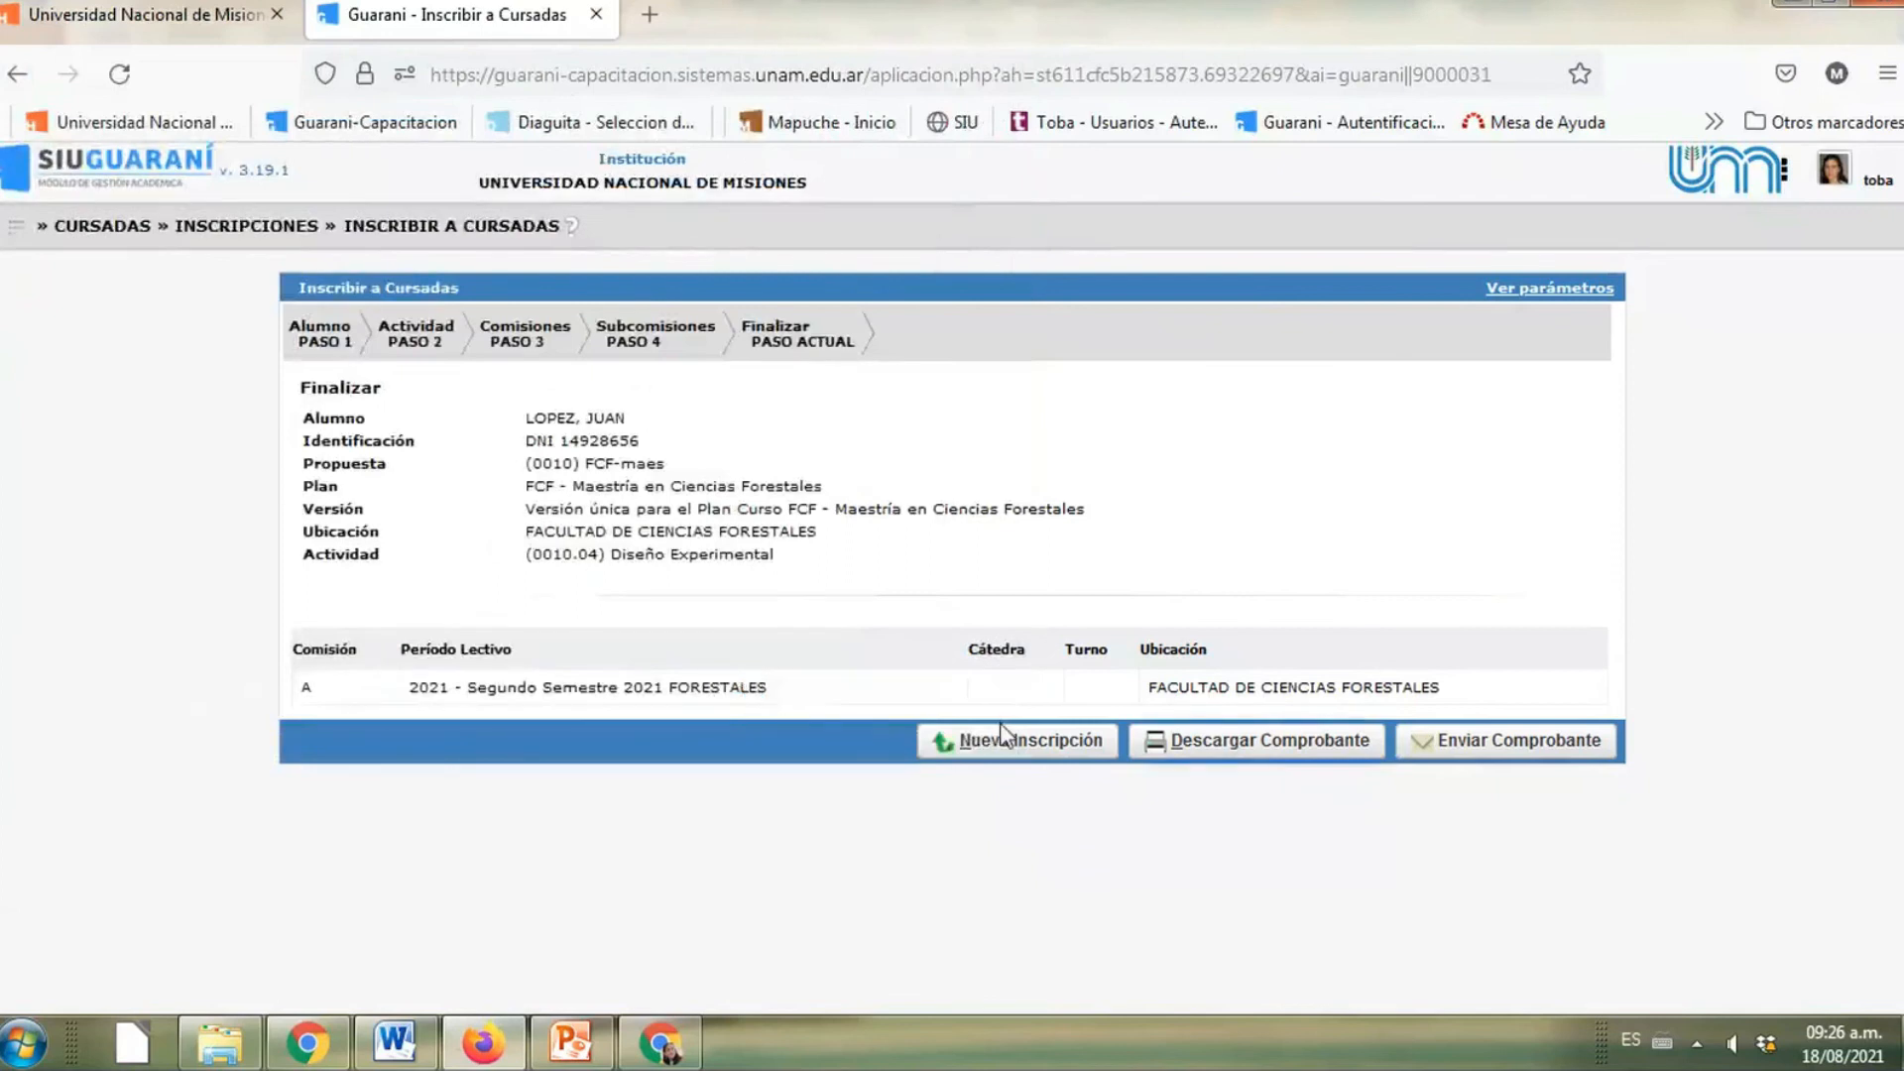
left_click(1005, 751)
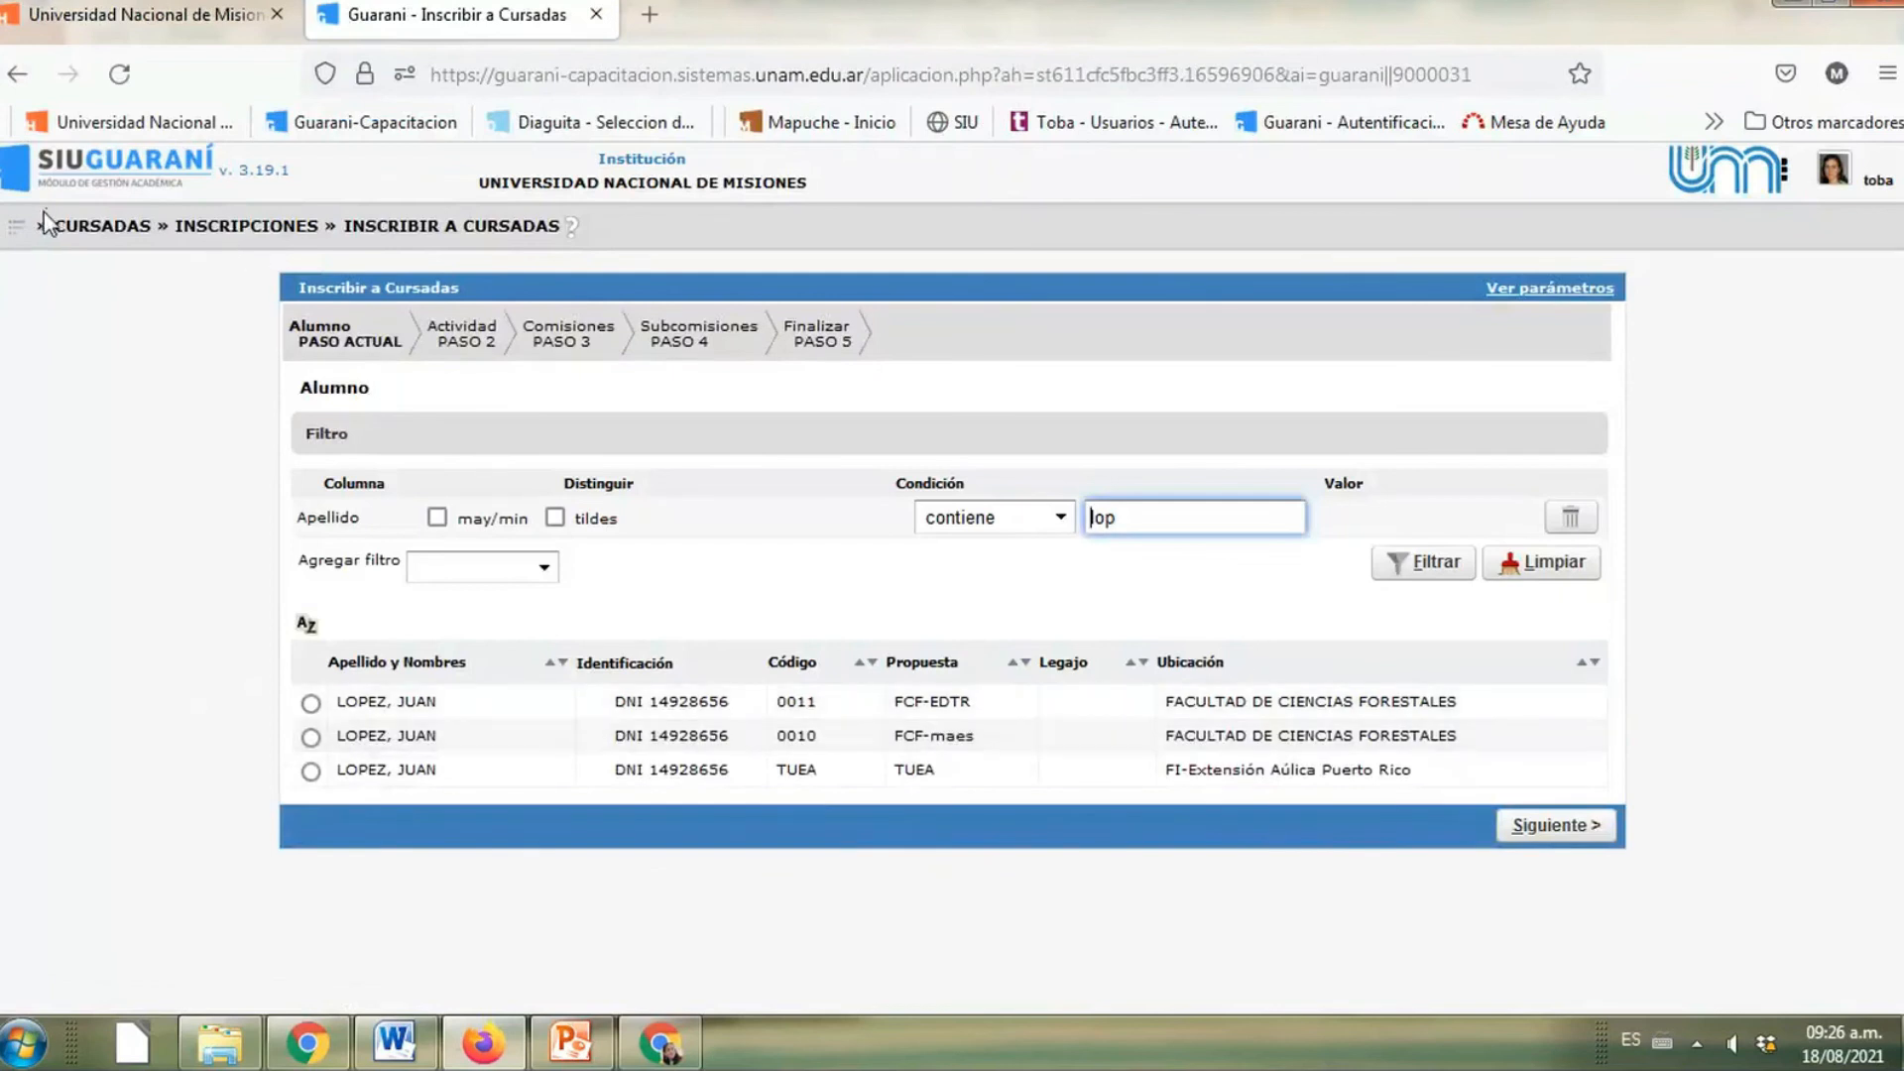
left_click(18, 226)
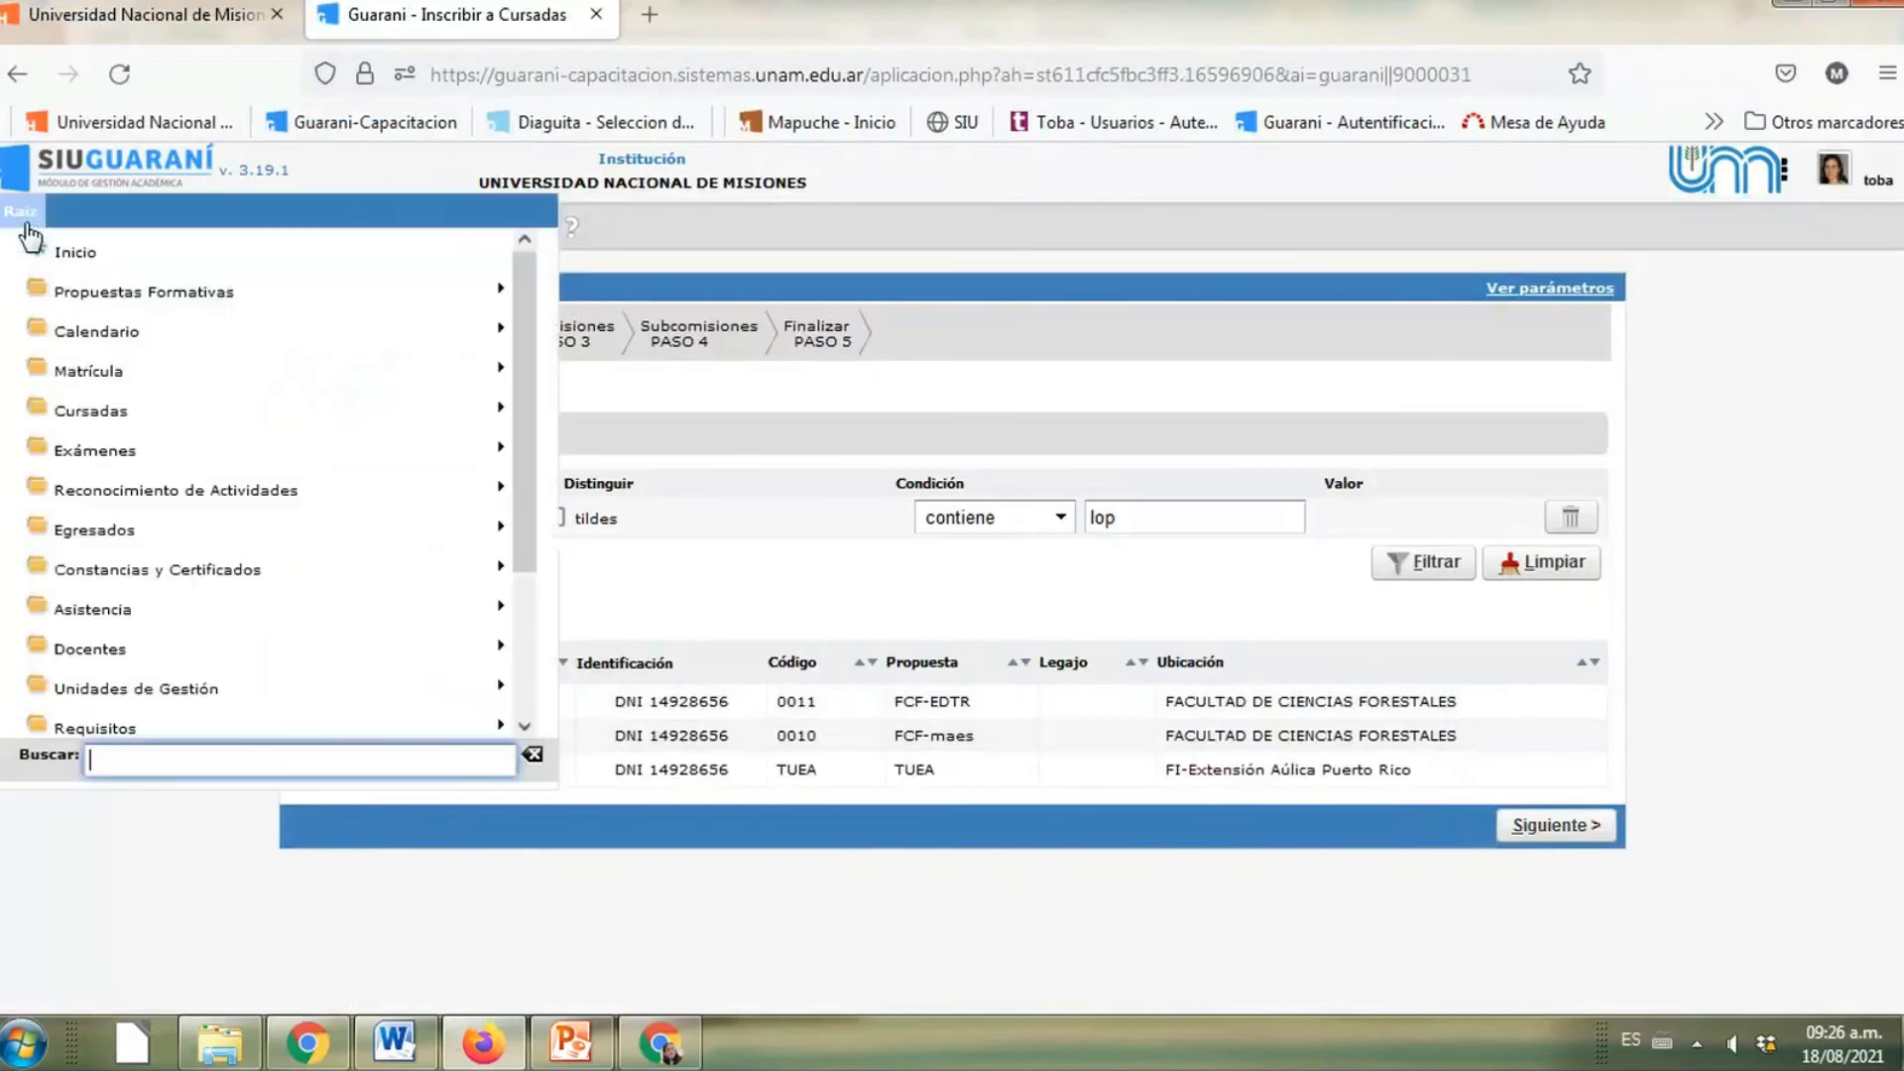
left_click(214, 730)
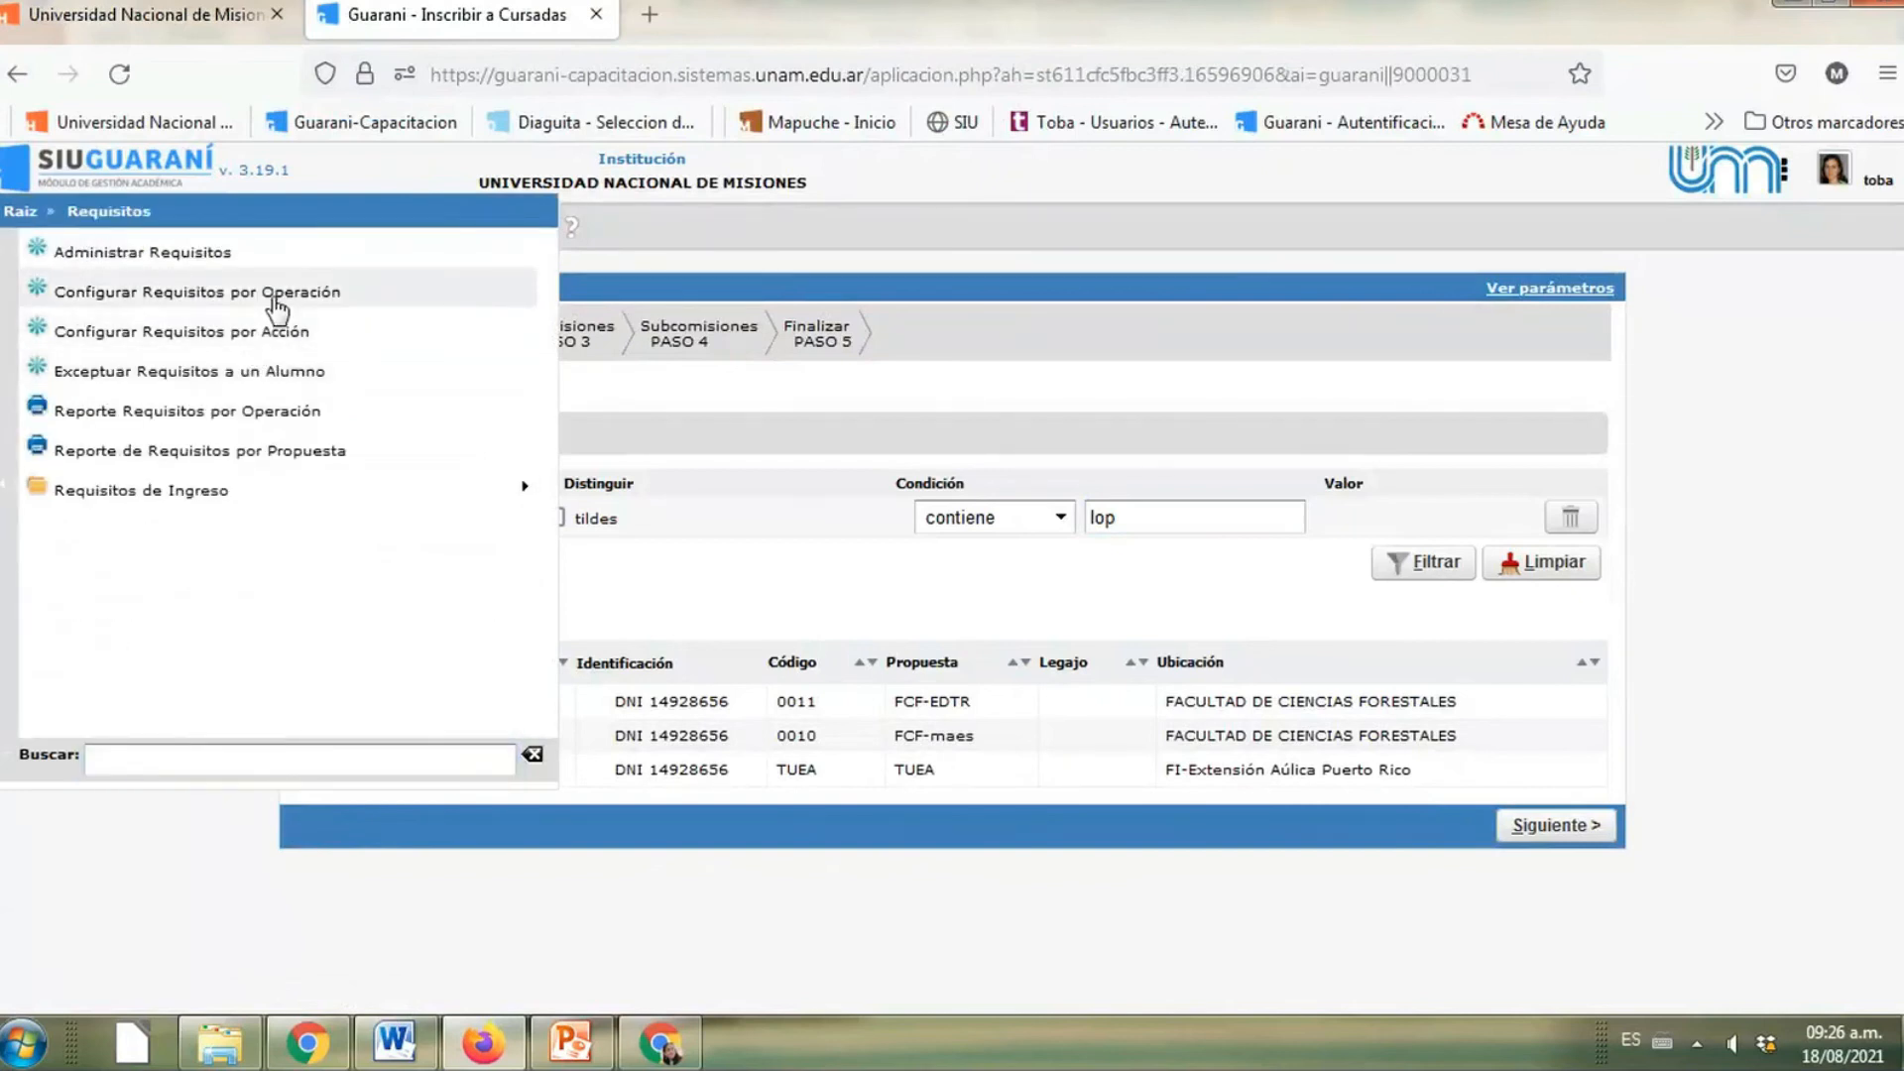
left_click(169, 792)
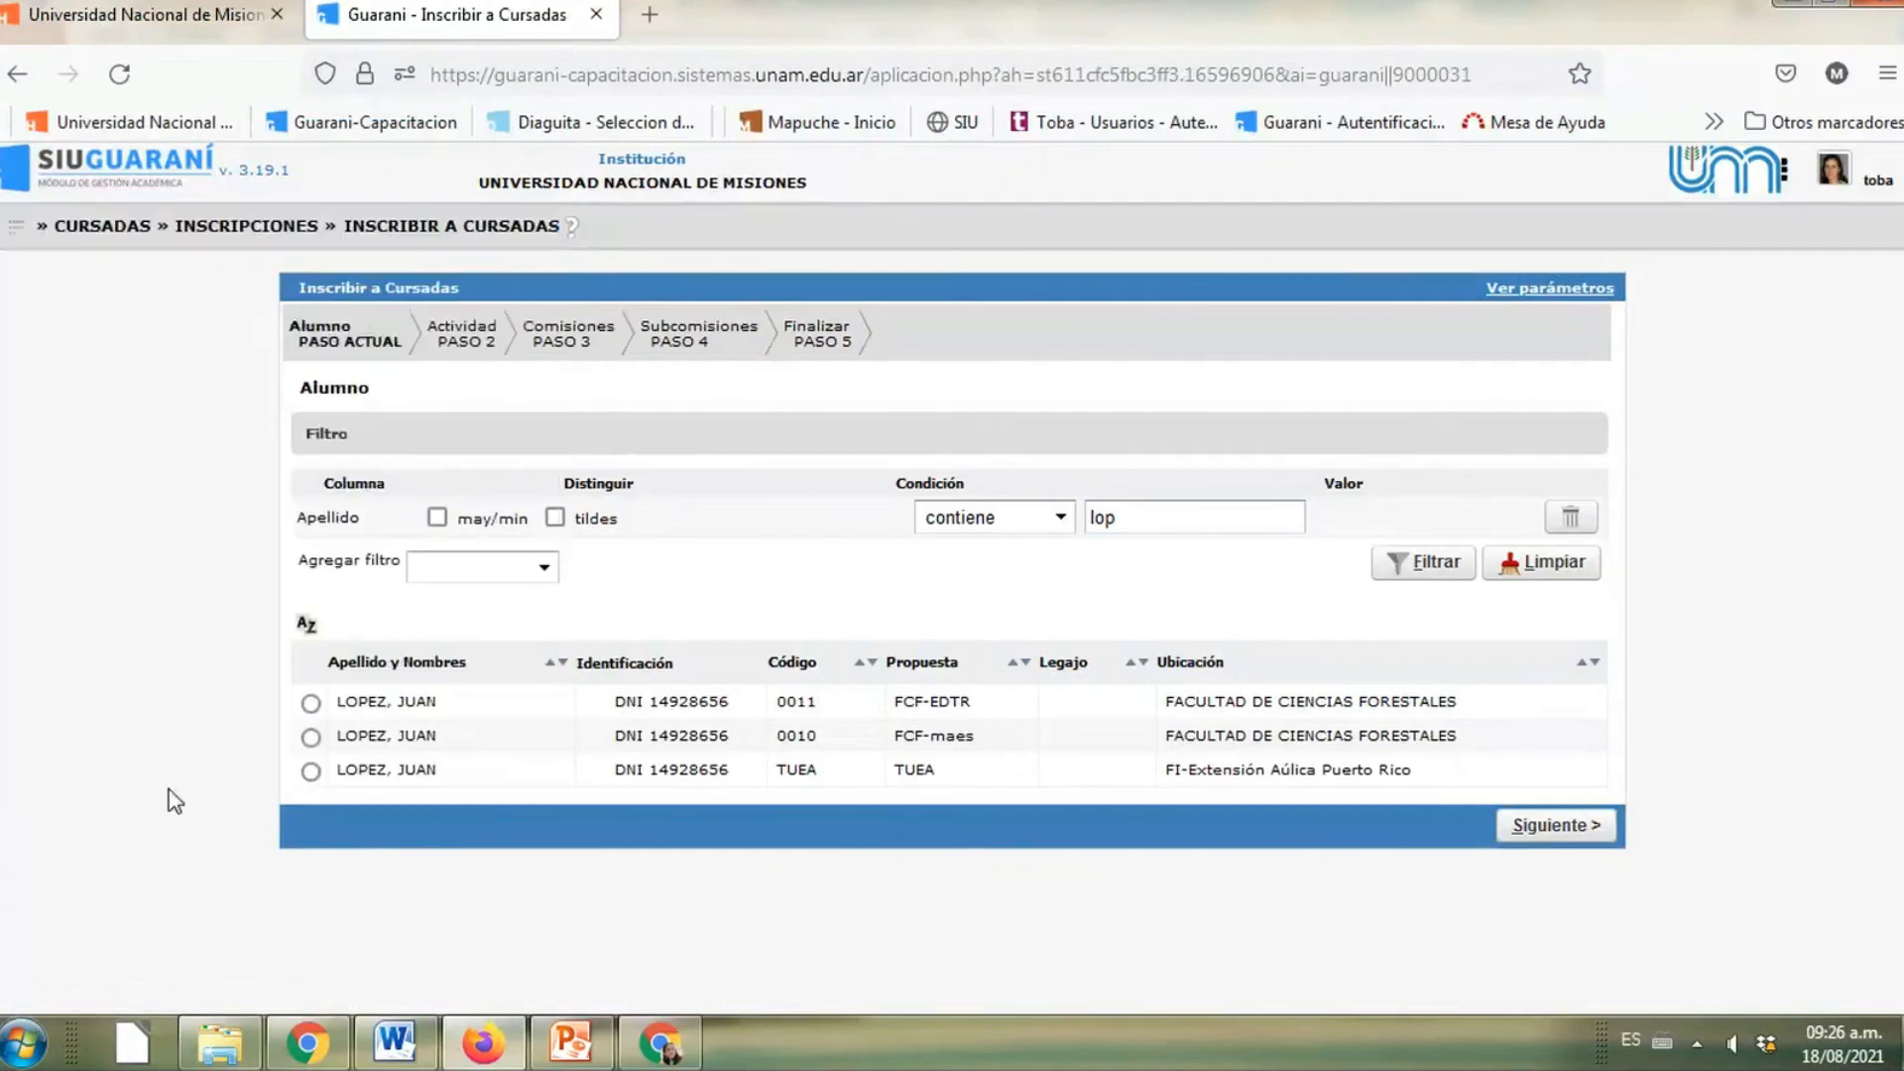
Open the Inscribir a Examen operation within the Inscripciones of Exámenes
left_click(31, 241)
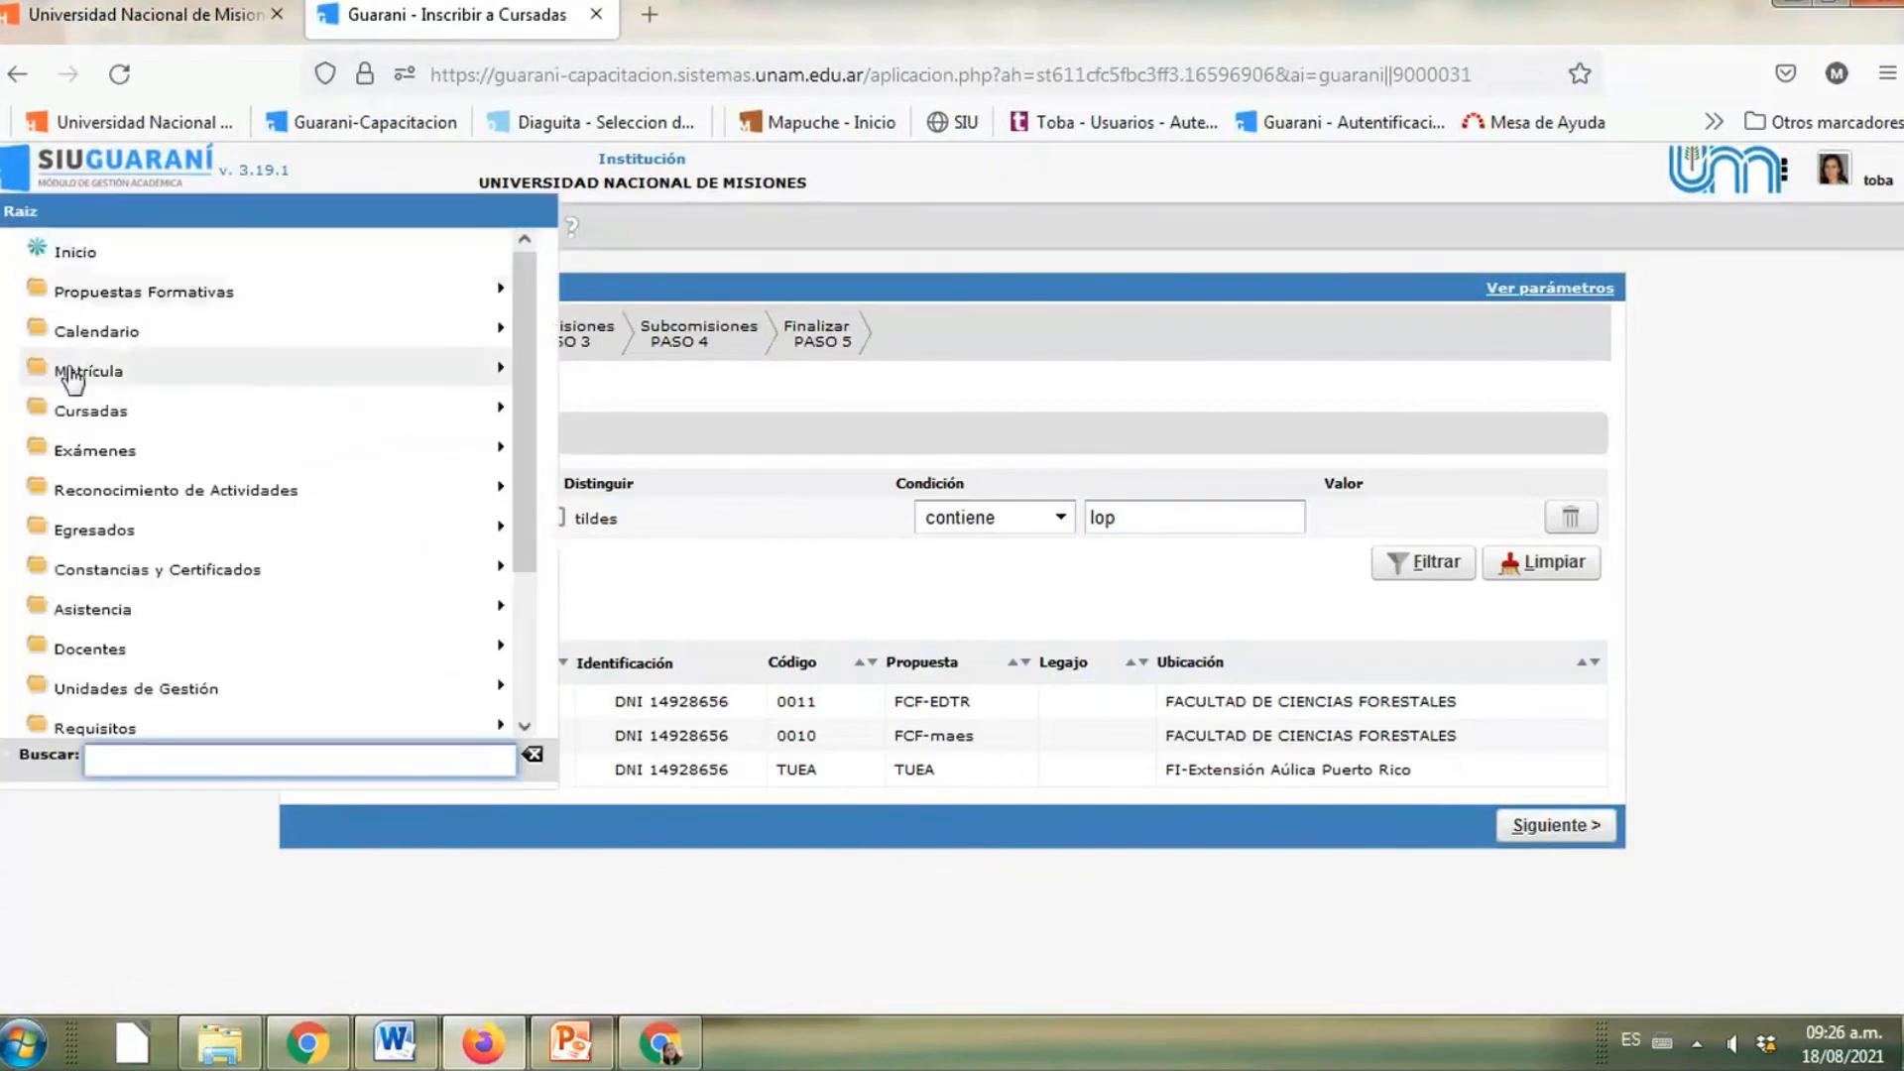
left_click(87, 452)
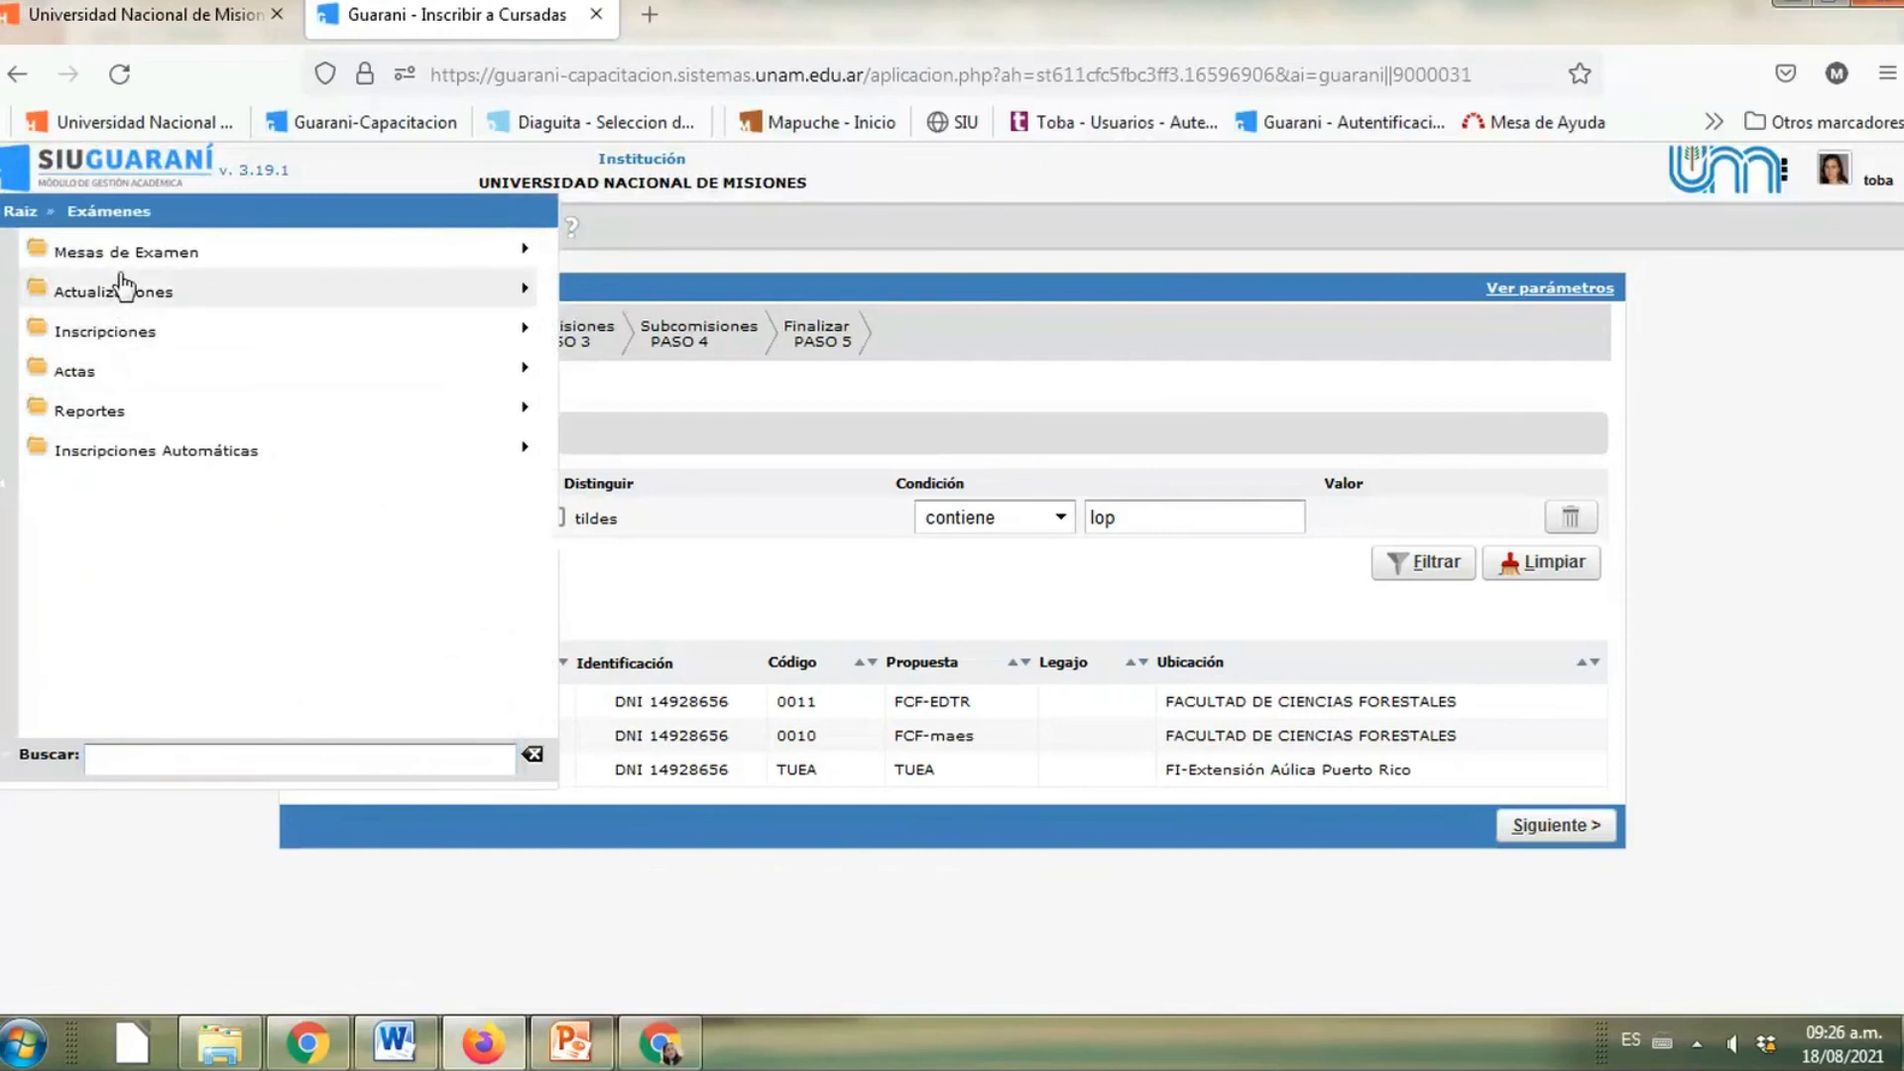
left_click(124, 252)
left_click(105, 210)
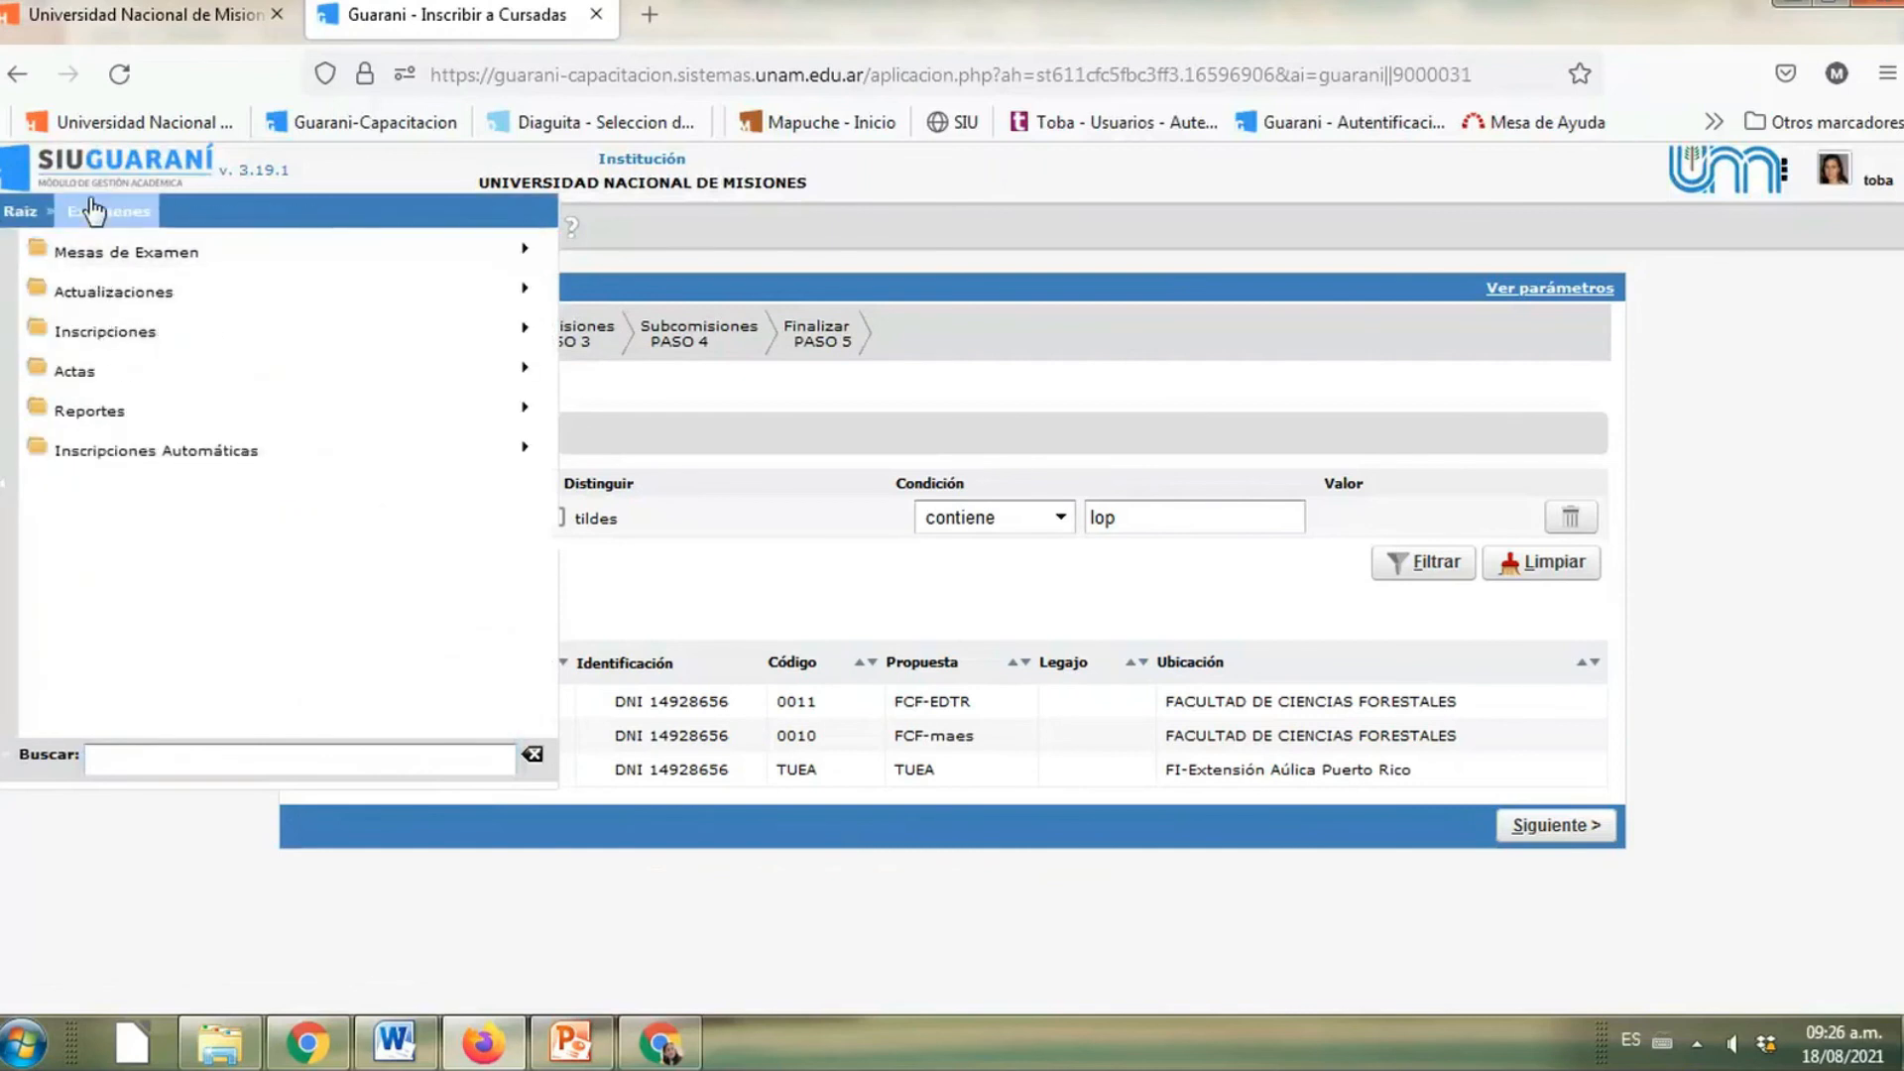
left_click(66, 342)
left_click(149, 254)
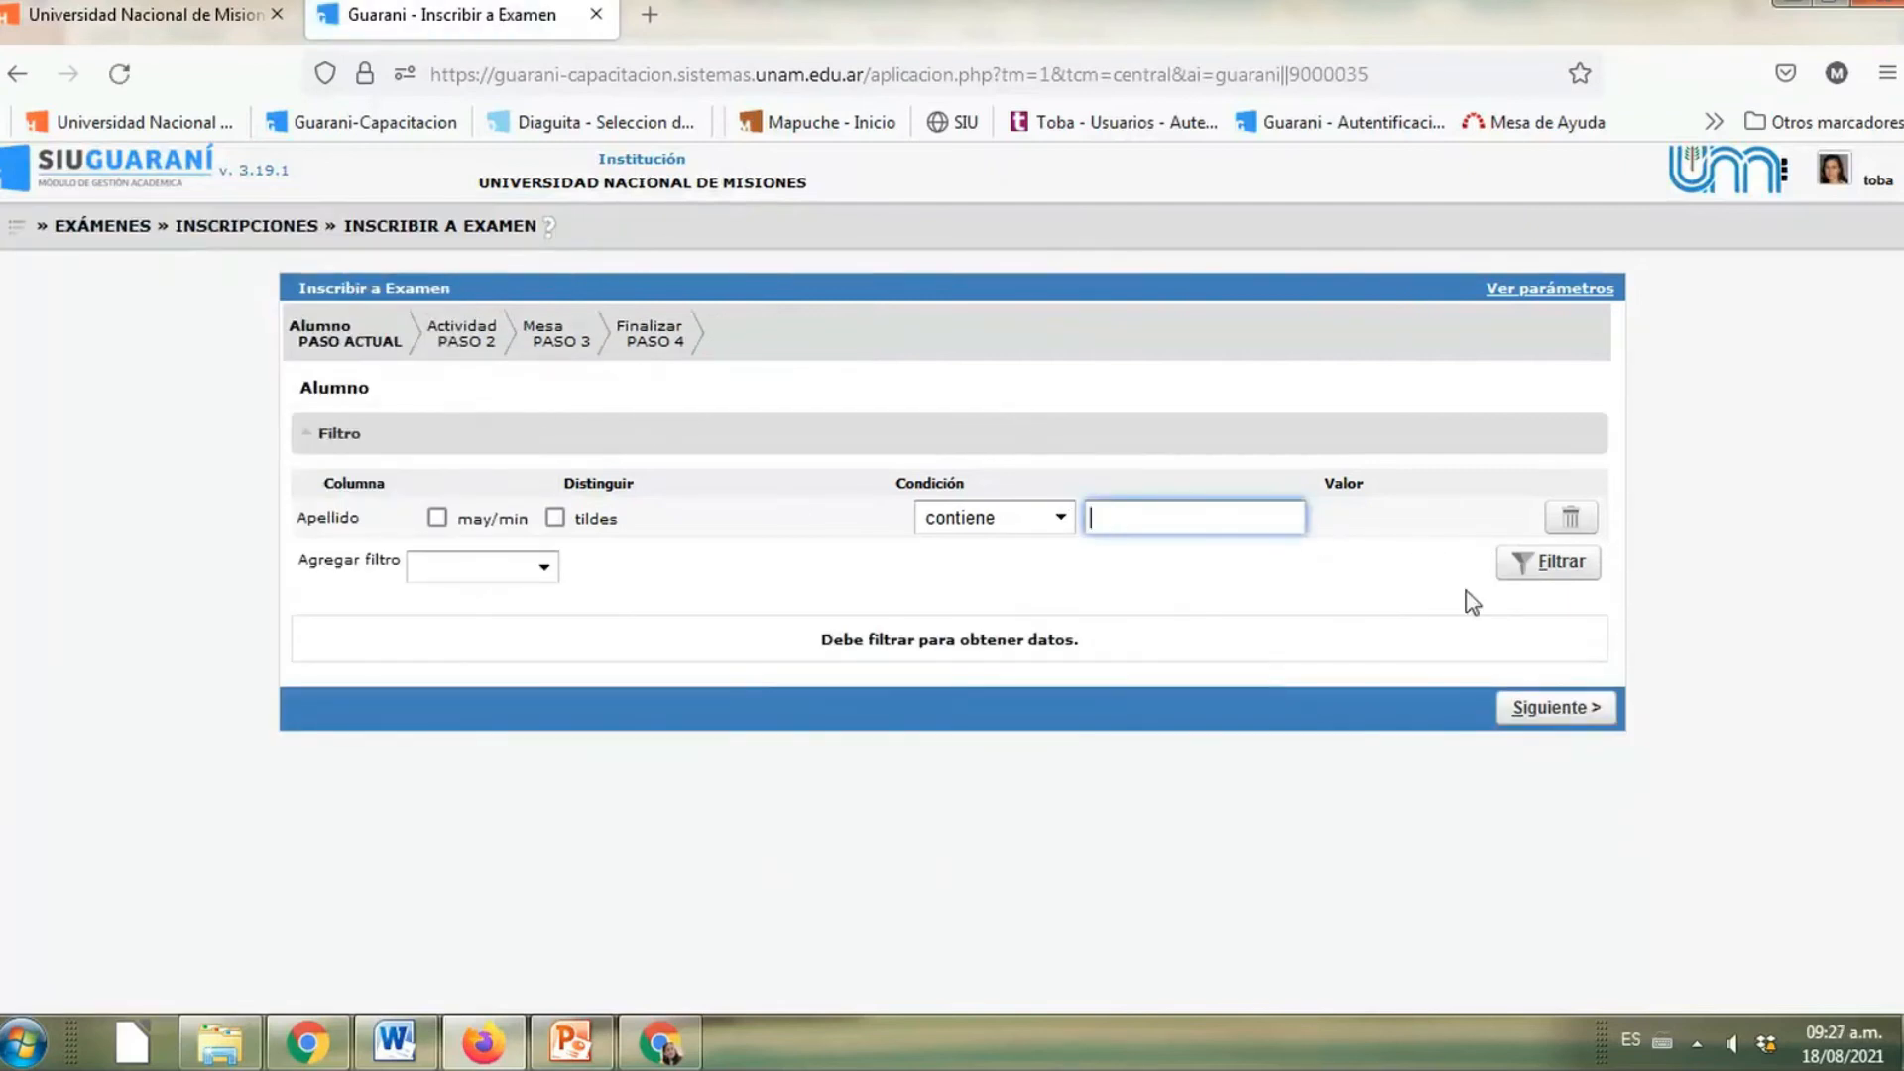
Filter the students by surname for the exam enrolment
left_click(1227, 526)
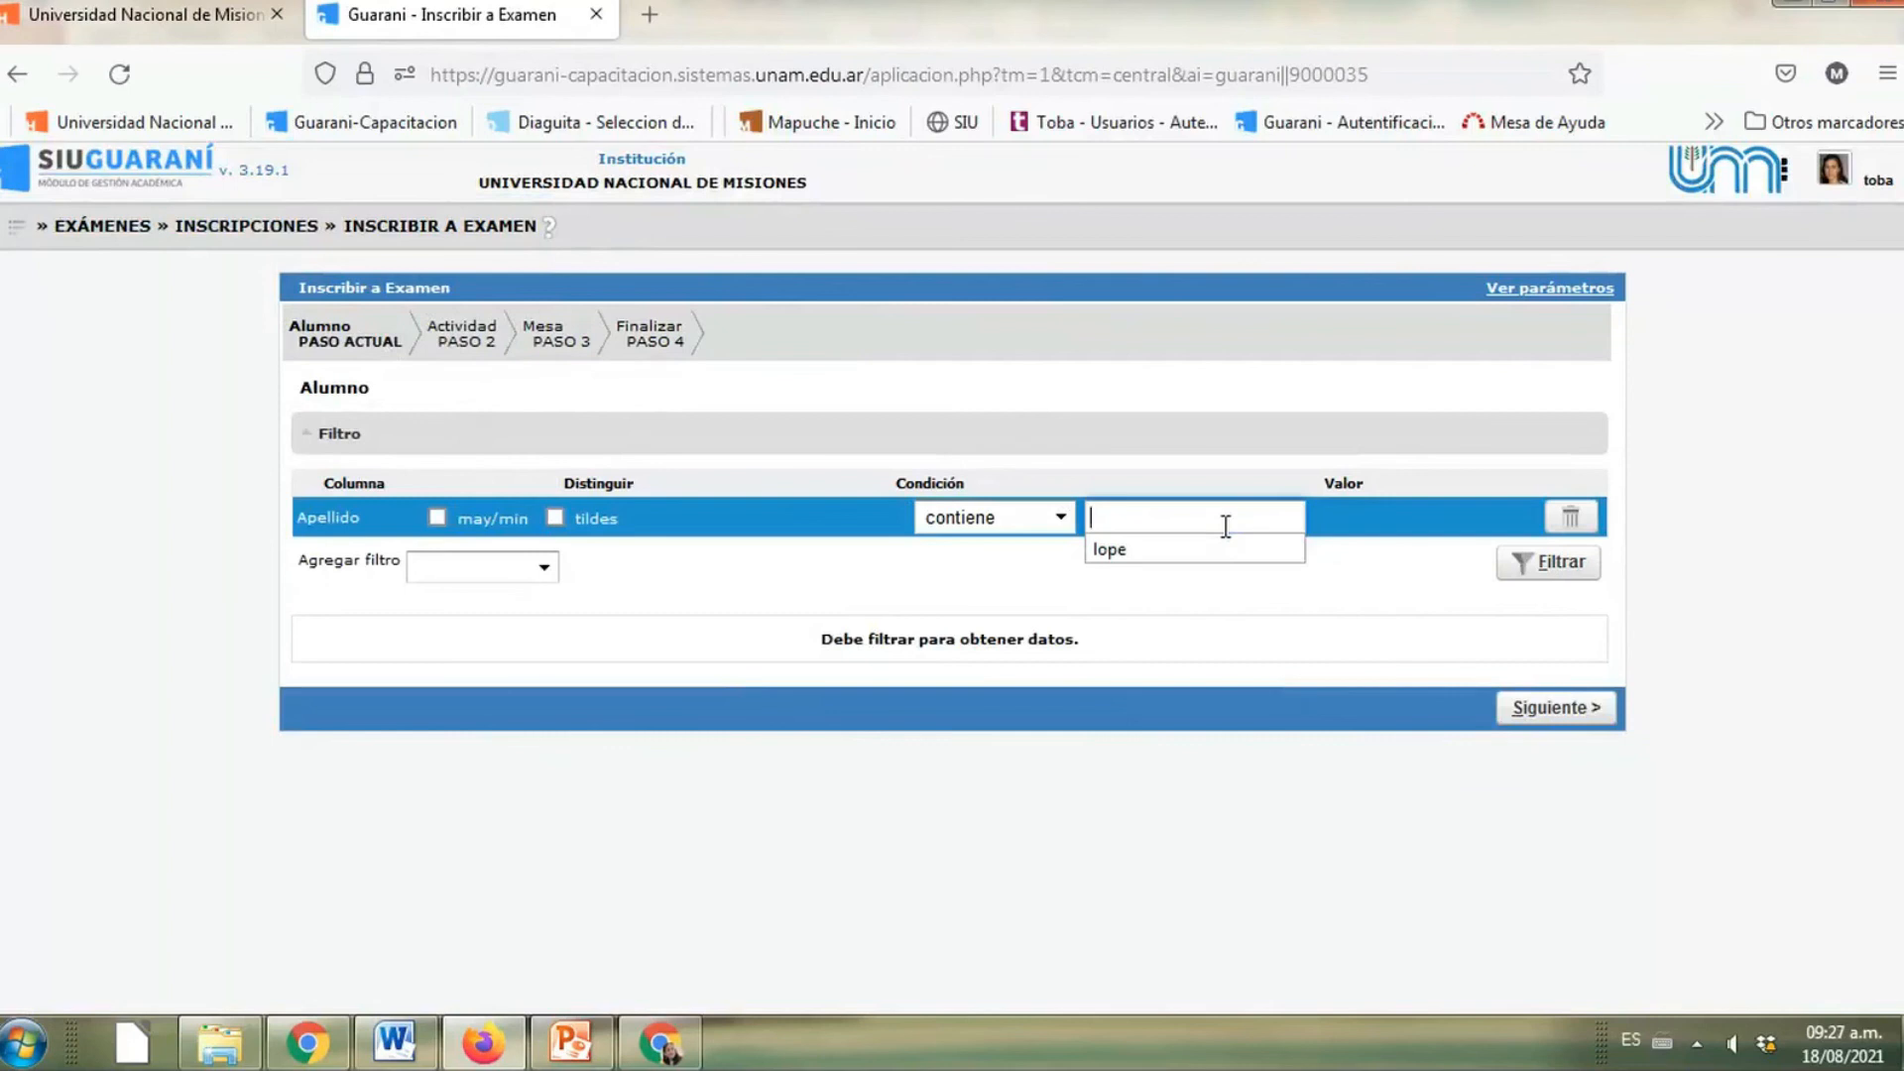
left_click(1223, 548)
left_click(1540, 561)
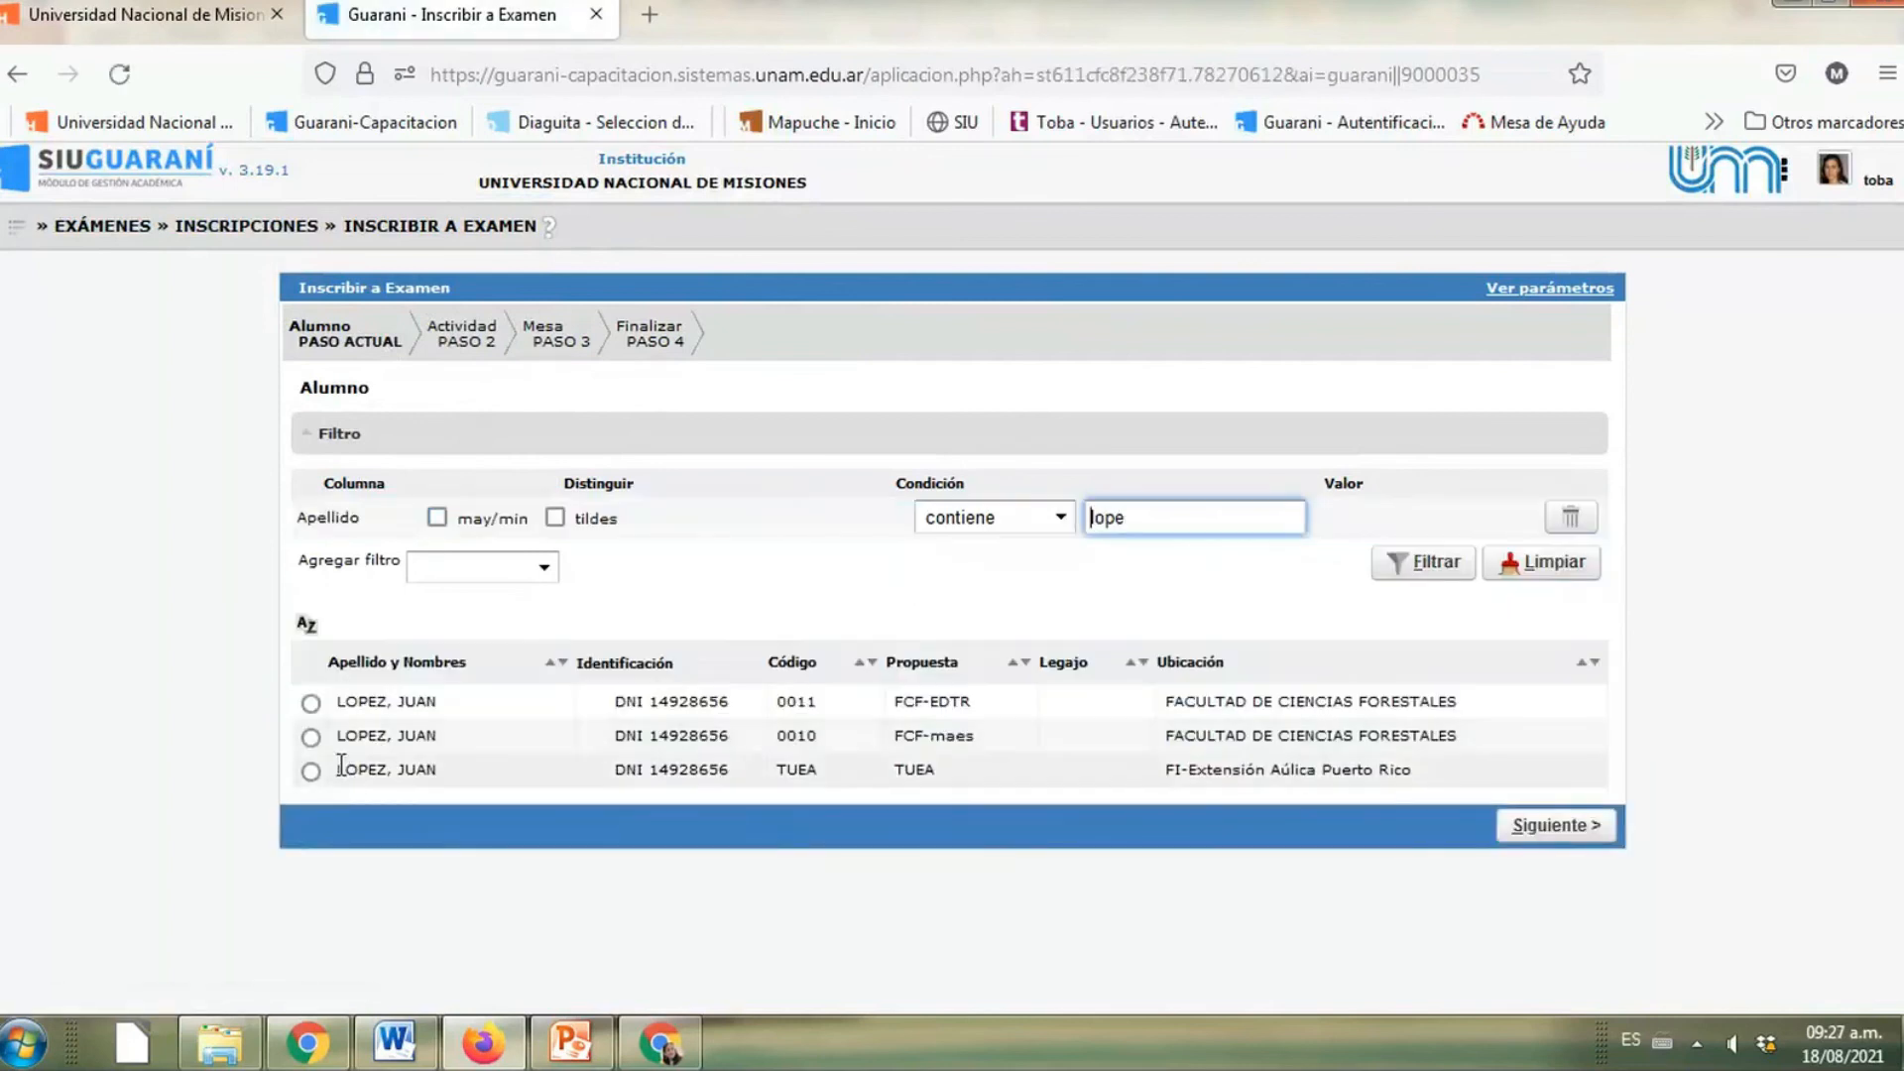
Choose the student's TUEA proposal and try to reach the exam mesas for activity 8.1.2 Física
left_click(311, 771)
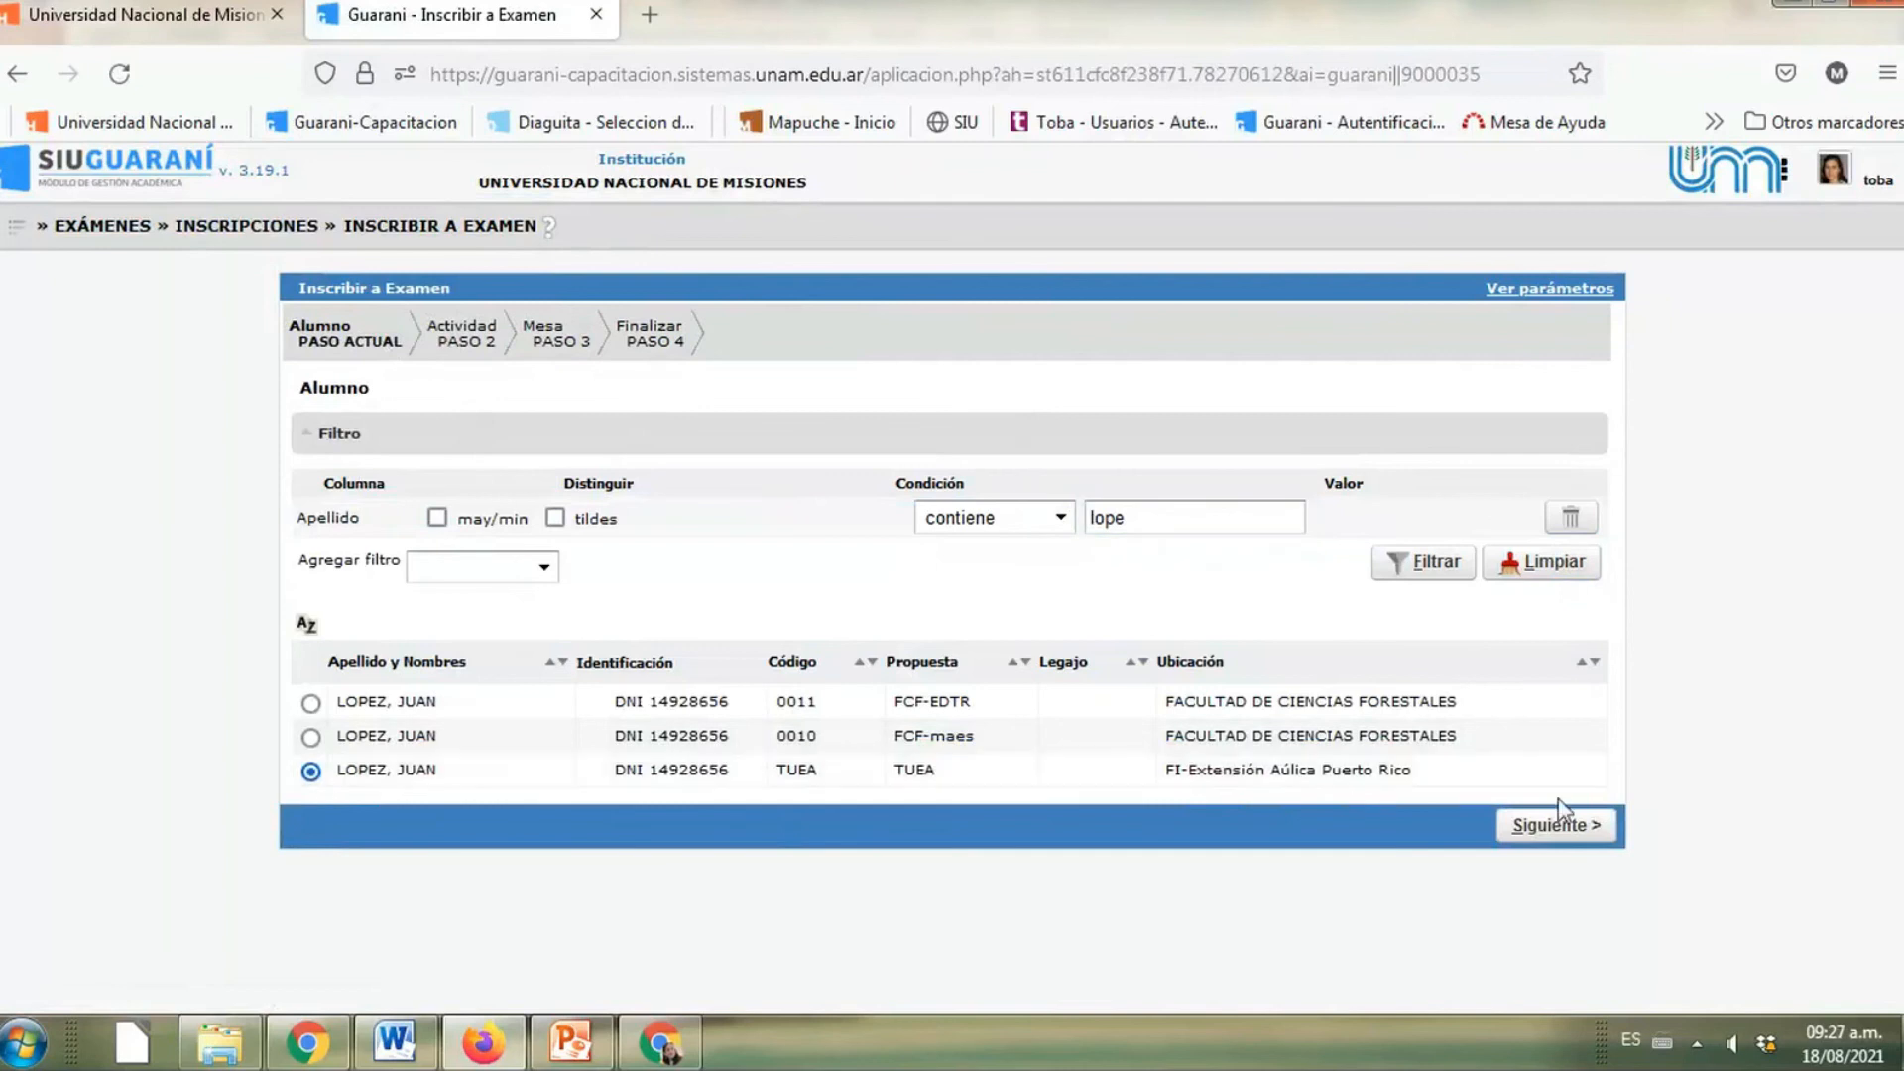
left_click(1567, 828)
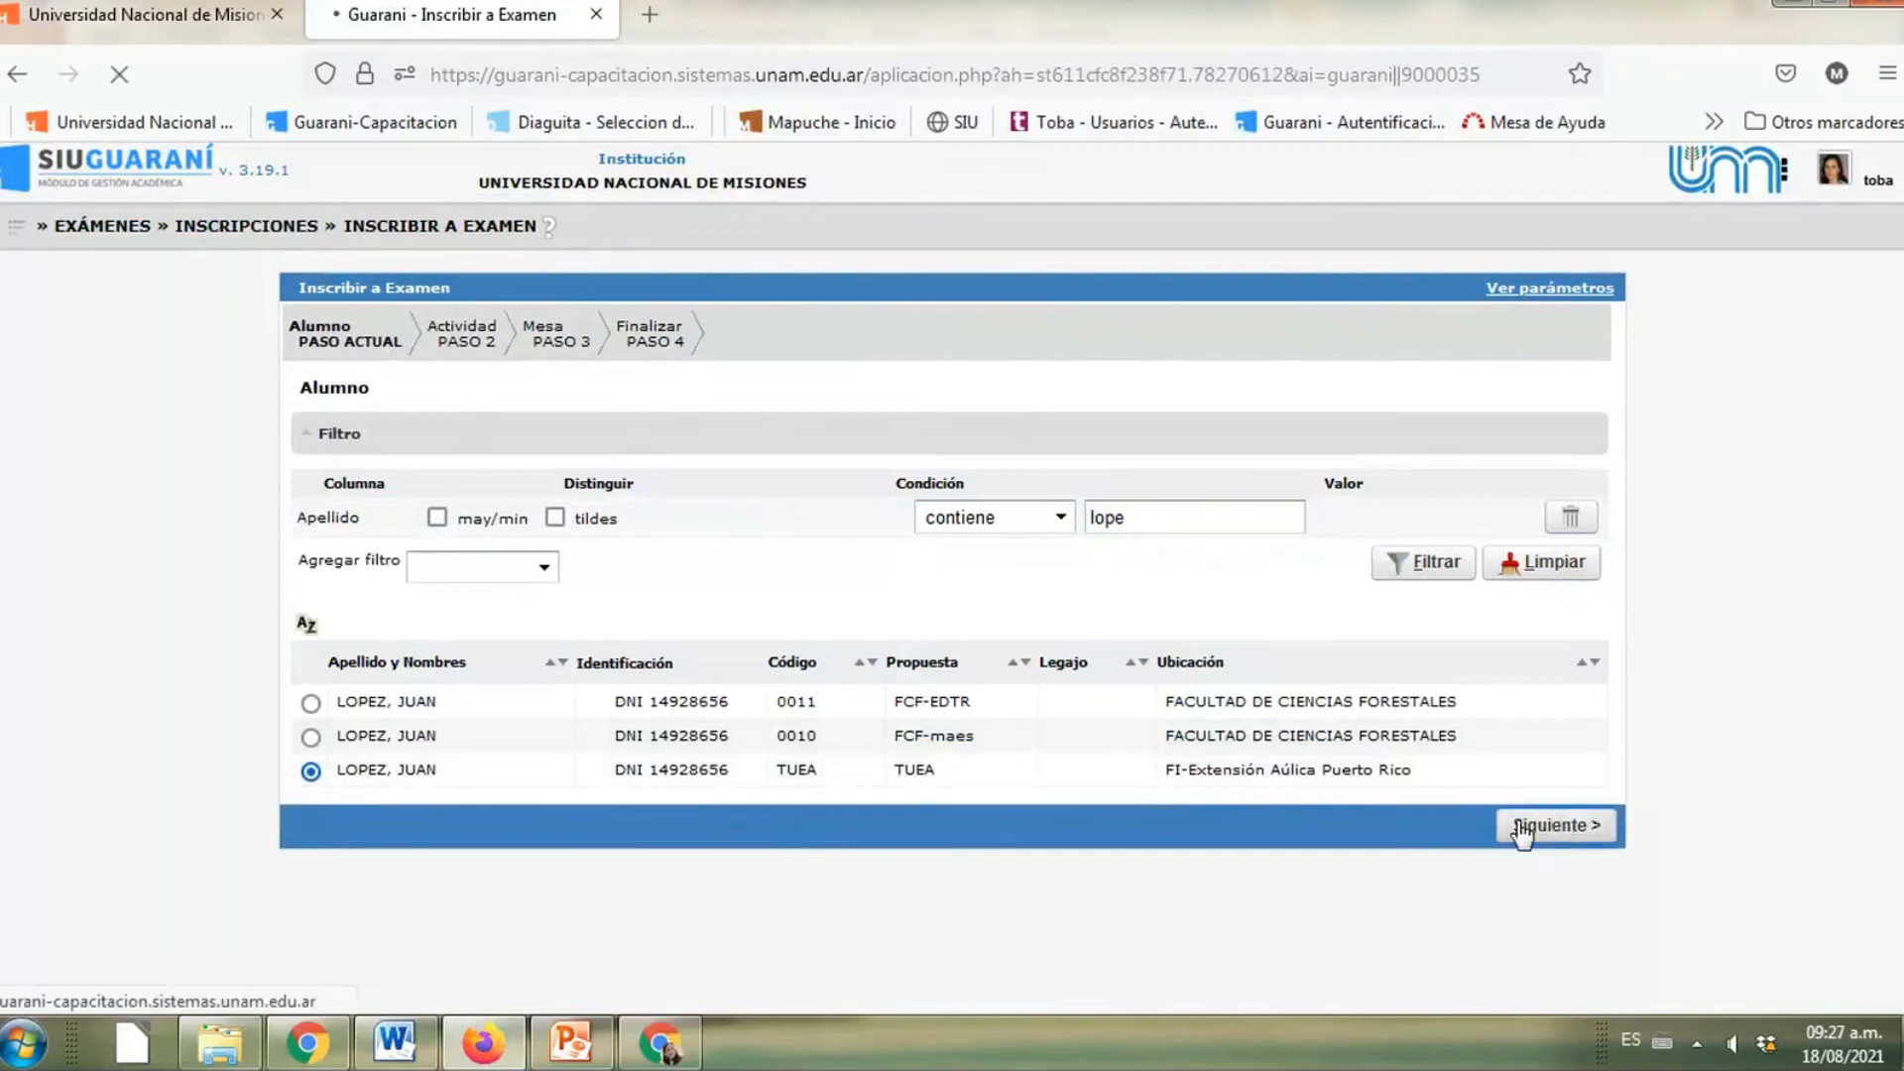
scroll(616, 662, "down", 5)
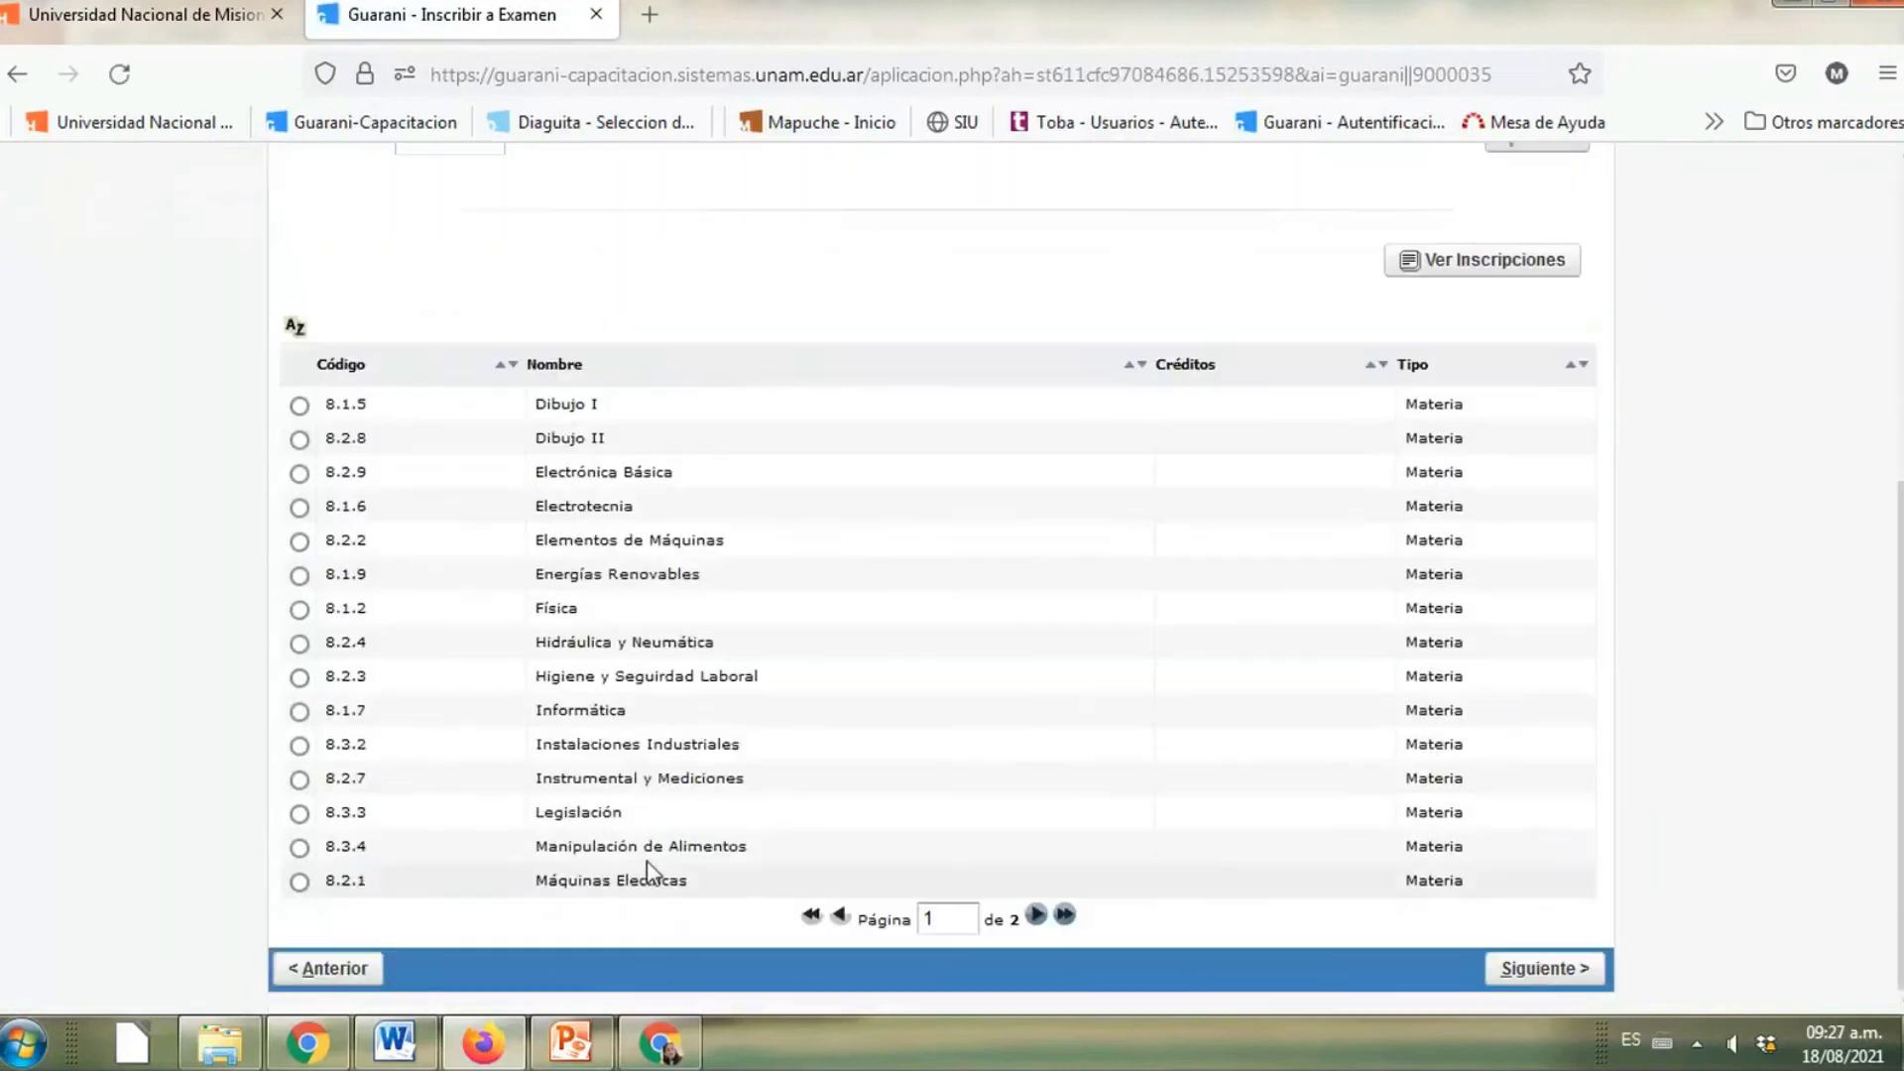
left_click(300, 610)
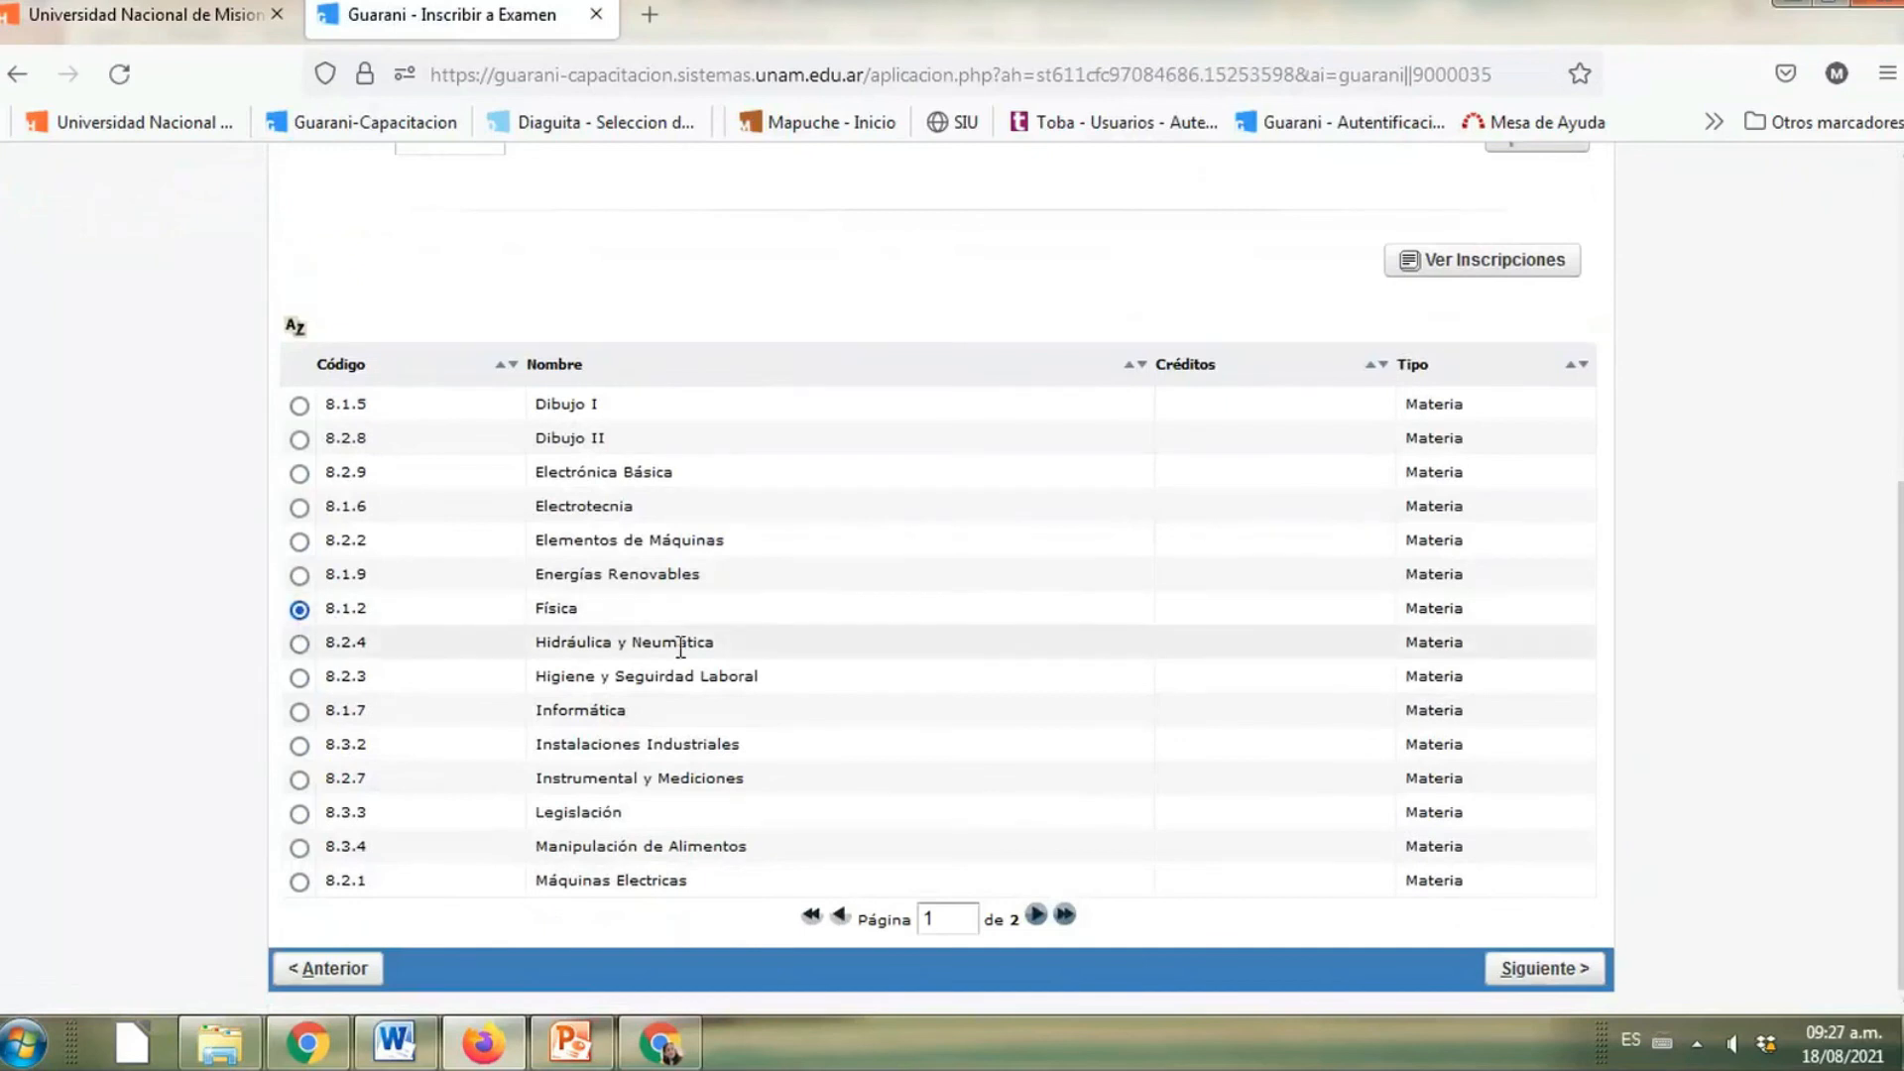
left_click(1551, 967)
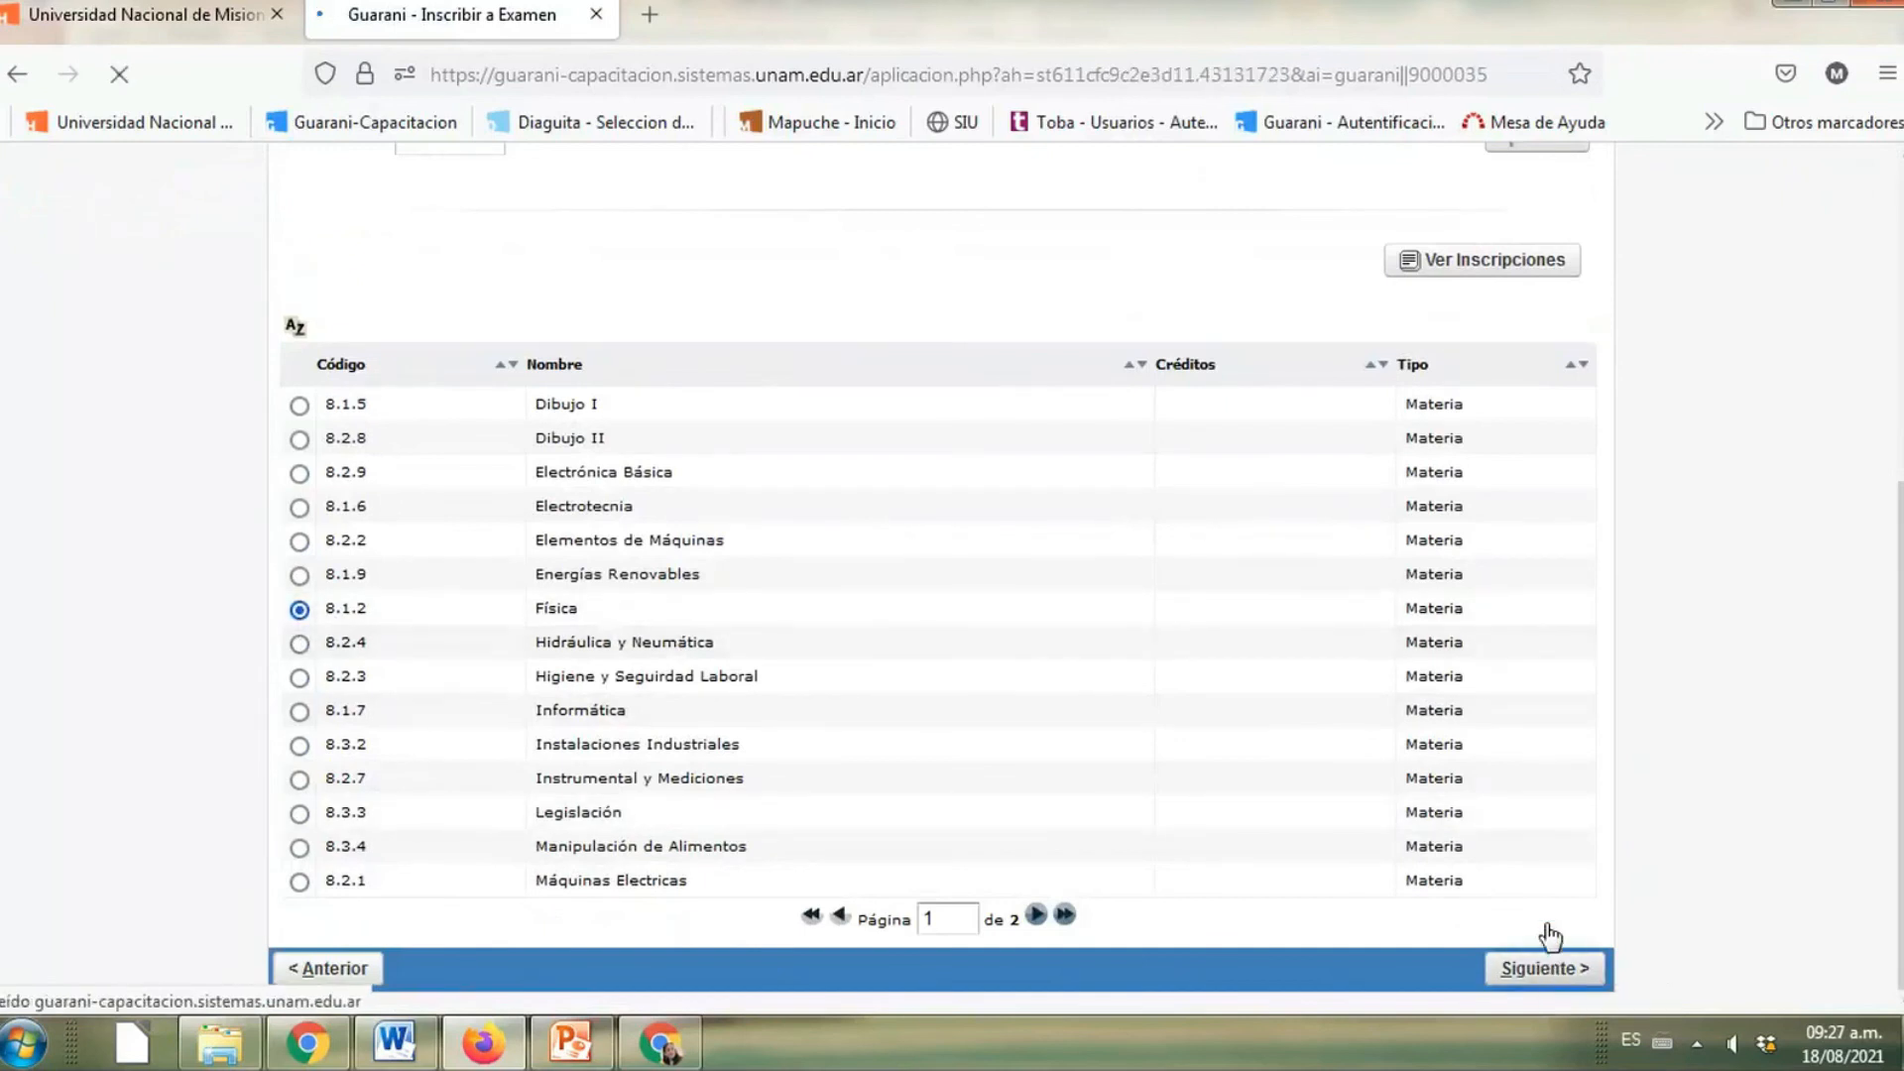
Try to reach the exam mesas with activity 8.2.8 Dibujo II and close the resulting notice
left_click(382, 897)
scroll(603, 846, "down", 5)
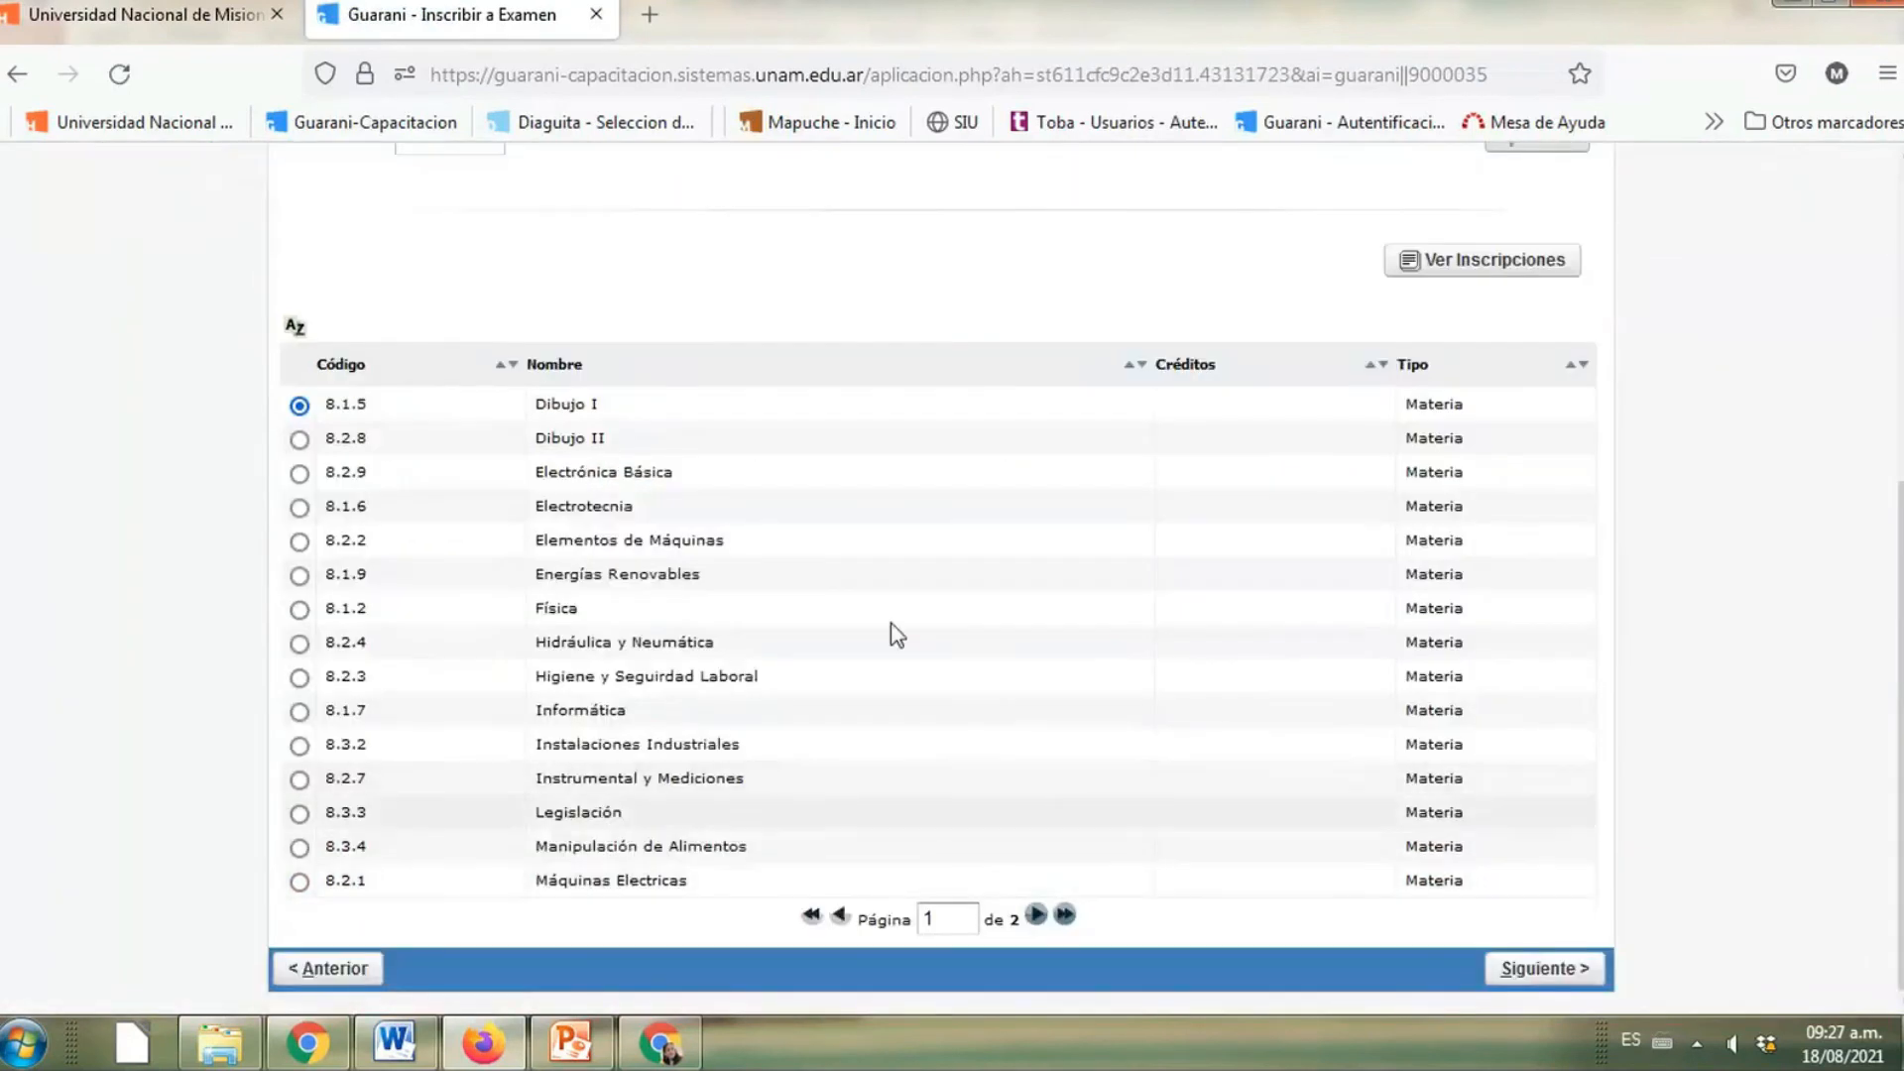
left_click(299, 439)
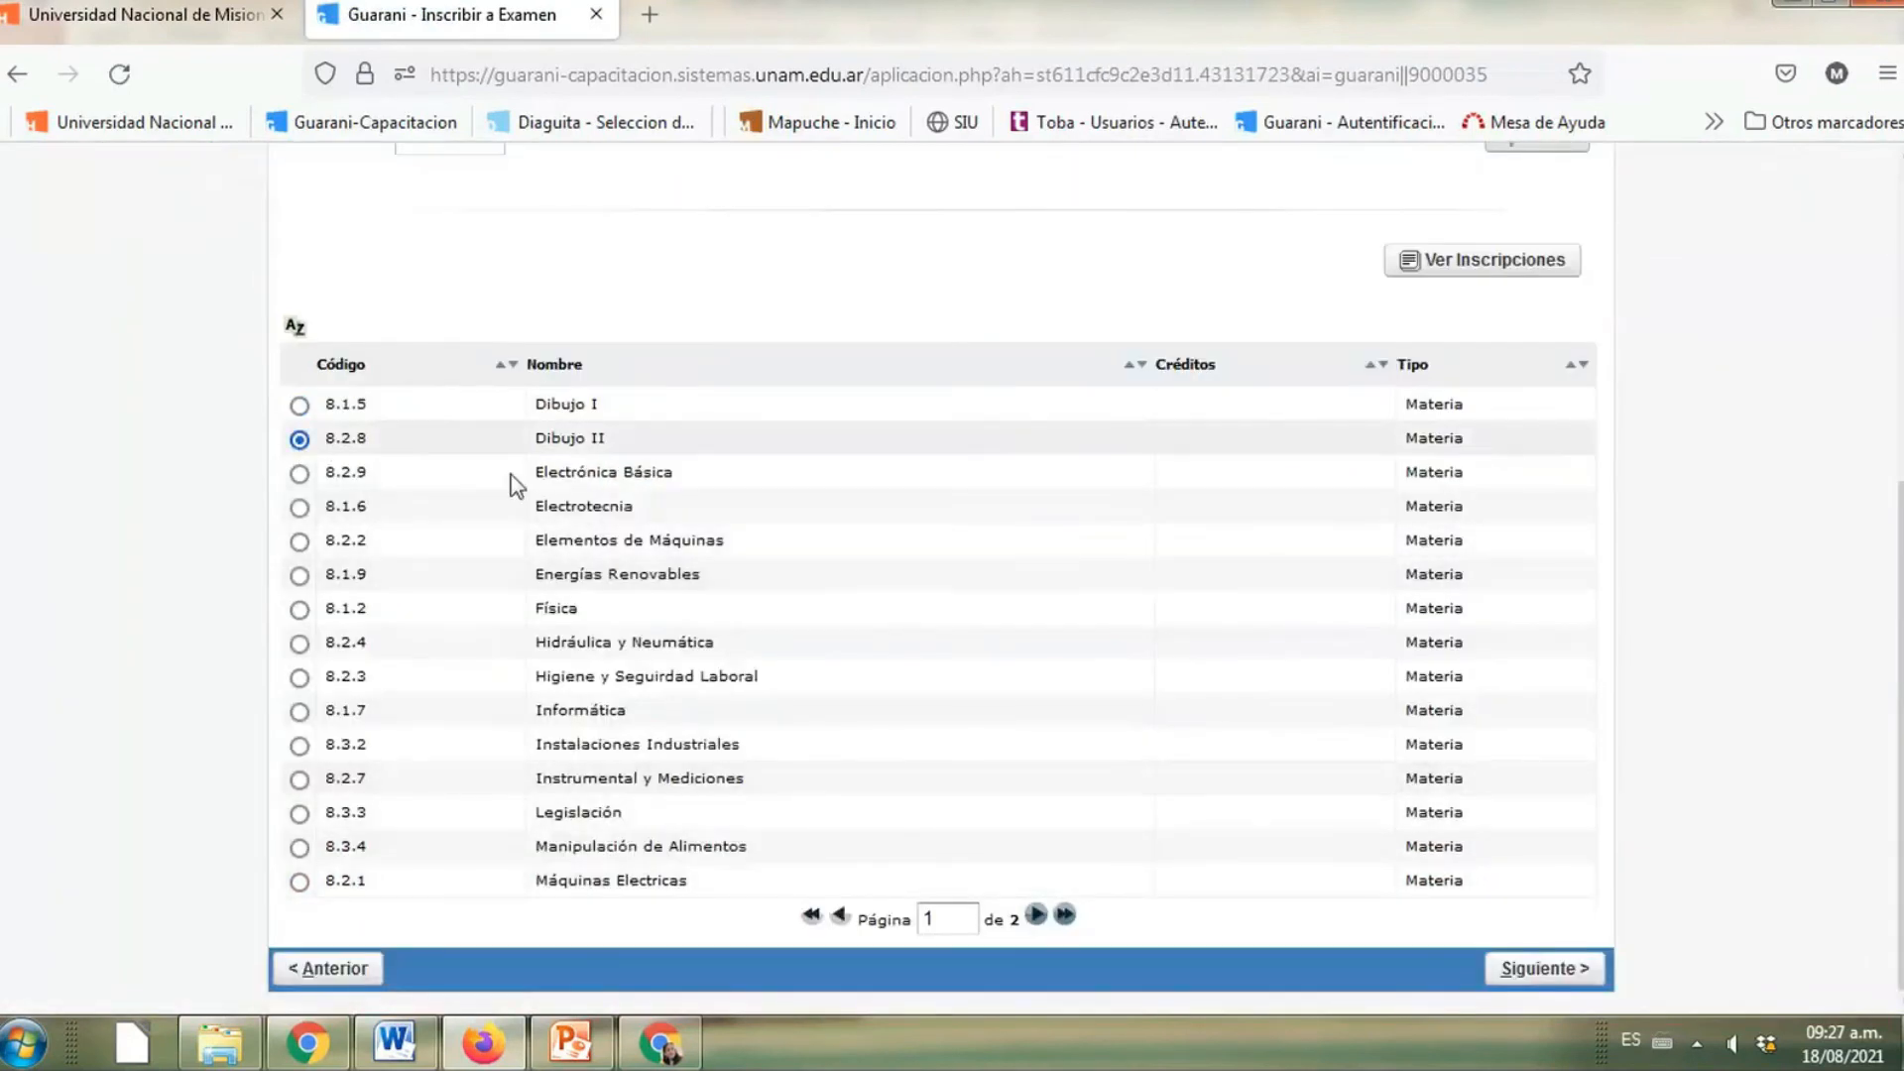
left_click(1549, 969)
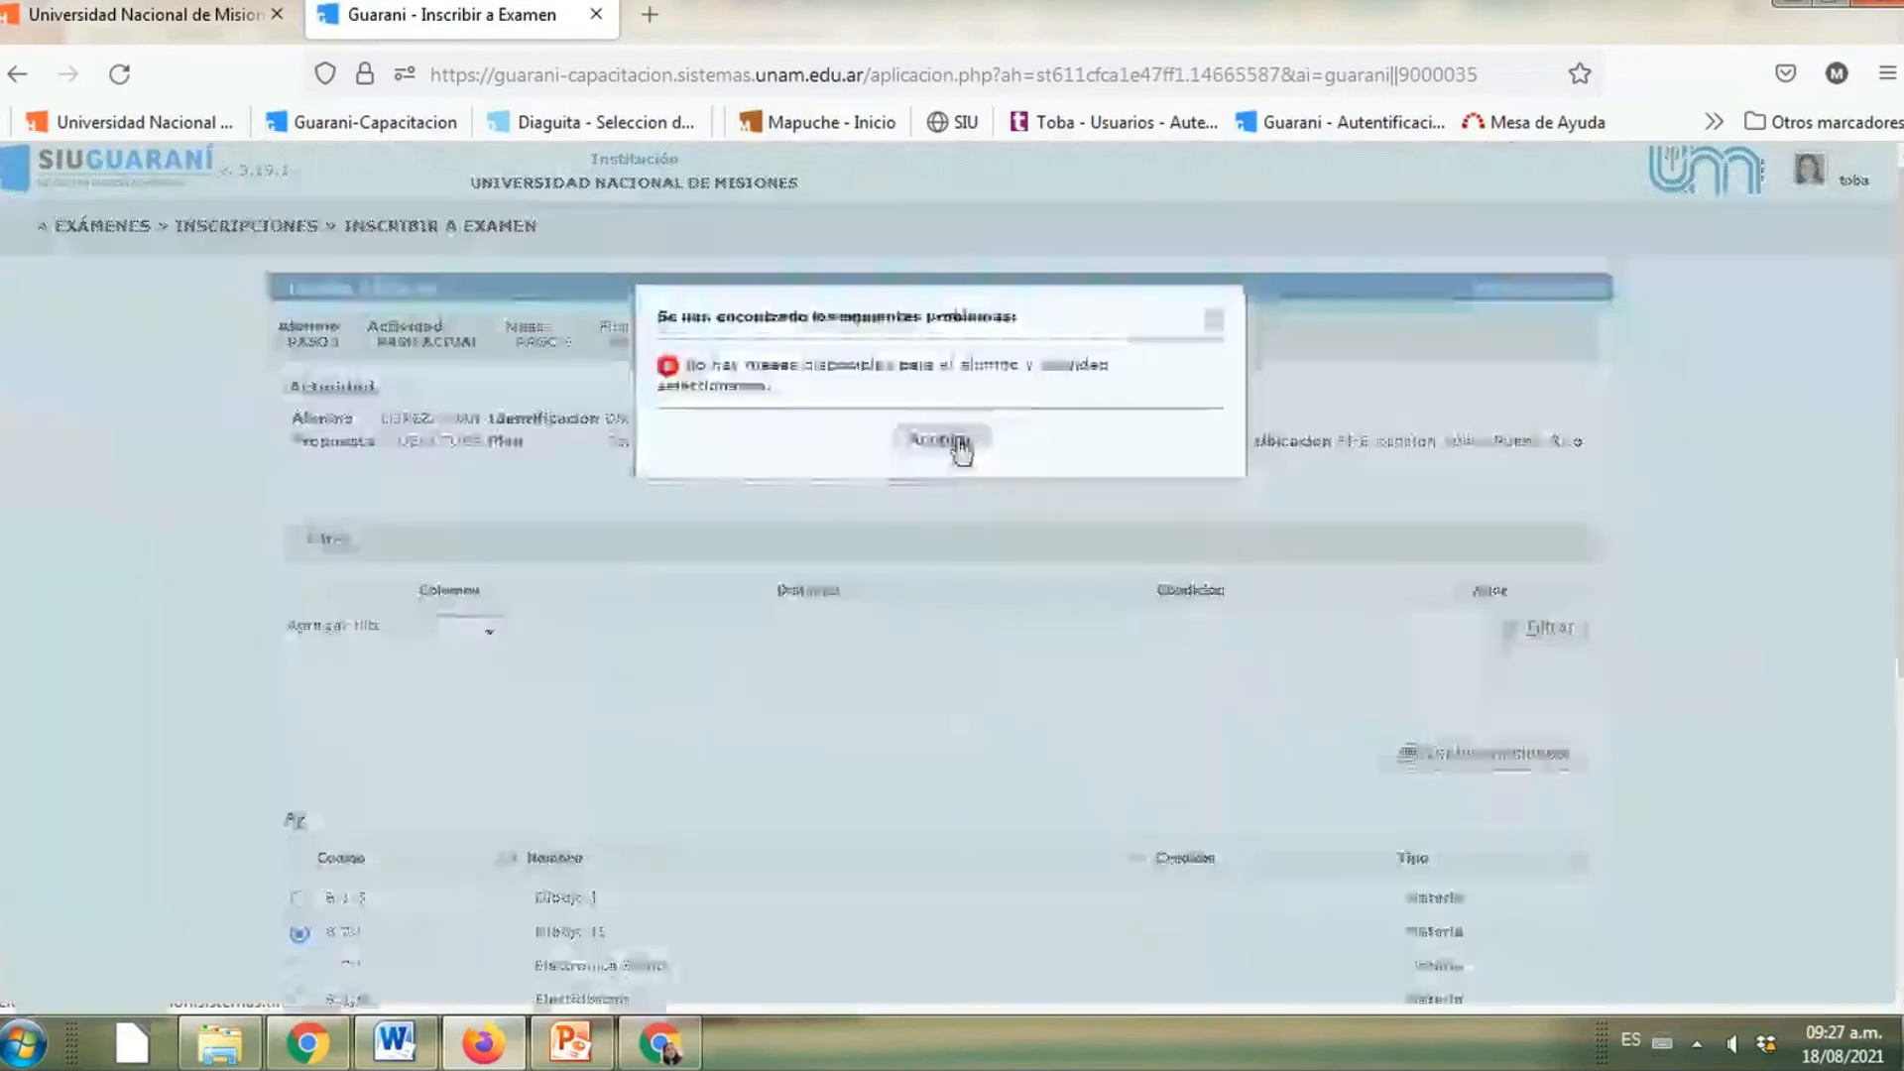
left_click(956, 443)
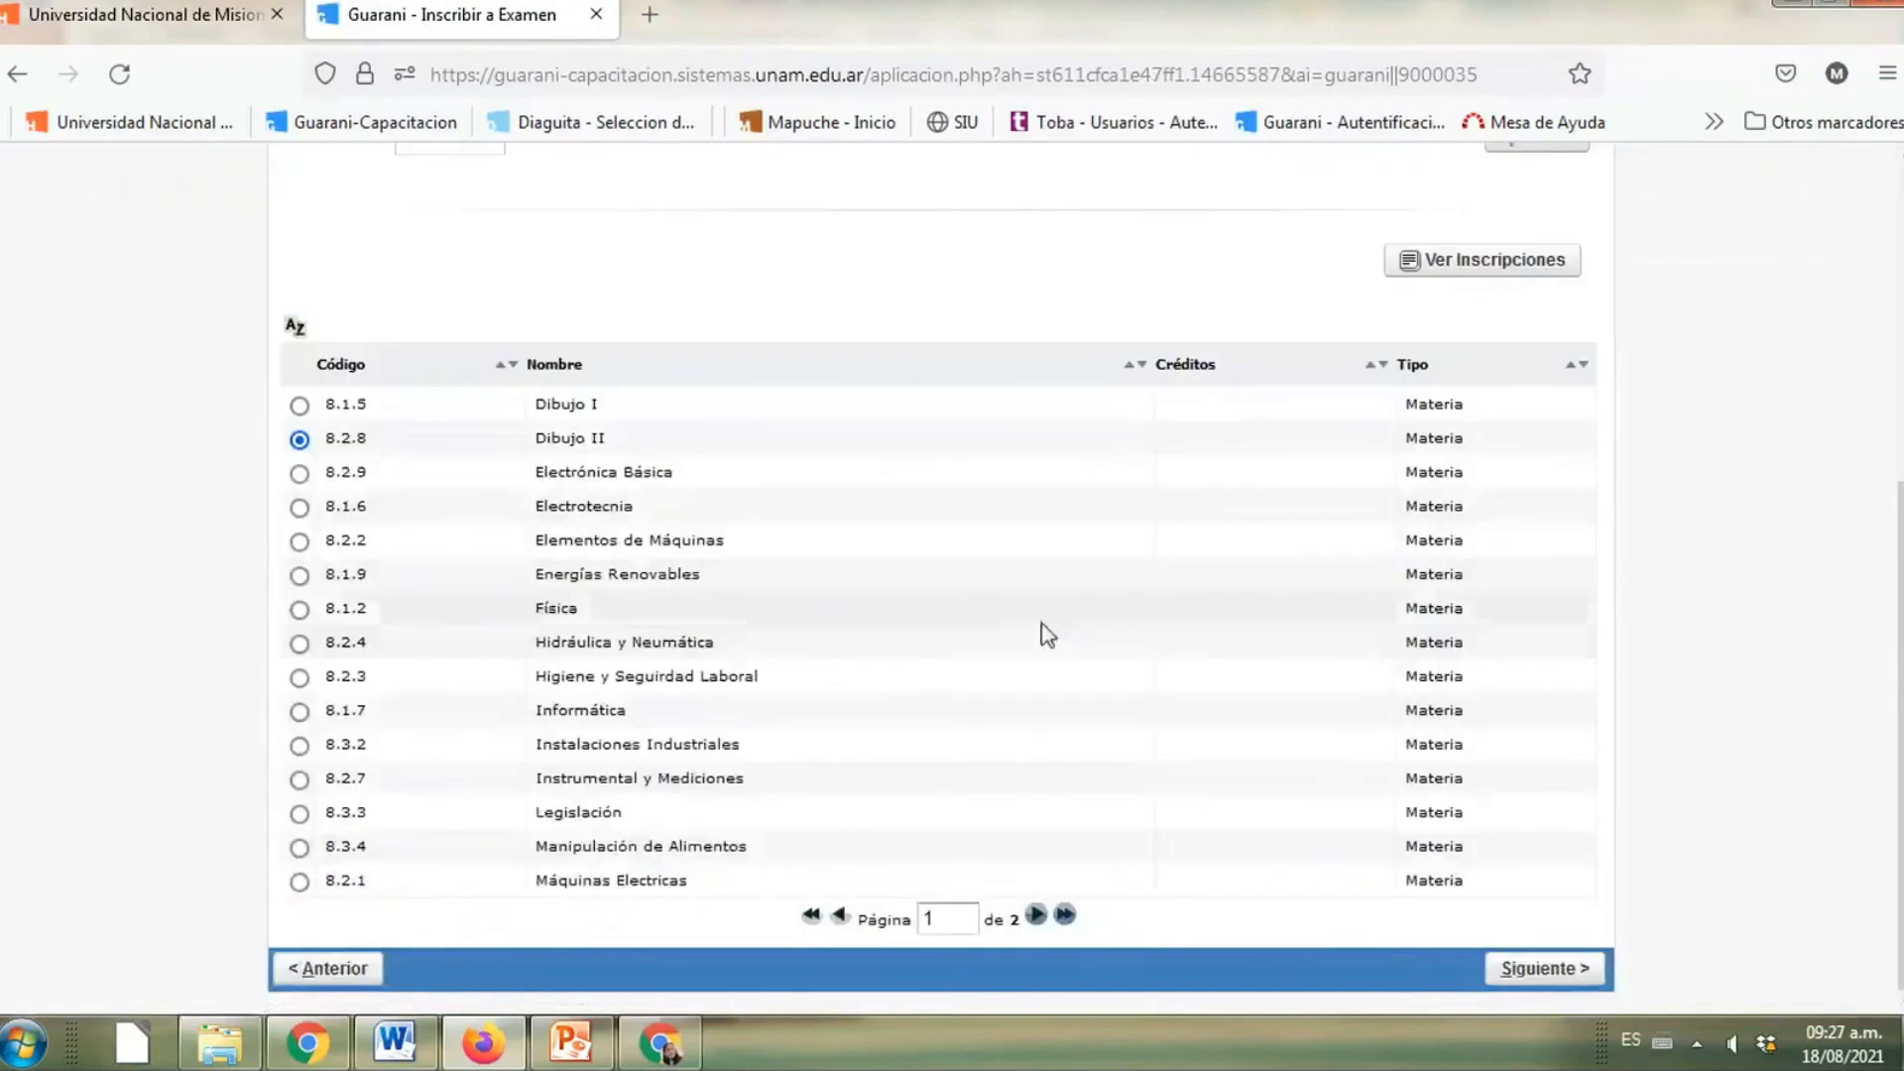
Switch to the student's 0010 FCF-maes proposal and continue with activity 0010.02 Análisis Matemático to its exam mesas
left_click(380, 980)
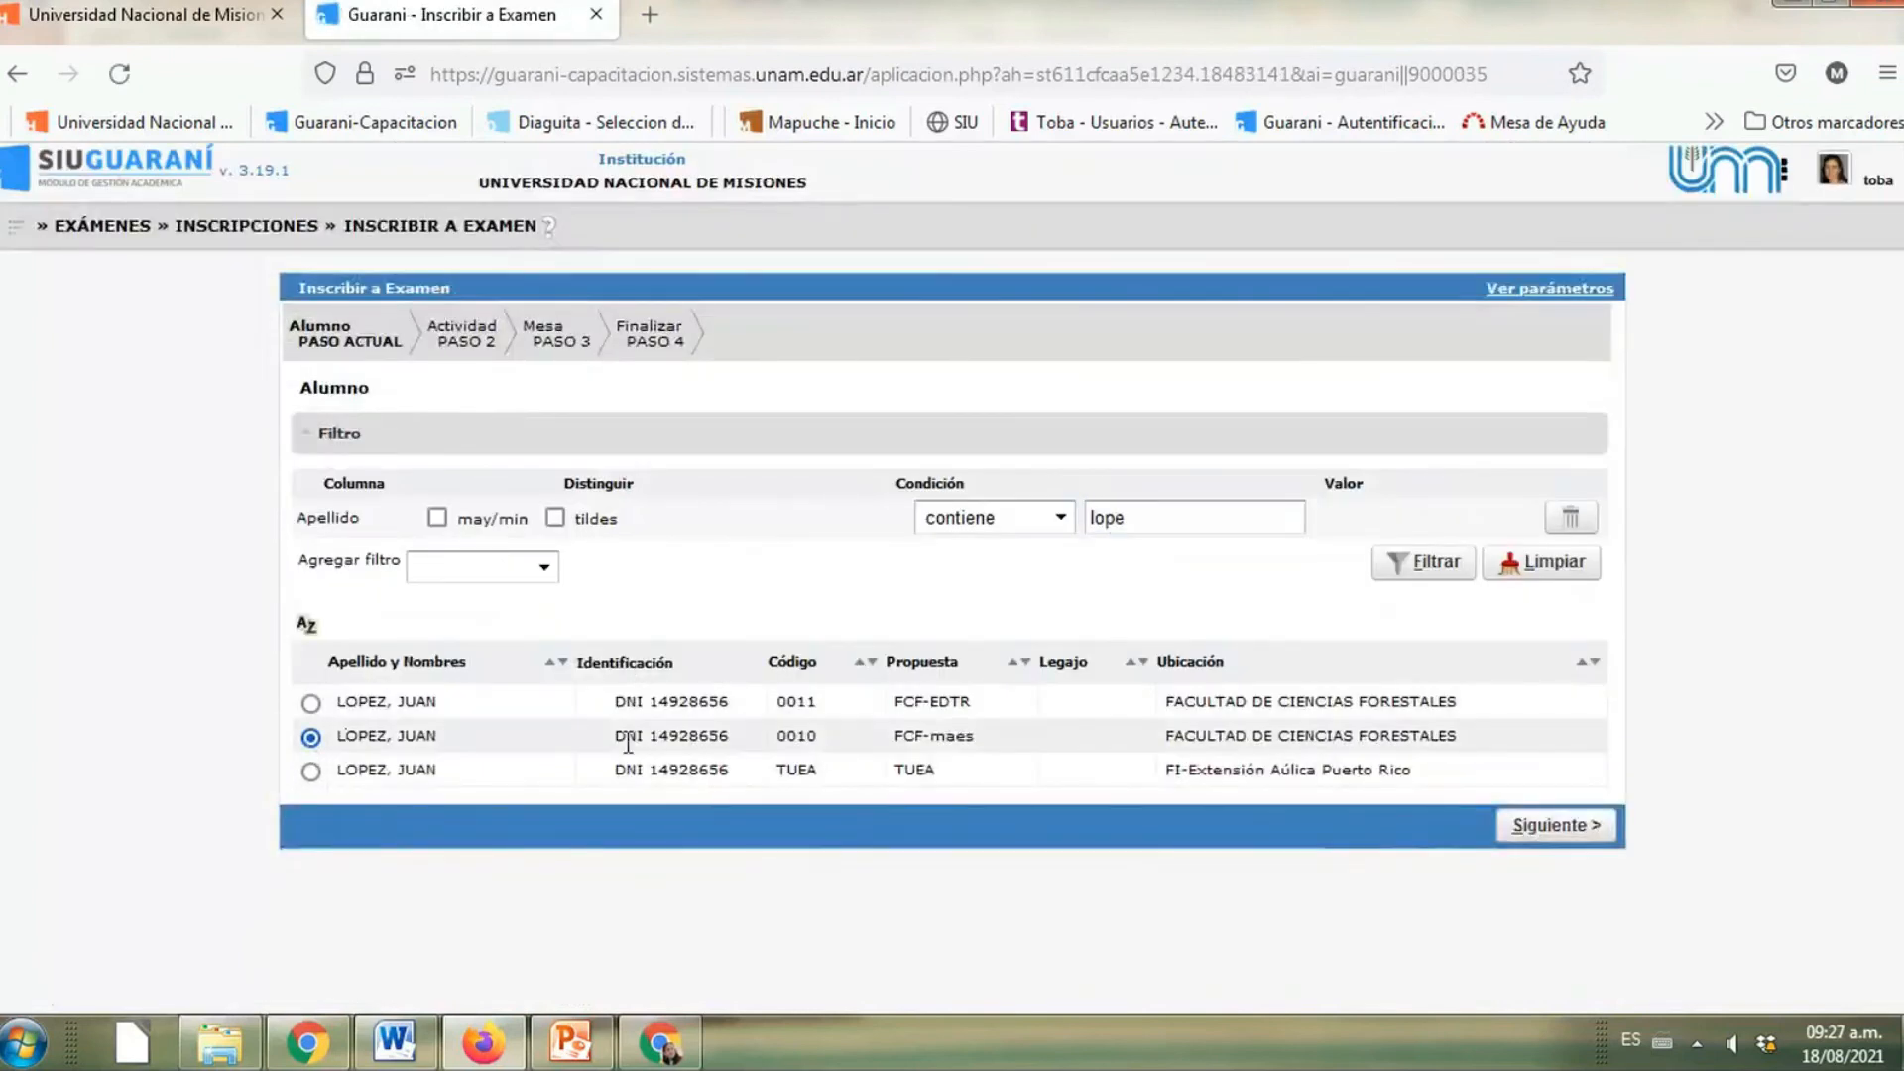
left_click(1545, 830)
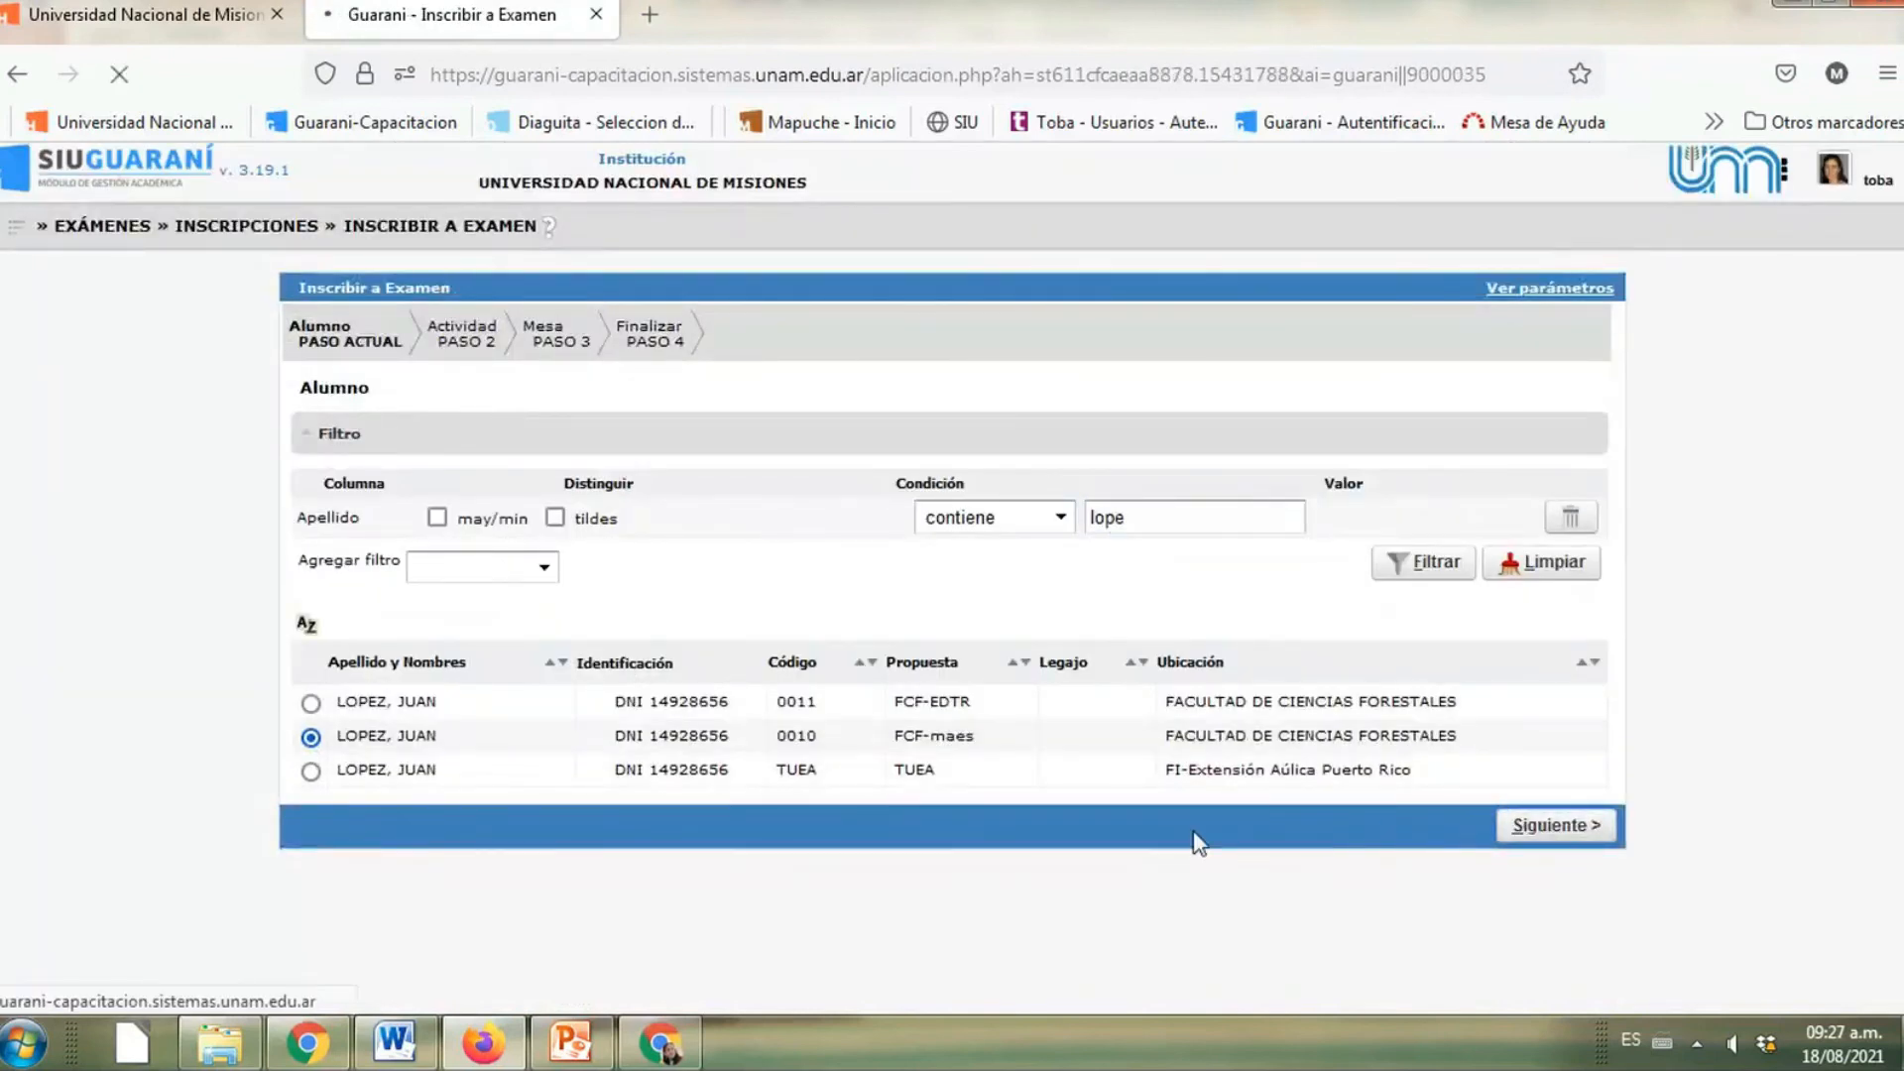
scroll(629, 794, "down", 3)
left_click(300, 659)
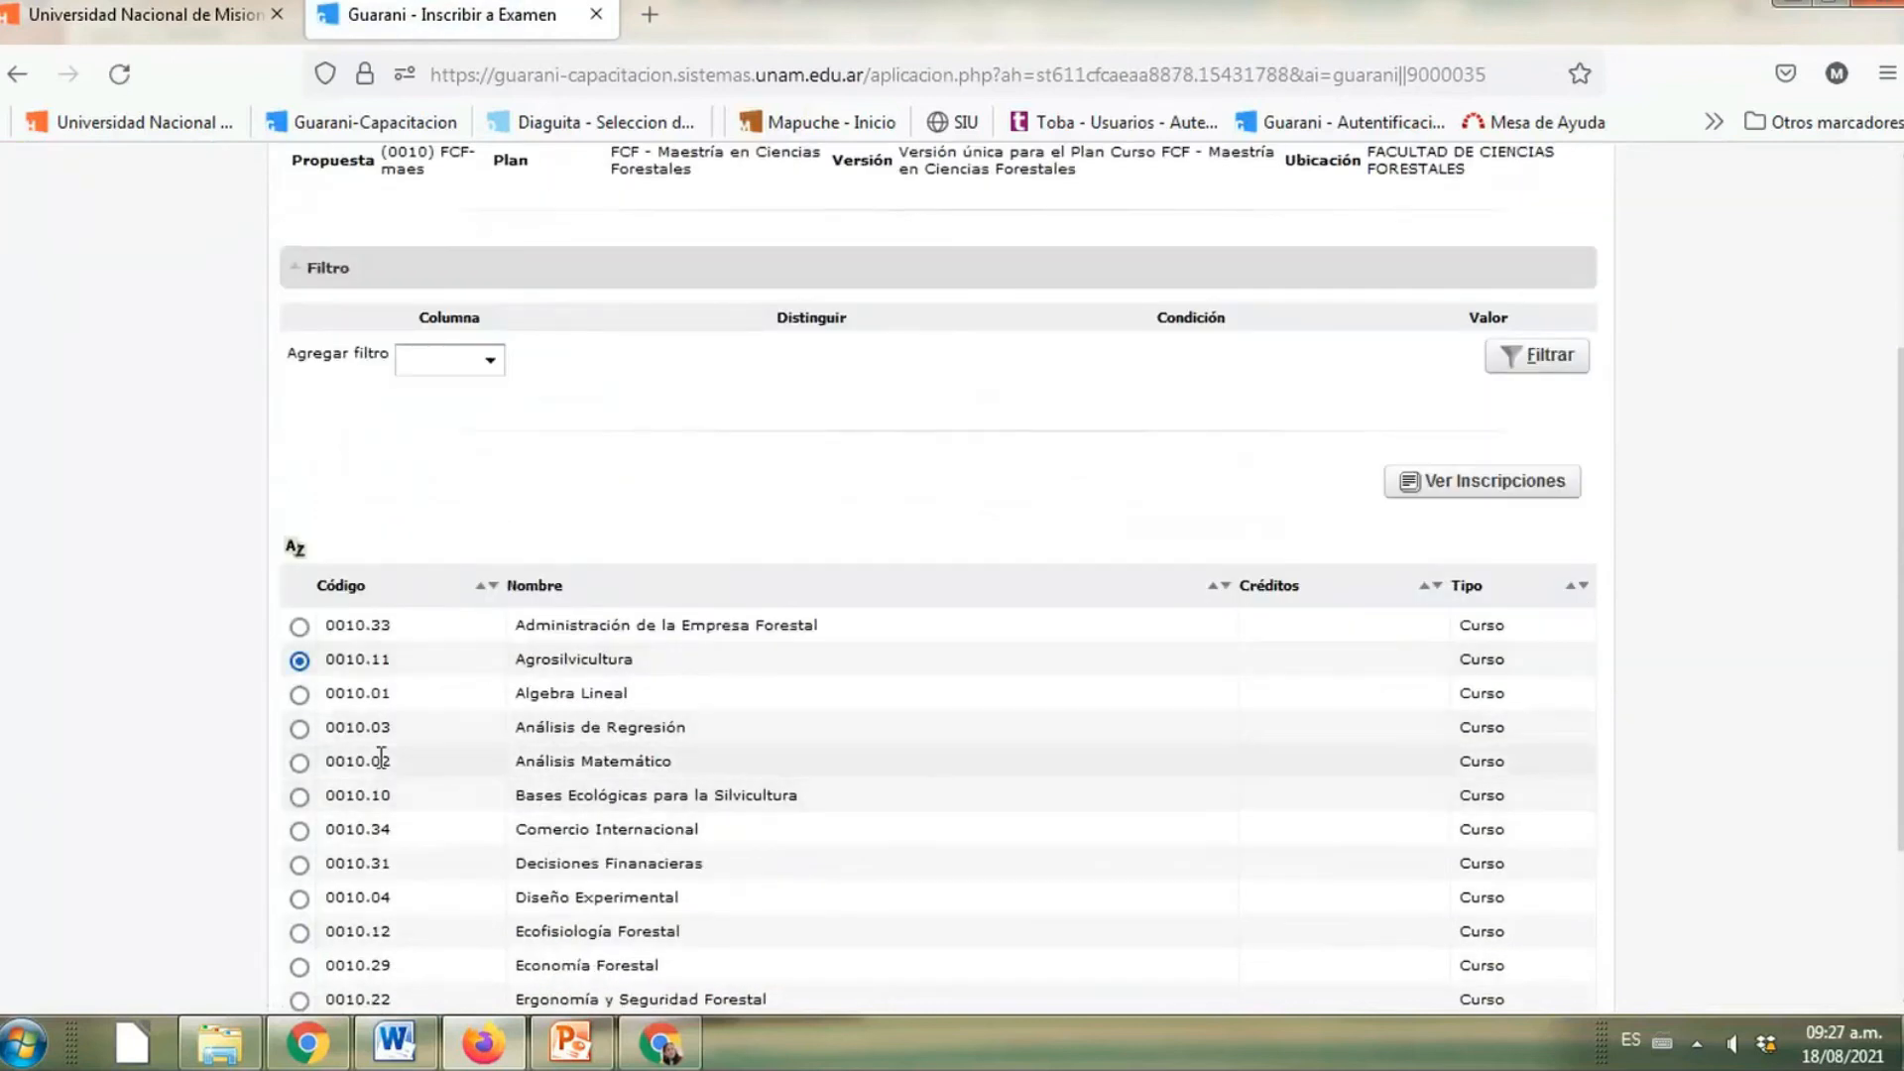
left_click(299, 762)
scroll(926, 702, "down", 2)
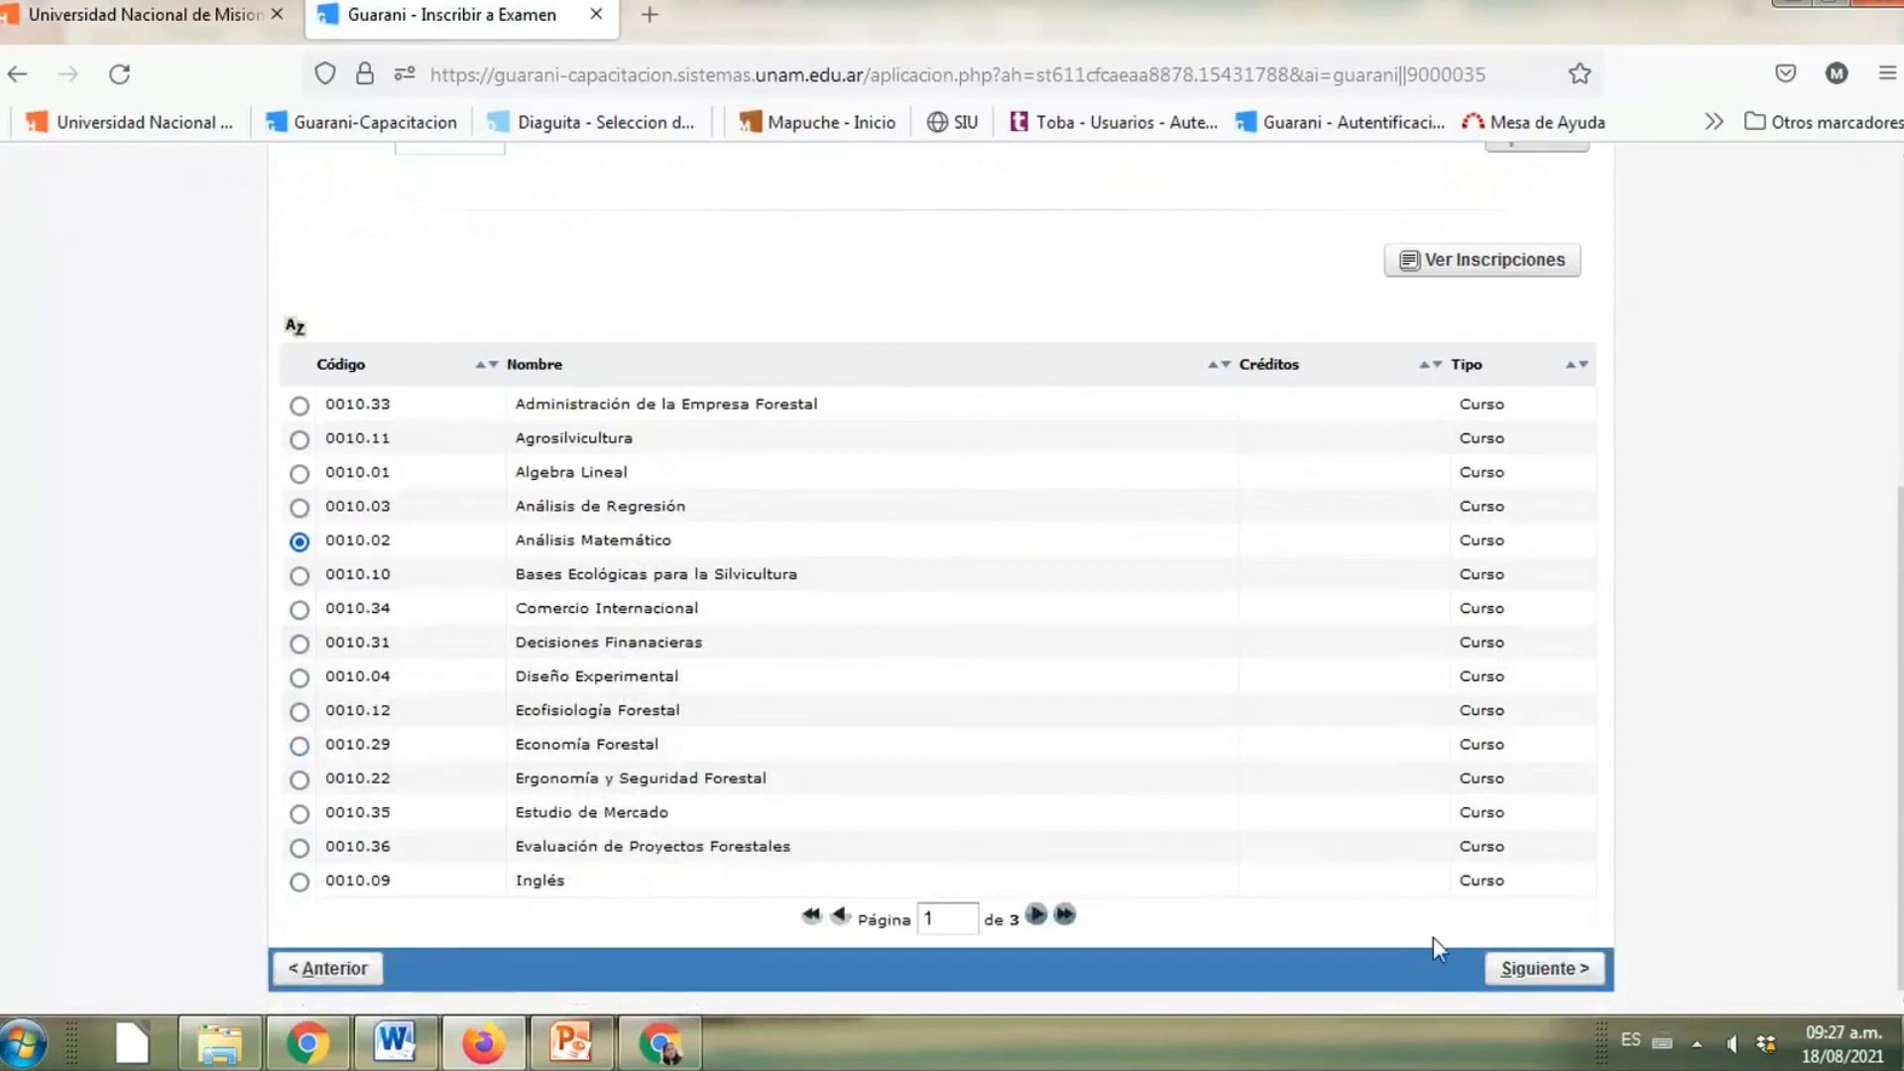
left_click(1521, 970)
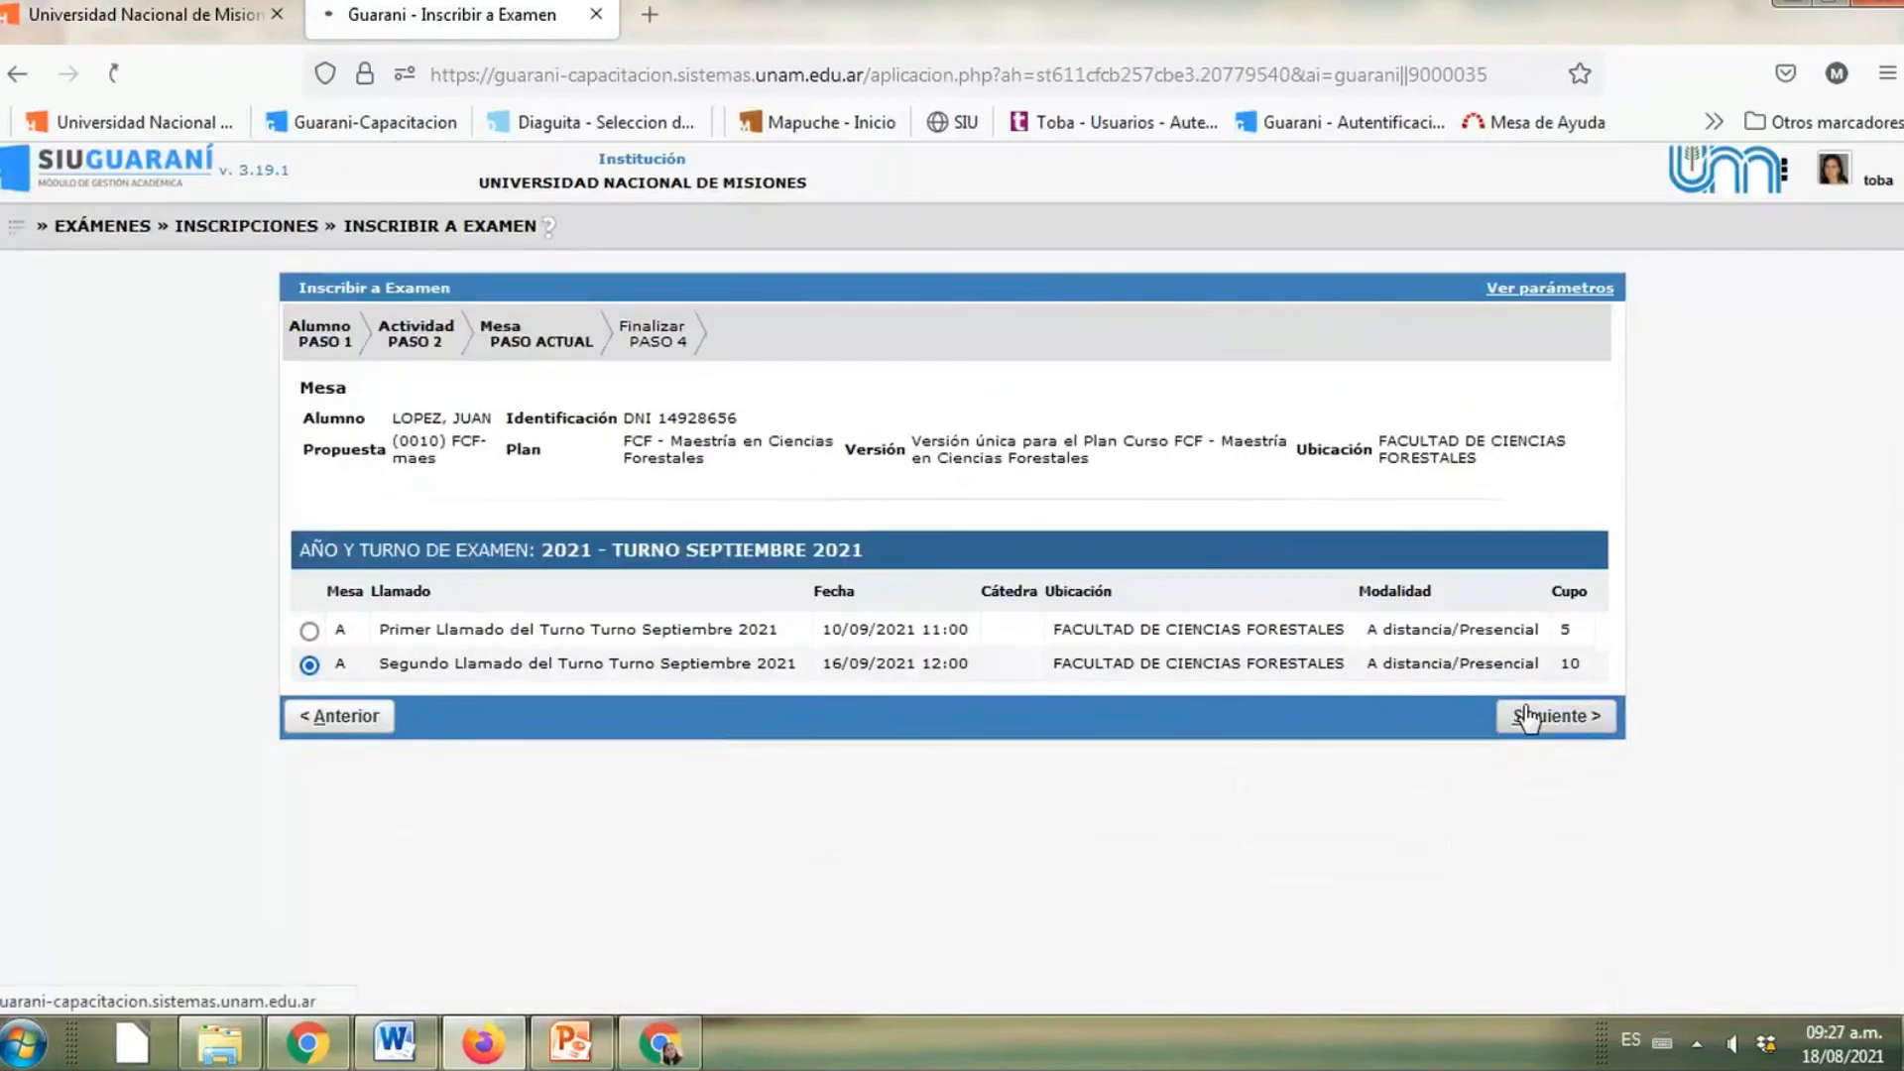
Try to enrol the student as Regular in mesa A of the Segundo Llamado del Turno Turno Septiembre 2021
left_click(1528, 717)
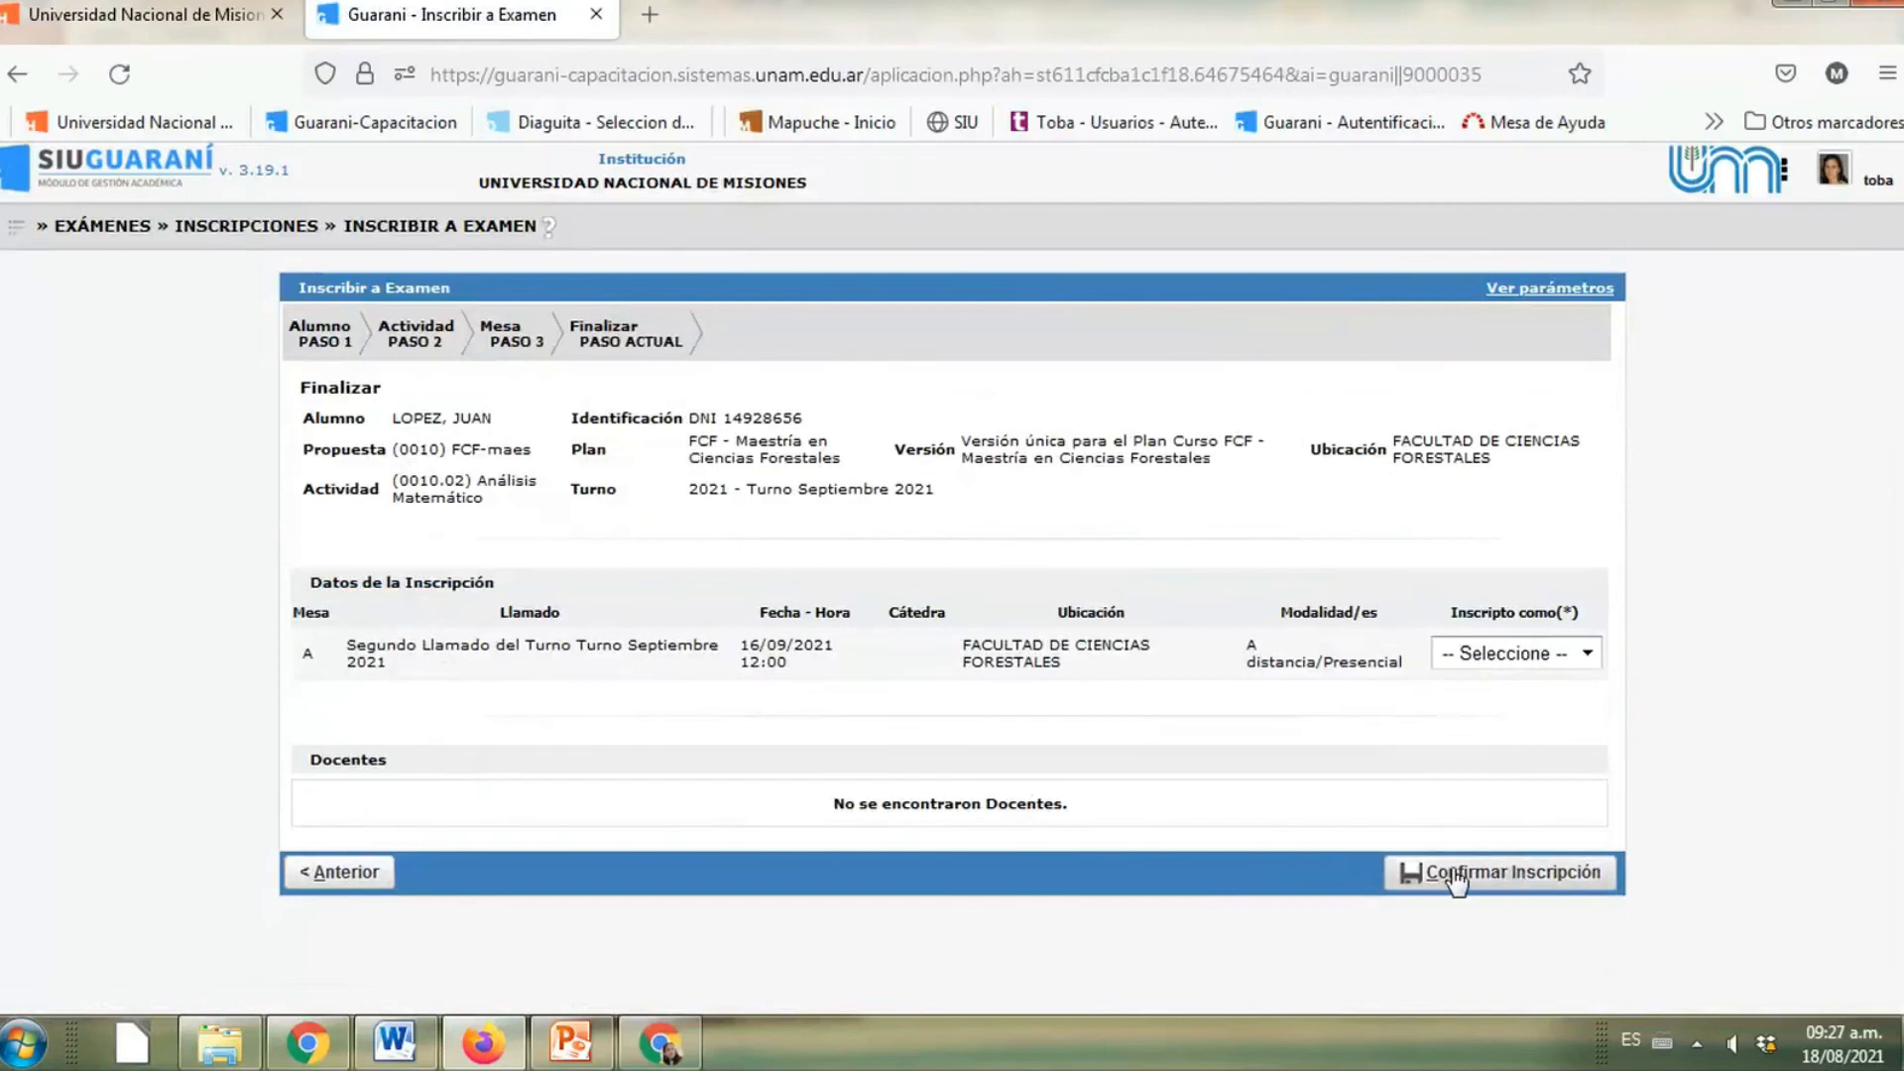
left_click(1524, 654)
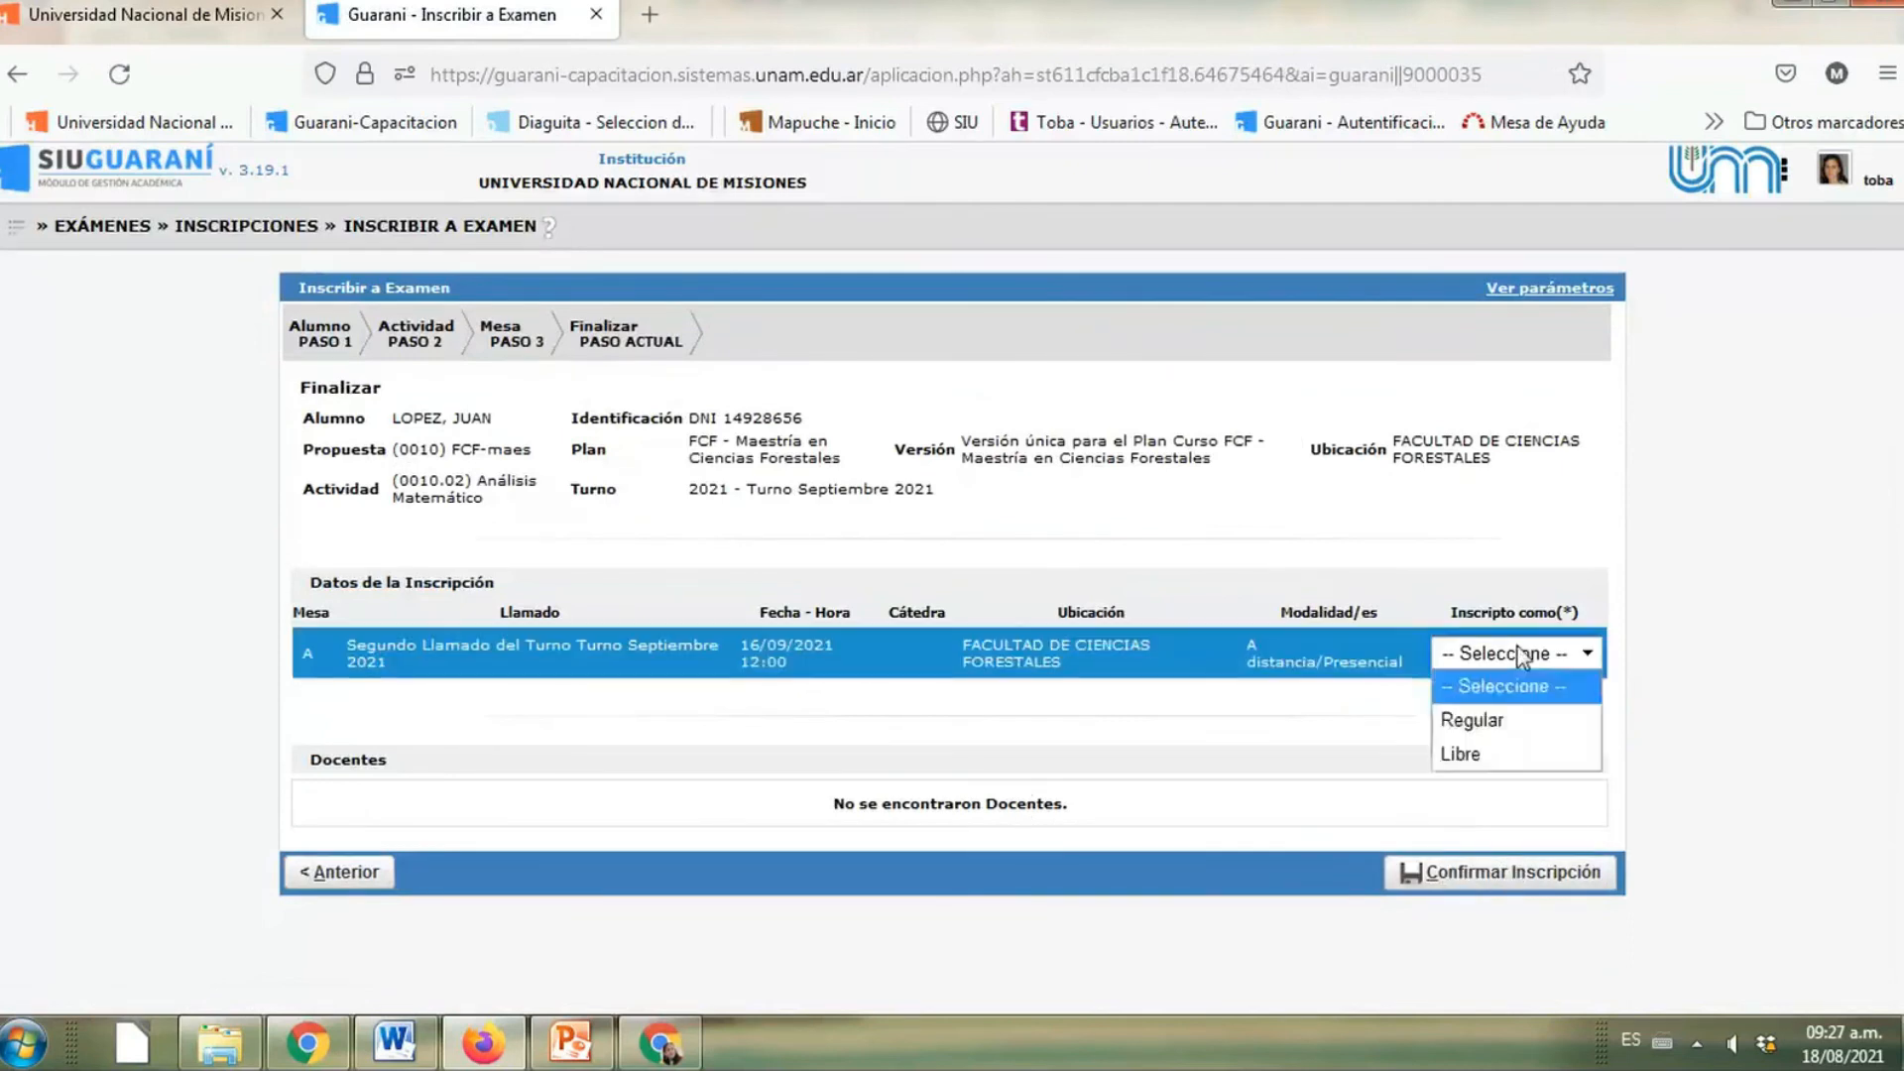
left_click(1502, 720)
left_click(1514, 873)
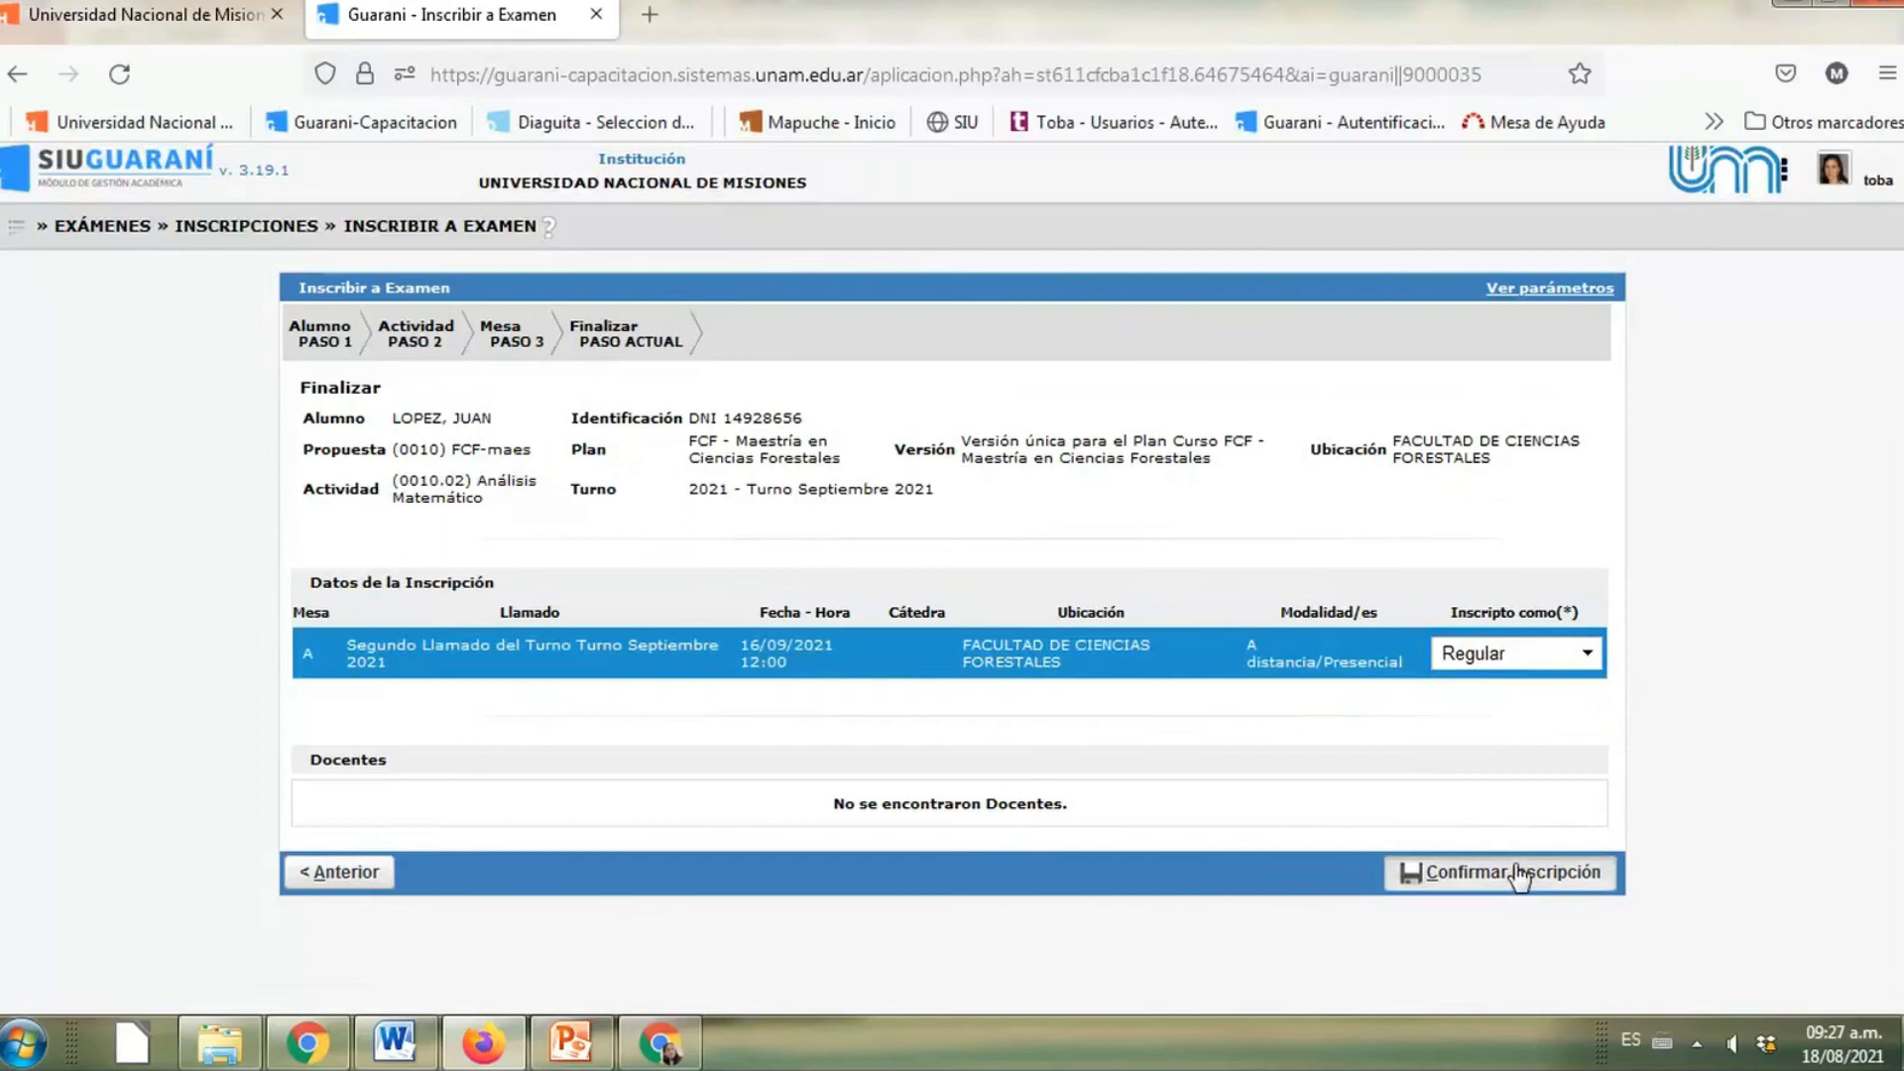
left_click(1063, 638)
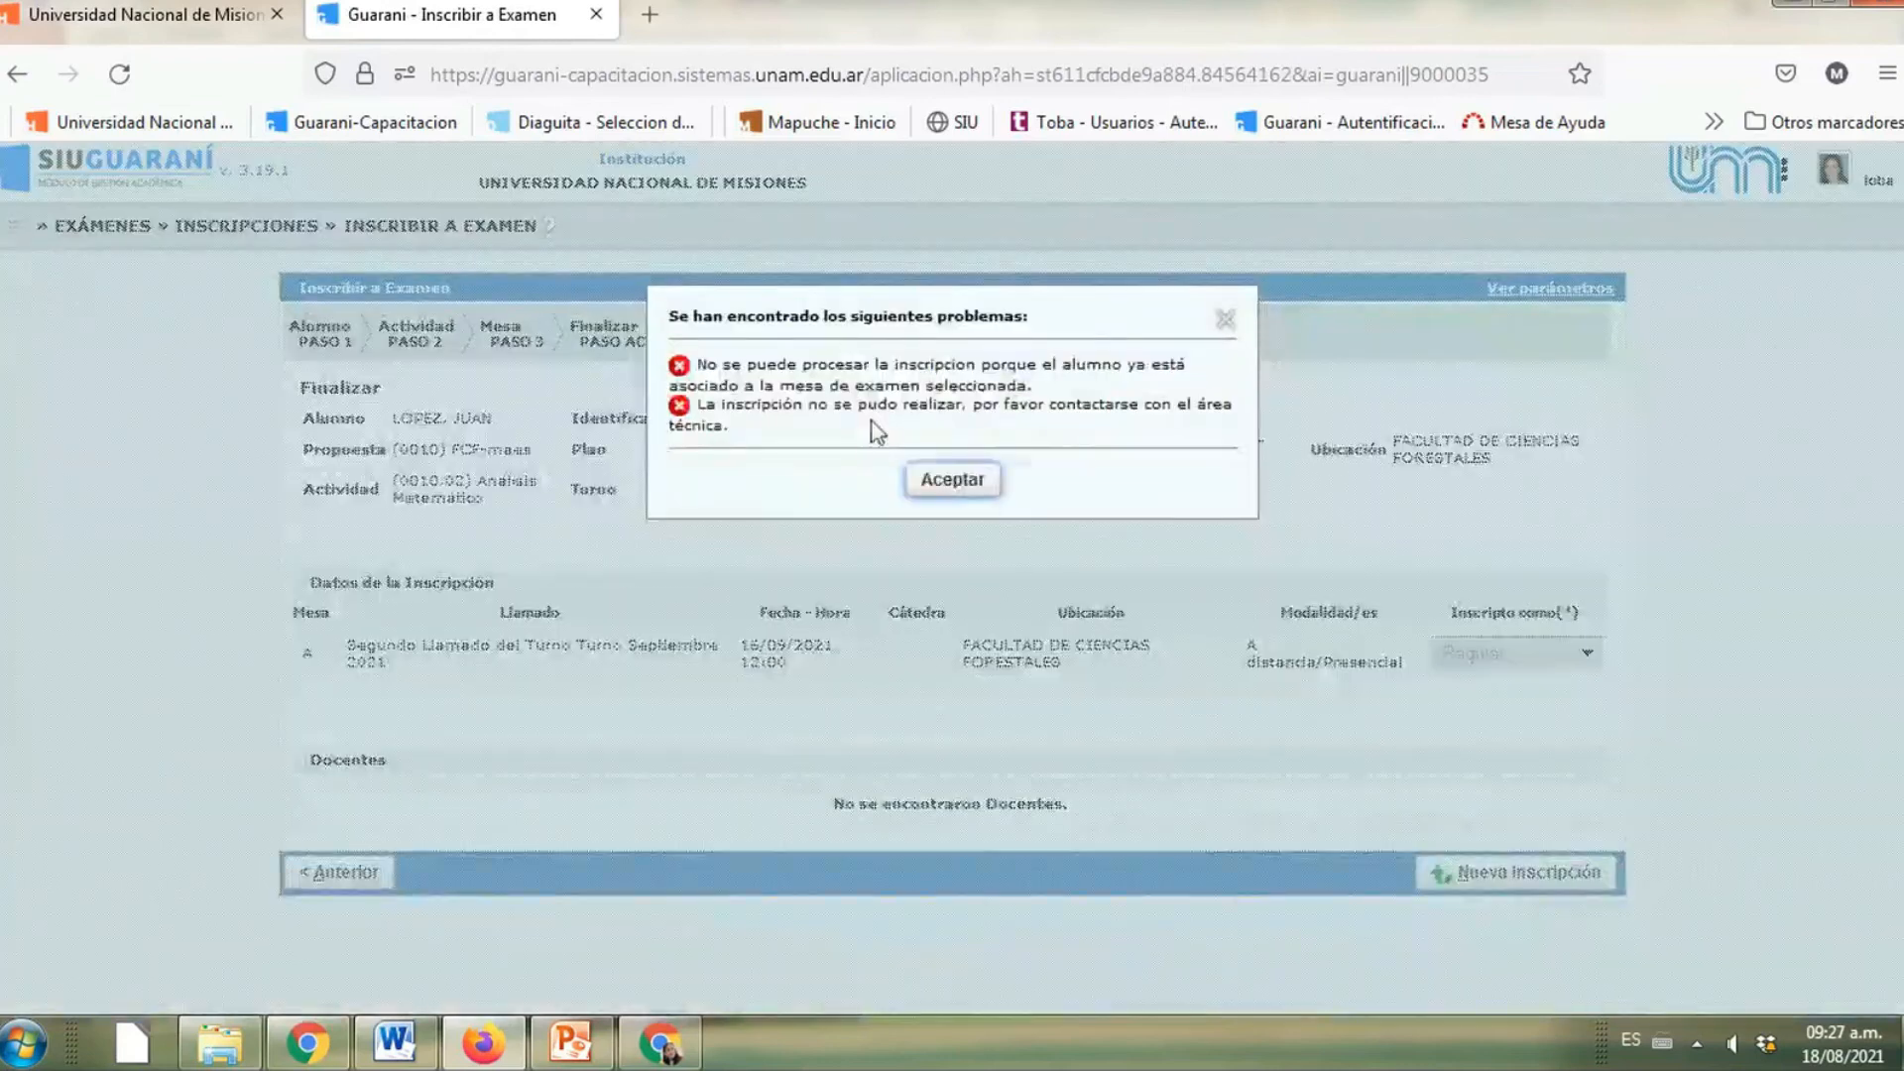
Read the problems notice for the exam enrolment, close it and return to the student selection for a new enrolment
left_click_drag(758, 407, 889, 493)
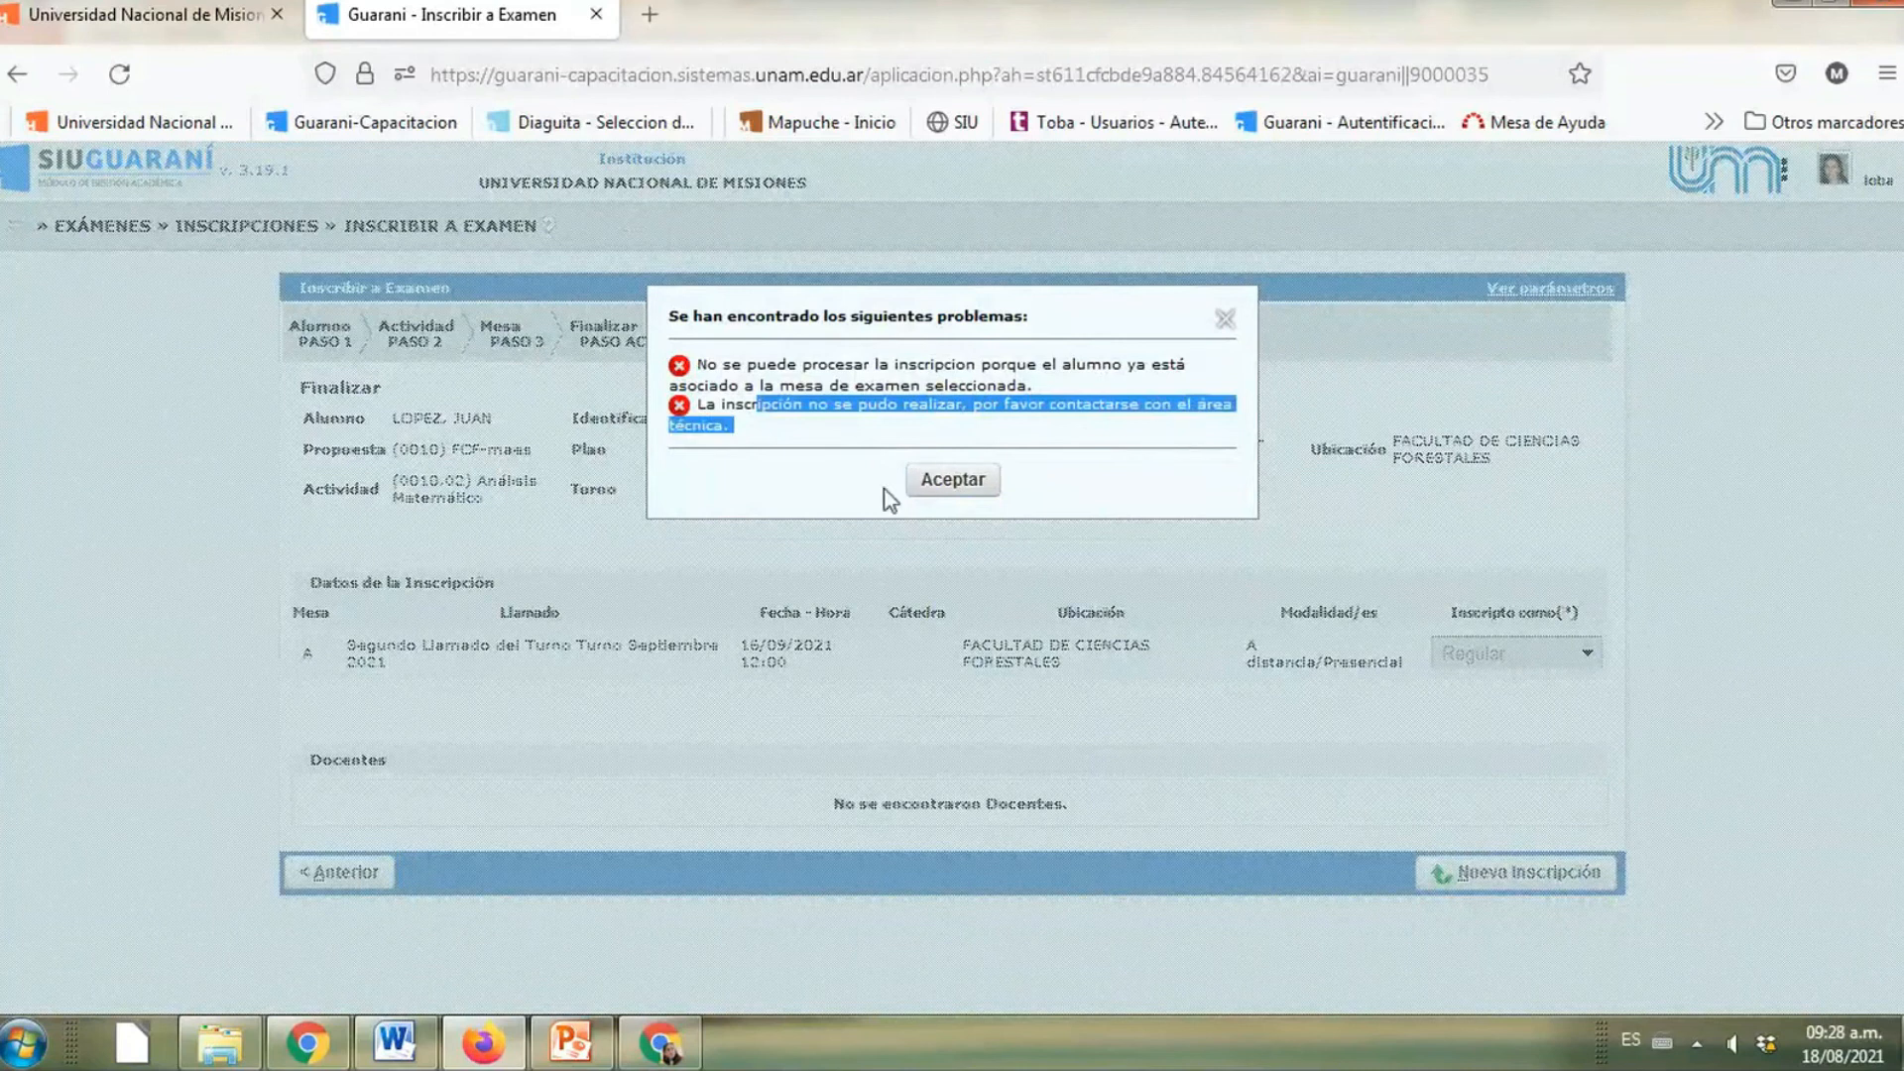
left_click(942, 486)
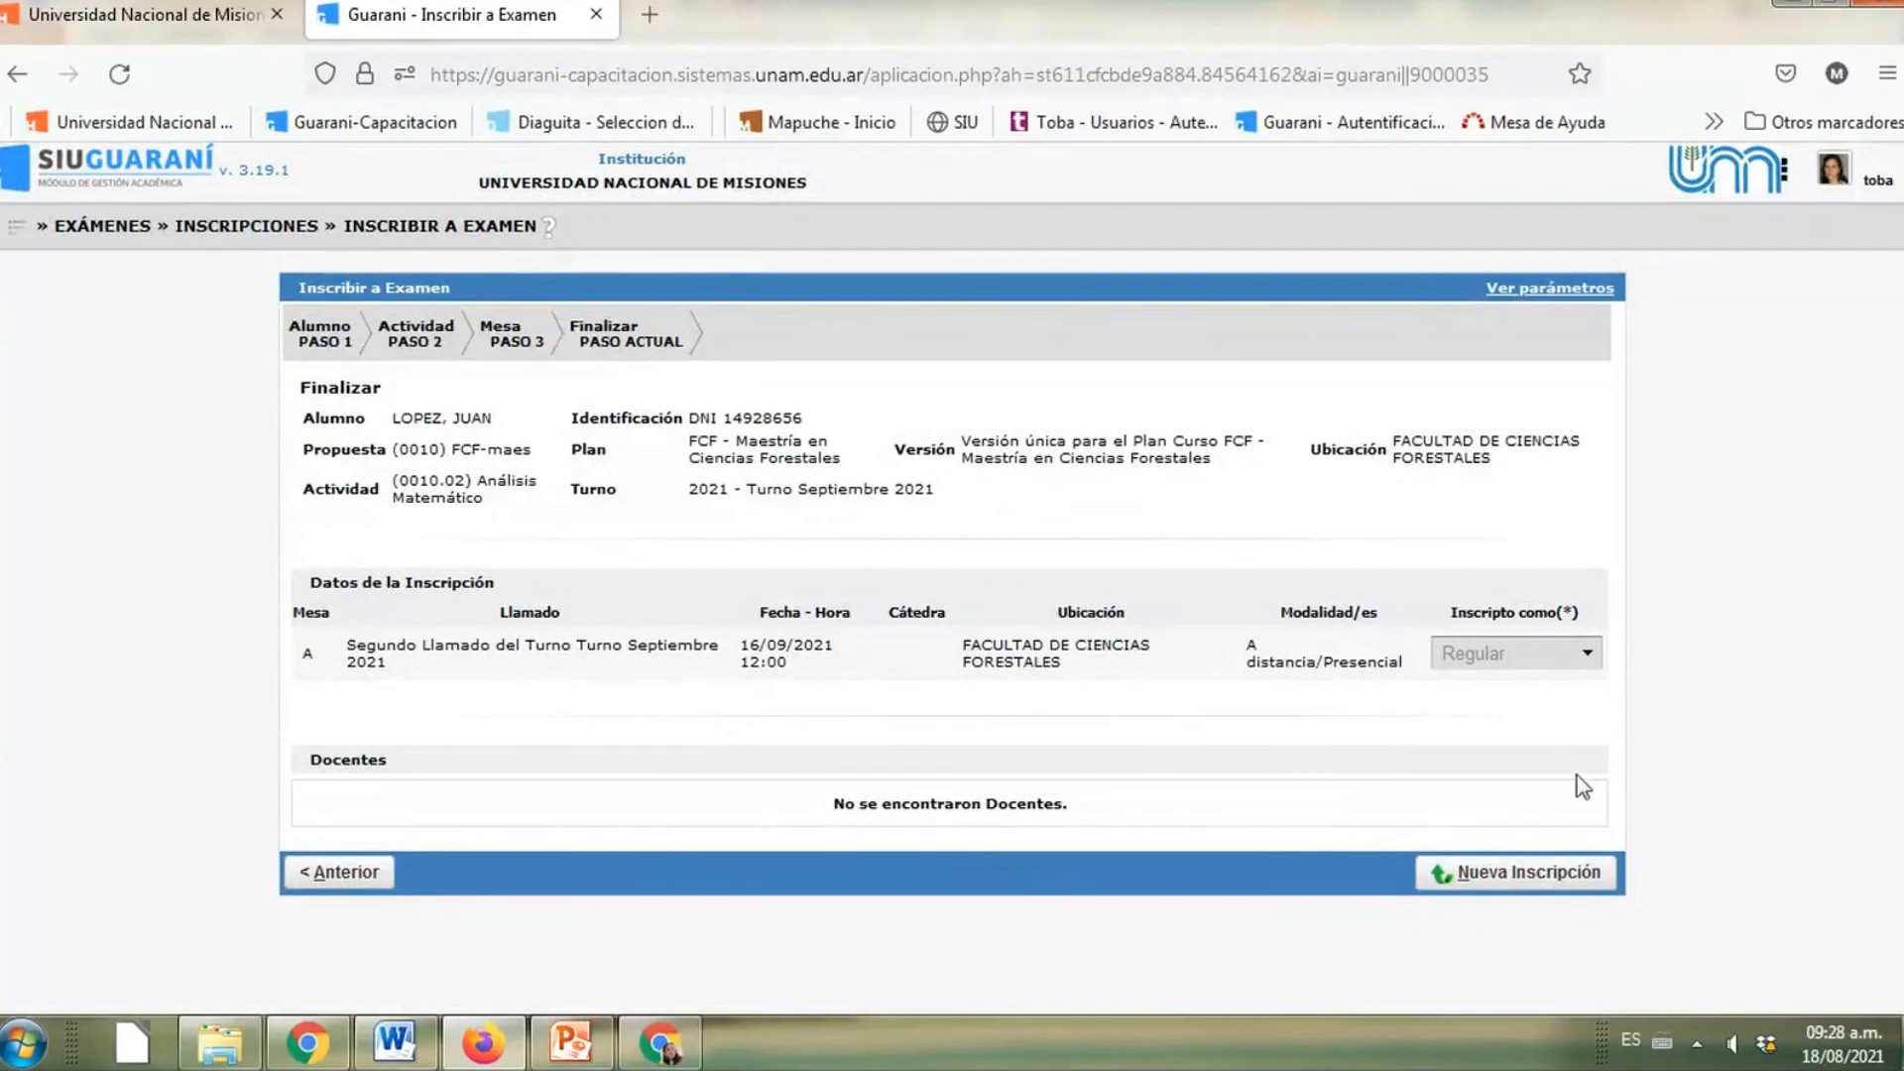
left_click(1532, 873)
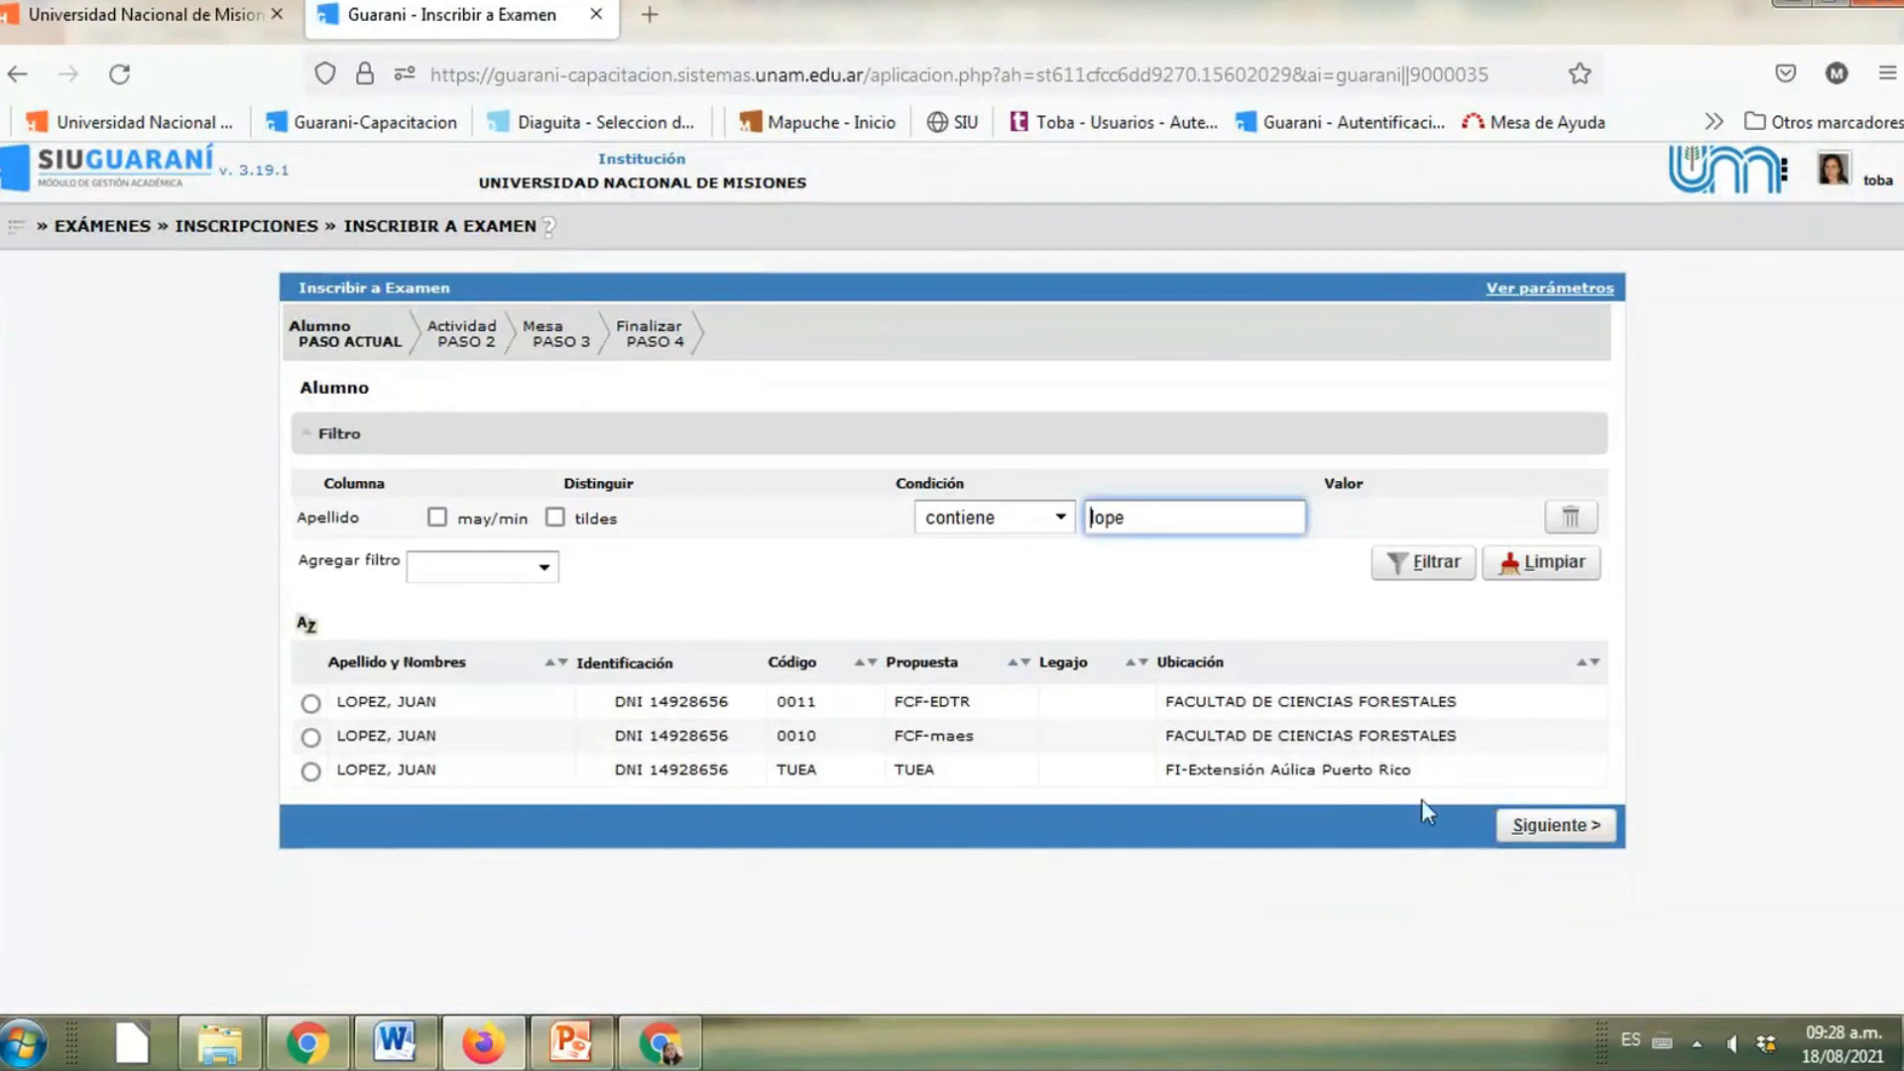
left_click(1148, 876)
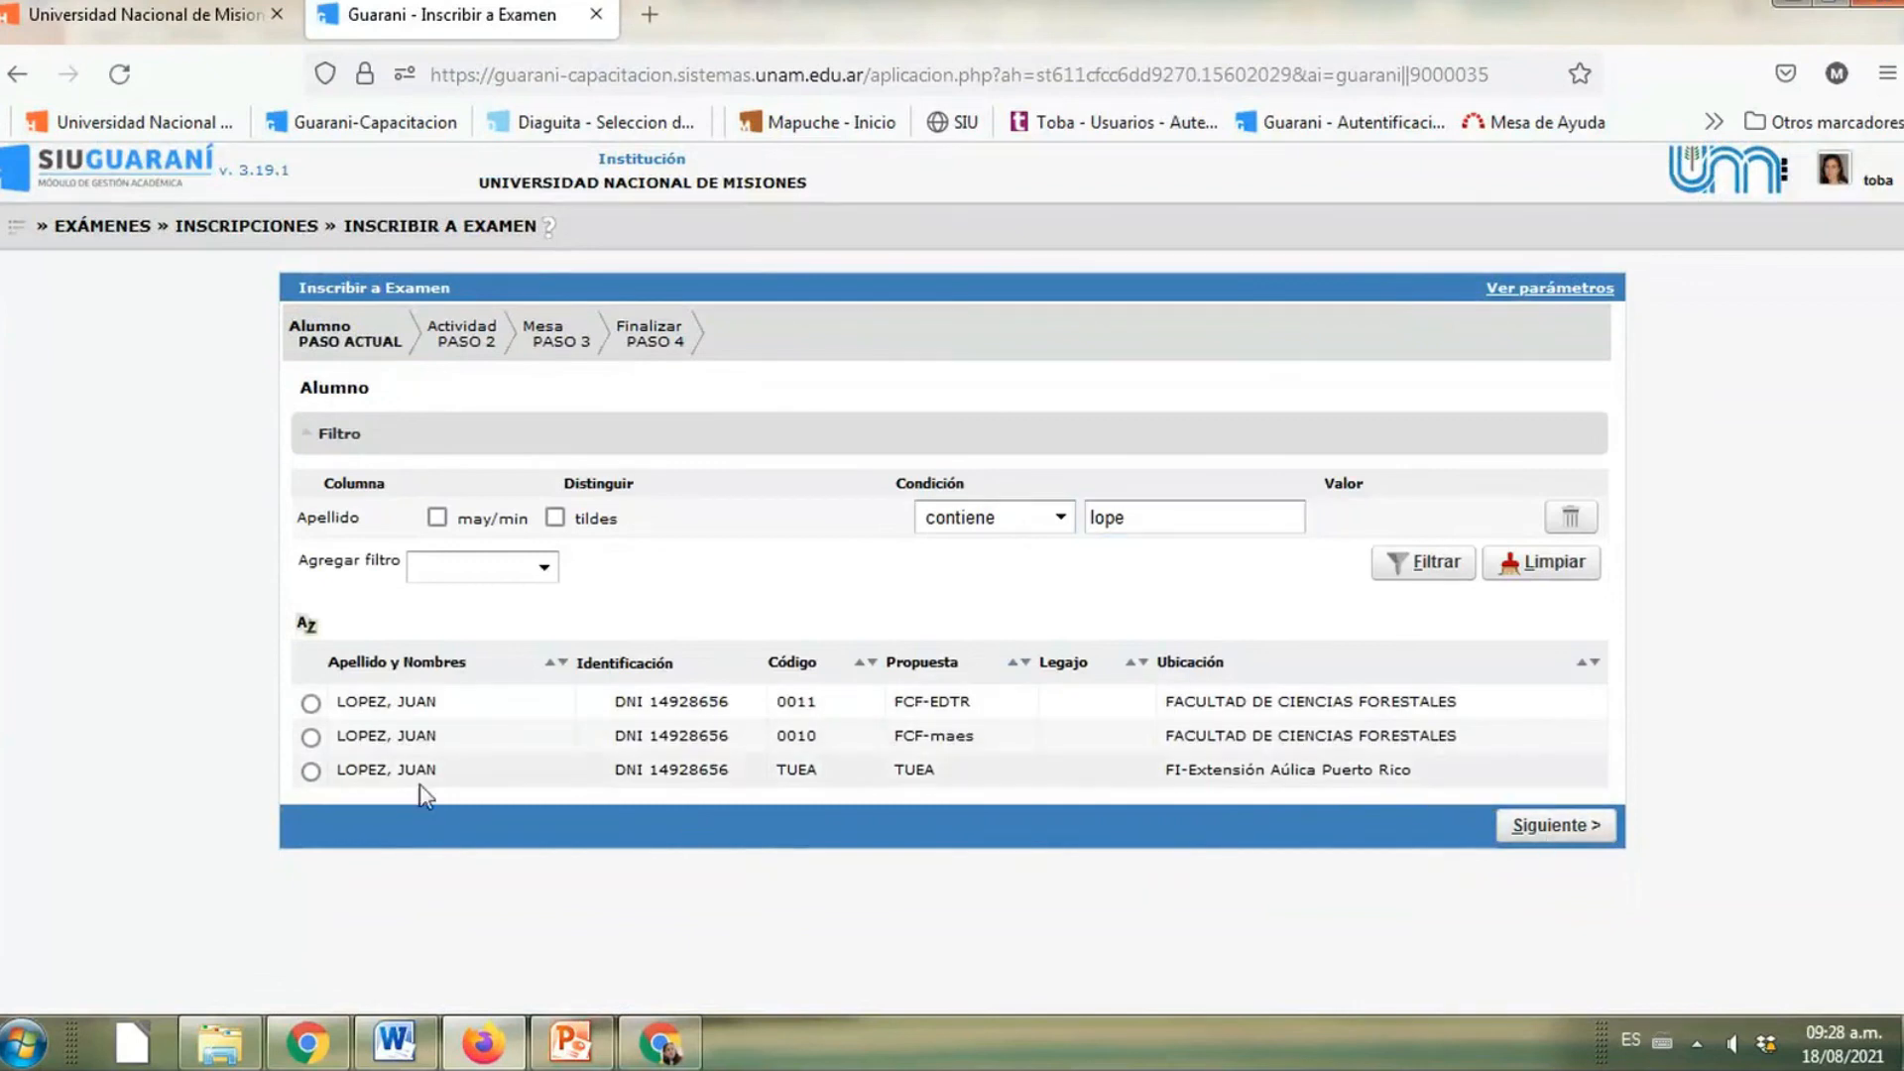